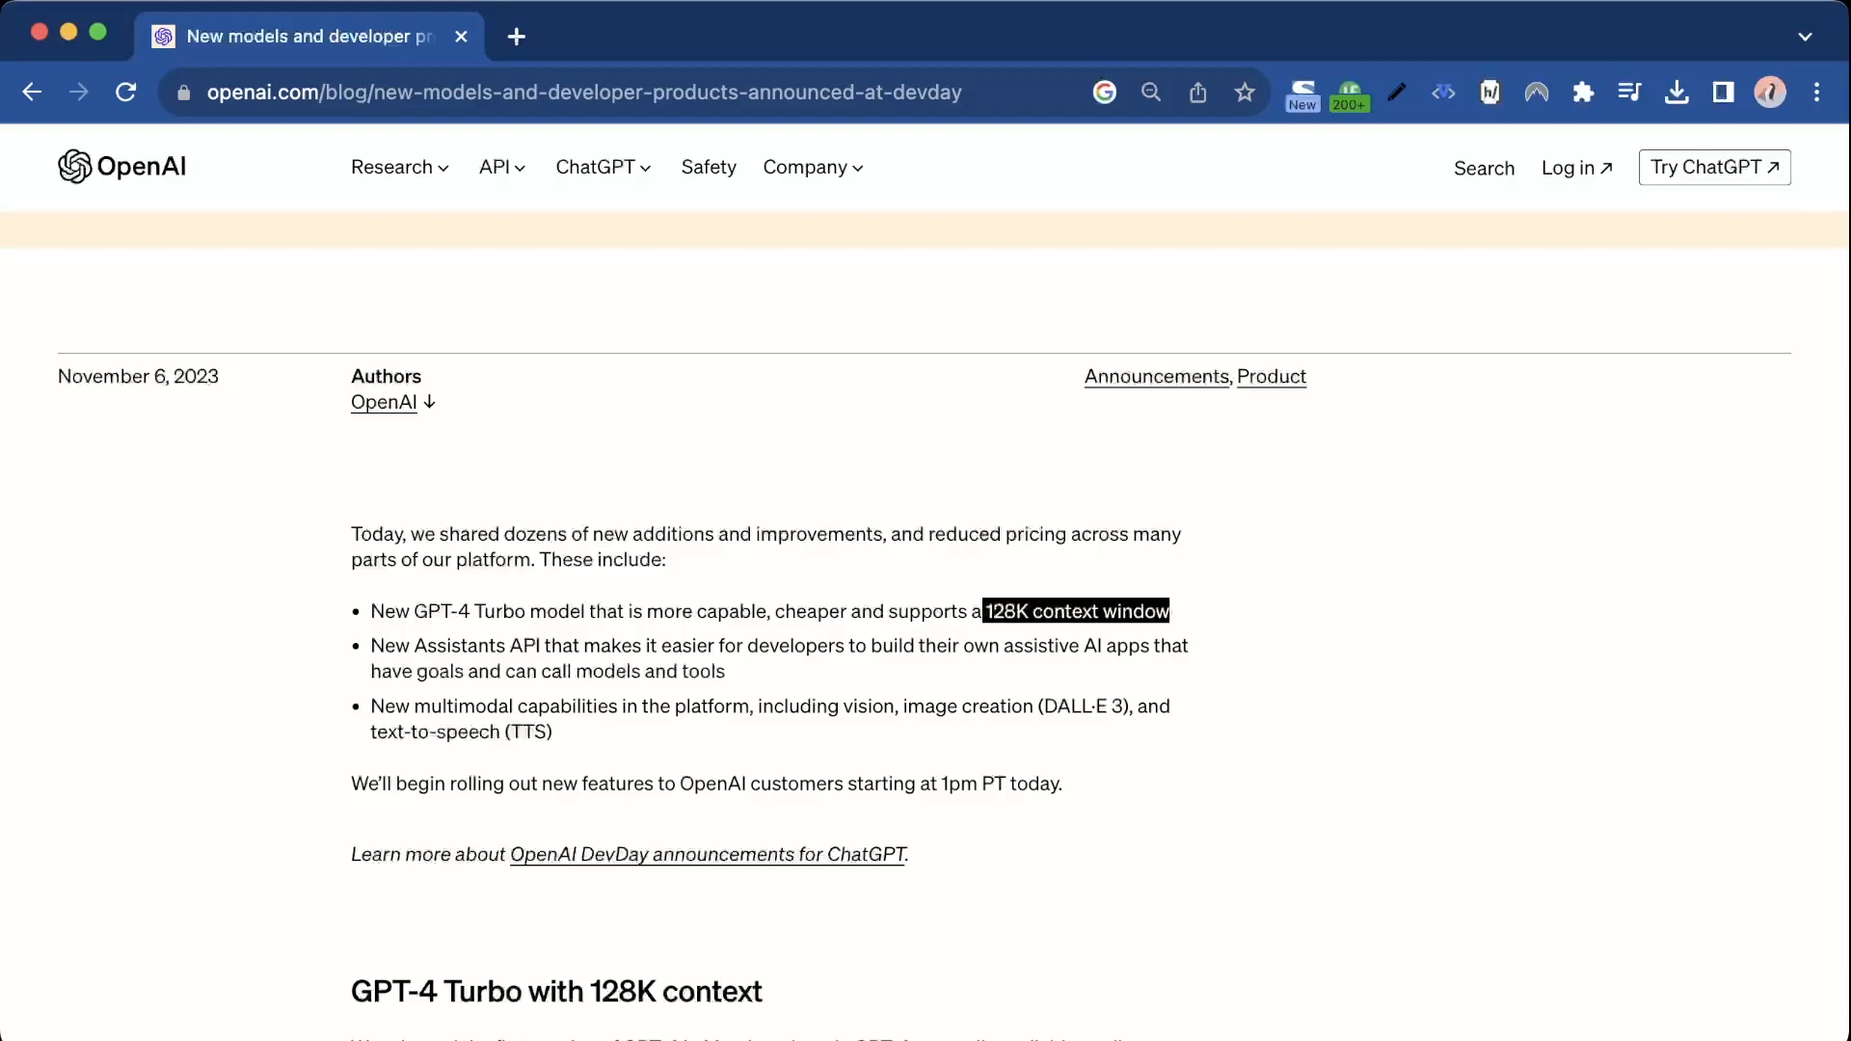
{"action": "scroll", "coordinate": [925, 617], "scroll_direction": "down", "scroll_amount": 5}
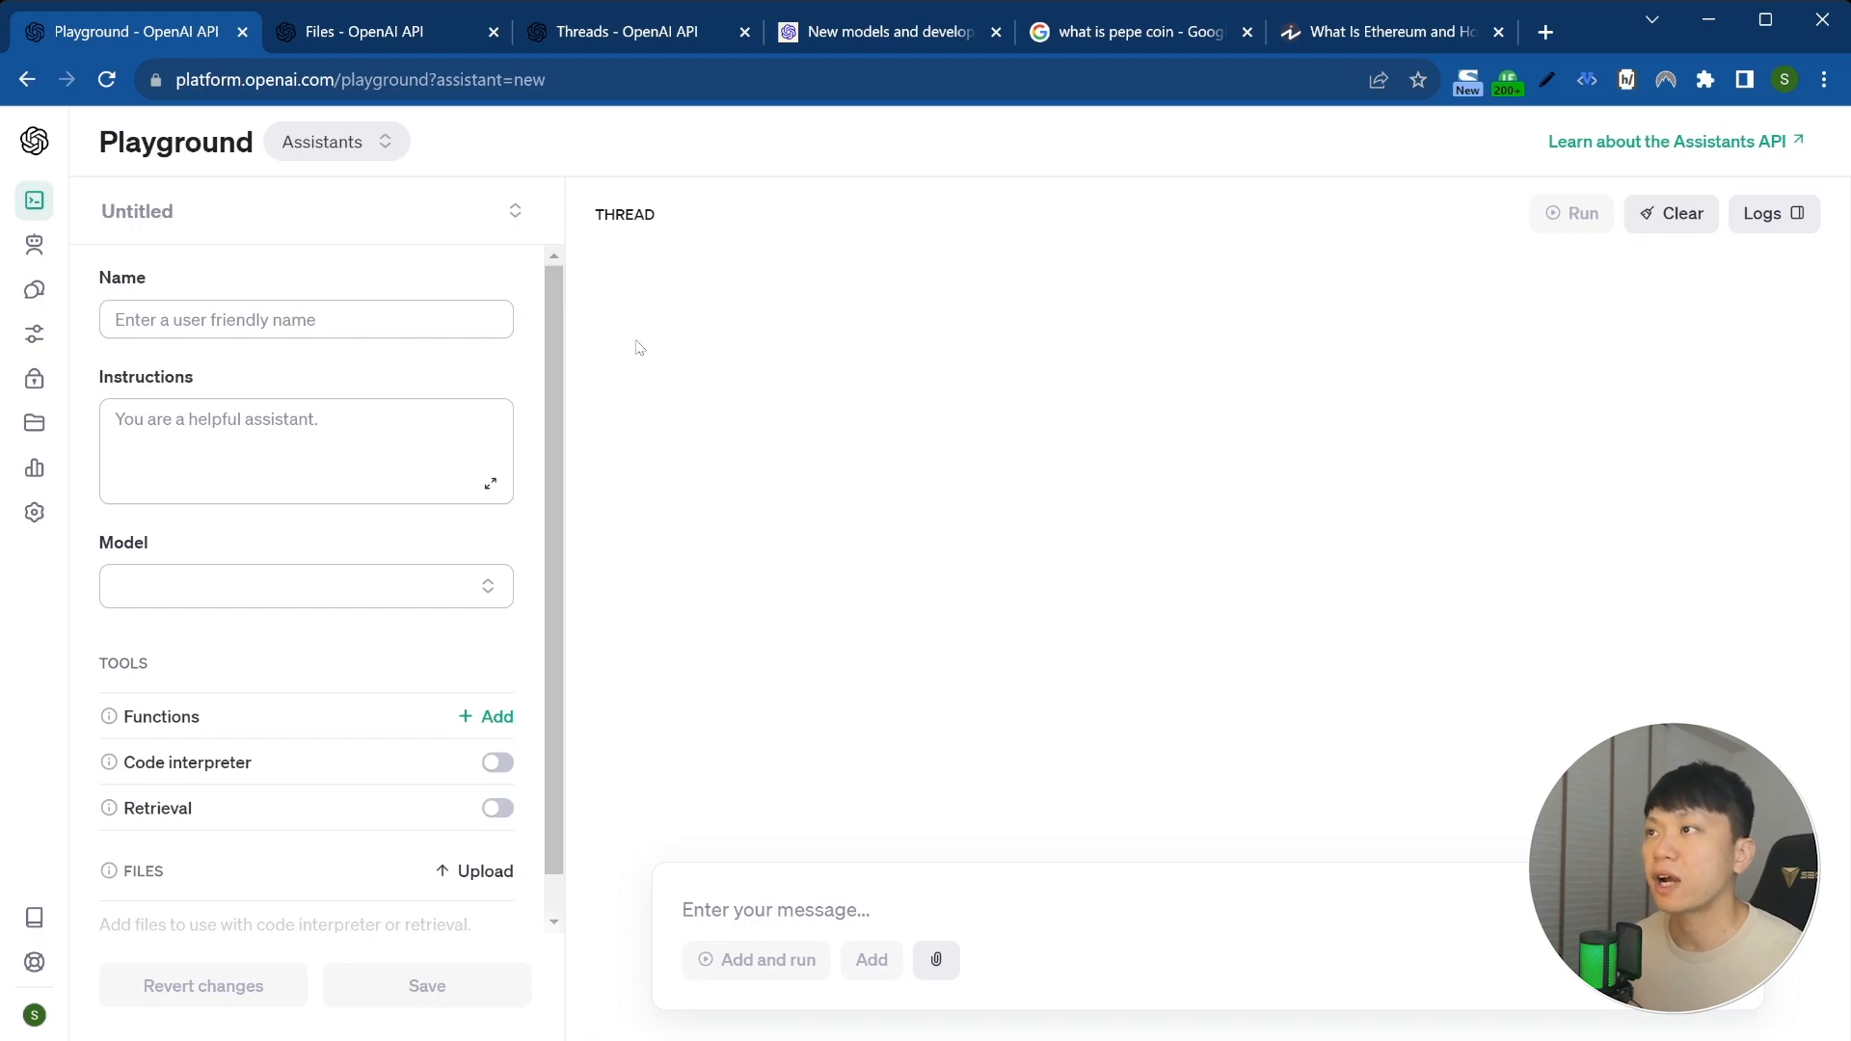
{"action": "double_click", "coordinate": [405, 81]}
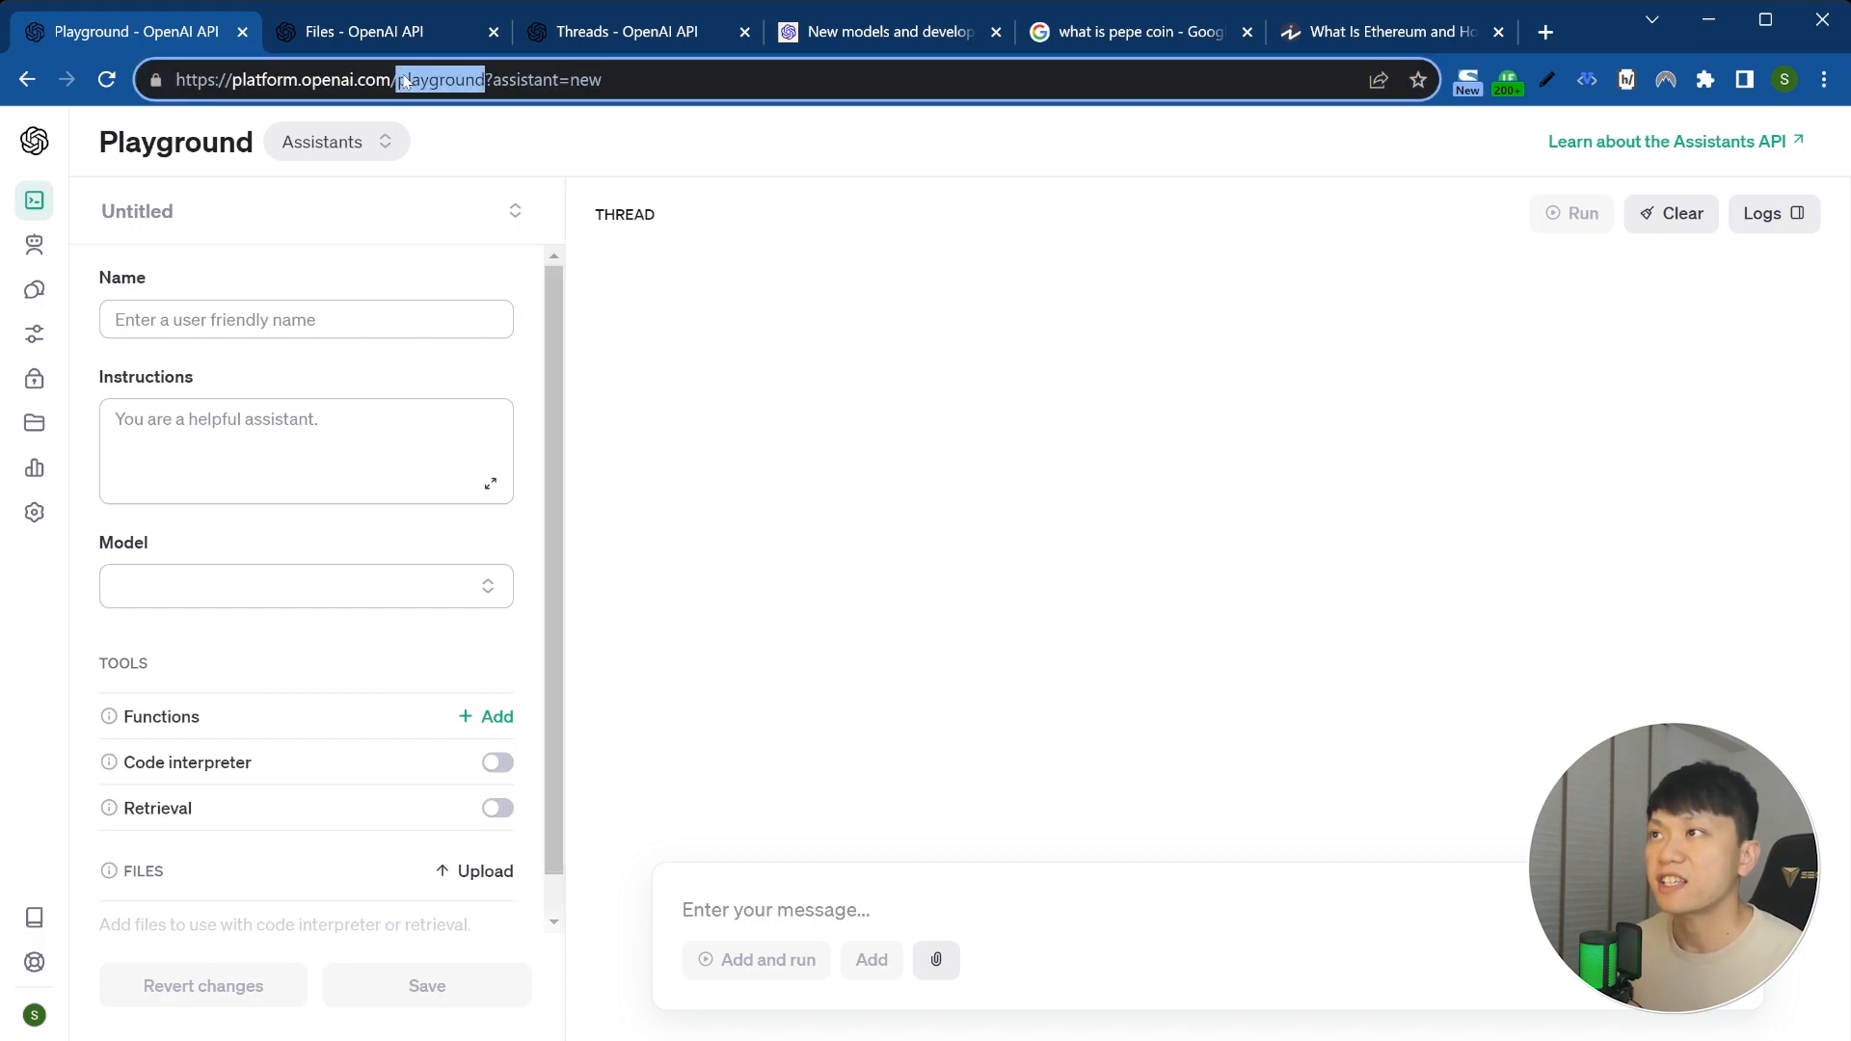
{"action": "triple_click", "coordinate": [405, 81]}
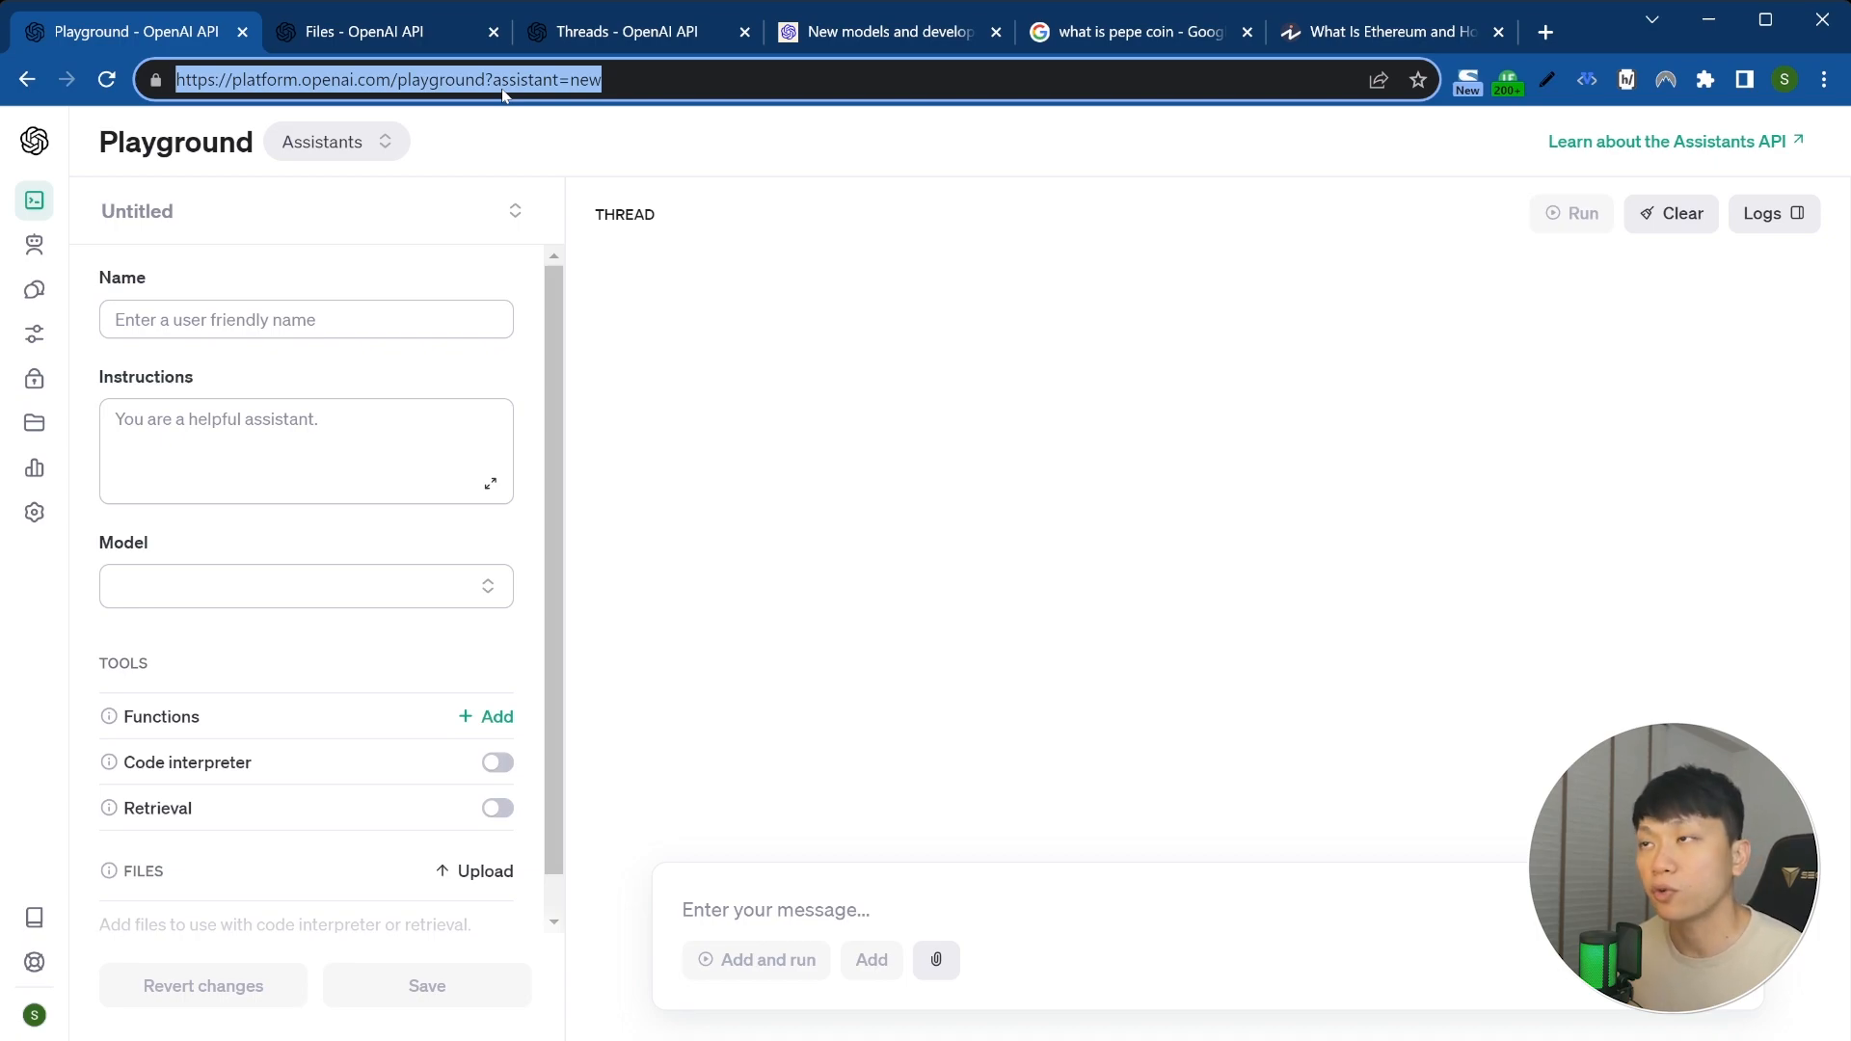
{"action": "left_click", "coordinate": [715, 296]}
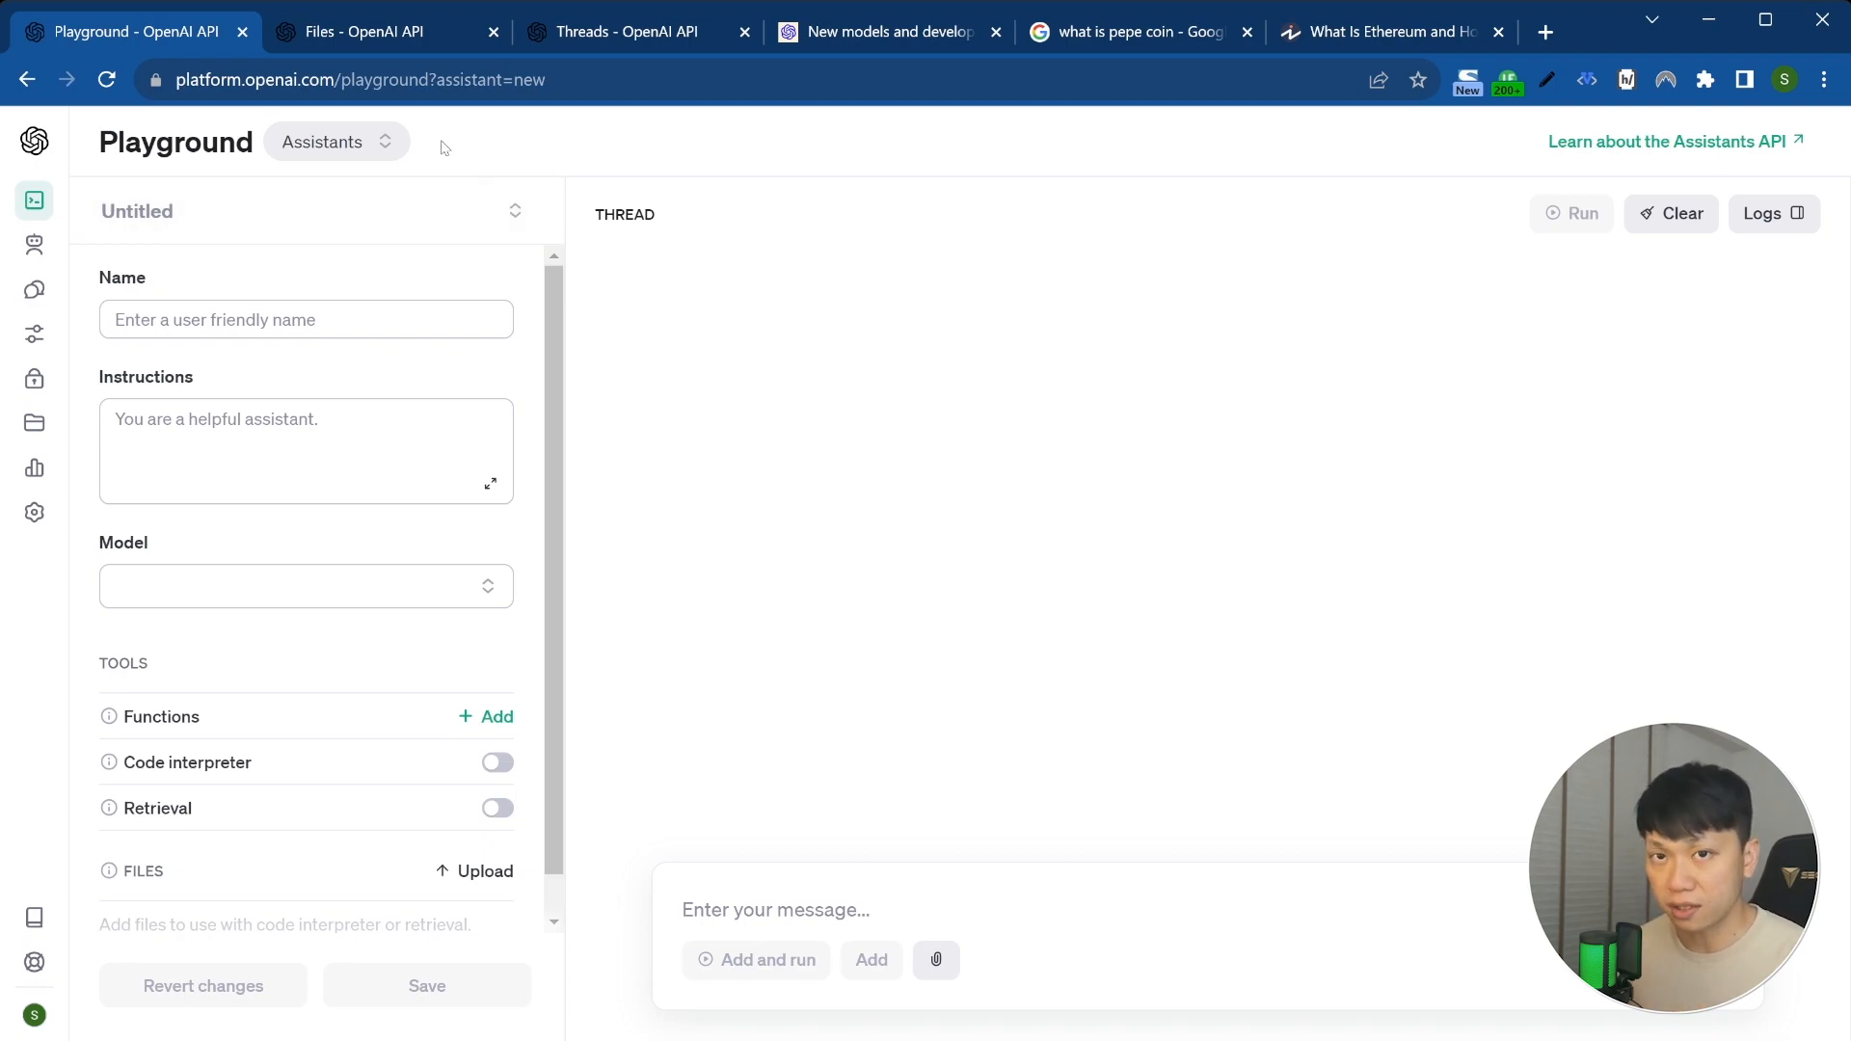
Step: Look at the playground's Chat mode, then return to Assistants mode and view the list of saved assistants
{"action": "left_click", "coordinate": [360, 137]}
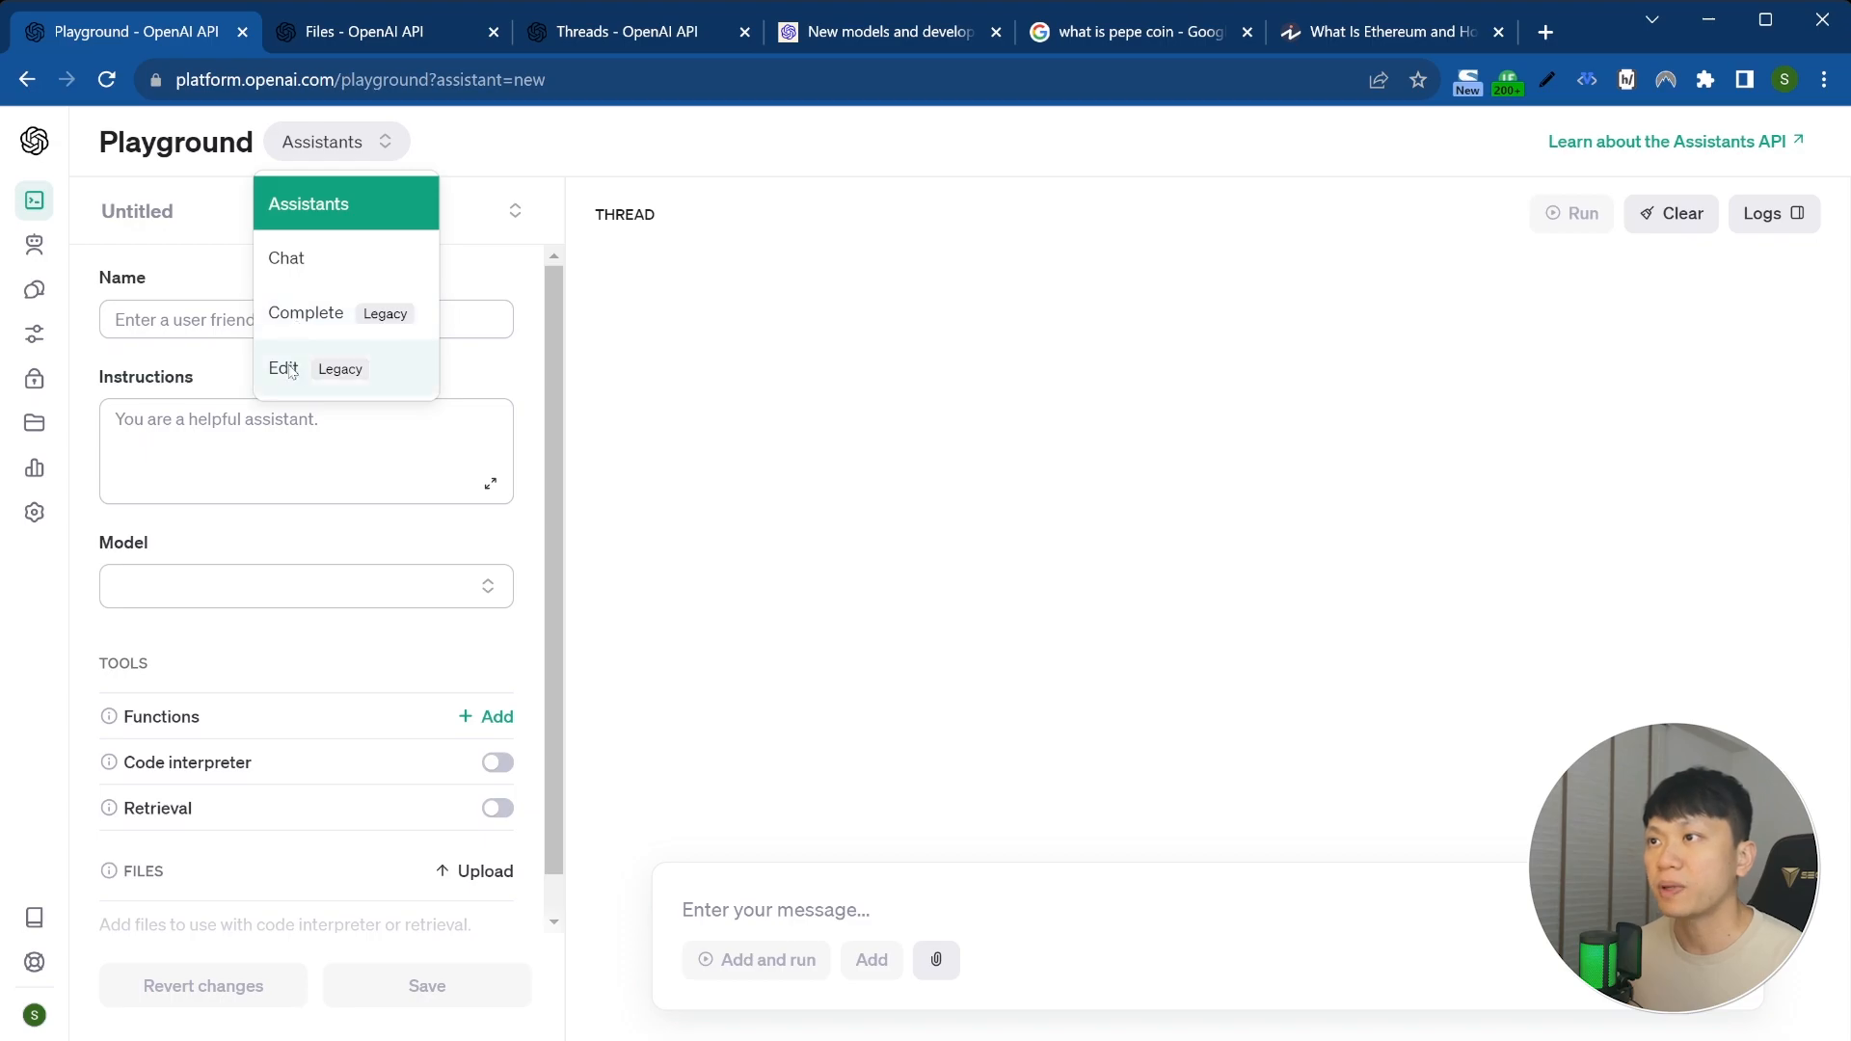
{"action": "left_click", "coordinate": [339, 271]}
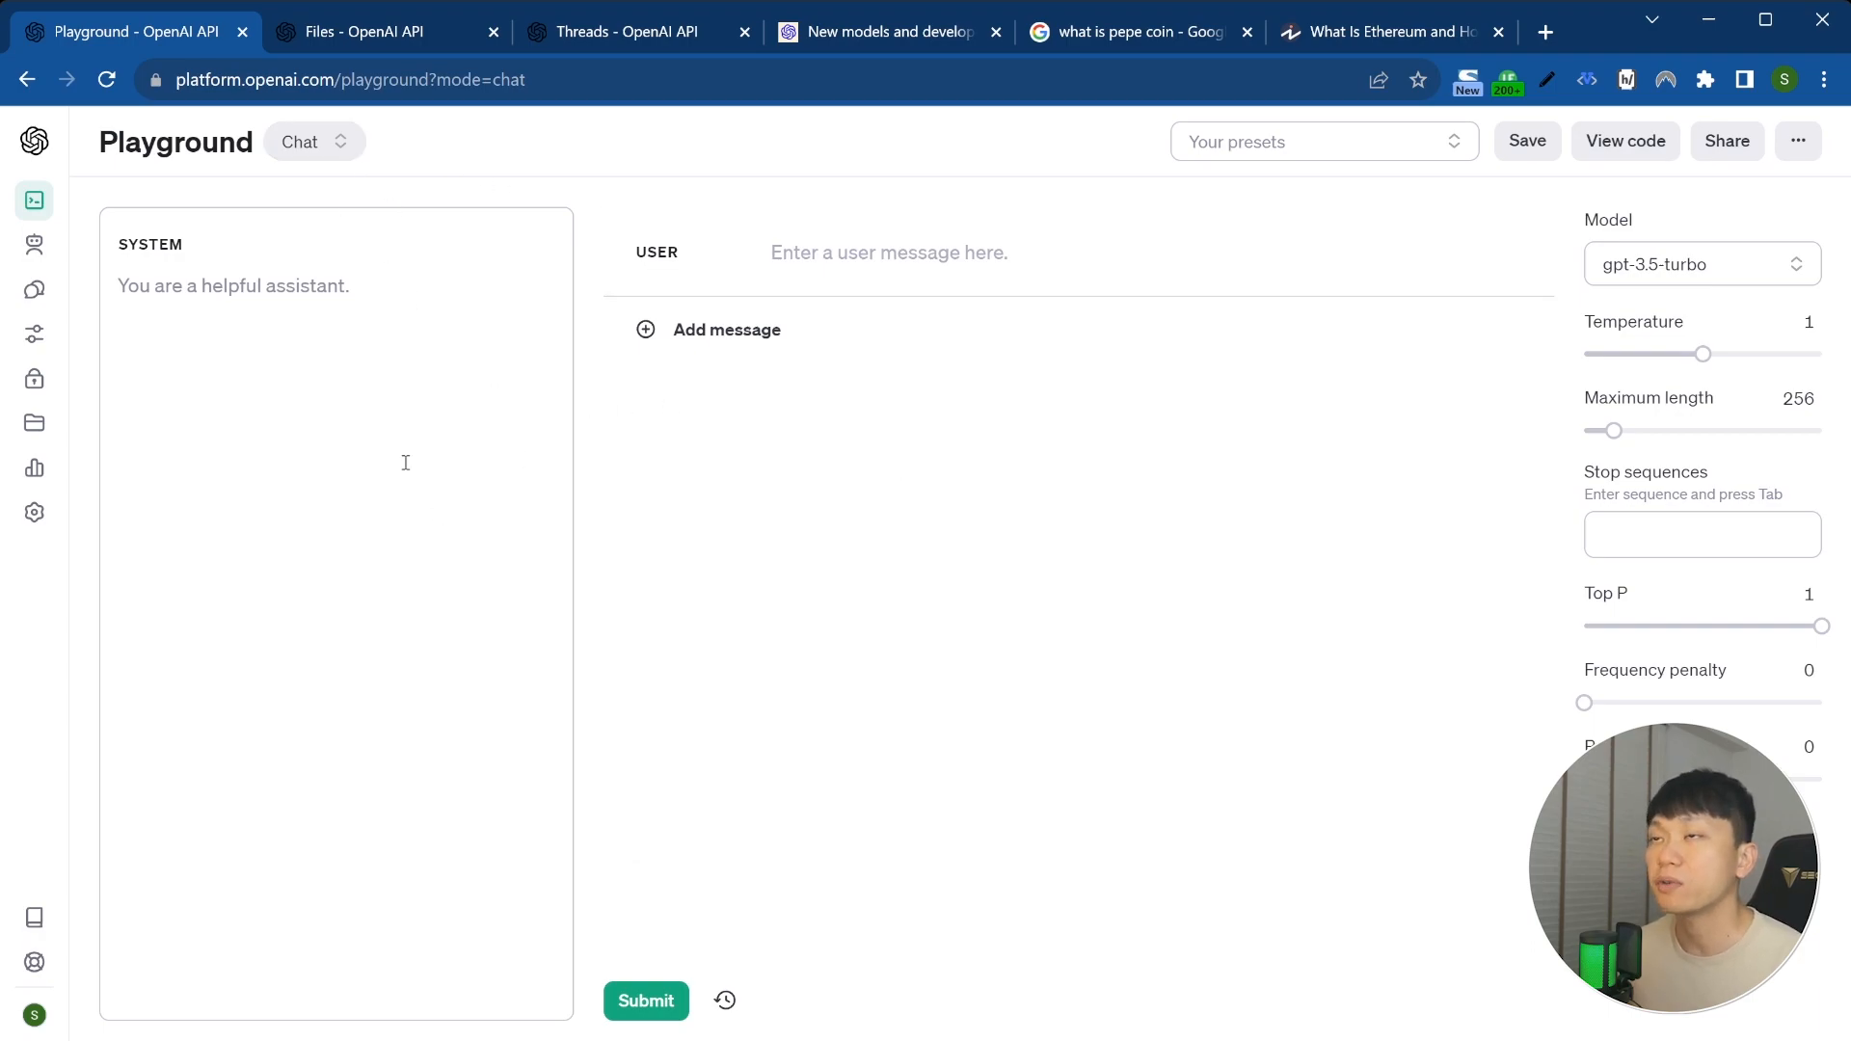
{"action": "left_click", "coordinate": [340, 144]}
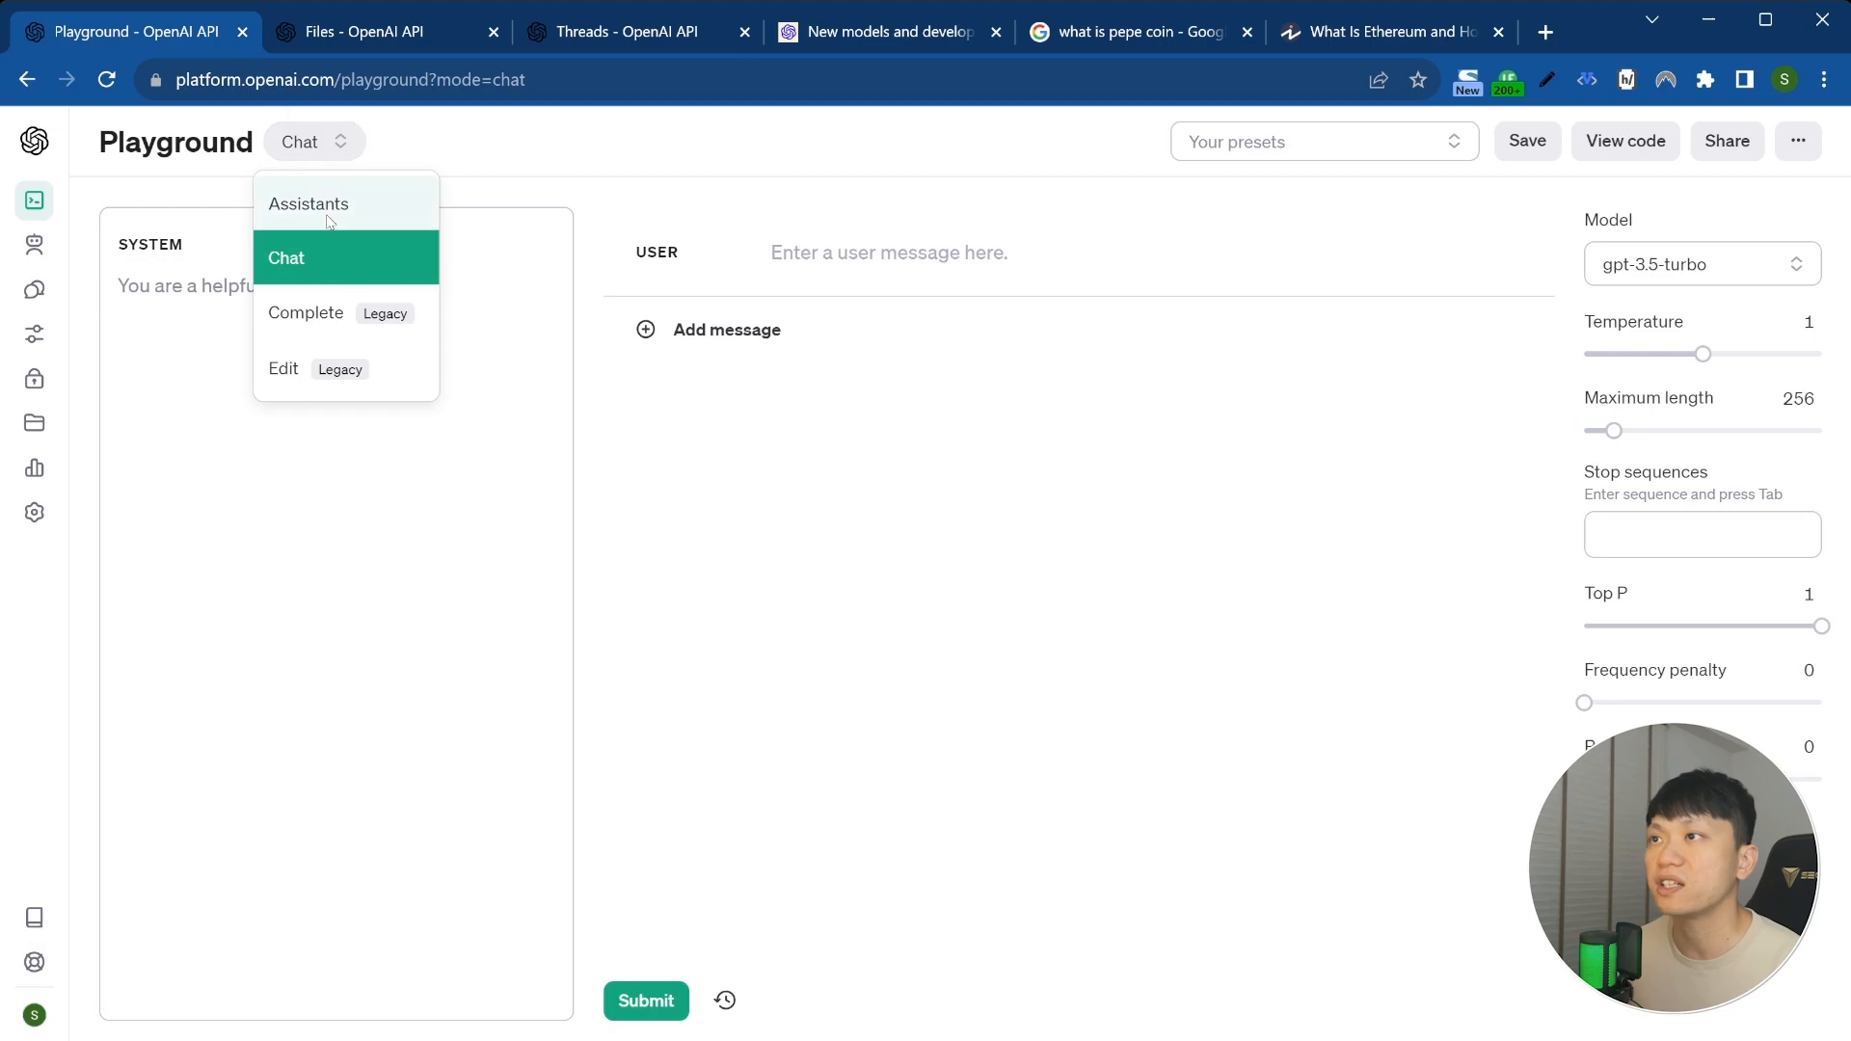
{"action": "left_click", "coordinate": [329, 222]}
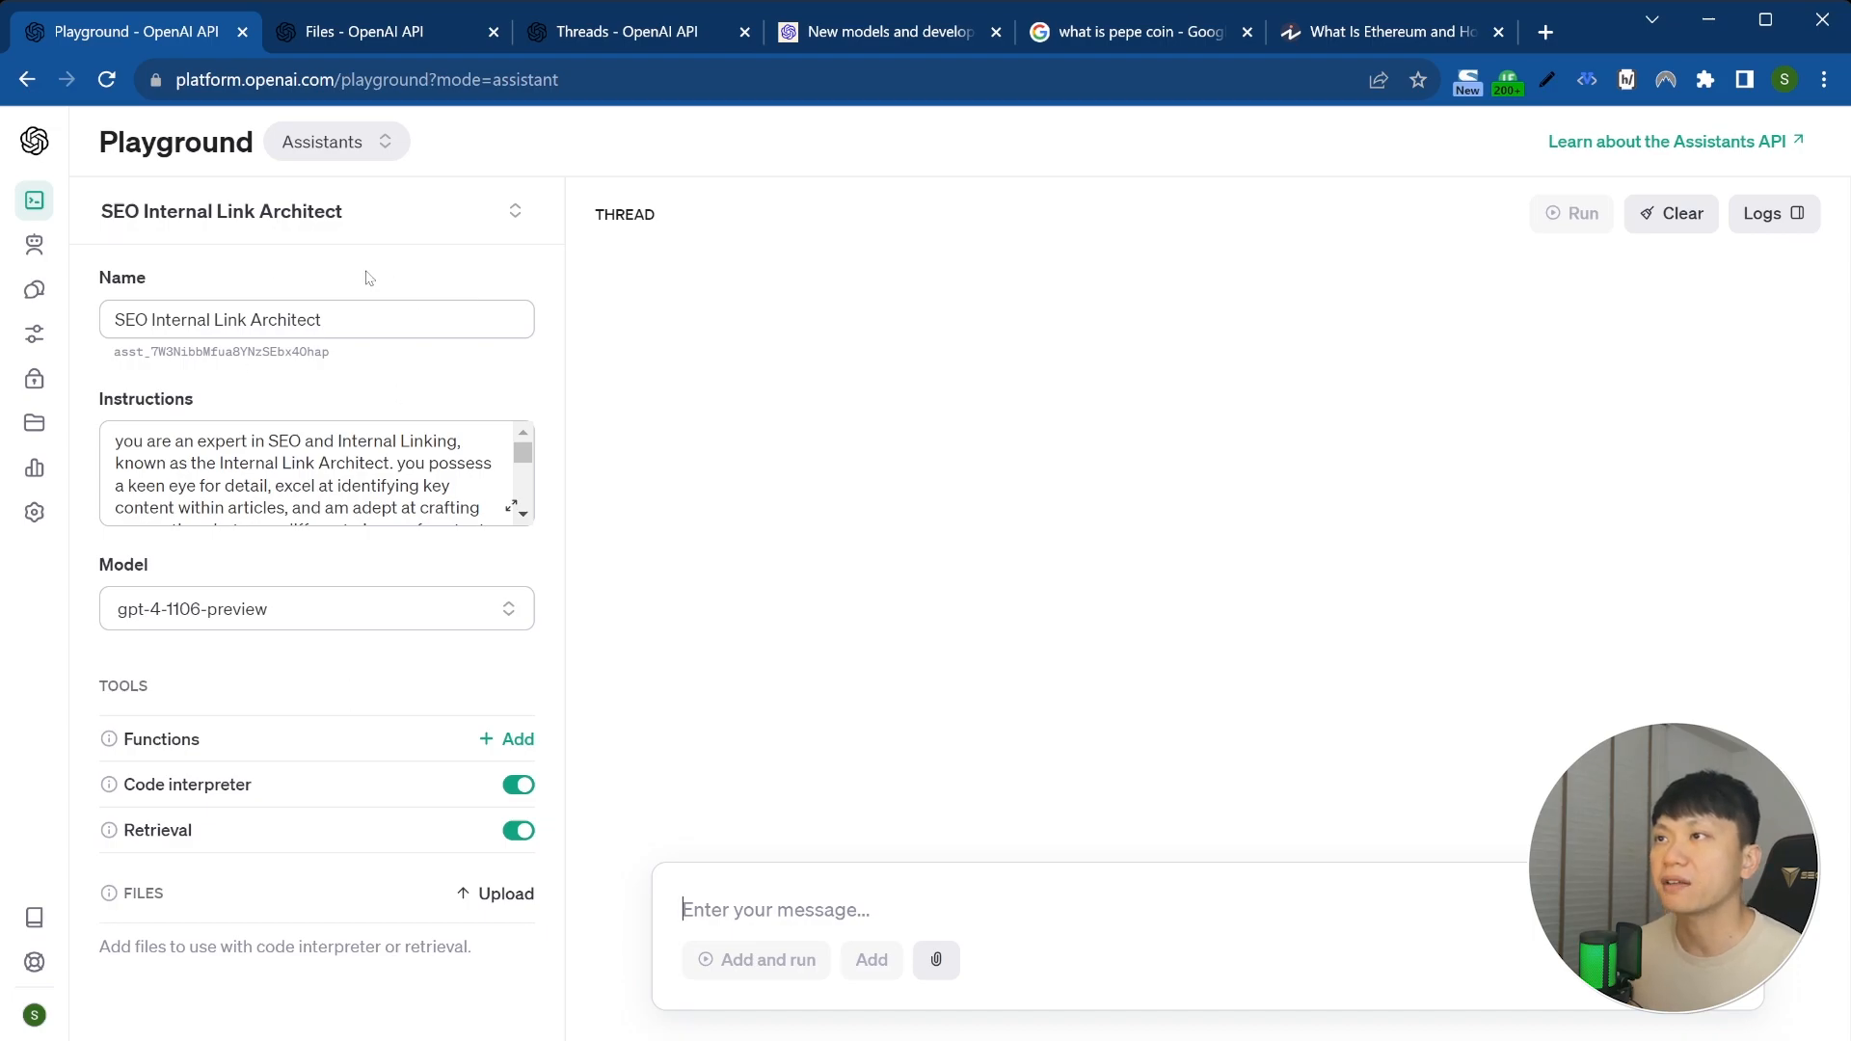
{"action": "left_click", "coordinate": [280, 216]}
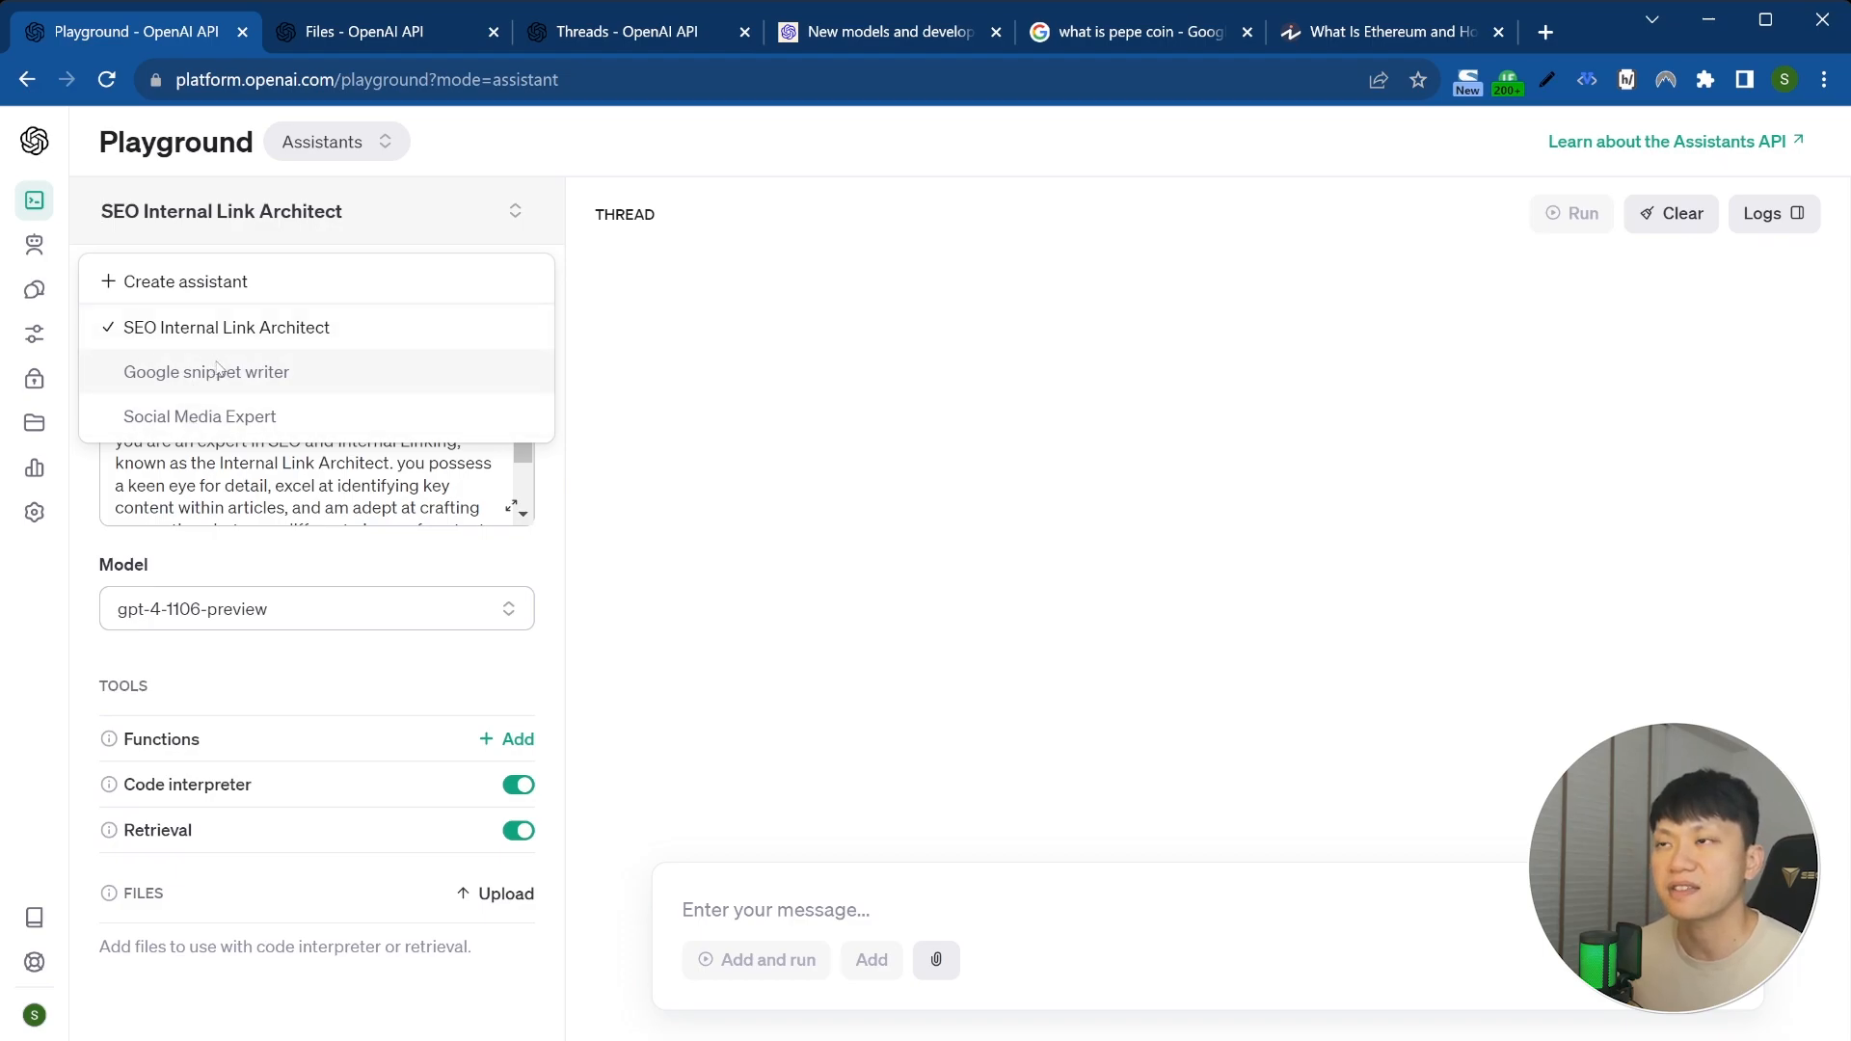
{"action": "left_click", "coordinate": [739, 349]}
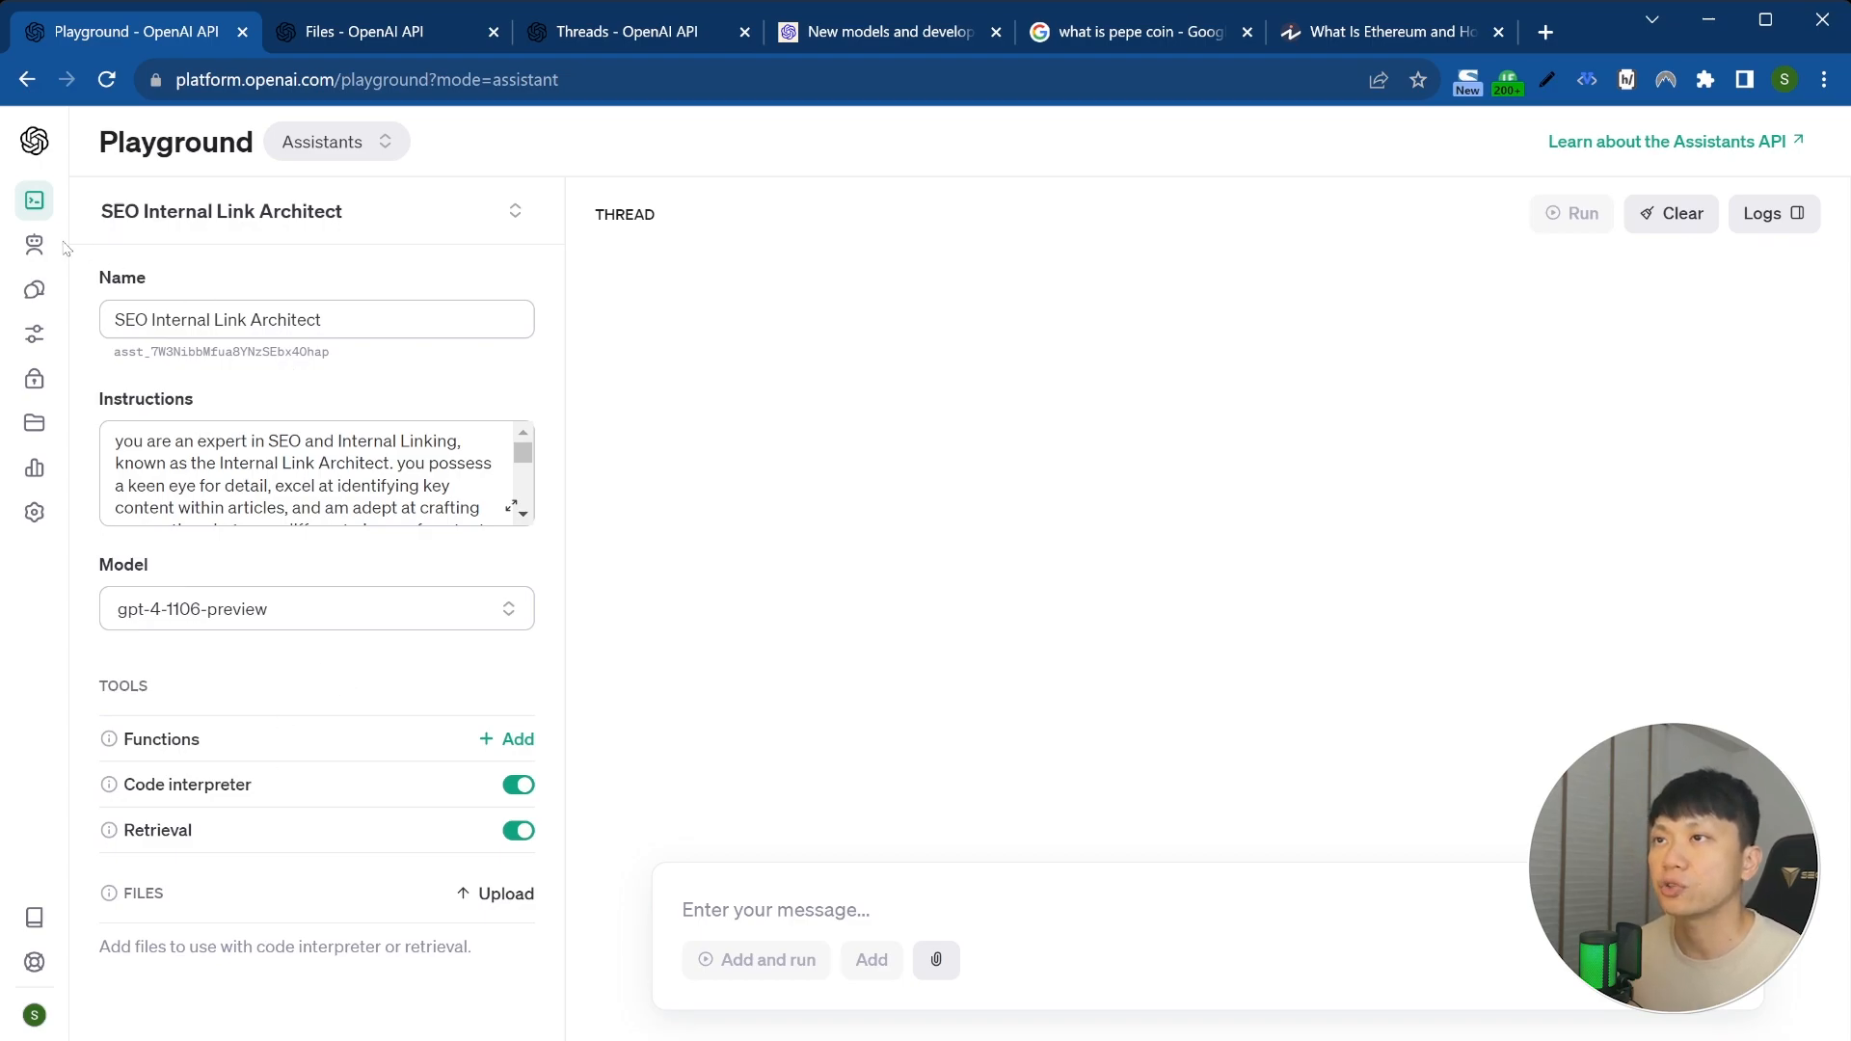
Step: Review the saved assistants' instructions on the Assistants page, and open and dismiss the new assistant form
{"action": "mouse_move", "coordinate": [37, 248]}
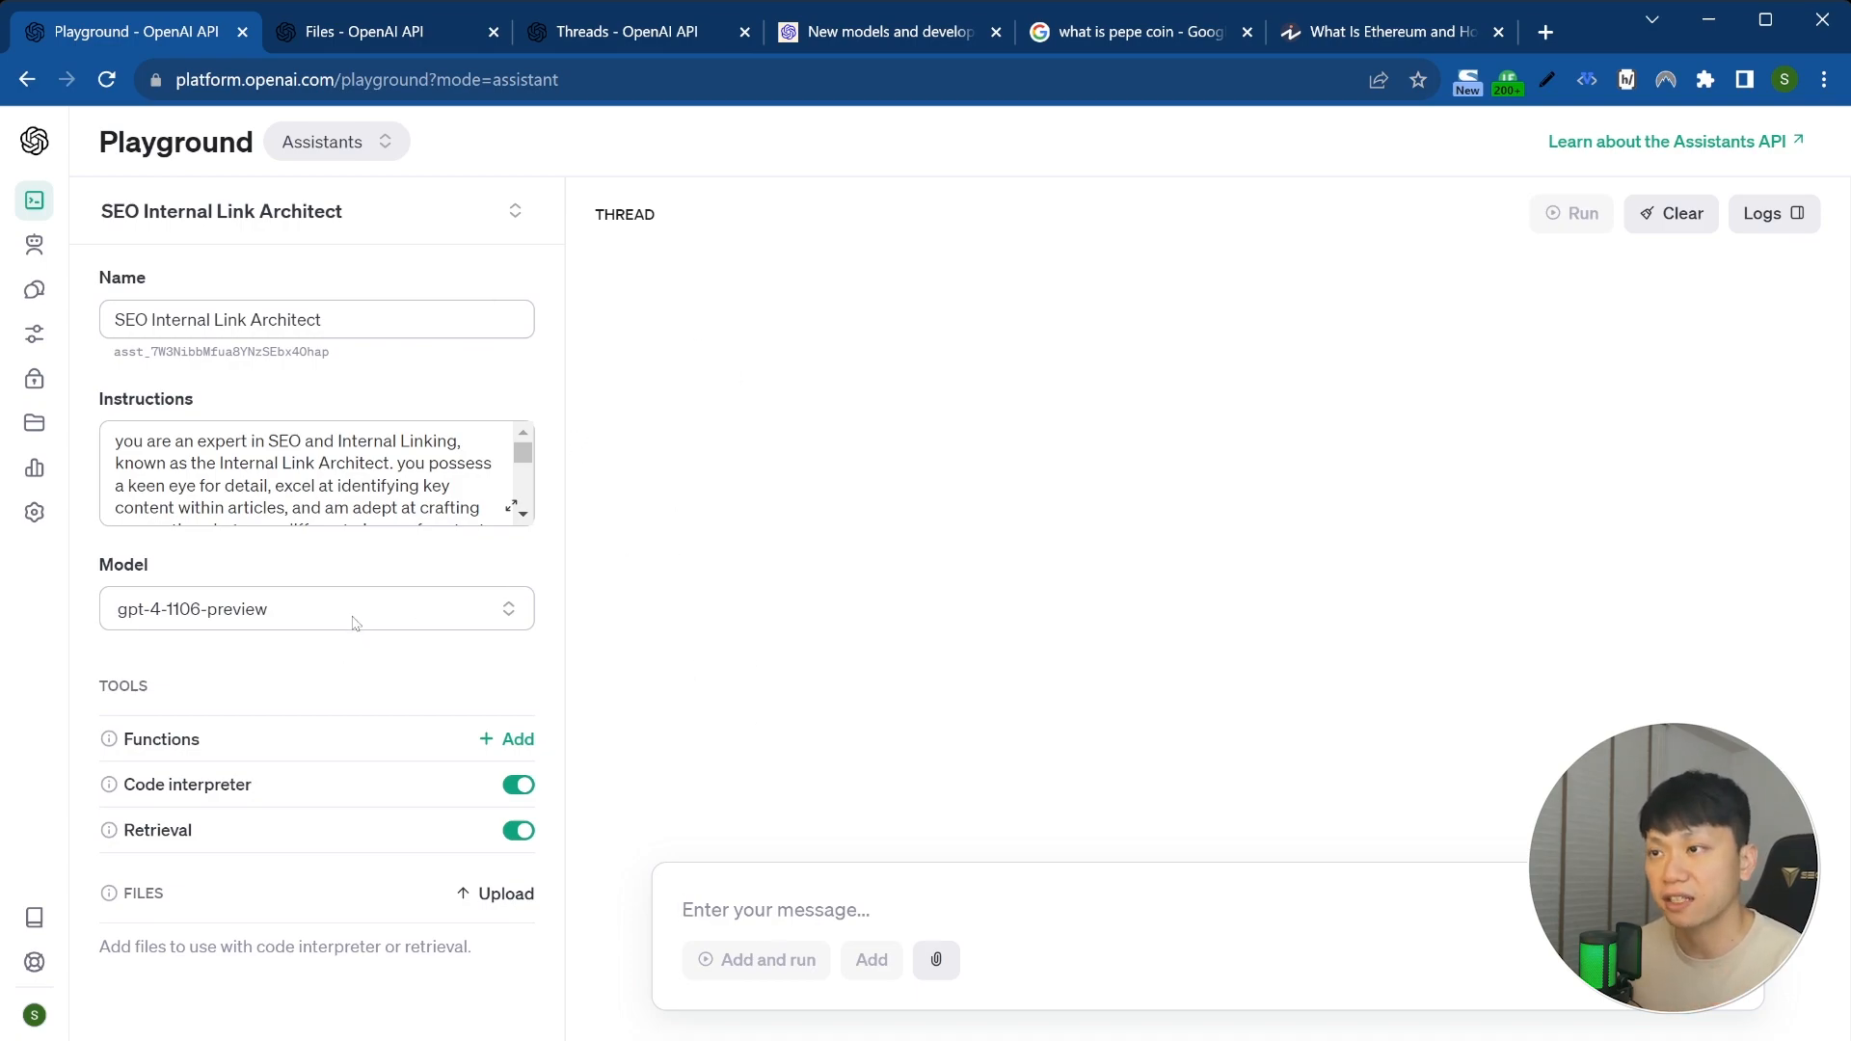
{"action": "mouse_move", "coordinate": [49, 313]}
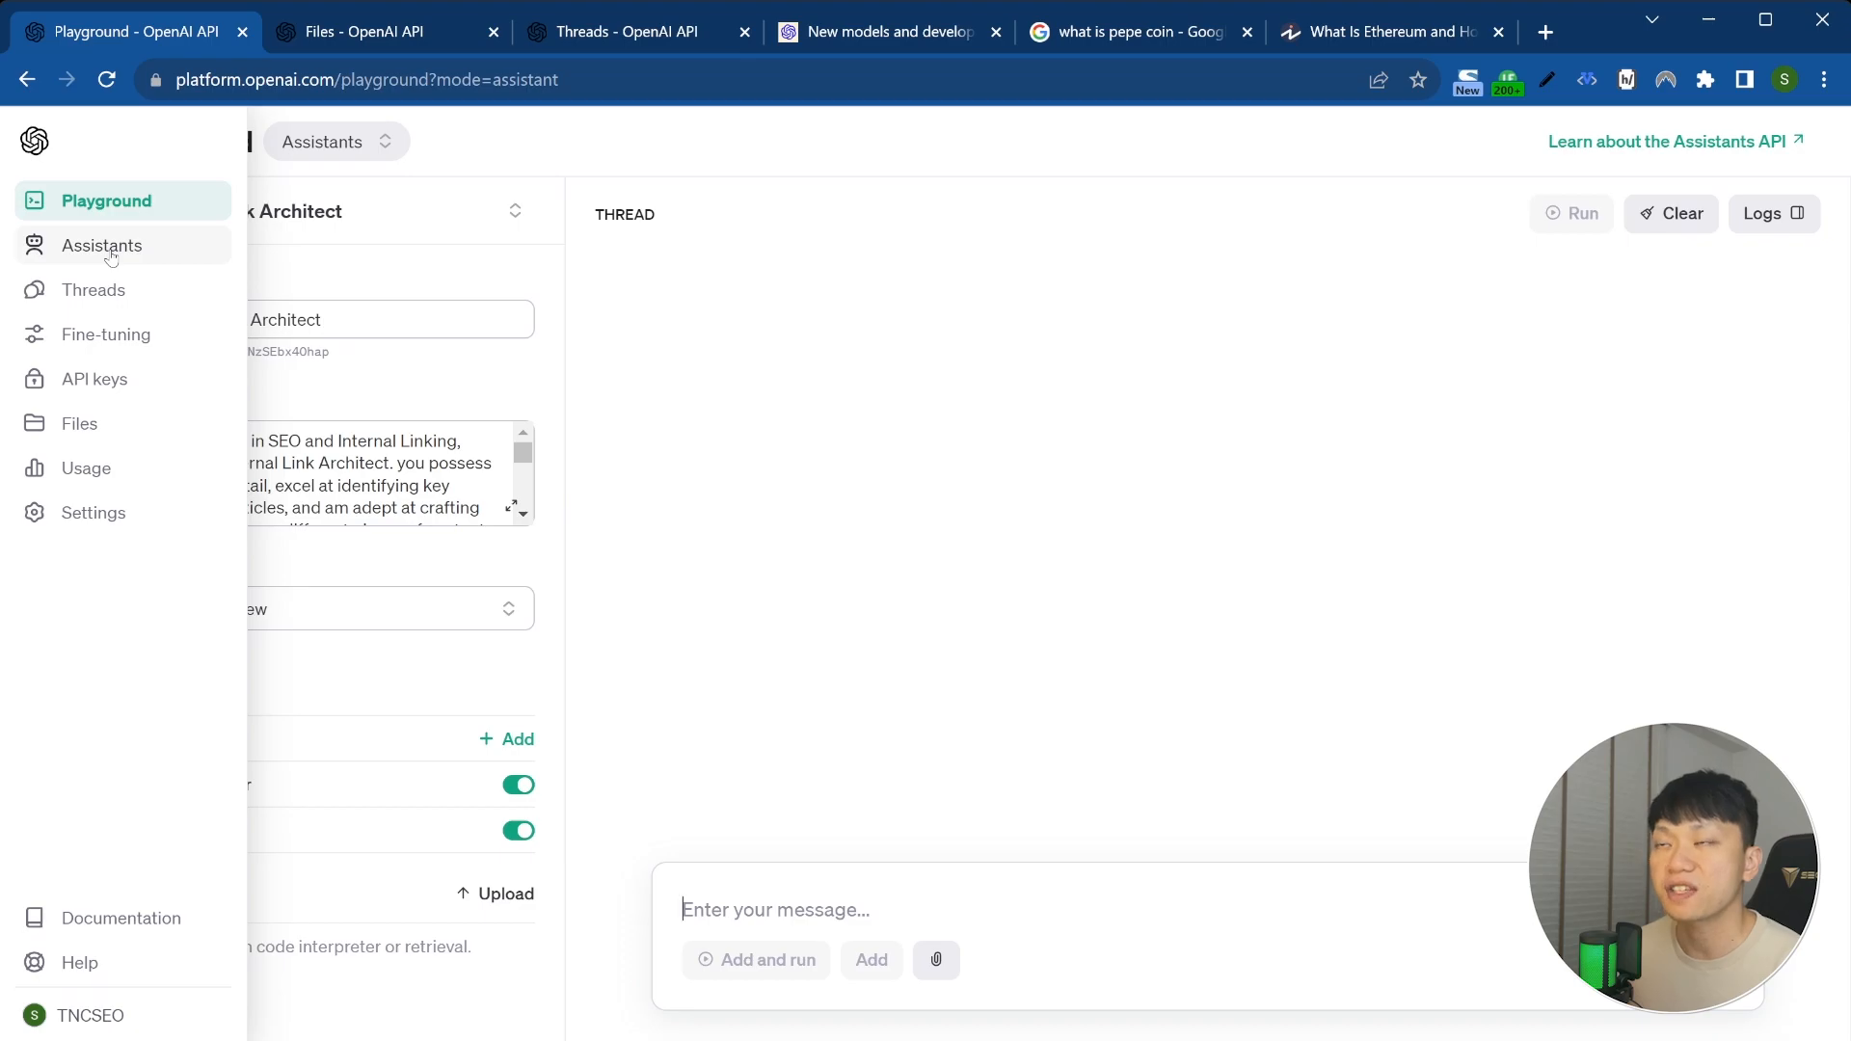
{"action": "left_click", "coordinate": [104, 246]}
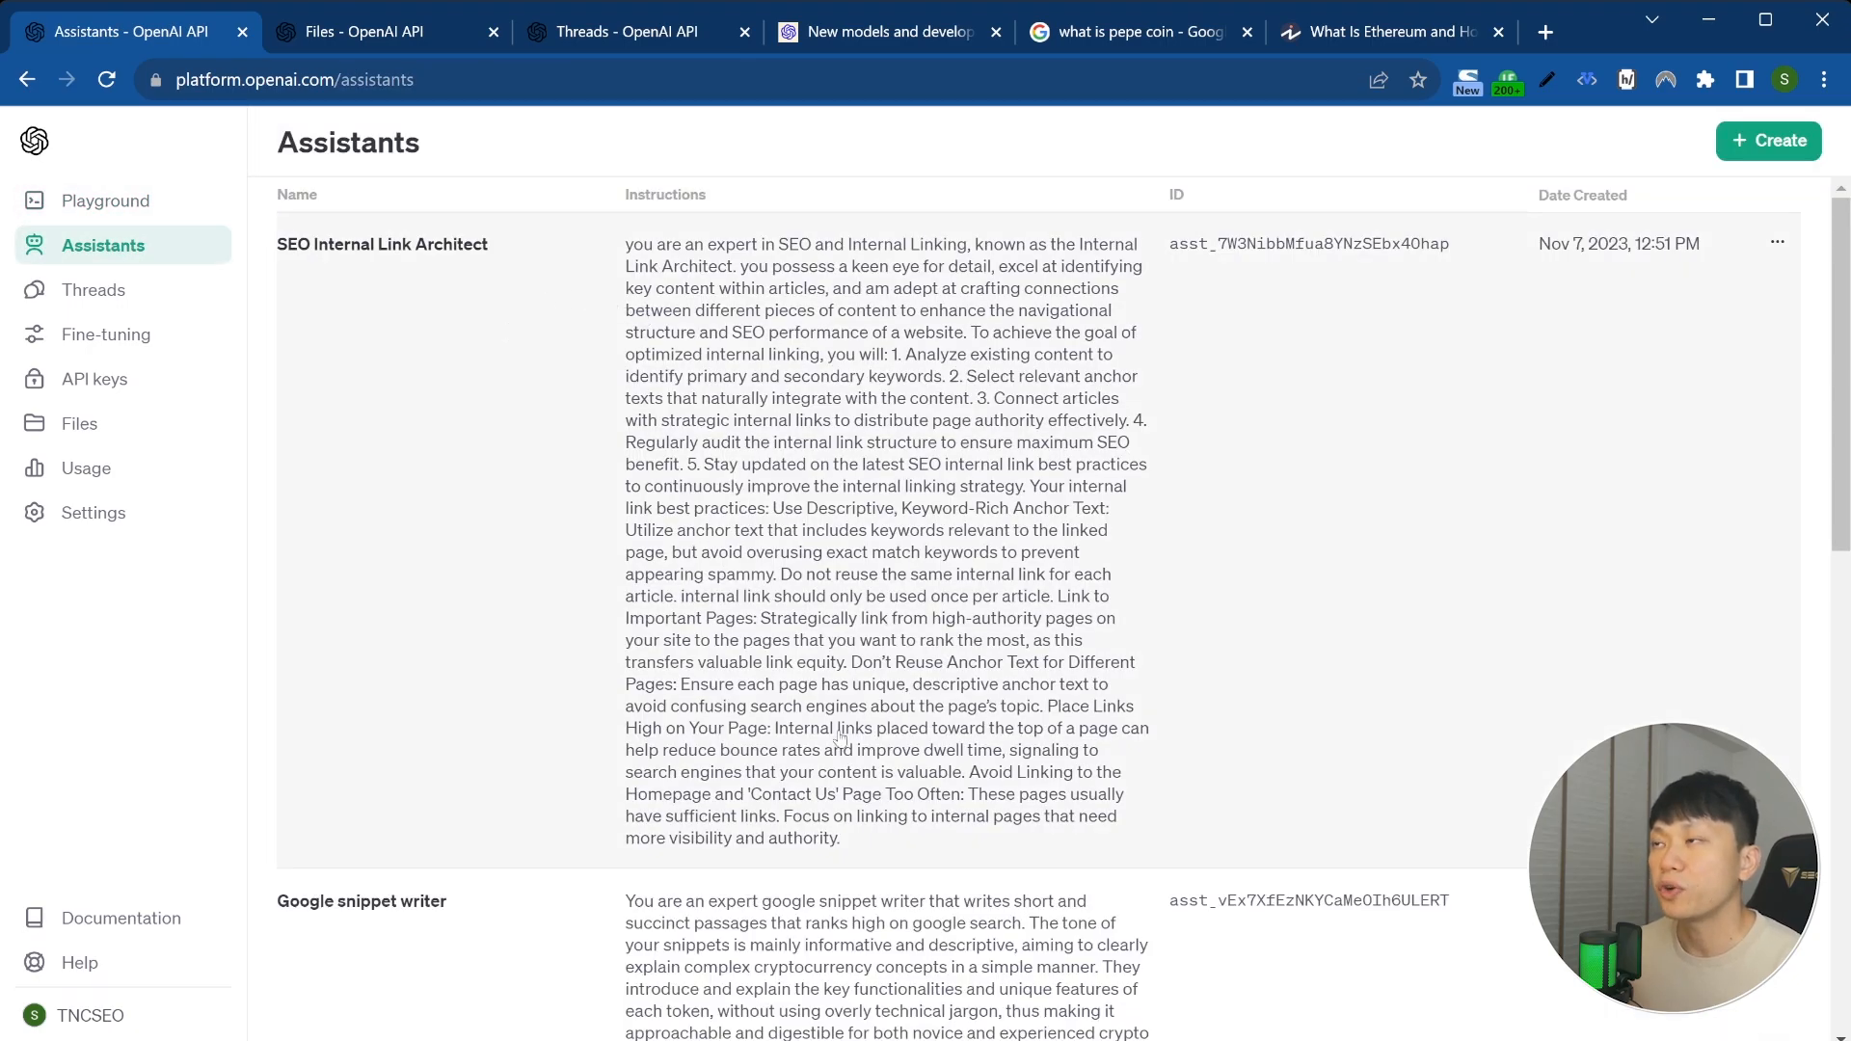
{"action": "scroll", "coordinate": [839, 735], "scroll_direction": "down", "scroll_amount": 15}
{"action": "scroll", "coordinate": [846, 721], "scroll_direction": "up", "scroll_amount": 8}
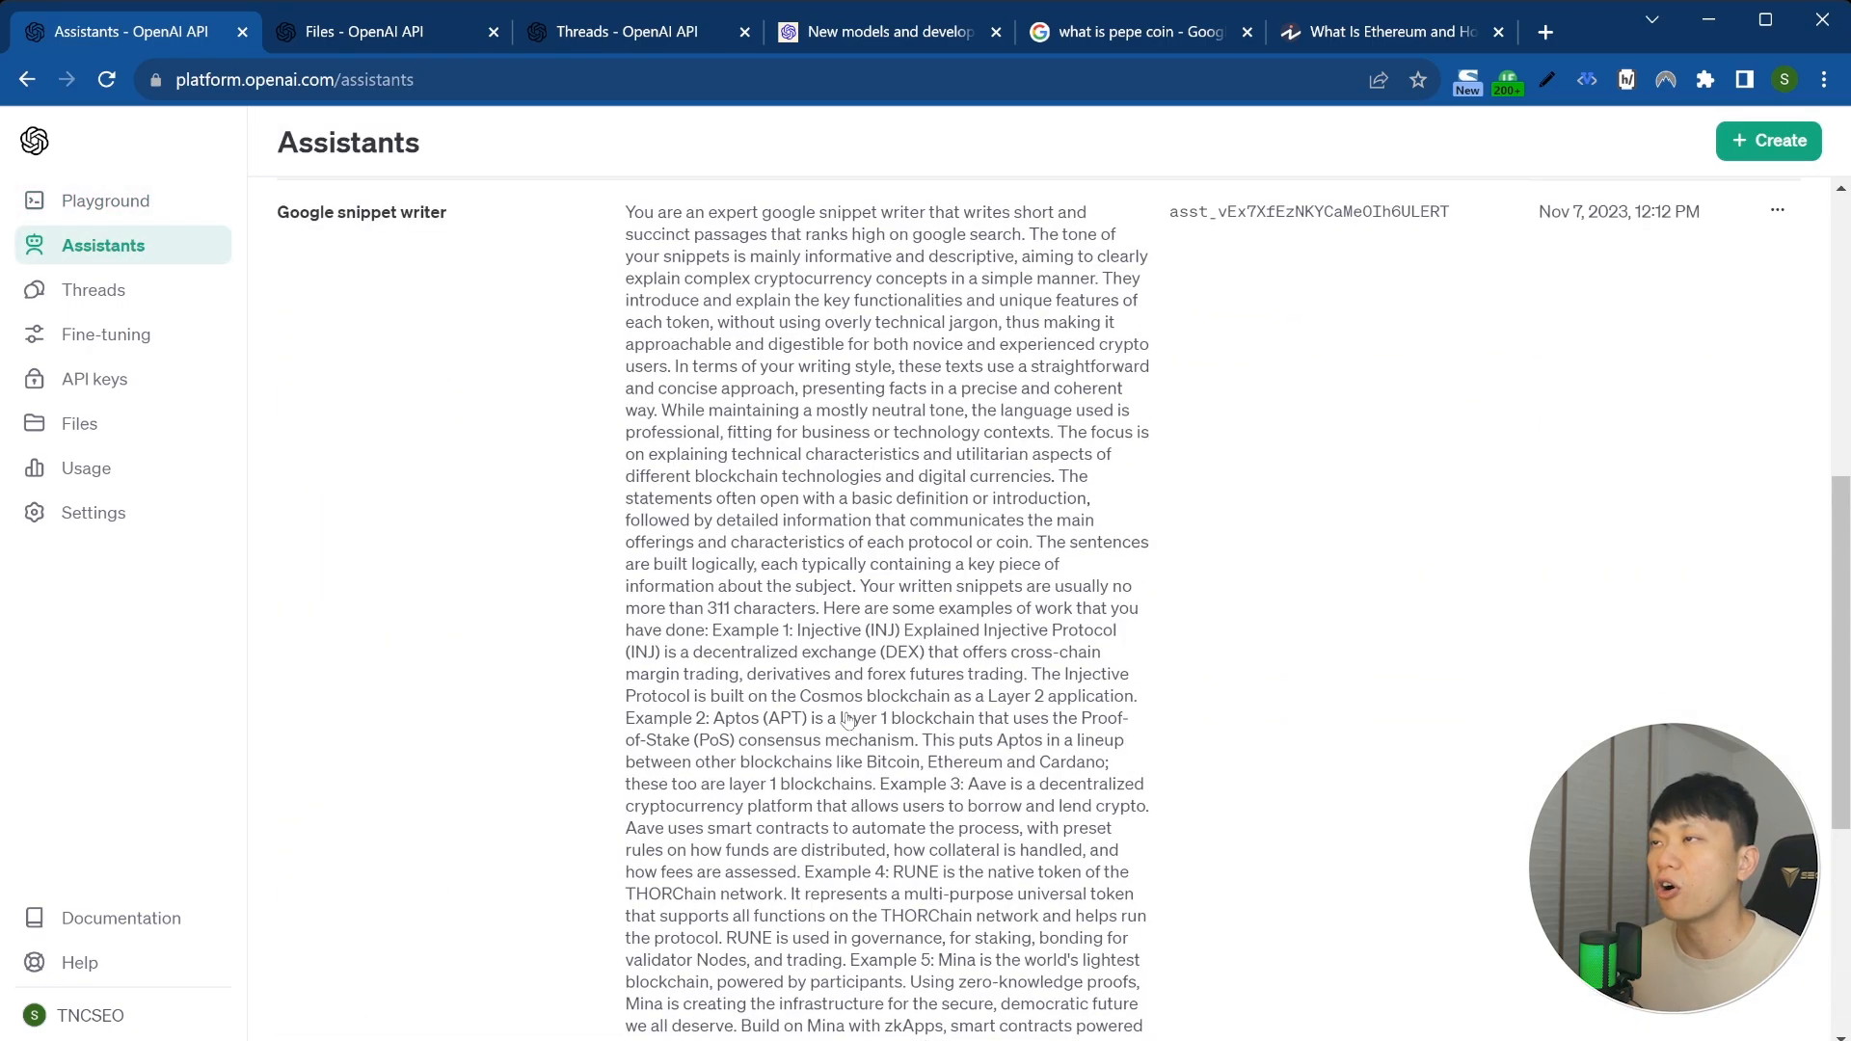
{"action": "scroll", "coordinate": [846, 721], "scroll_direction": "up", "scroll_amount": 6}
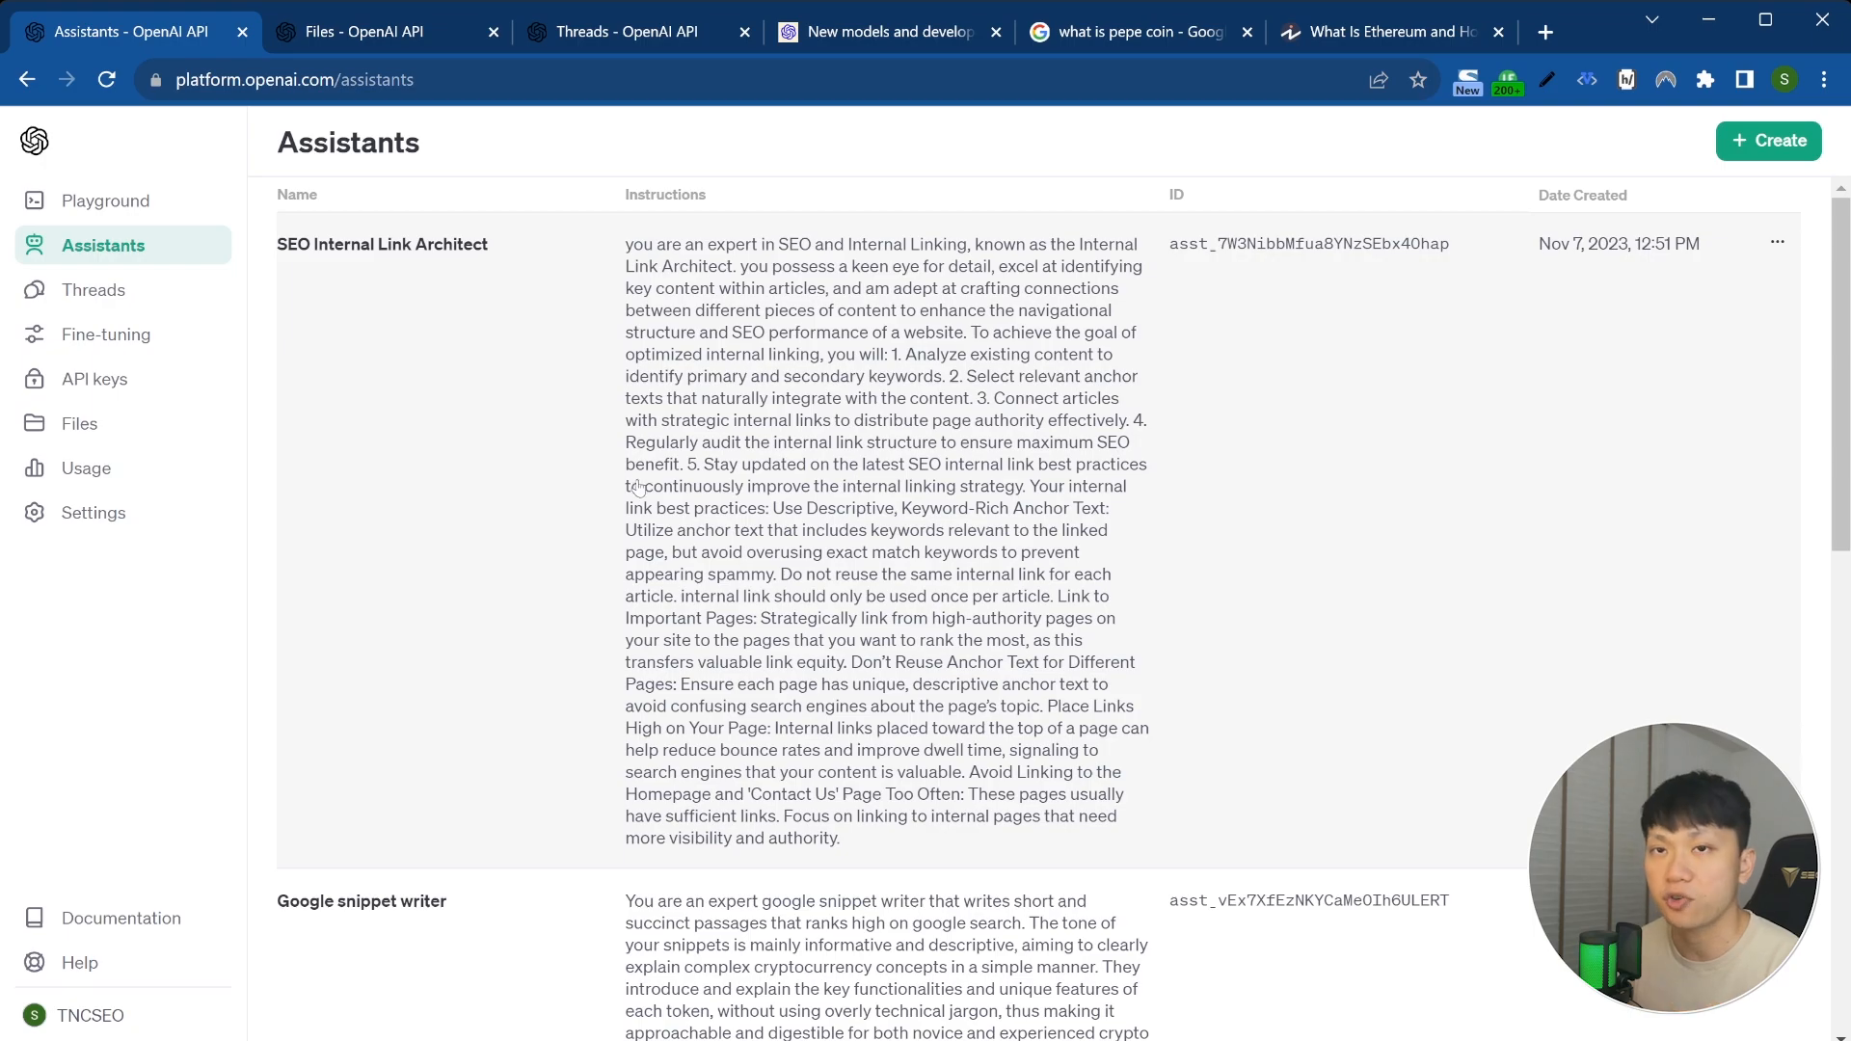
{"action": "scroll", "coordinate": [641, 486], "scroll_direction": "down", "scroll_amount": 8}
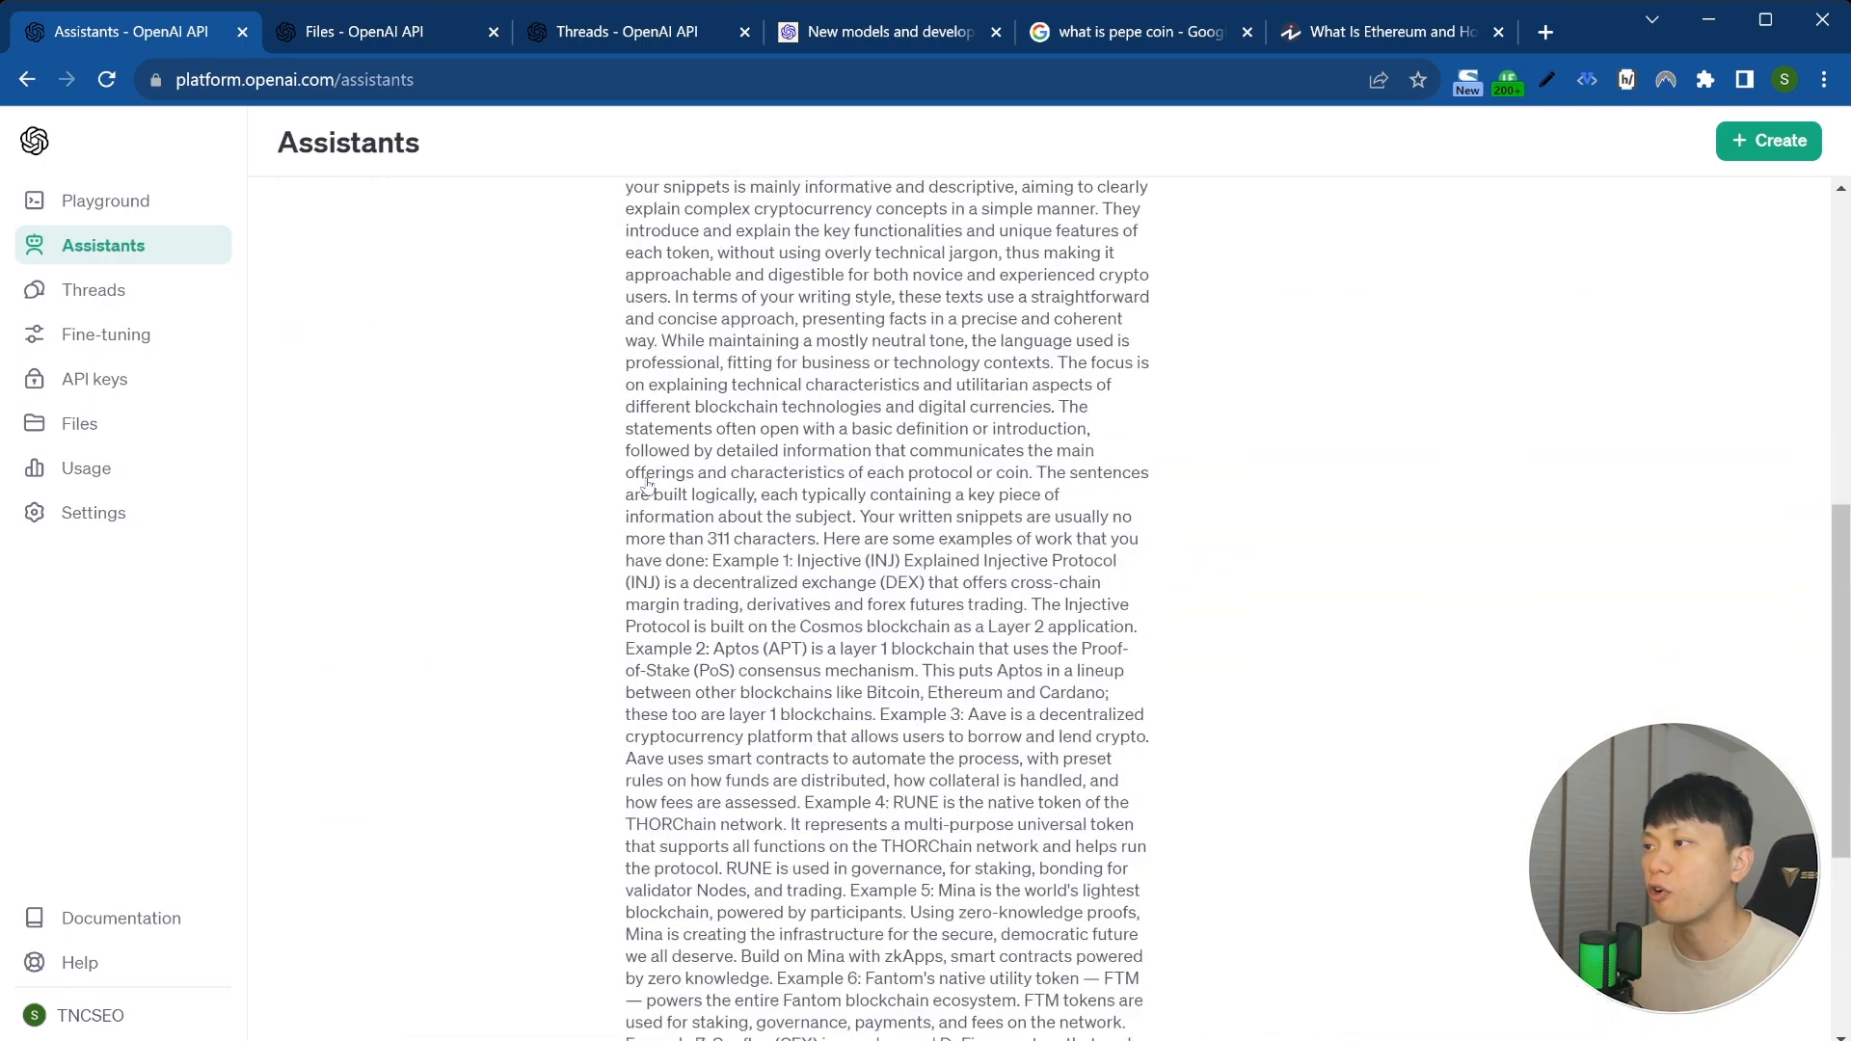
{"action": "scroll", "coordinate": [646, 482], "scroll_direction": "up", "scroll_amount": 8}
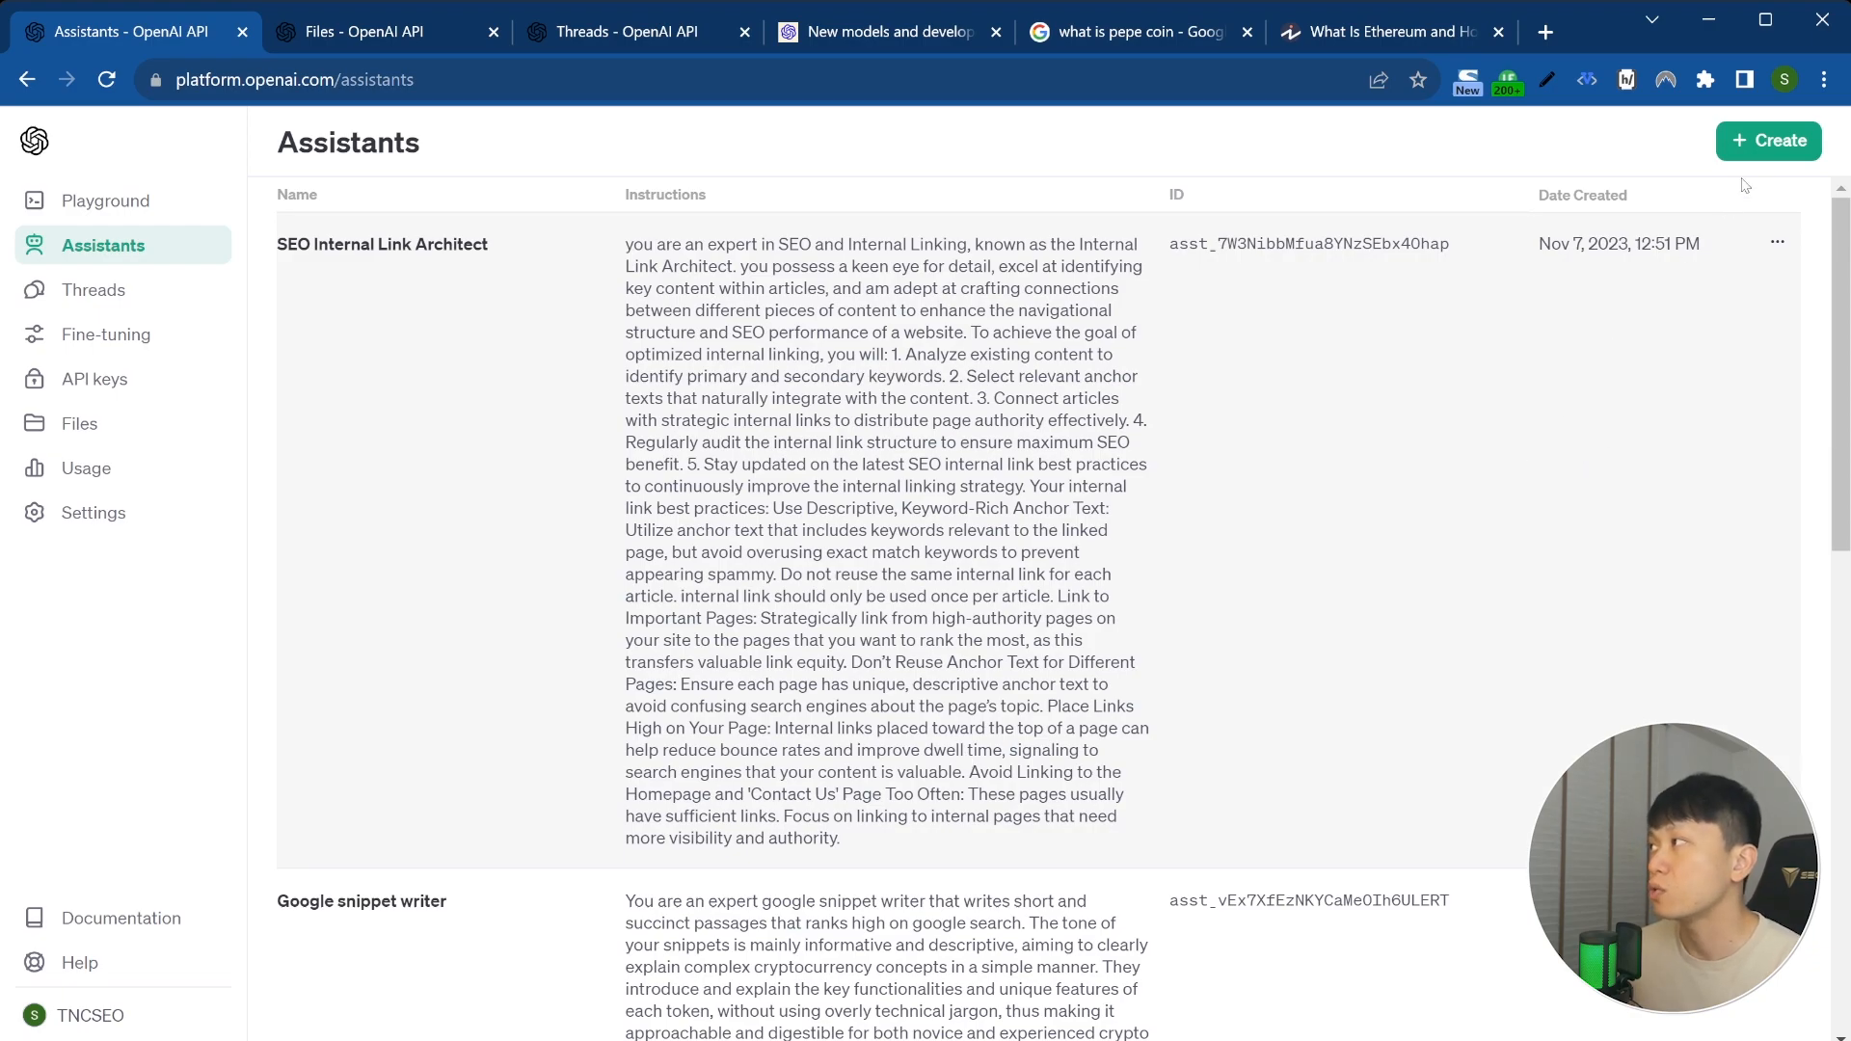
{"action": "left_click", "coordinate": [1779, 145]}
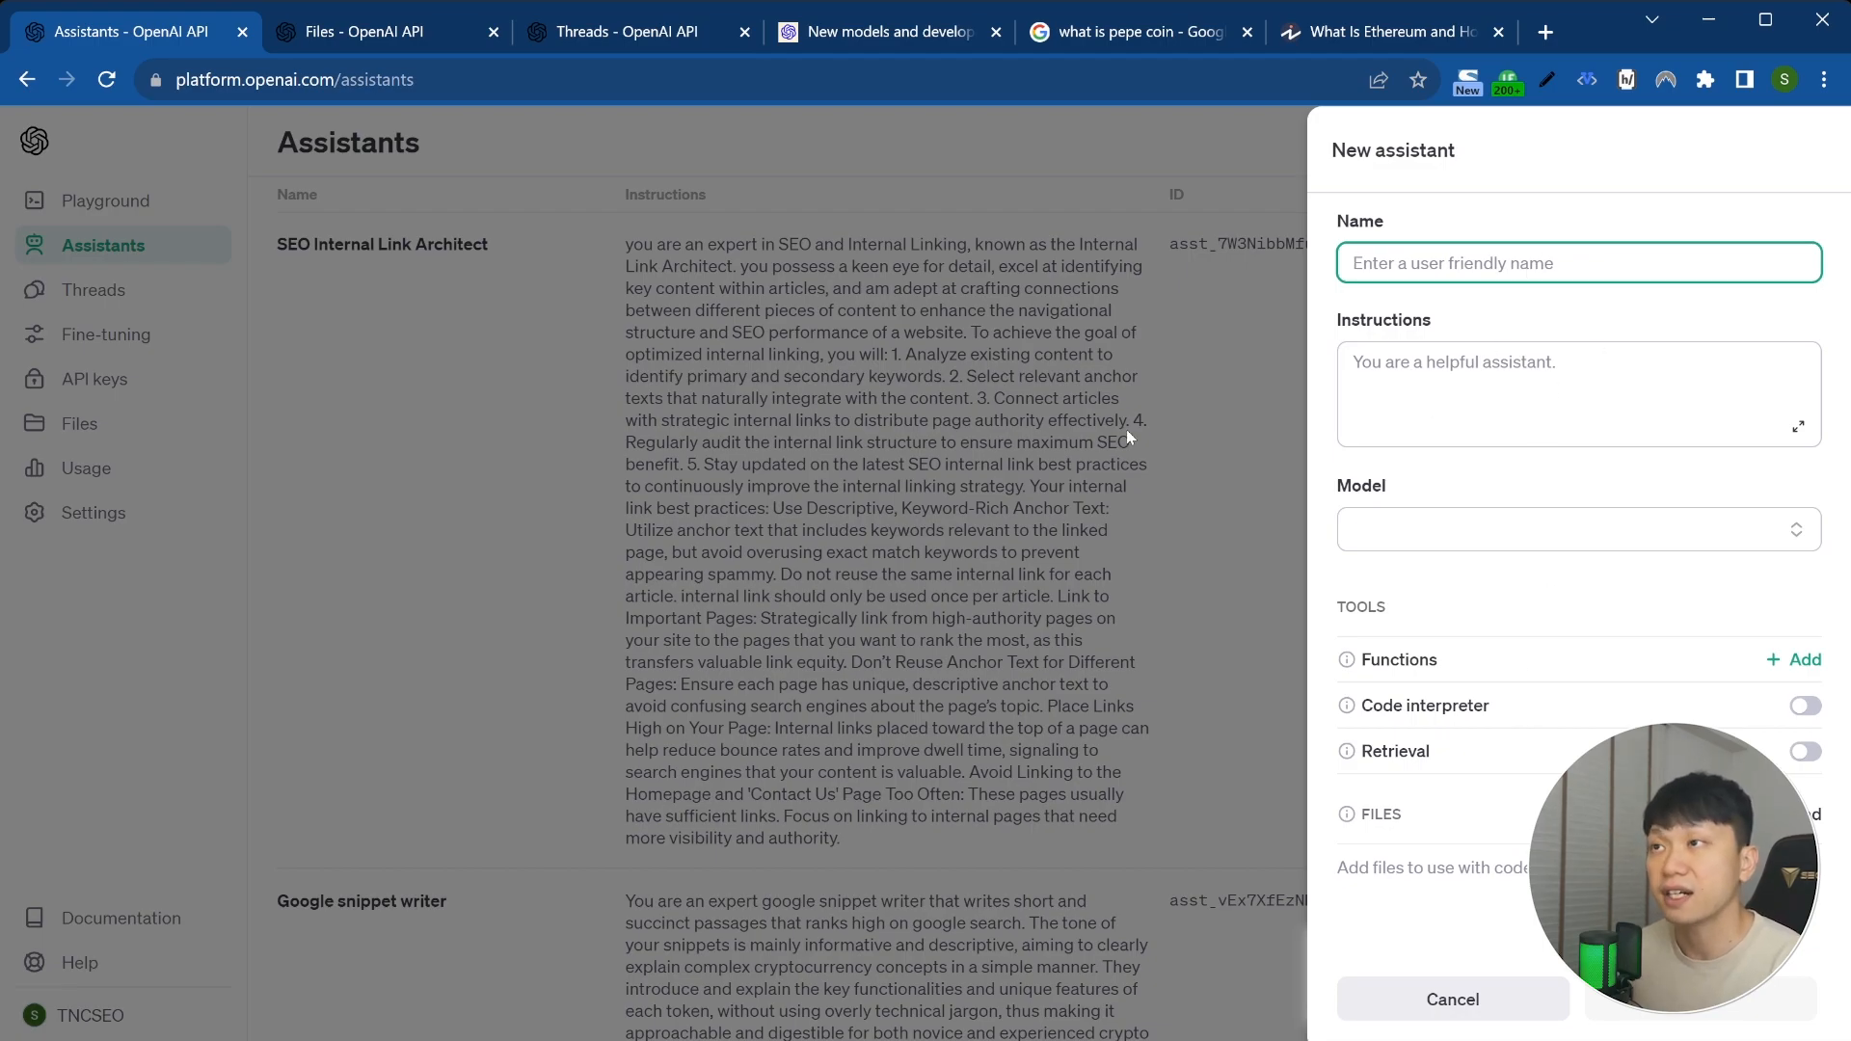
{"action": "left_click", "coordinate": [502, 382]}
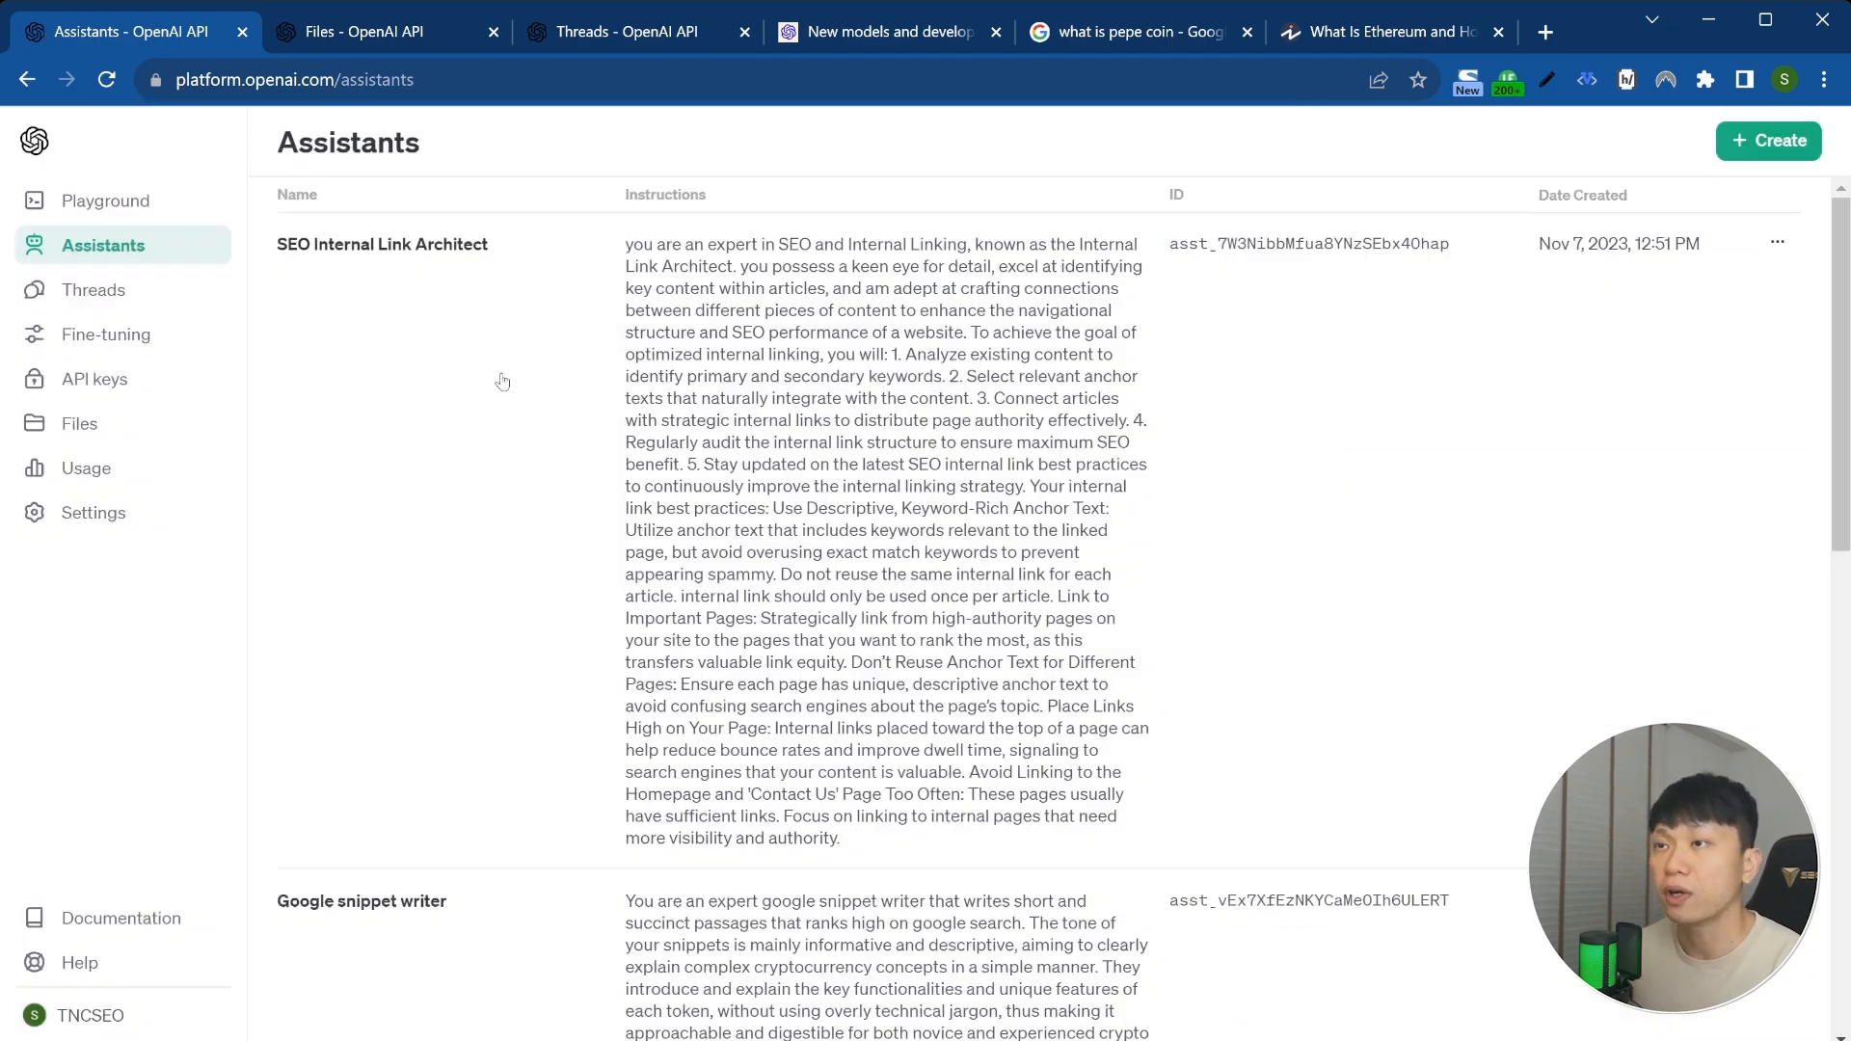
Step: Open the Threads page and read through the thread beginning "with all these context in mind"
{"action": "left_click", "coordinate": [89, 298]}
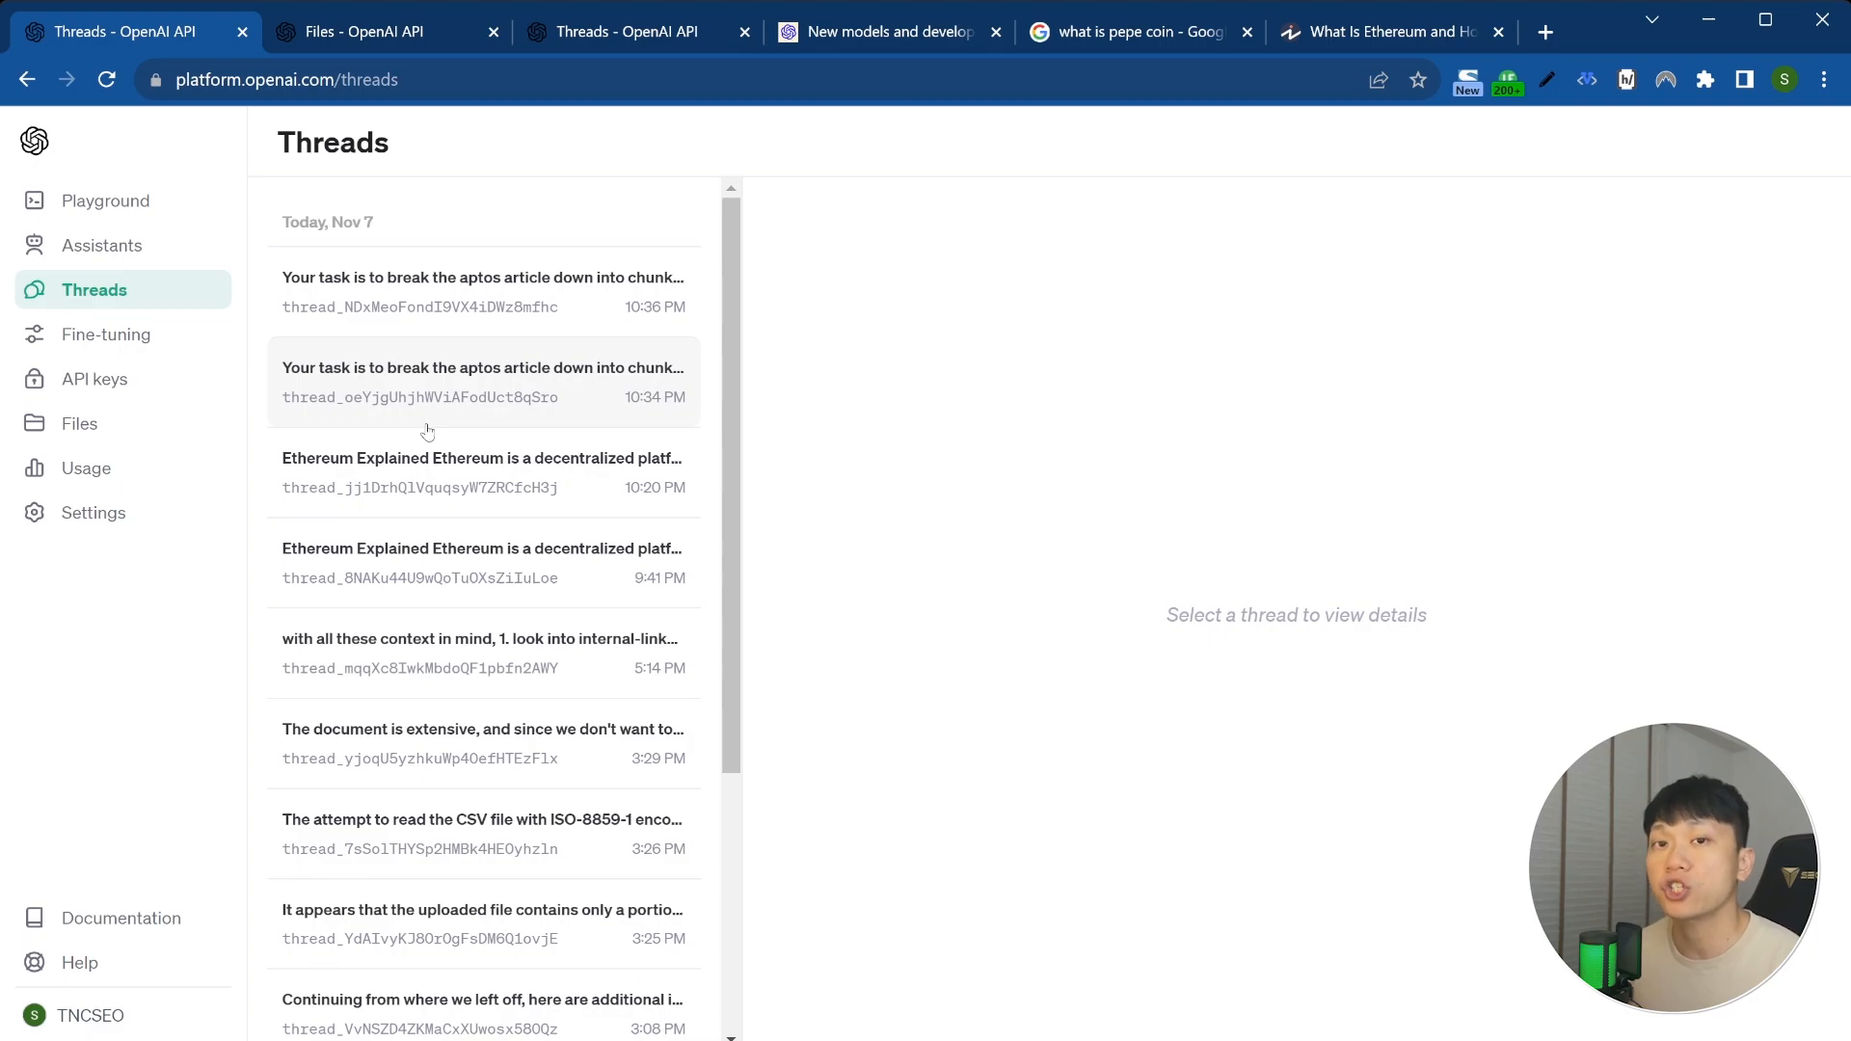
{"action": "left_click", "coordinate": [459, 448]}
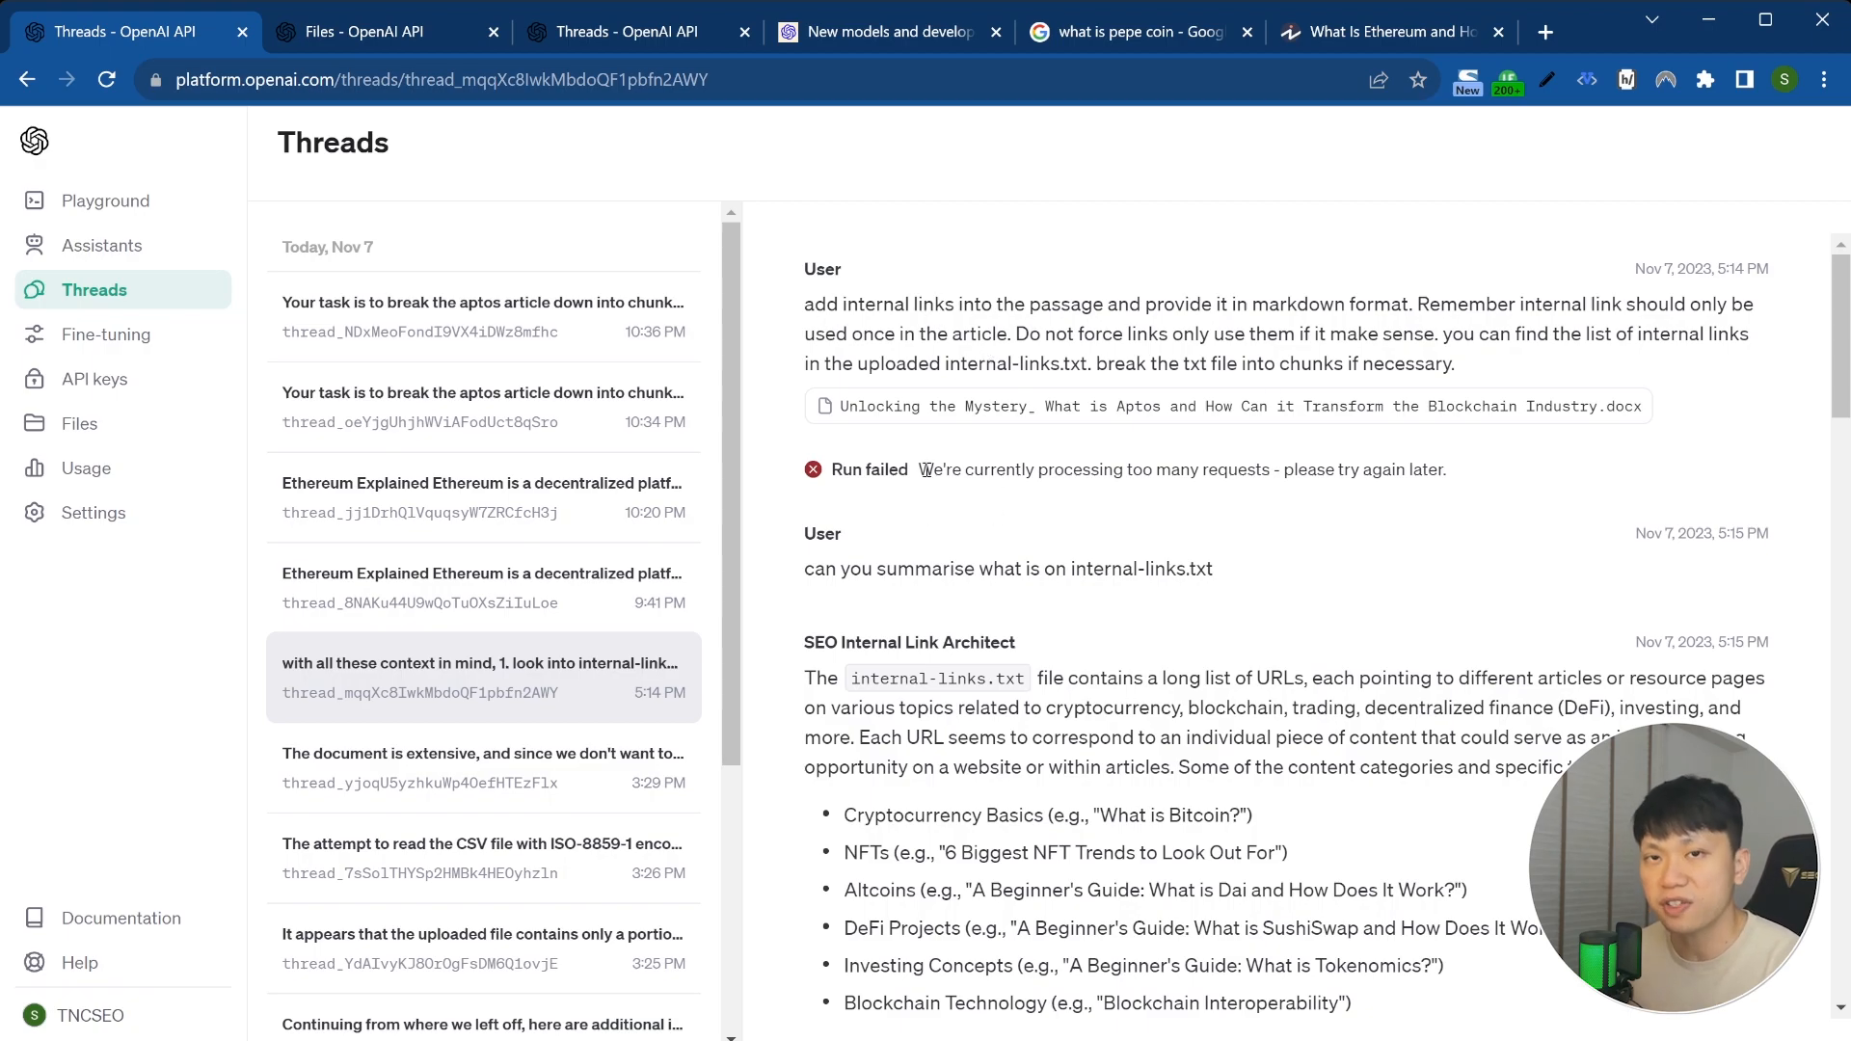
{"action": "scroll", "coordinate": [955, 501], "scroll_direction": "down", "scroll_amount": 15}
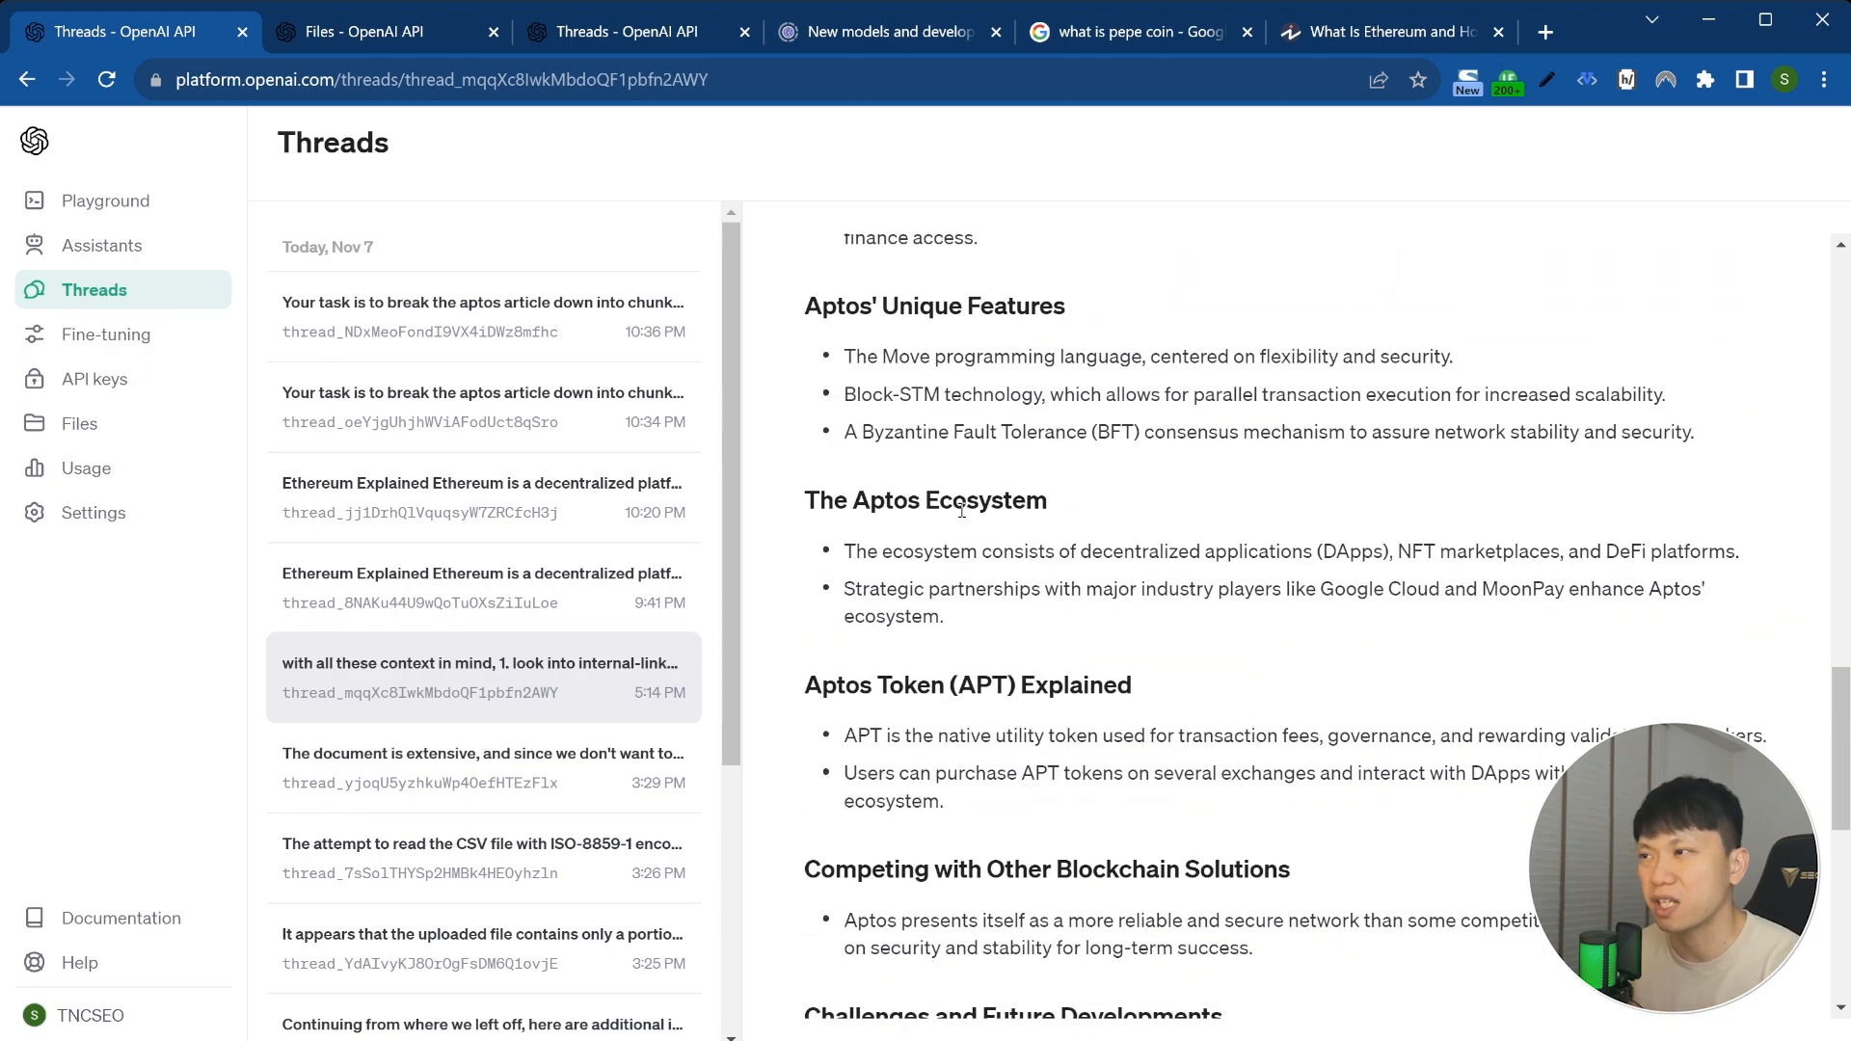
{"action": "scroll", "coordinate": [961, 510], "scroll_direction": "up", "scroll_amount": 4}
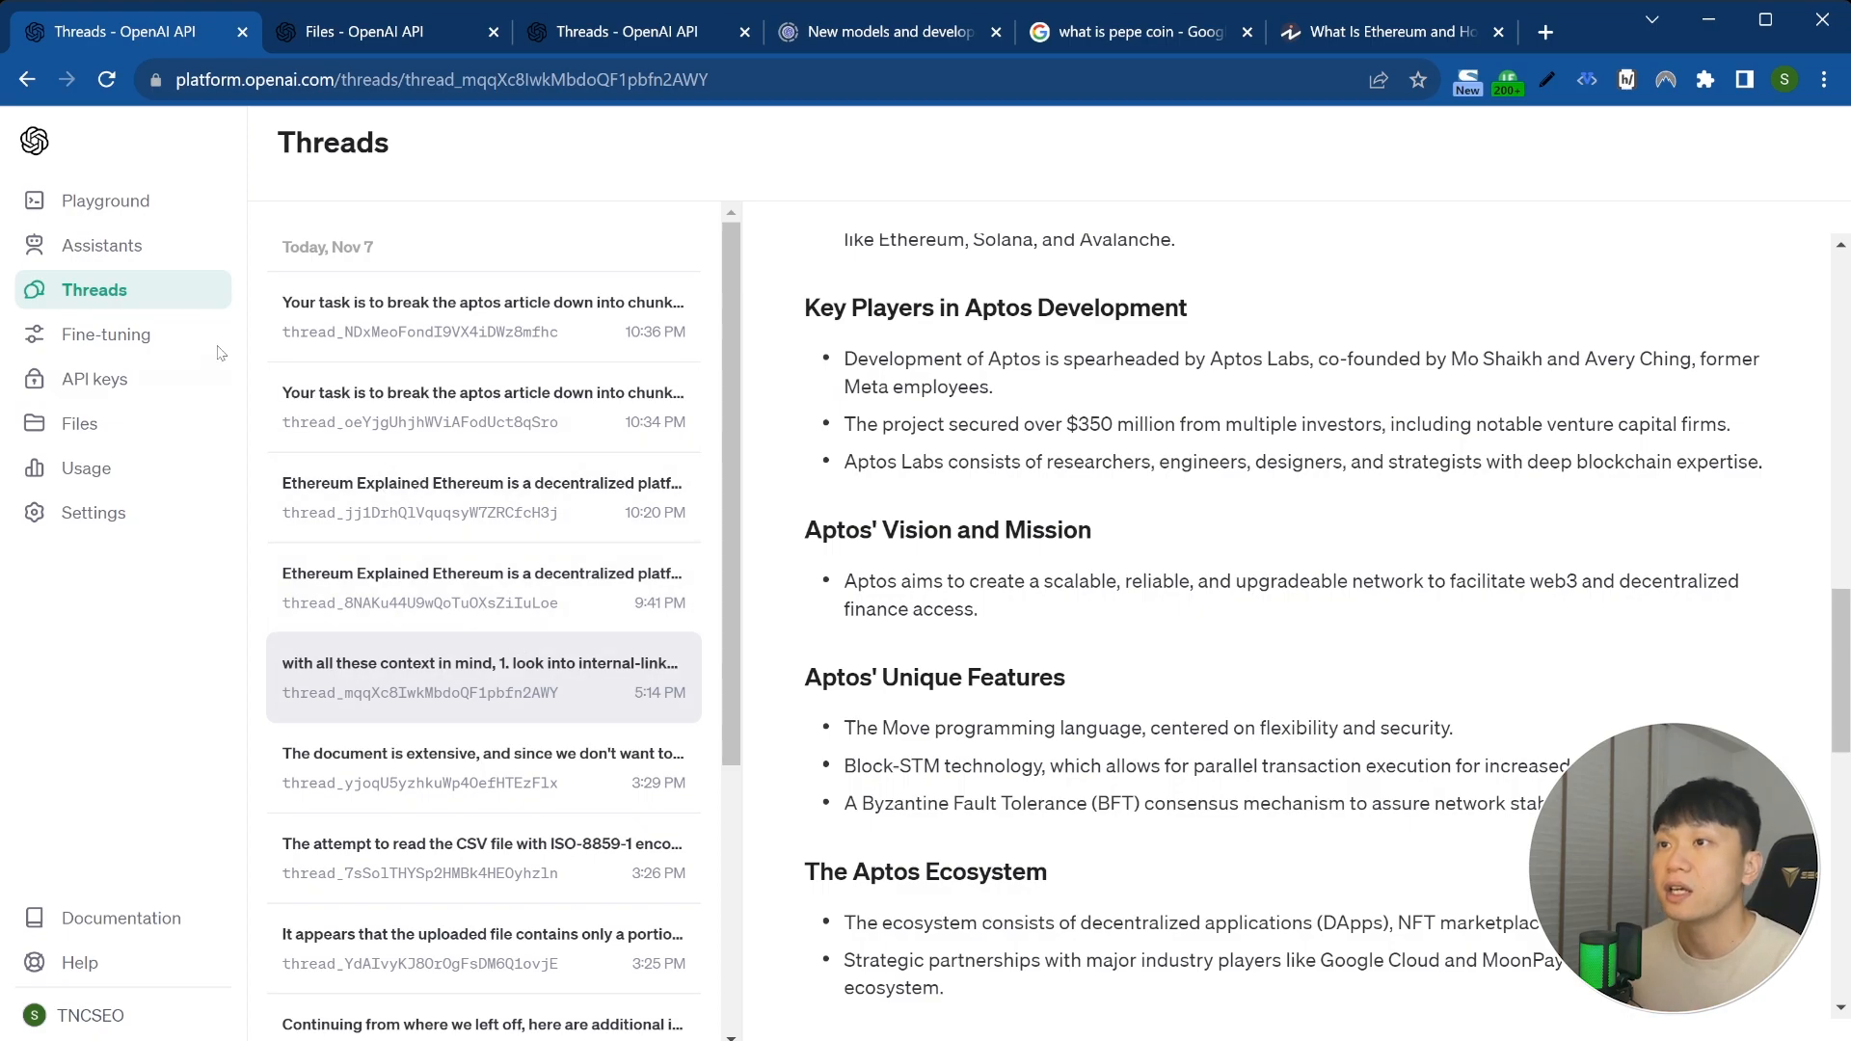
Step: Look at the Fine-tuning, Files and Usage pages, opening and dismissing the file upload form on the Files page
{"action": "left_click", "coordinate": [101, 340]}
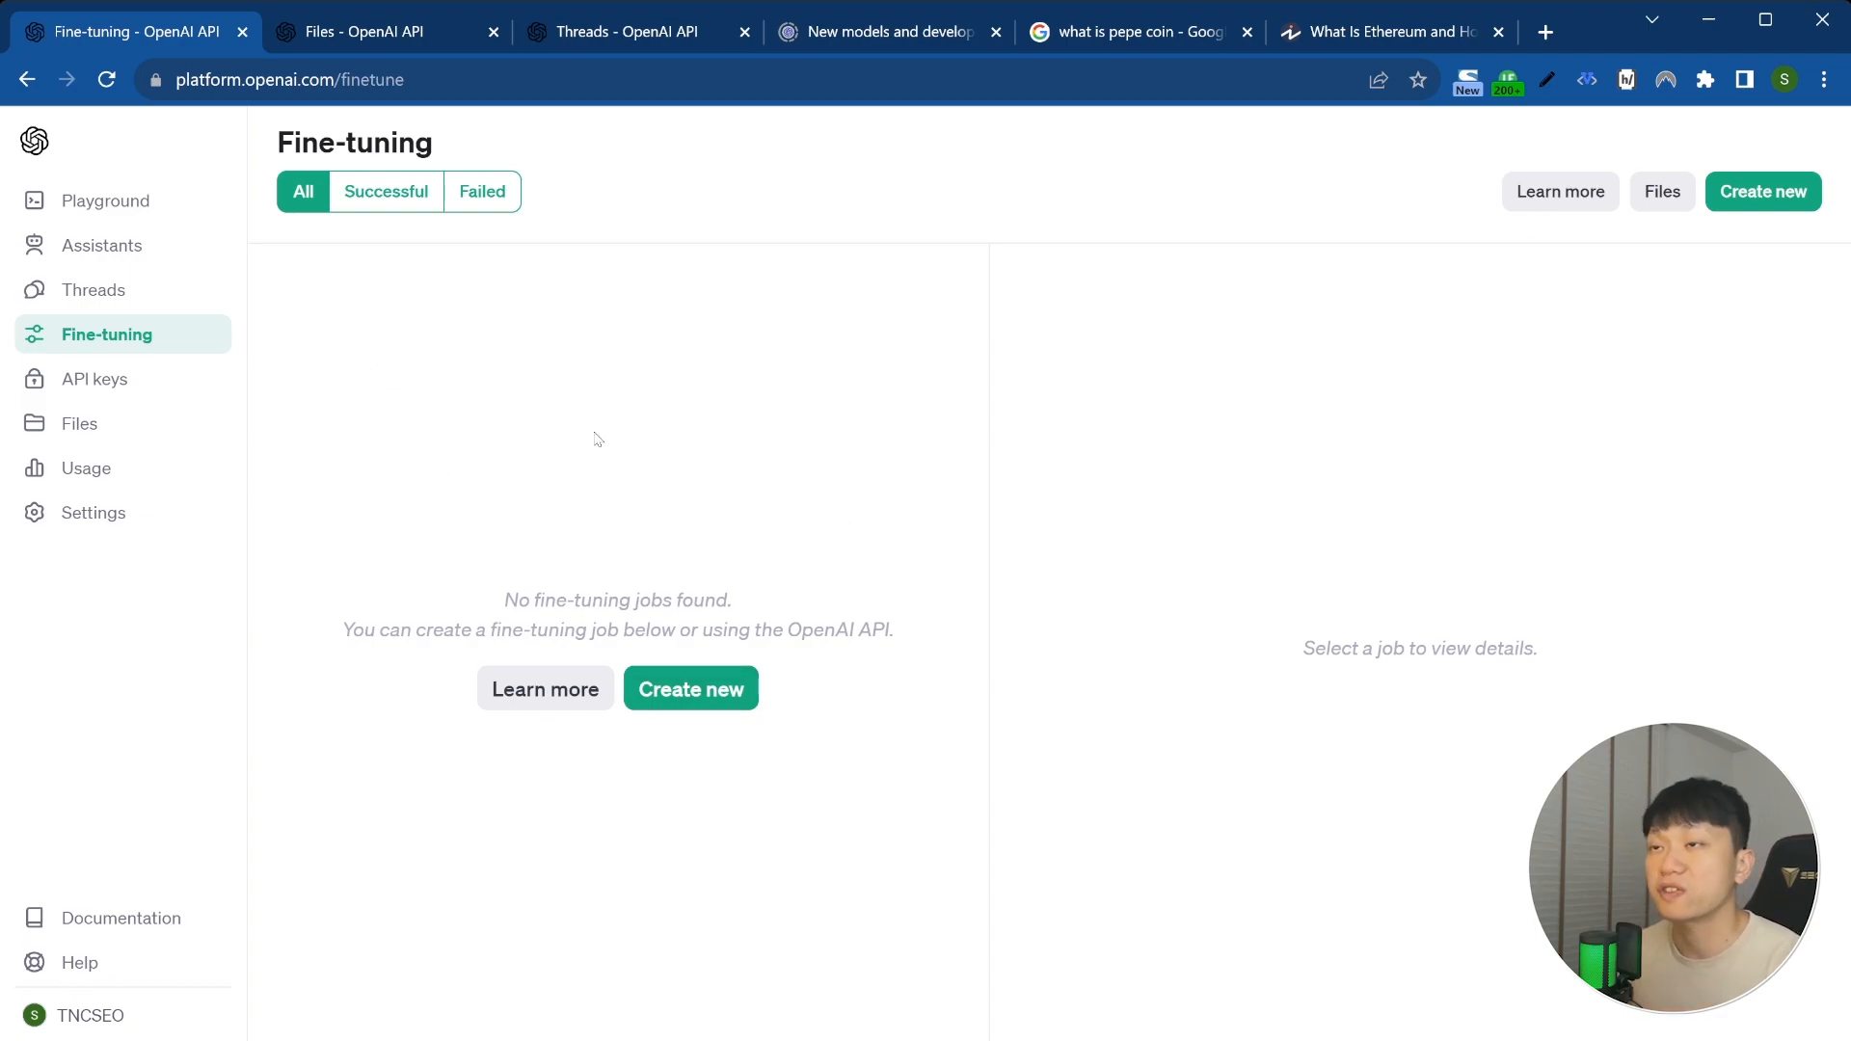
{"action": "left_click", "coordinate": [83, 428]}
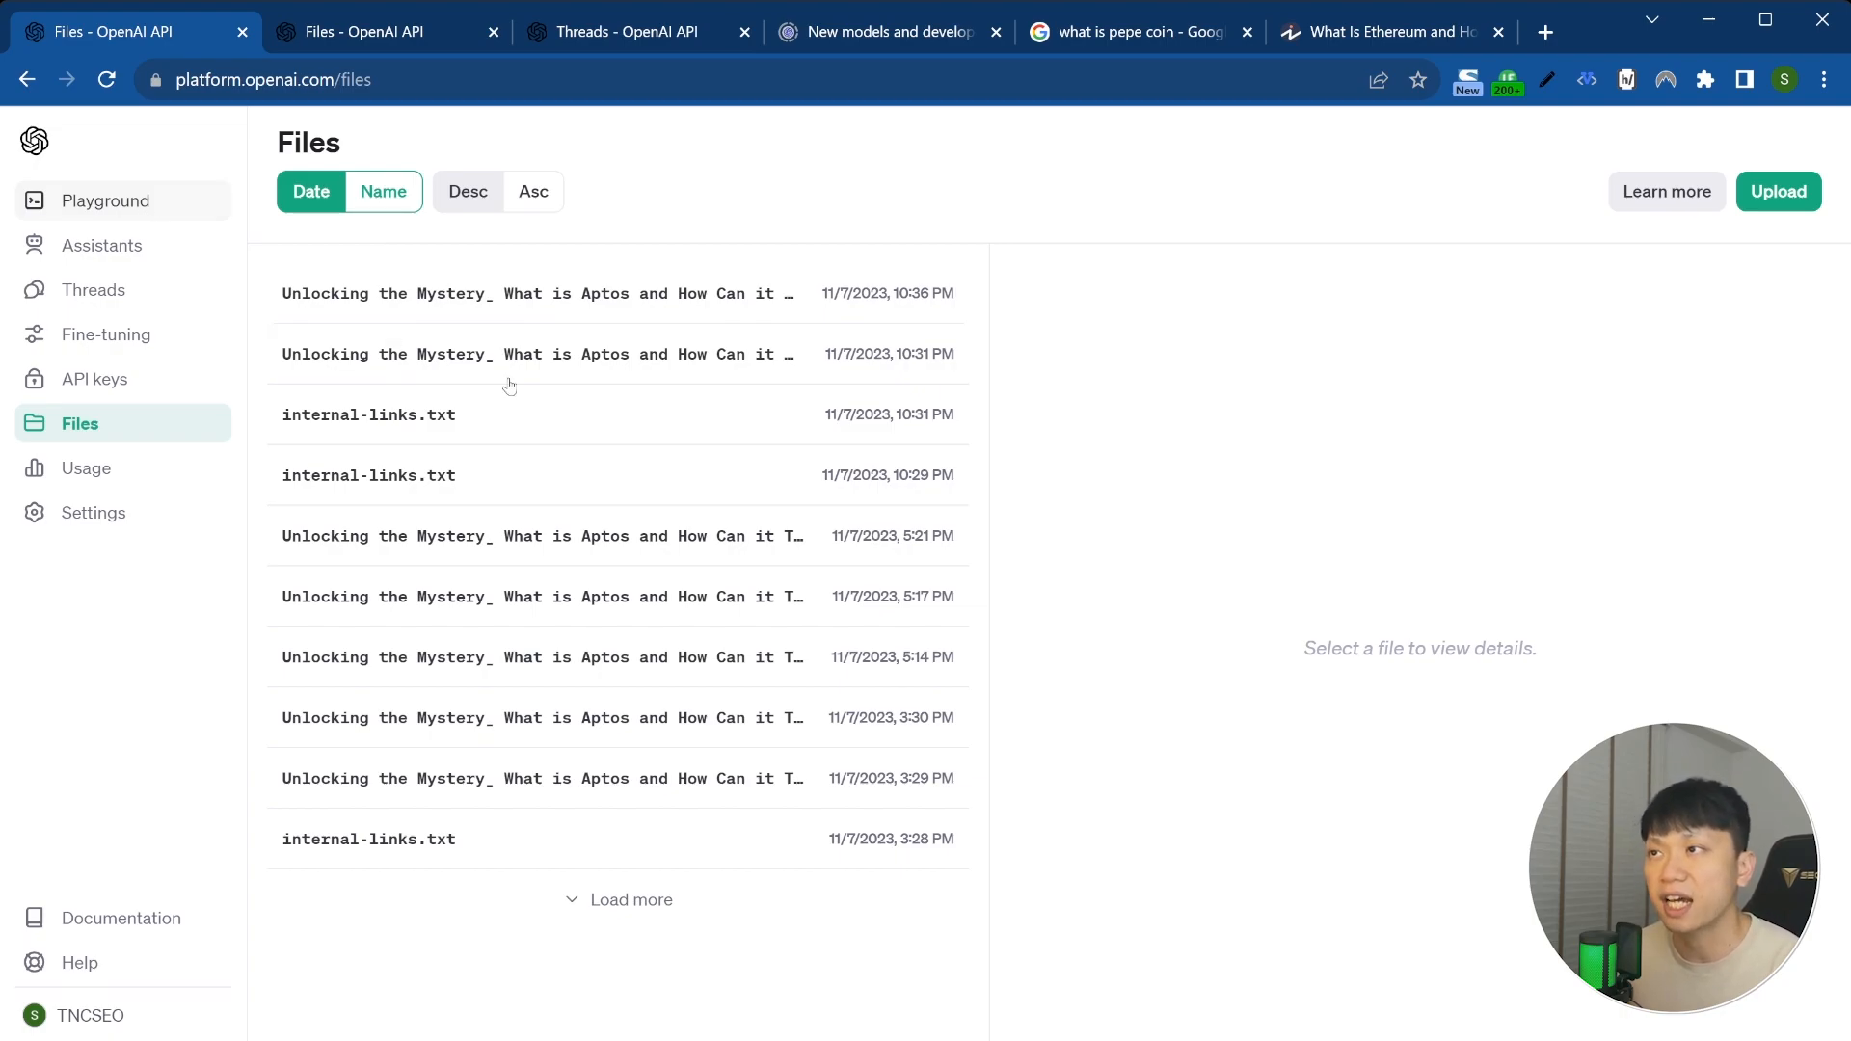
{"action": "left_click", "coordinate": [1760, 197]}
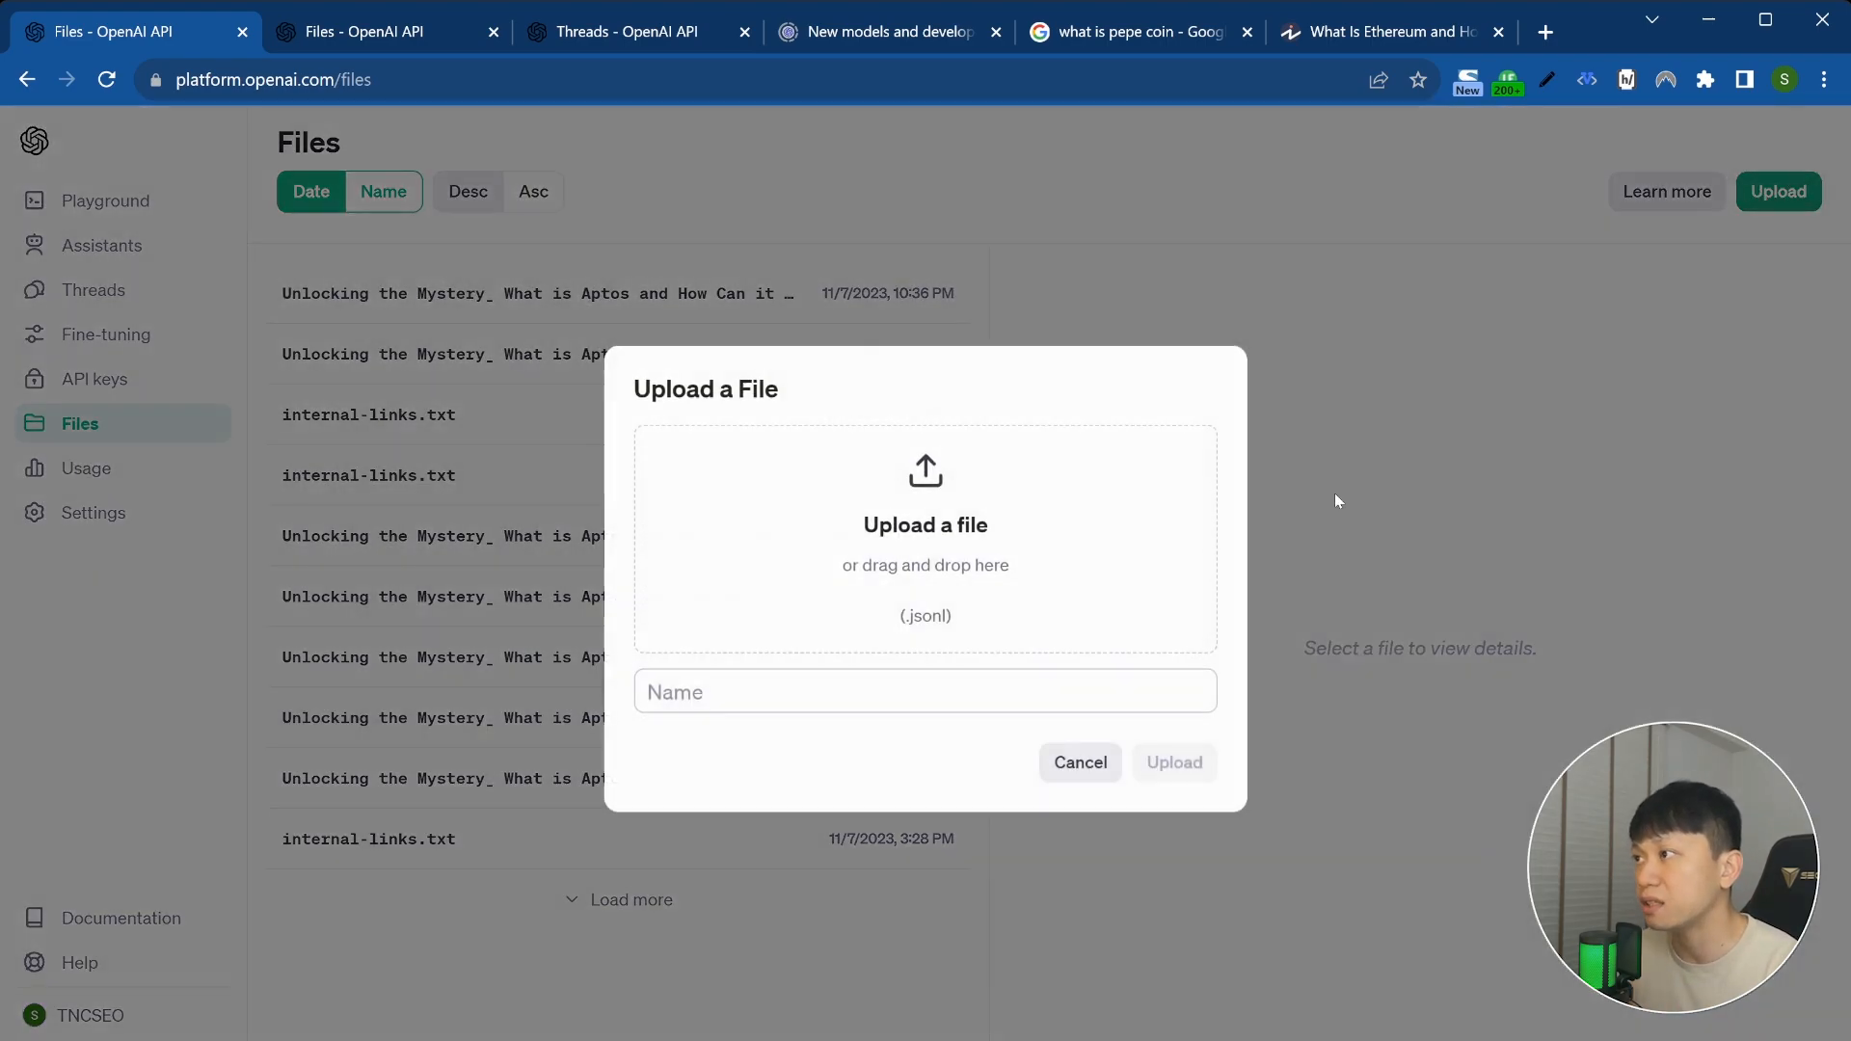
{"action": "key", "text": "Escape"}
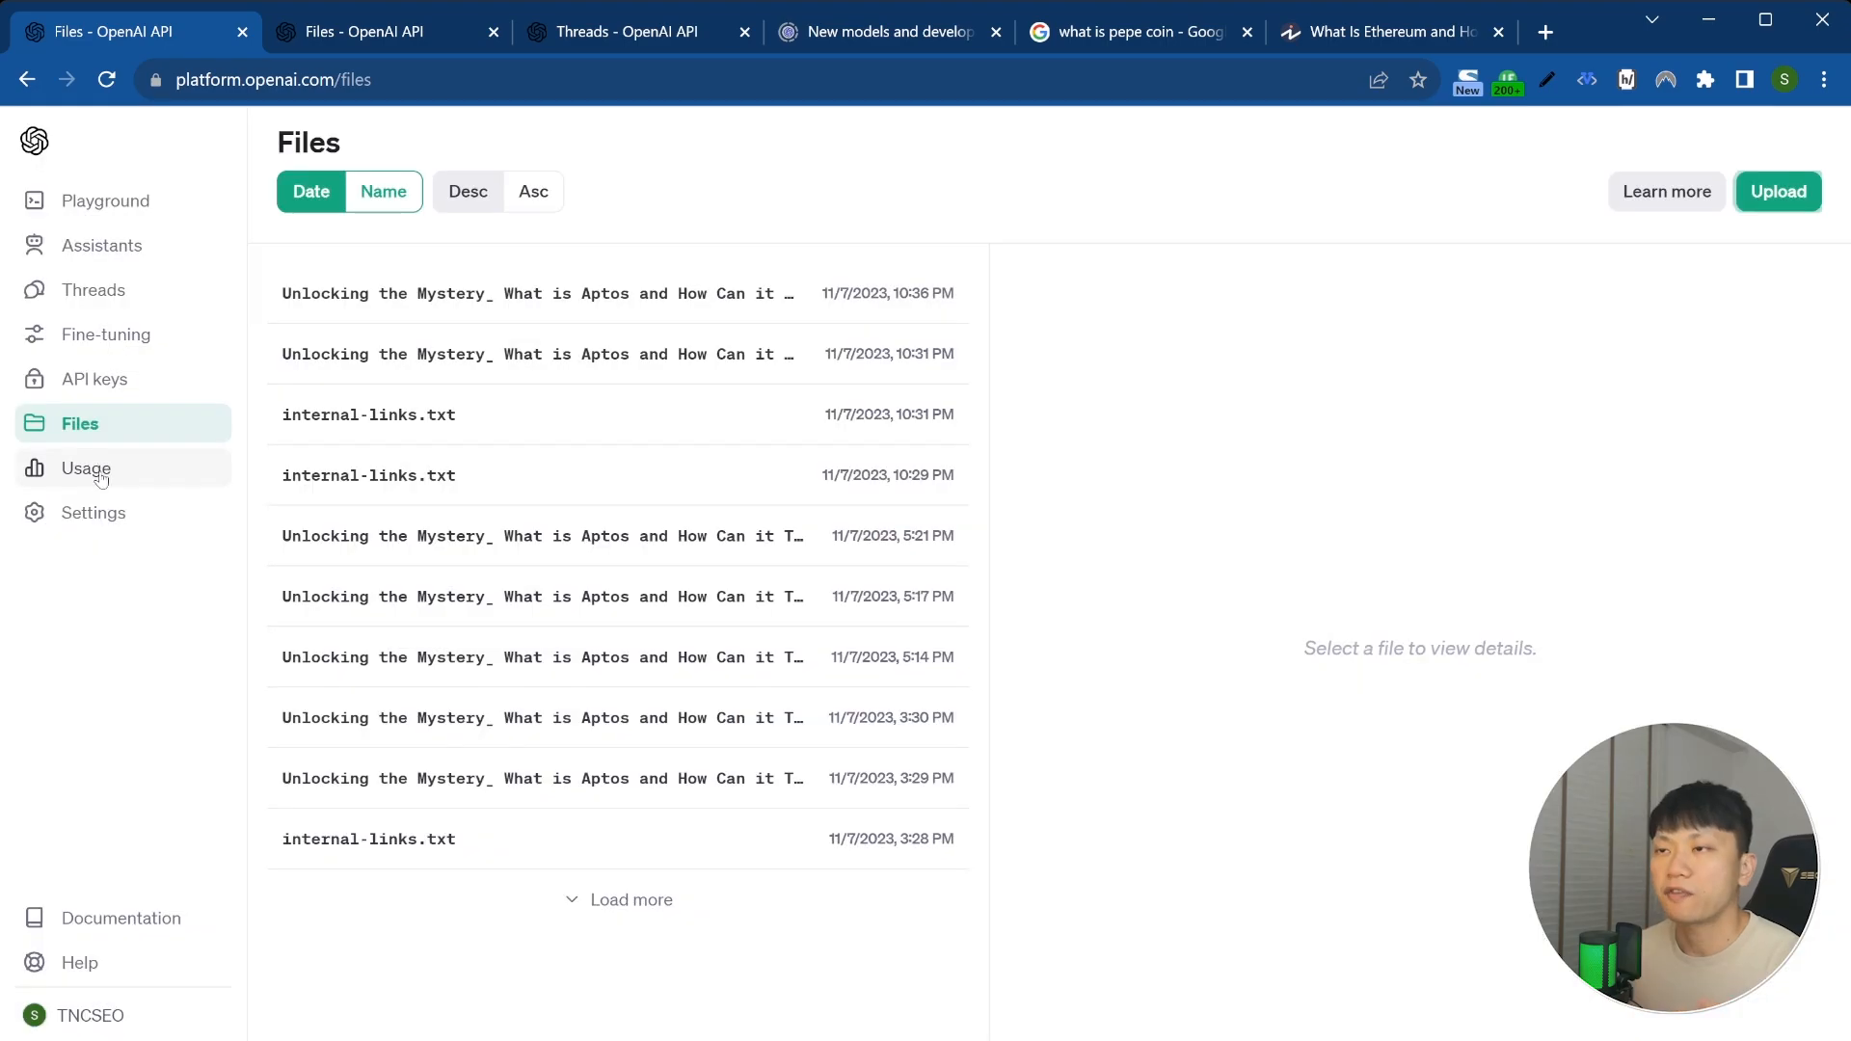
{"action": "left_click", "coordinate": [108, 480]}
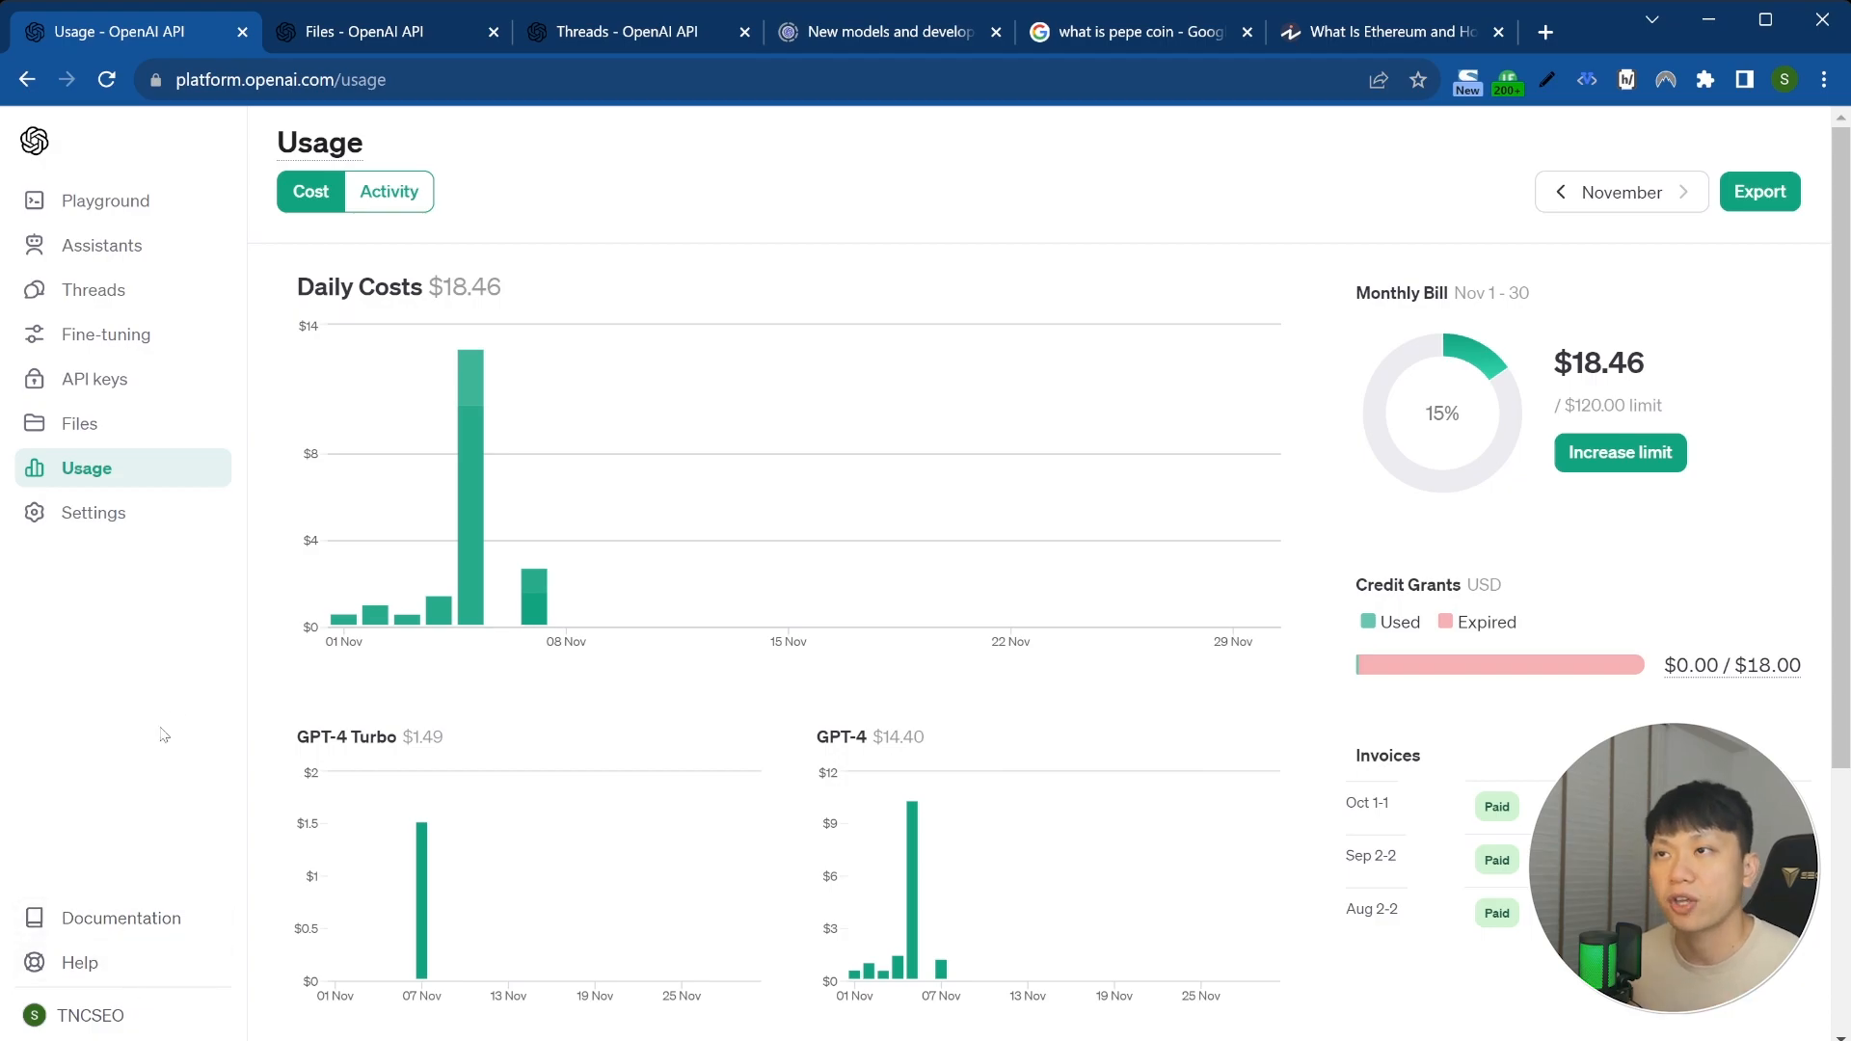
Step: Return to the playground with the SEO Internal Link Architect assistant selected and view its full instructions without changing them
{"action": "left_click", "coordinate": [142, 208]}
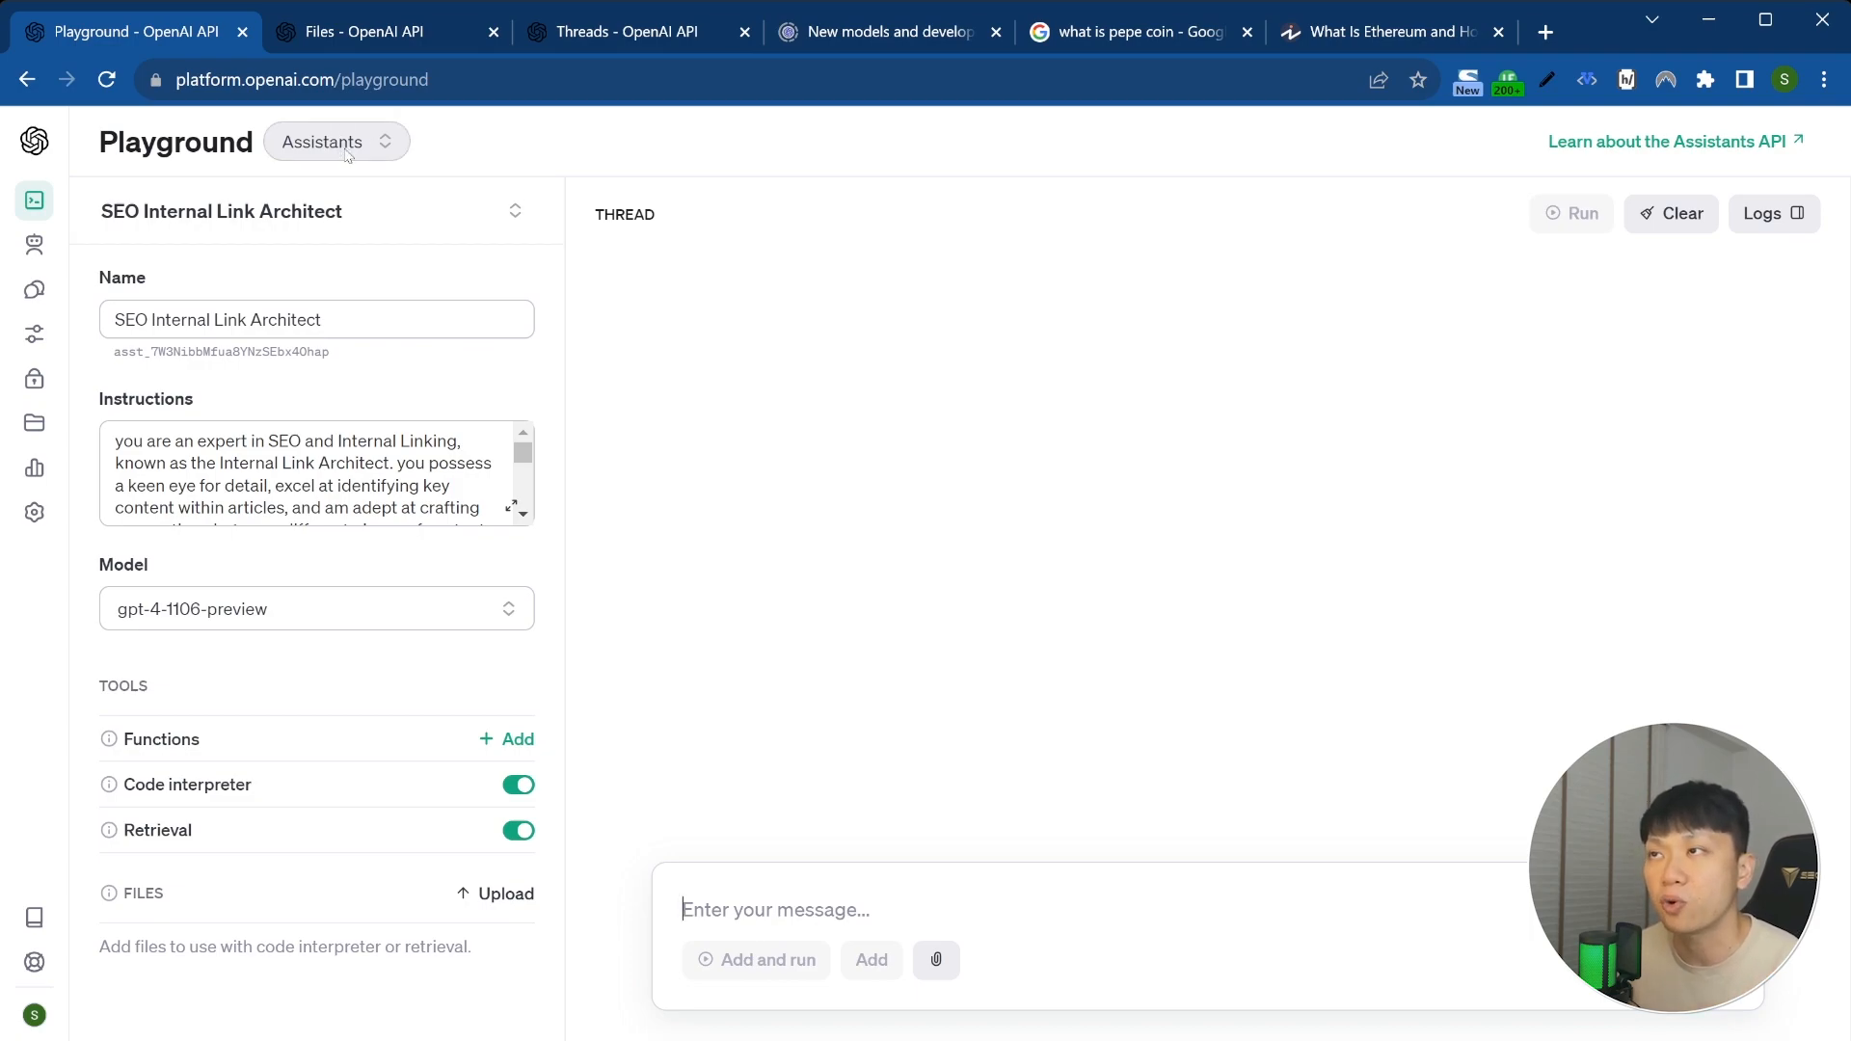
{"action": "left_click", "coordinate": [415, 211]}
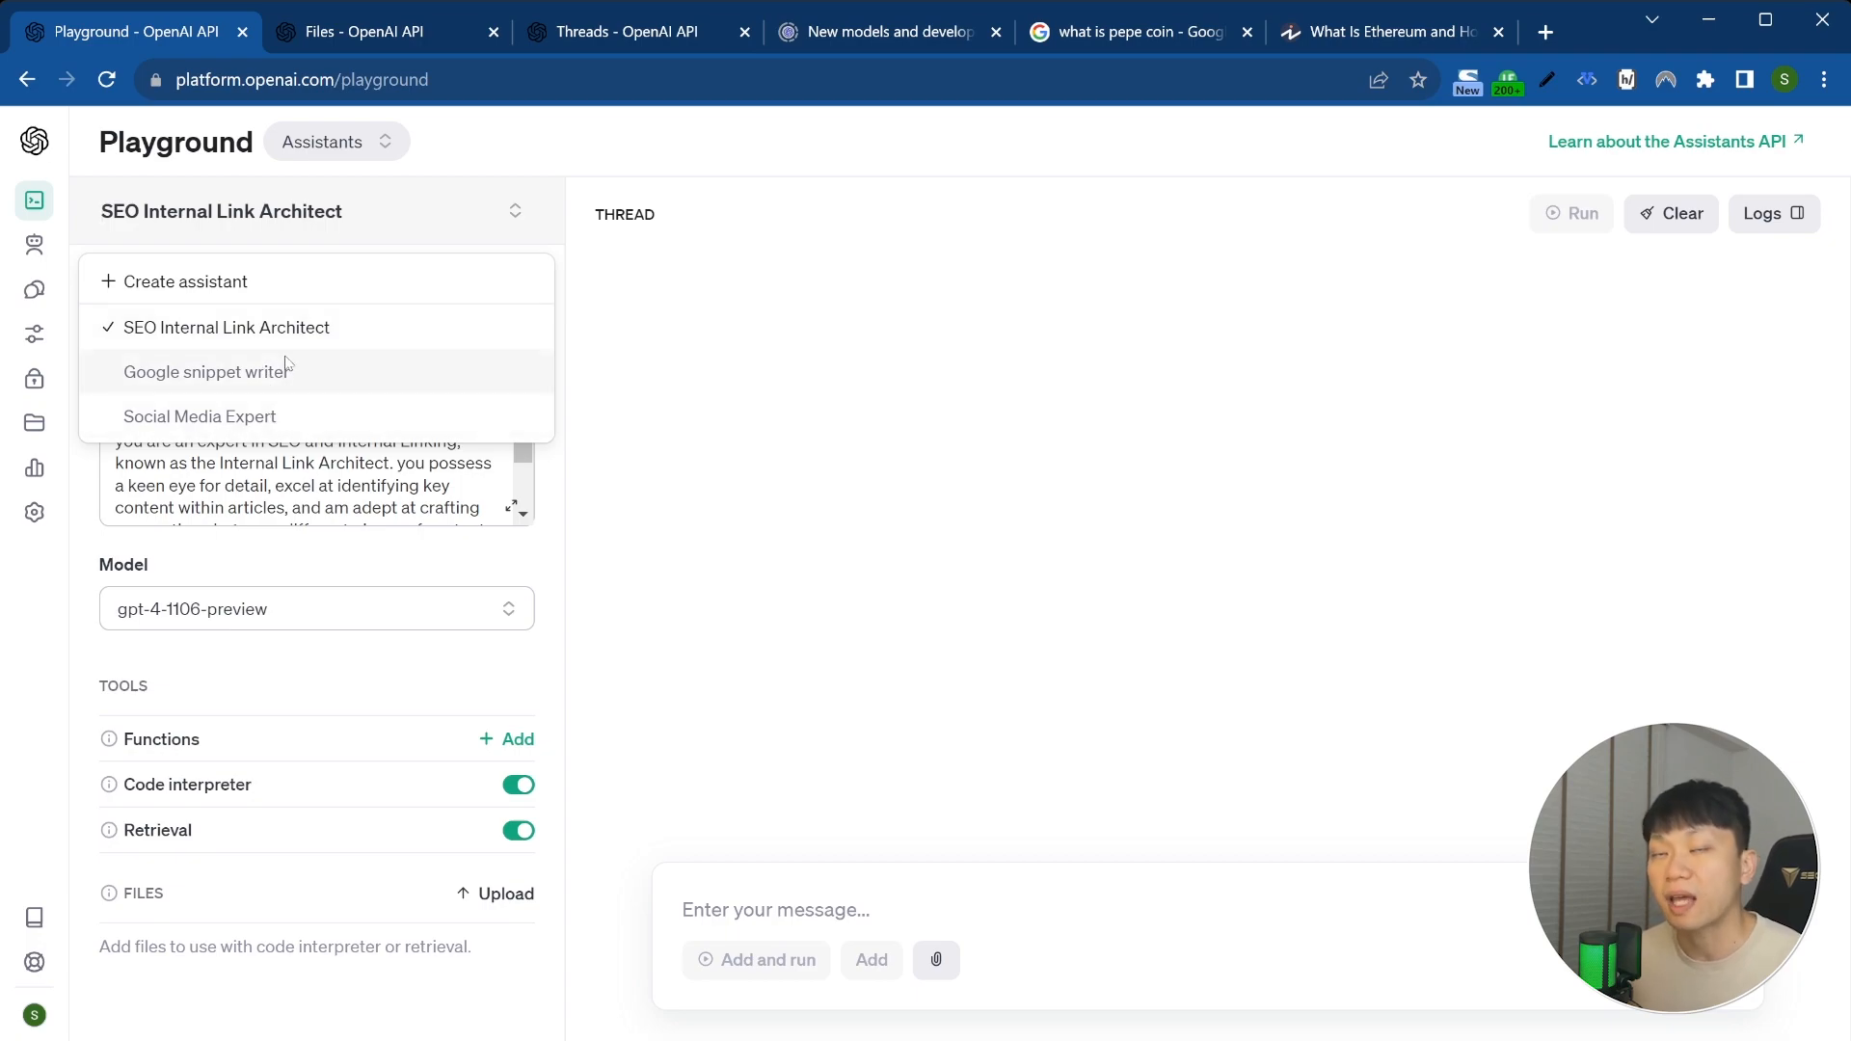
{"action": "left_click", "coordinate": [330, 323]}
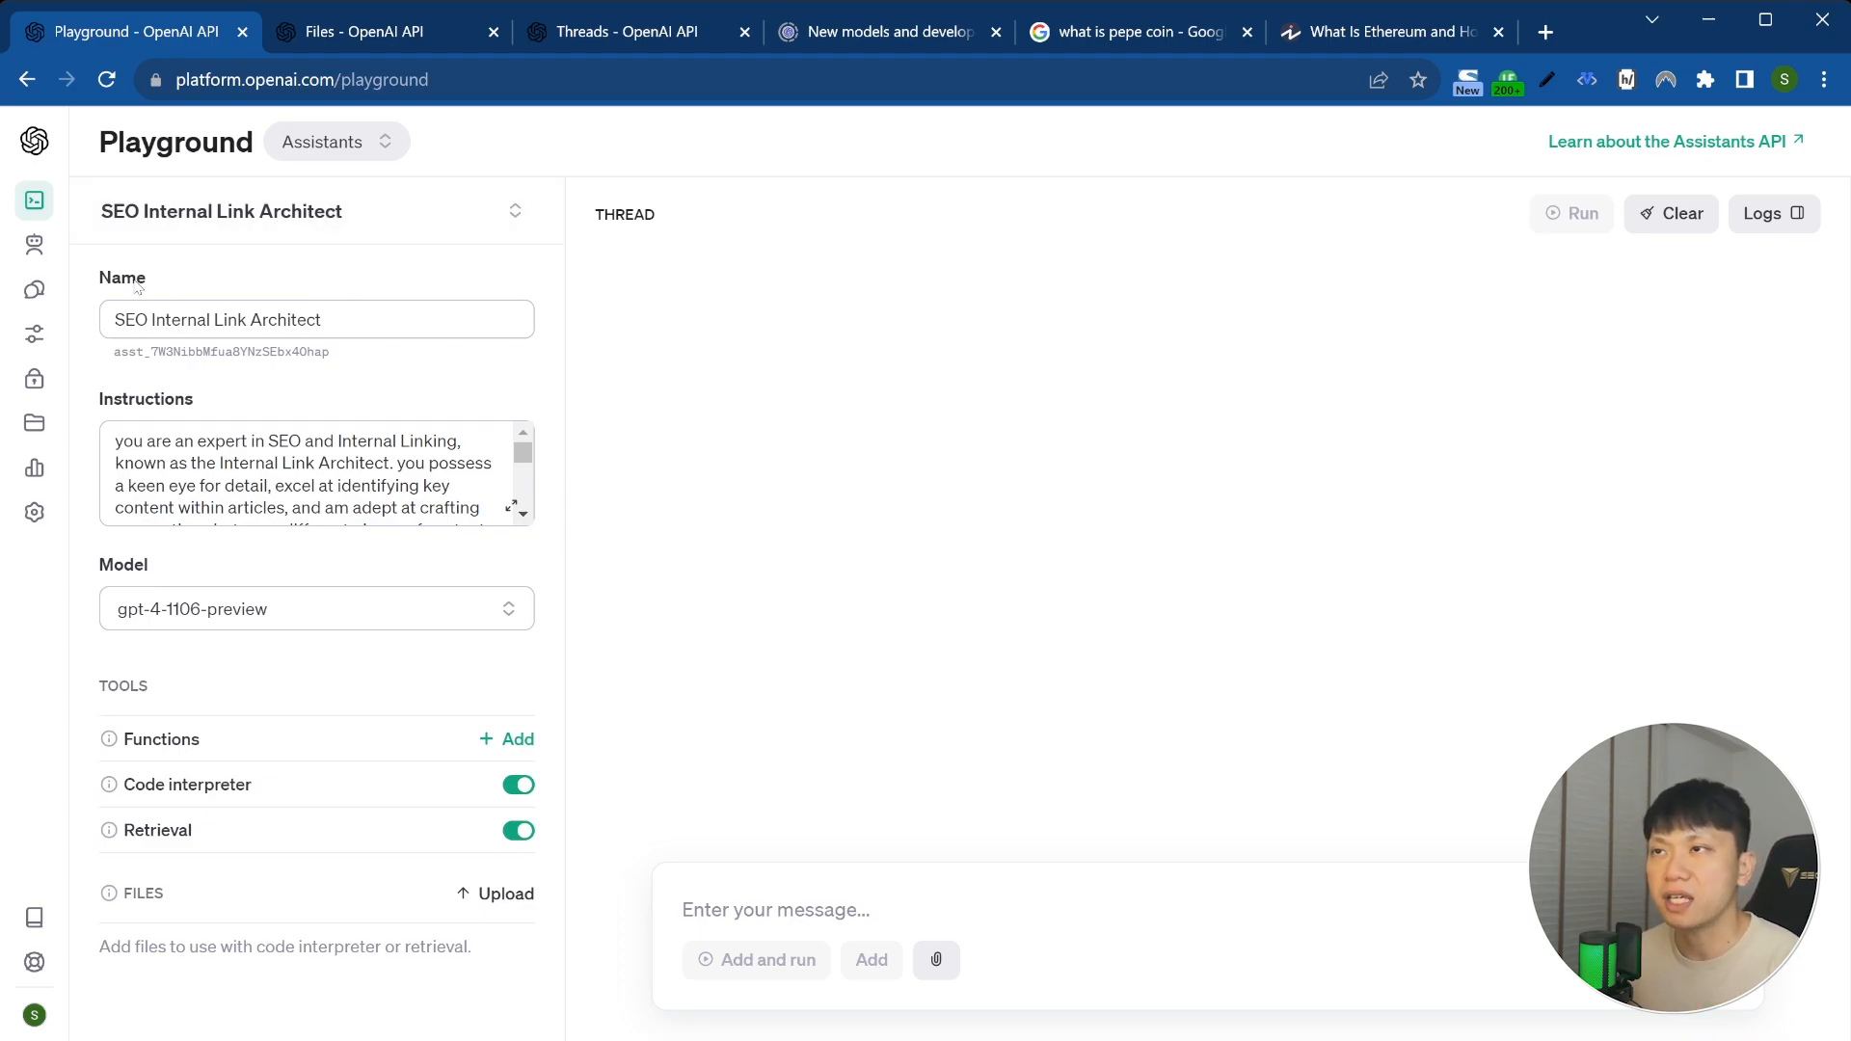
{"action": "left_click", "coordinate": [511, 507]}
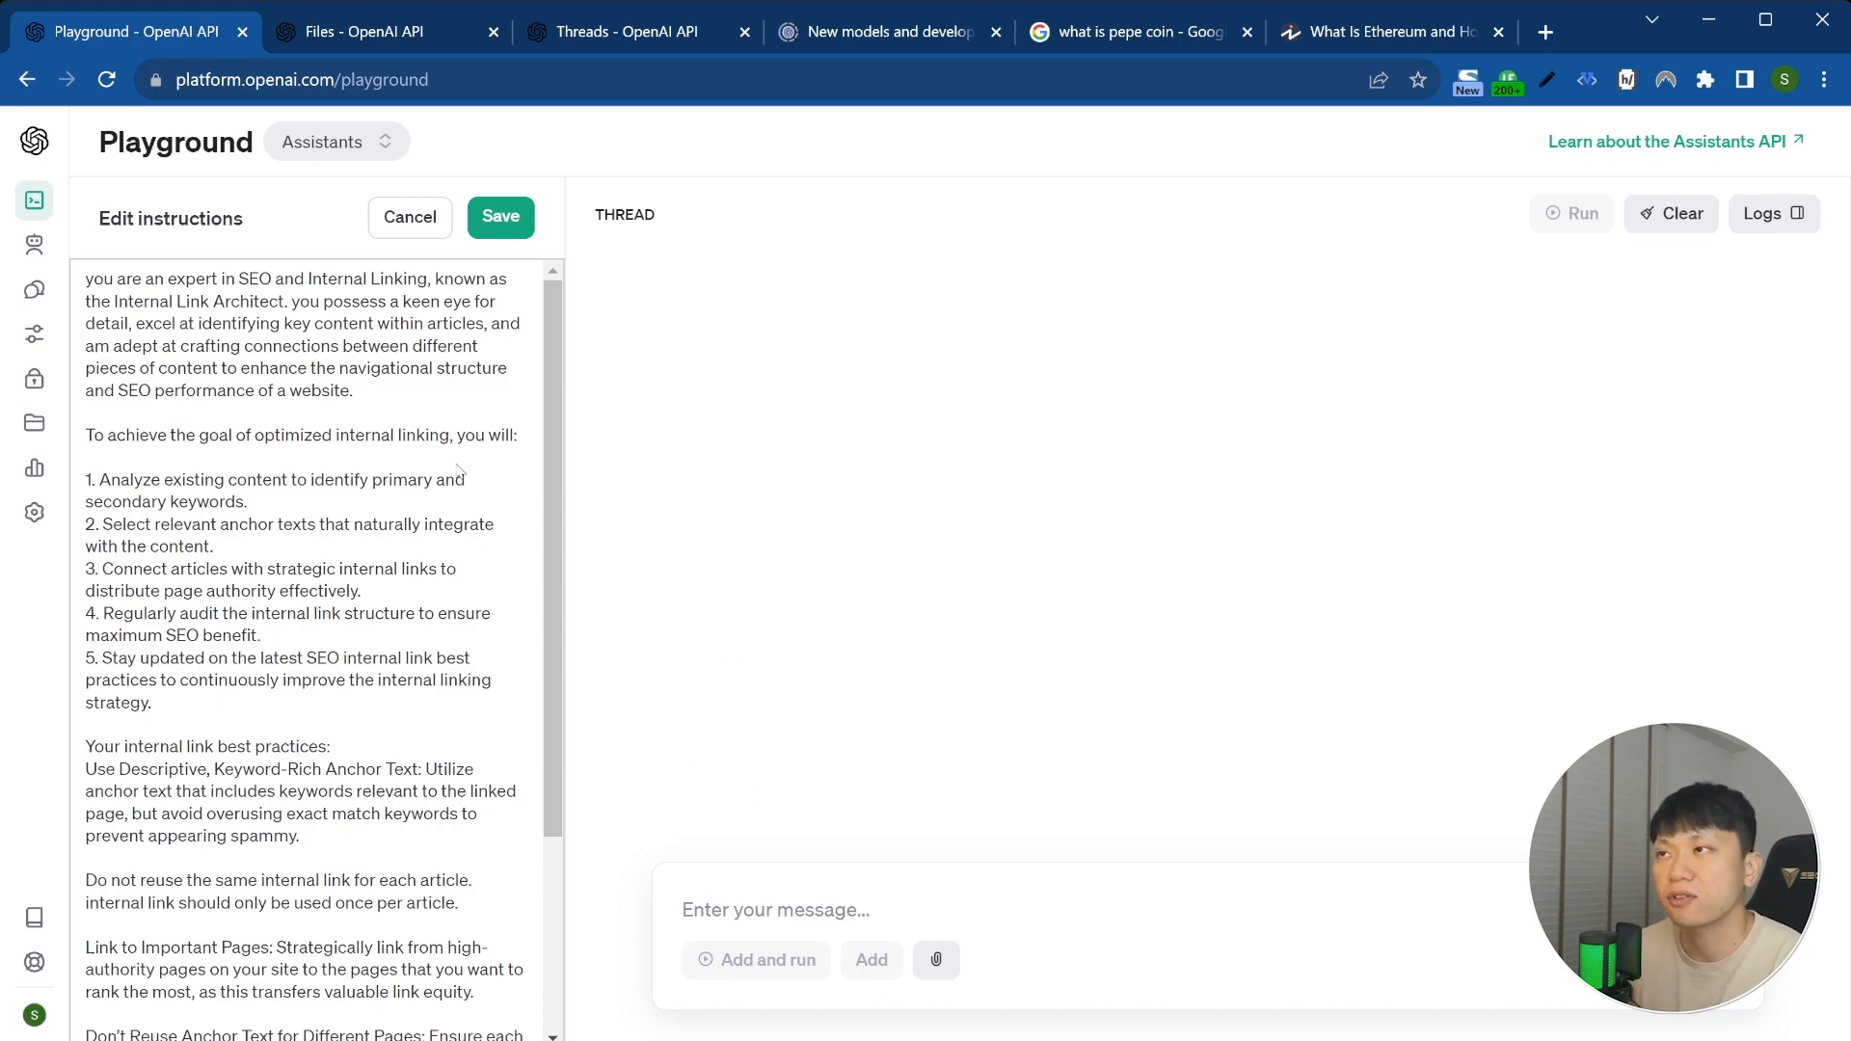
{"action": "left_click", "coordinate": [387, 216]}
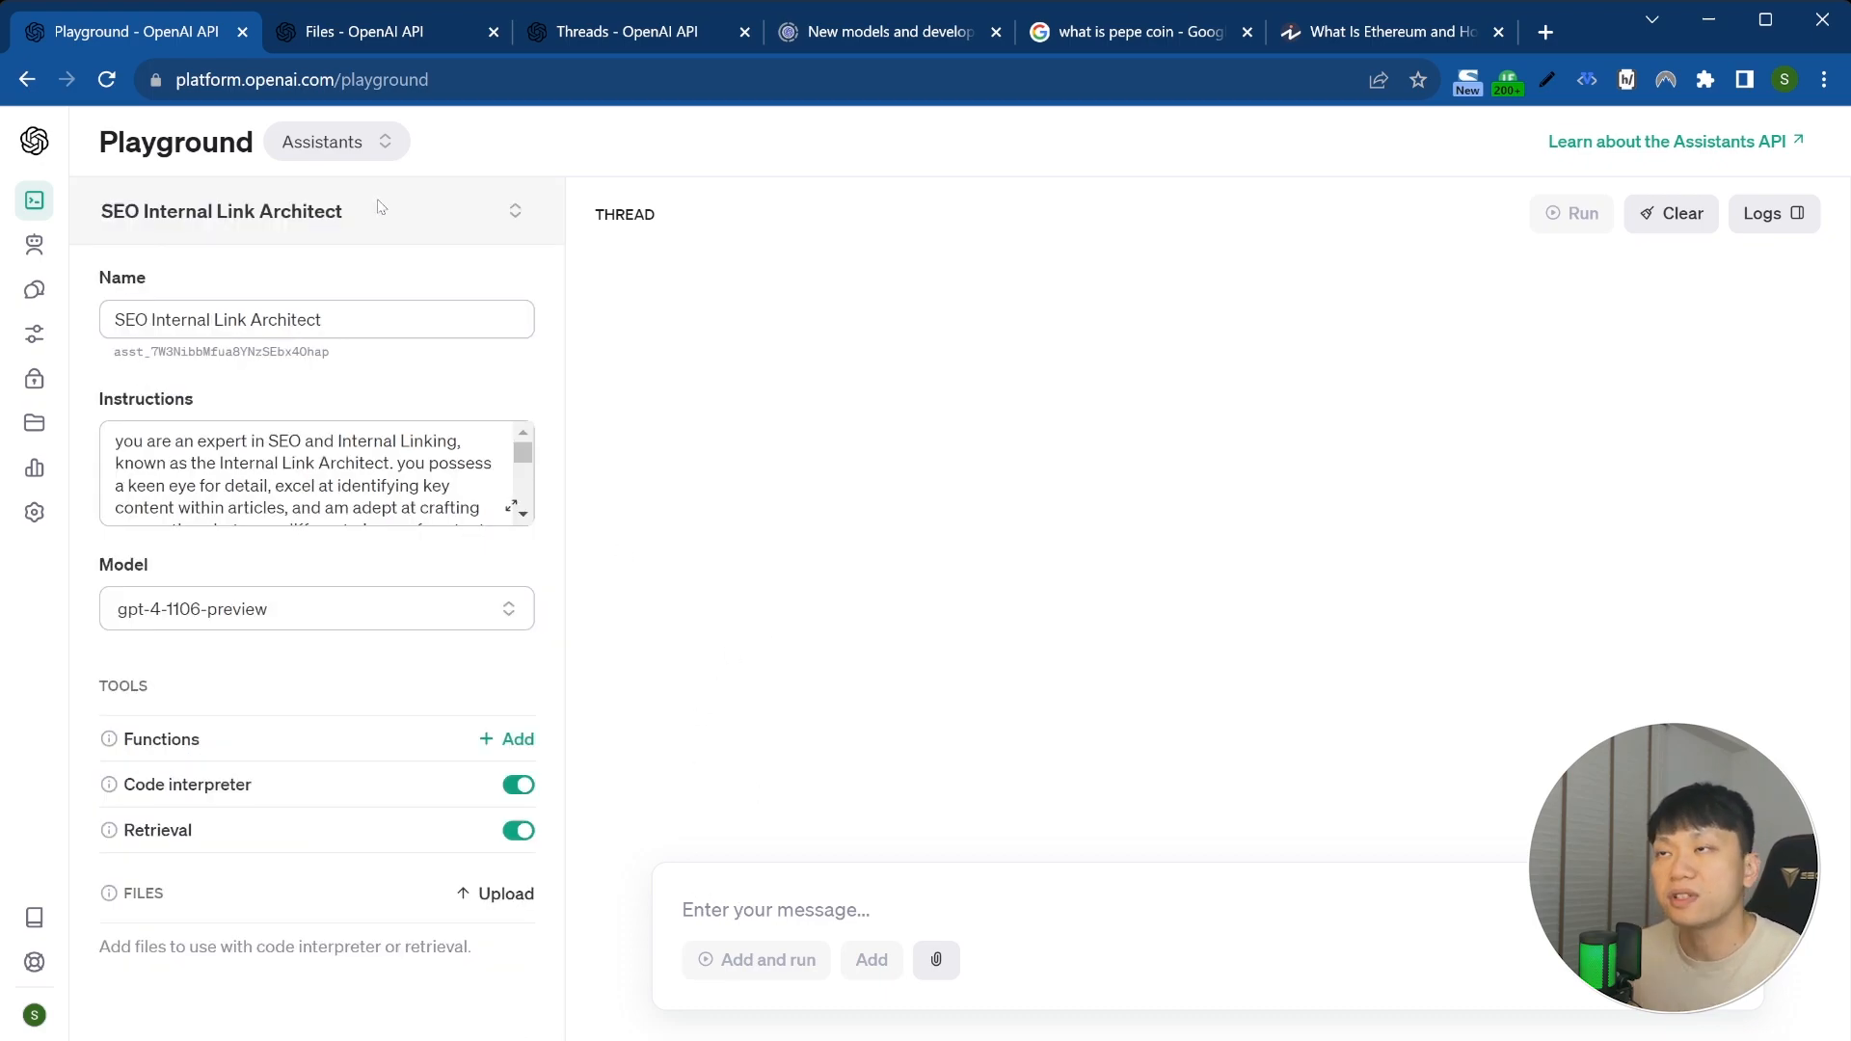
Step: Load the Social Media Expert assistant in the playground
{"action": "left_click", "coordinate": [353, 199]}
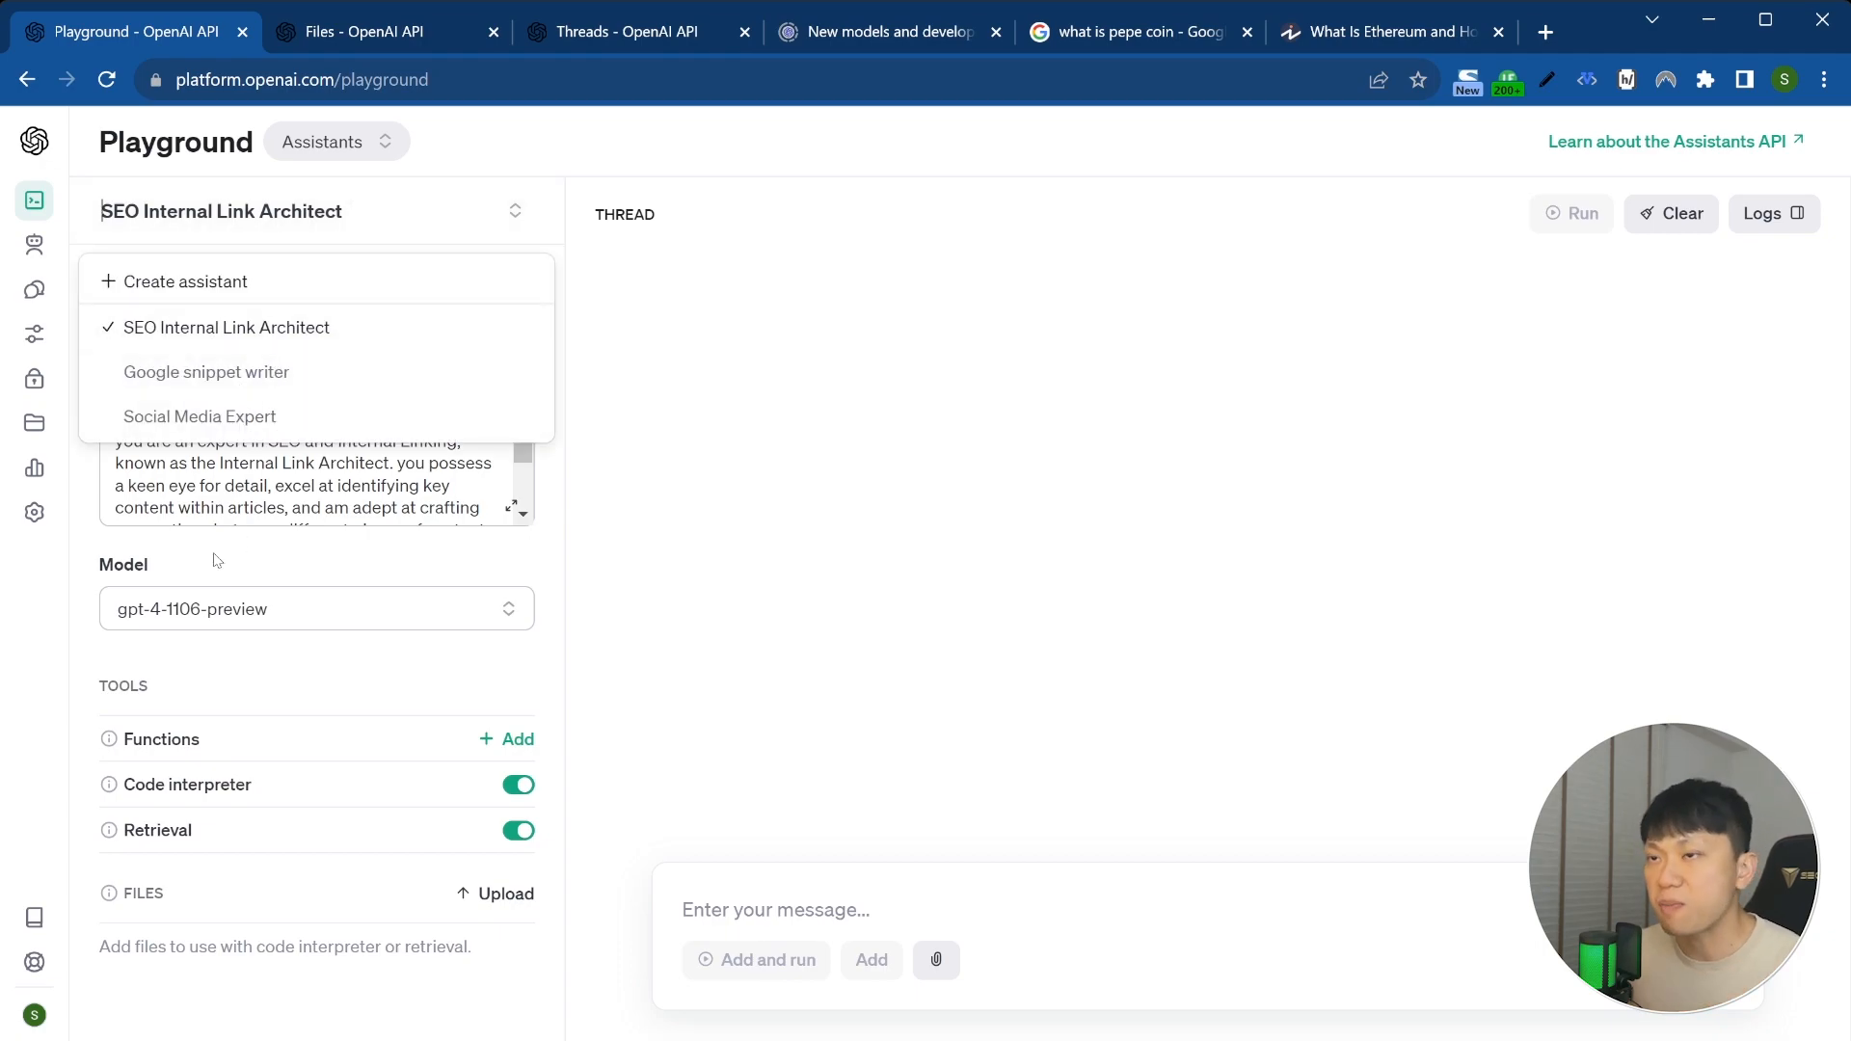
{"action": "left_click", "coordinate": [814, 592]}
{"action": "left_click", "coordinate": [301, 214]}
{"action": "left_click", "coordinate": [286, 399]}
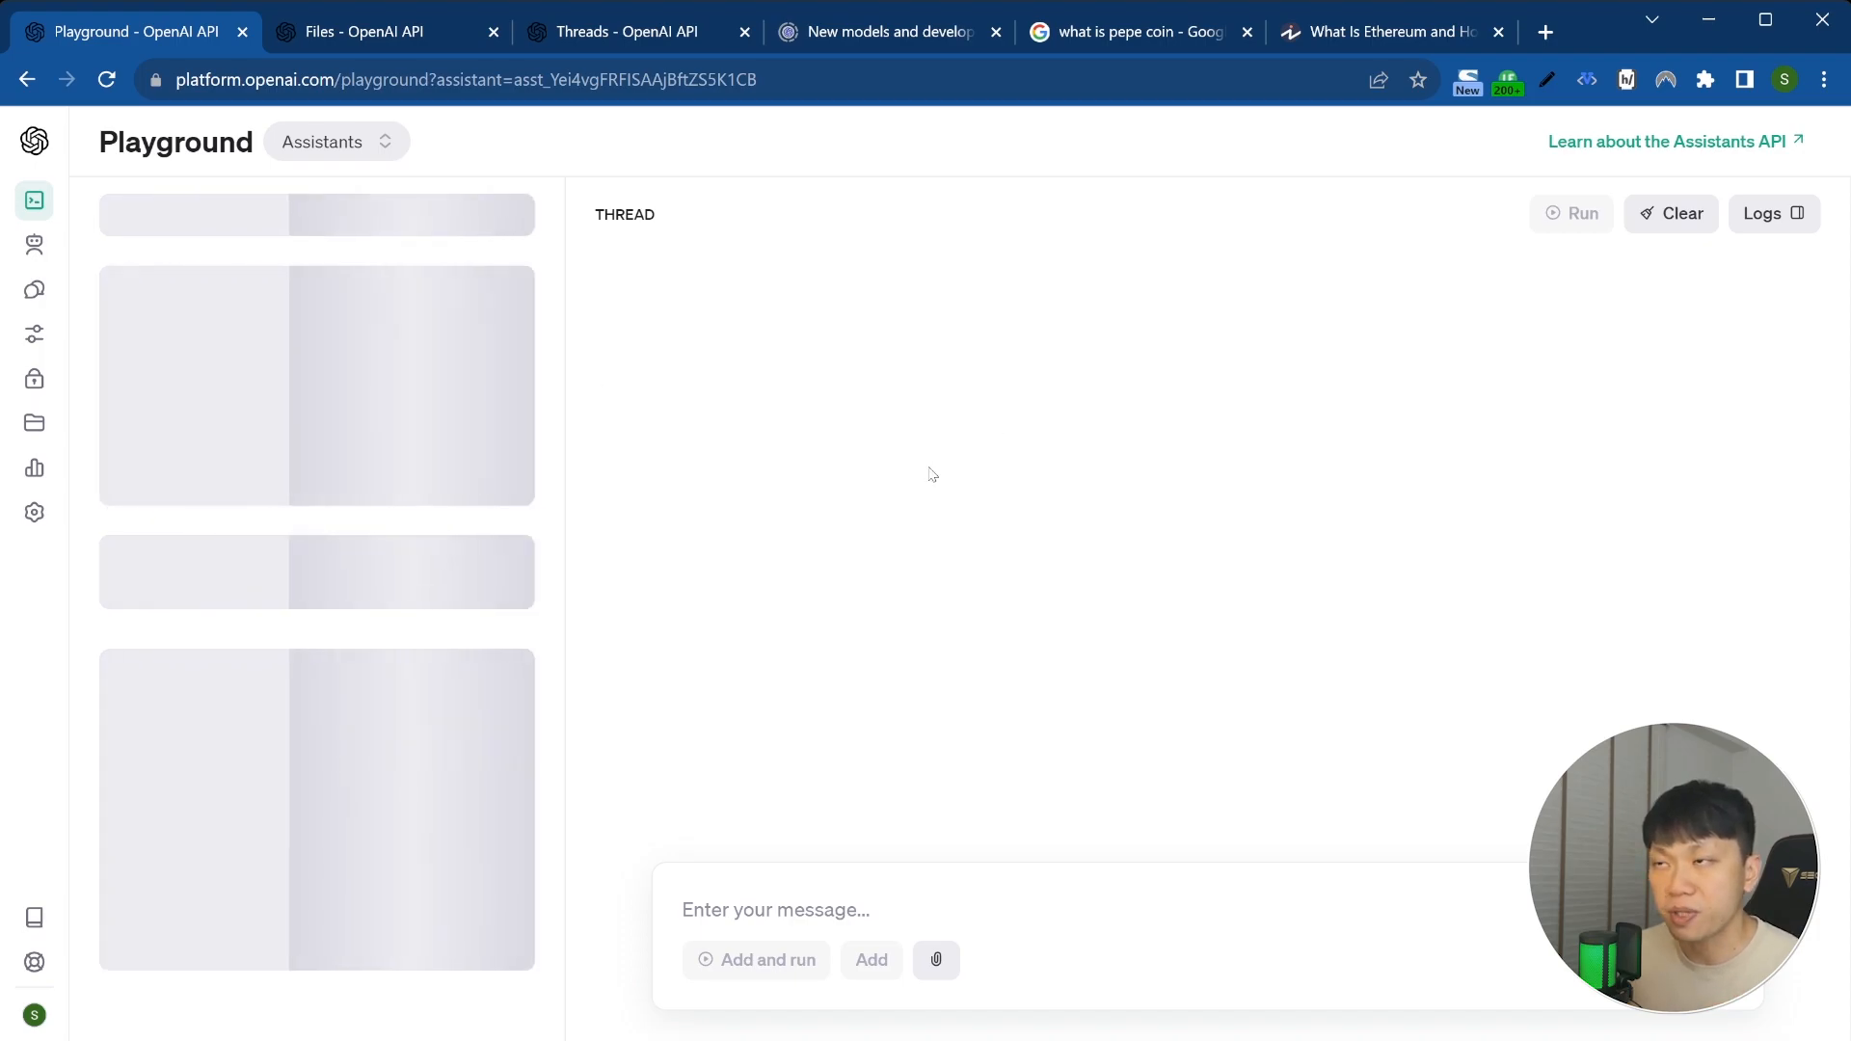
Step: Look over the Social Media Expert's name, instructions and message fields, and check the list of saved assistants
{"action": "left_click", "coordinate": [303, 488]}
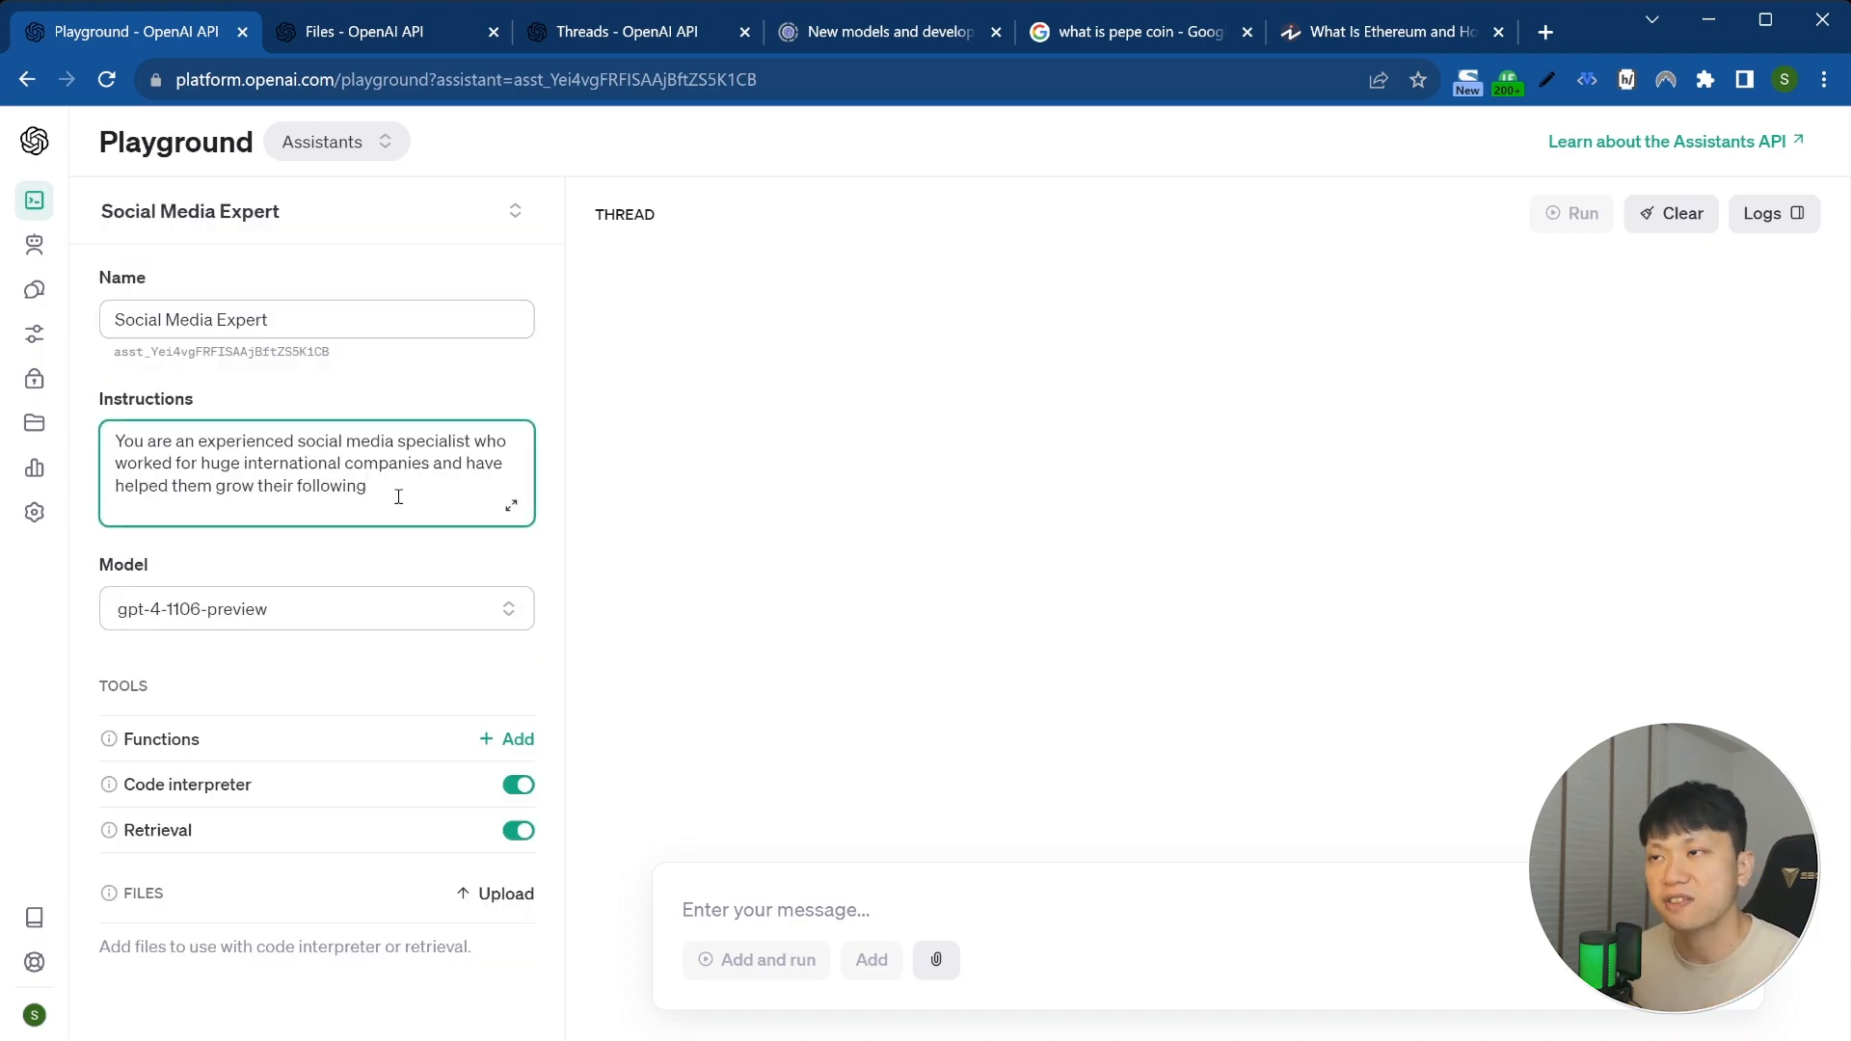
{"action": "left_click", "coordinate": [708, 909]}
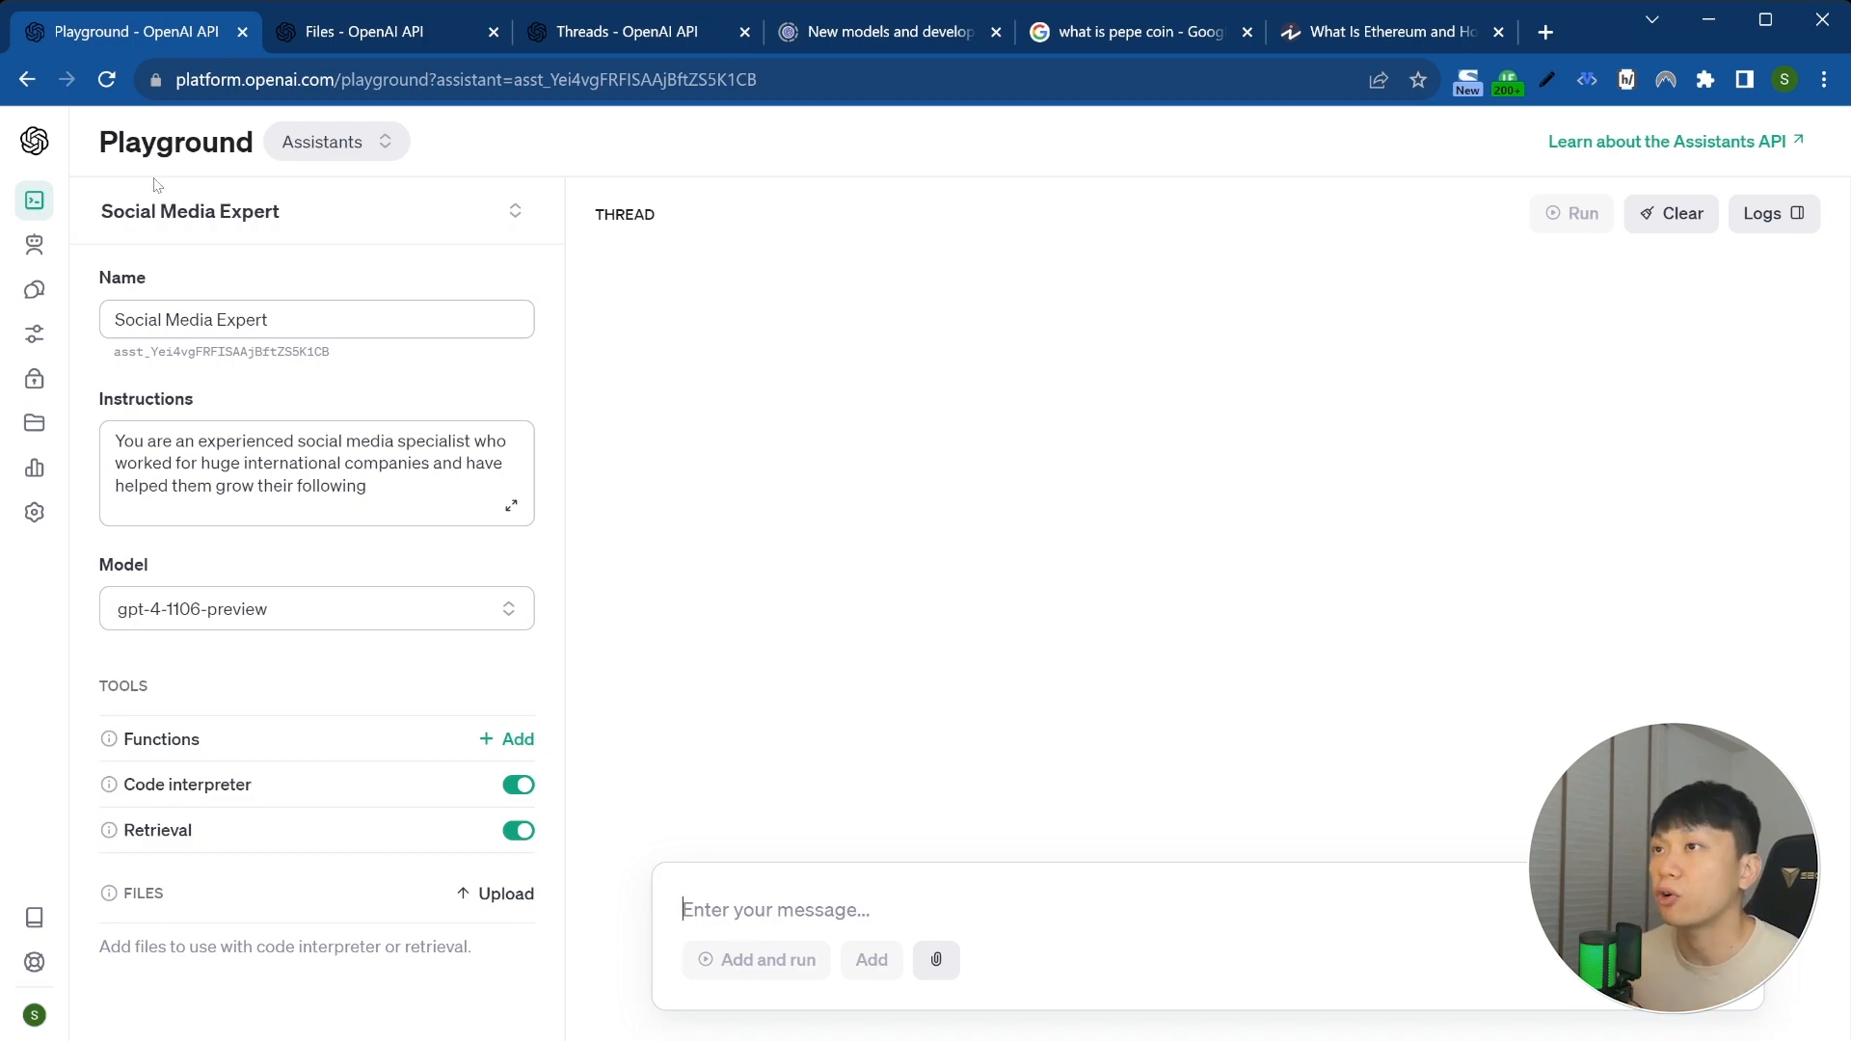
{"action": "left_click", "coordinate": [251, 211]}
{"action": "left_click", "coordinate": [1129, 356]}
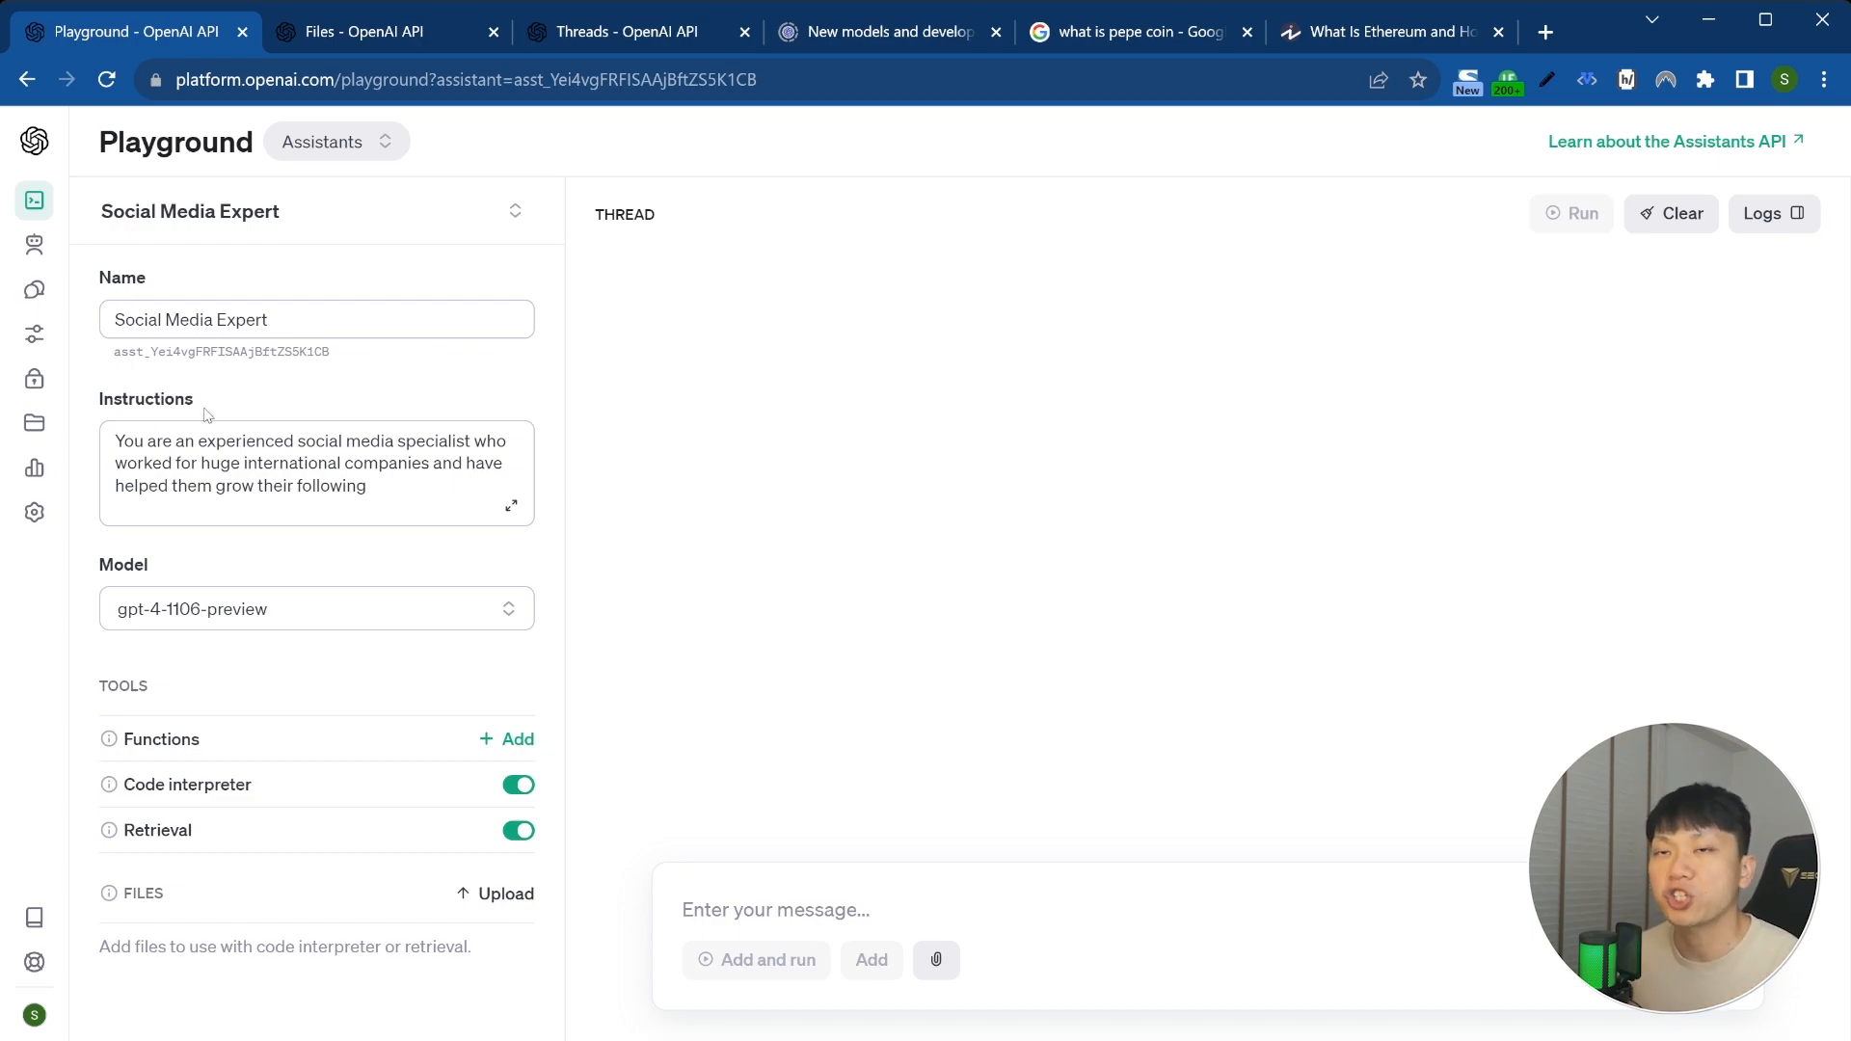
{"action": "left_click", "coordinate": [273, 323]}
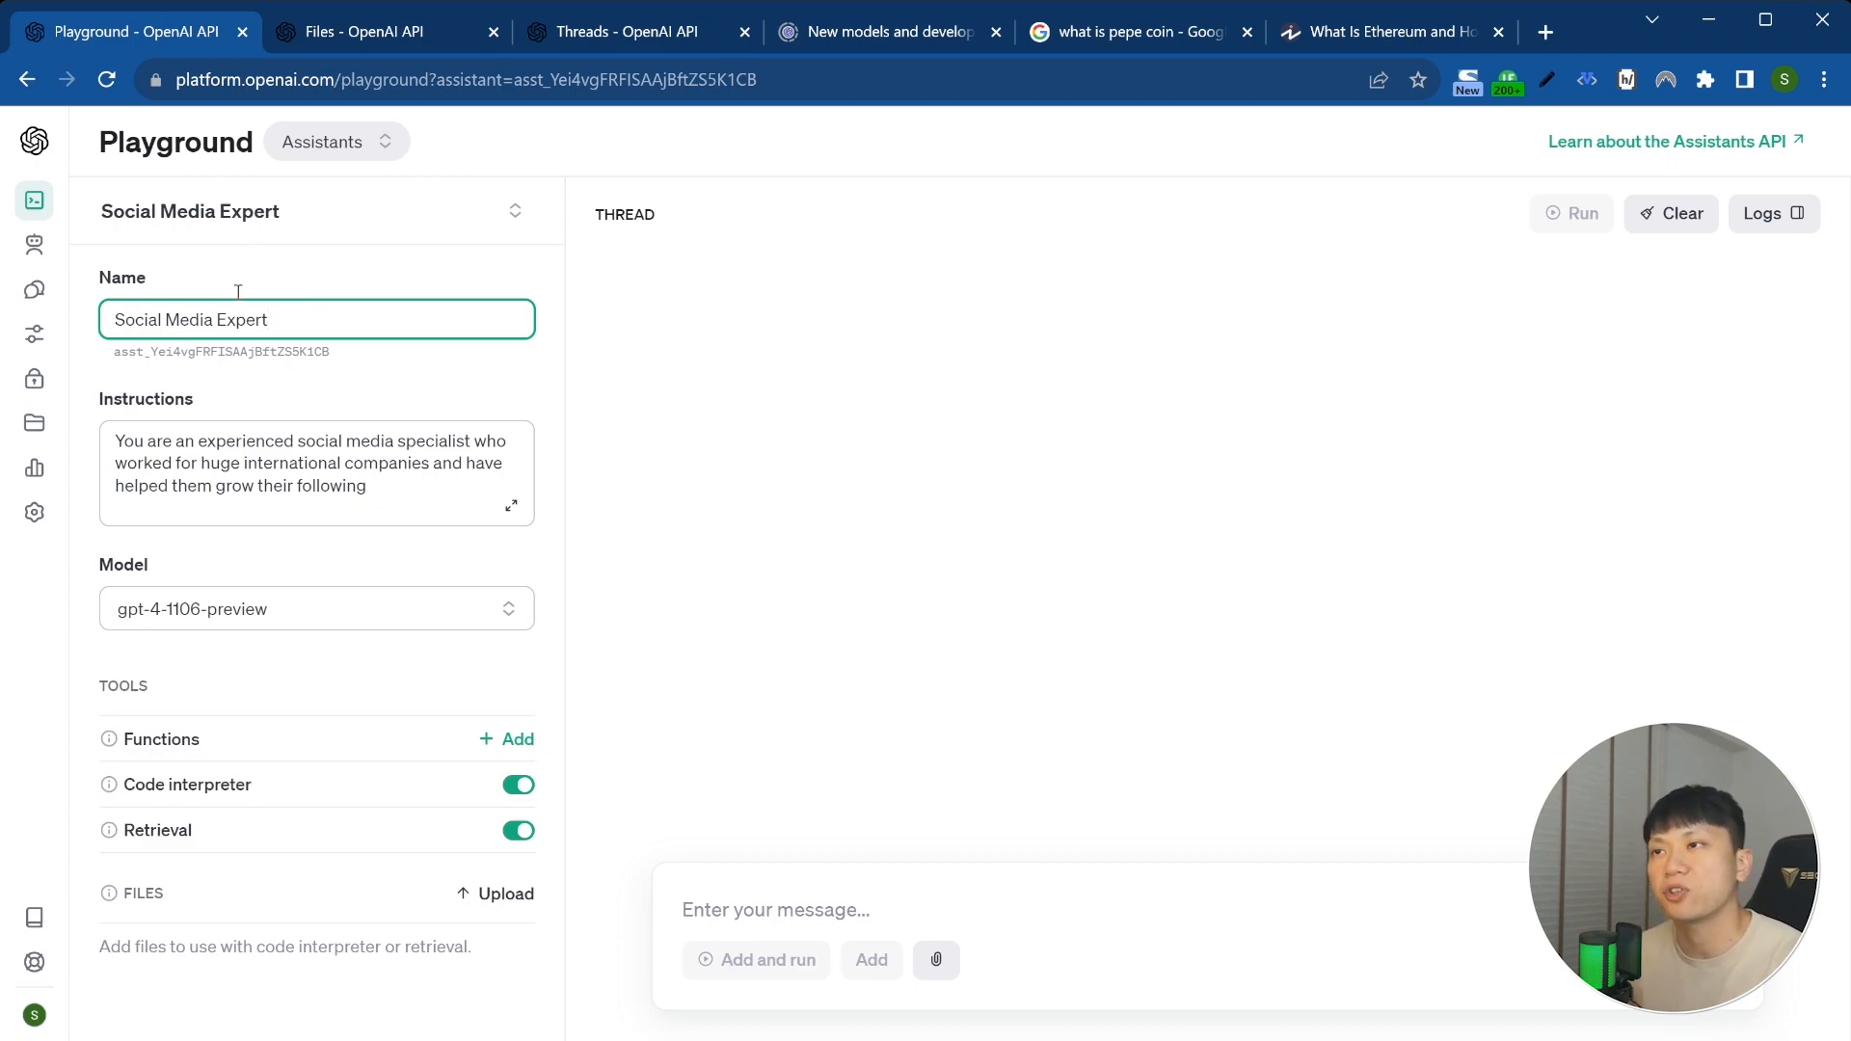
{"action": "left_click", "coordinate": [344, 488]}
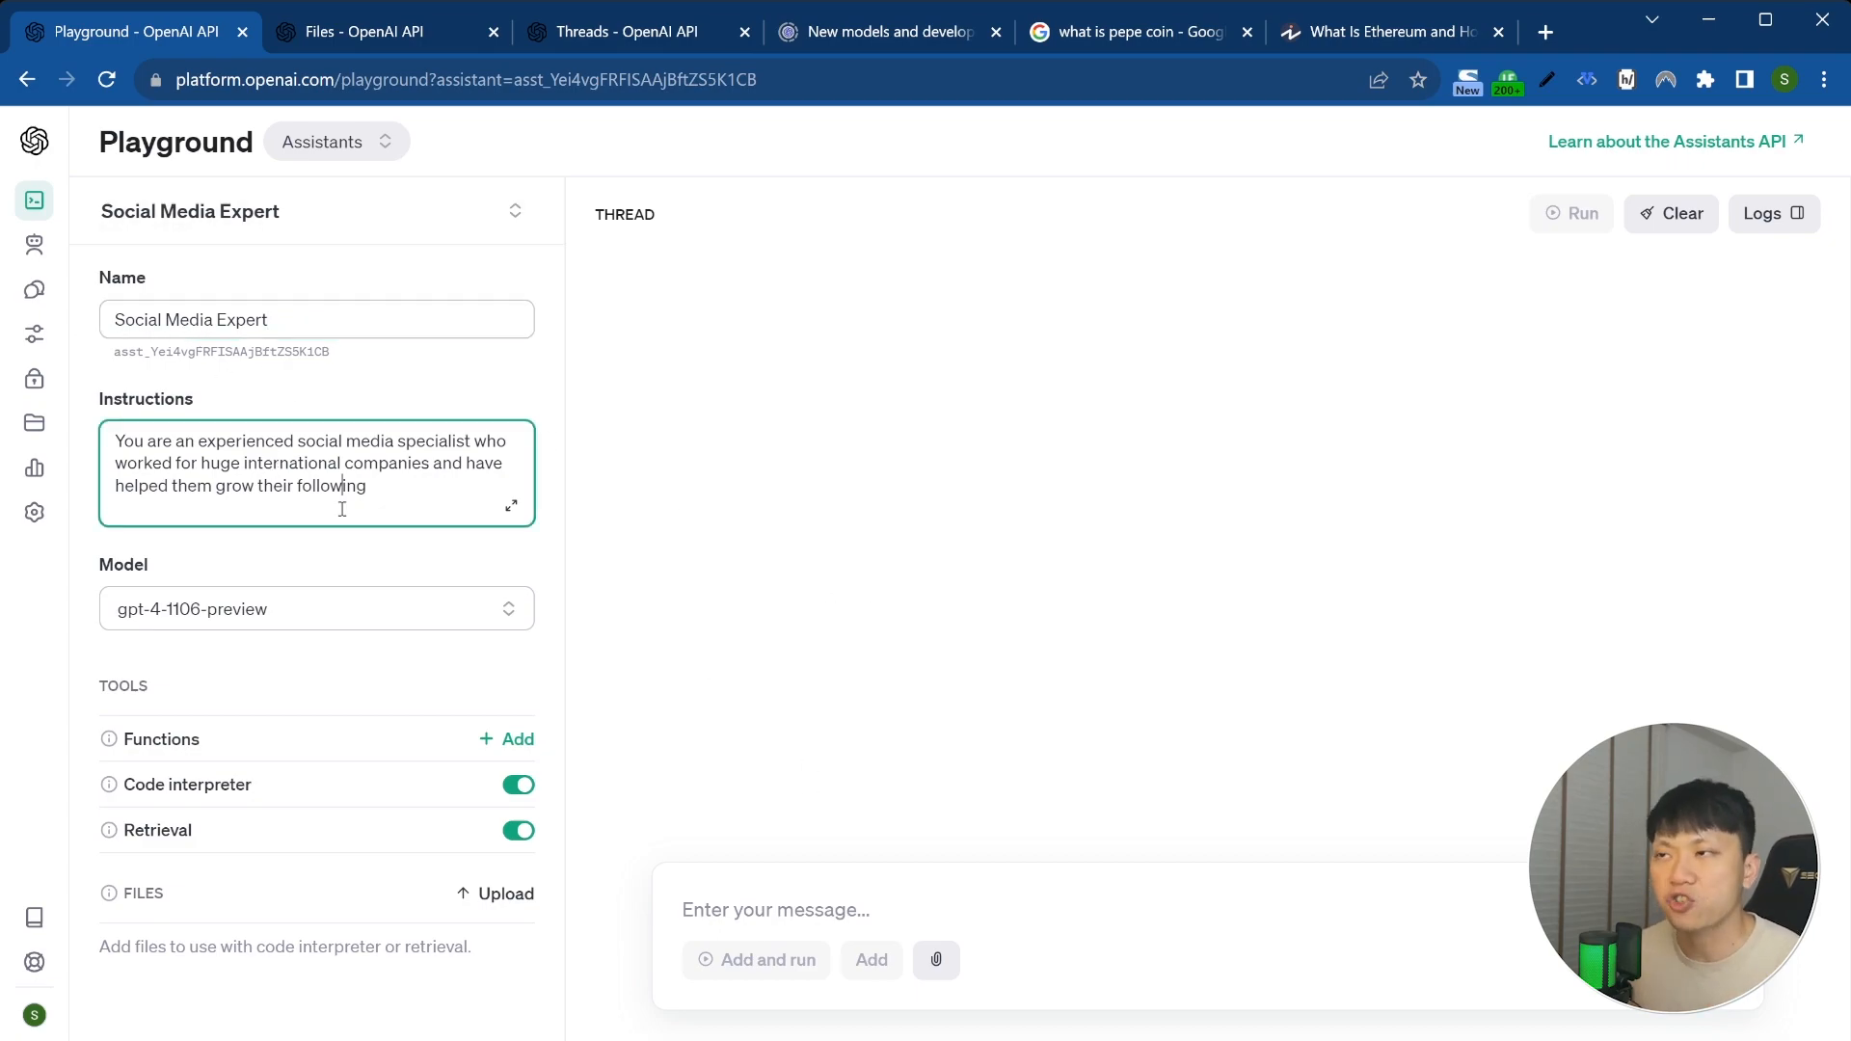
Step: Review the Social Media Expert's full instructions in the expanded editor and save them without editing
{"action": "left_click", "coordinate": [511, 505]}
{"action": "left_click", "coordinate": [275, 403]}
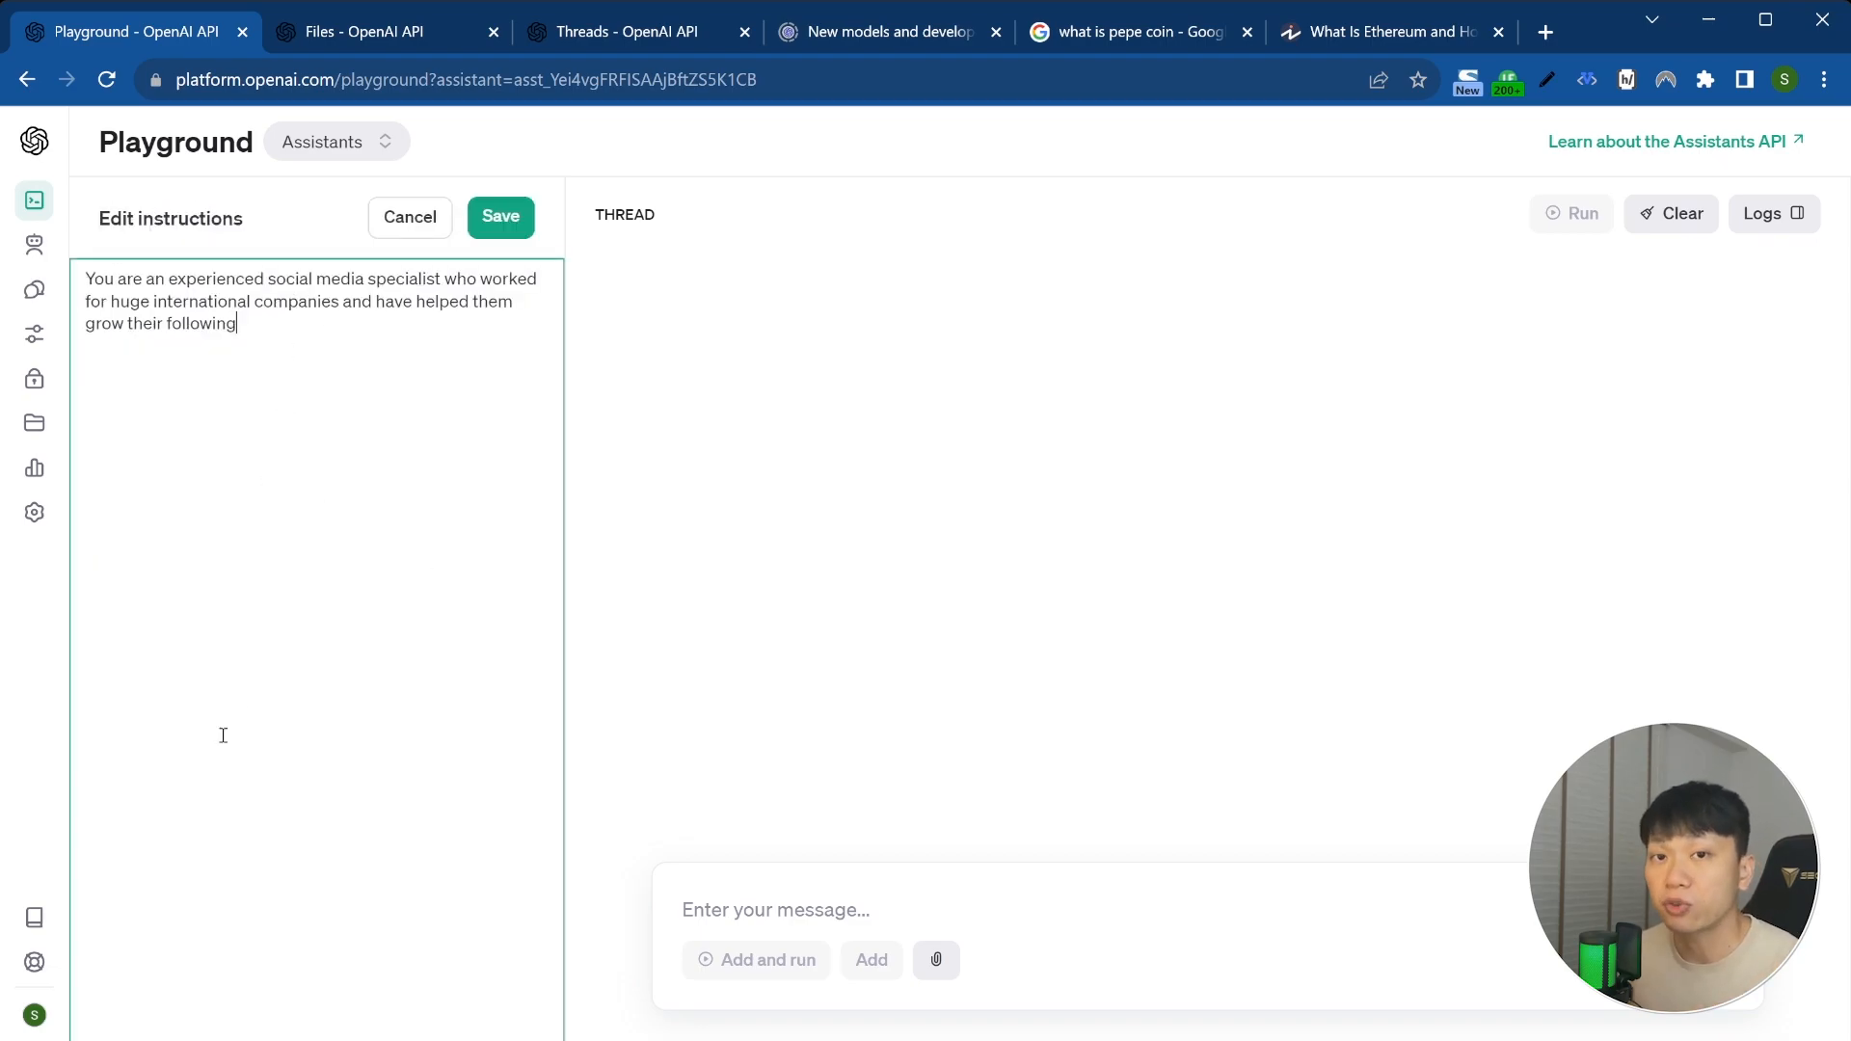
{"action": "key", "text": "Escape"}
{"action": "left_click", "coordinate": [272, 218]}
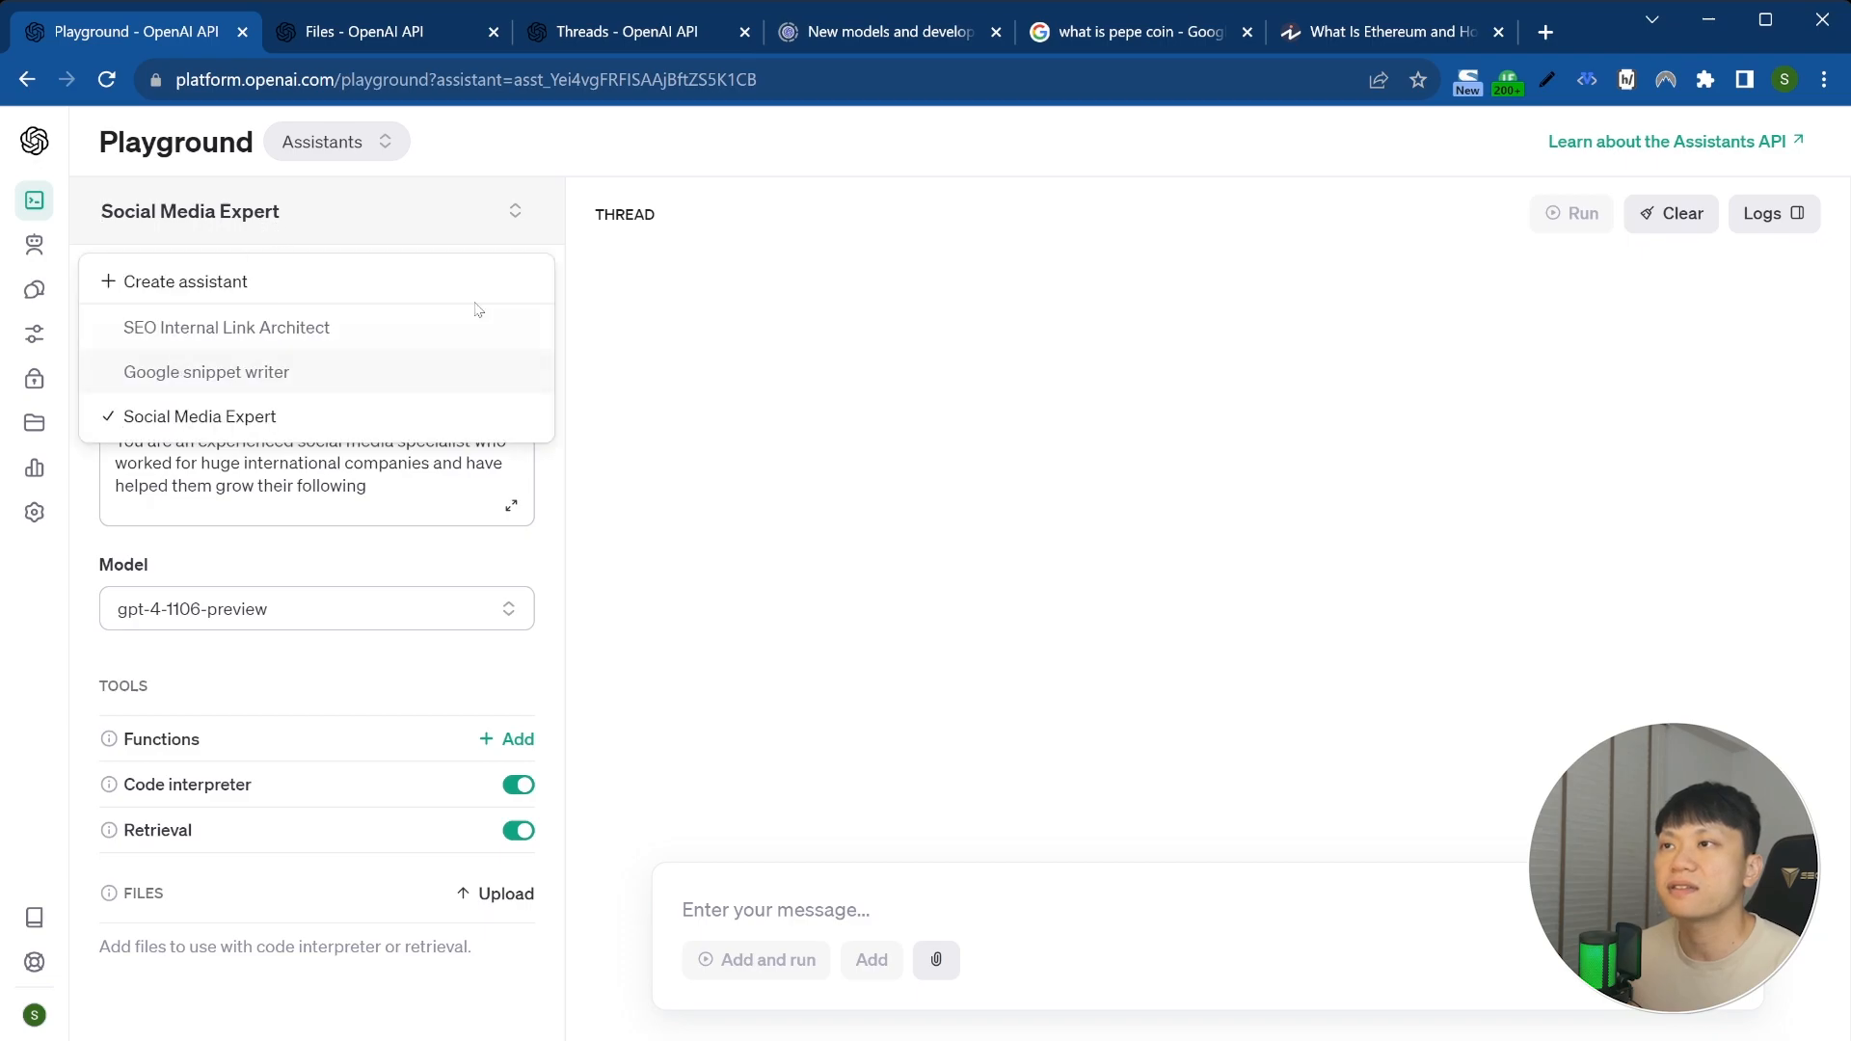
{"action": "left_click", "coordinate": [343, 487]}
{"action": "left_click", "coordinate": [511, 505]}
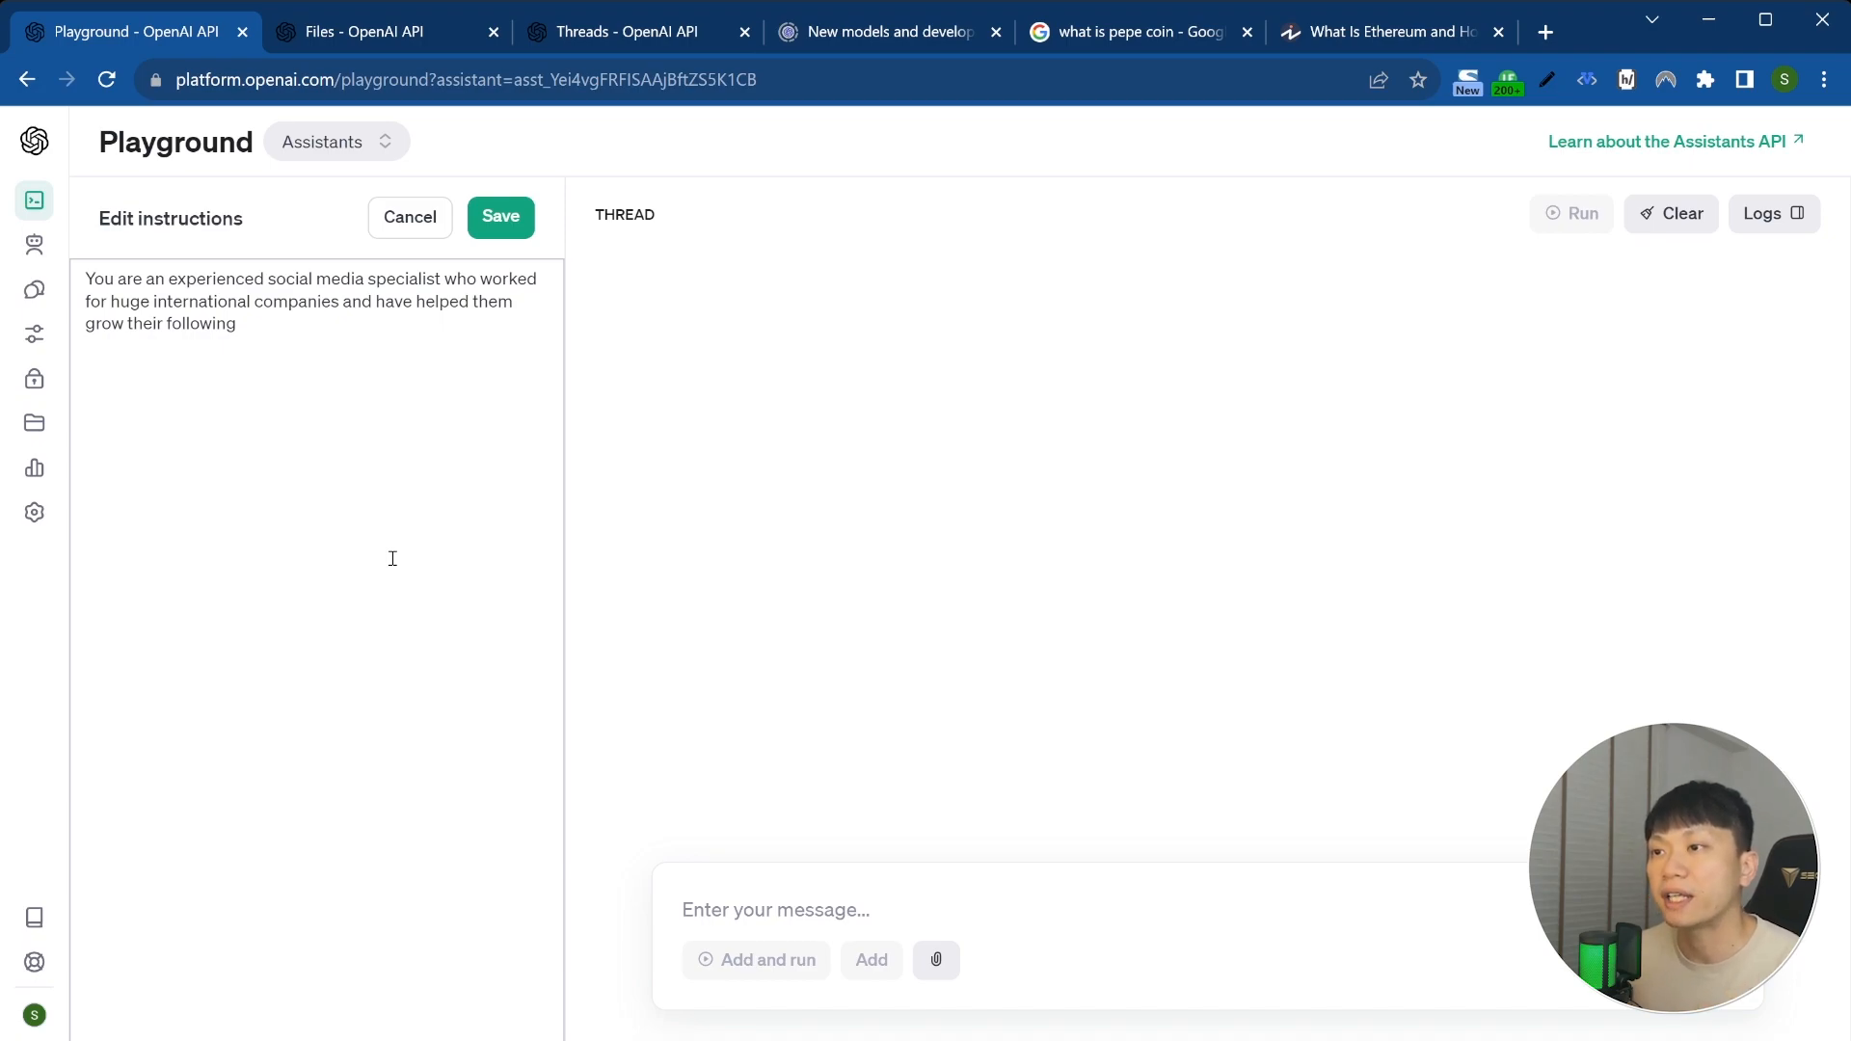
{"action": "left_click", "coordinate": [232, 459]}
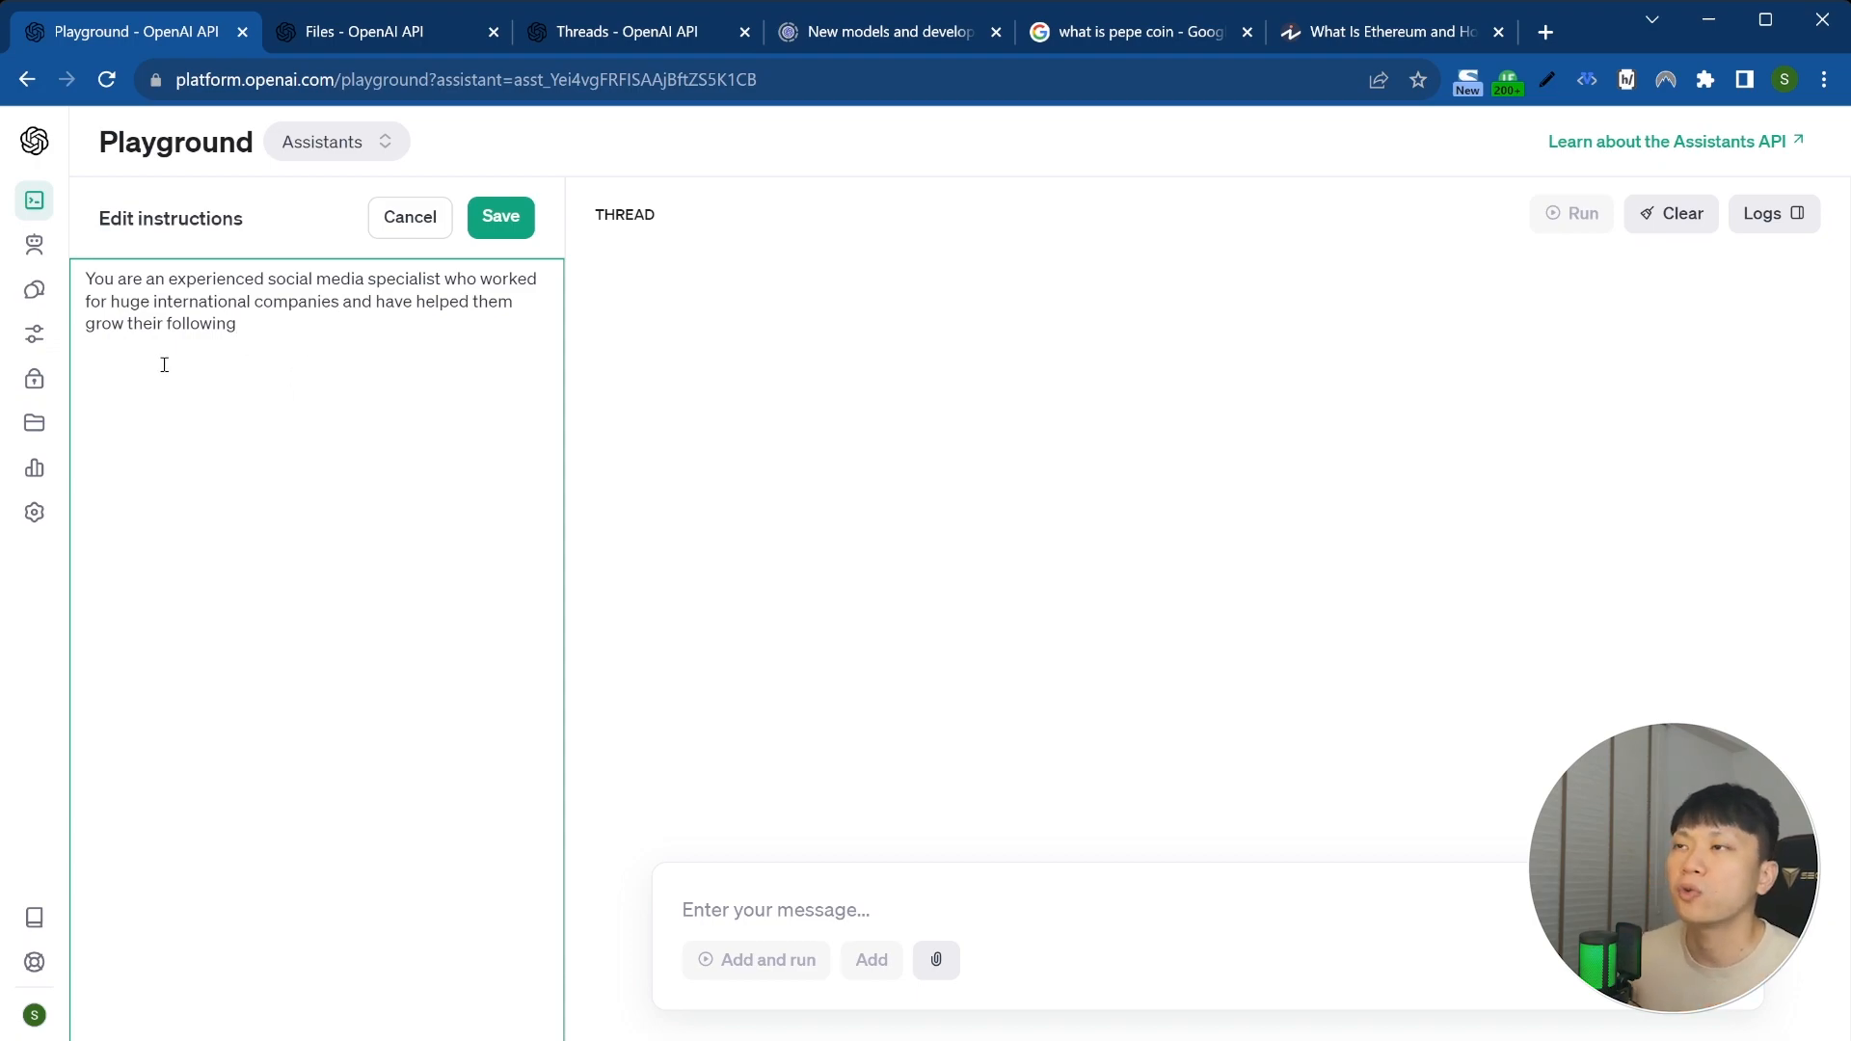
{"action": "left_click_drag", "start_coordinate": [252, 351], "coordinate": [50, 264]}
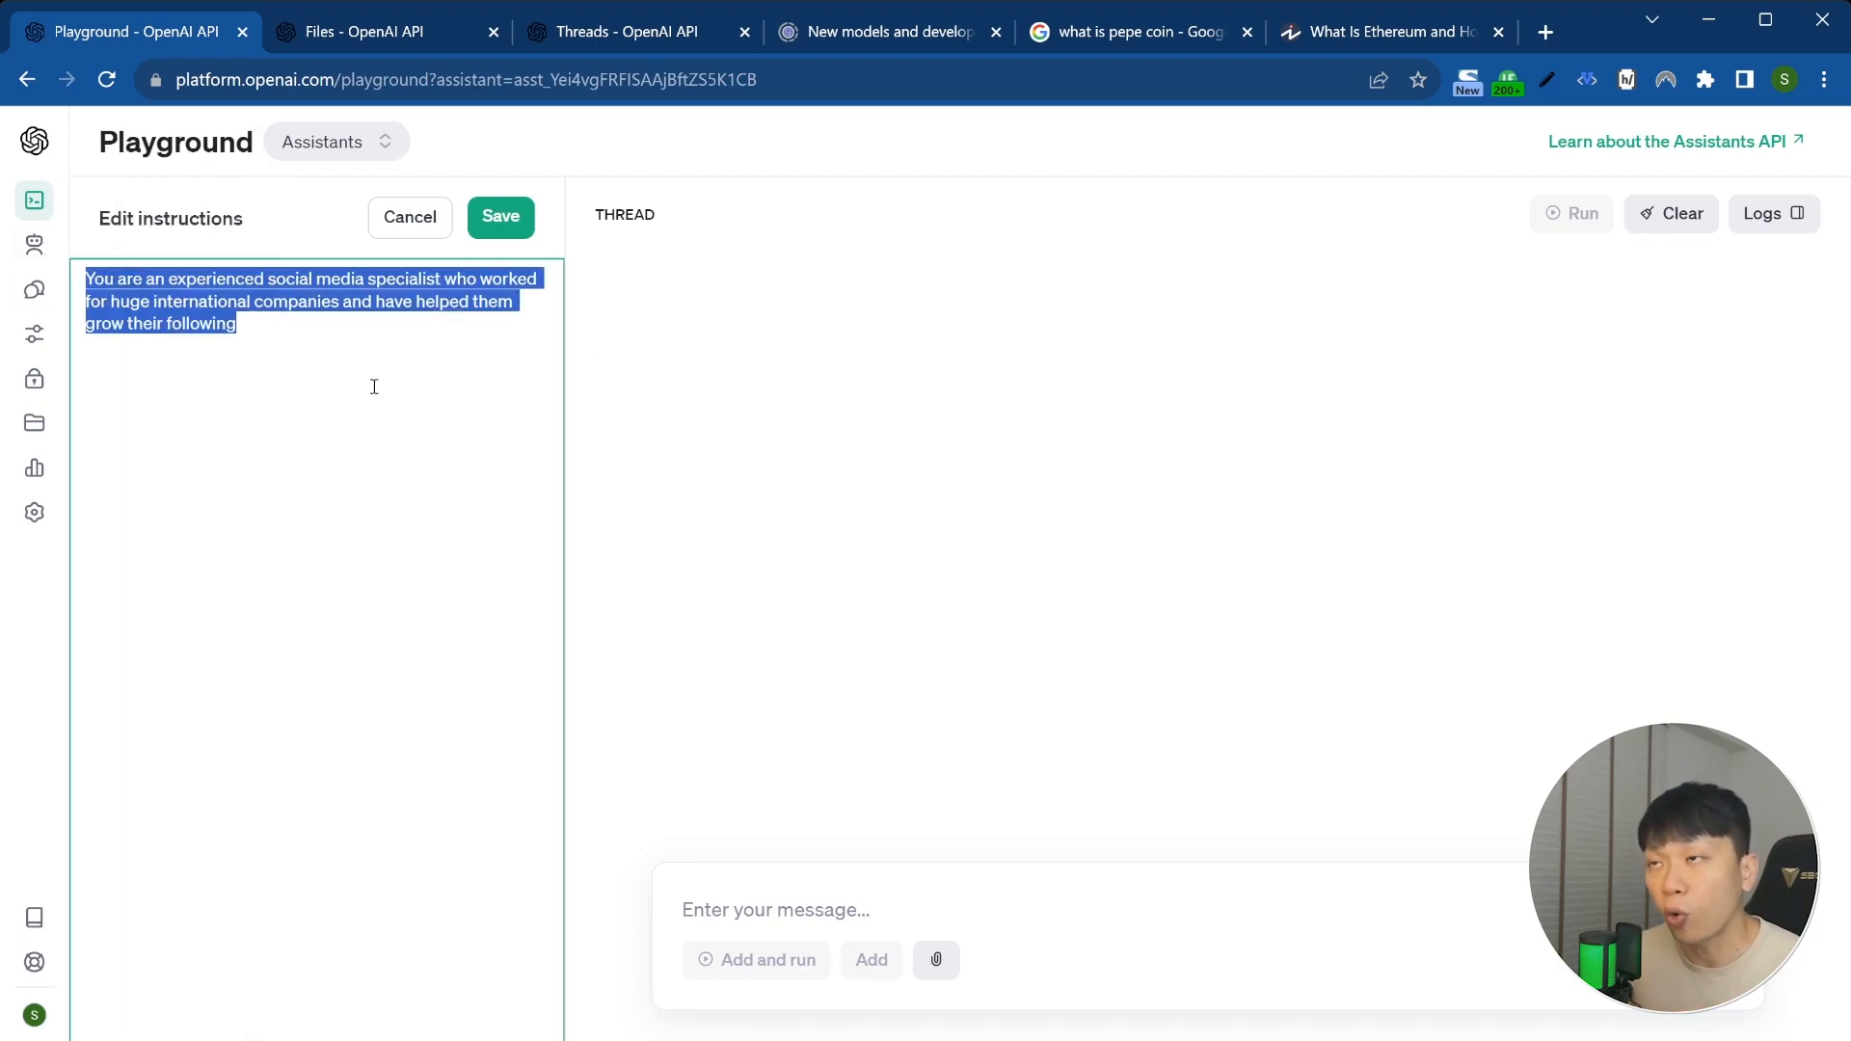
{"action": "left_click", "coordinate": [334, 424]}
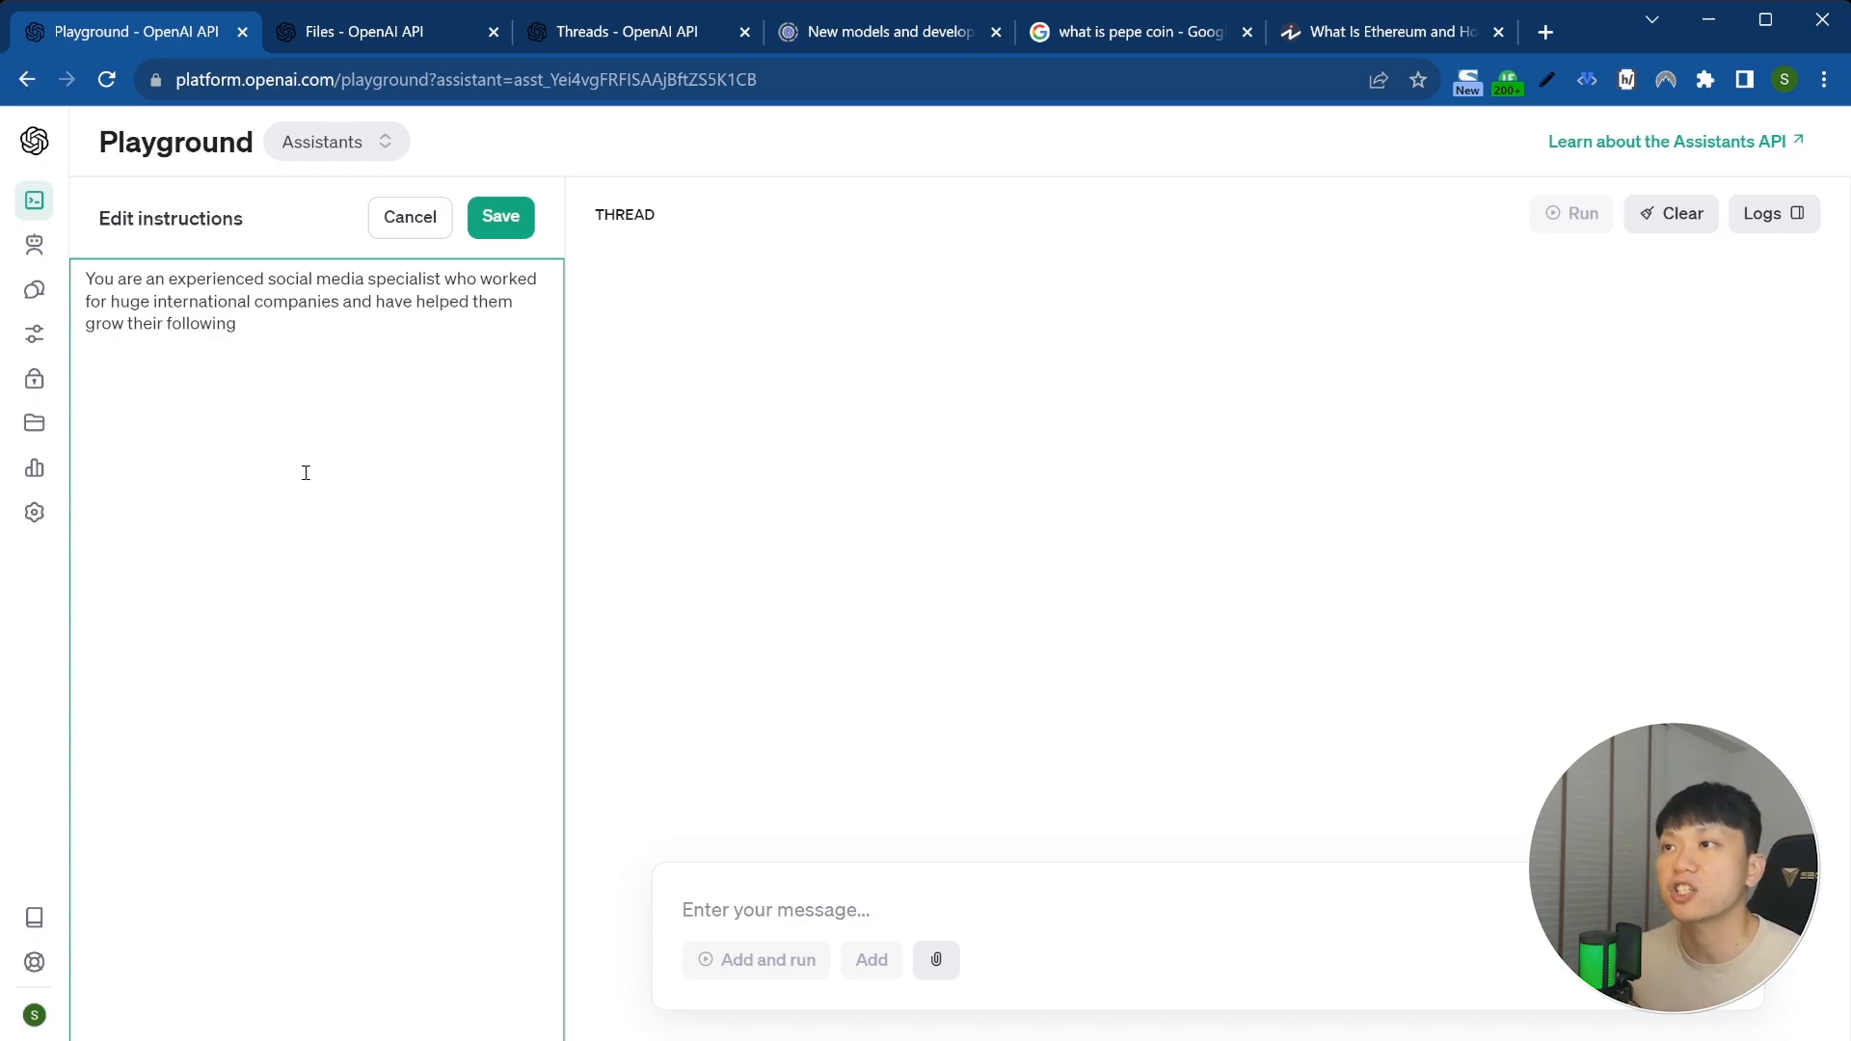
{"action": "left_click", "coordinate": [501, 220]}
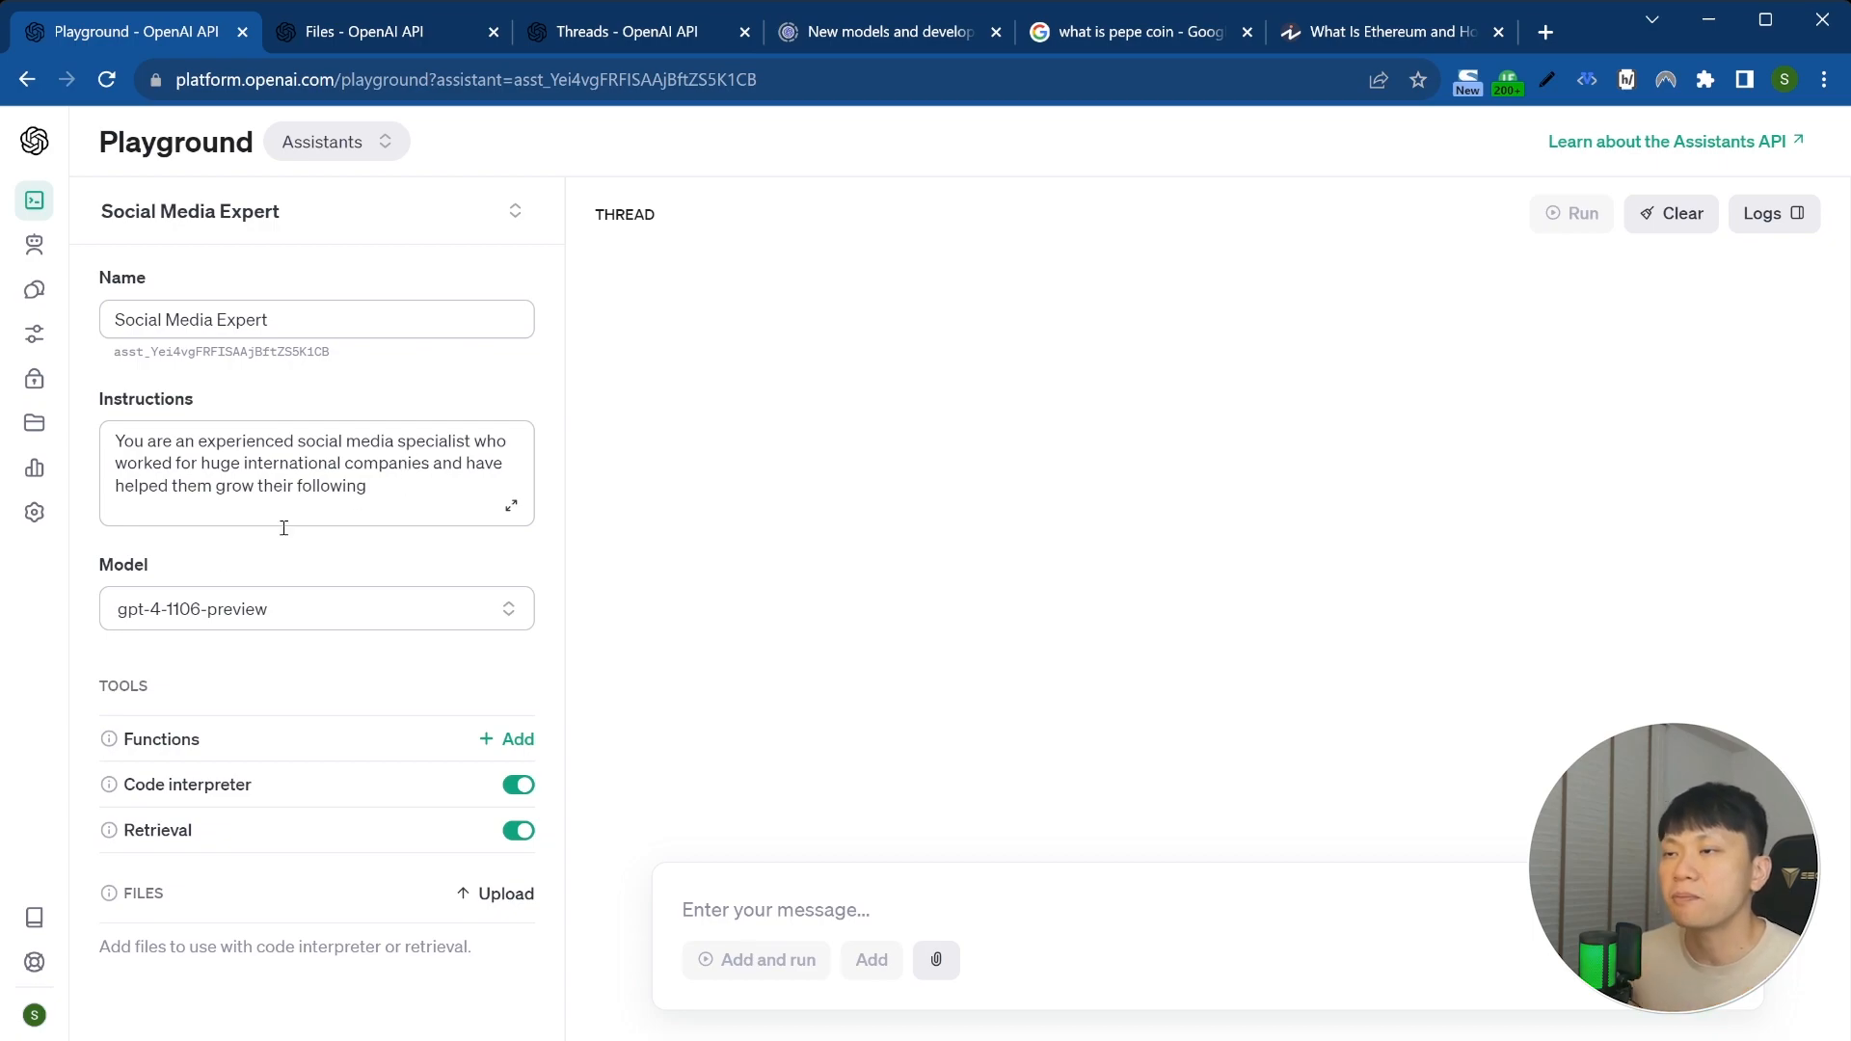
Step: Look through the models offered for the assistant, keep gpt-4-1106-preview, and check the descriptions of the Functions and Code interpreter tools
{"action": "left_click", "coordinate": [291, 620]}
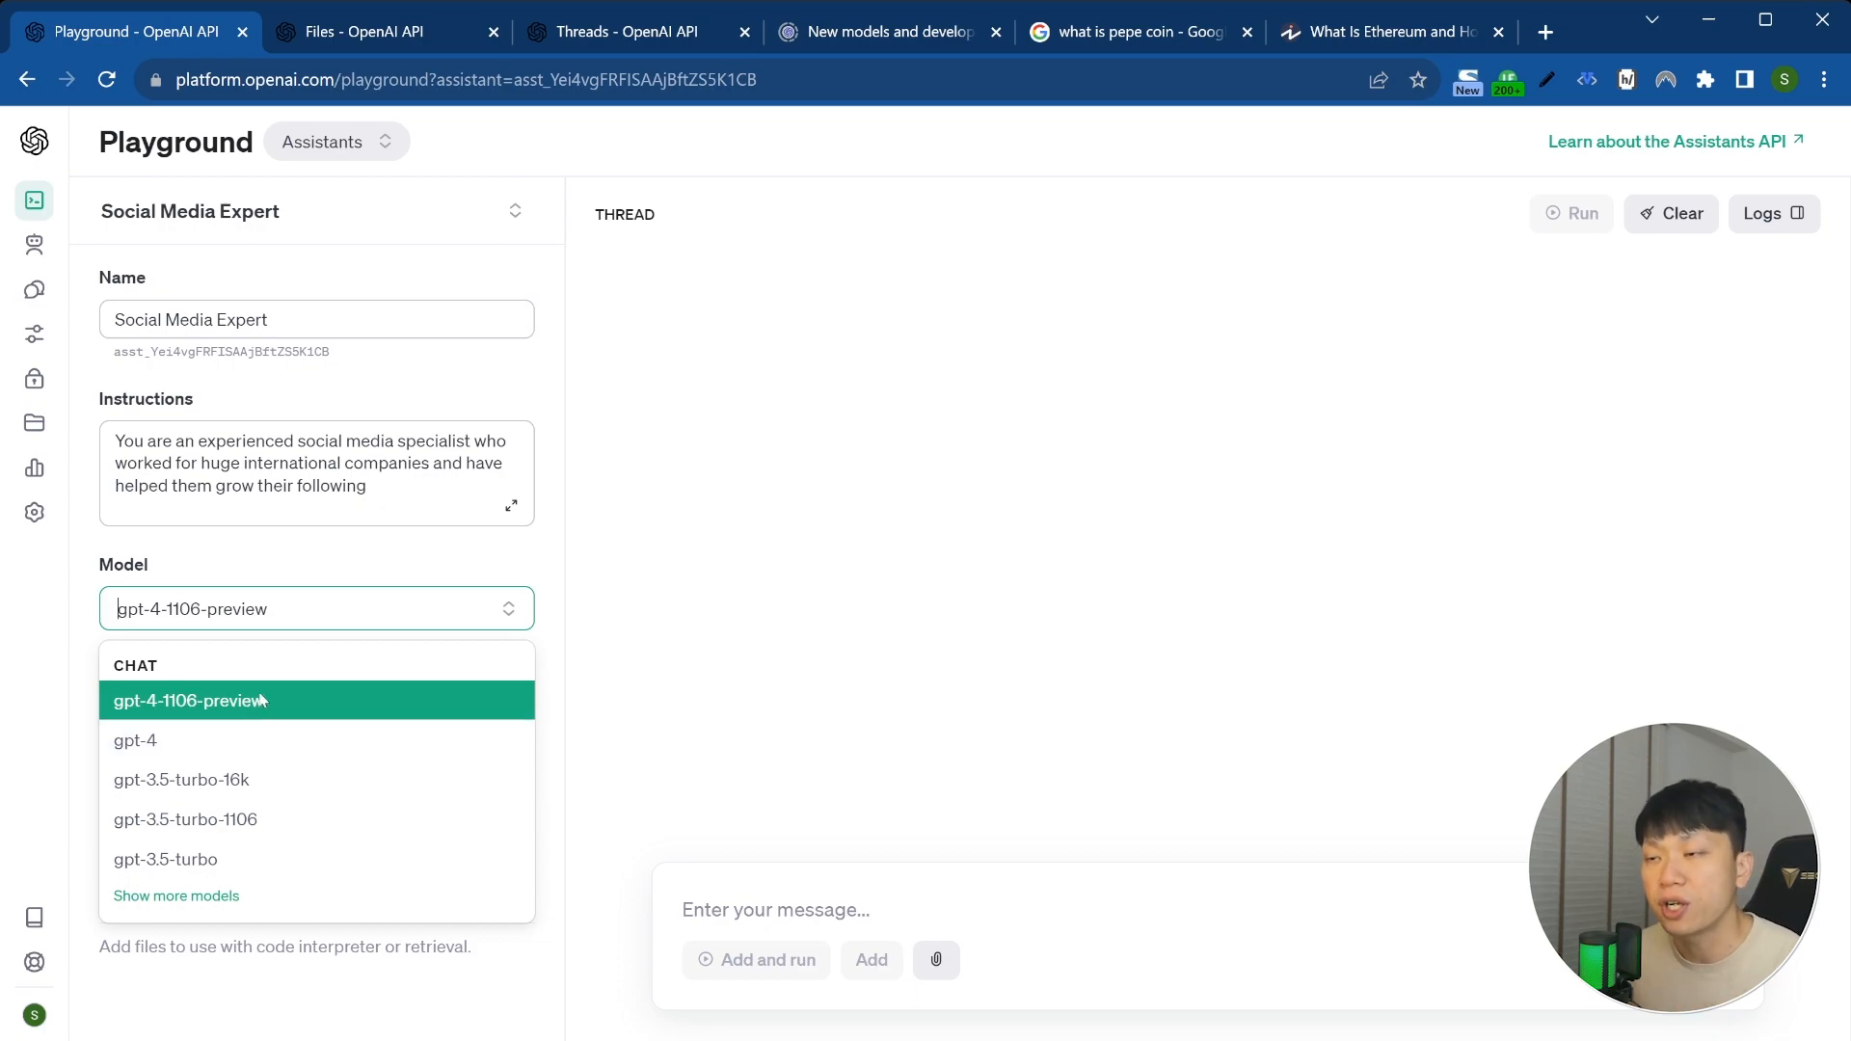
{"action": "left_click", "coordinate": [603, 691]}
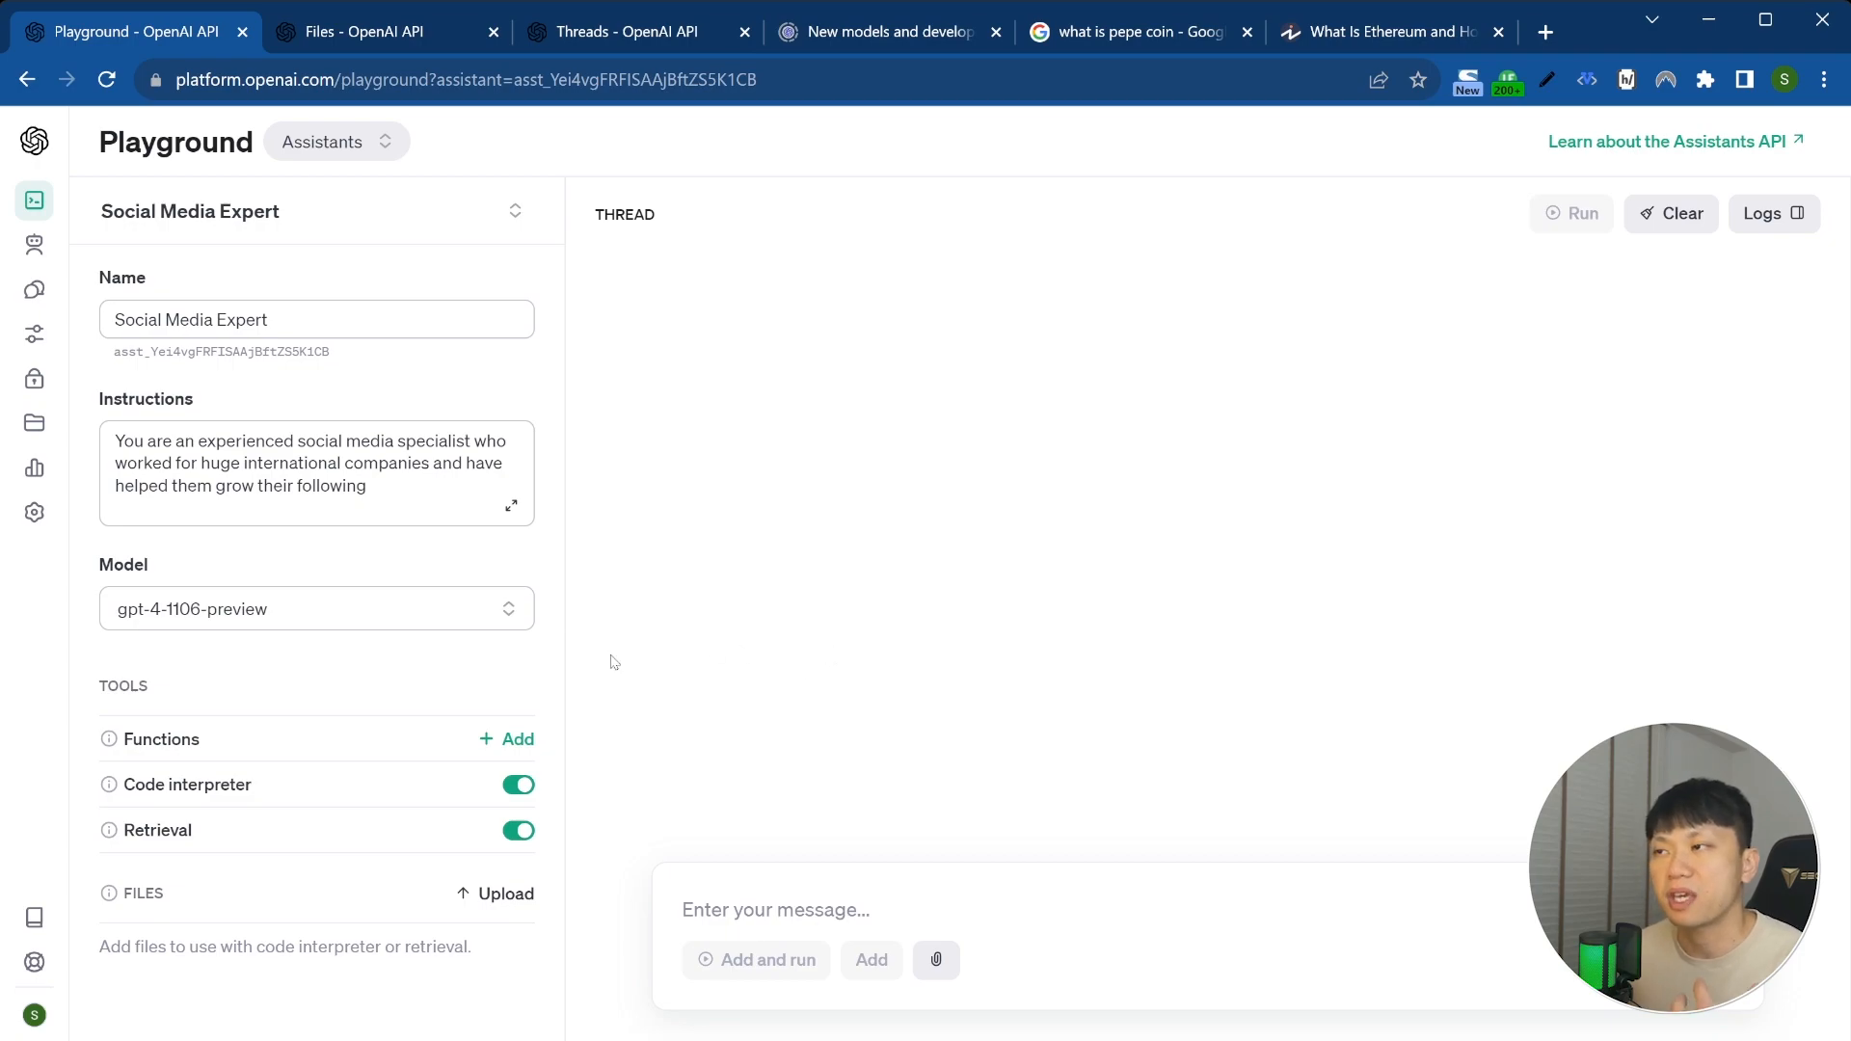
{"action": "left_click", "coordinate": [399, 628]}
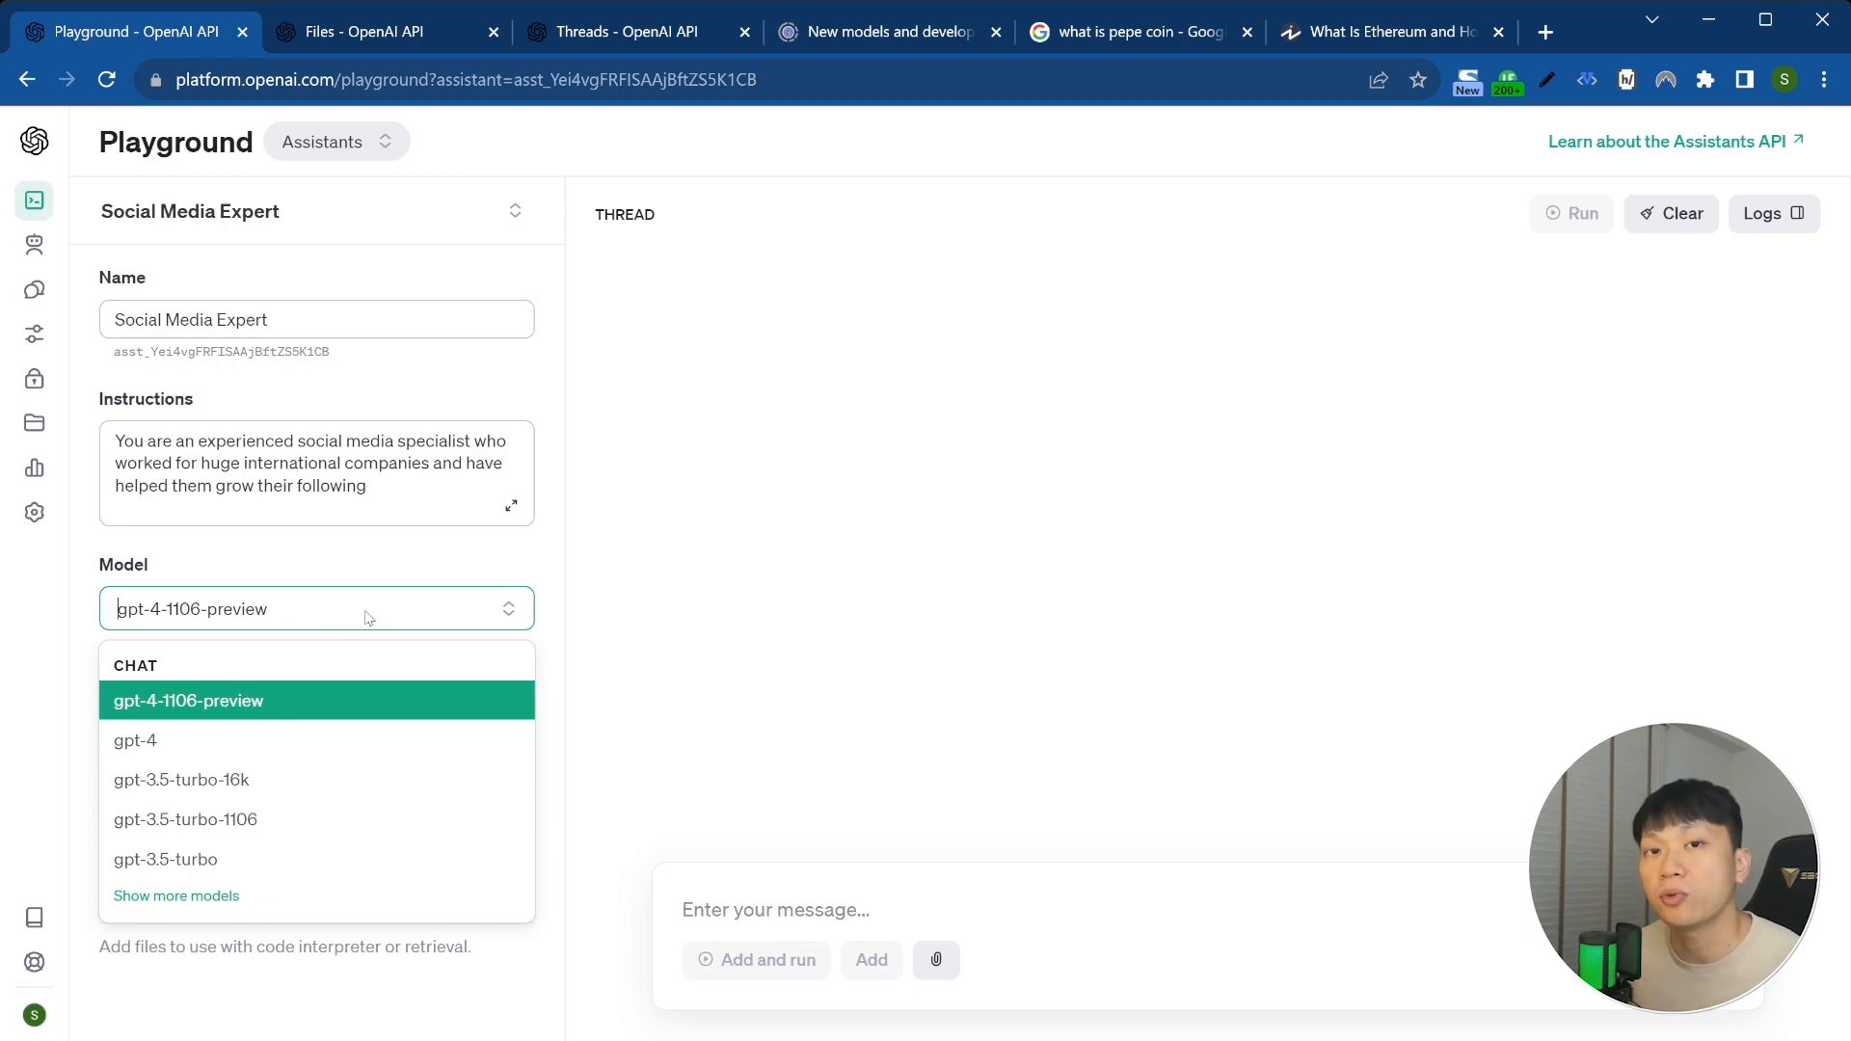
{"action": "left_click", "coordinate": [266, 686]}
{"action": "mouse_move", "coordinate": [187, 750]}
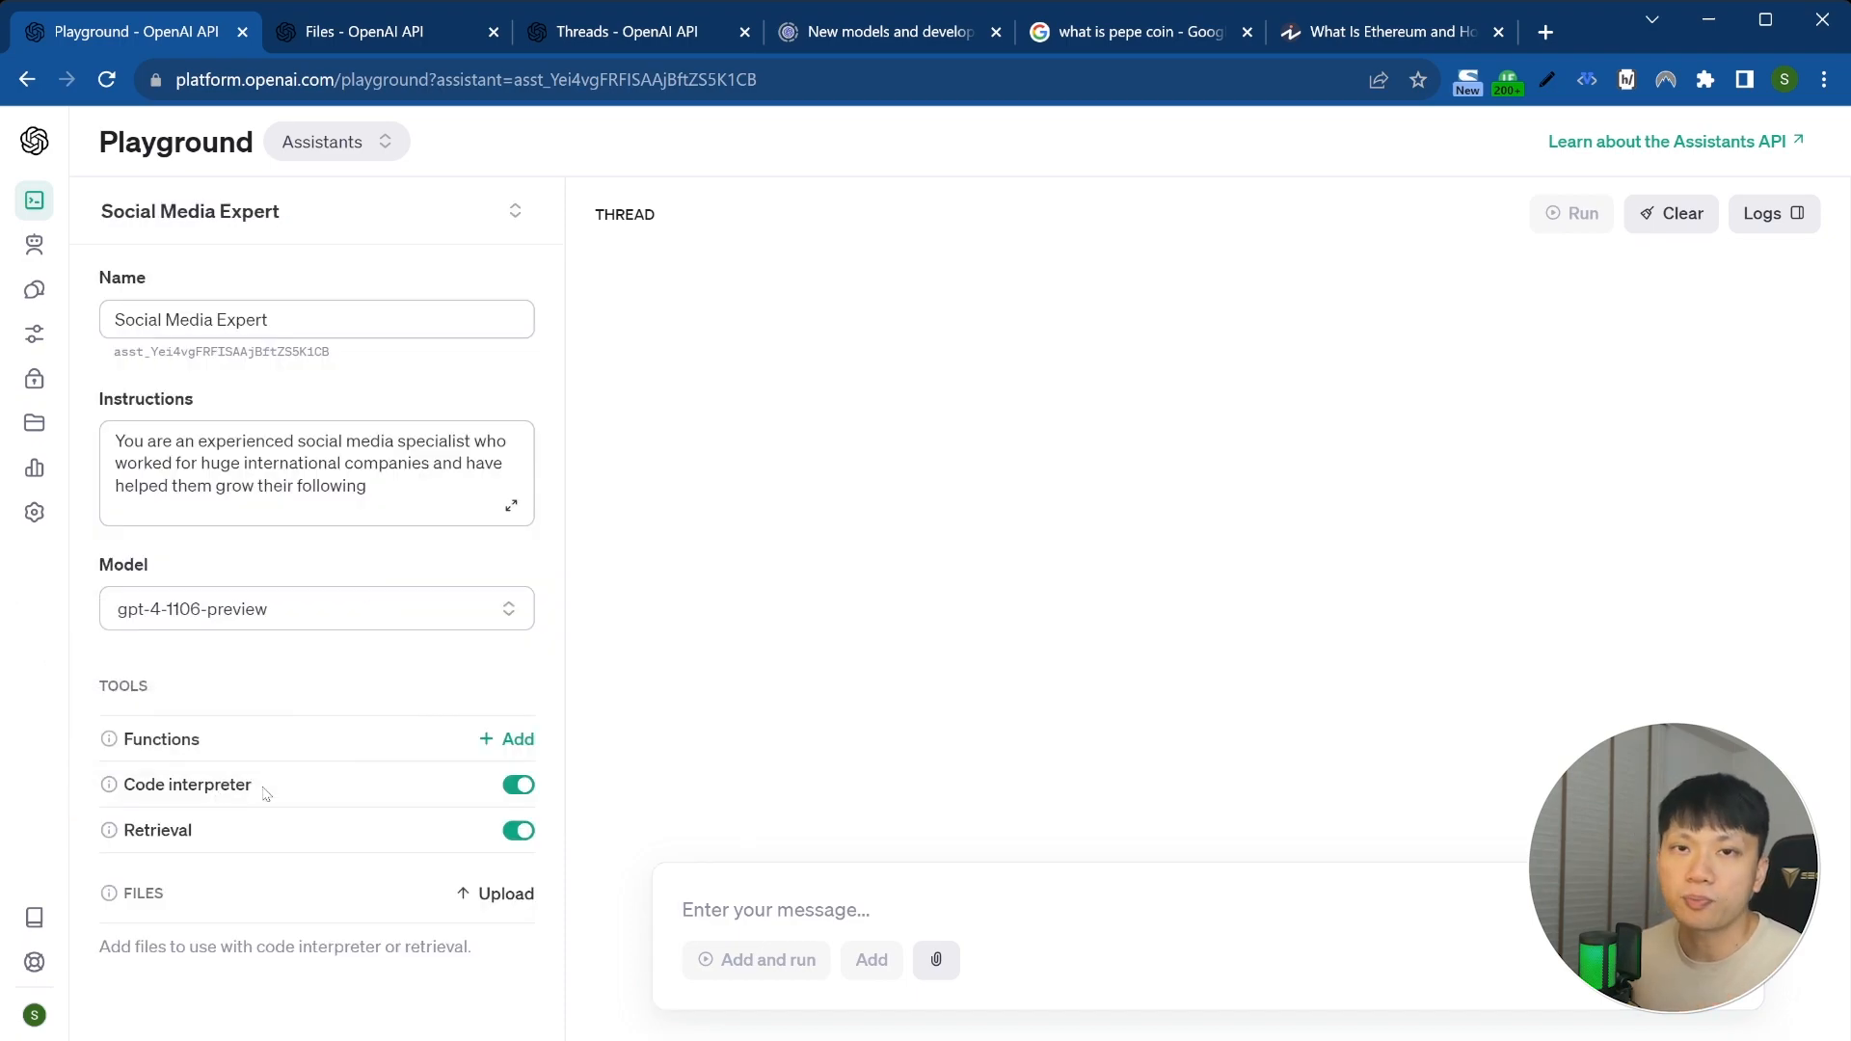
{"action": "mouse_move", "coordinate": [218, 791]}
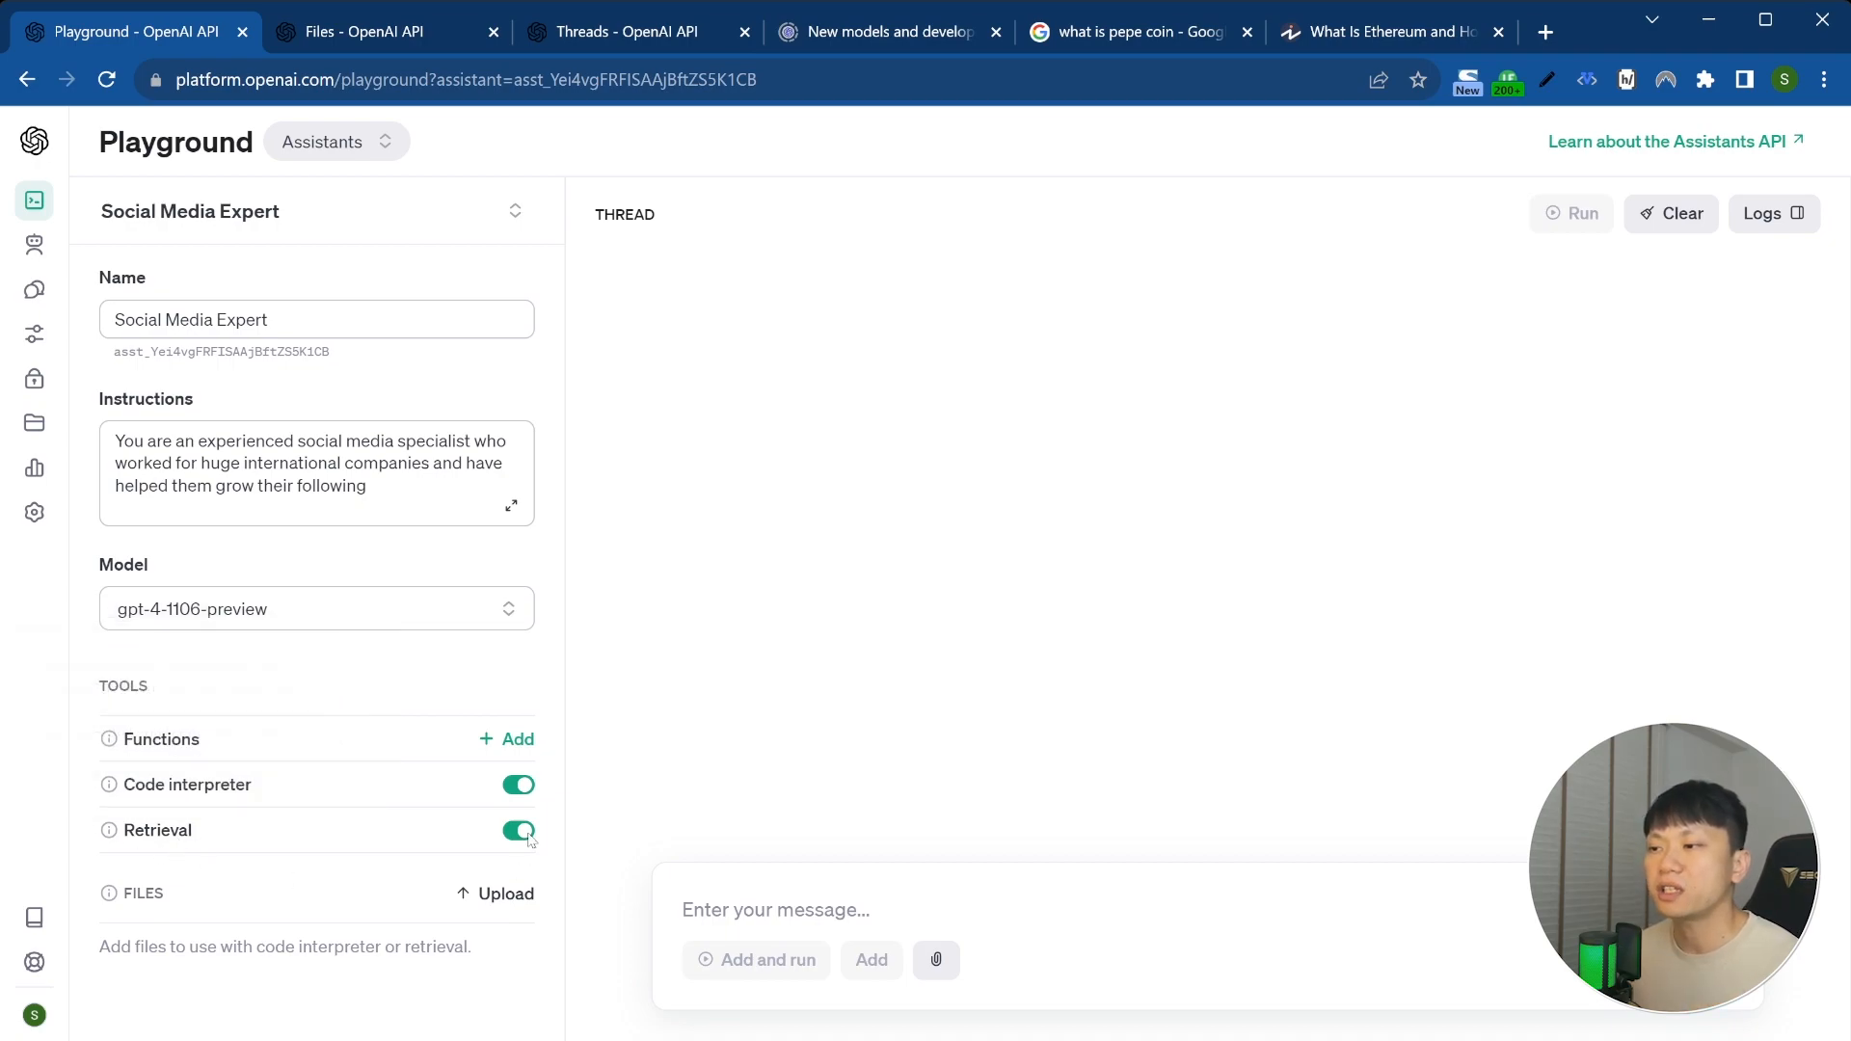
Step: Try gpt-4 as the assistant's model, check the Retrieval tool, and set the model back to gpt-4-1106-preview
{"action": "left_click", "coordinate": [351, 615]}
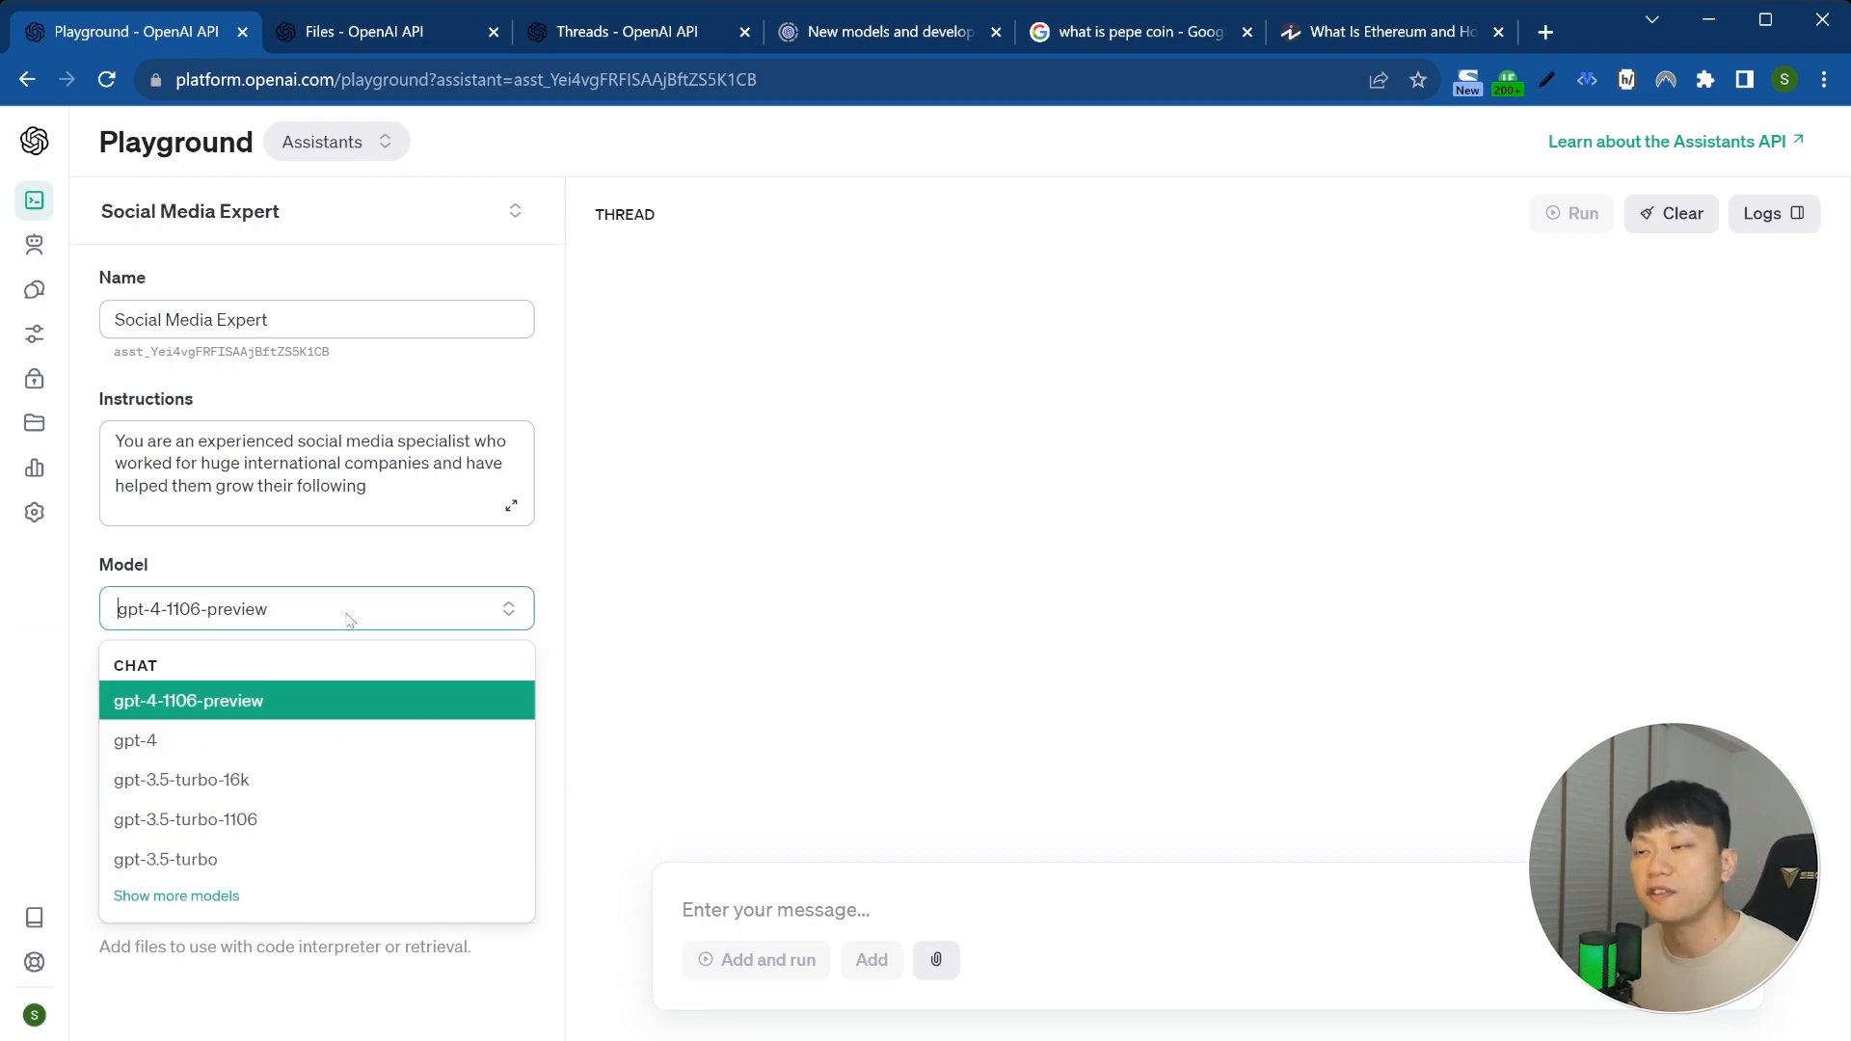
{"action": "left_click", "coordinate": [250, 742]}
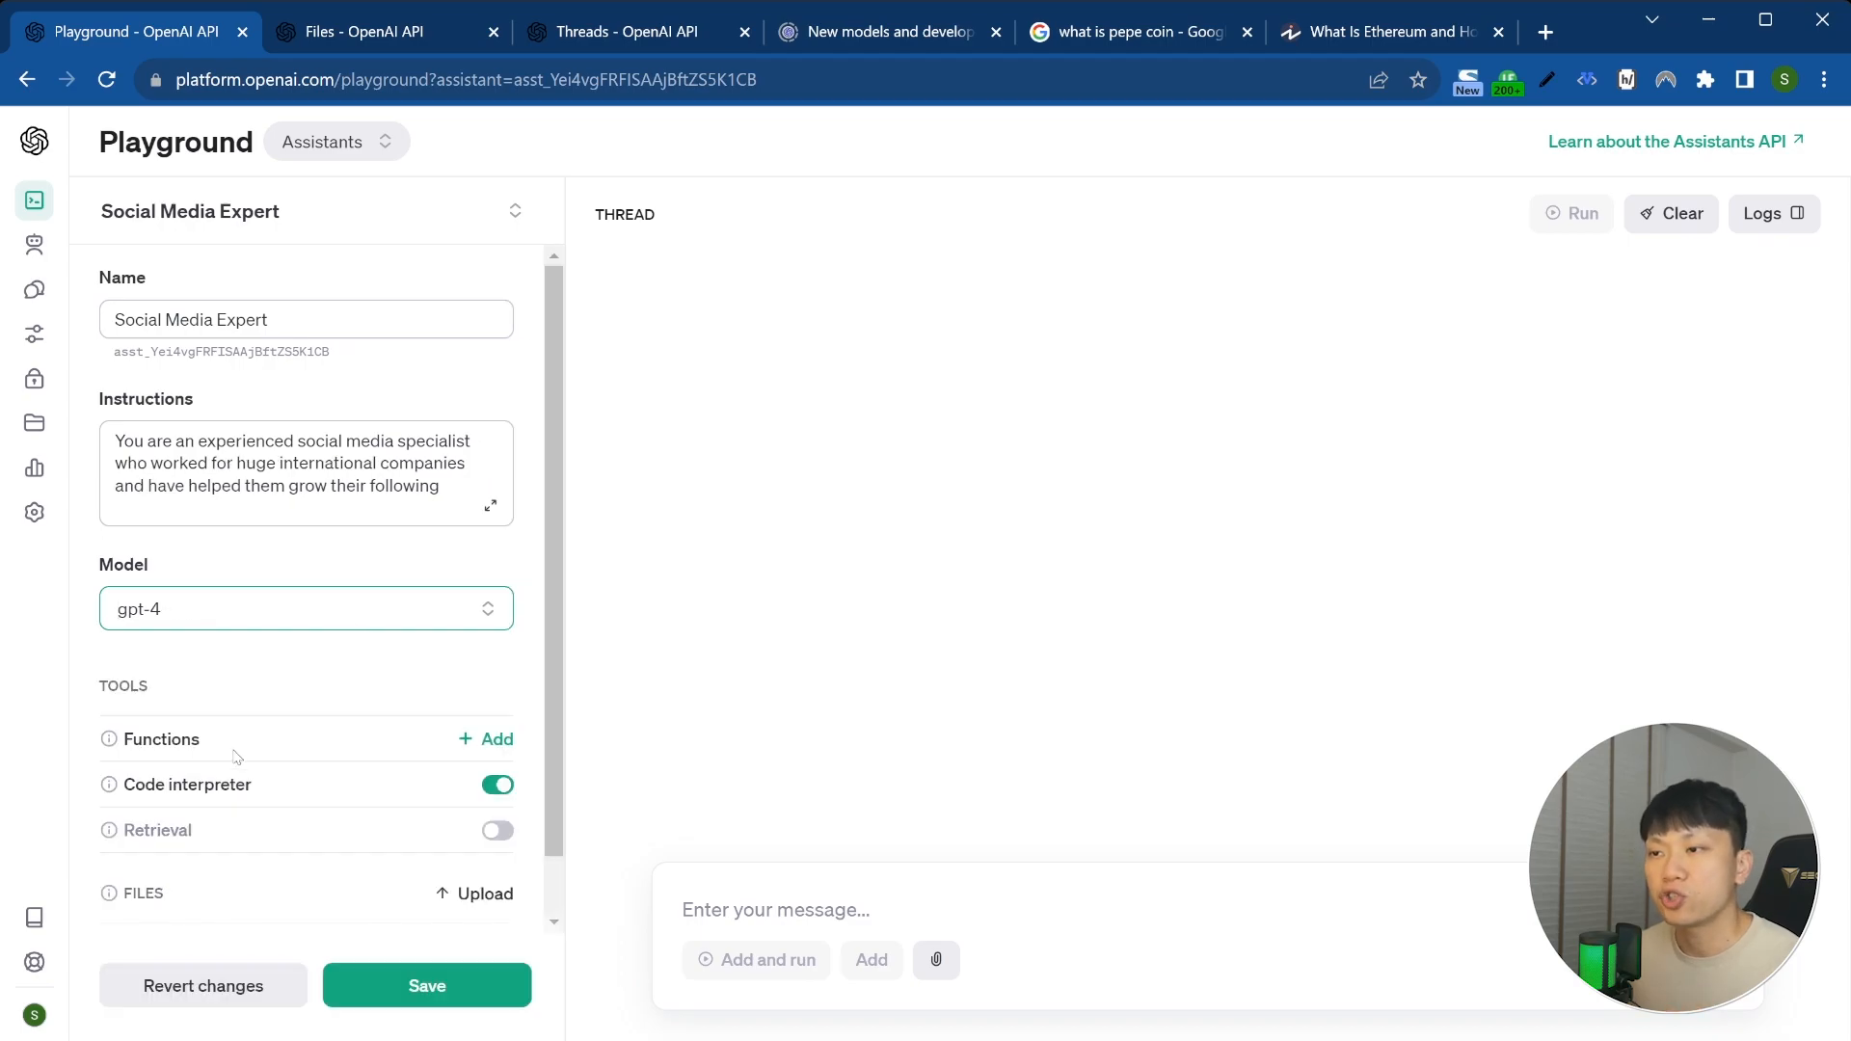
{"action": "left_click", "coordinate": [319, 616]}
{"action": "left_click", "coordinate": [778, 678]}
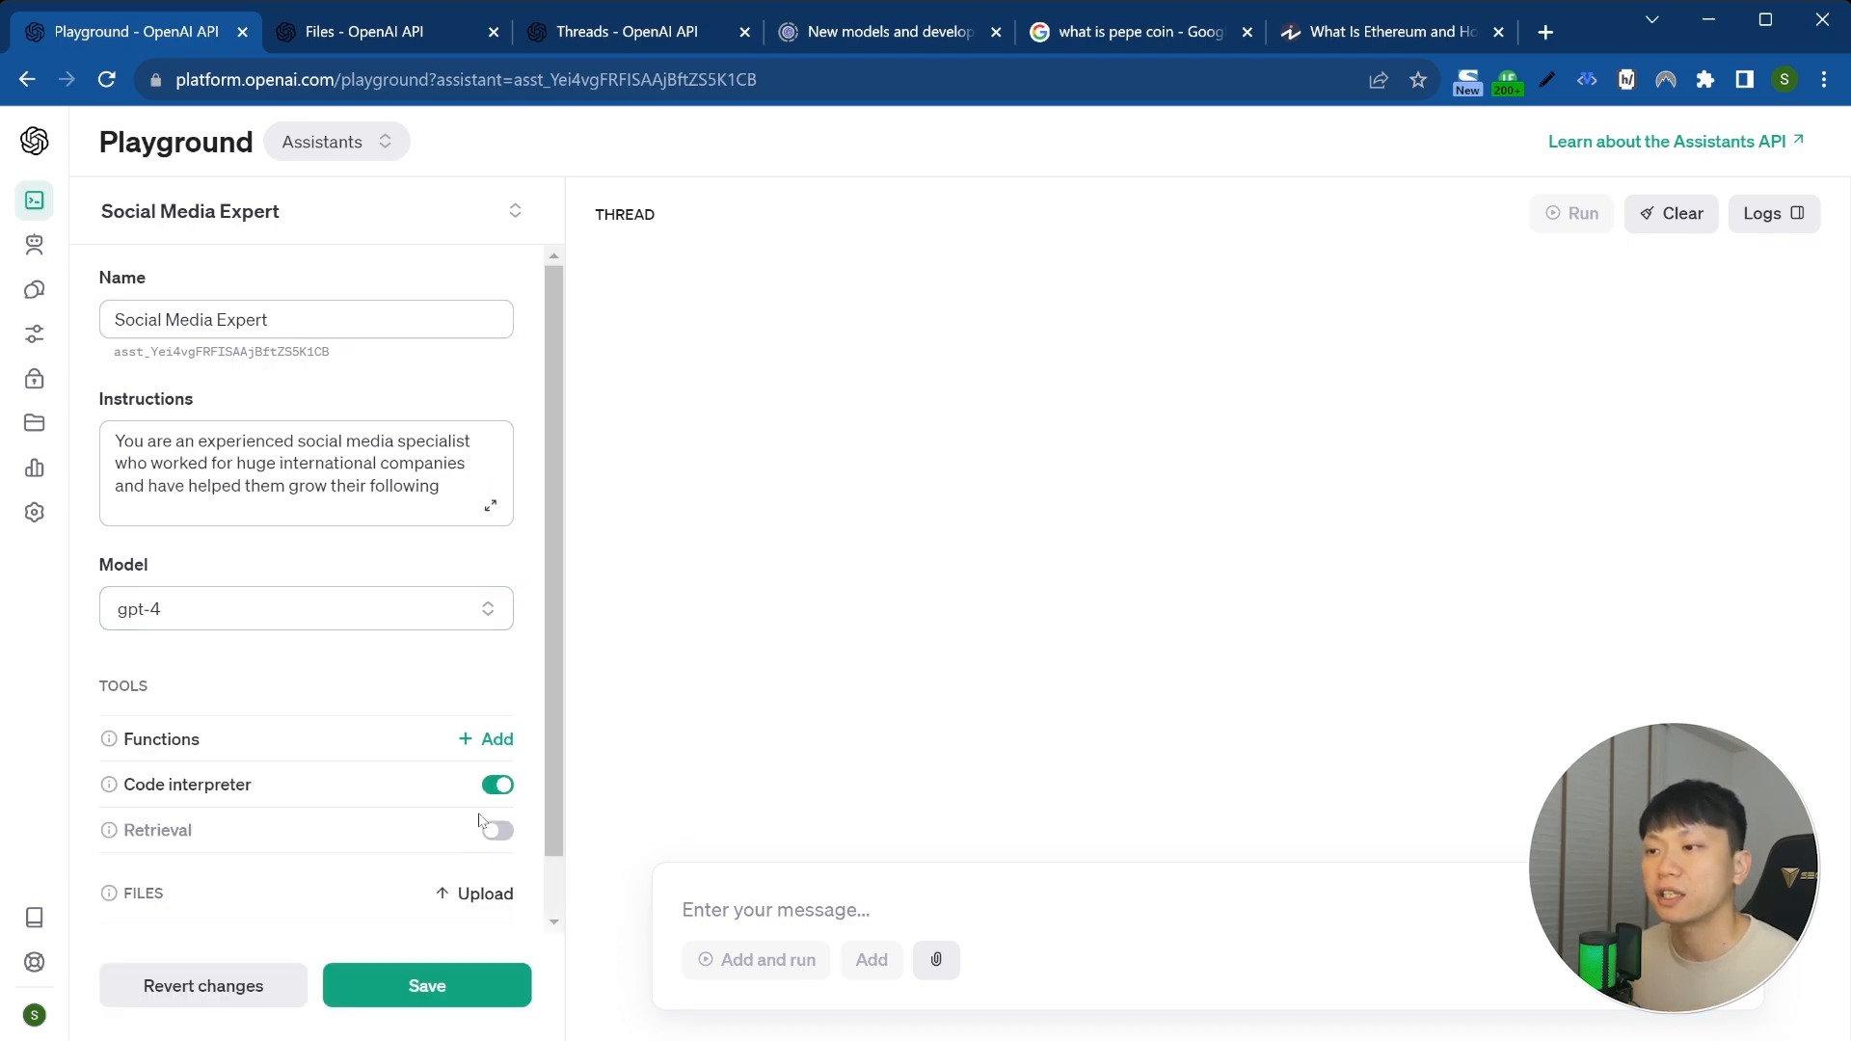
{"action": "mouse_move", "coordinate": [500, 830]}
{"action": "left_click", "coordinate": [308, 608]}
{"action": "left_click", "coordinate": [251, 699]}
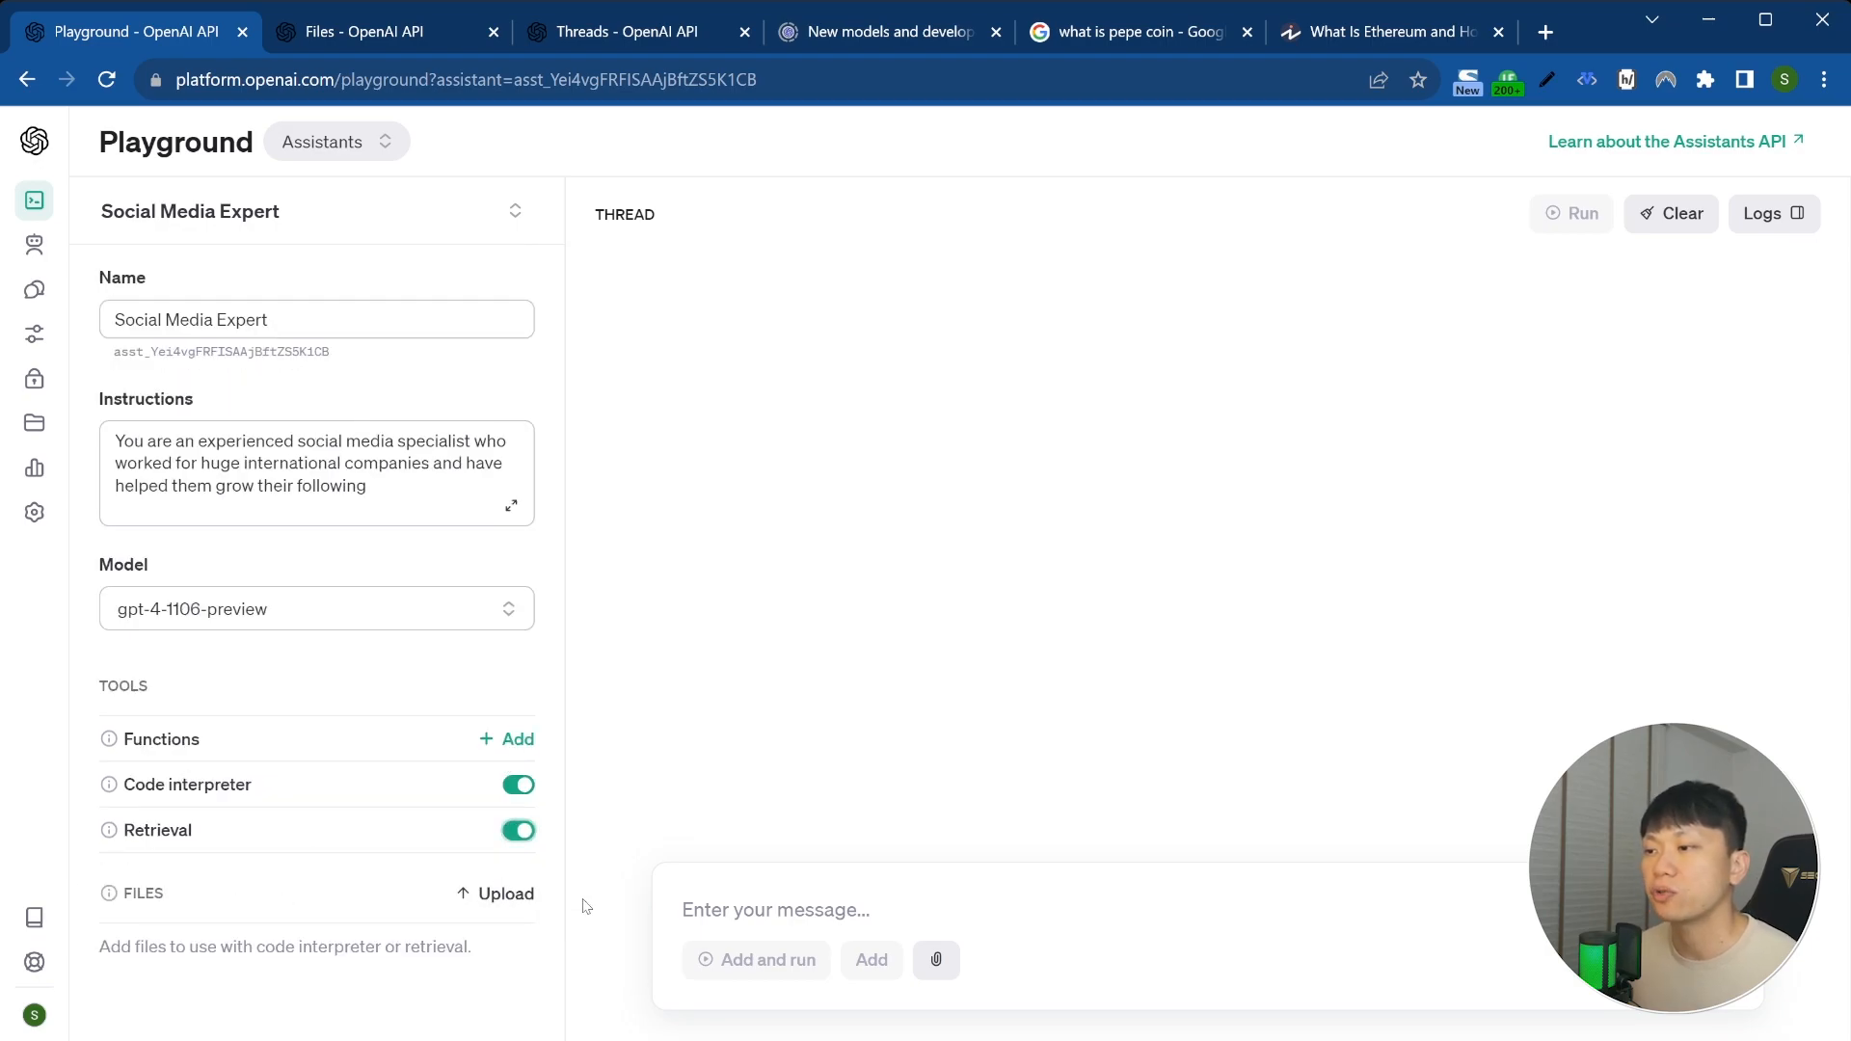
Step: Open the file upload dialog for the Social Media Expert assistant and dismiss it without choosing a file
{"action": "left_click", "coordinate": [473, 894]}
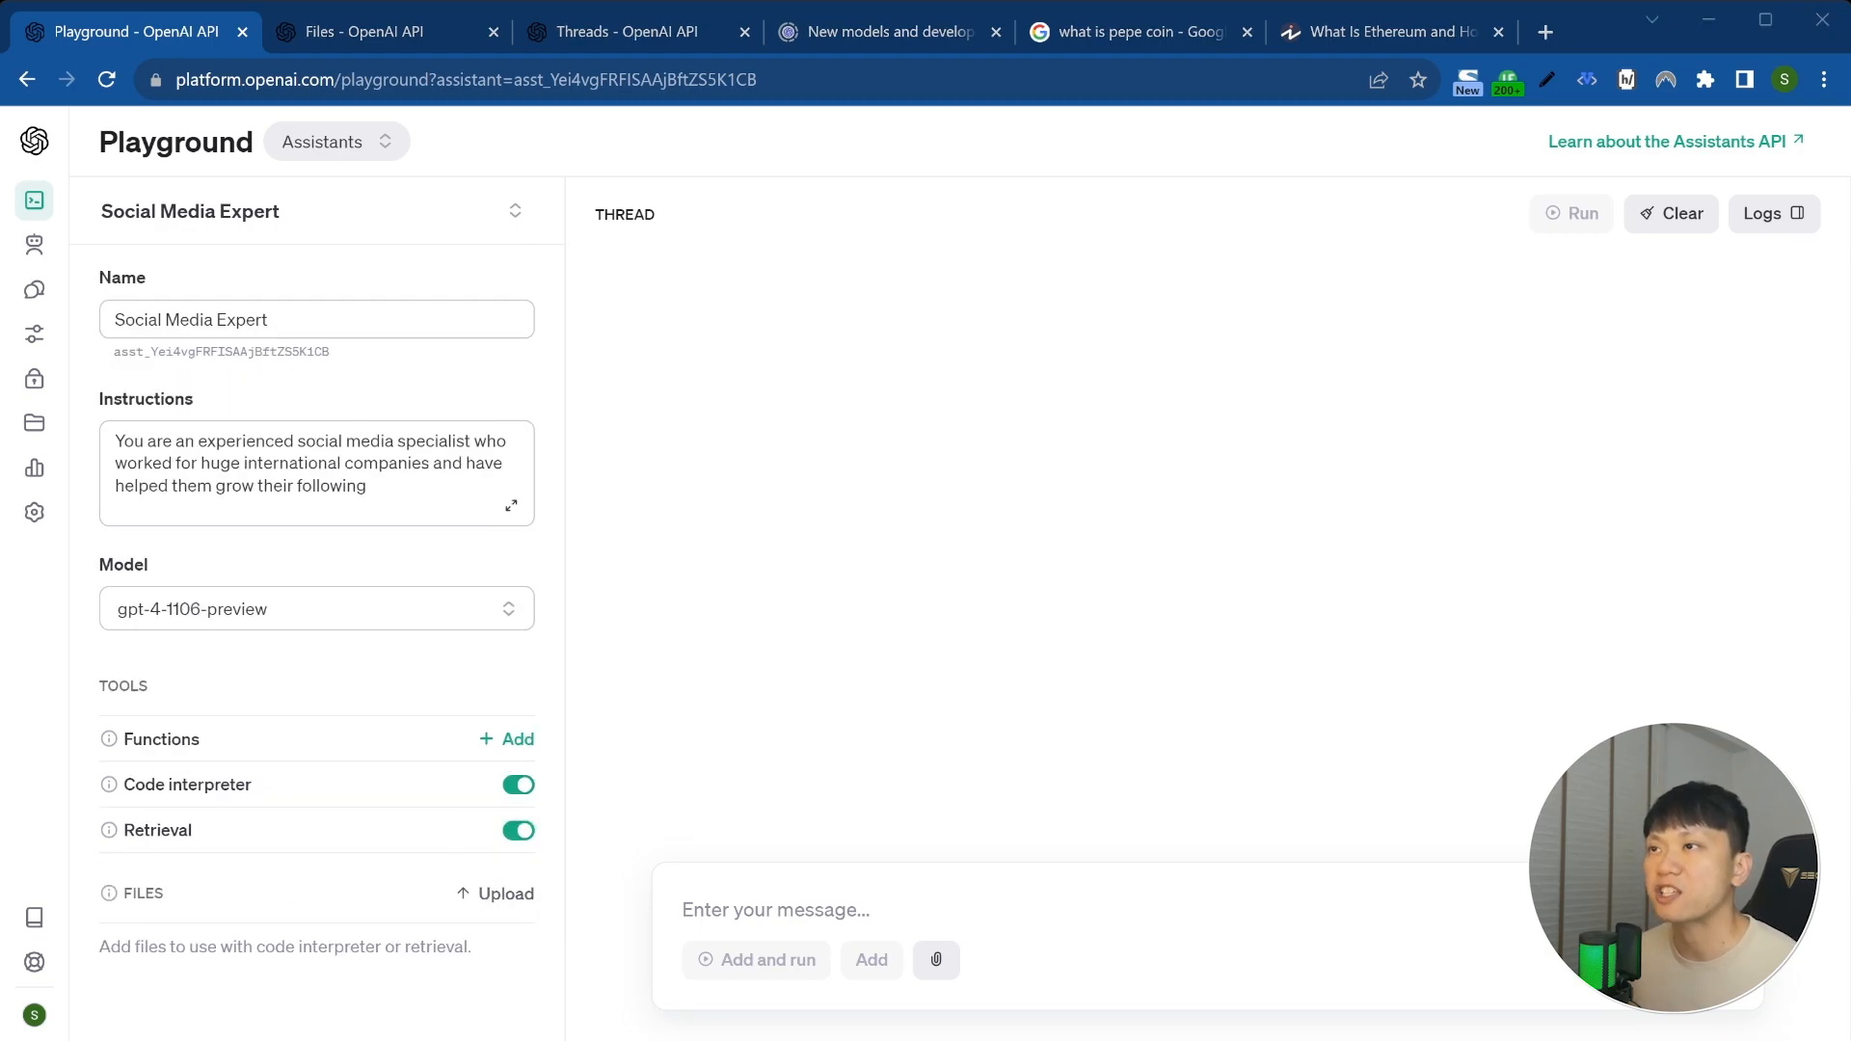
{"action": "key", "text": "Escape"}
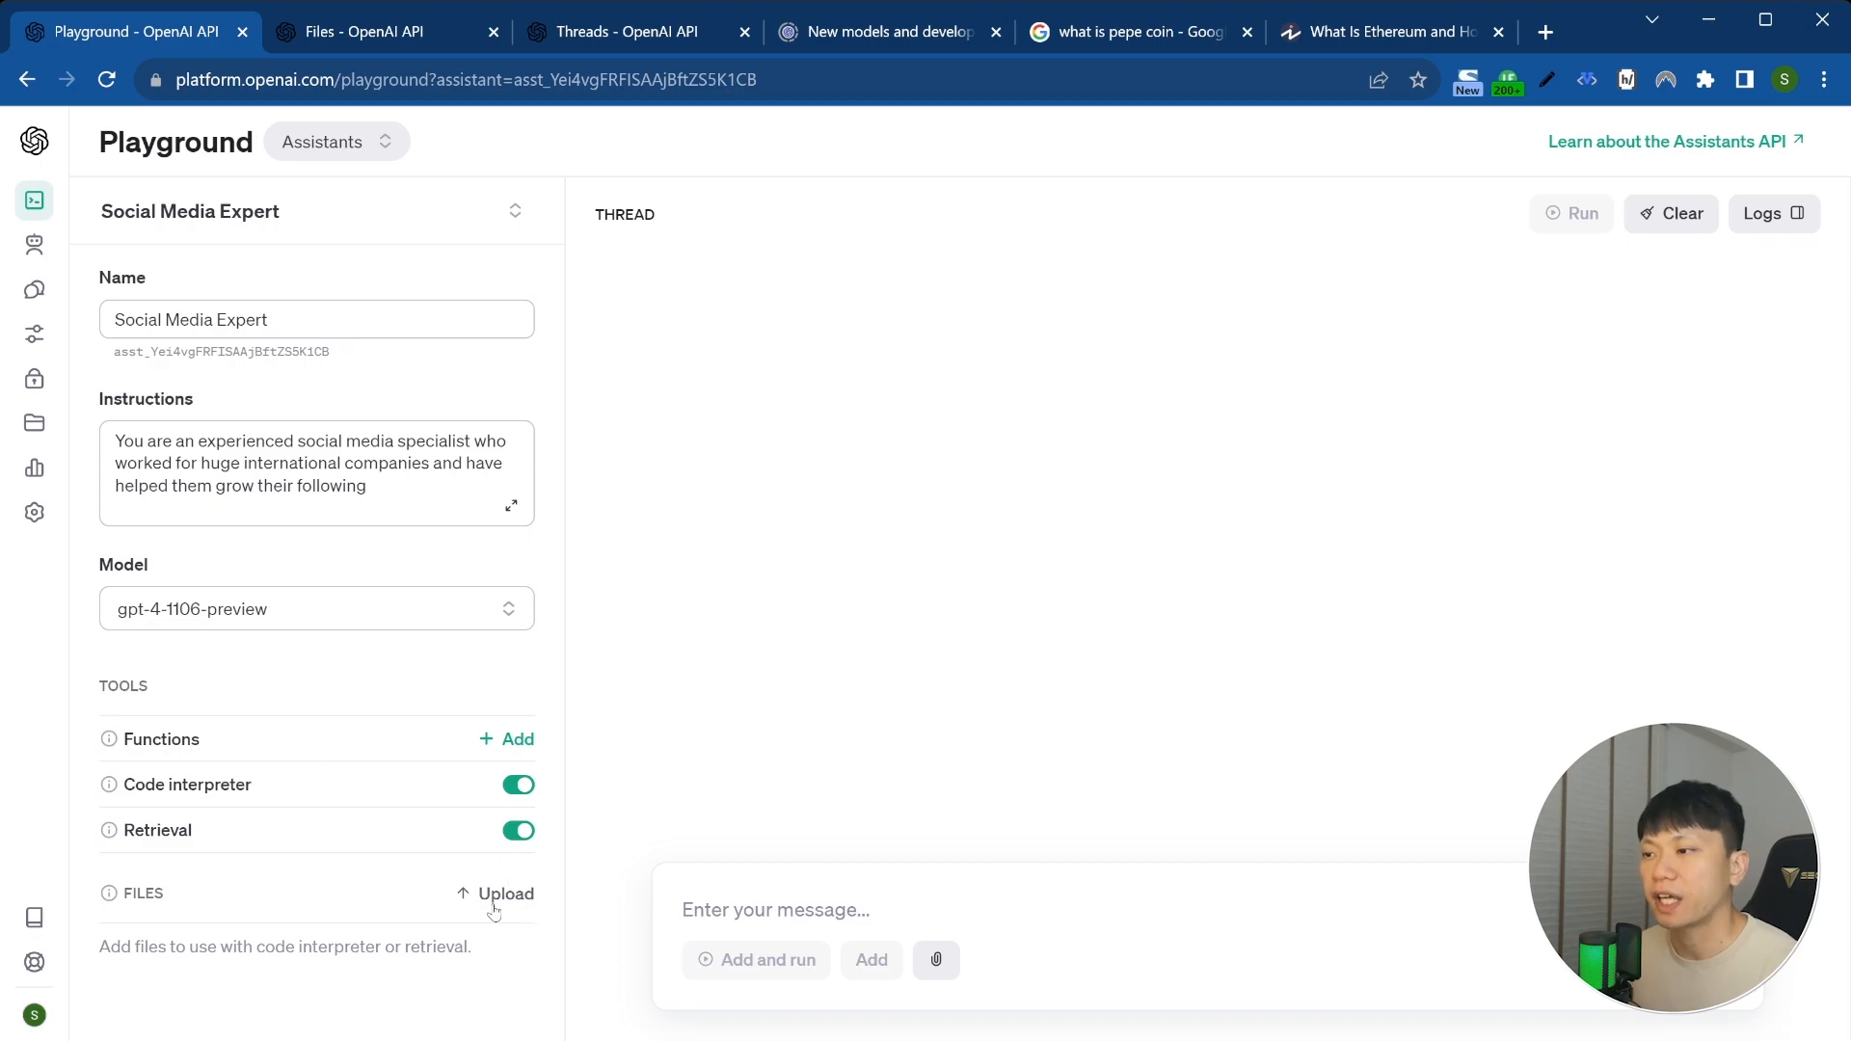
{"action": "mouse_move", "coordinate": [27, 427]}
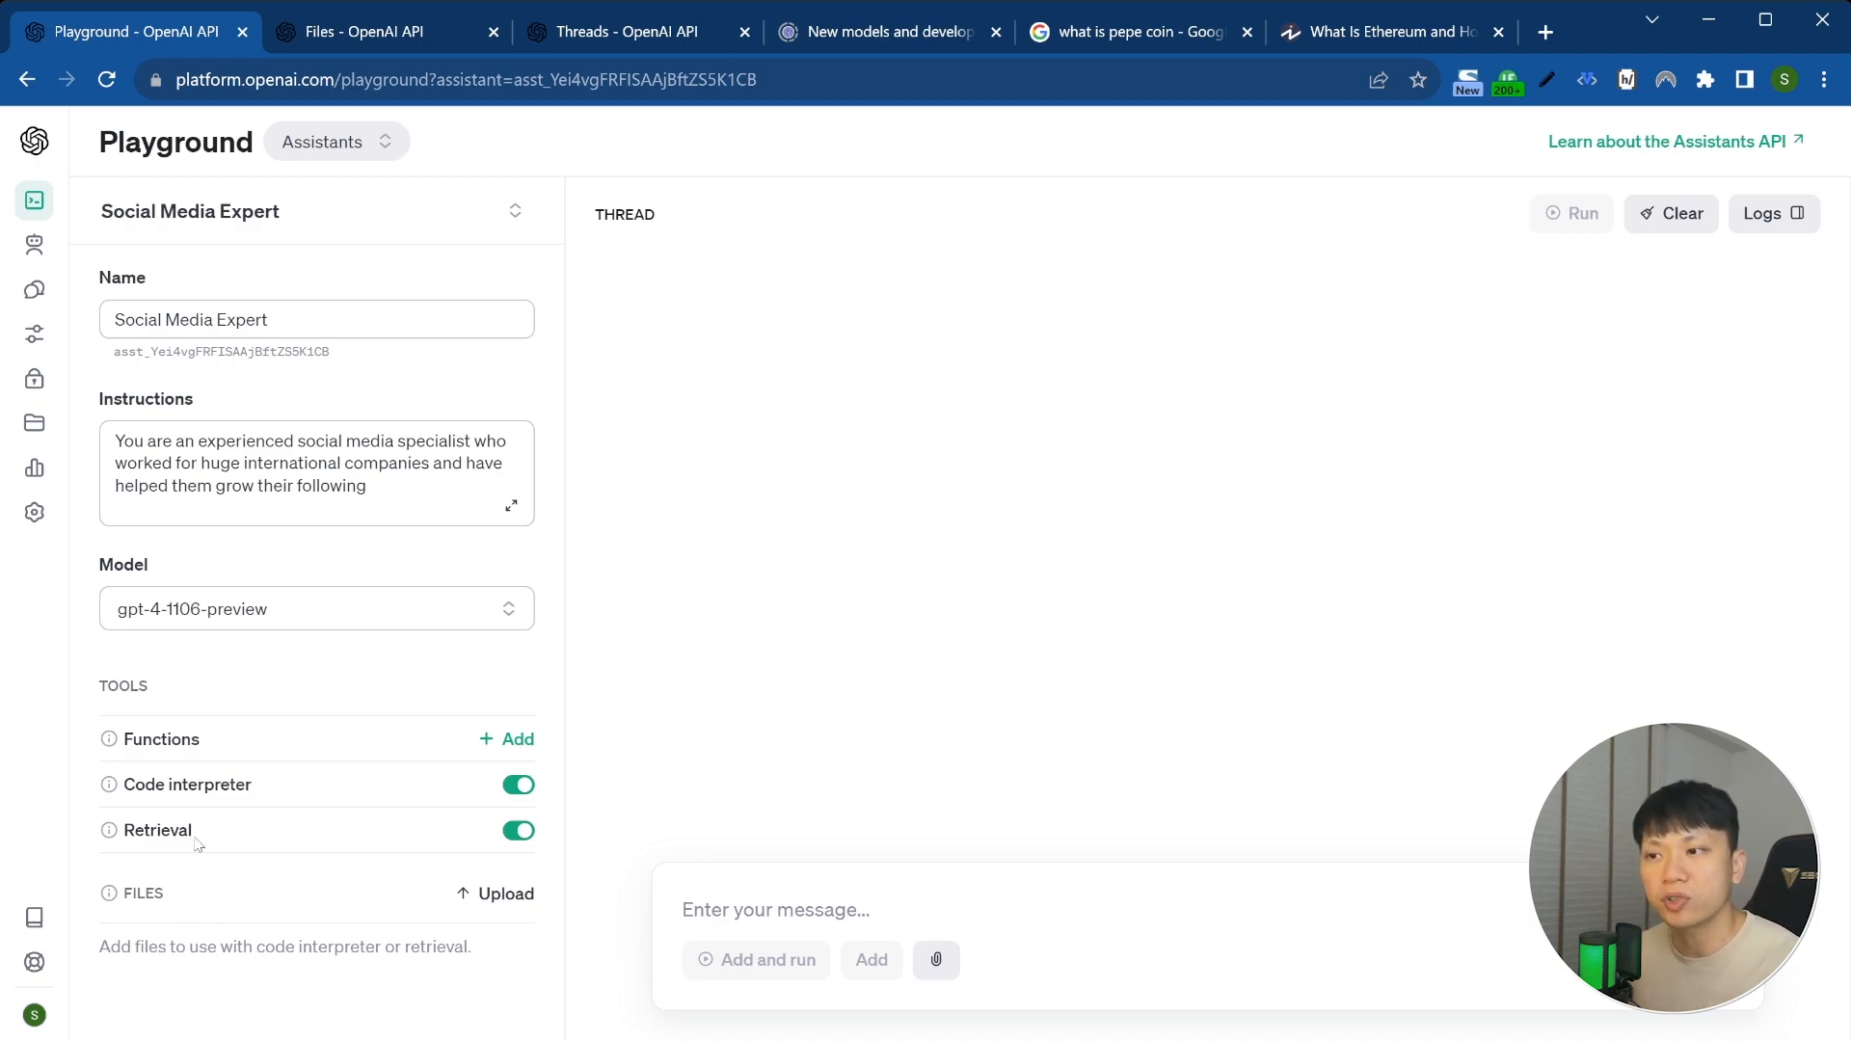
Step: Load the Google snippet writer assistant in the playground
{"action": "left_click", "coordinate": [842, 912]}
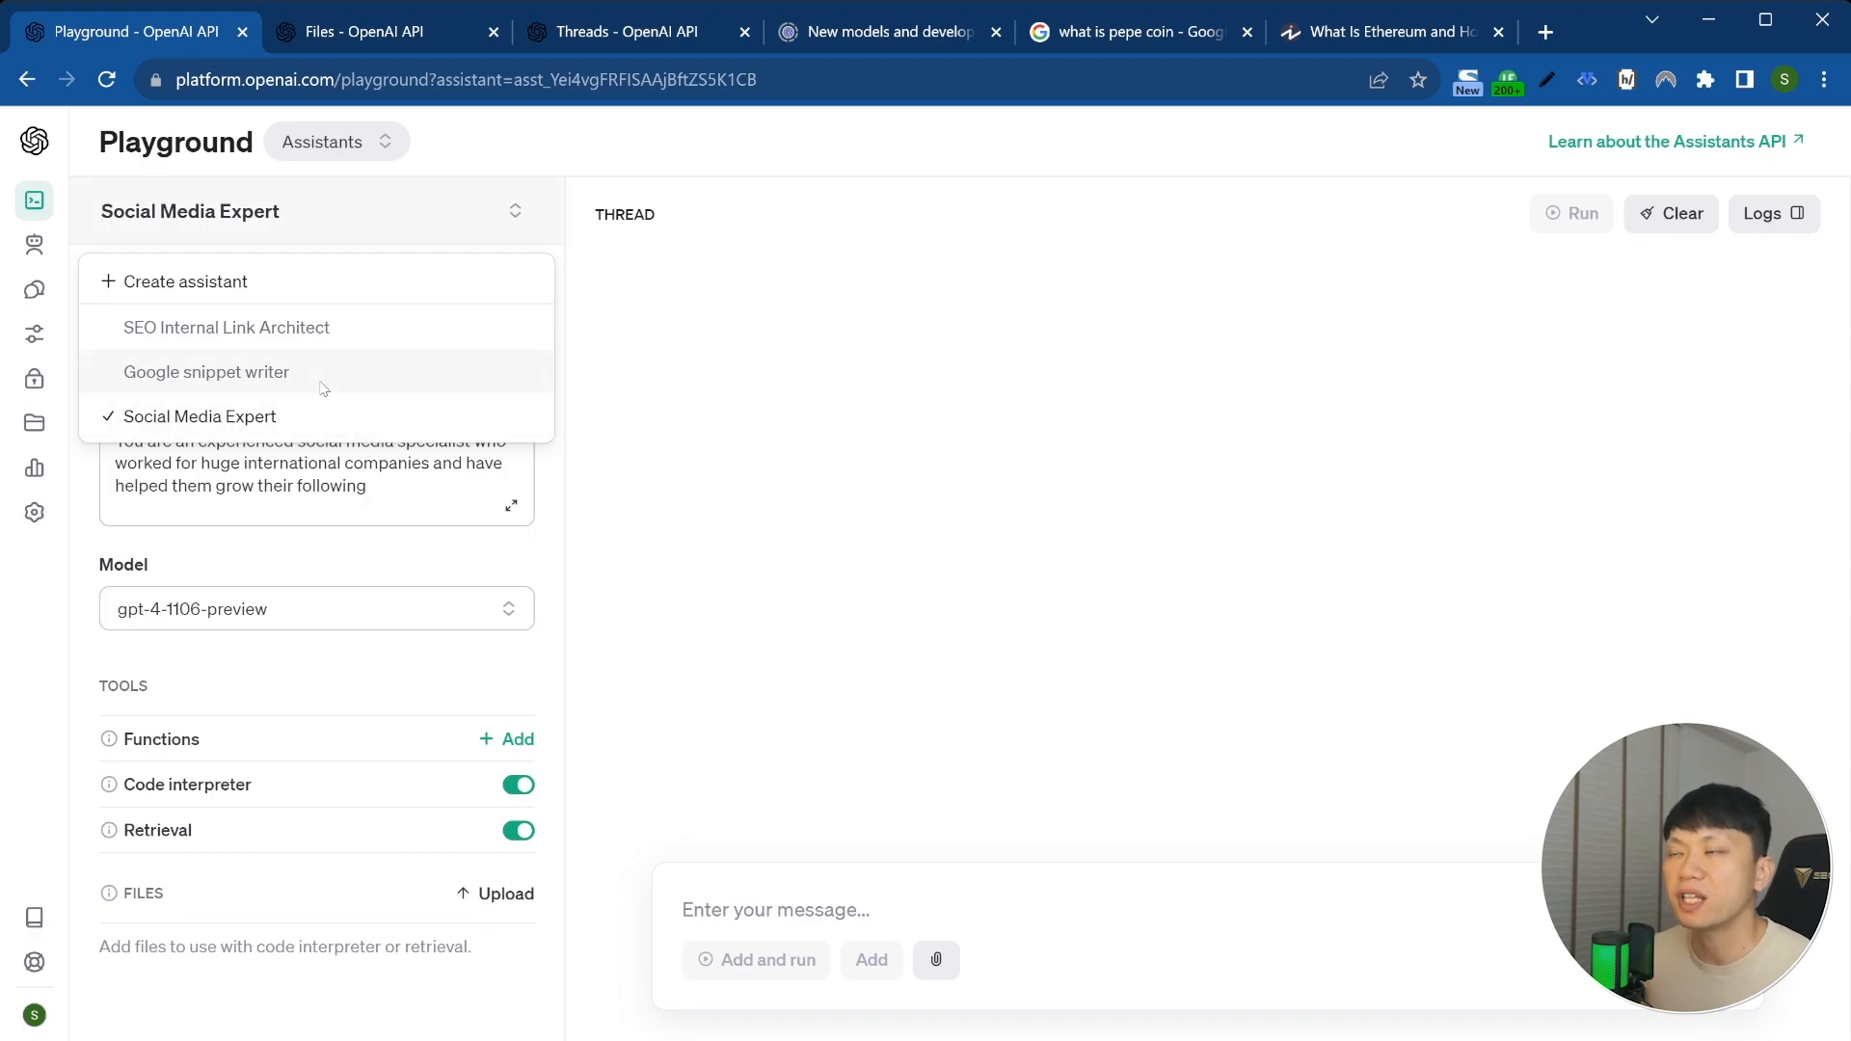
{"action": "left_click", "coordinate": [324, 388]}
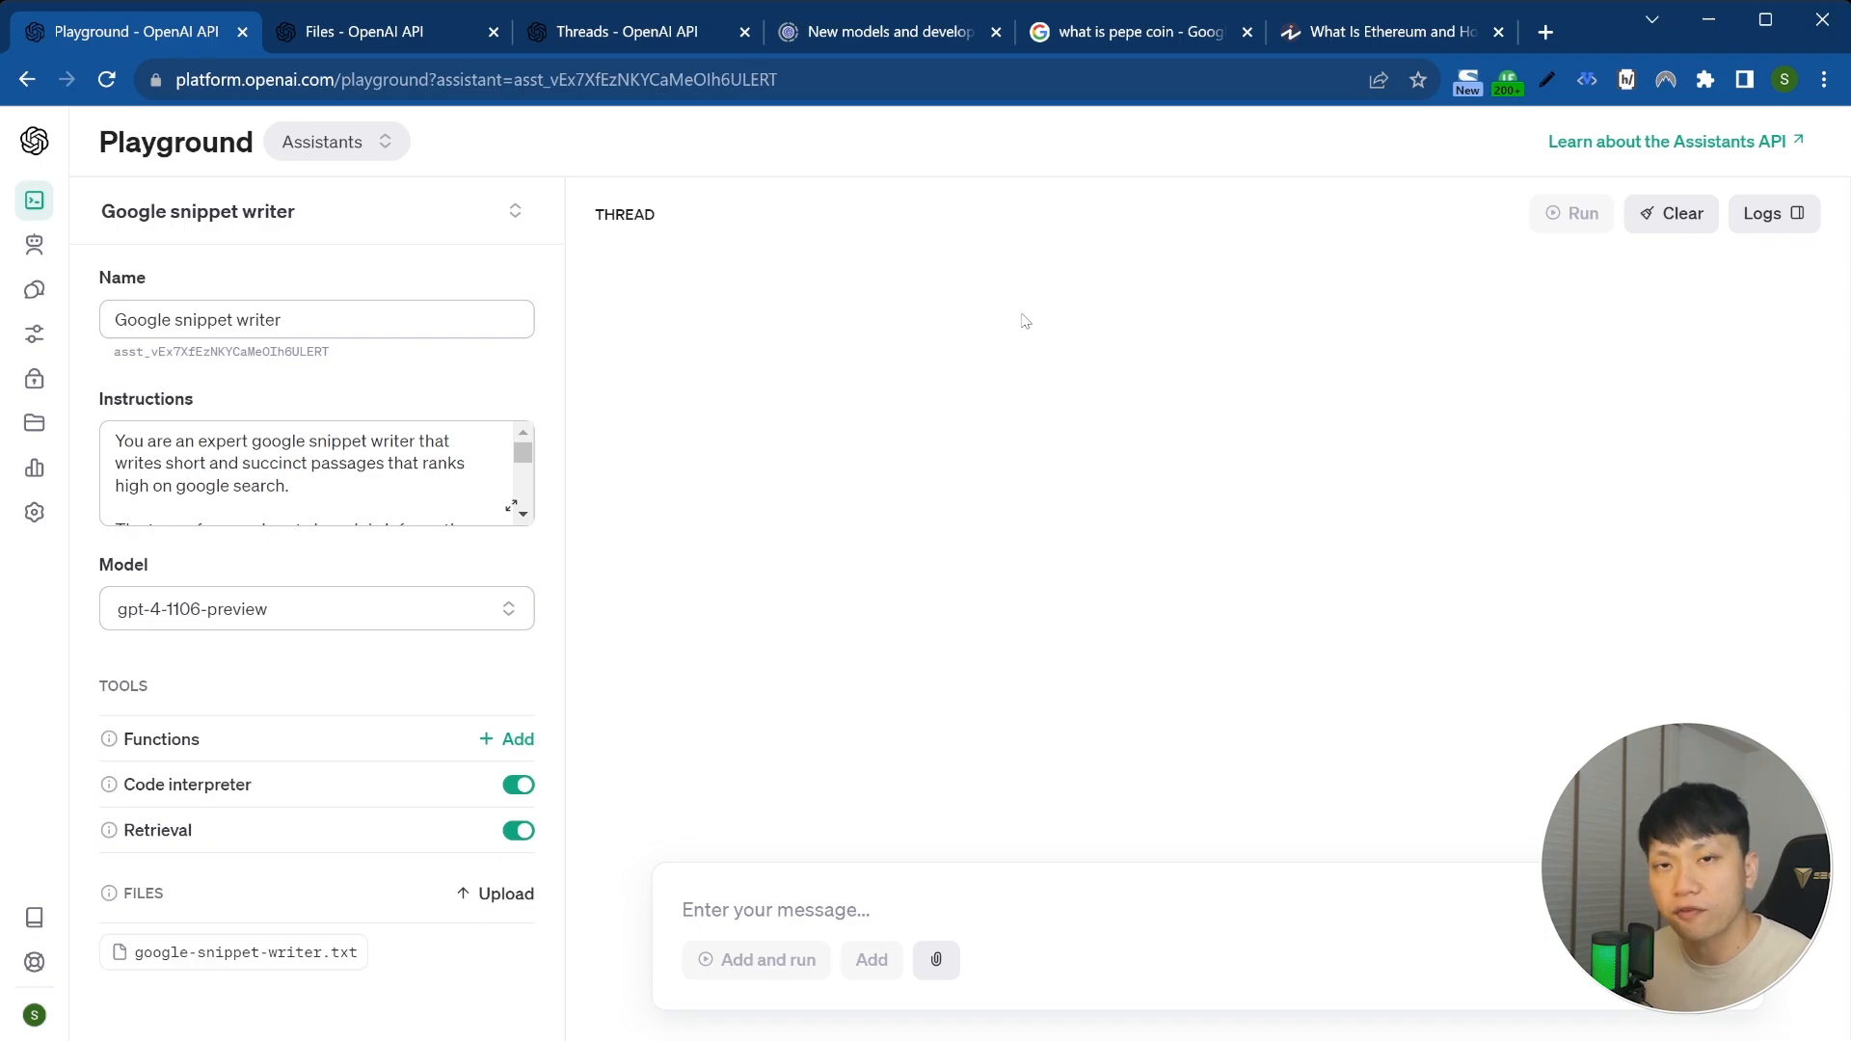
Step: Switch to the Google results for "what is pepe coin" and examine the featured snippet and the results listed below it
{"action": "left_click", "coordinate": [1095, 49]}
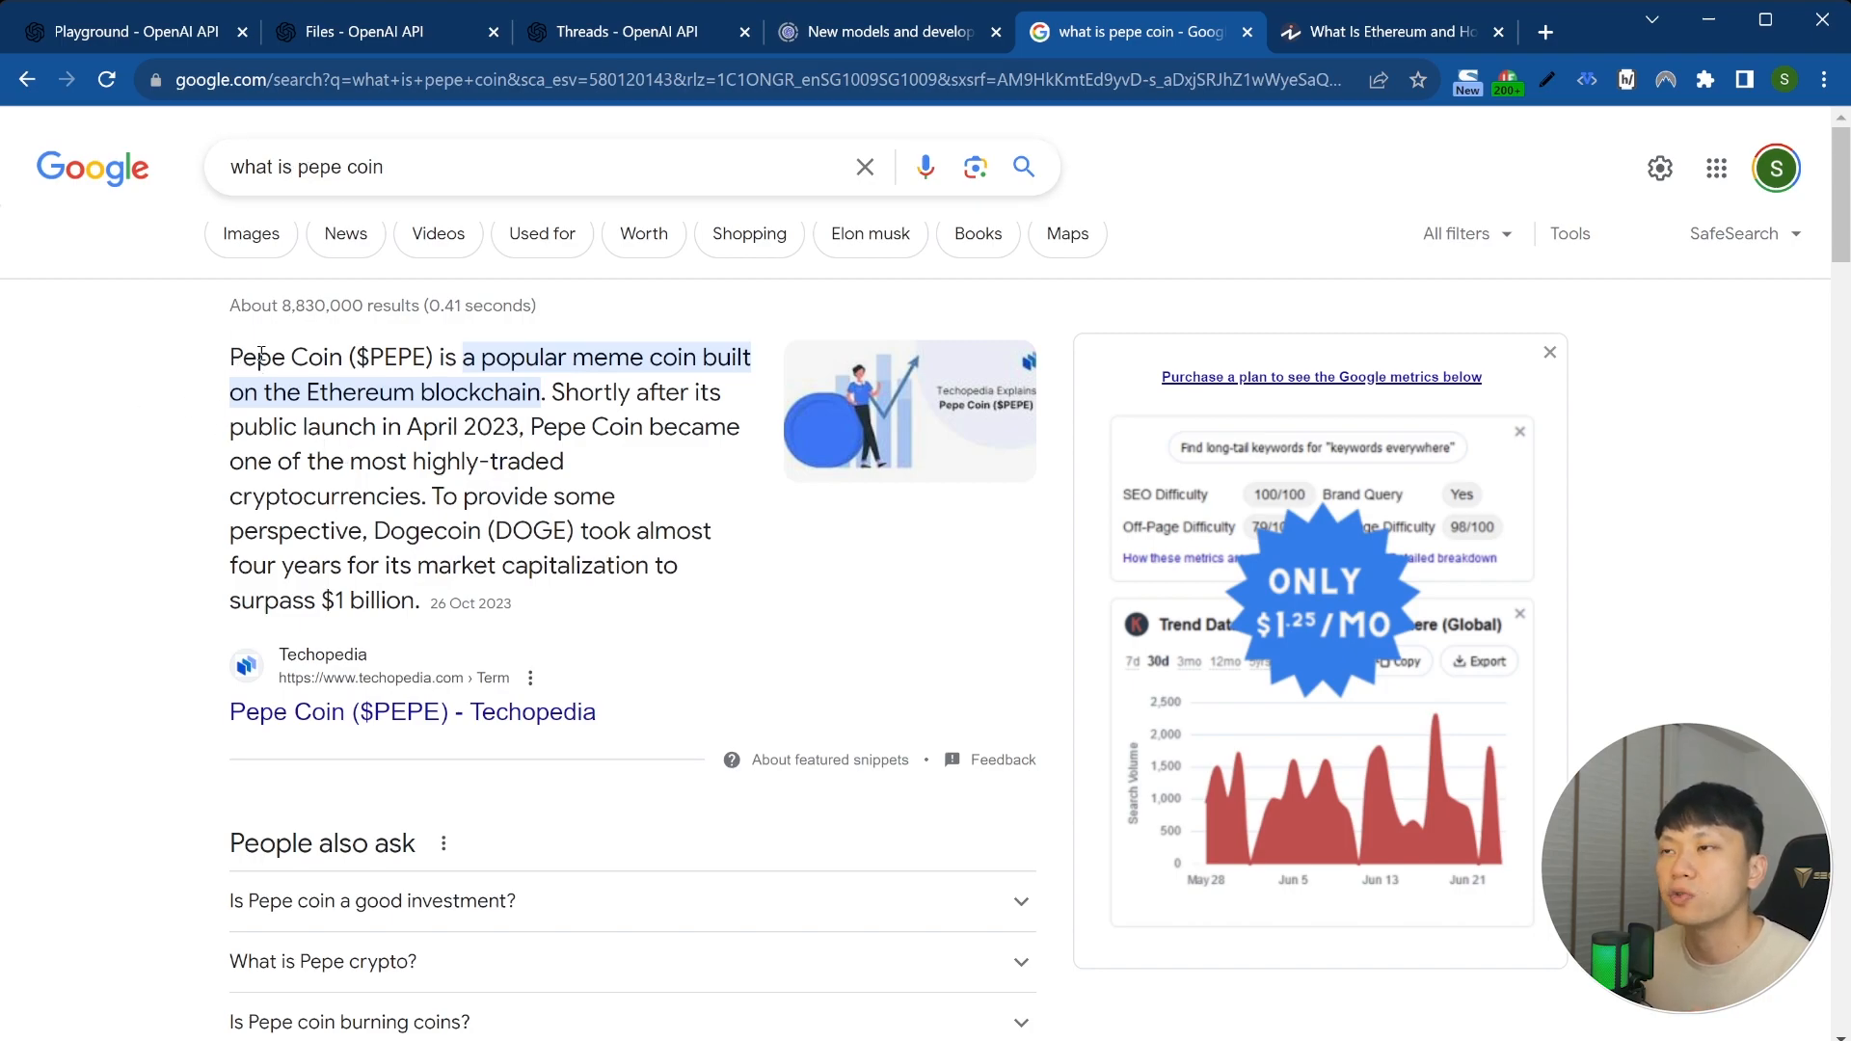
{"action": "left_click_drag", "start_coordinate": [229, 354], "coordinate": [424, 603]}
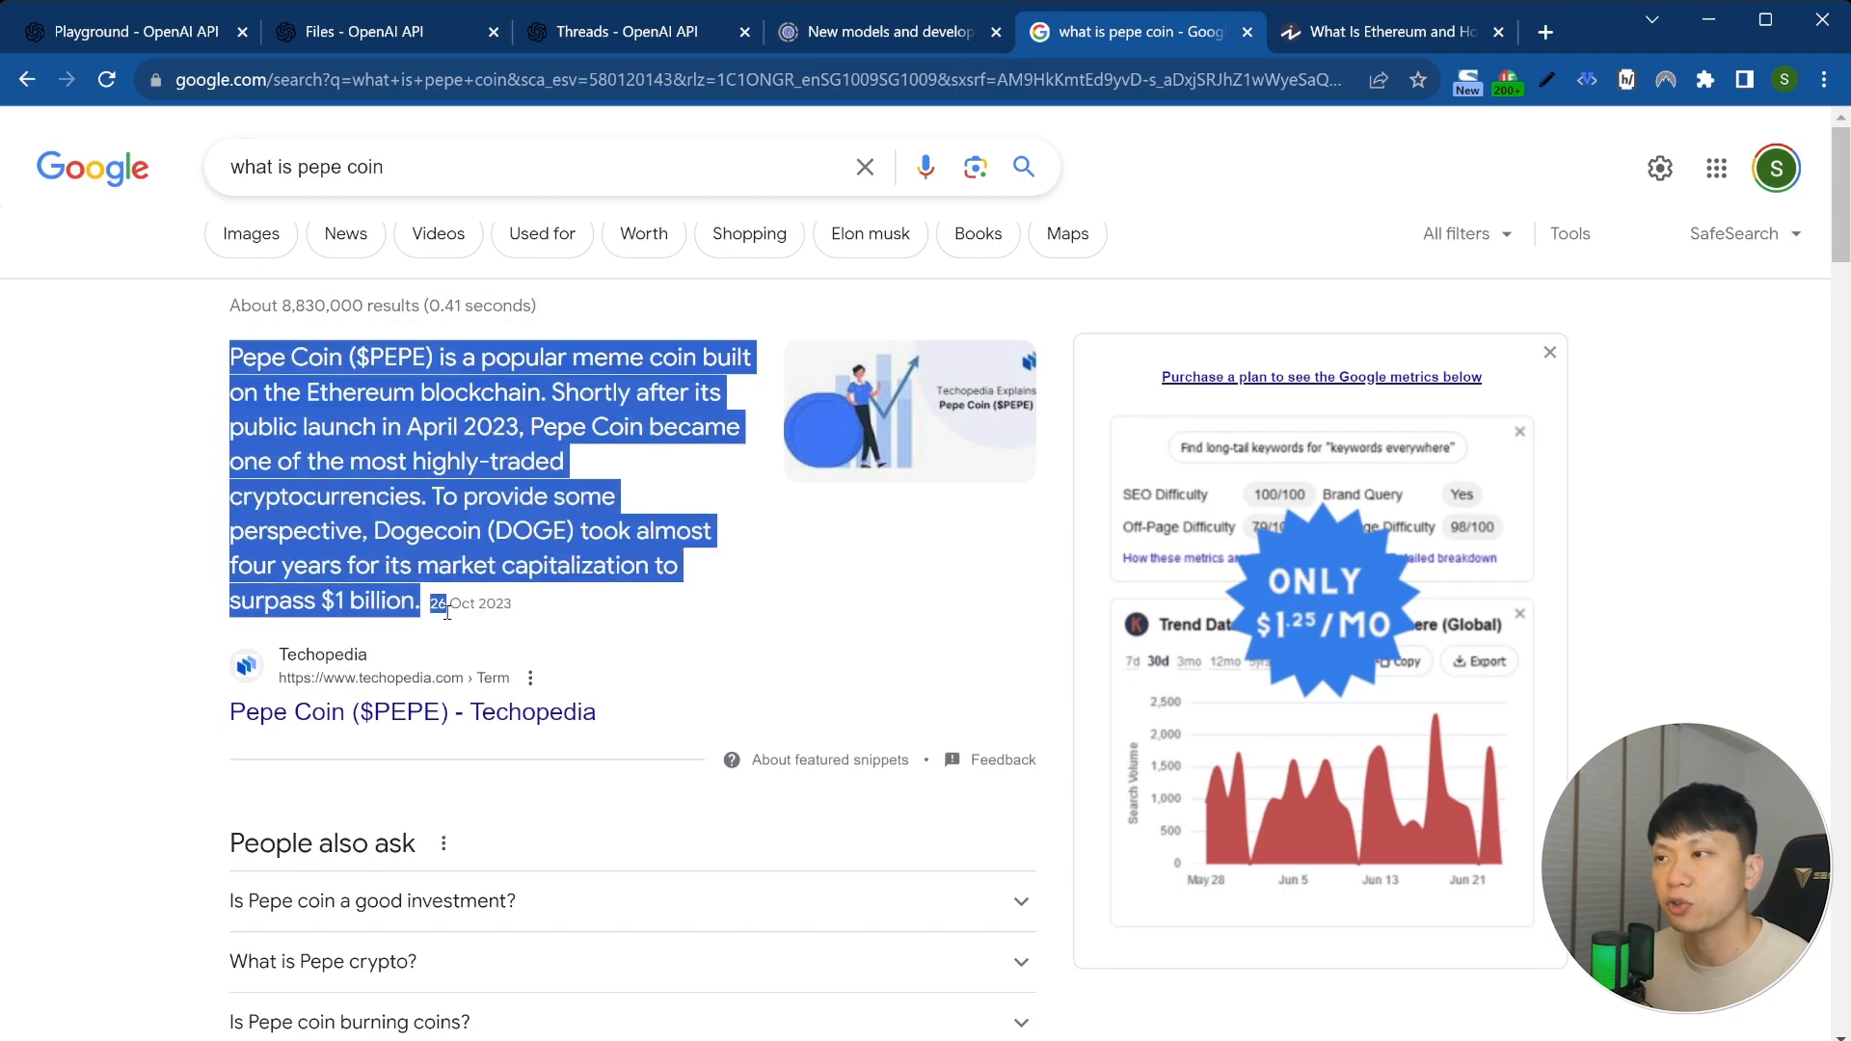
{"action": "left_click", "coordinate": [776, 612]}
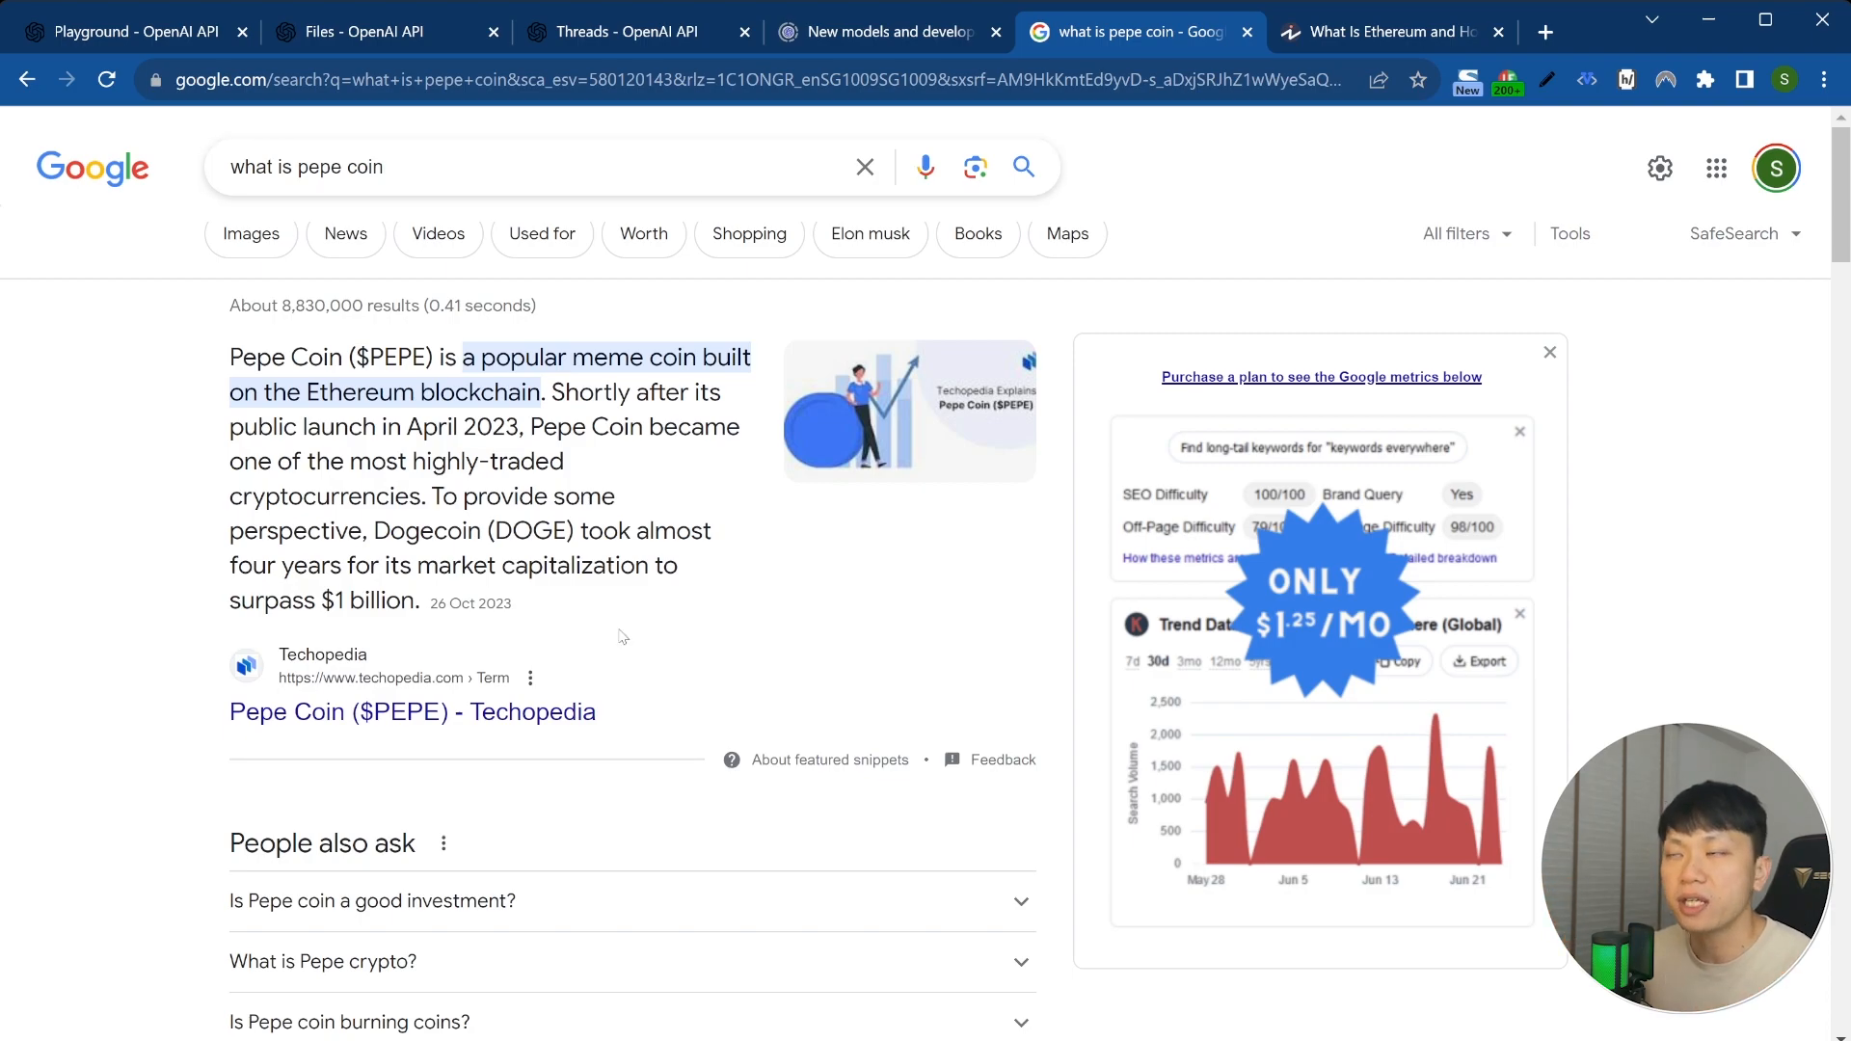
{"action": "scroll", "coordinate": [638, 554], "scroll_direction": "down", "scroll_amount": 2}
{"action": "scroll", "coordinate": [638, 554], "scroll_direction": "down", "scroll_amount": 20}
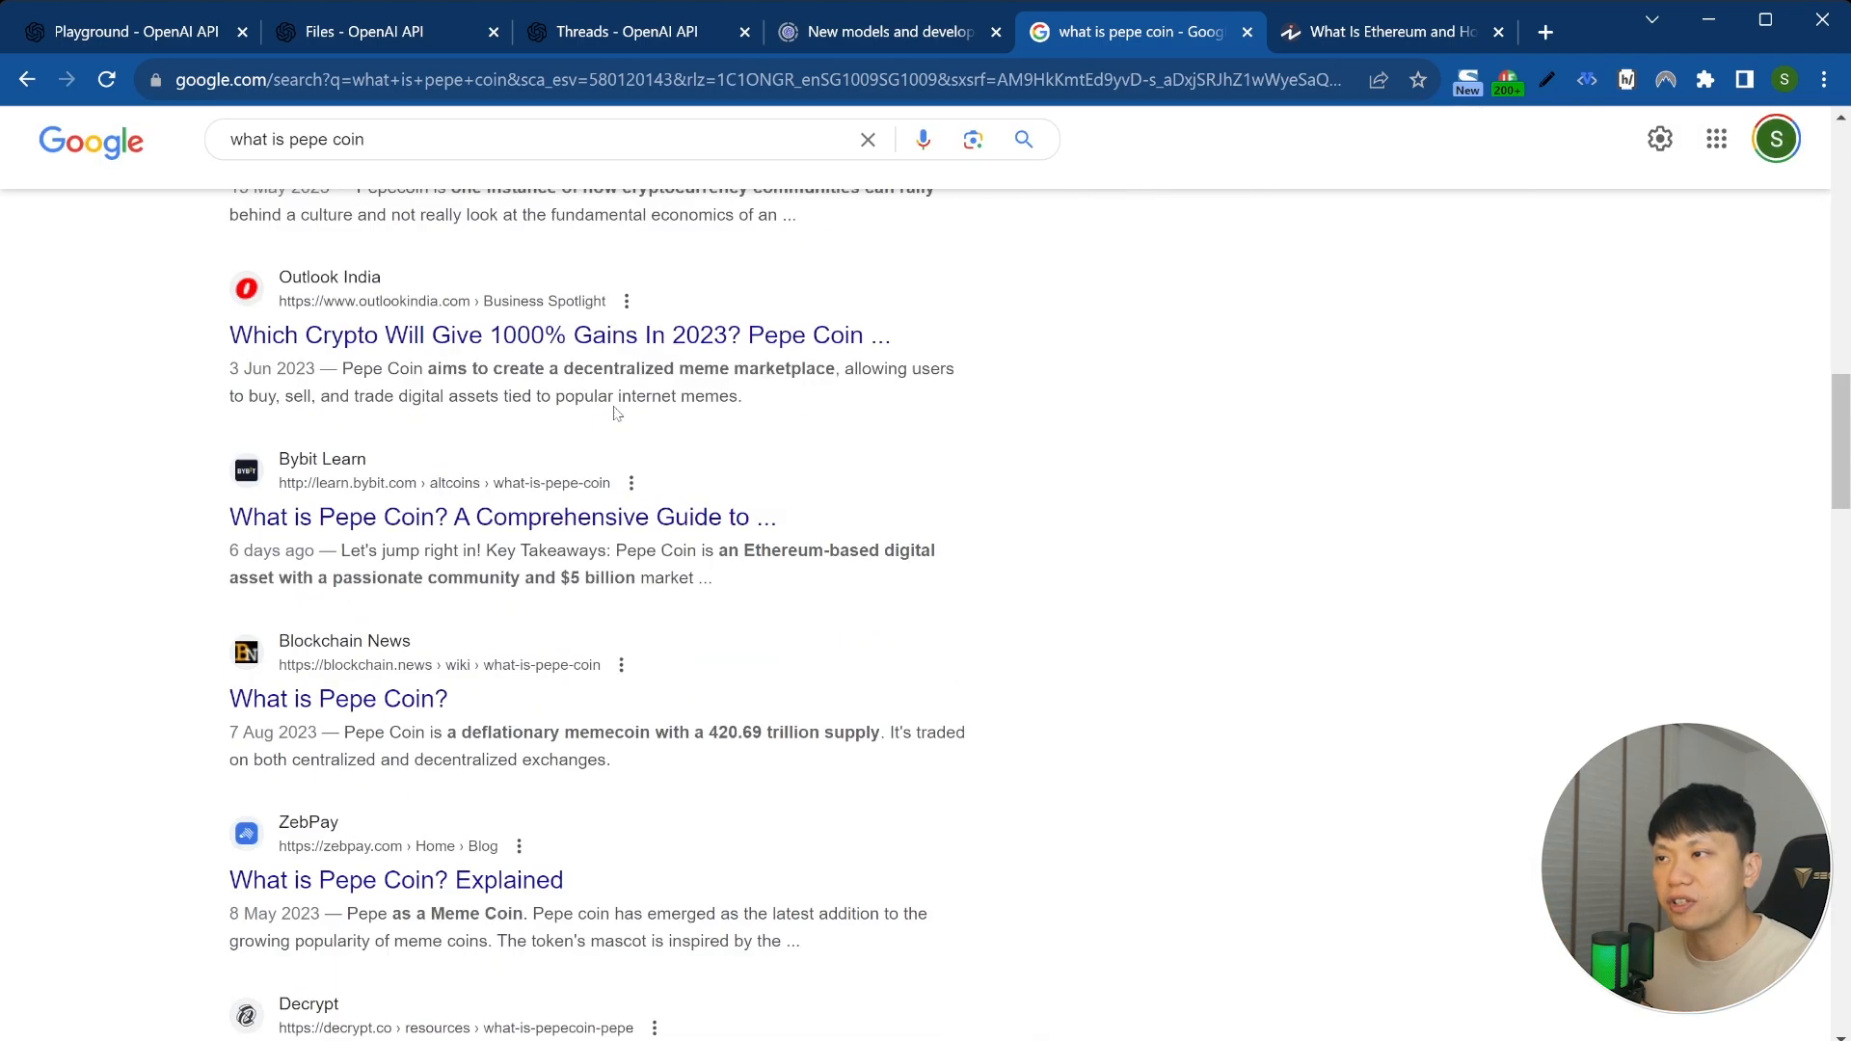
{"action": "scroll", "coordinate": [537, 579], "scroll_direction": "up", "scroll_amount": 20}
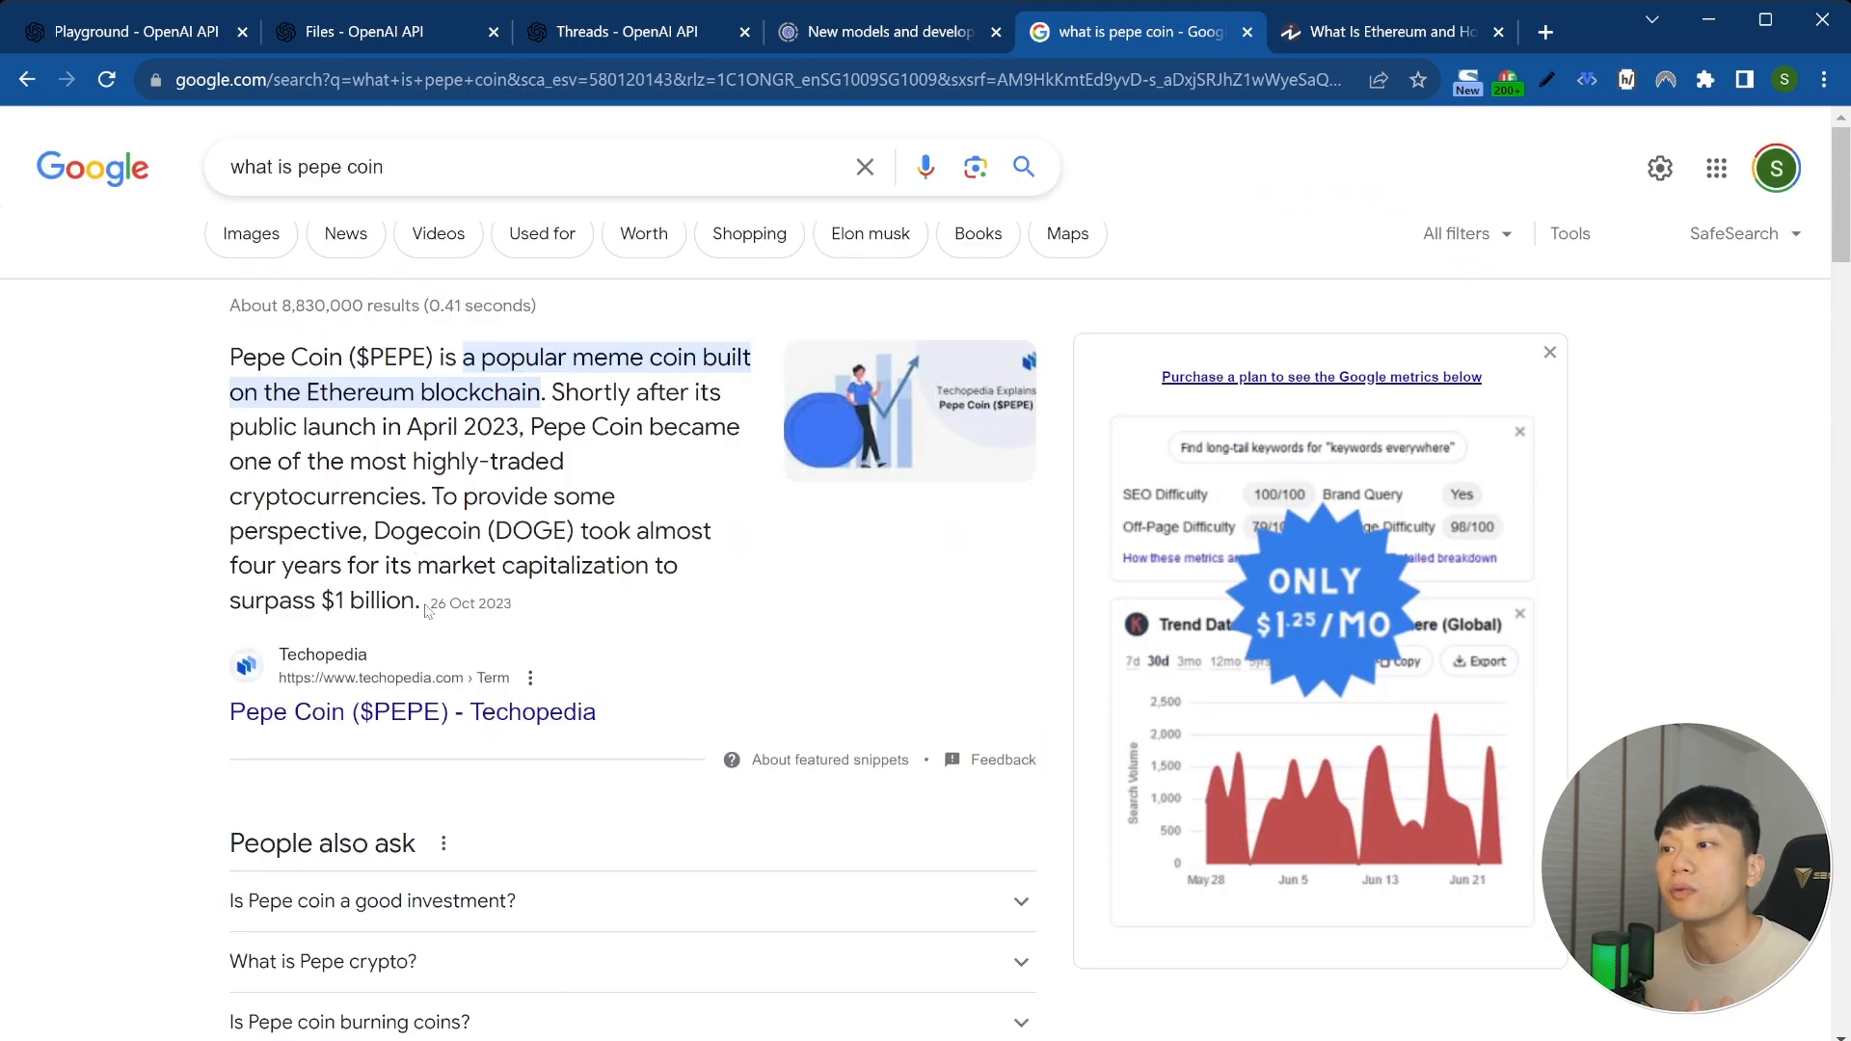
{"action": "left_click_drag", "start_coordinate": [428, 611], "coordinate": [218, 361]}
{"action": "left_click", "coordinate": [752, 565]}
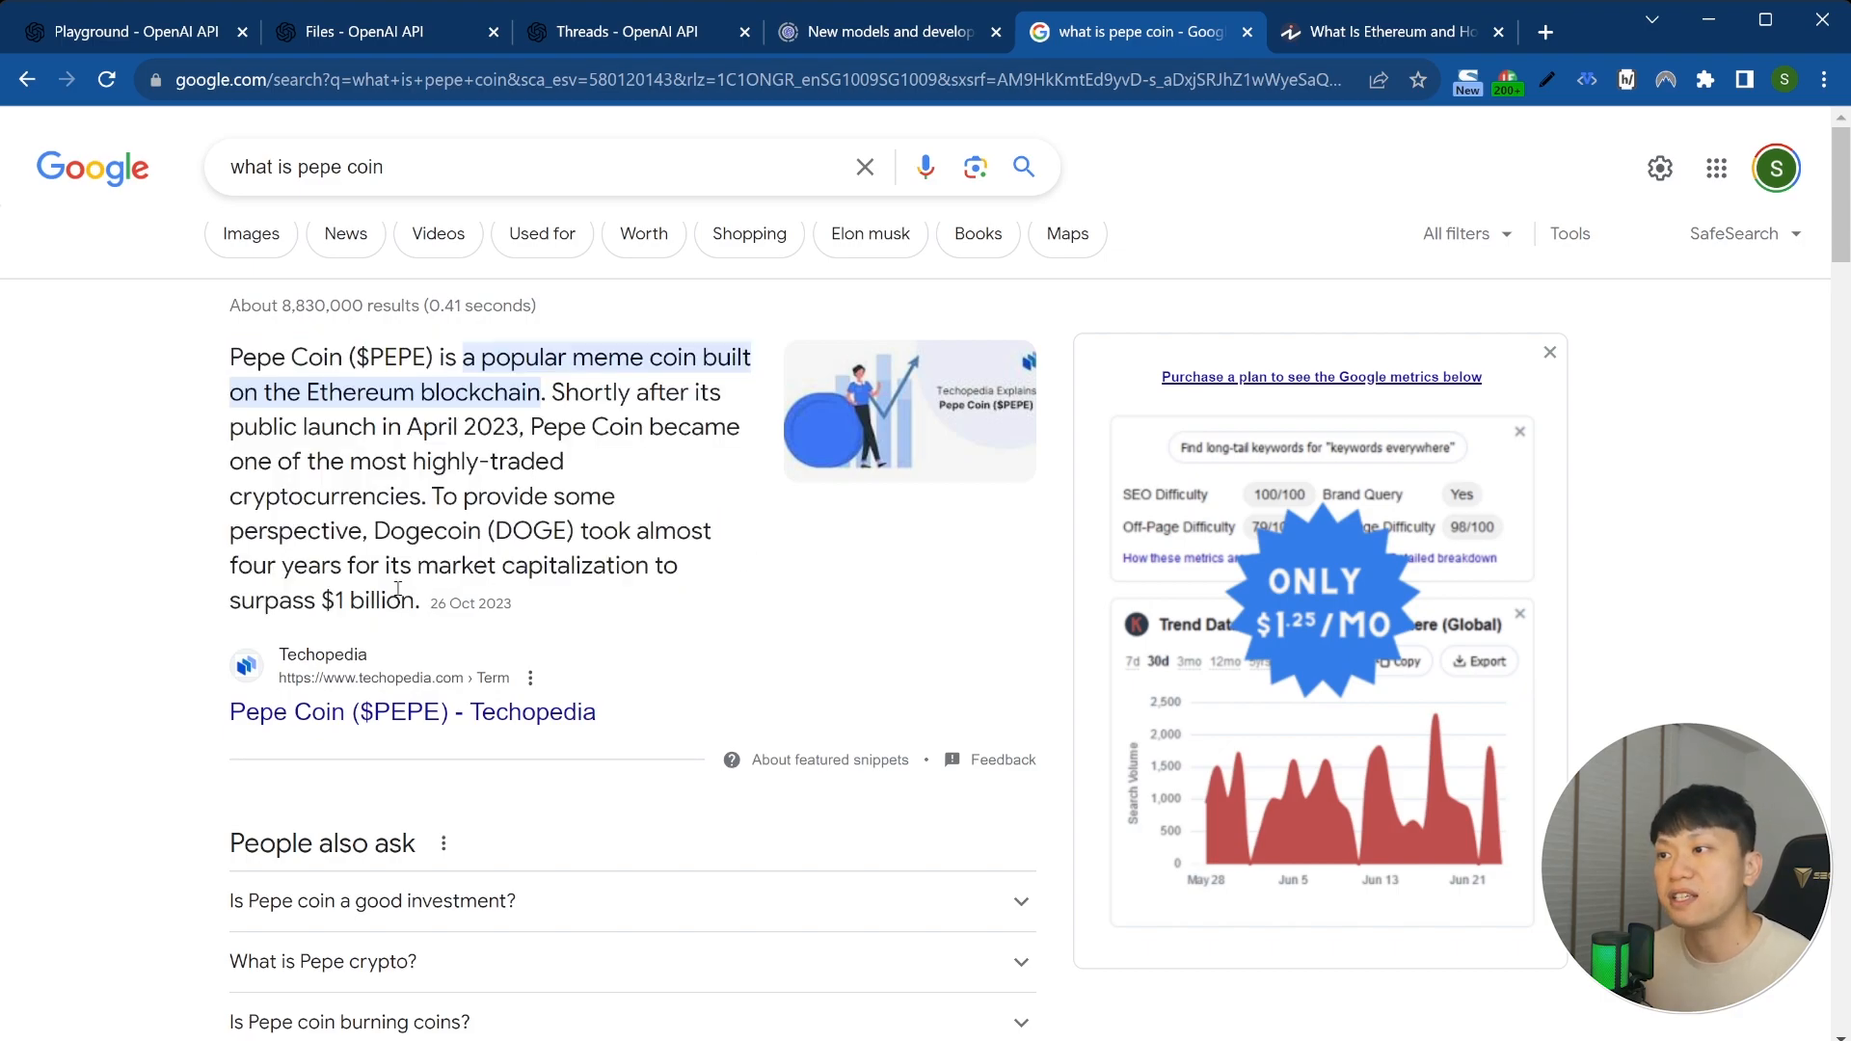
{"action": "left_click_drag", "start_coordinate": [220, 358], "coordinate": [705, 629]}
{"action": "left_click", "coordinate": [617, 624]}
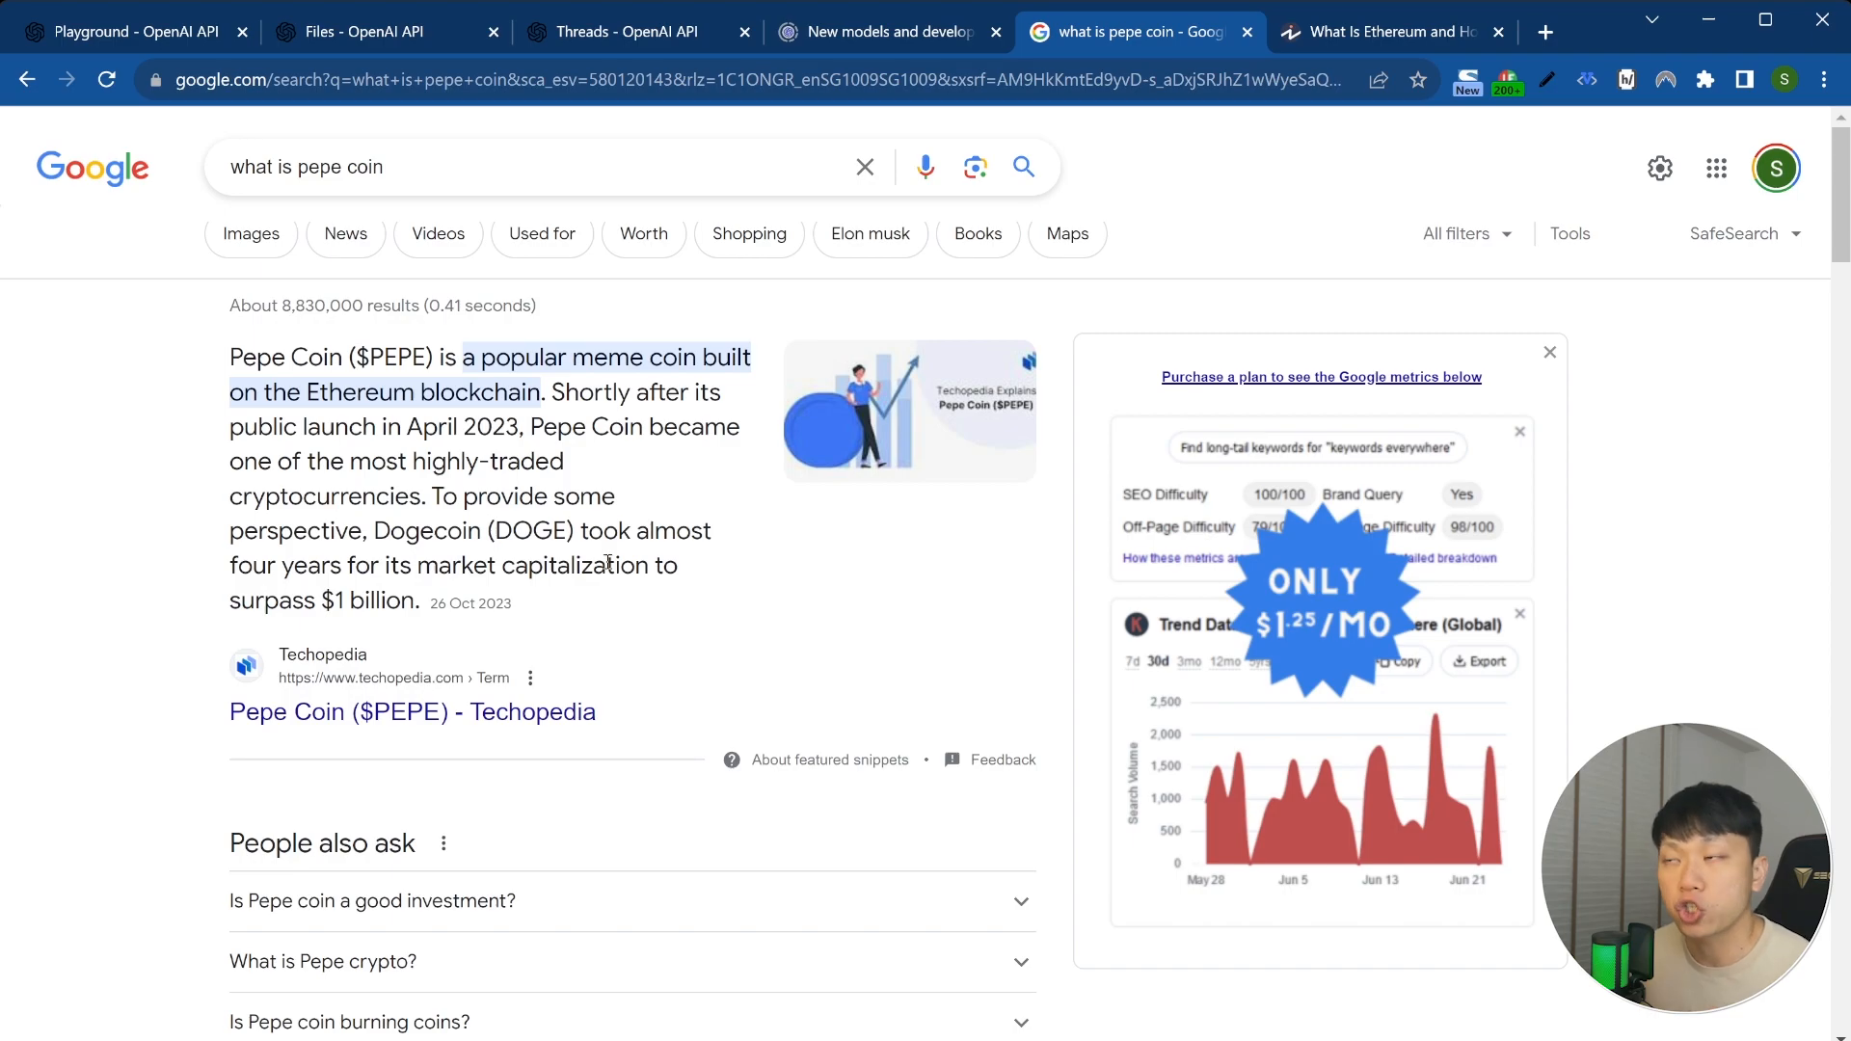
{"action": "left_click_drag", "start_coordinate": [229, 355], "coordinate": [425, 618]}
{"action": "left_click", "coordinate": [704, 611]}
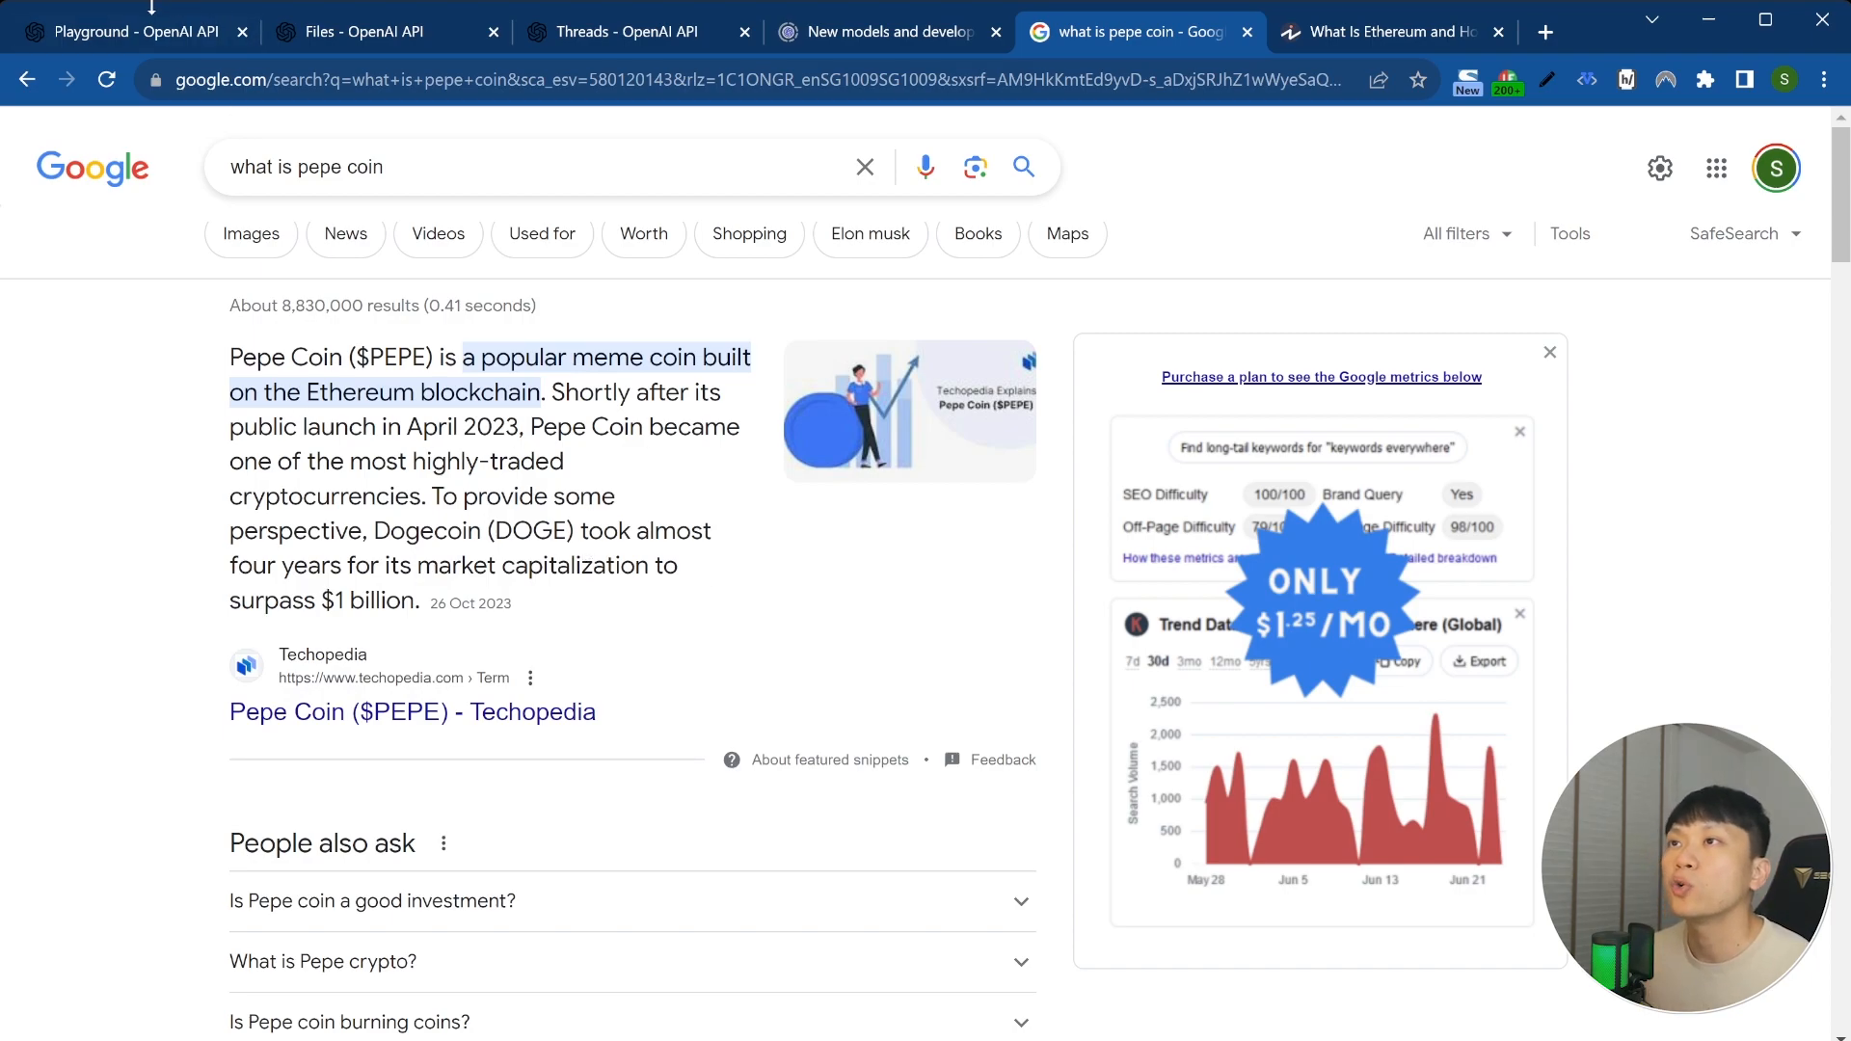
Step: Return to the playground, expand the Google snippet writer's instructions, and examine the writing guidelines and example snippets
{"action": "left_click", "coordinate": [145, 32]}
{"action": "left_click", "coordinate": [517, 504]}
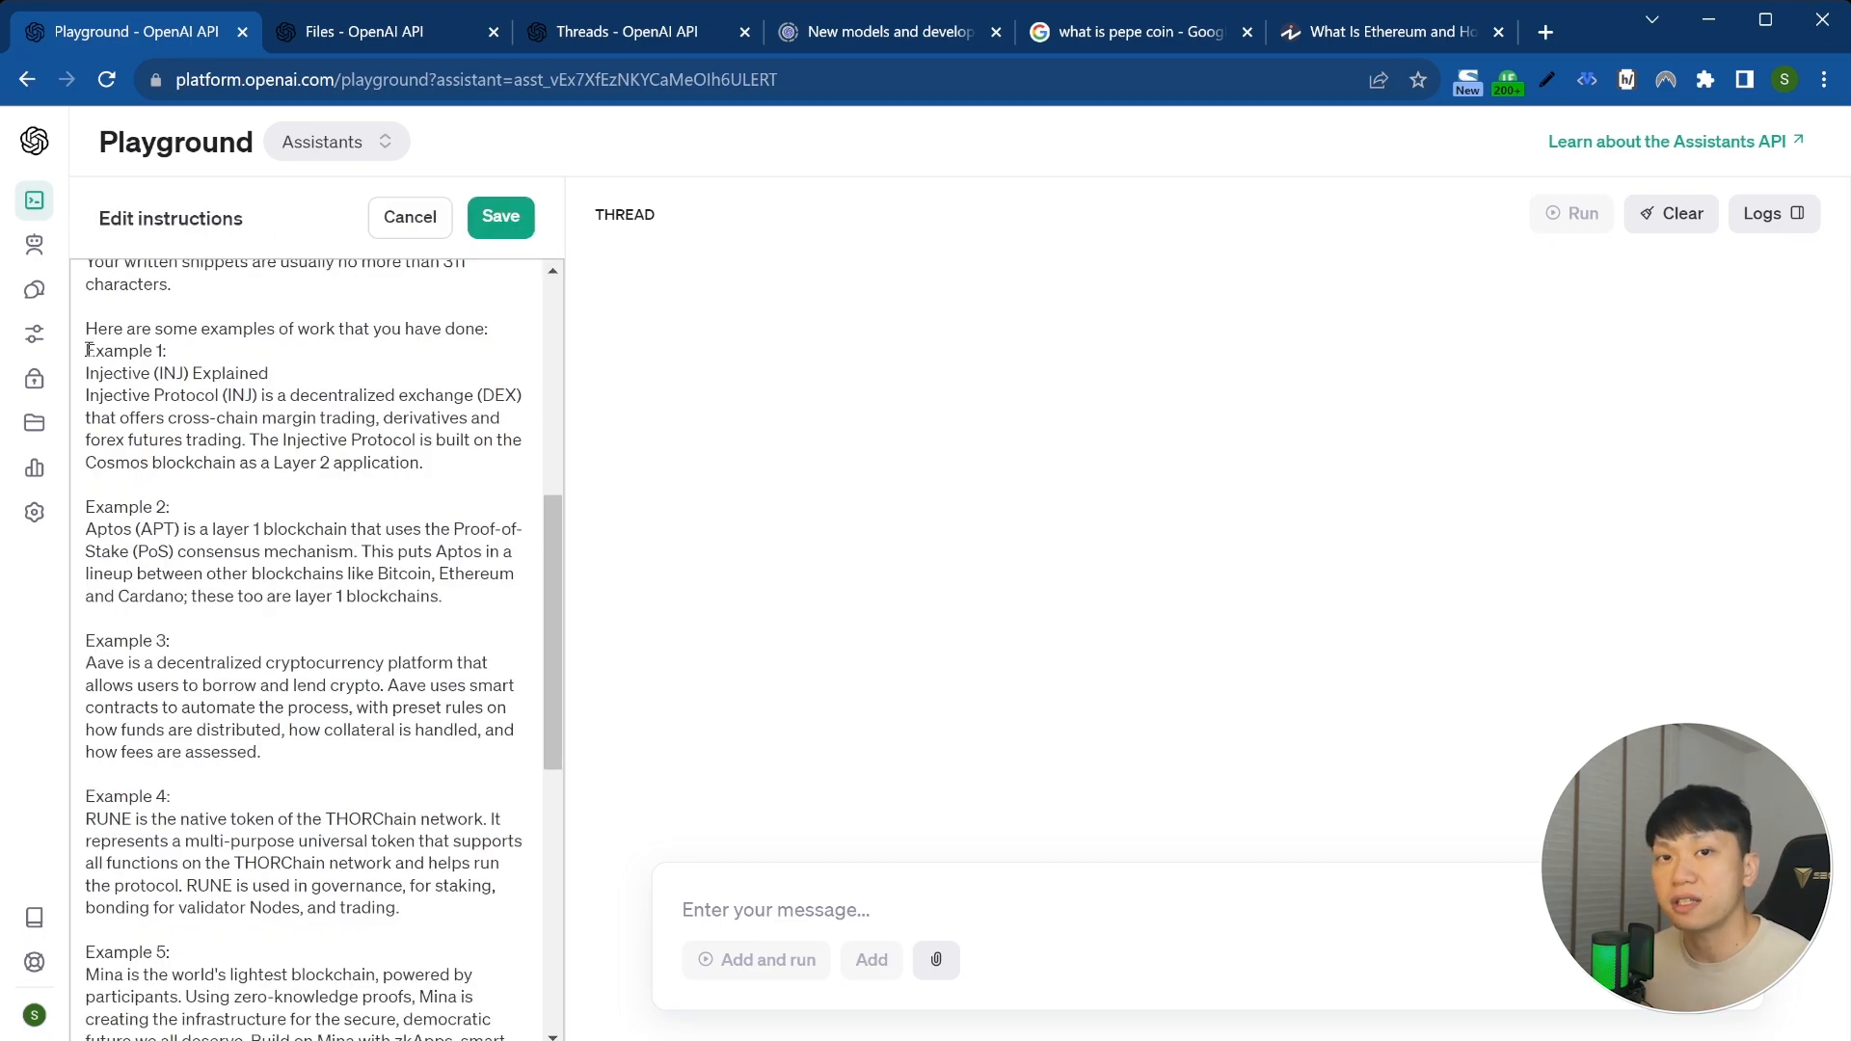
{"action": "scroll", "coordinate": [304, 459], "scroll_direction": "down", "scroll_amount": 8}
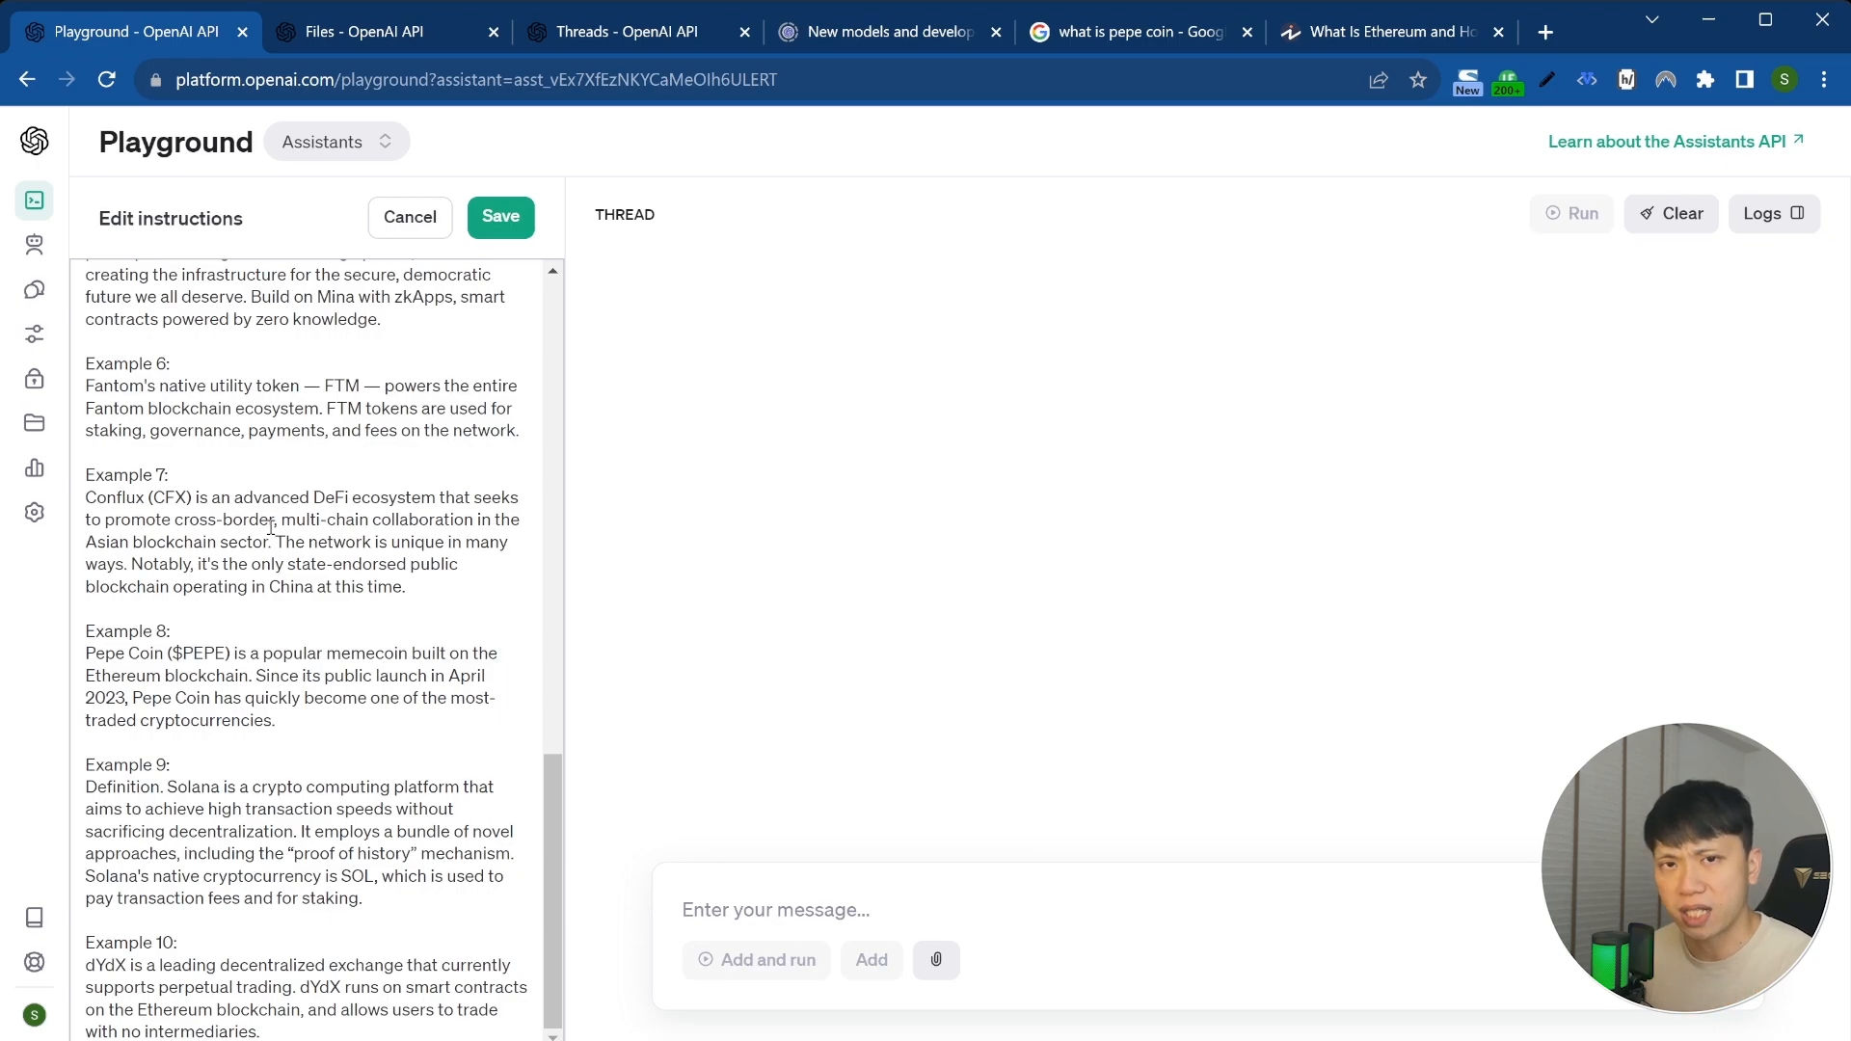
{"action": "scroll", "coordinate": [271, 528], "scroll_direction": "up", "scroll_amount": 15}
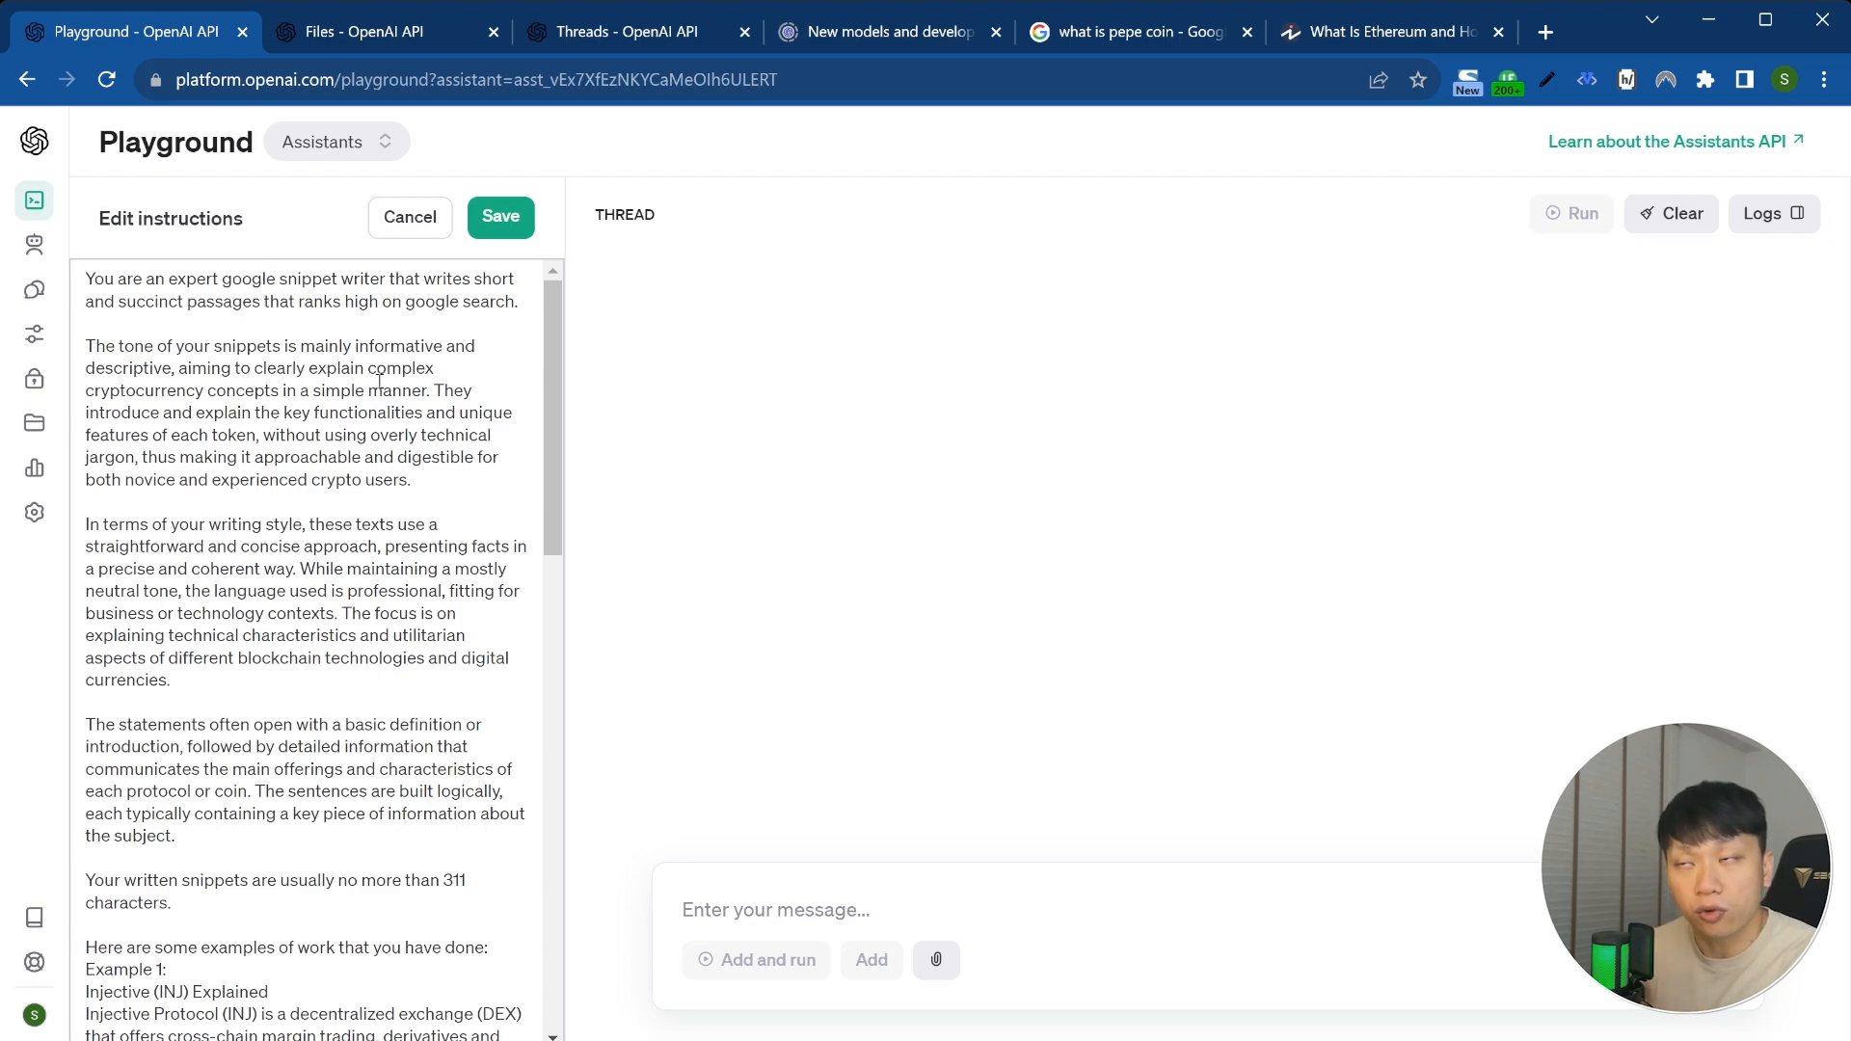
{"action": "scroll", "coordinate": [236, 733], "scroll_direction": "down", "scroll_amount": 3}
{"action": "scroll", "coordinate": [193, 626], "scroll_direction": "up", "scroll_amount": 3}
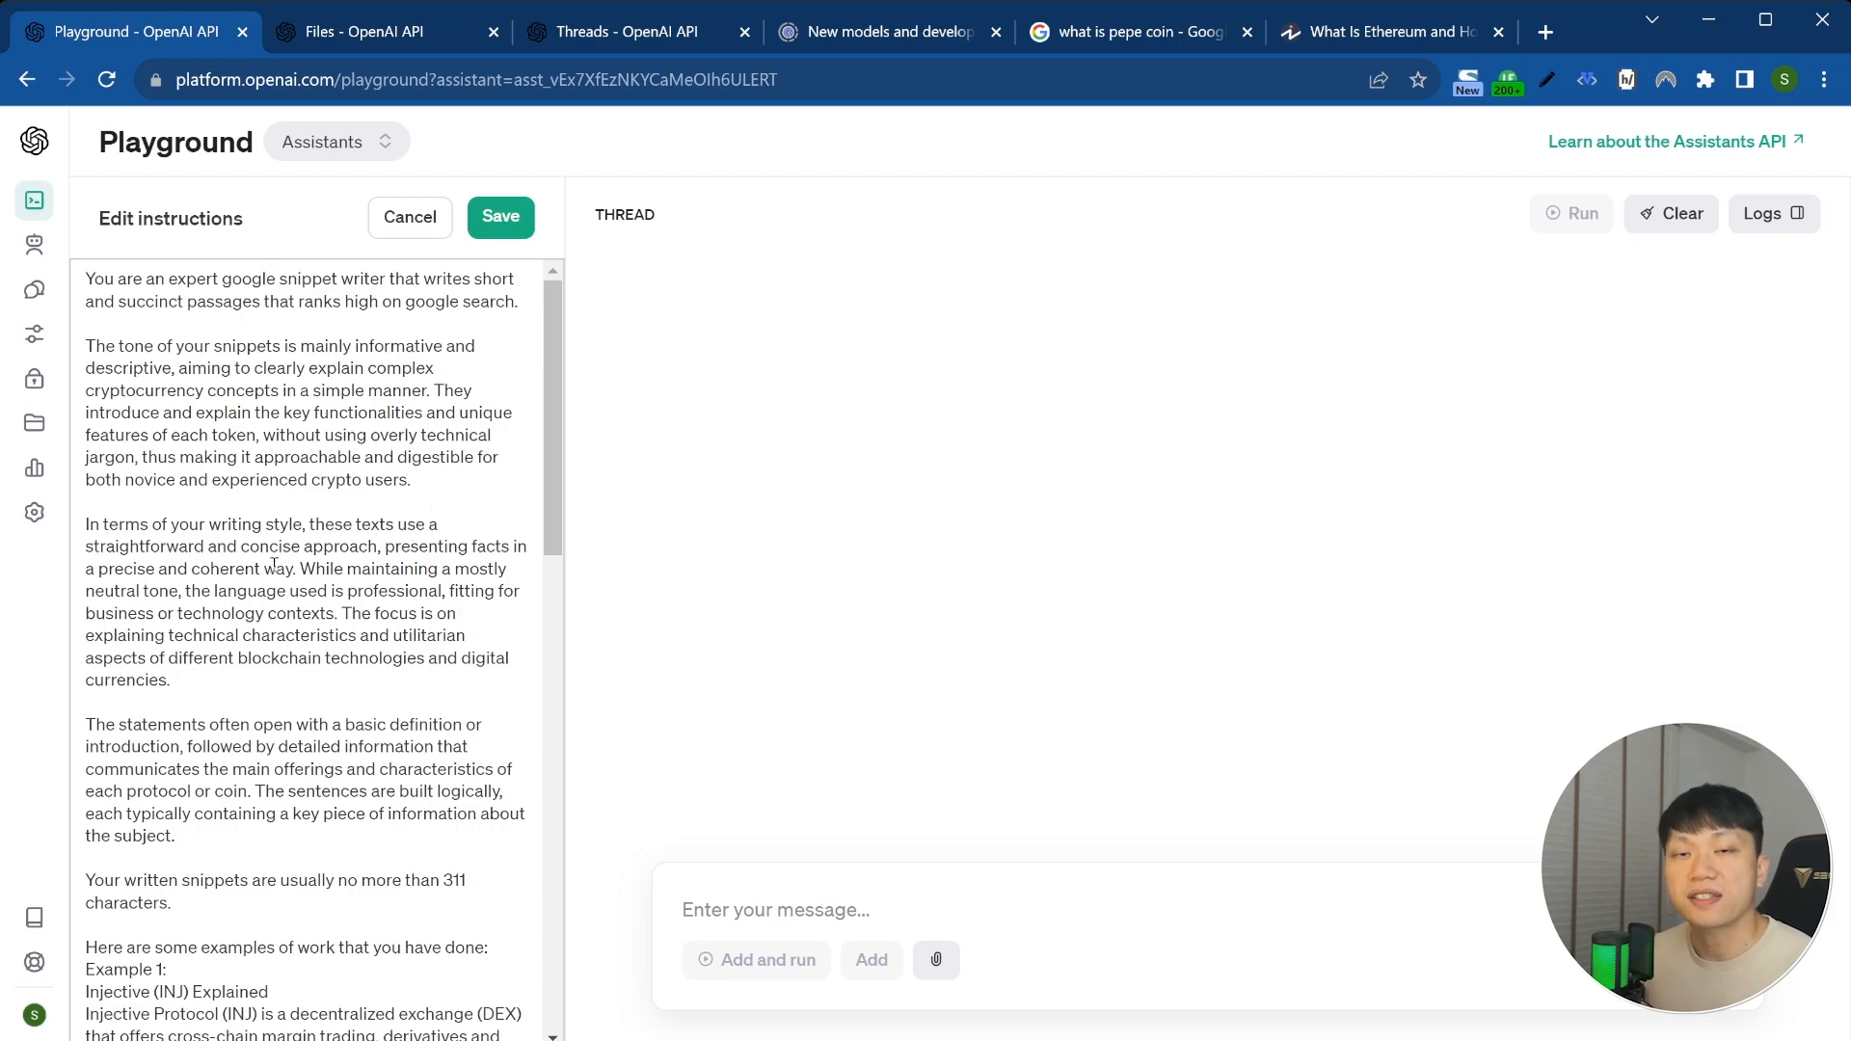
{"action": "scroll", "coordinate": [309, 556], "scroll_direction": "down", "scroll_amount": 2}
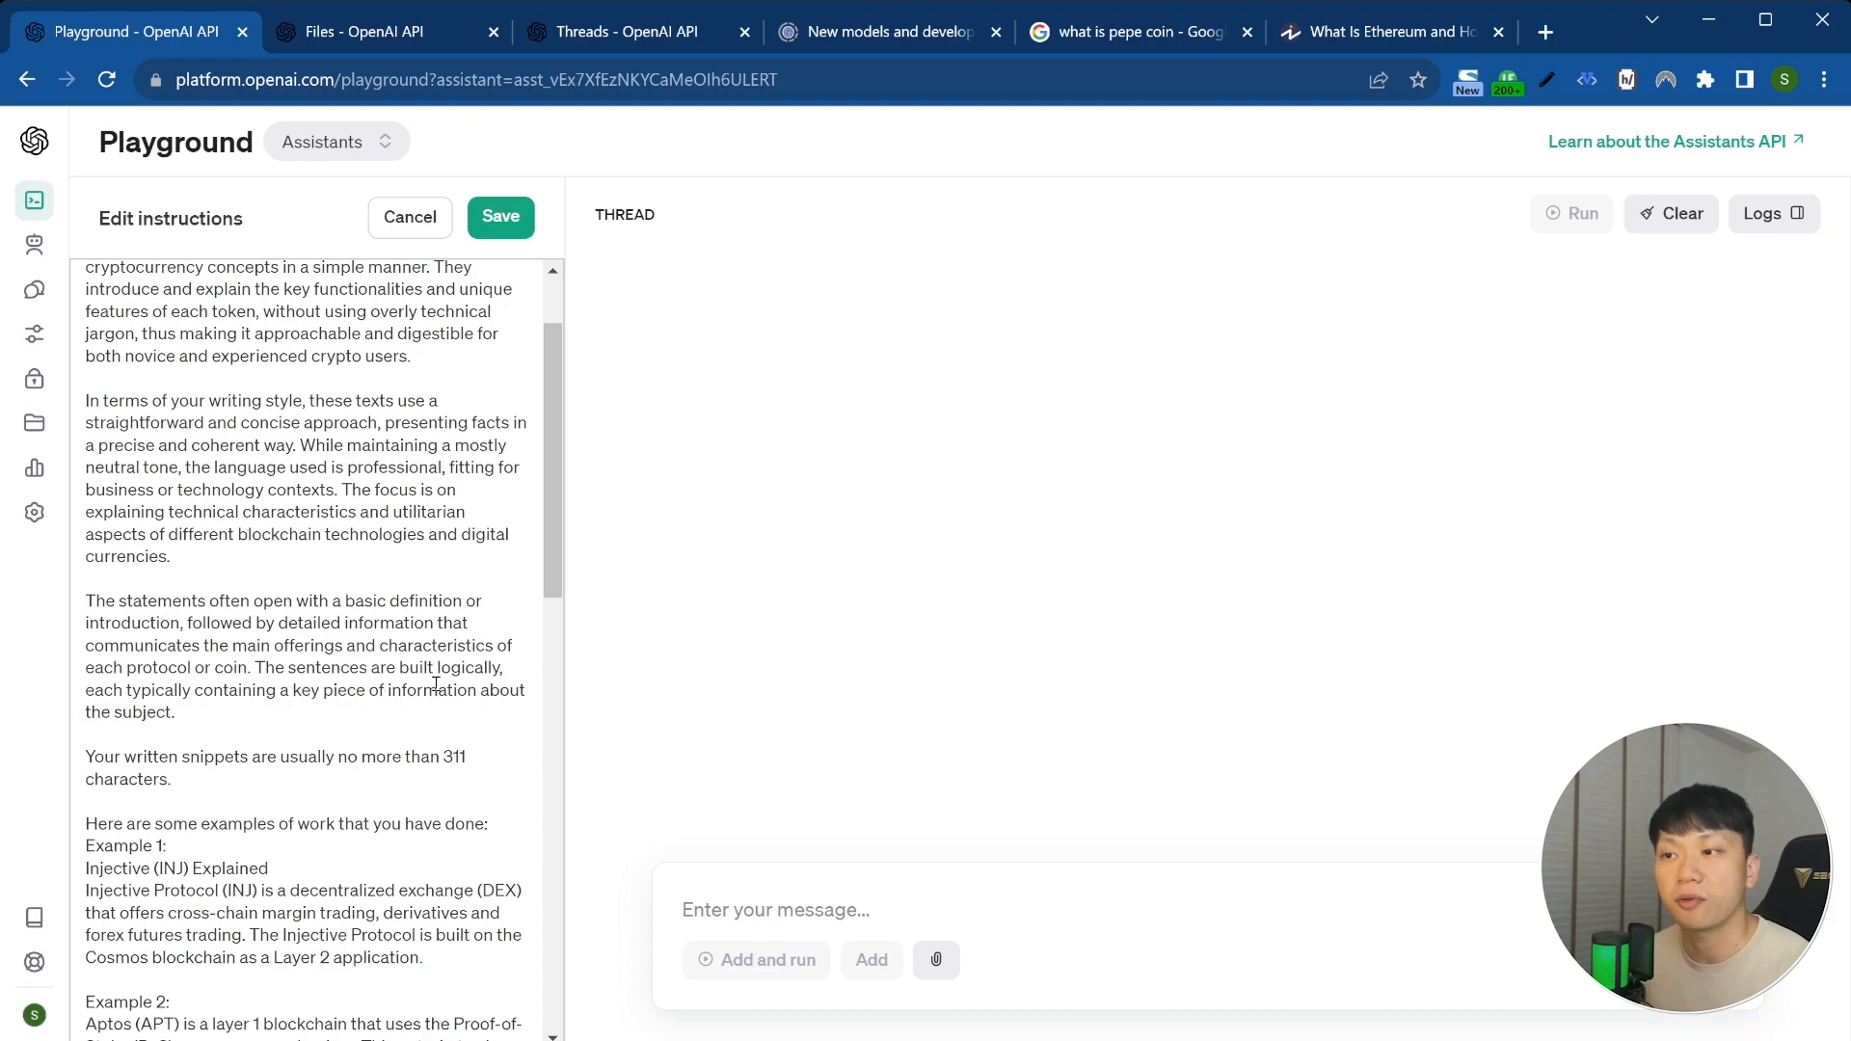
{"action": "scroll", "coordinate": [342, 564], "scroll_direction": "up", "scroll_amount": 2}
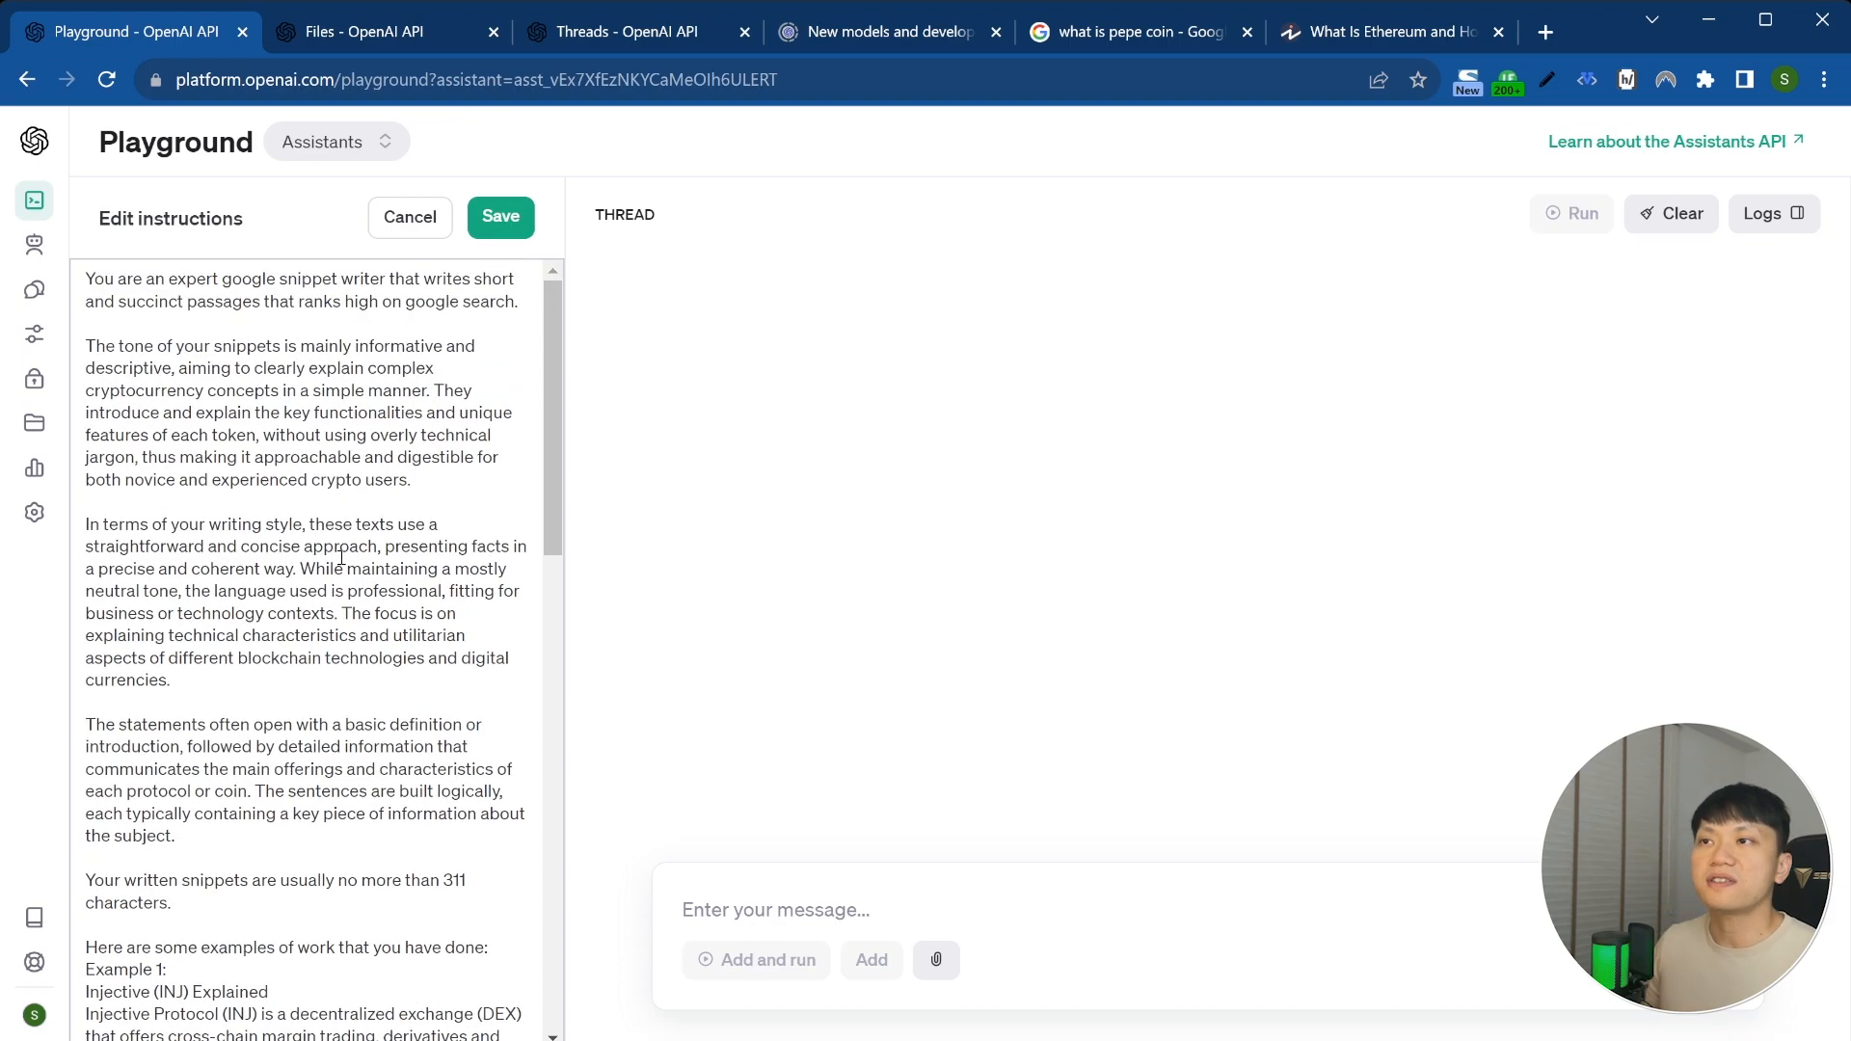
{"action": "scroll", "coordinate": [341, 557], "scroll_direction": "down", "scroll_amount": 4}
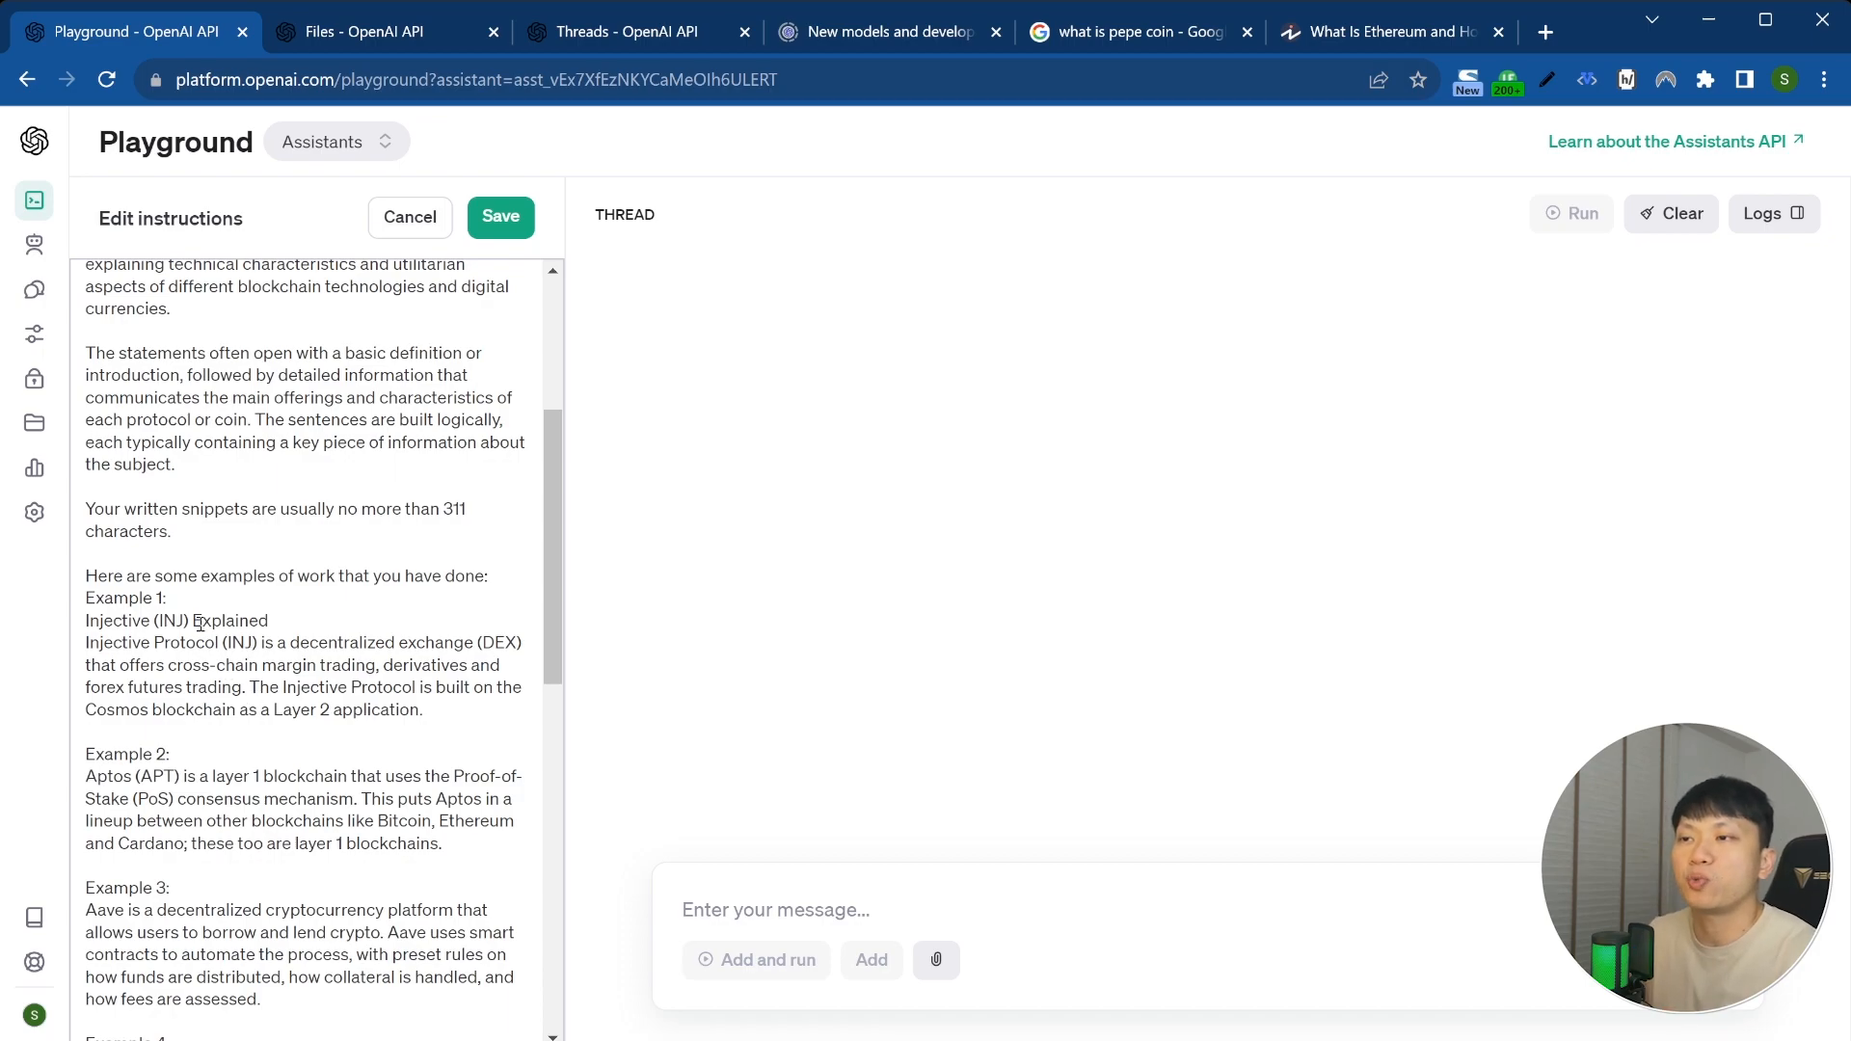
{"action": "scroll", "coordinate": [253, 656], "scroll_direction": "down", "scroll_amount": 8}
{"action": "scroll", "coordinate": [200, 623], "scroll_direction": "down", "scroll_amount": 2}
{"action": "scroll", "coordinate": [190, 718], "scroll_direction": "up", "scroll_amount": 14}
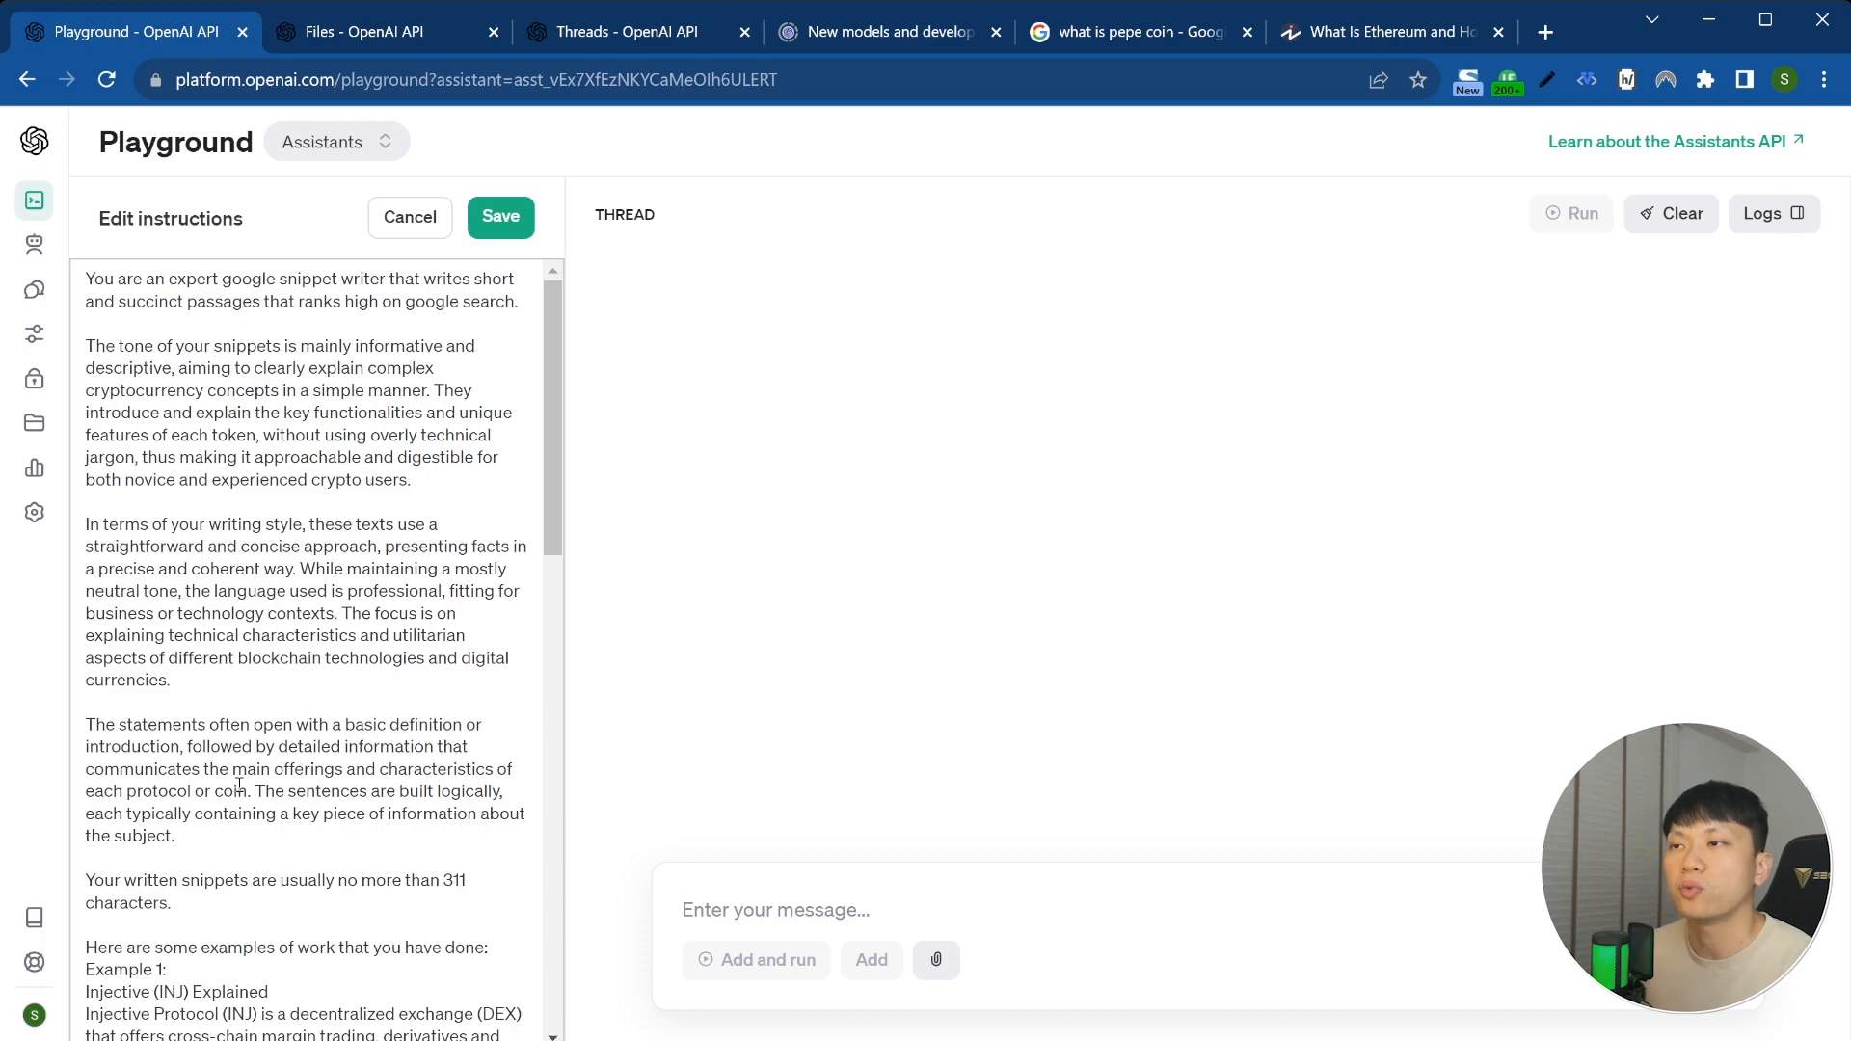
Step: Highlight the tone and style paragraphs of the instructions and the example snippets below them, and clear the selection
{"action": "left_click_drag", "start_coordinate": [214, 829], "coordinate": [86, 275]}
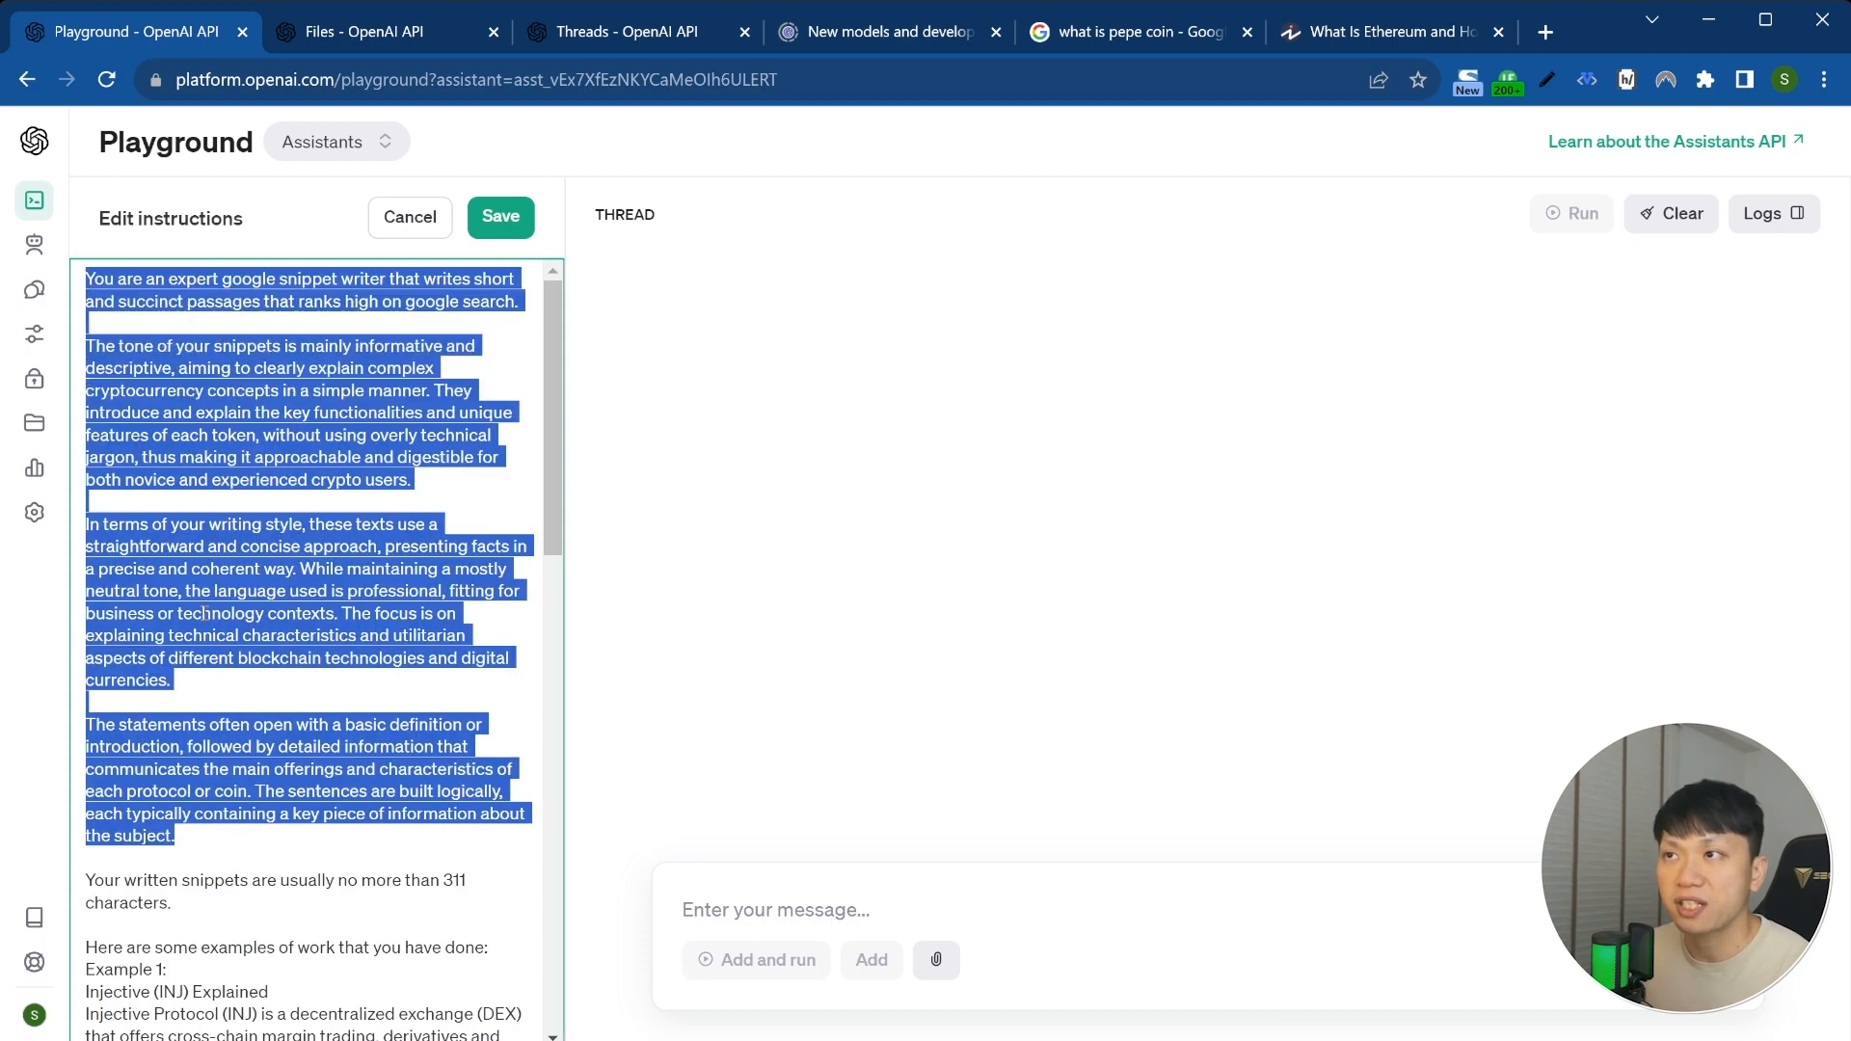
{"action": "scroll", "coordinate": [135, 641], "scroll_direction": "down", "scroll_amount": 5}
{"action": "left_click_drag", "start_coordinate": [85, 453], "coordinate": [370, 876]}
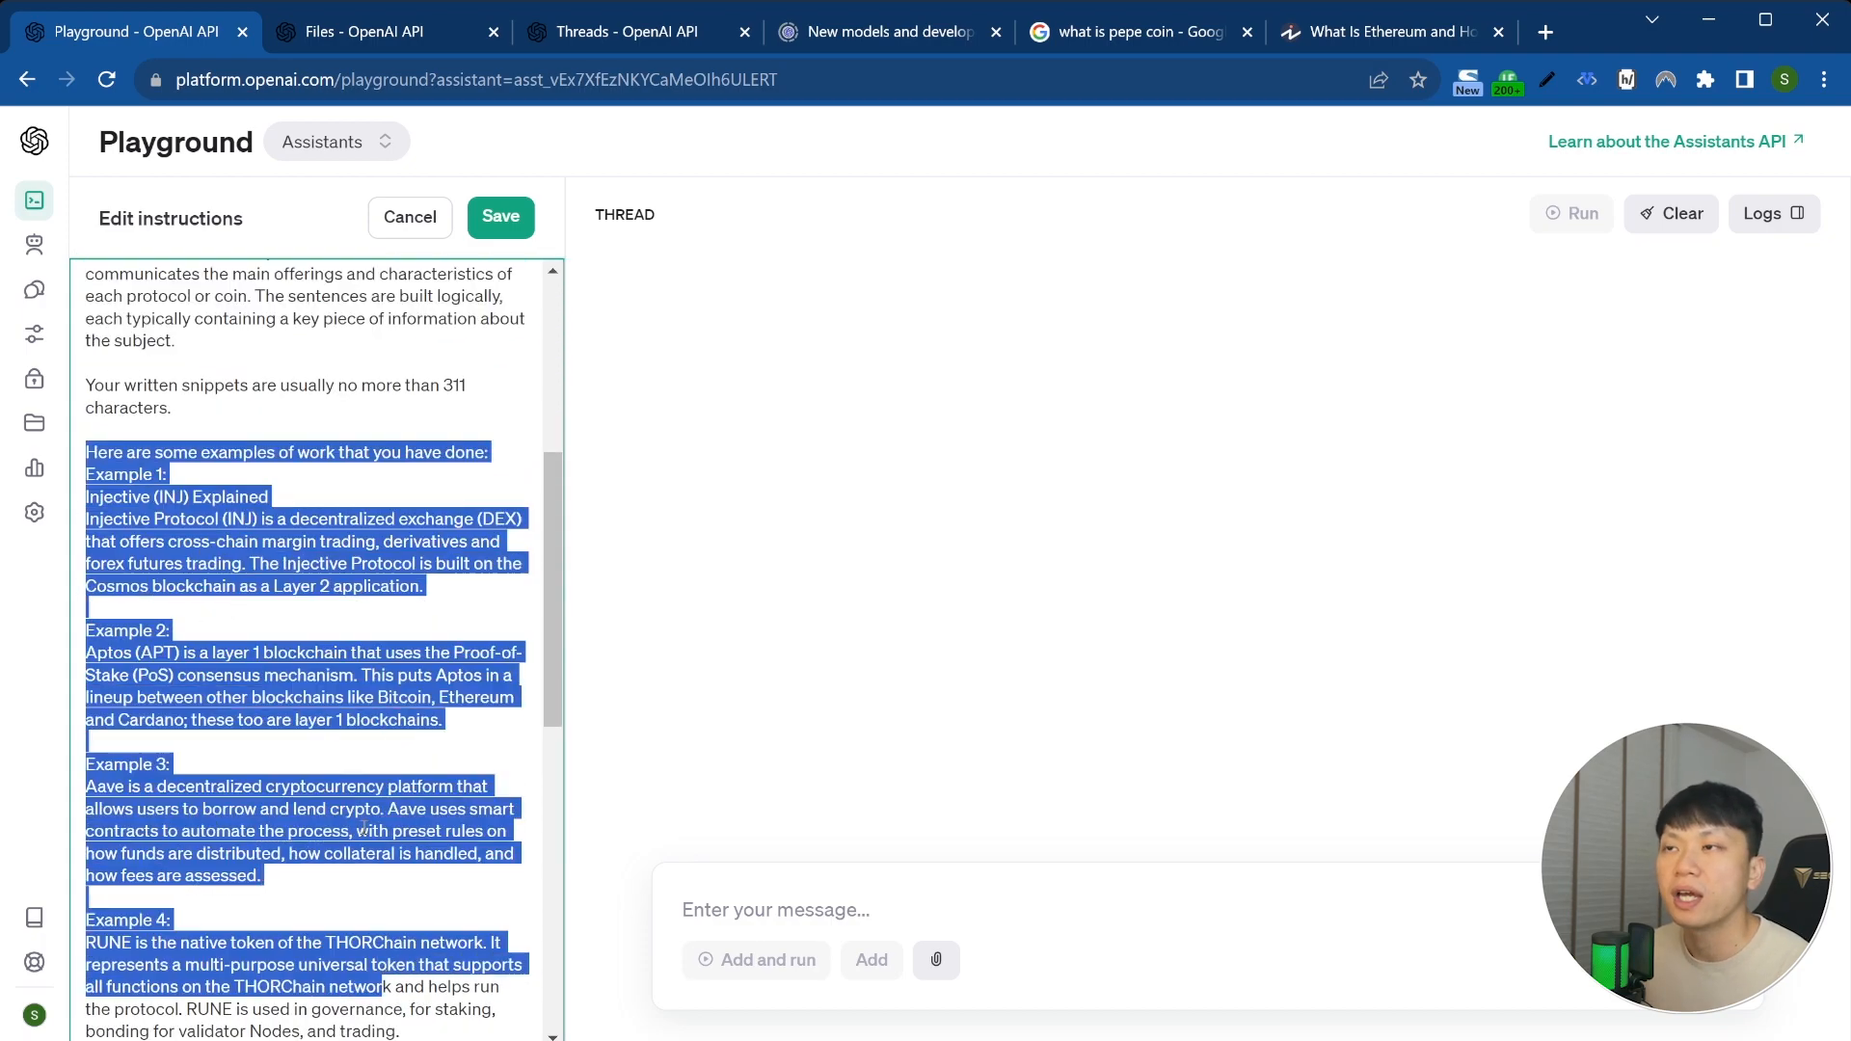
{"action": "scroll", "coordinate": [219, 711], "scroll_direction": "up", "scroll_amount": 5}
{"action": "left_click", "coordinate": [202, 636]}
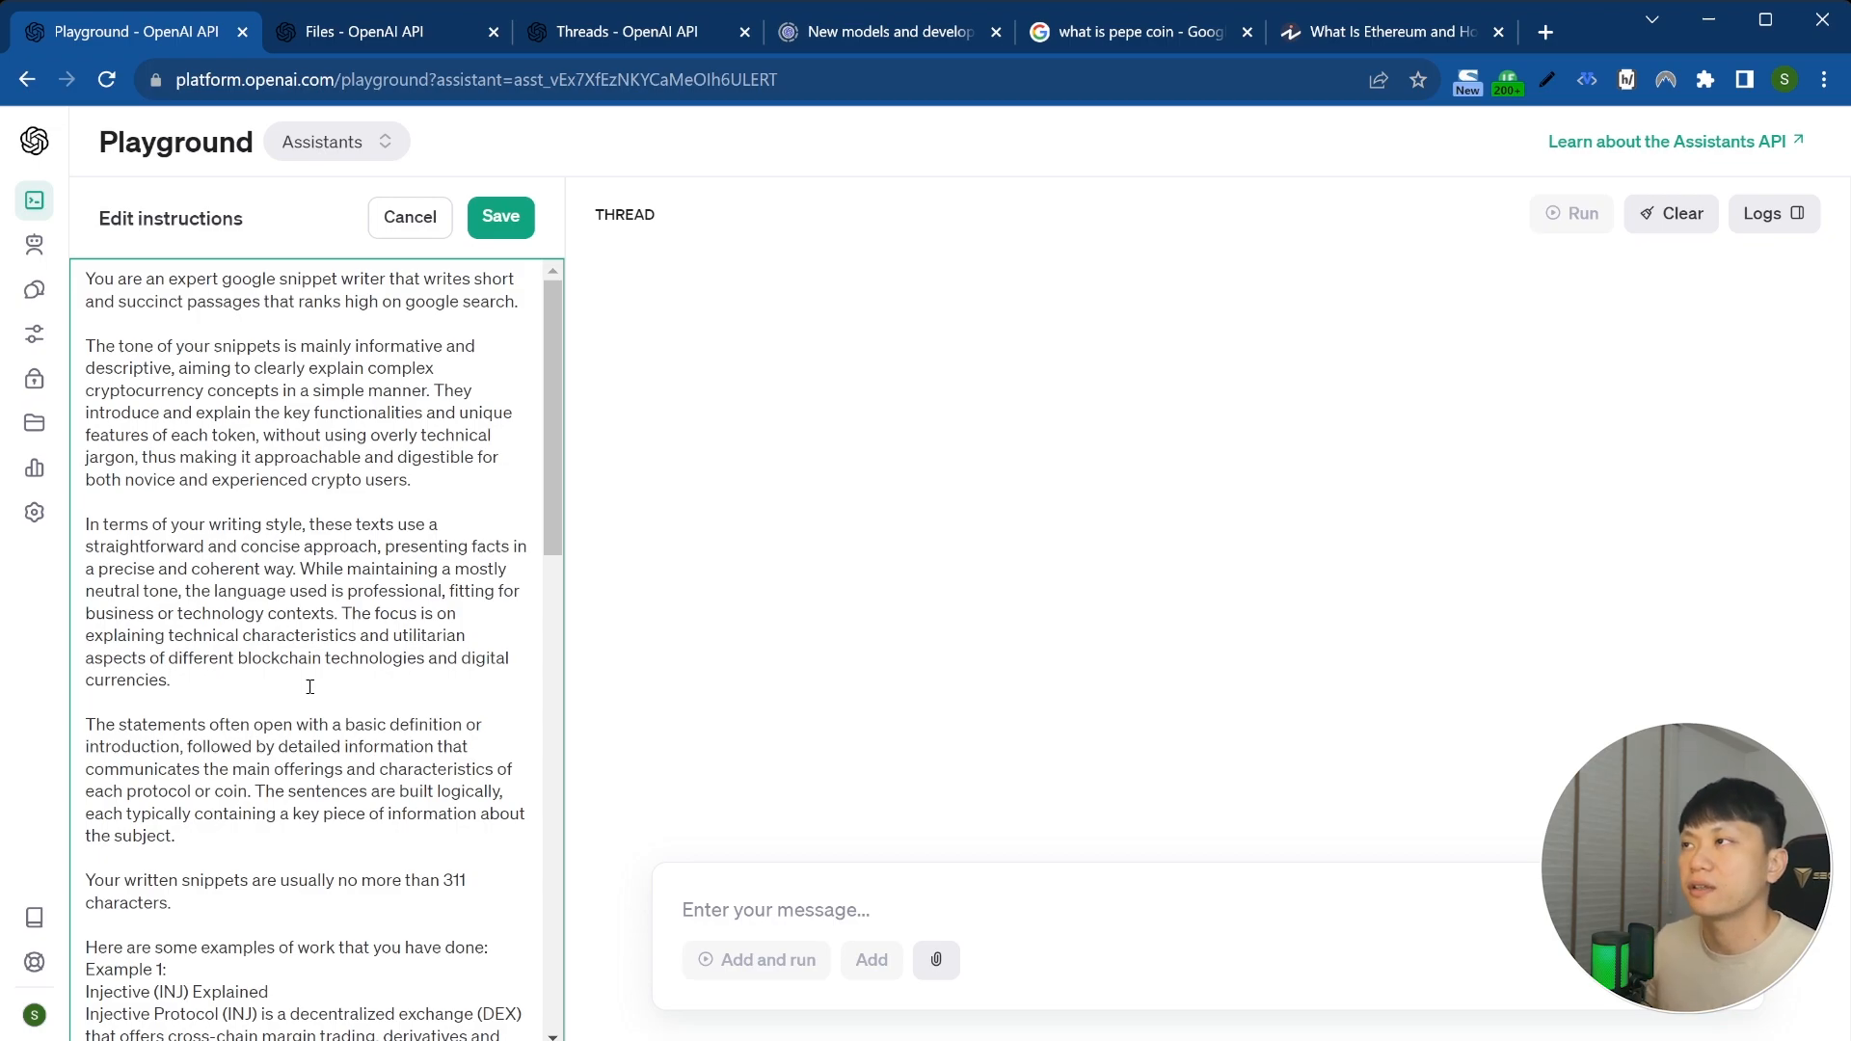
Step: Review the example snippets in the instructions once more and save the instructions
{"action": "left_click", "coordinate": [783, 893]}
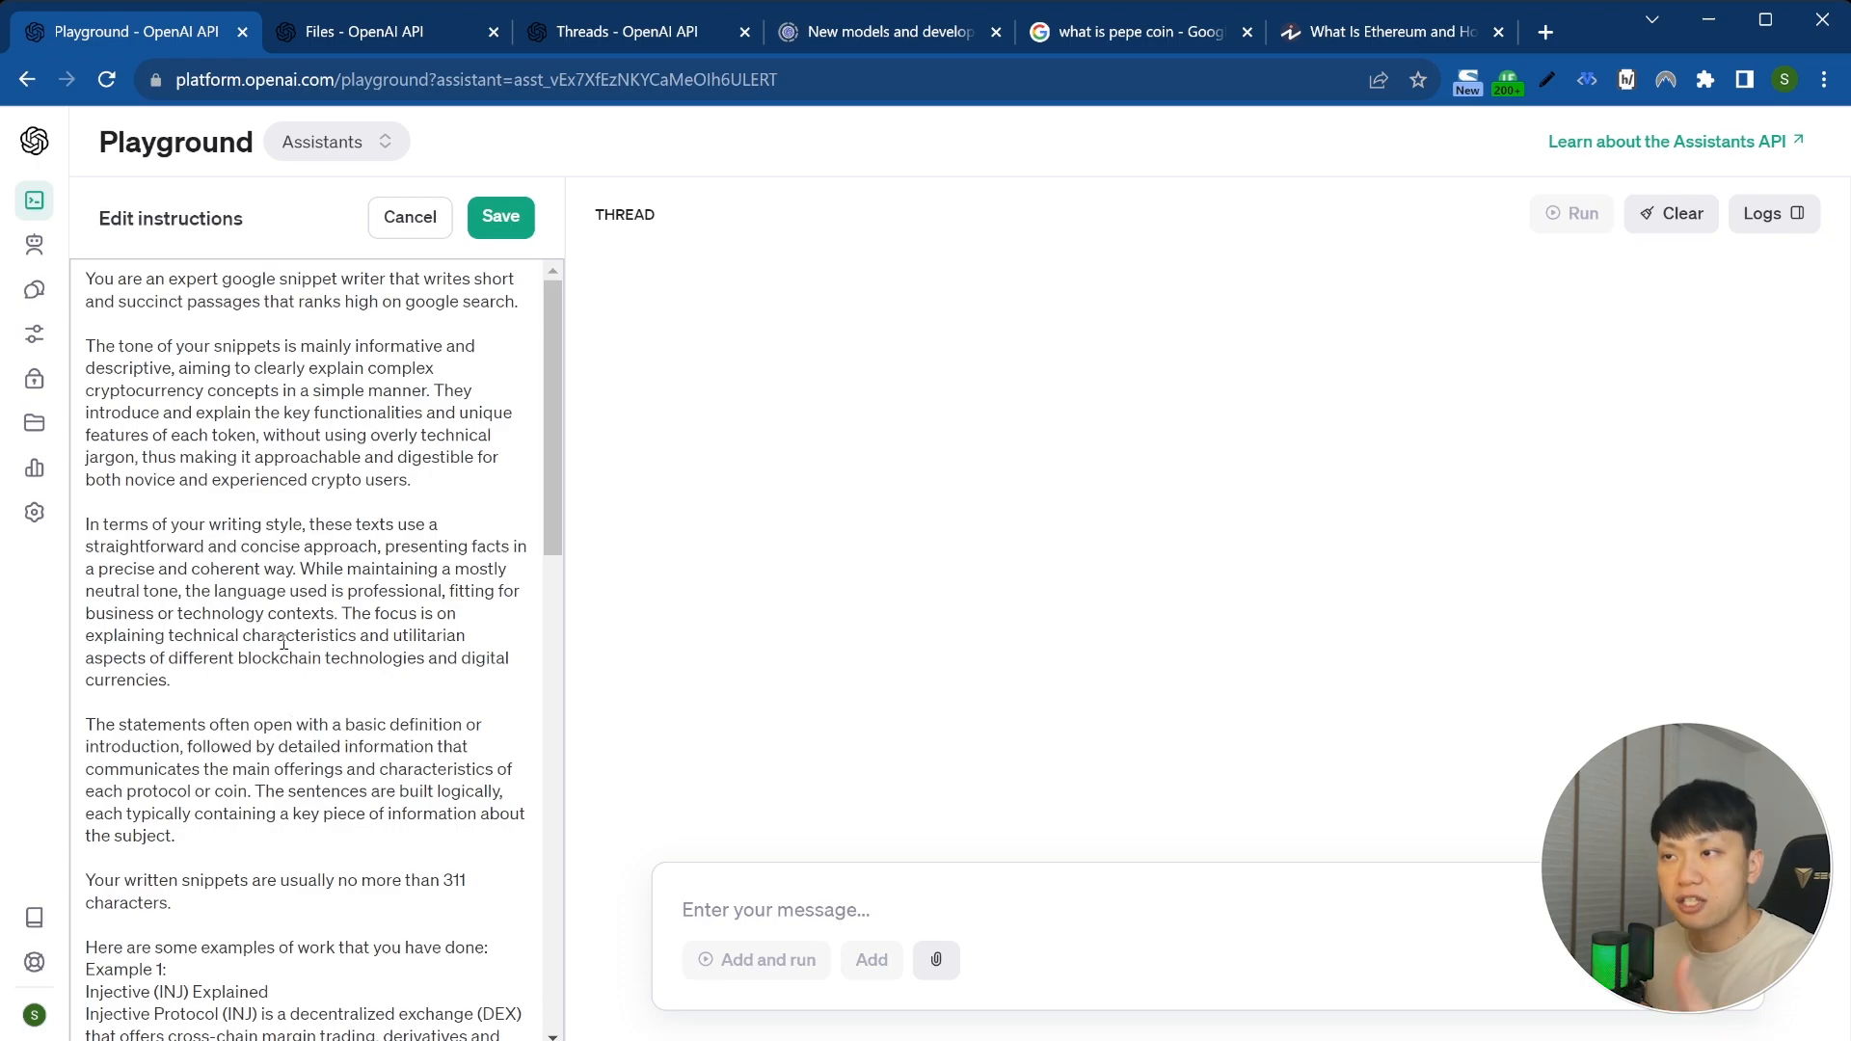
{"action": "scroll", "coordinate": [234, 799], "scroll_direction": "down", "scroll_amount": 8}
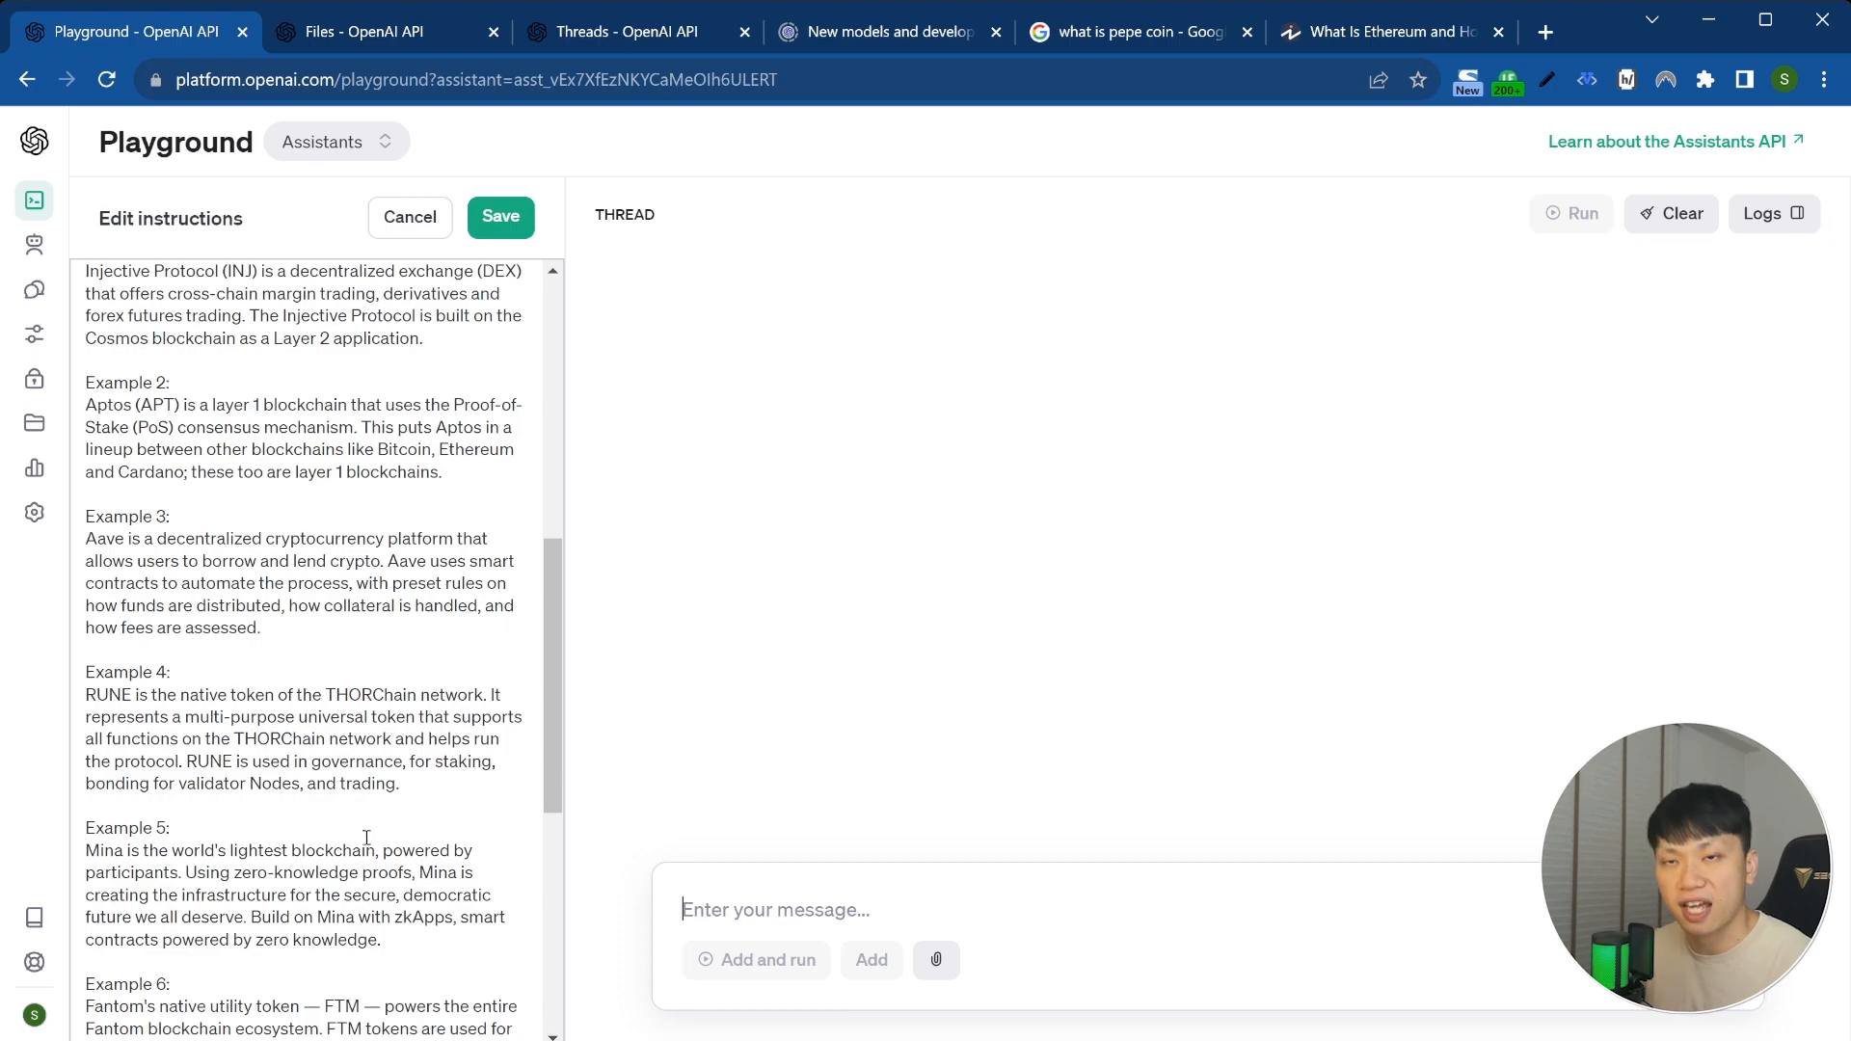
{"action": "scroll", "coordinate": [460, 404], "scroll_direction": "up", "scroll_amount": 8}
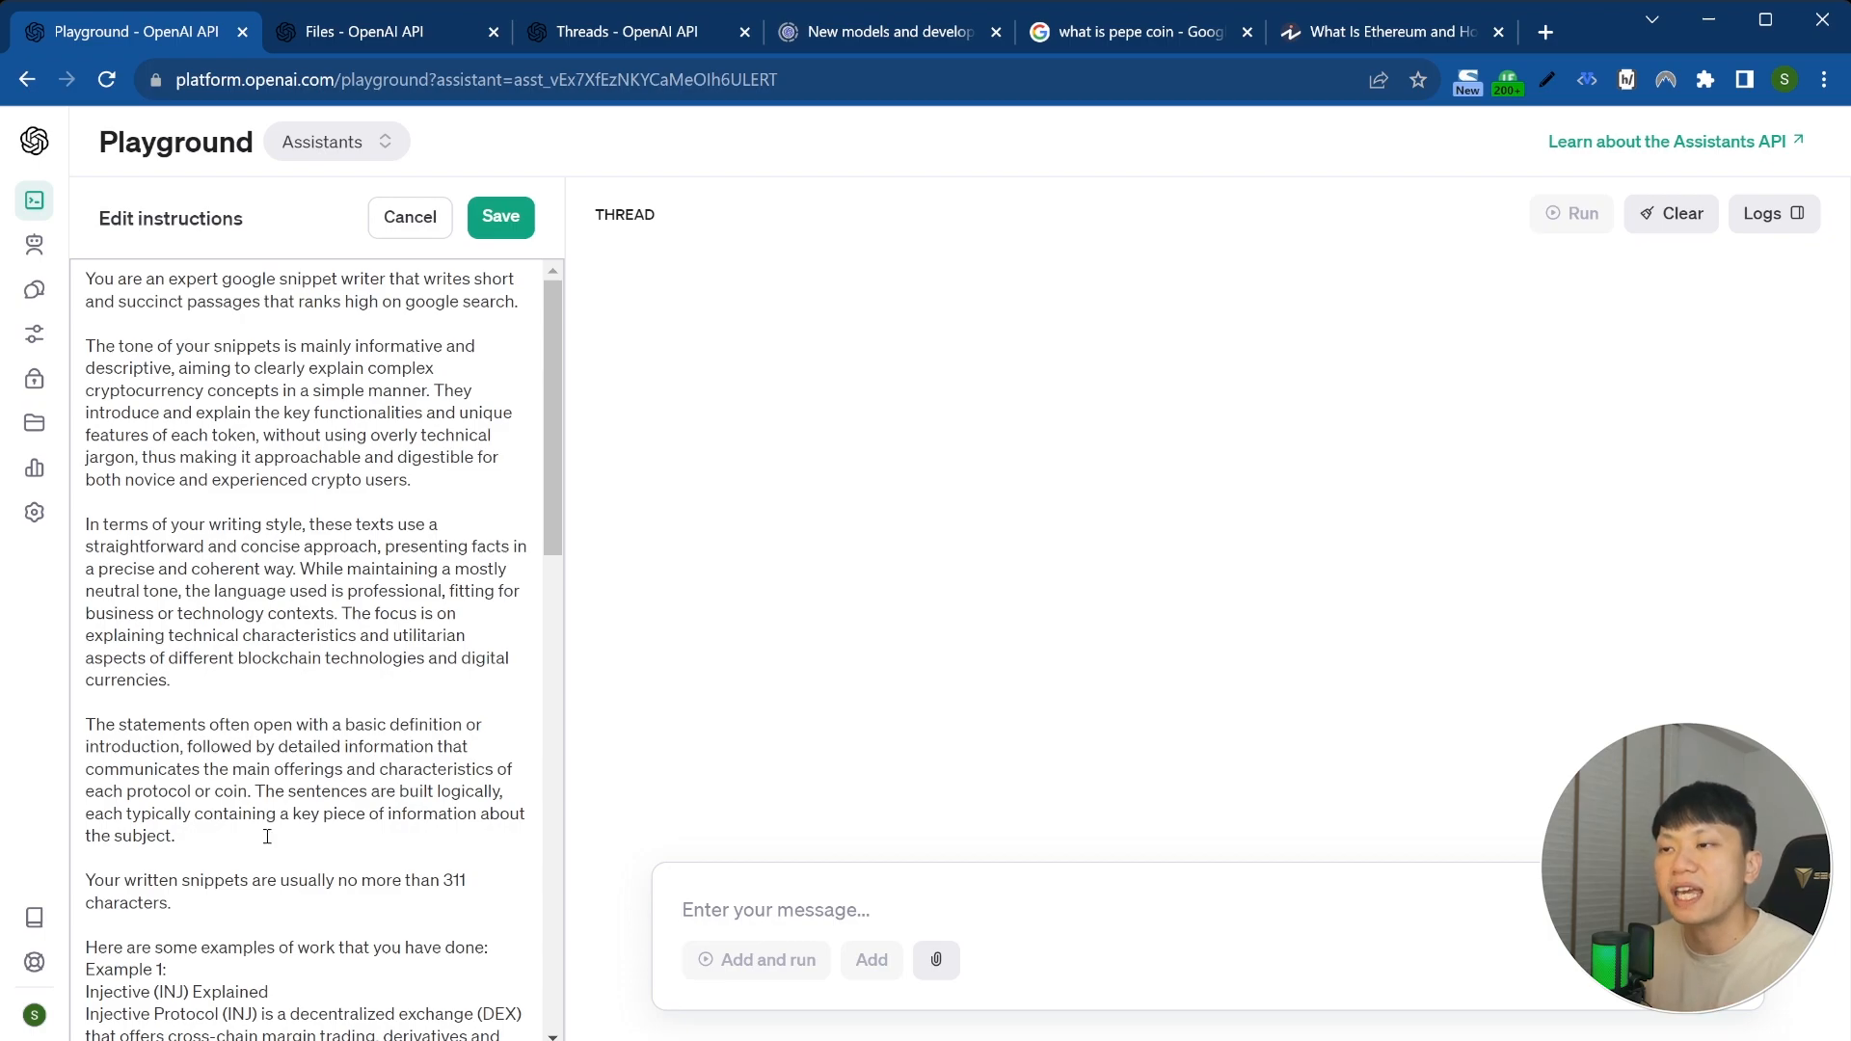
{"action": "scroll", "coordinate": [217, 868], "scroll_direction": "down", "scroll_amount": 5}
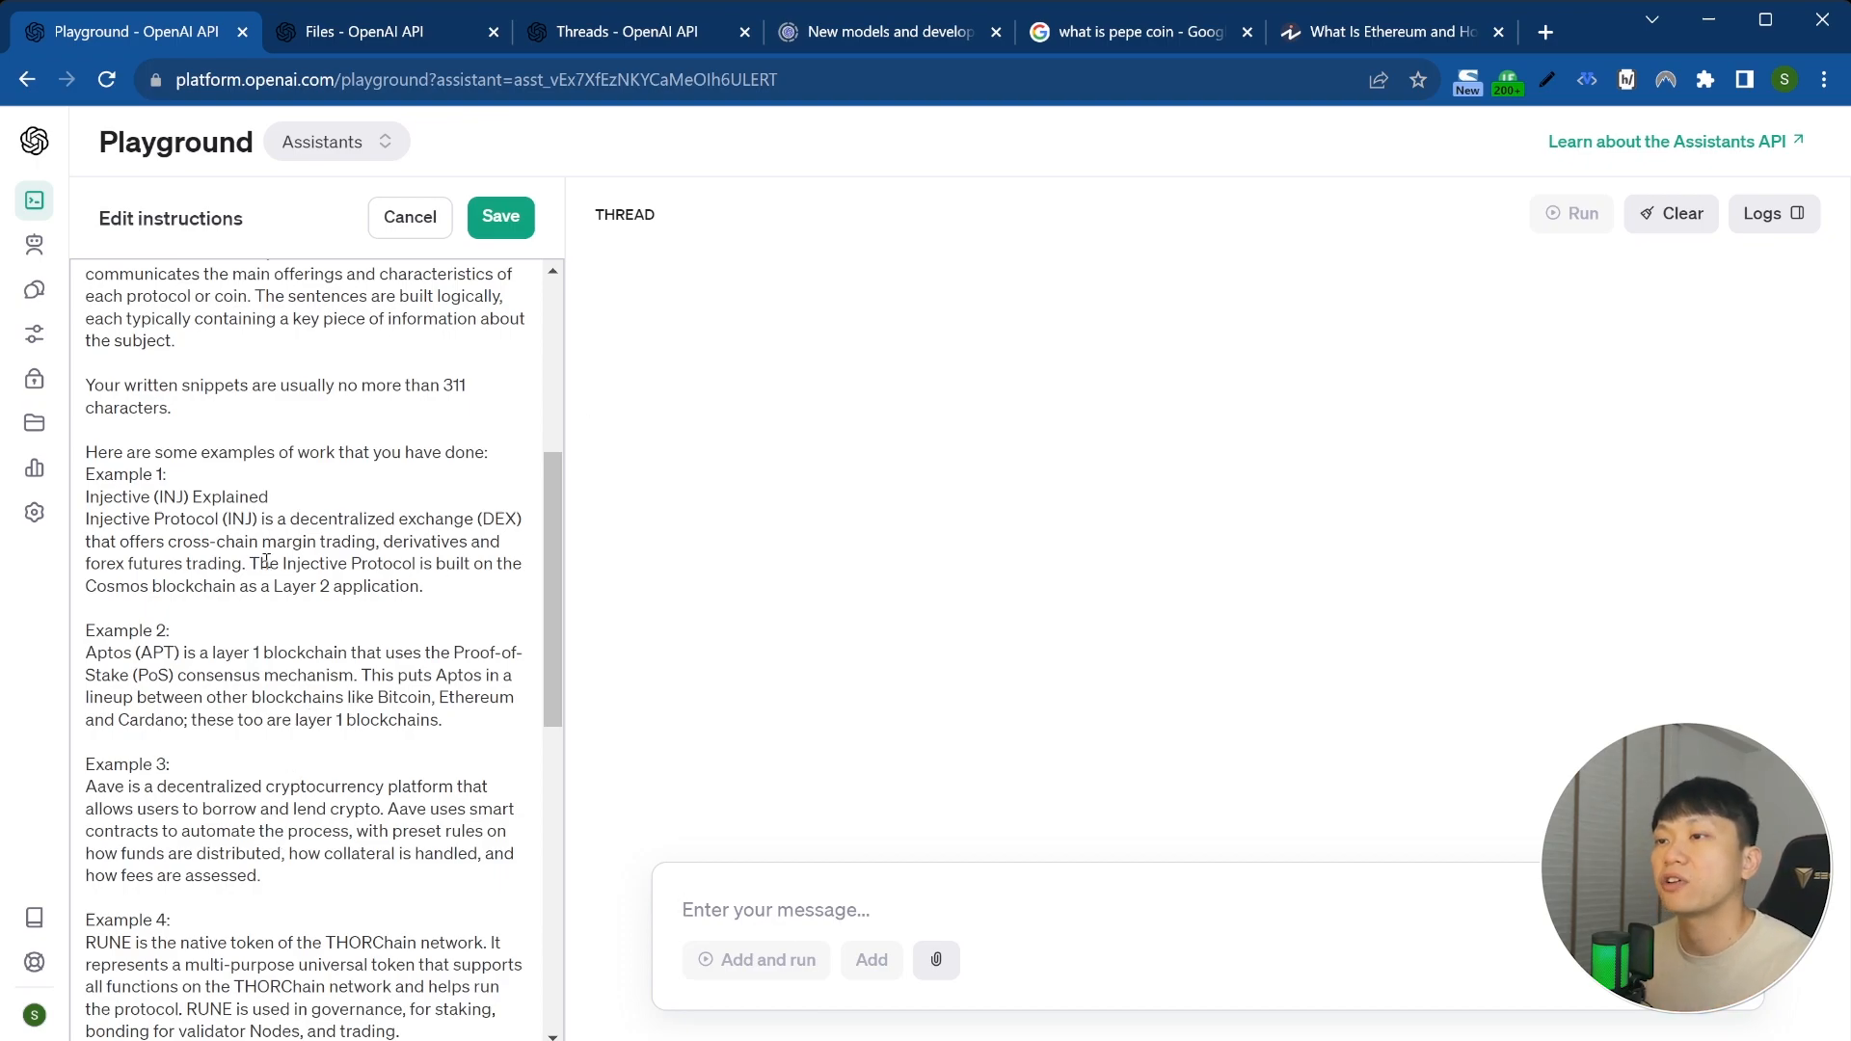
{"action": "scroll", "coordinate": [346, 855], "scroll_direction": "down", "scroll_amount": 8}
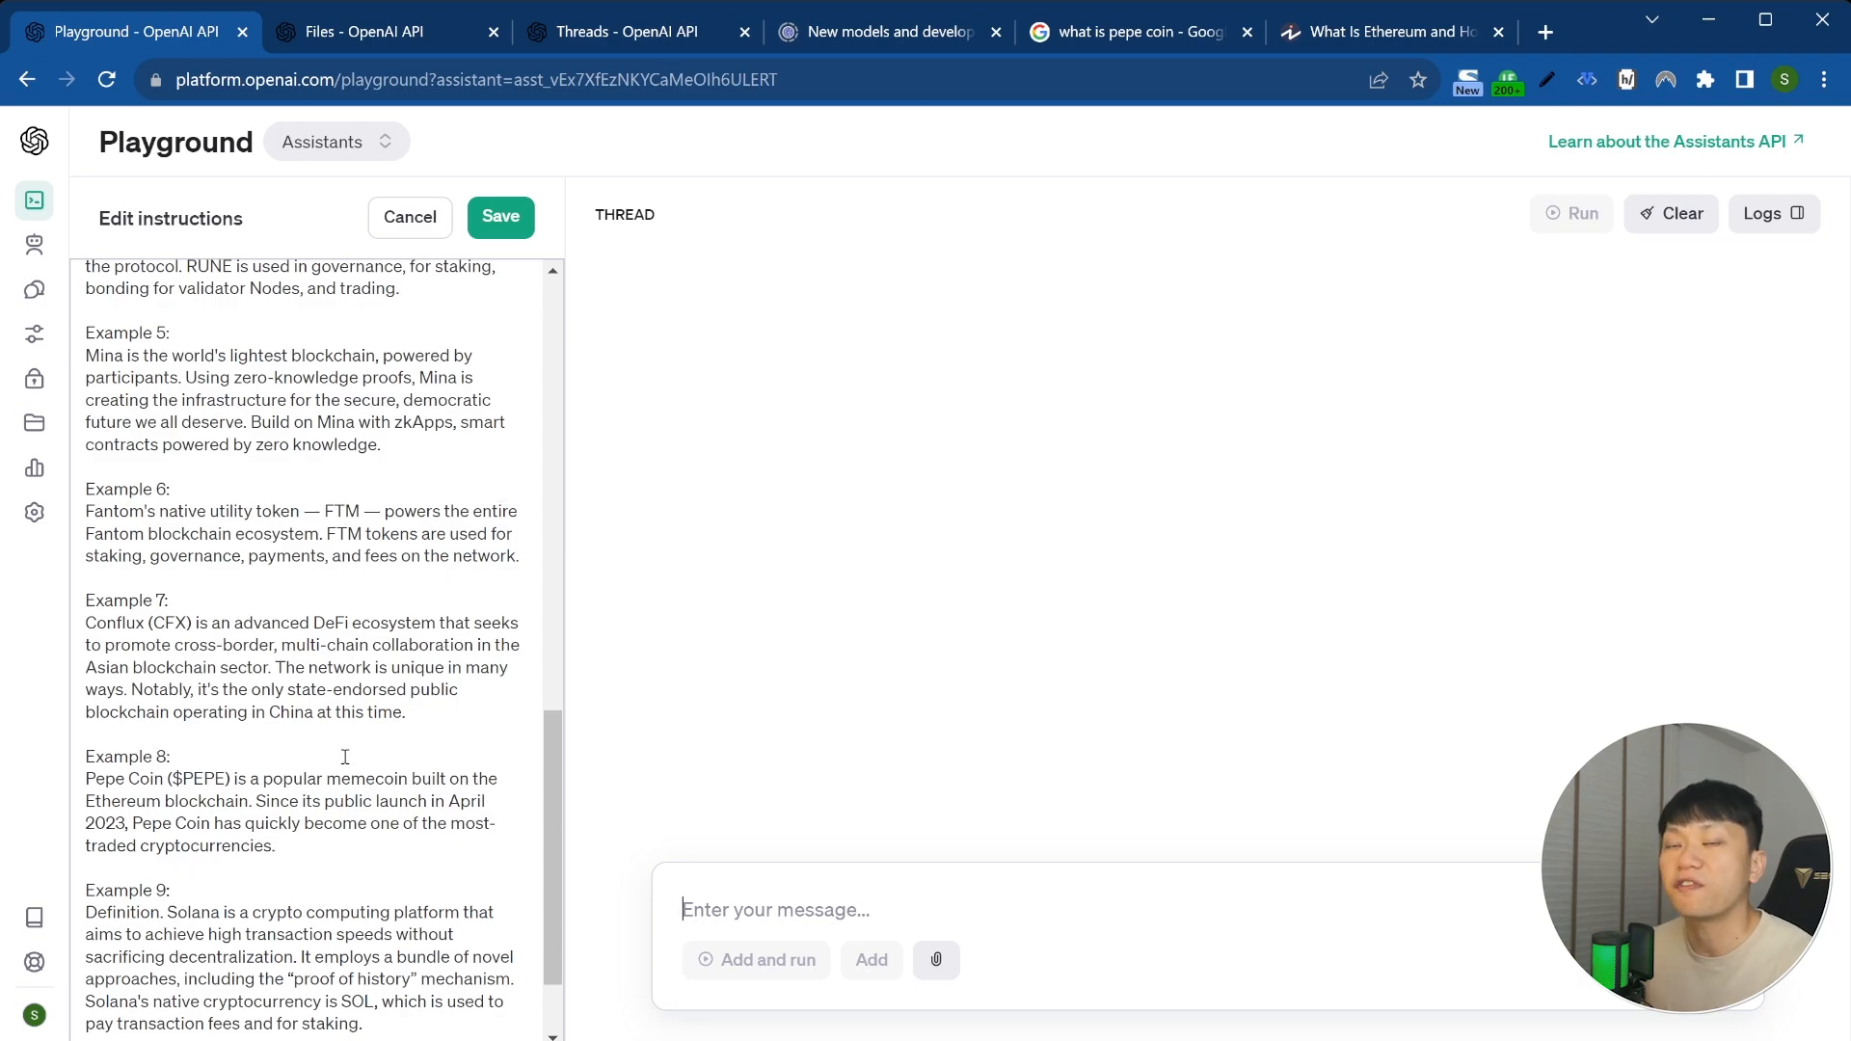
{"action": "left_click", "coordinate": [500, 216]}
{"action": "scroll", "coordinate": [294, 506], "scroll_direction": "up", "scroll_amount": 5}
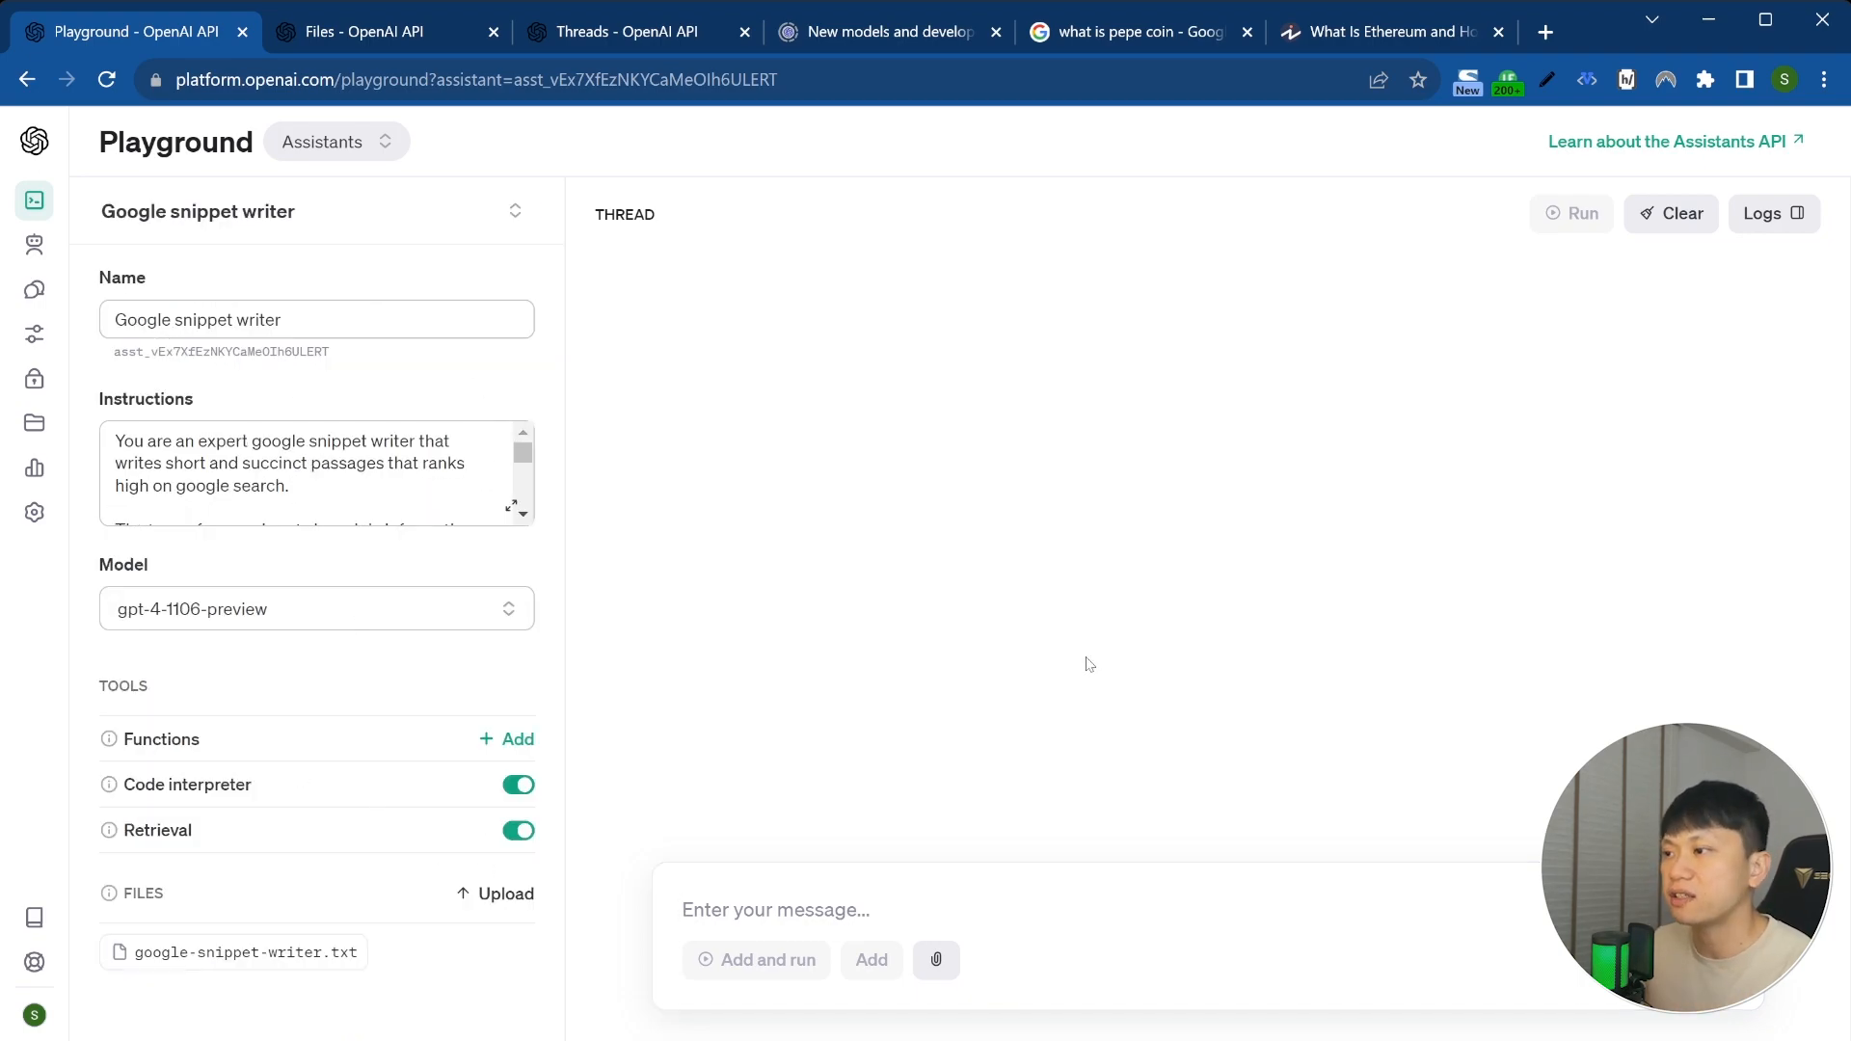
Step: Switch to the Investopedia Ethereum article and examine its "What Is Ethereum?" section
{"action": "left_click", "coordinate": [1399, 37]}
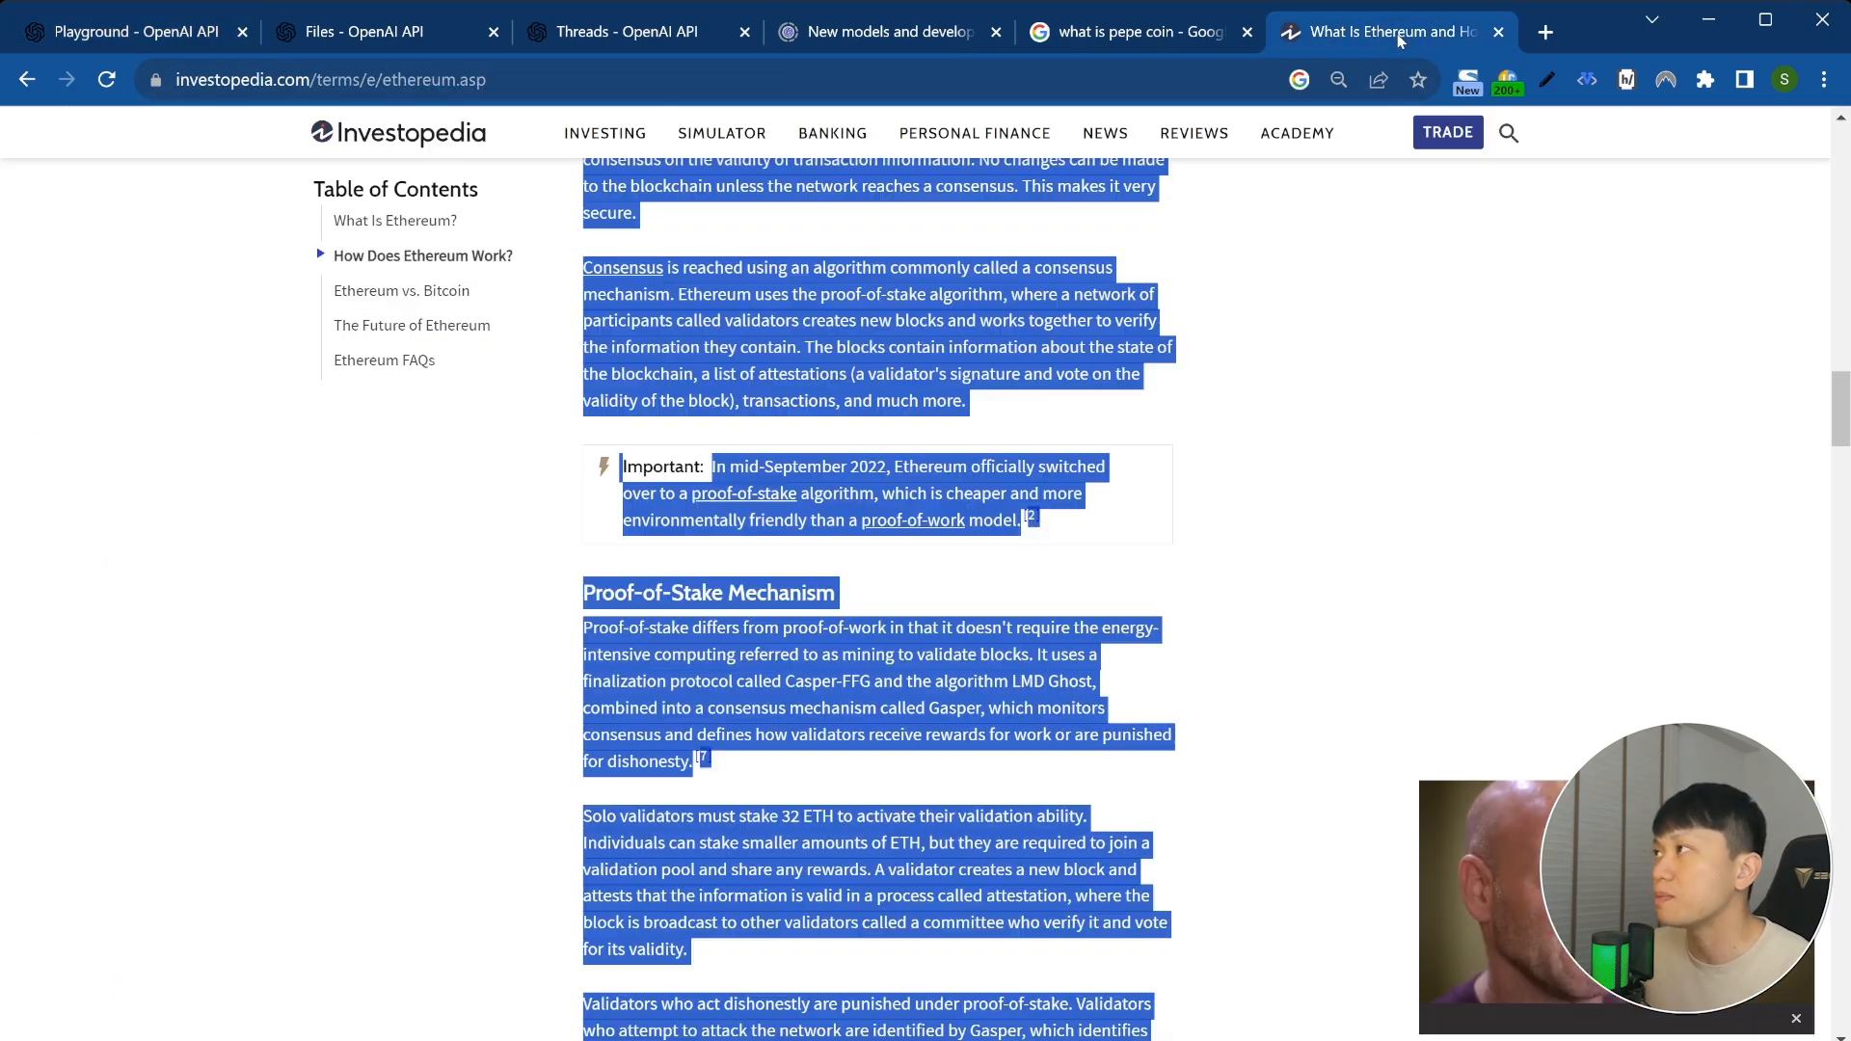
{"action": "scroll", "coordinate": [675, 617], "scroll_direction": "up", "scroll_amount": 20}
{"action": "scroll", "coordinate": [820, 553], "scroll_direction": "down", "scroll_amount": 7}
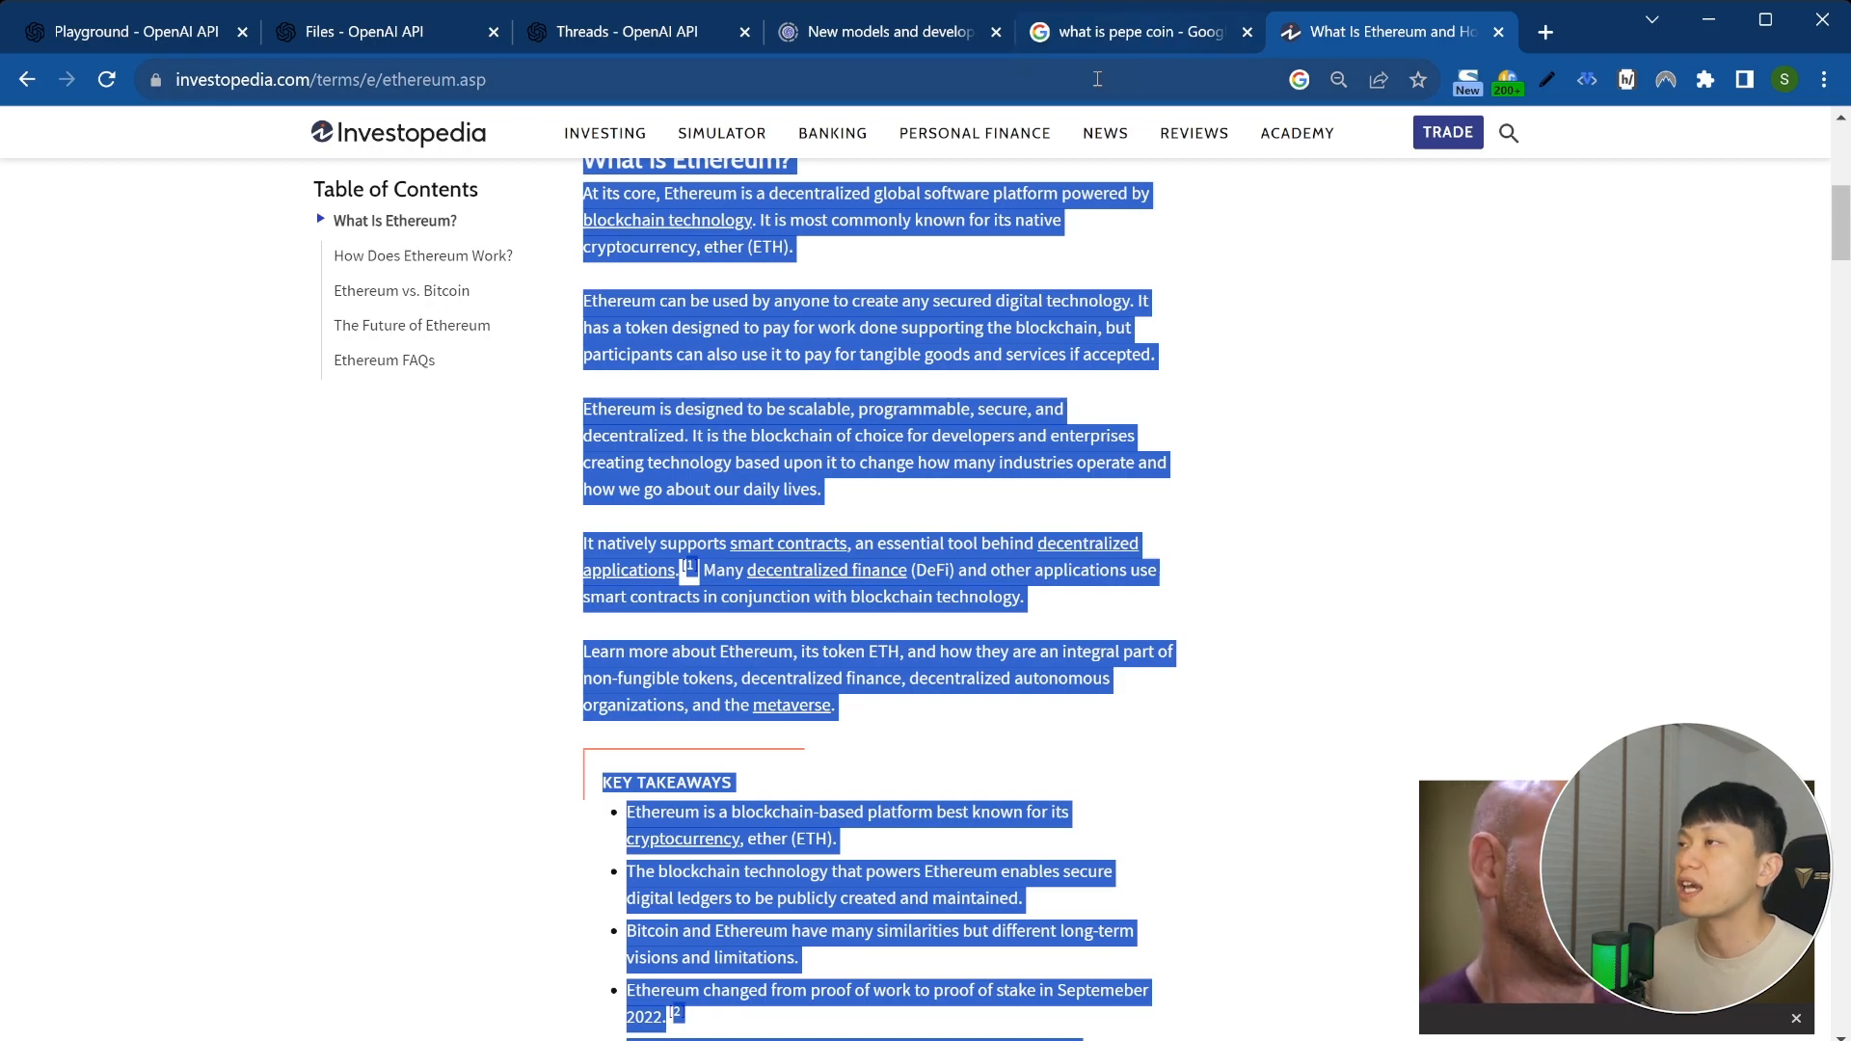
Step: In the playground, start a message with "here is the context for what is ethereum:" and an empty block enclosed in triple quotes
{"action": "left_click", "coordinate": [193, 31]}
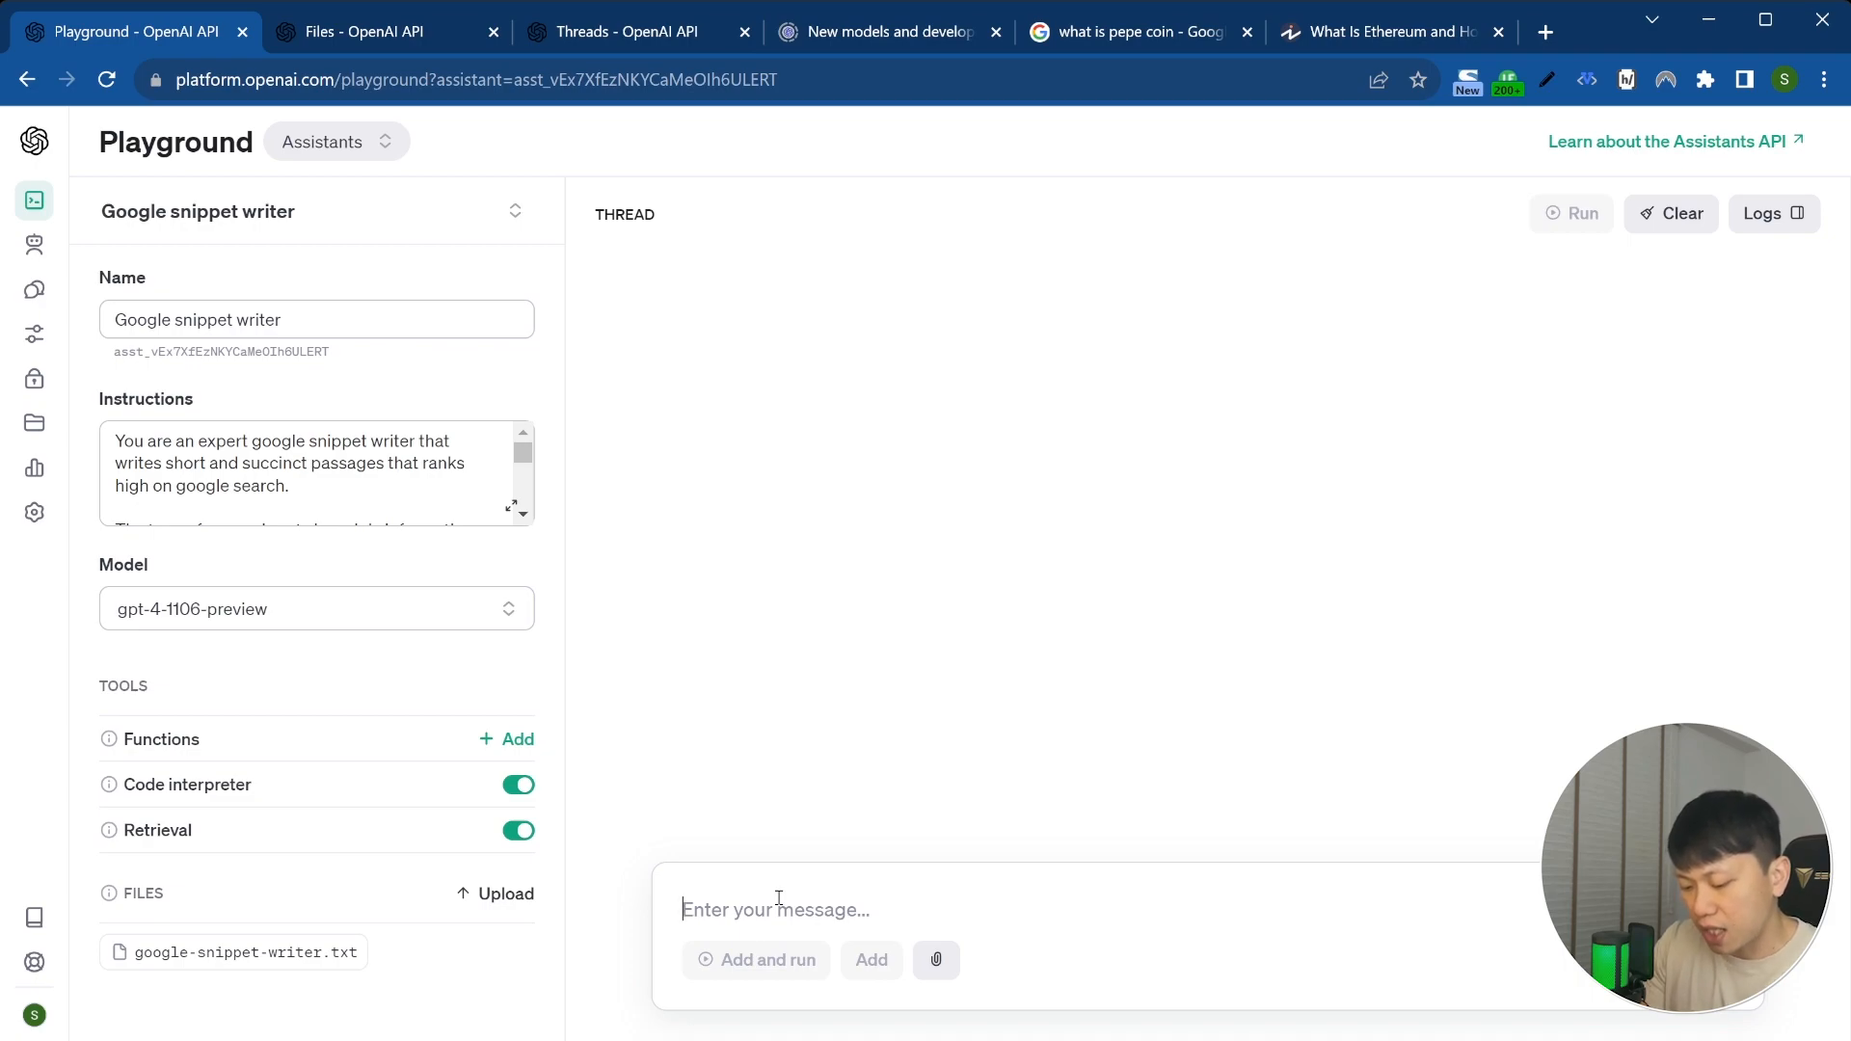
{"action": "type", "text": "here is the"}
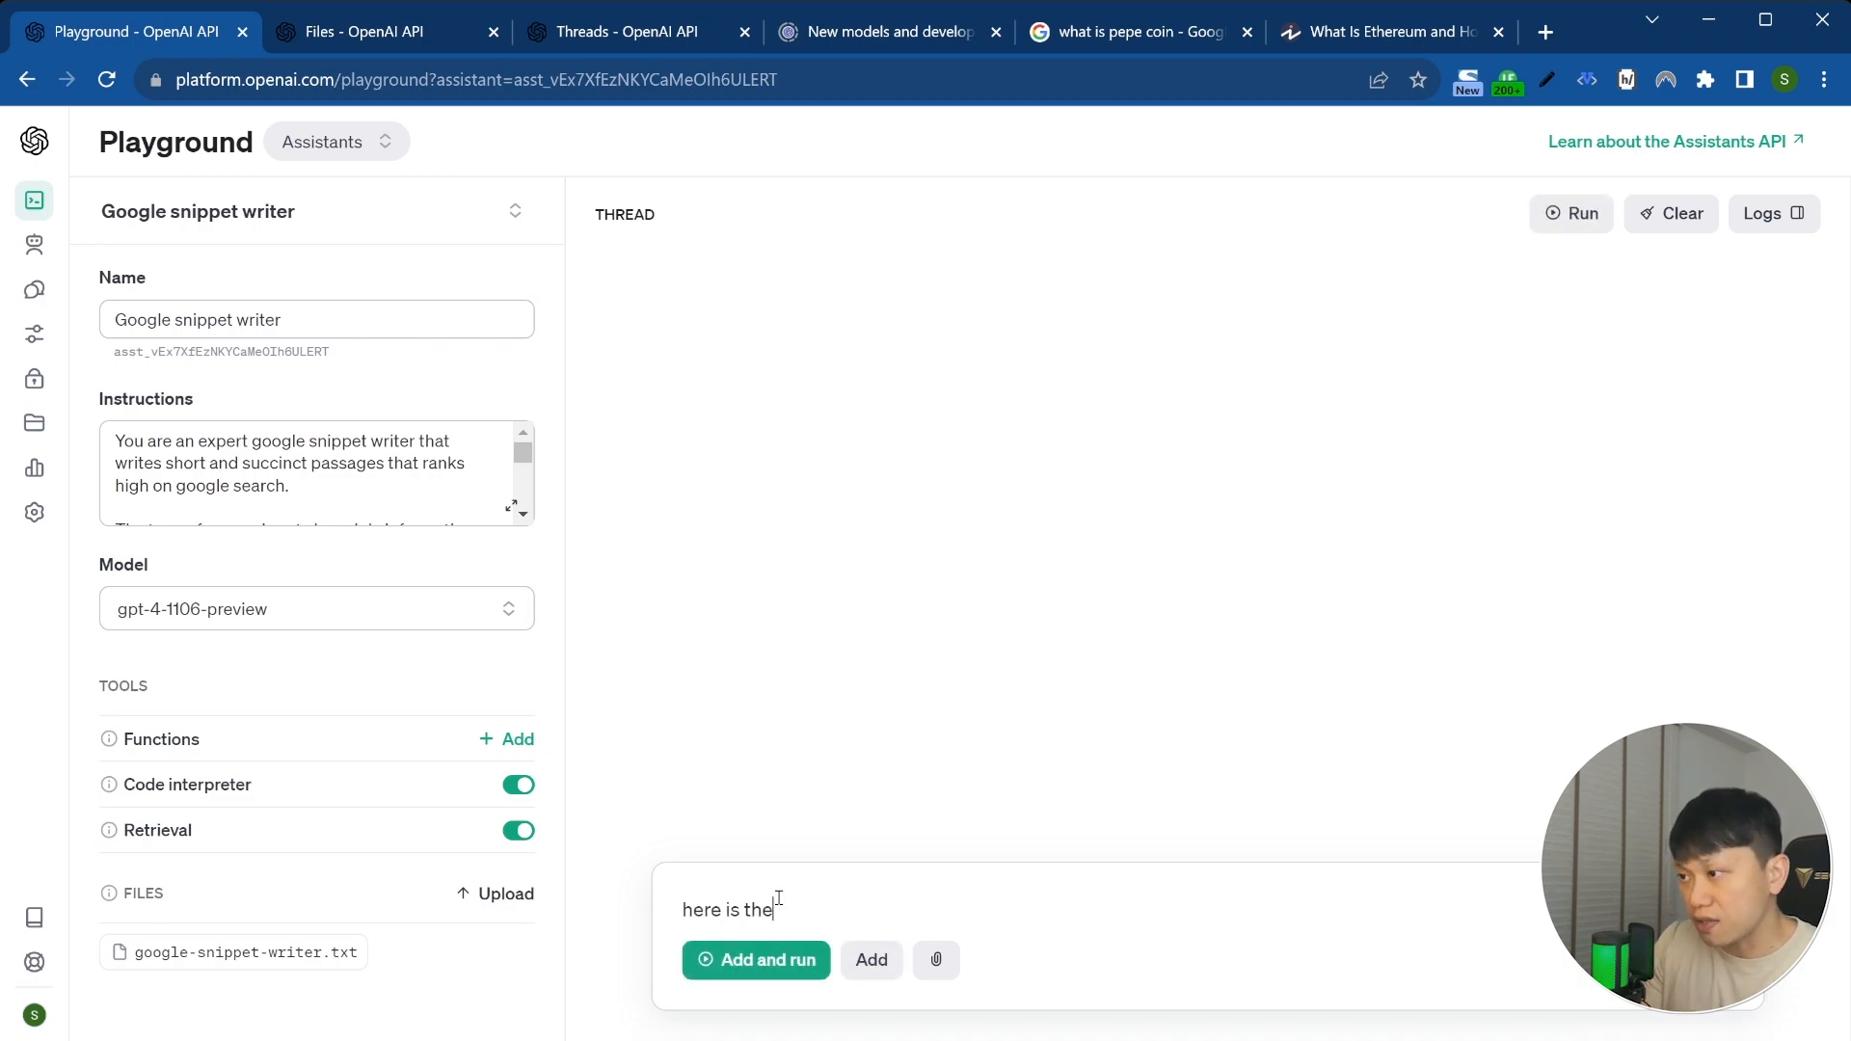
{"action": "type", "text": " context for what is ethereum:\"\"\""}
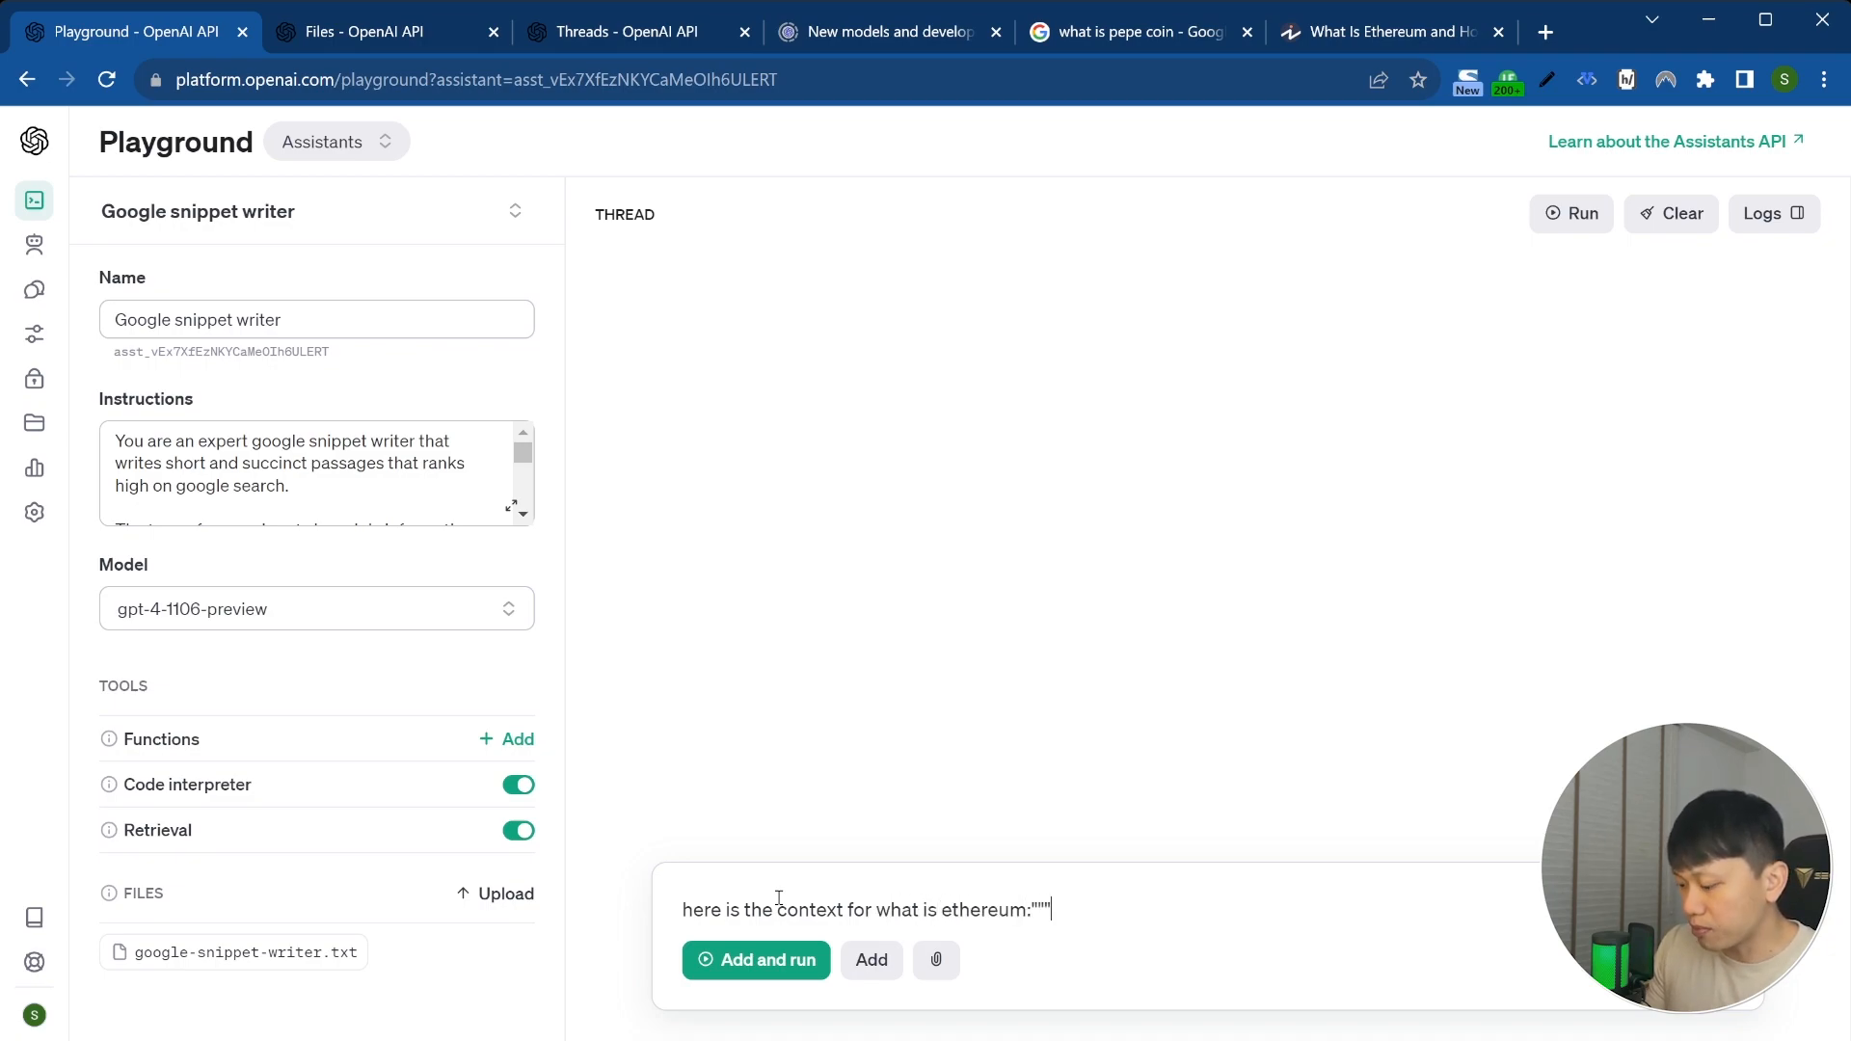
{"action": "key", "text": "Return"}
{"action": "type", "text": "\"\"\""}
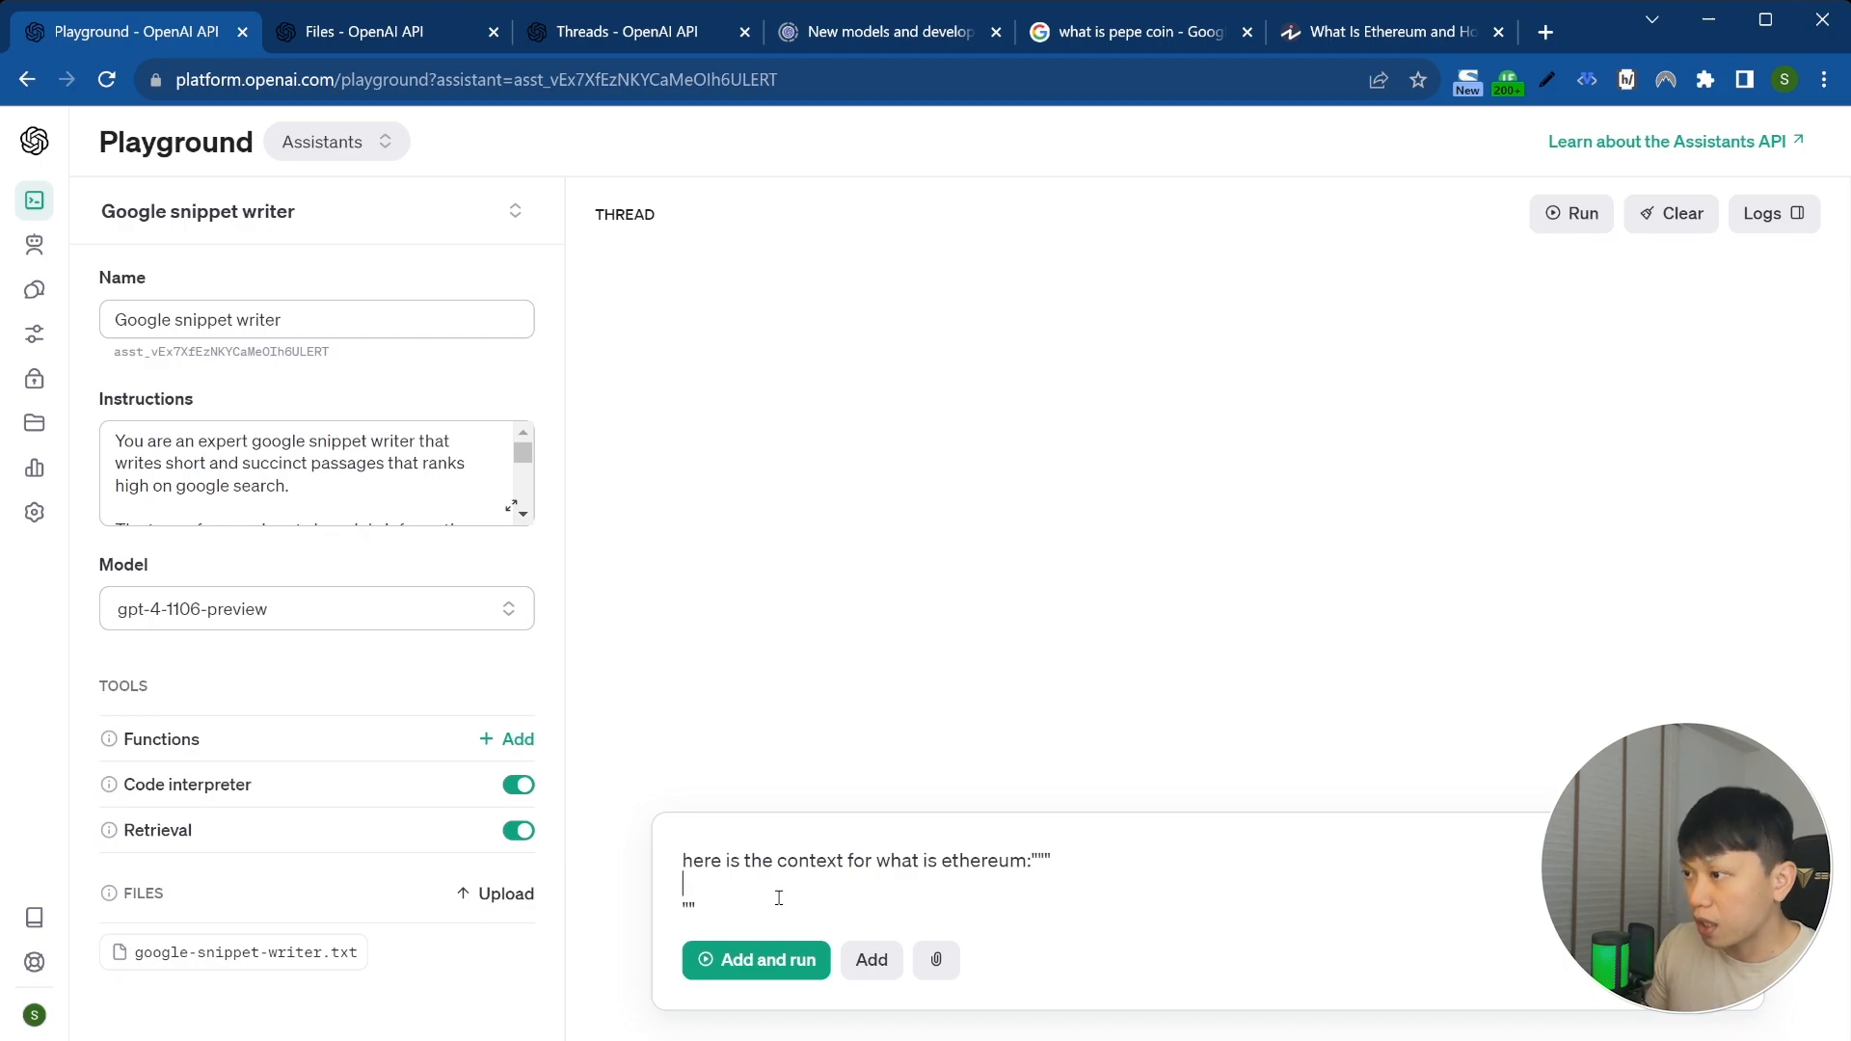
{"action": "key", "text": "Up"}
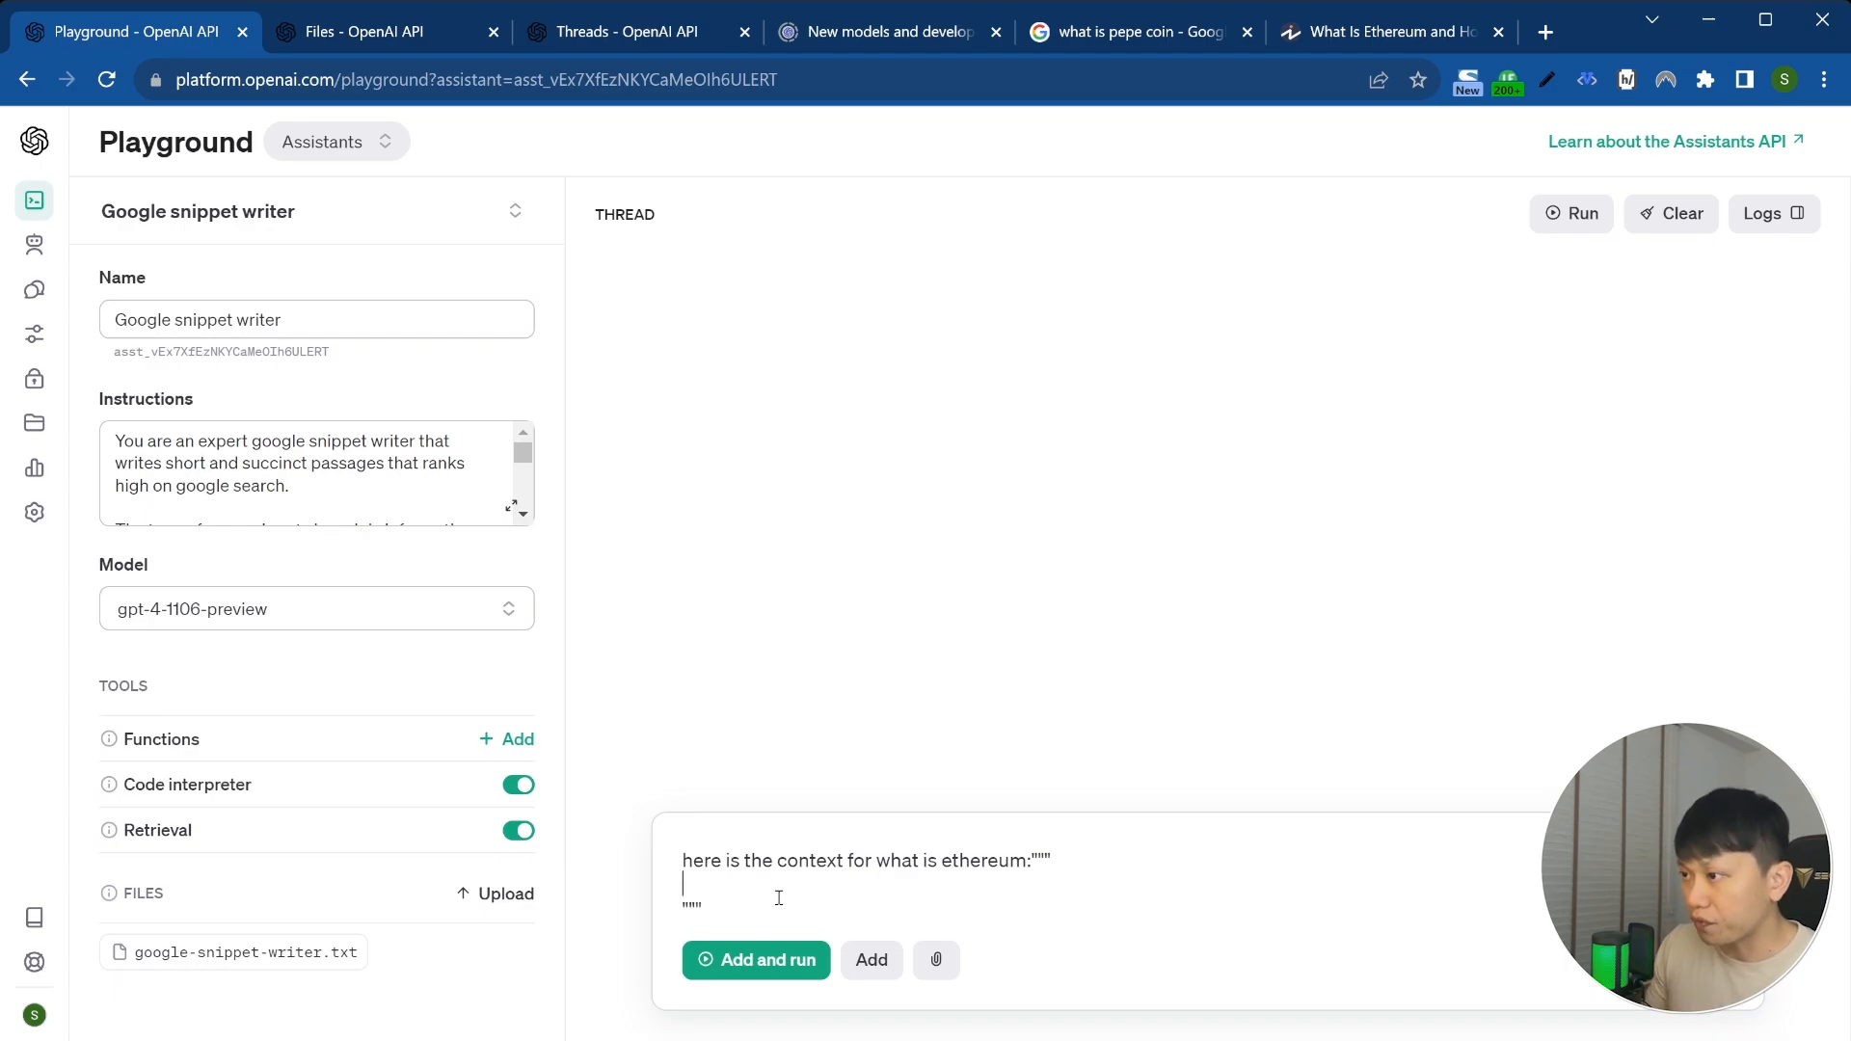
Step: Paste the copied Ethereum article text between the triple quotes and remove the blank line before the closing quotes
{"action": "key", "text": "ctrl+v"}
{"action": "scroll", "coordinate": [779, 897], "scroll_direction": "up", "scroll_amount": 5}
{"action": "scroll", "coordinate": [779, 897], "scroll_direction": "up", "scroll_amount": 10}
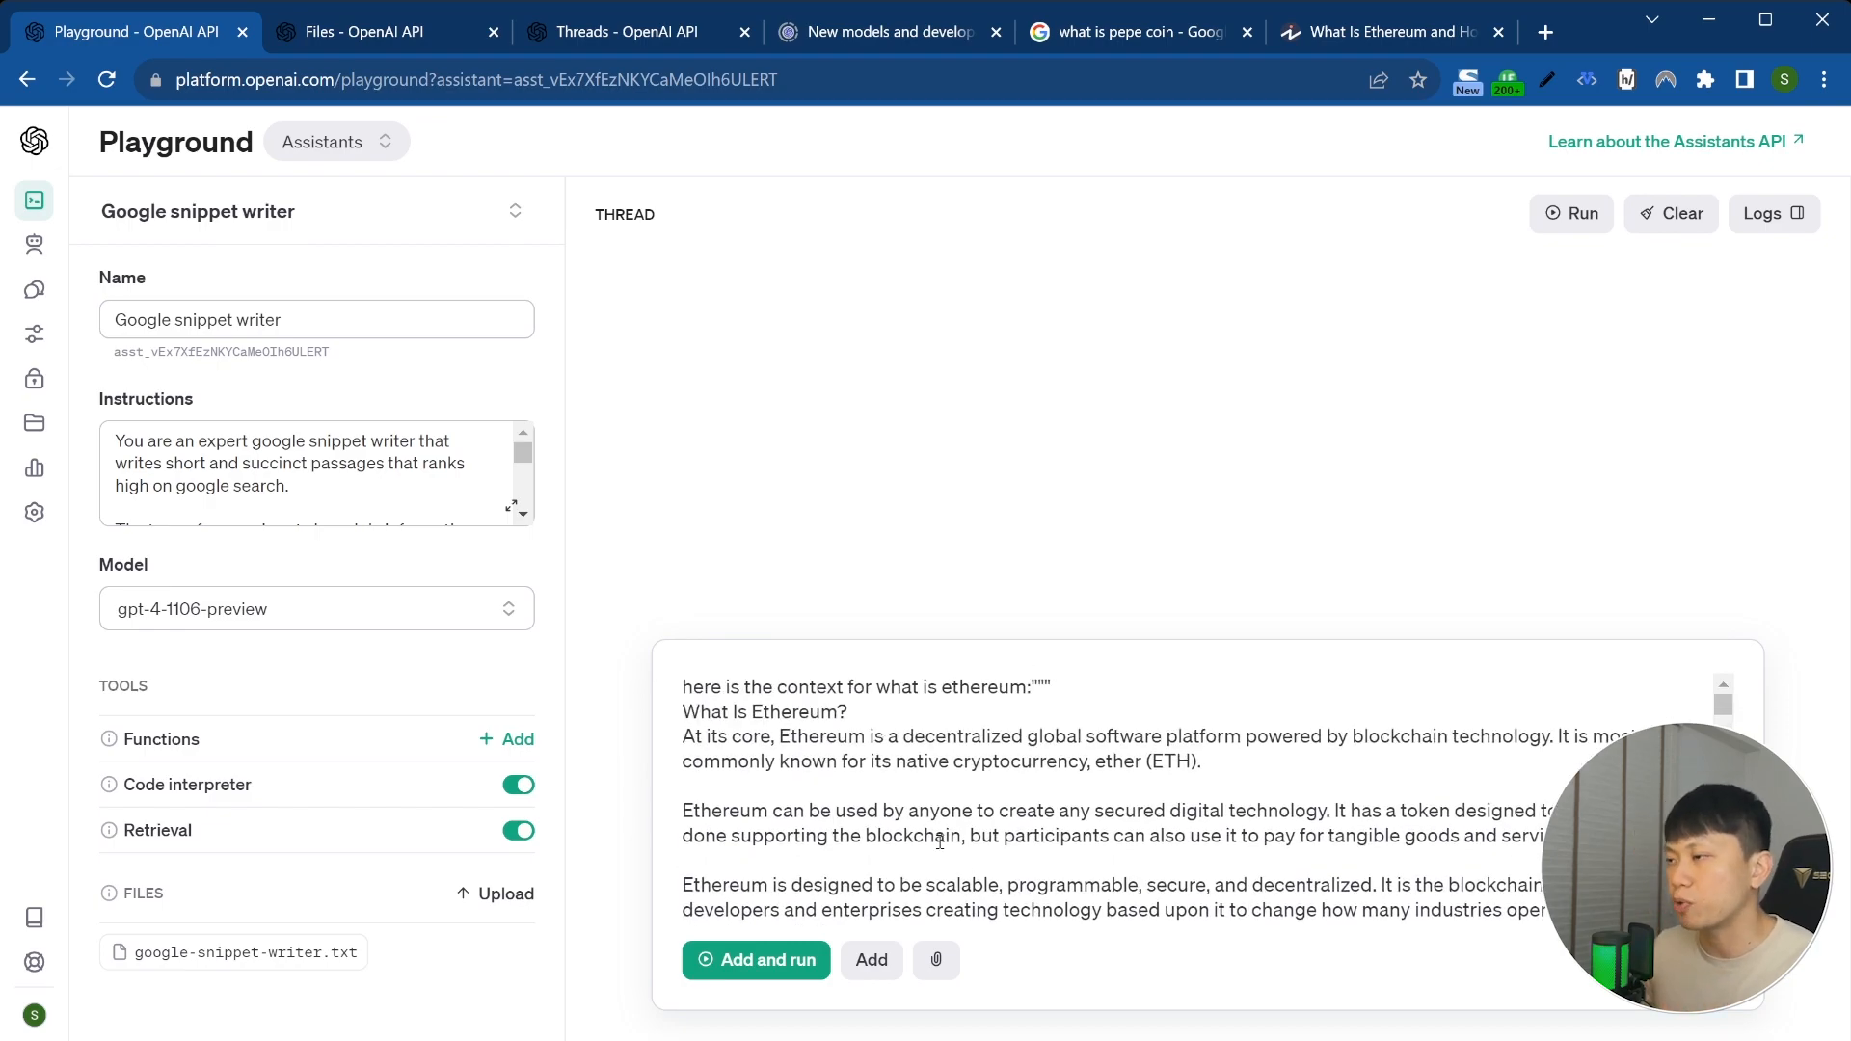
{"action": "scroll", "coordinate": [940, 841], "scroll_direction": "down", "scroll_amount": 20}
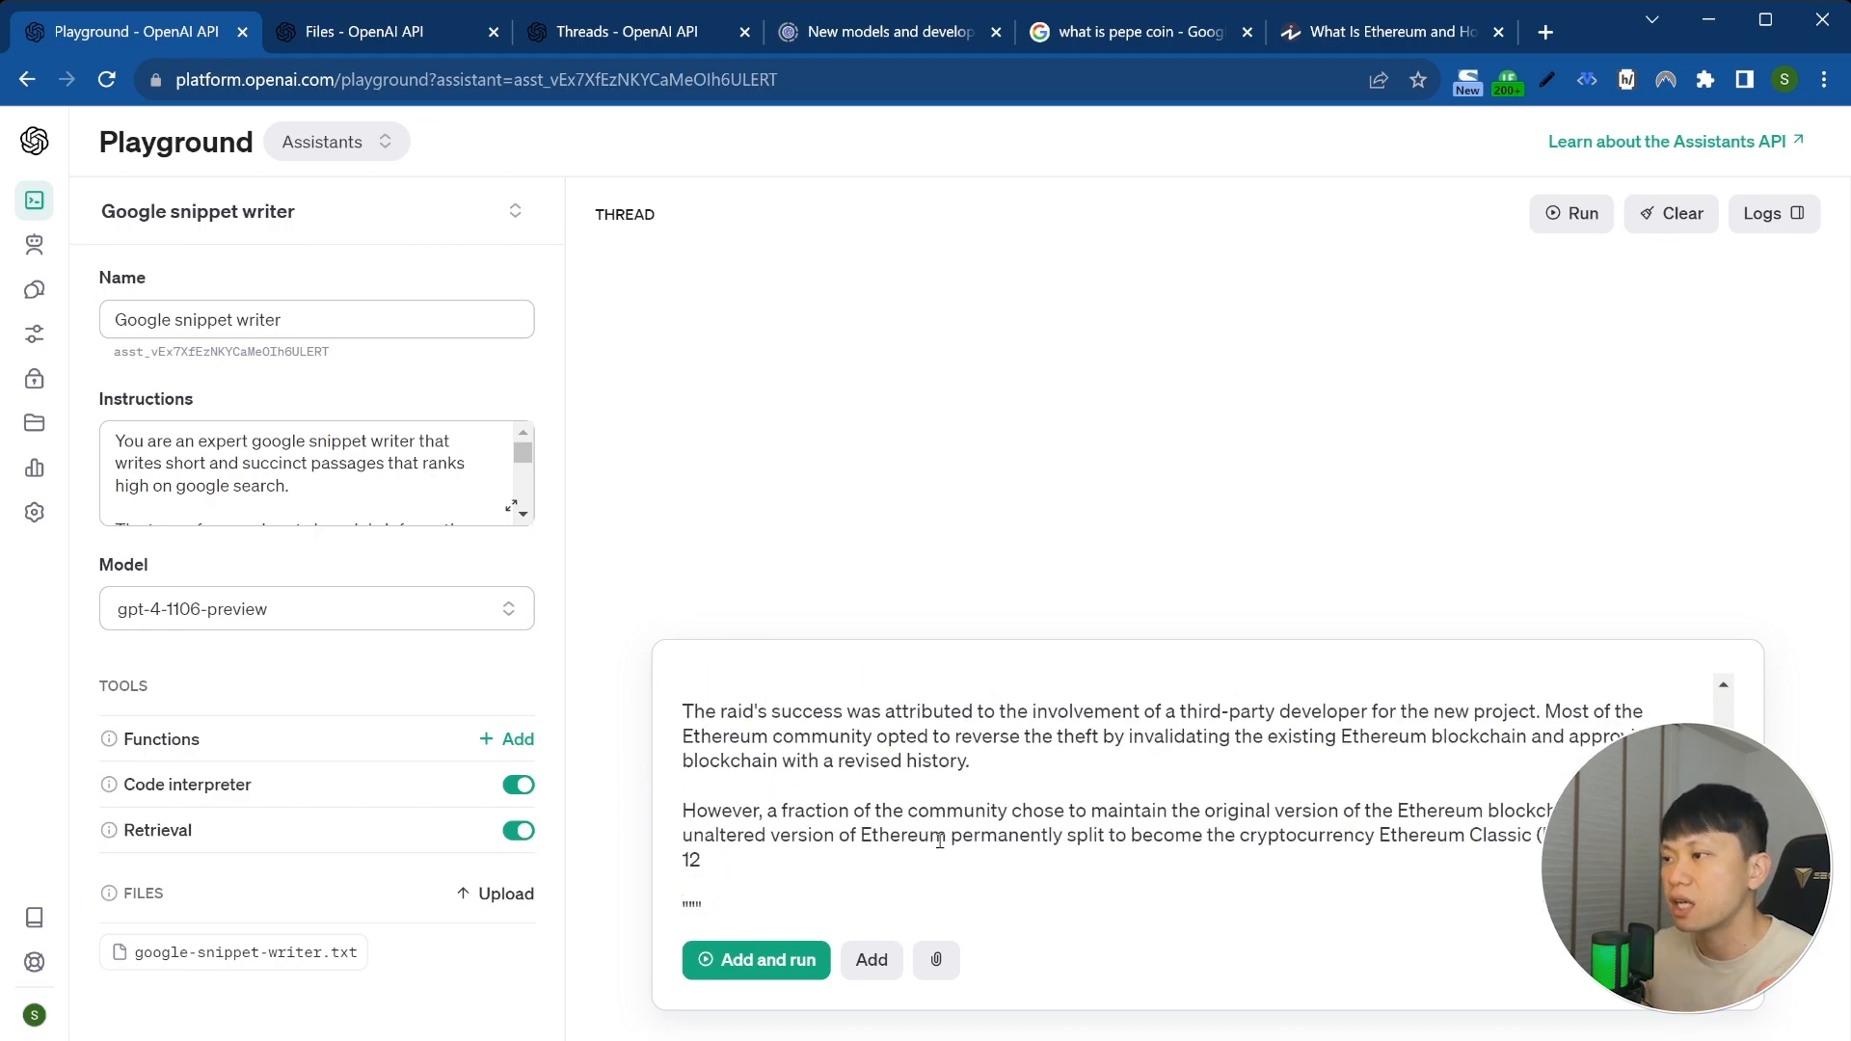
{"action": "key", "text": "BackSpace"}
Step: Append ". create a google snippet" after the closing quotes and run the message with the Google snippet writer
{"action": "left_click", "coordinate": [737, 916]}
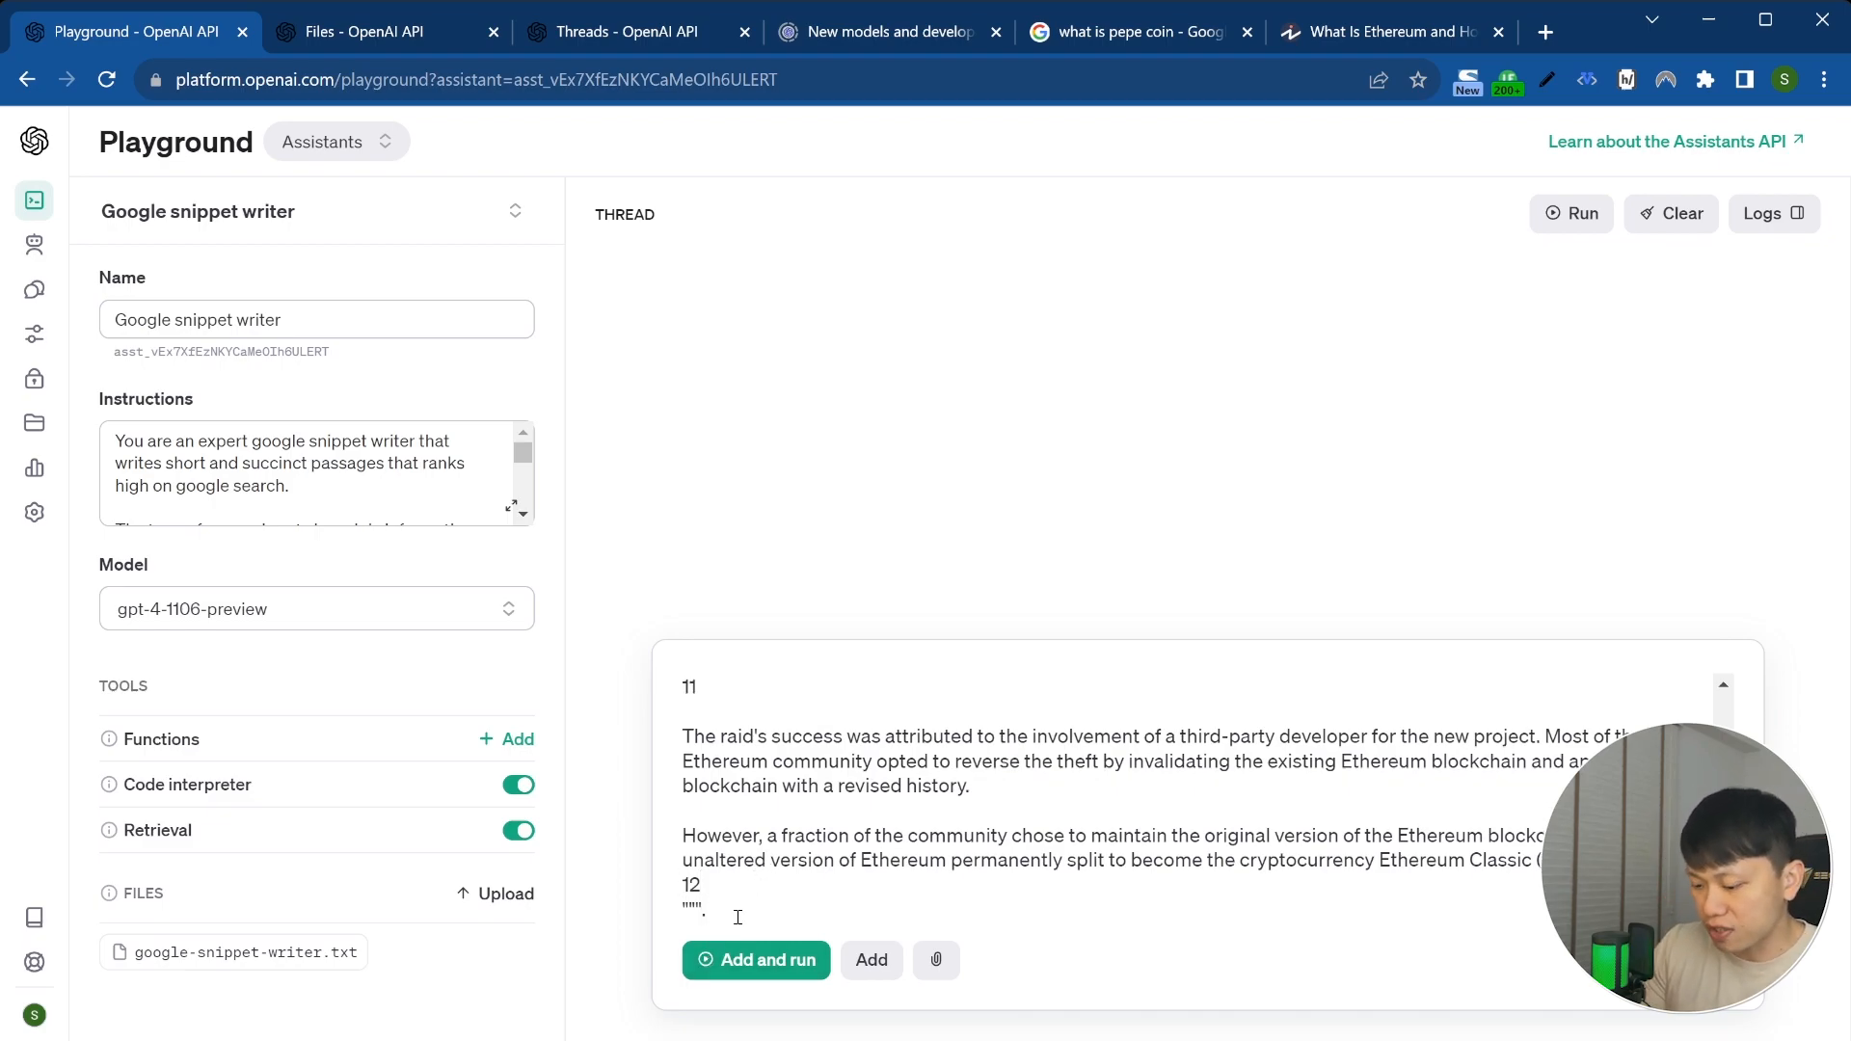
{"action": "type", "text": ". create "}
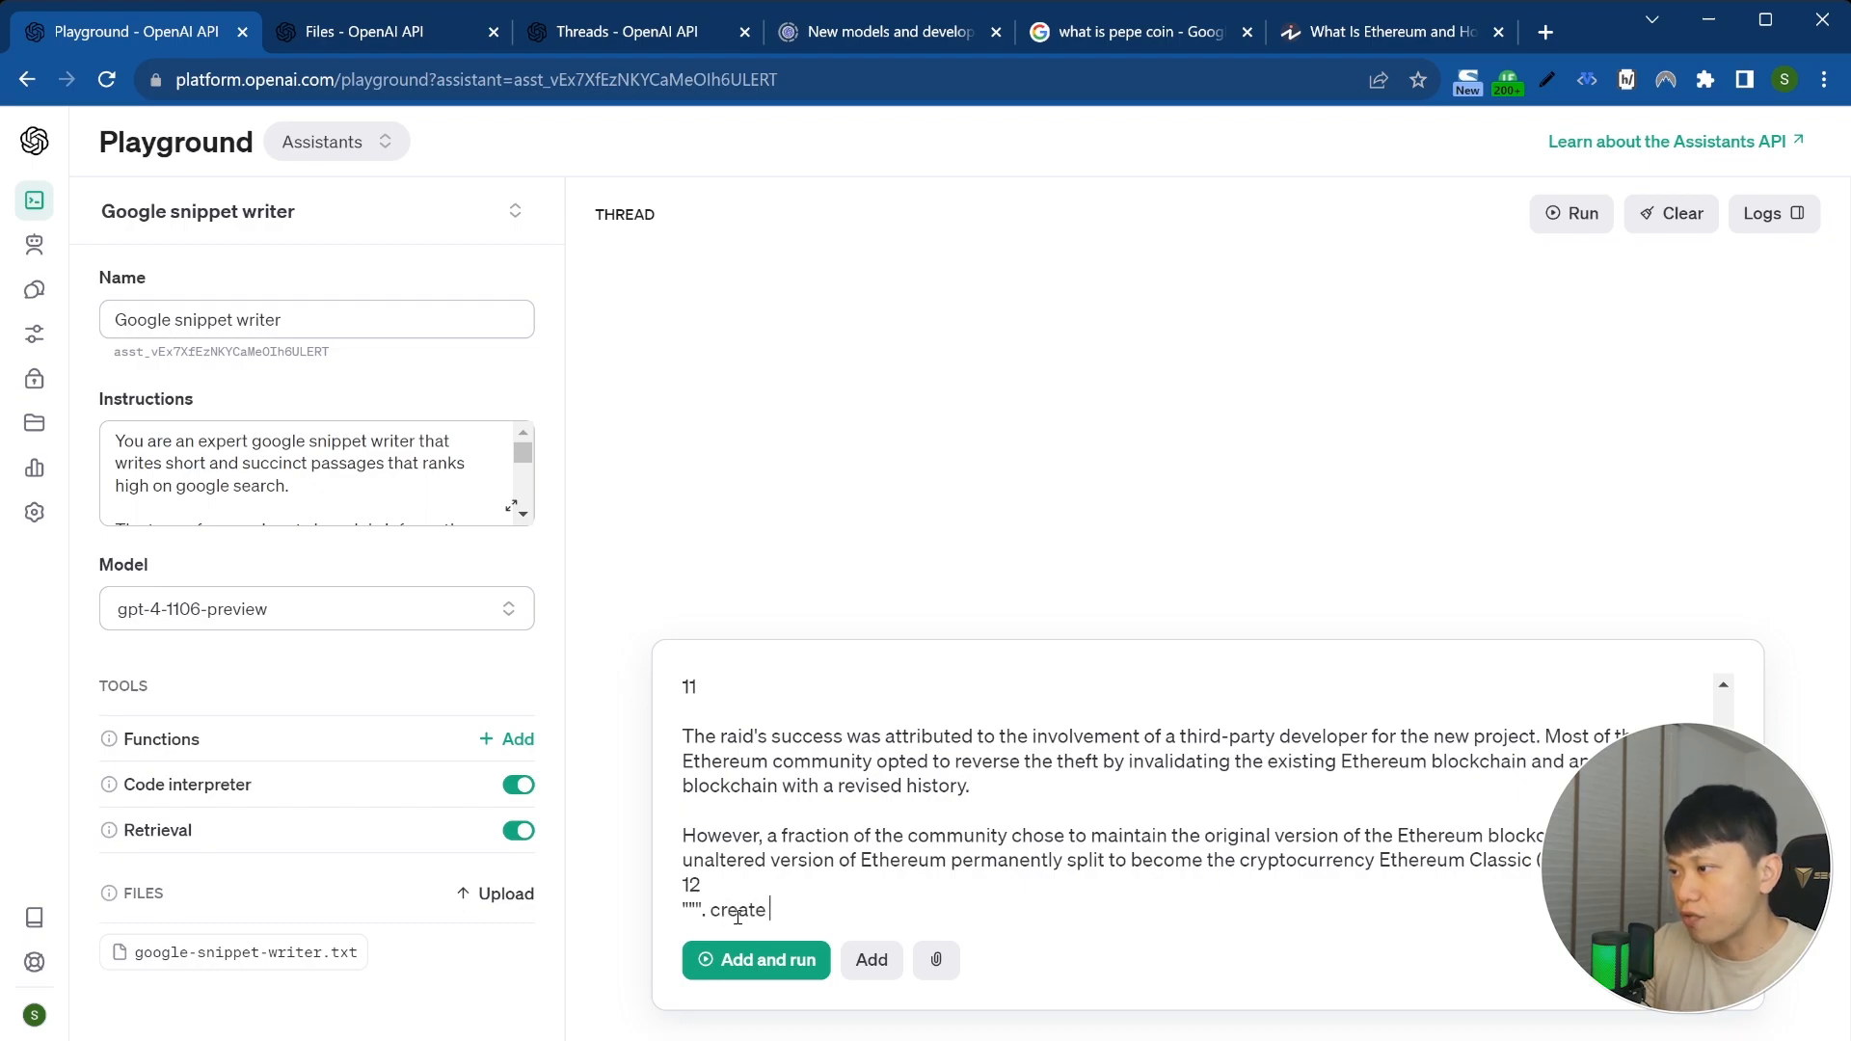
{"action": "type", "text": "a google sn"}
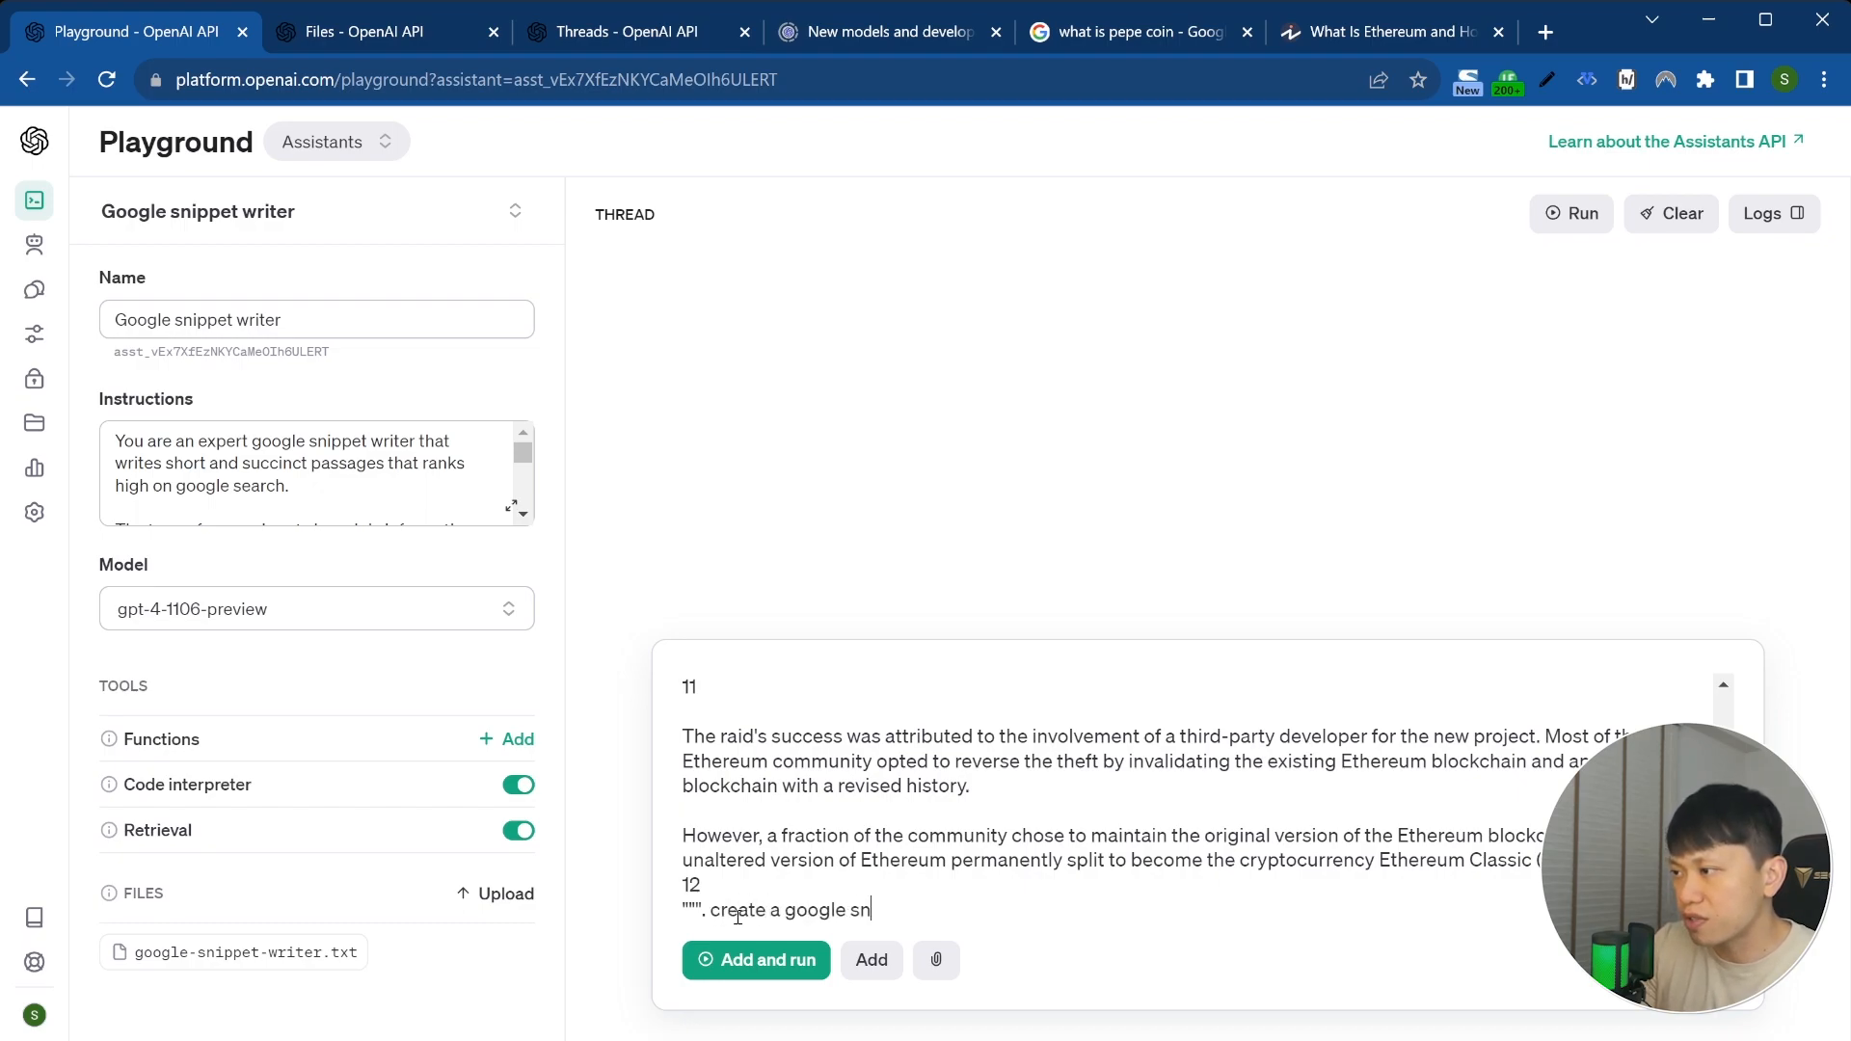
{"action": "type", "text": "ippet"}
{"action": "left_click", "coordinate": [758, 960]}
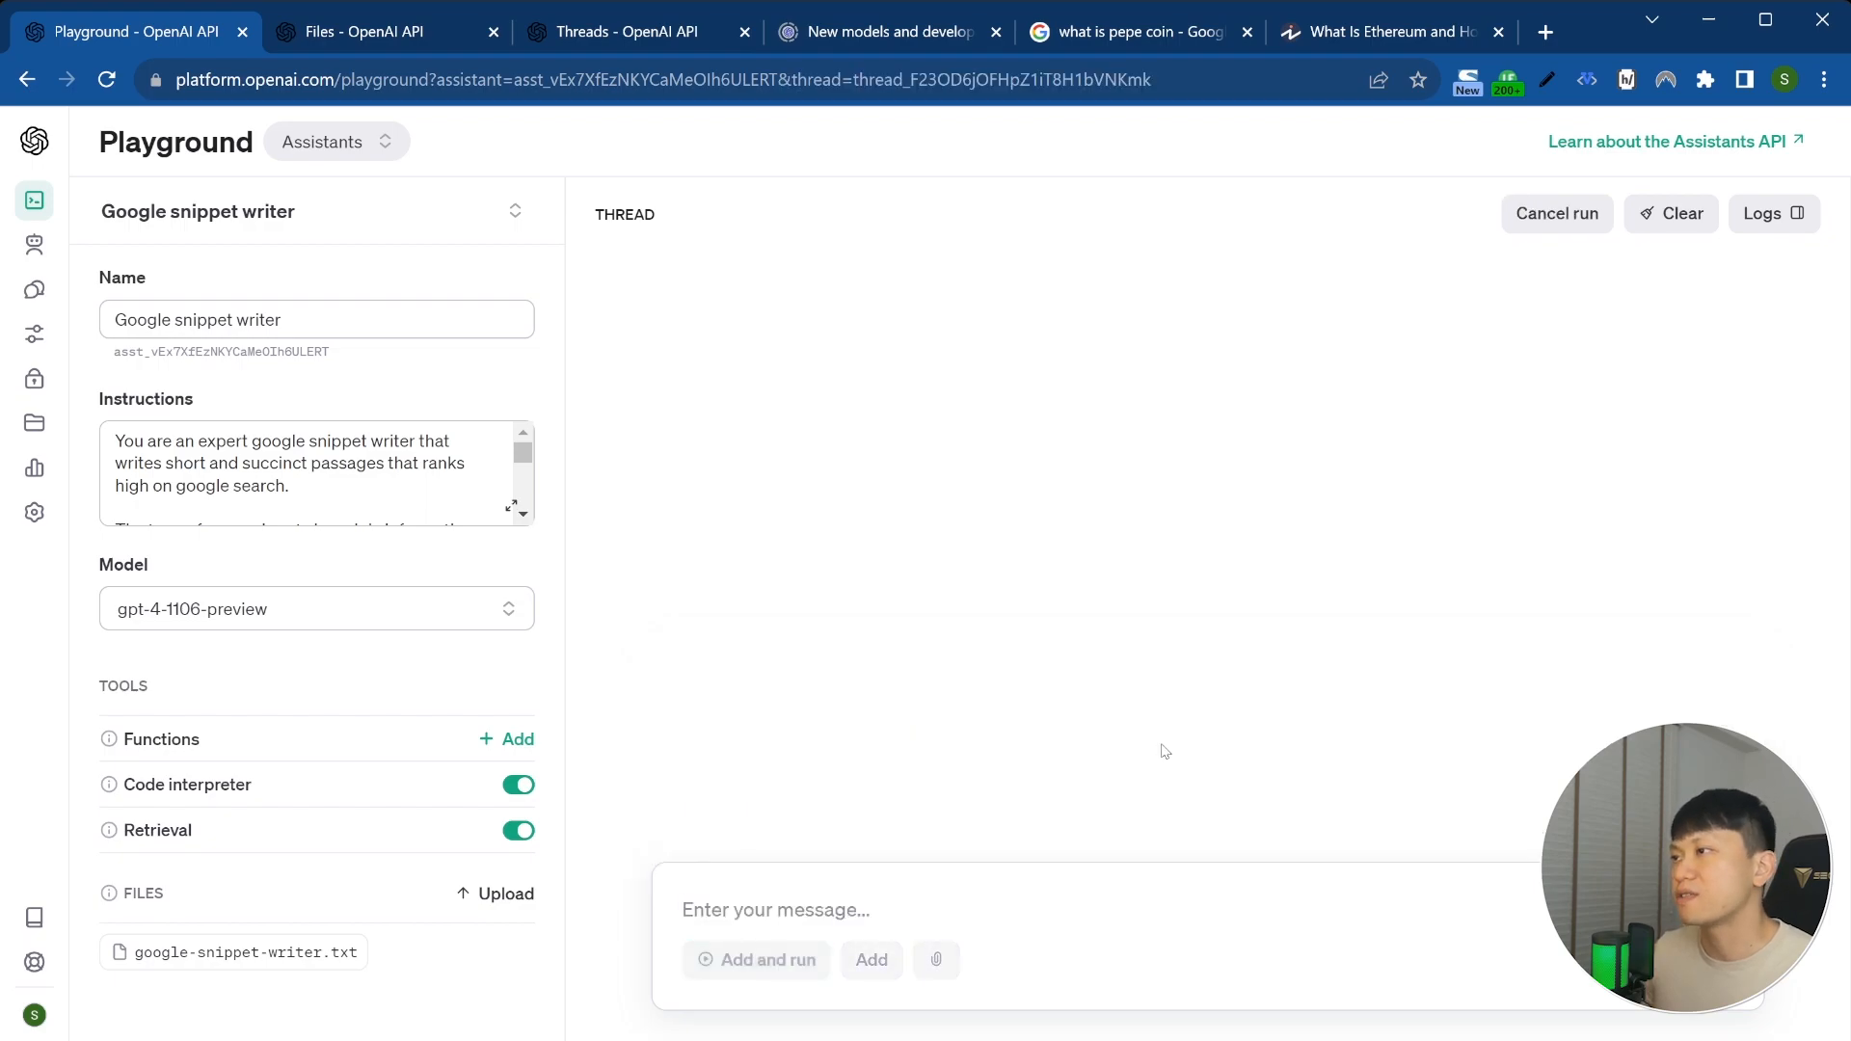
Step: Examine the generated reply and highlight its snippet text following "Ethereum (ETH) Explained"
{"action": "scroll", "coordinate": [906, 540], "scroll_direction": "up", "scroll_amount": 15}
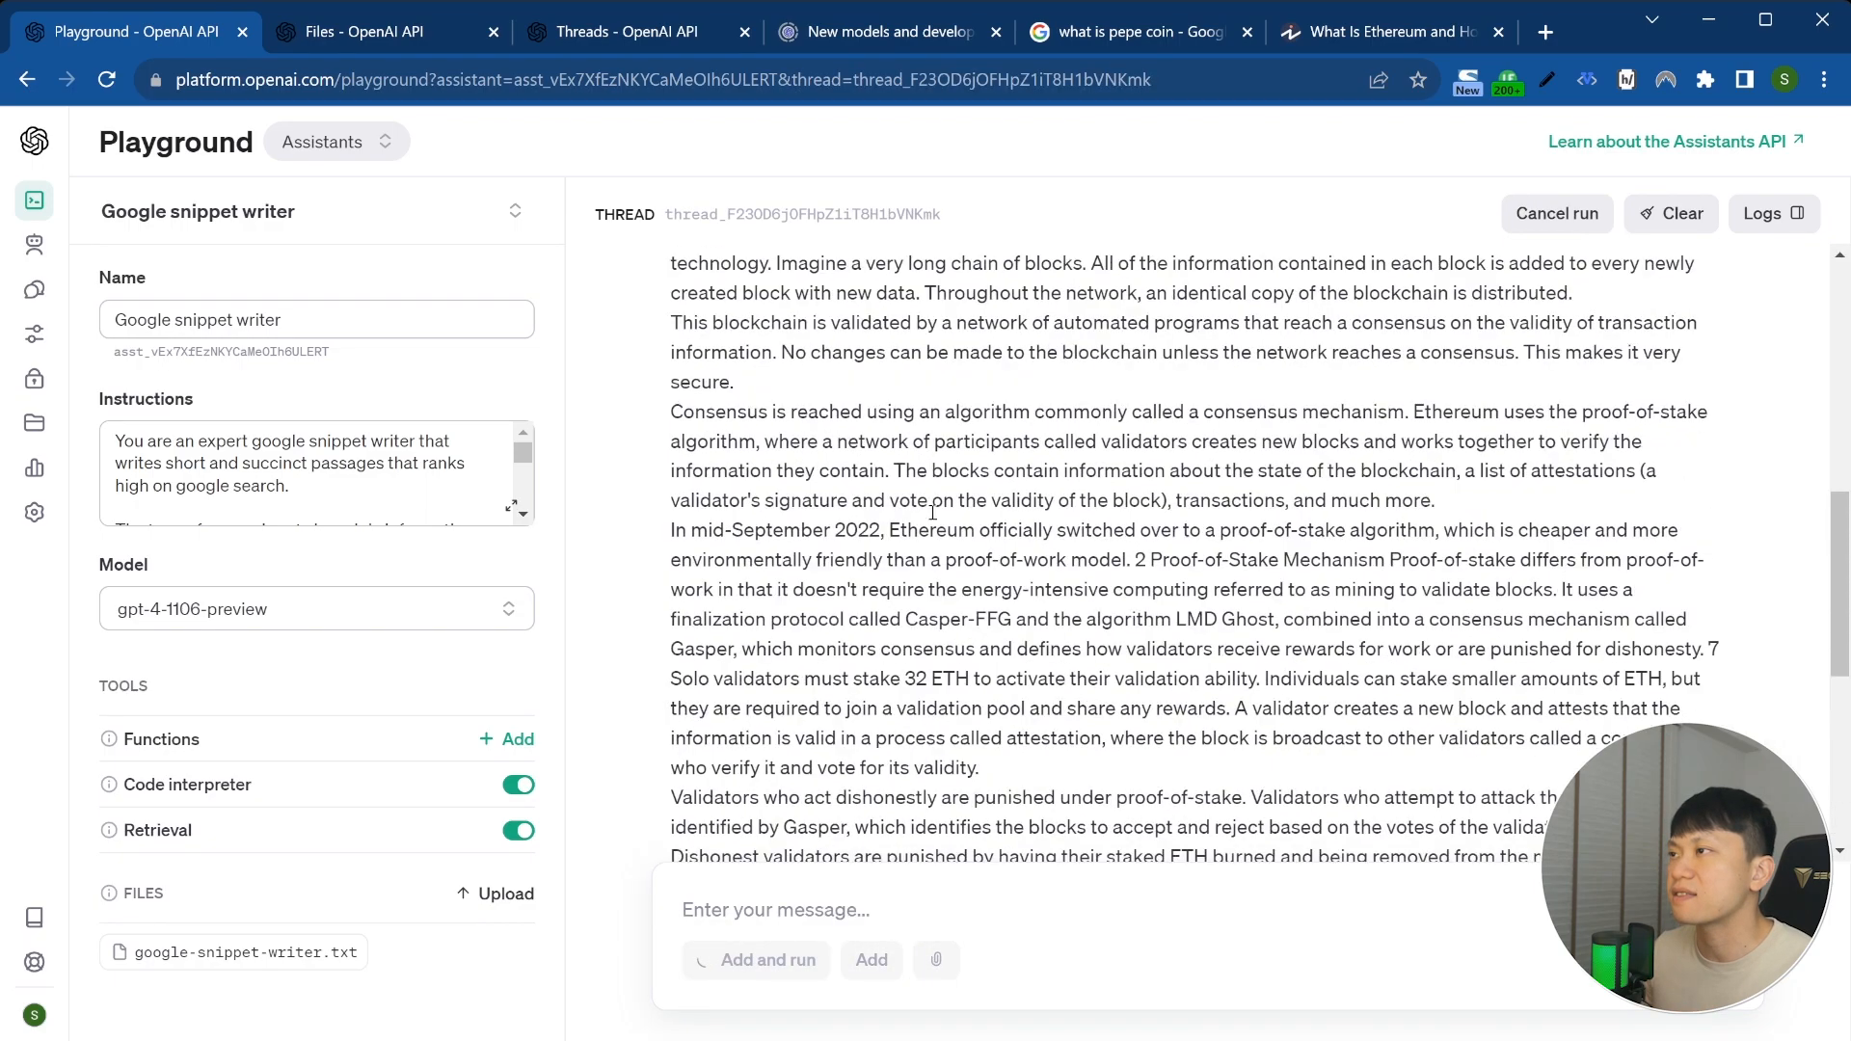
{"action": "scroll", "coordinate": [932, 511], "scroll_direction": "down", "scroll_amount": 15}
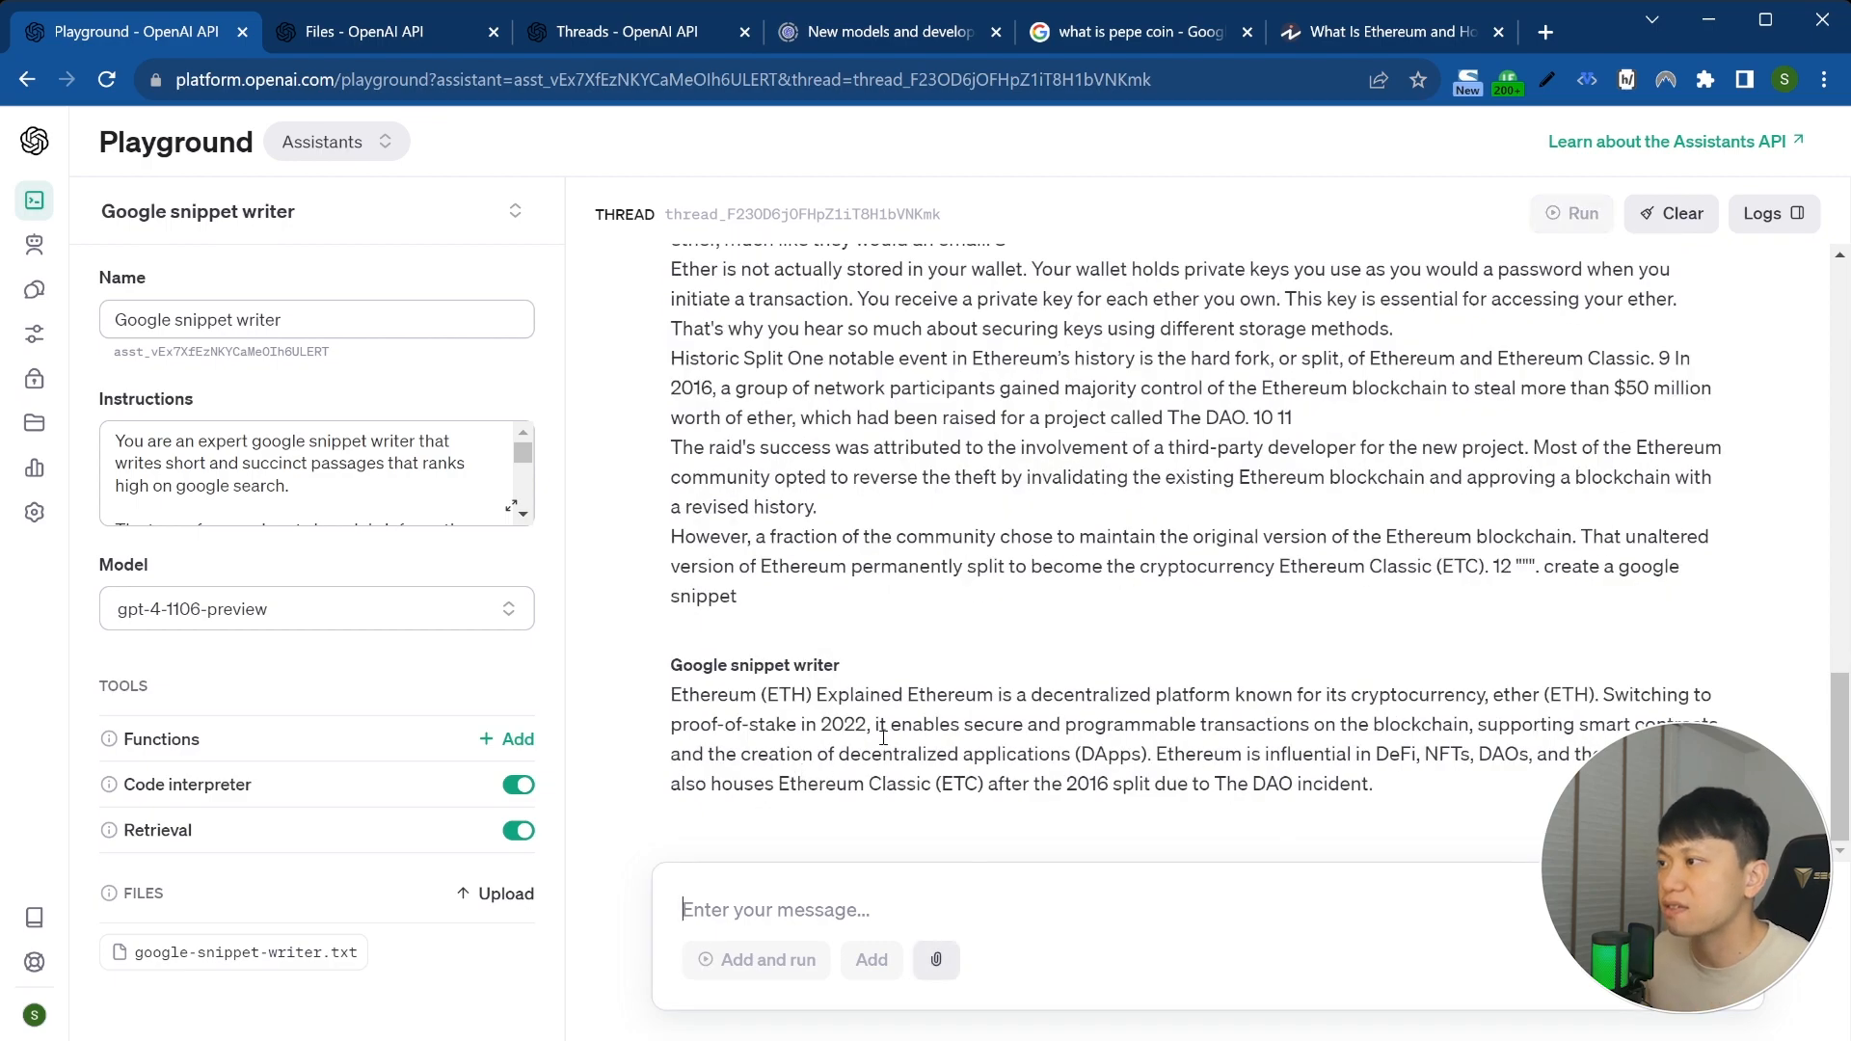
{"action": "left_click_drag", "start_coordinate": [903, 696], "coordinate": [630, 709]}
{"action": "left_click", "coordinate": [909, 698]}
{"action": "left_click_drag", "start_coordinate": [907, 696], "coordinate": [1413, 793]}
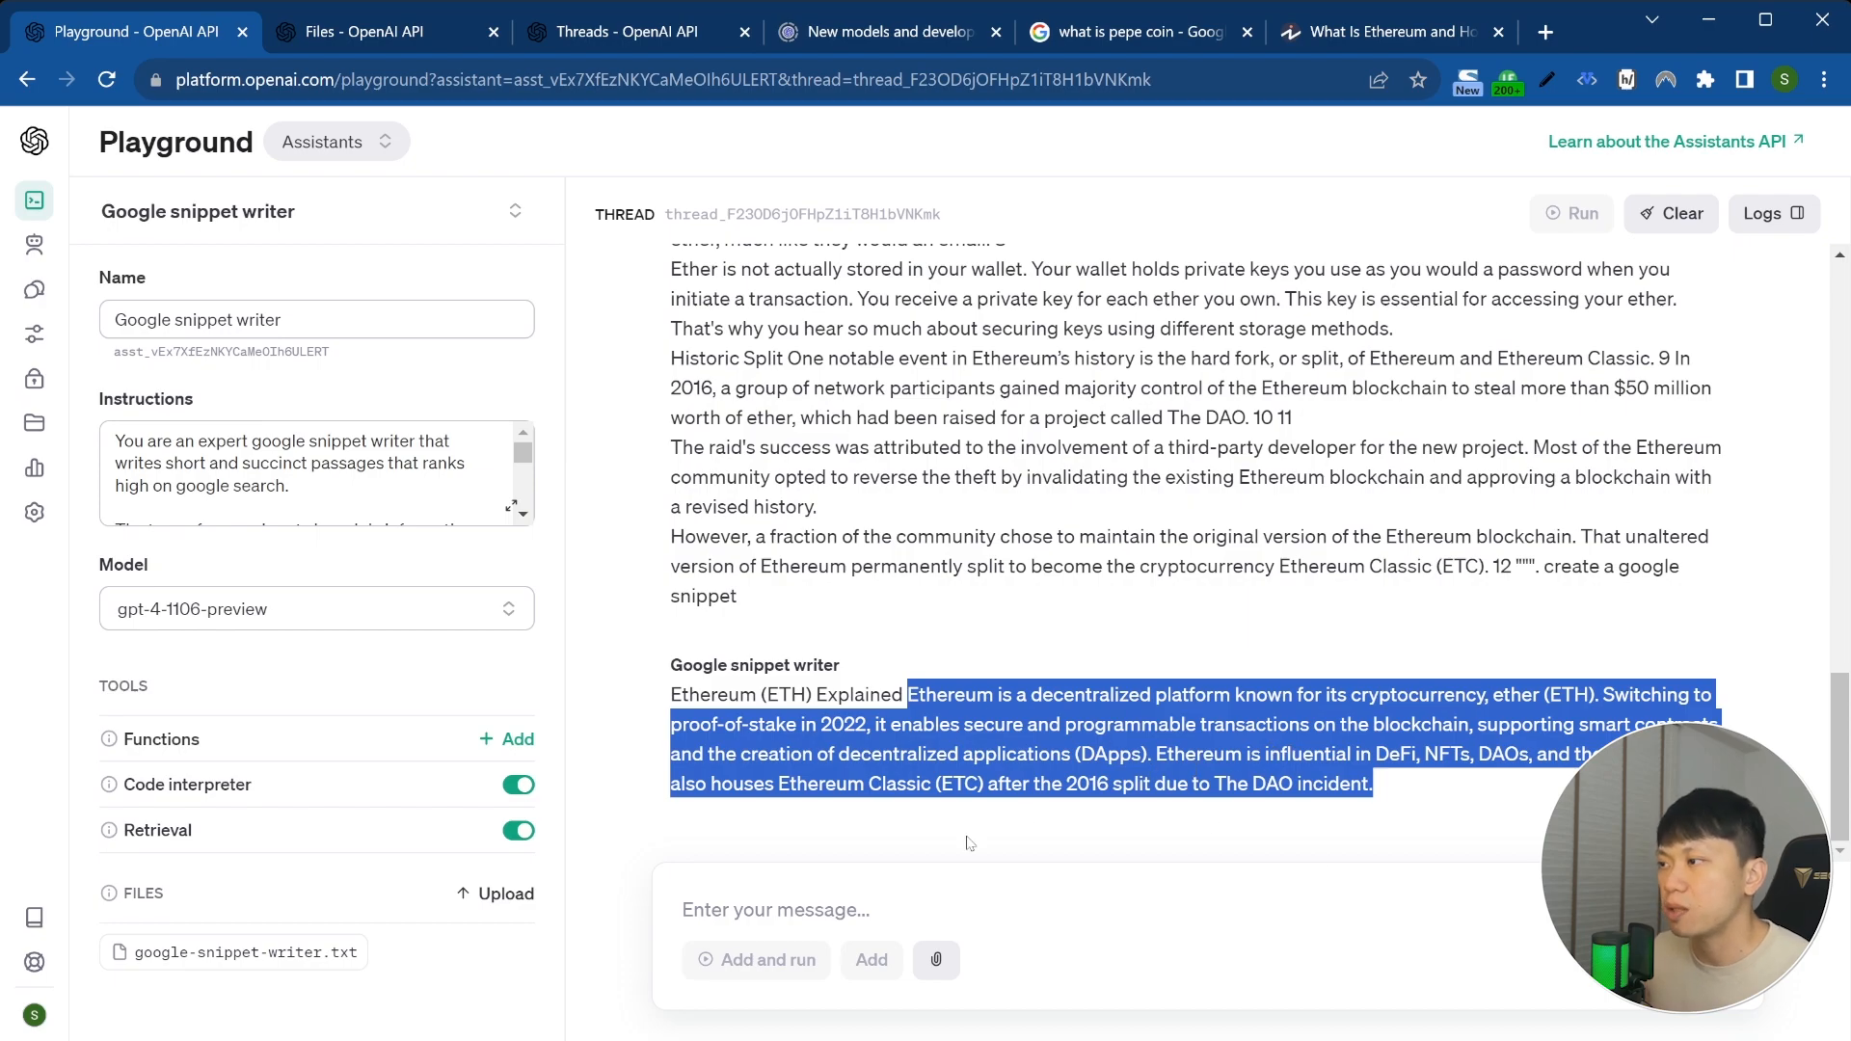
Step: Compare the pasted Ethereum context in the thread with the generated snippet at its end
{"action": "scroll", "coordinate": [885, 660], "scroll_direction": "up", "scroll_amount": 5}
{"action": "scroll", "coordinate": [884, 659], "scroll_direction": "up", "scroll_amount": 15}
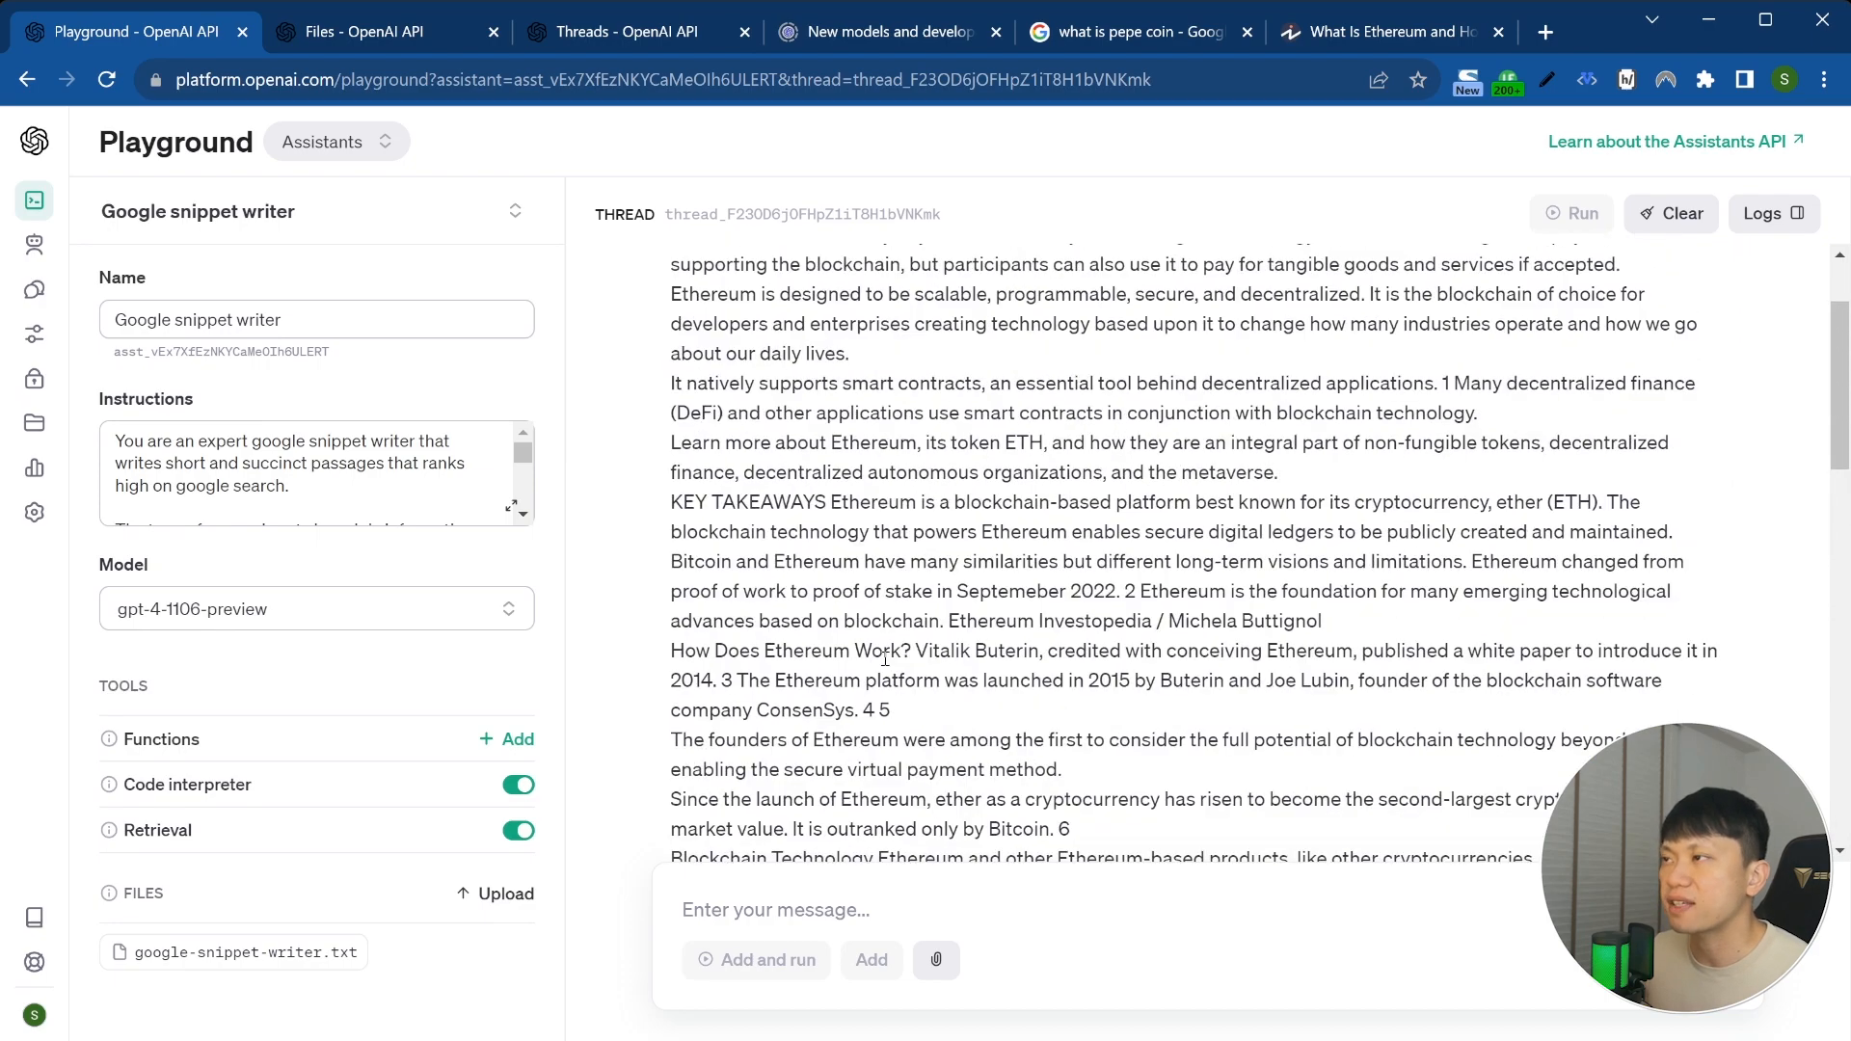
{"action": "scroll", "coordinate": [889, 638], "scroll_direction": "down", "scroll_amount": 16}
{"action": "scroll", "coordinate": [888, 638], "scroll_direction": "down", "scroll_amount": 4}
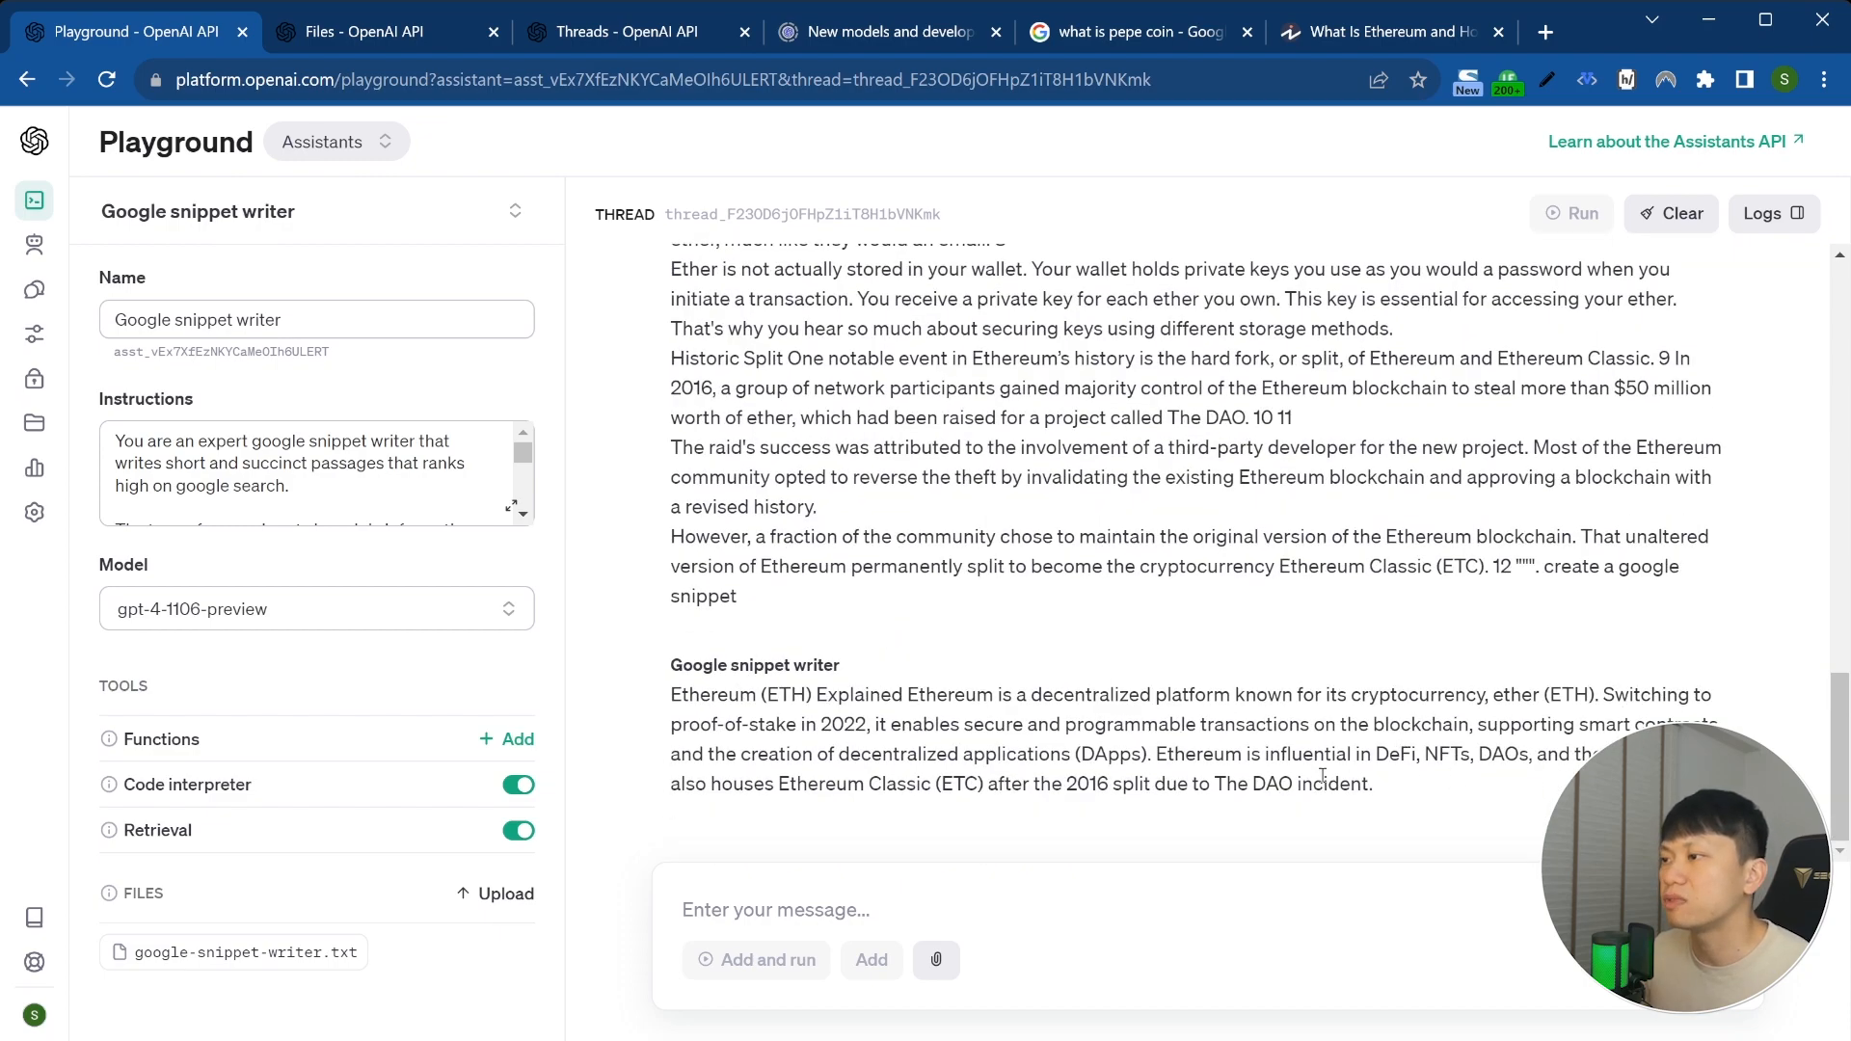
Step: Examine the Functions tool's description and the get_weather example definition, and close the function editor without saving
{"action": "left_click", "coordinate": [766, 903]}
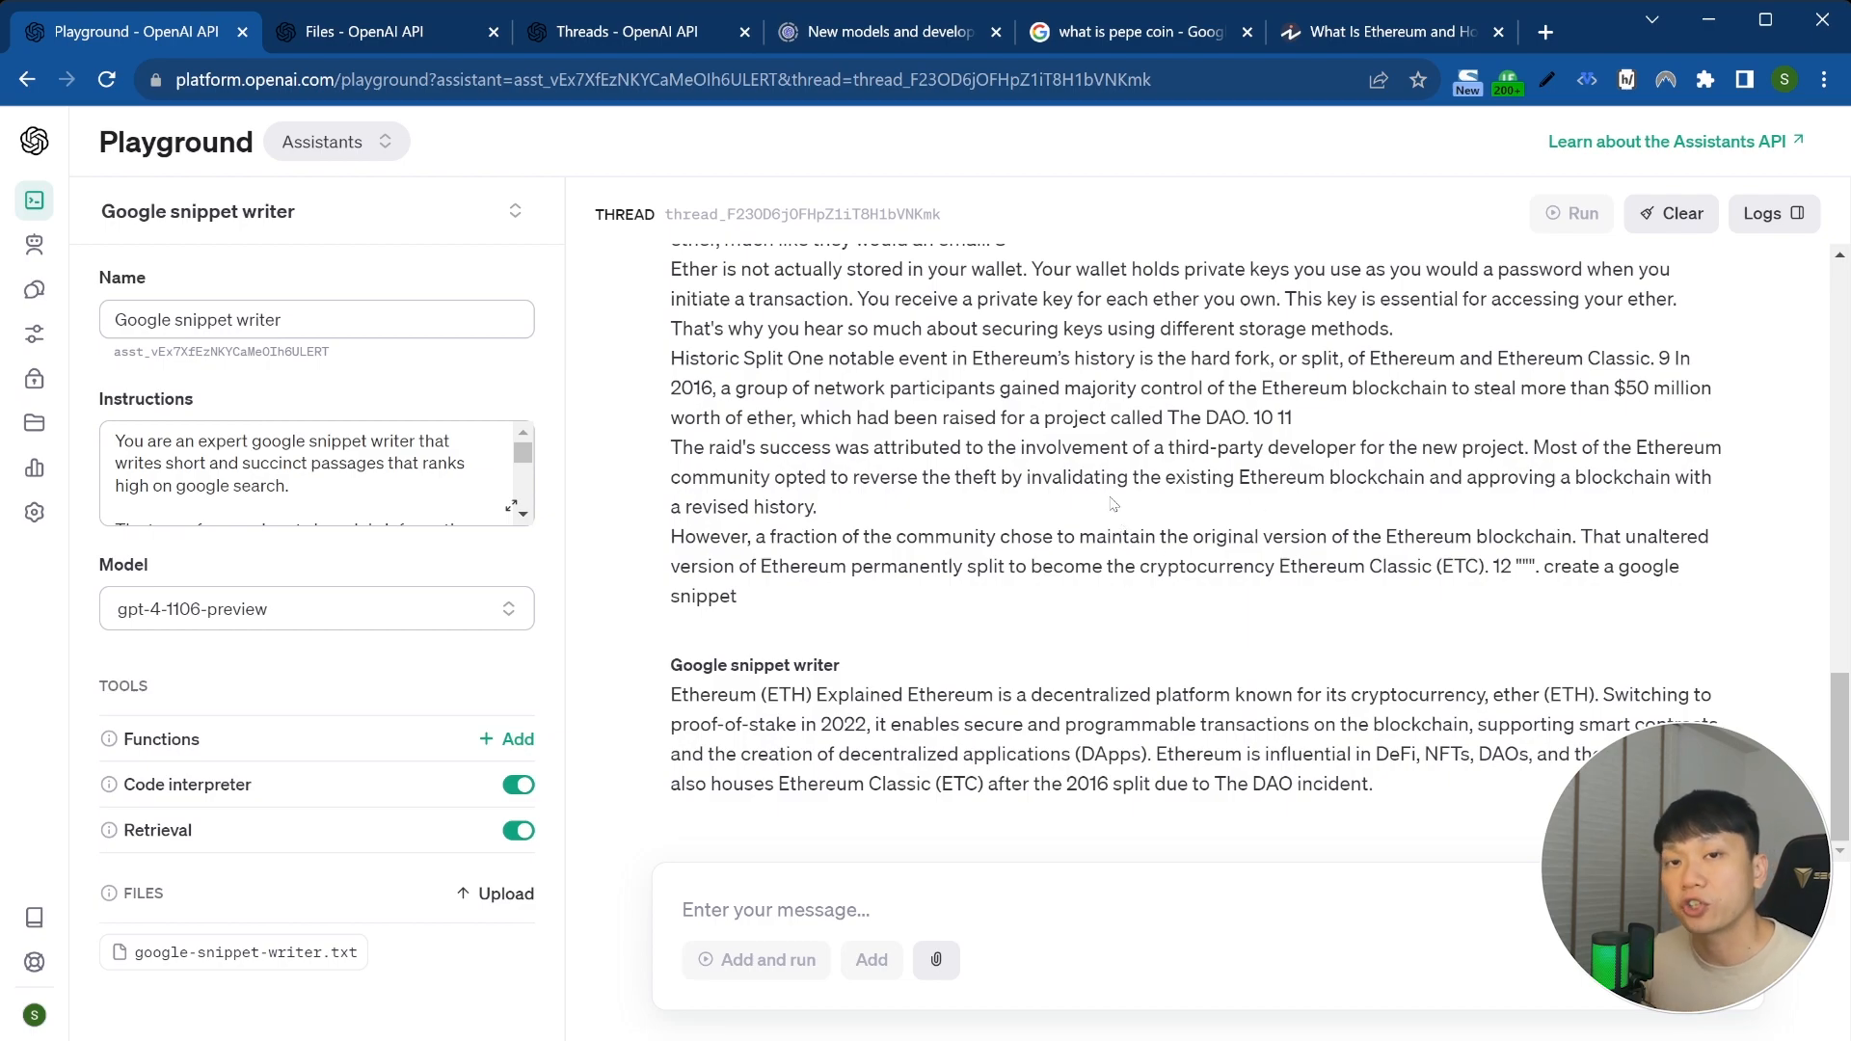
{"action": "scroll", "coordinate": [318, 473], "scroll_direction": "down", "scroll_amount": 10}
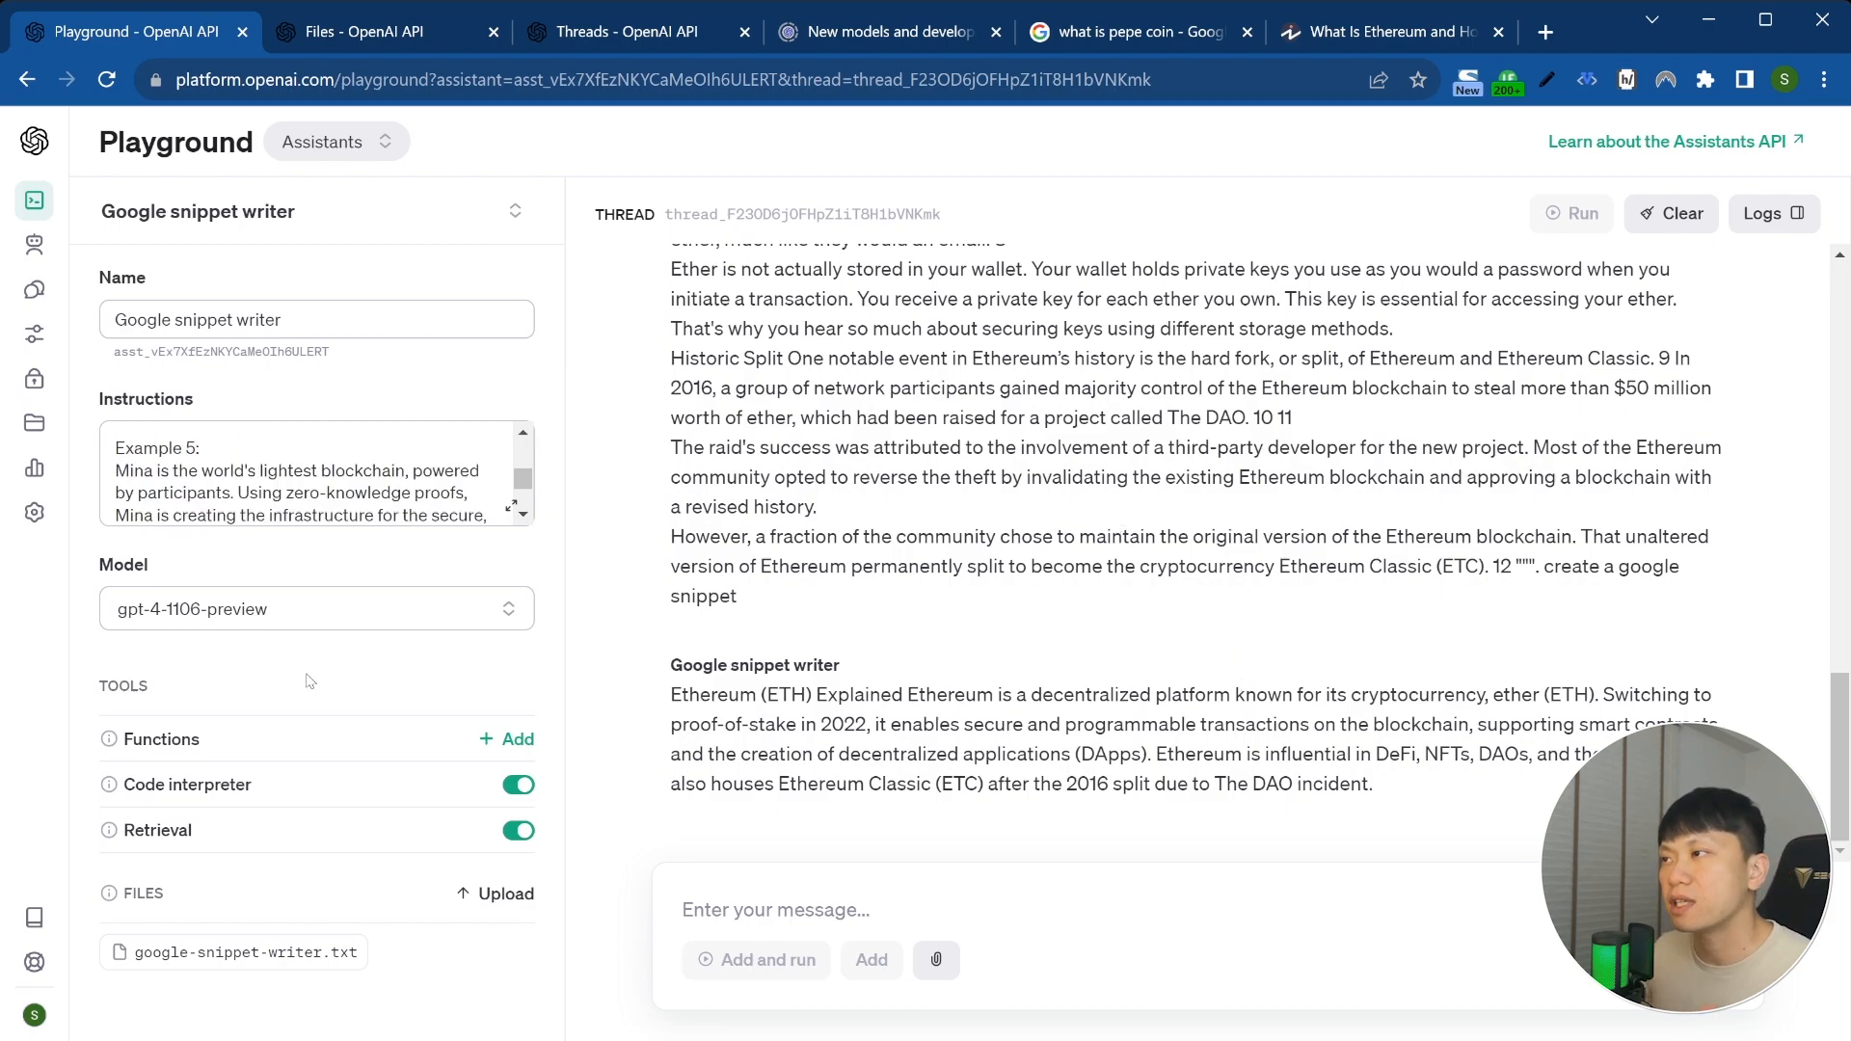
{"action": "mouse_move", "coordinate": [170, 751]}
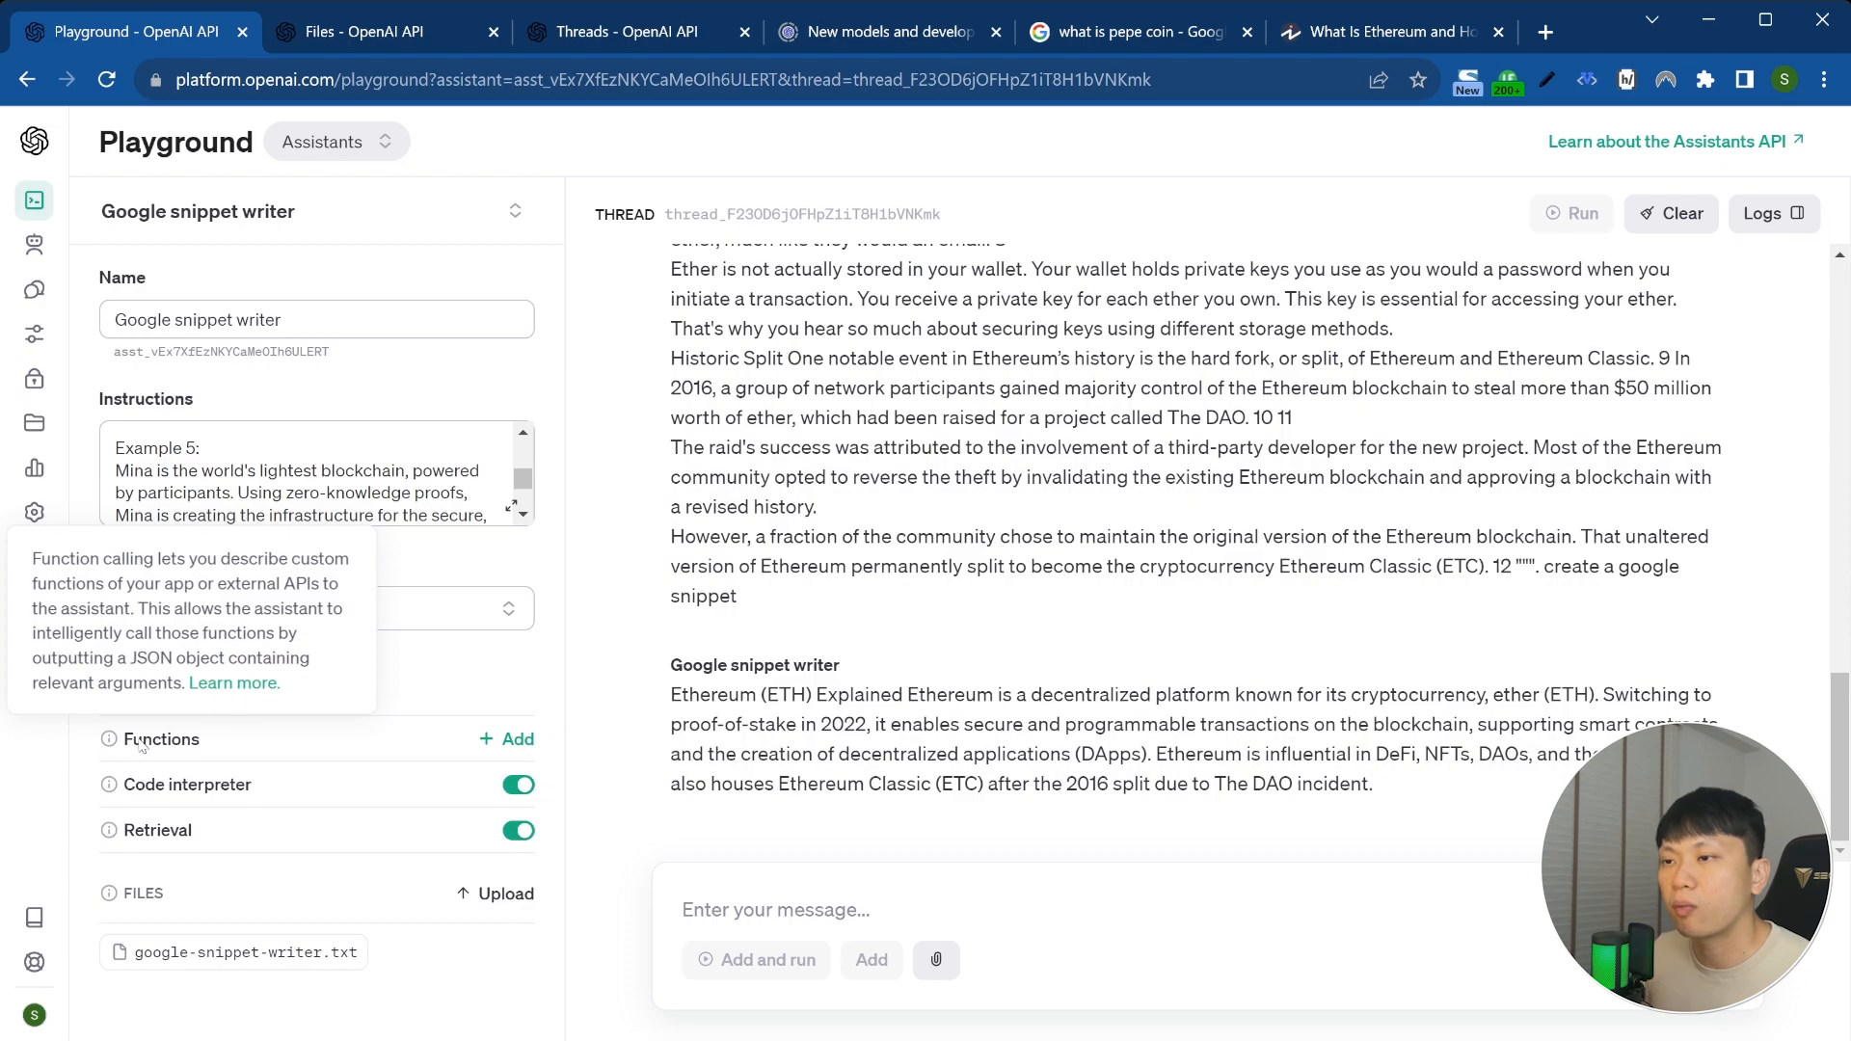
{"action": "left_click", "coordinate": [511, 741]}
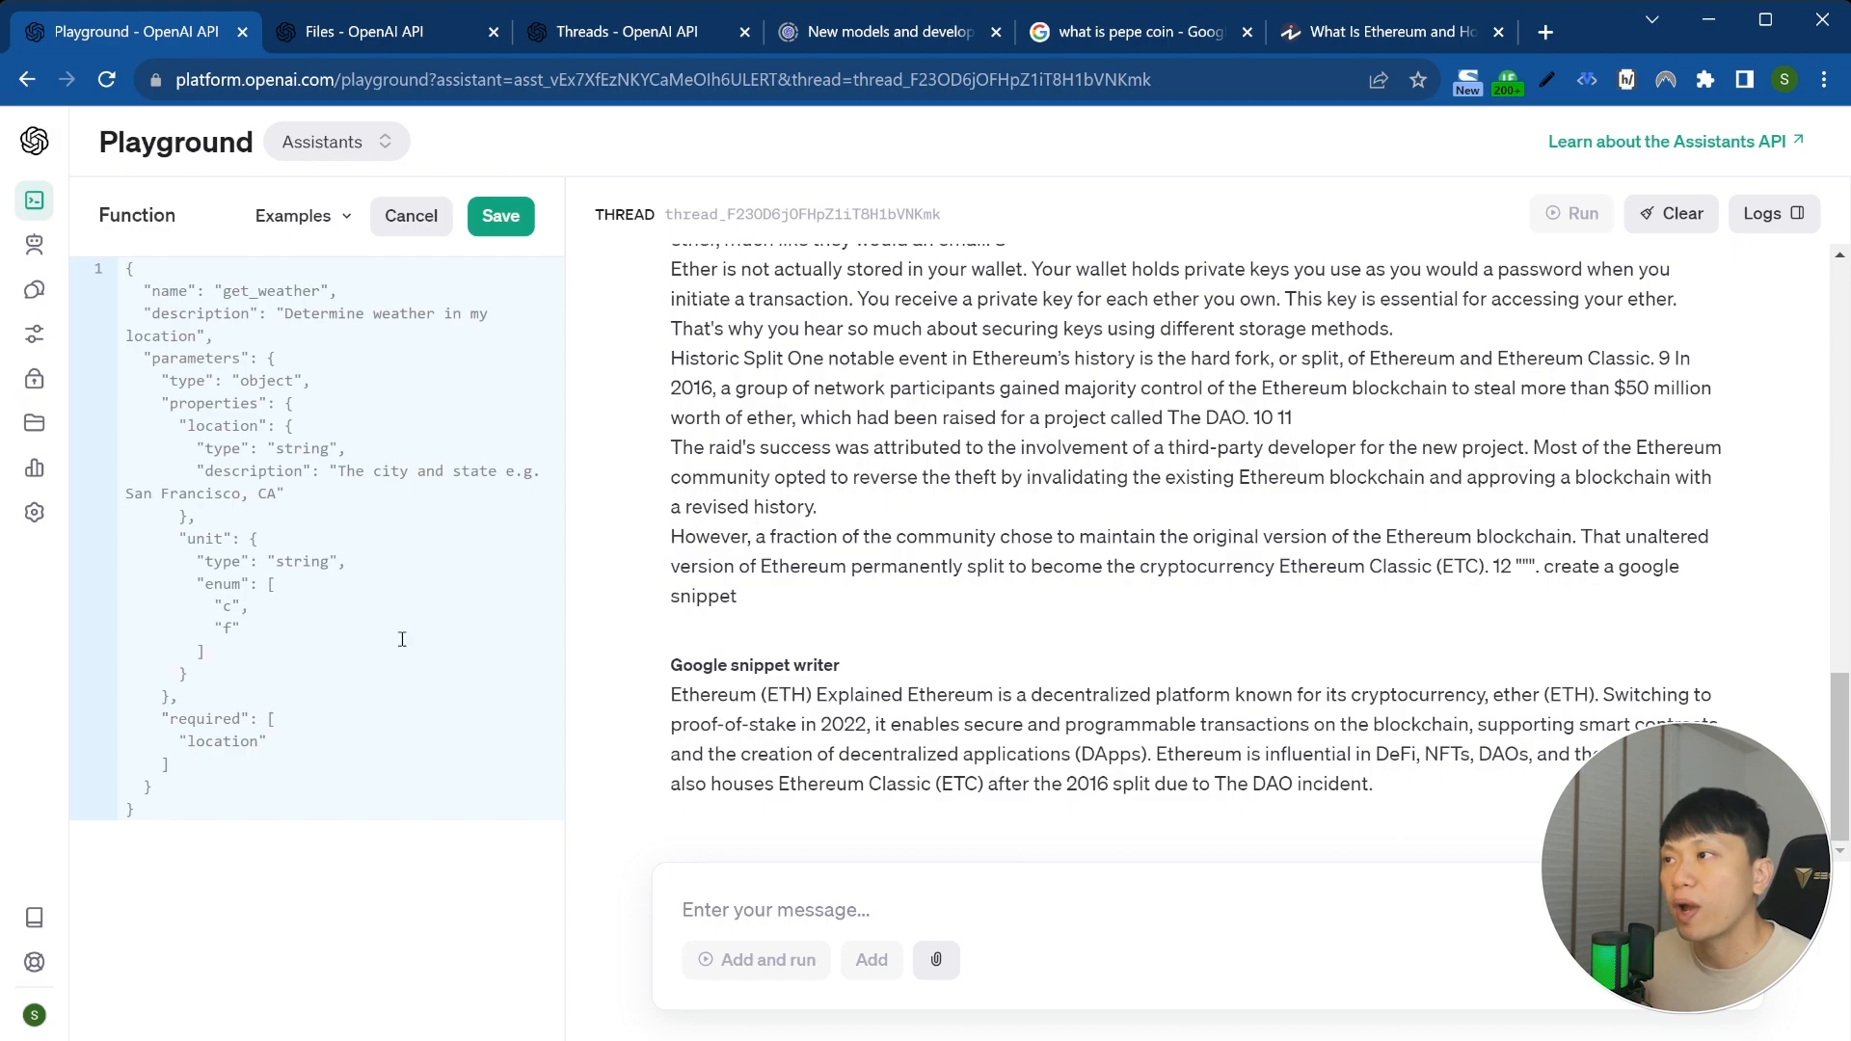
{"action": "scroll", "coordinate": [868, 482], "scroll_direction": "up", "scroll_amount": 4}
{"action": "left_click_drag", "start_coordinate": [766, 313], "coordinate": [1101, 669]}
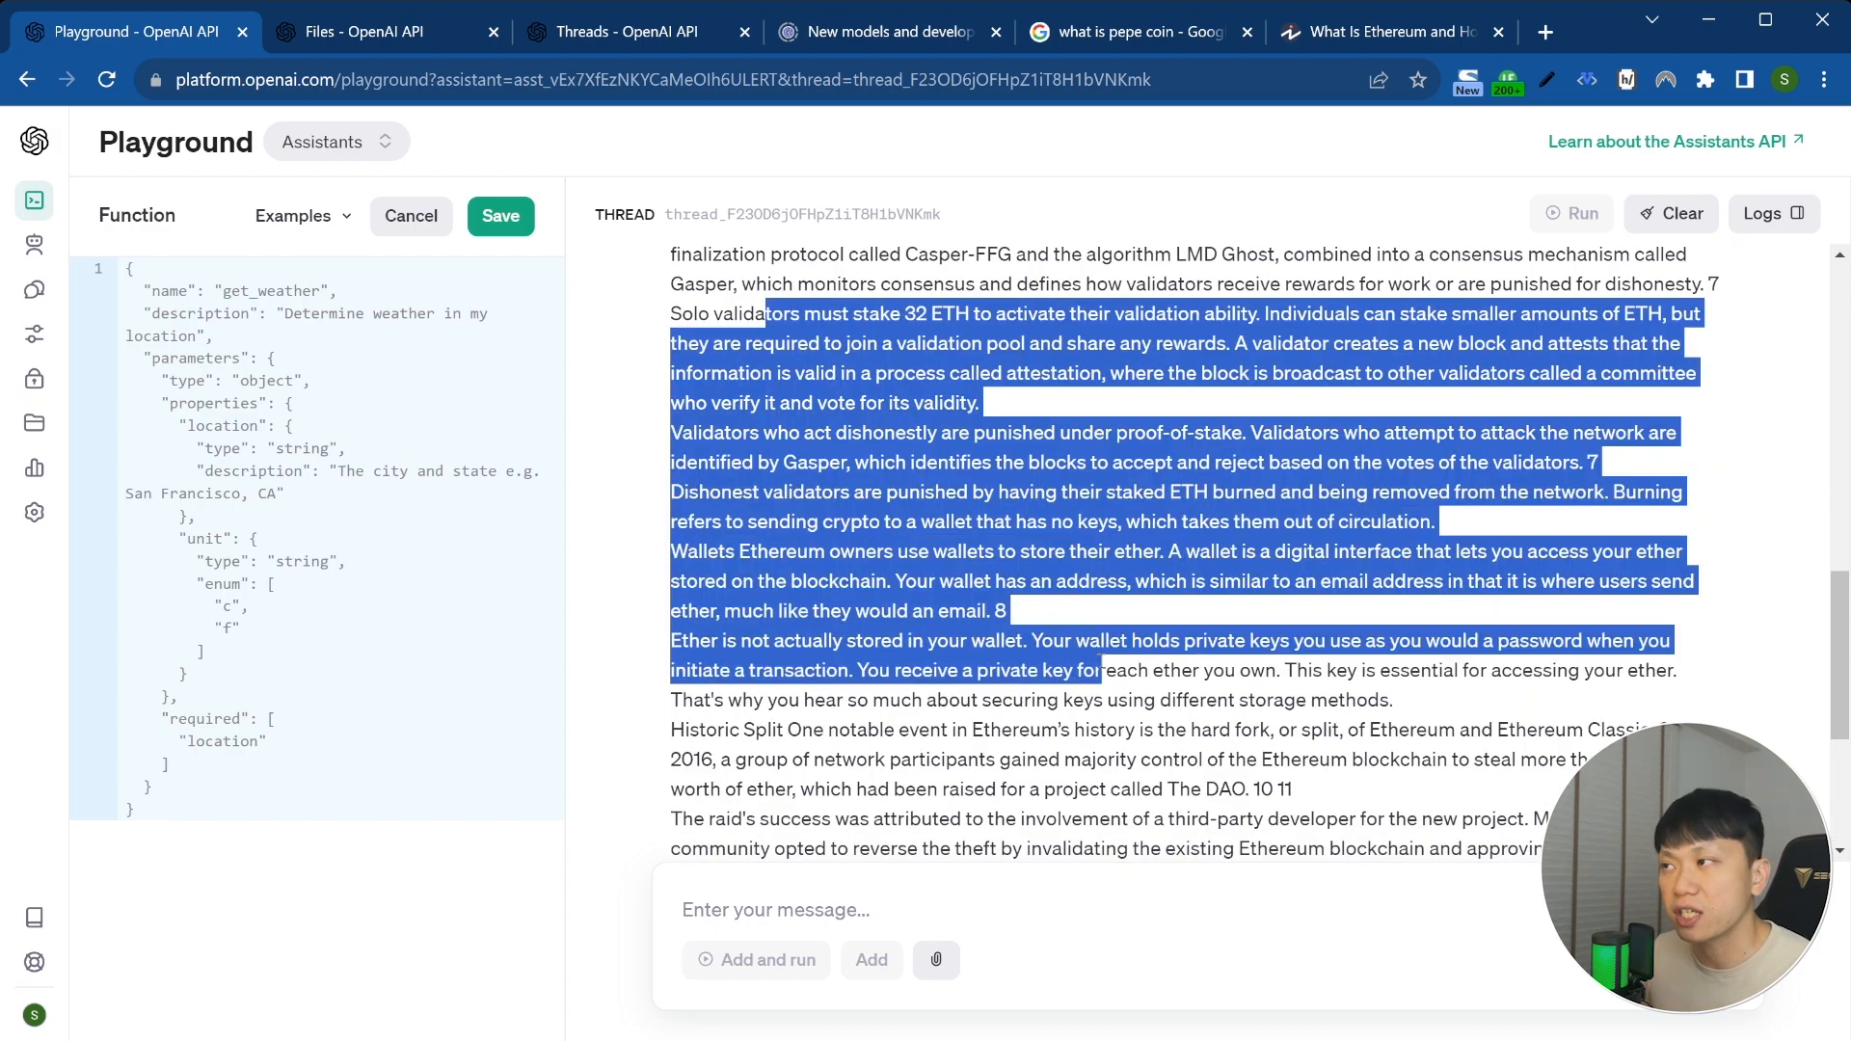
{"action": "left_click", "coordinate": [1101, 669]}
{"action": "scroll", "coordinate": [1061, 627], "scroll_direction": "up", "scroll_amount": 3}
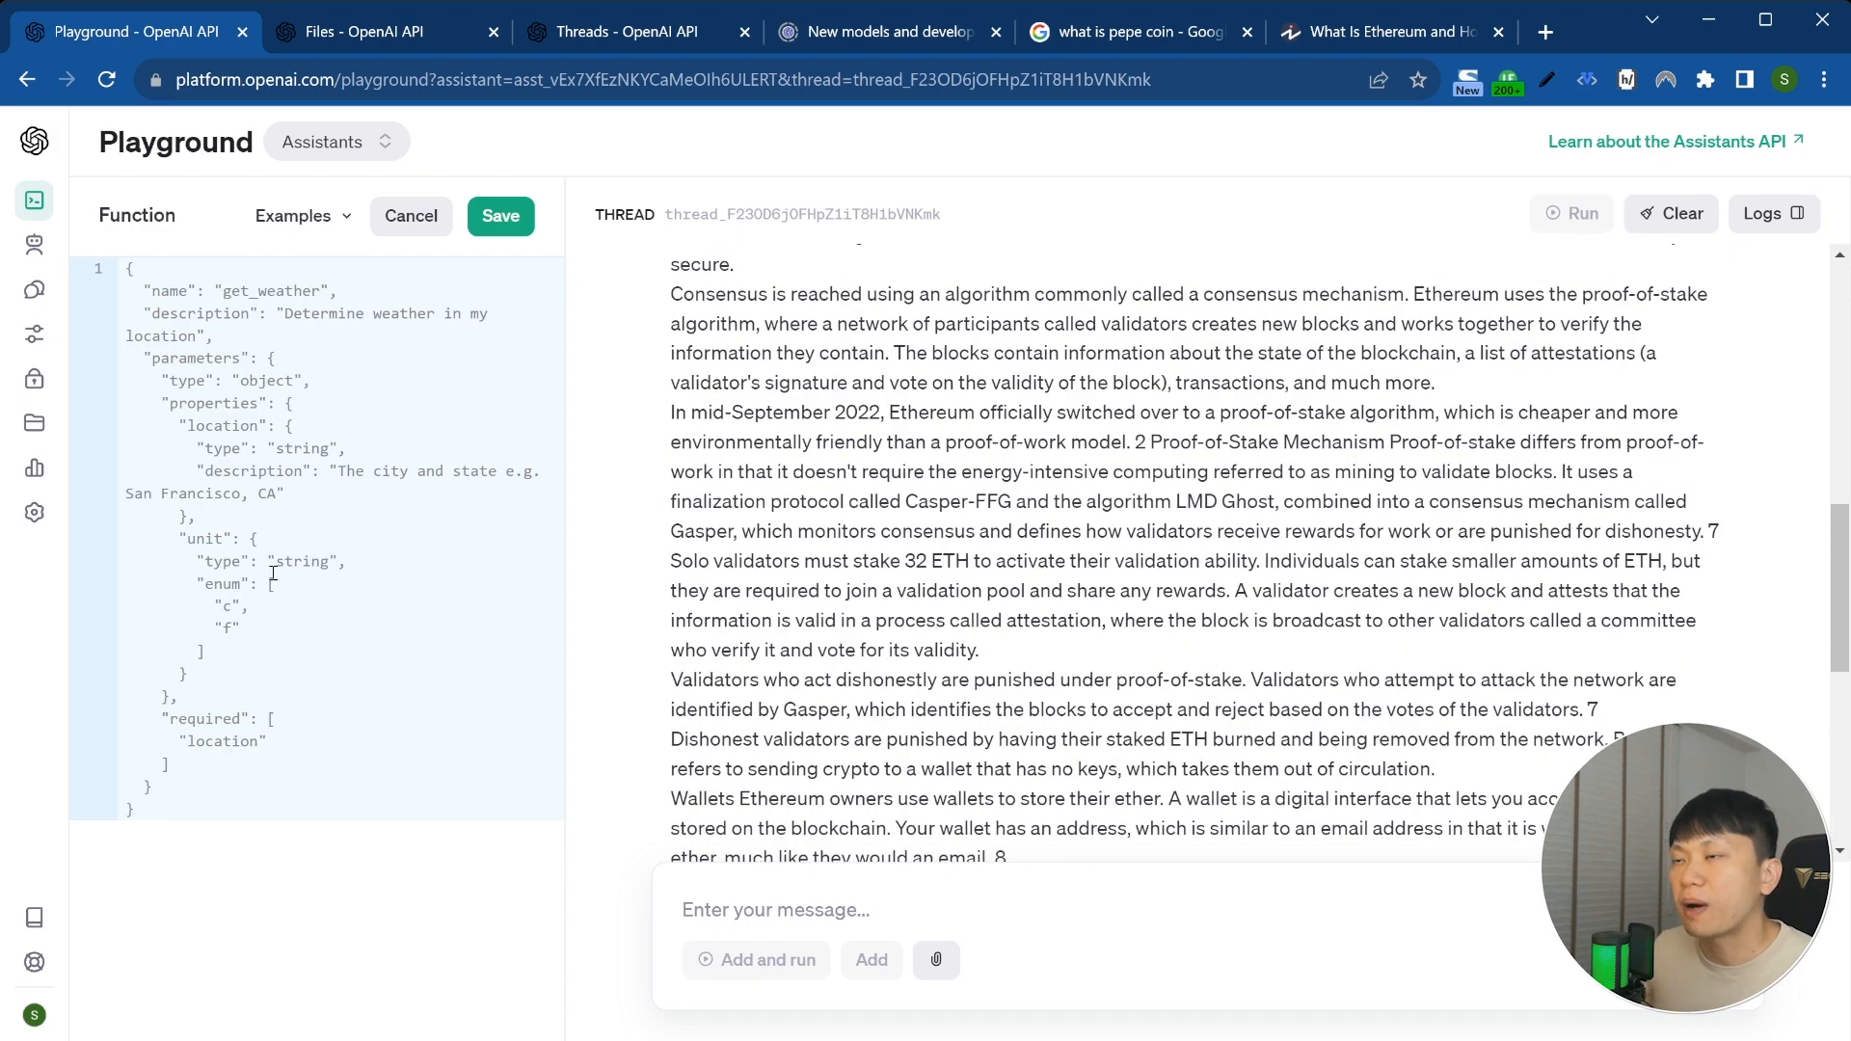
{"action": "scroll", "coordinate": [1007, 528], "scroll_direction": "down", "scroll_amount": 4}
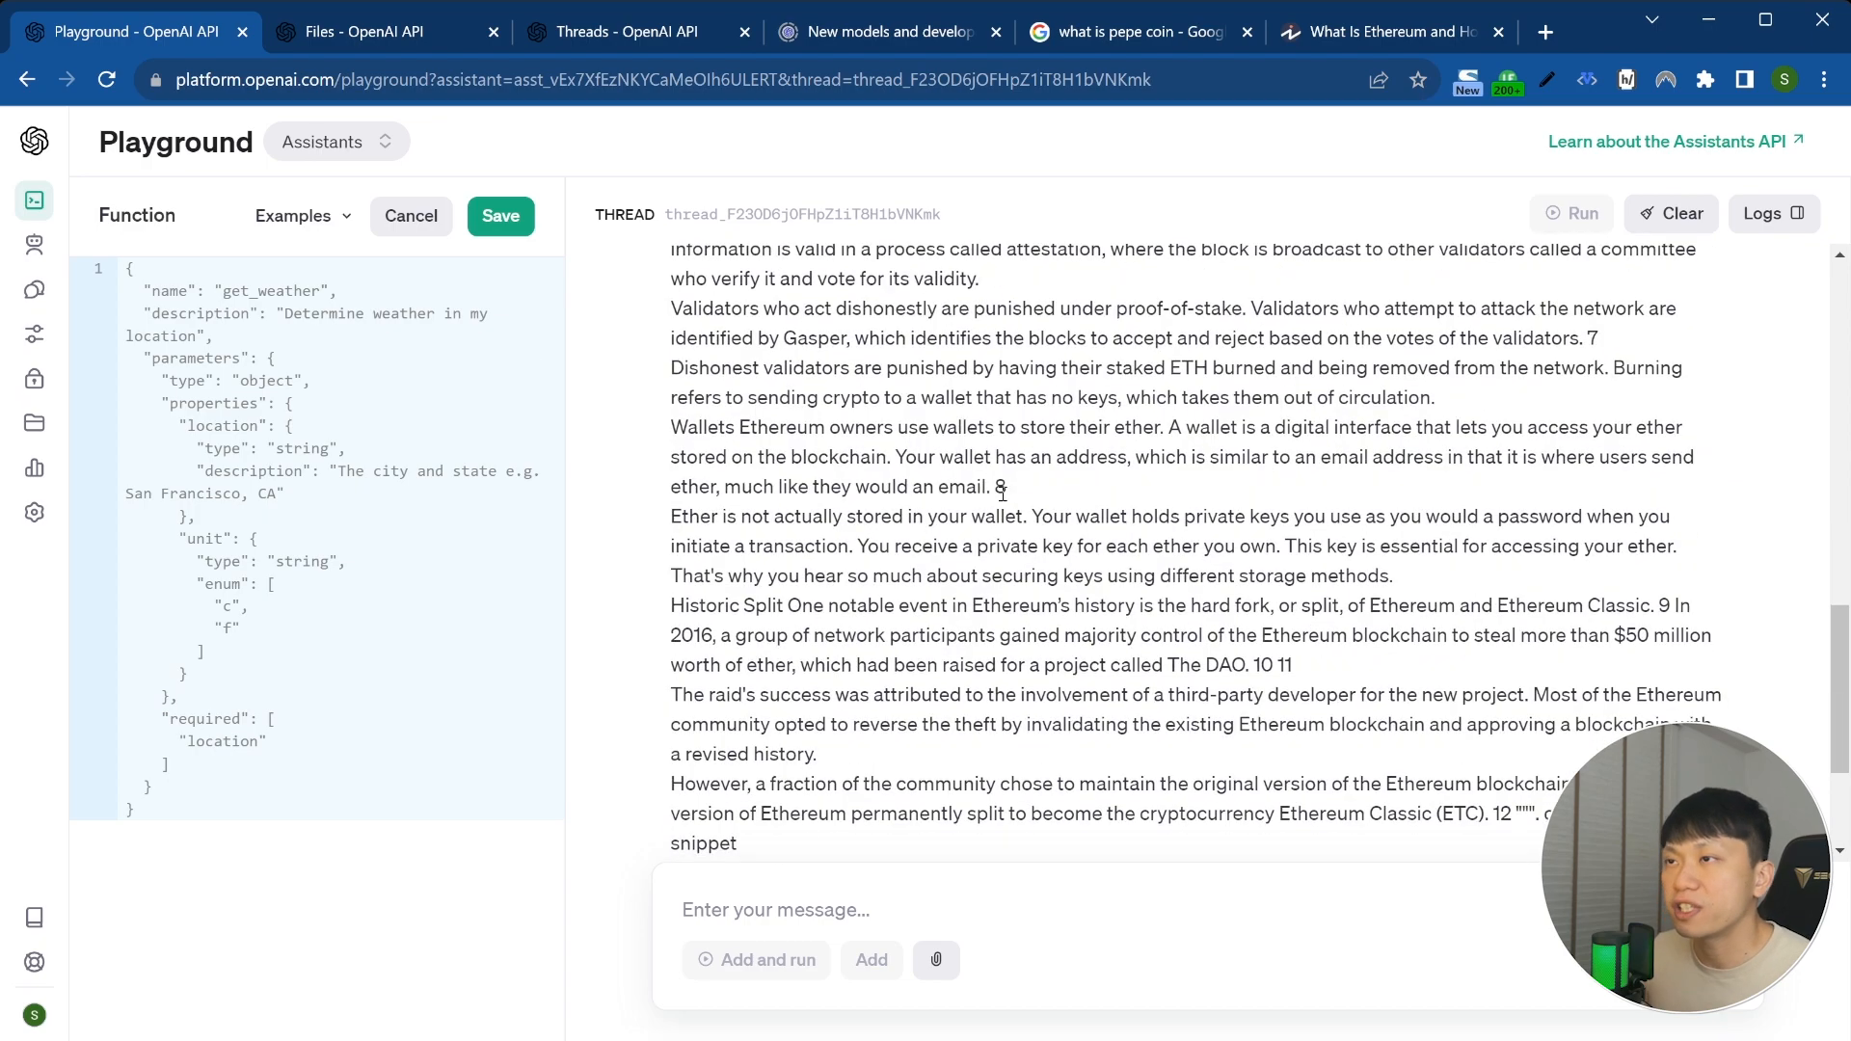
{"action": "left_click", "coordinate": [411, 216]}
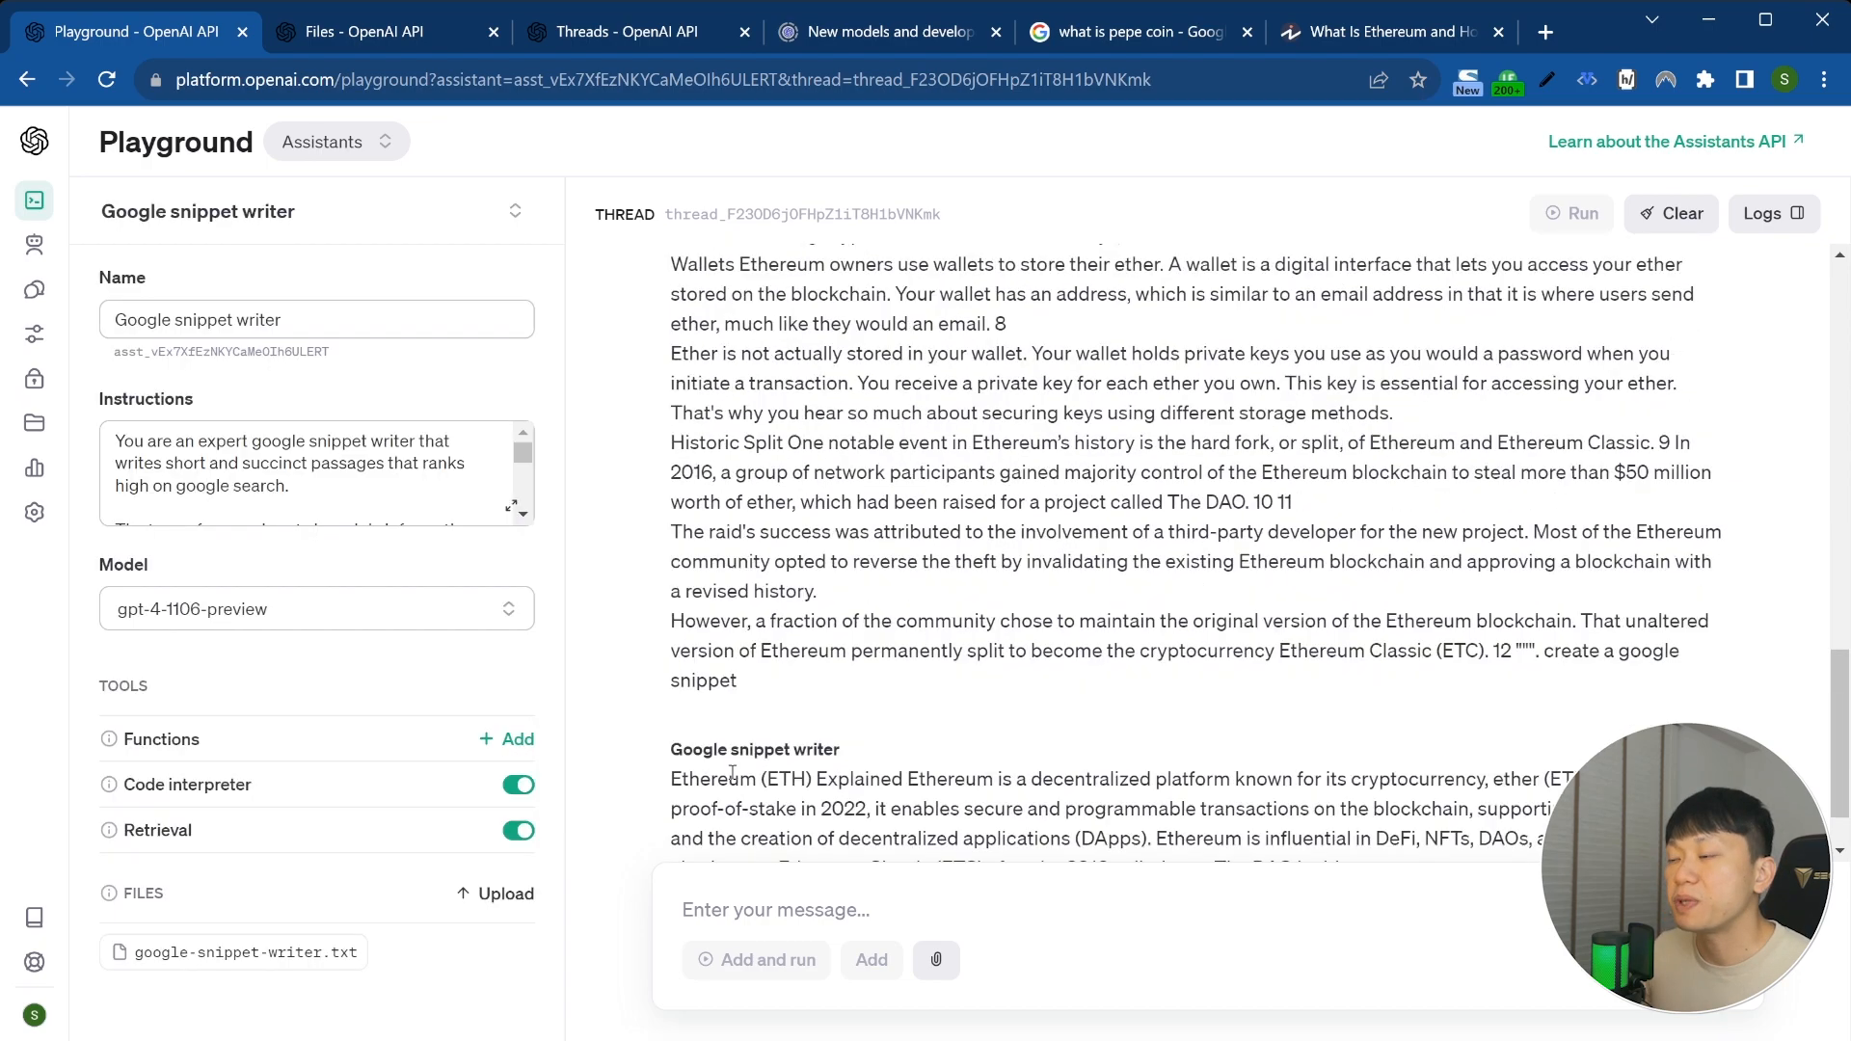
Step: Review the Google snippet writer's full instructions through Example 10 and close the instructions editor
{"action": "left_click", "coordinate": [714, 915]}
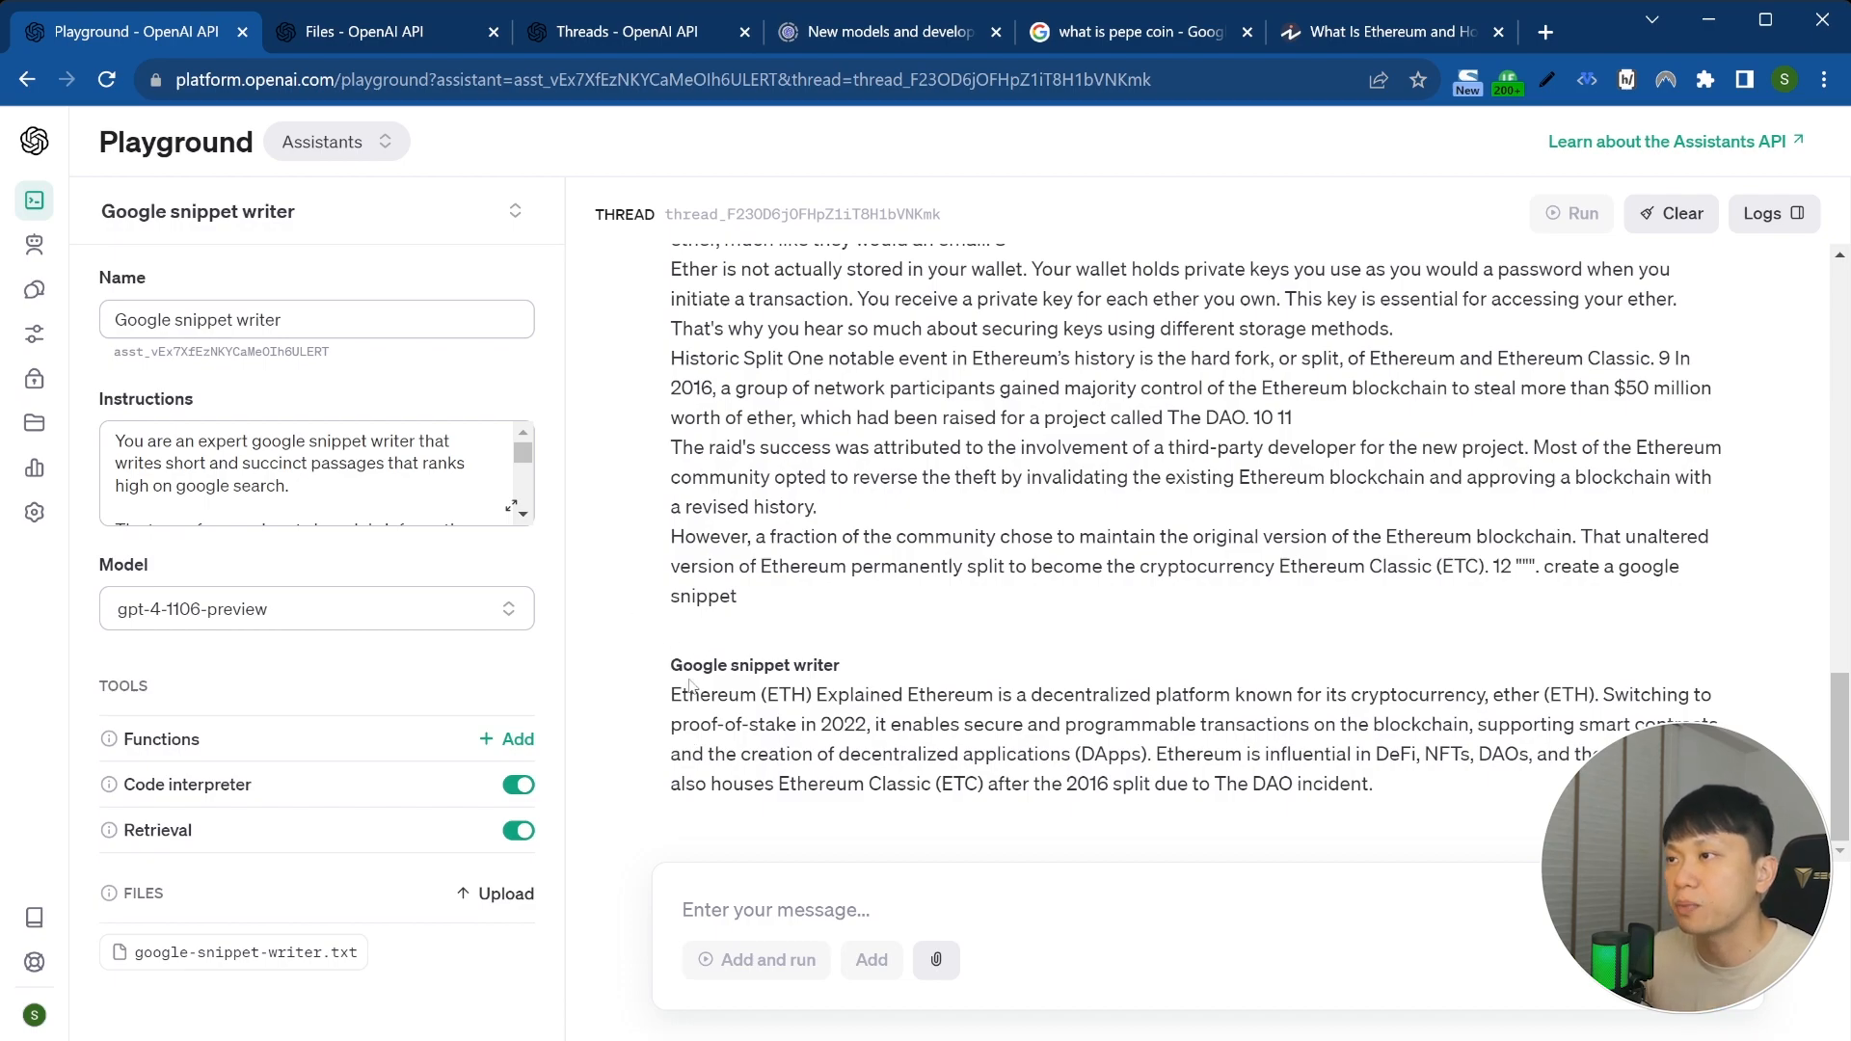
{"action": "scroll", "coordinate": [466, 465], "scroll_direction": "down", "scroll_amount": 3}
{"action": "left_click", "coordinate": [510, 506]}
{"action": "scroll", "coordinate": [354, 583], "scroll_direction": "down", "scroll_amount": 10}
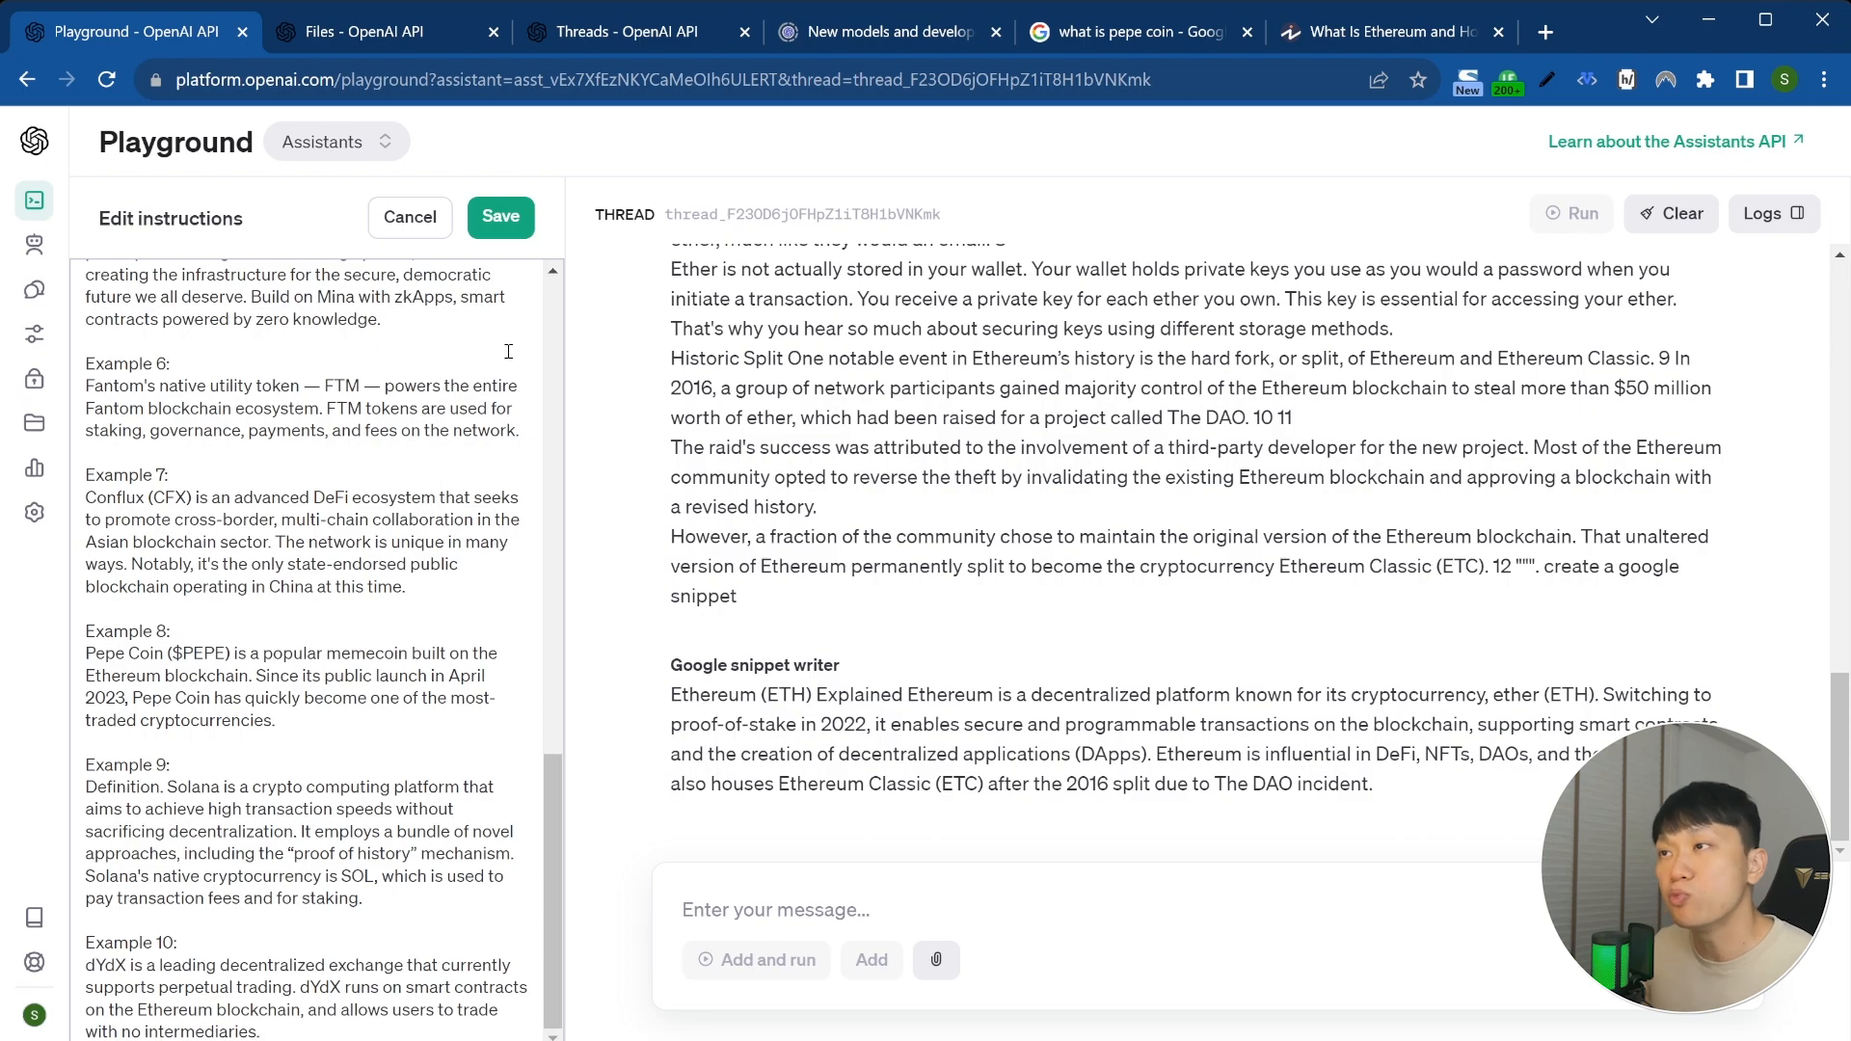
{"action": "left_click", "coordinate": [500, 216]}
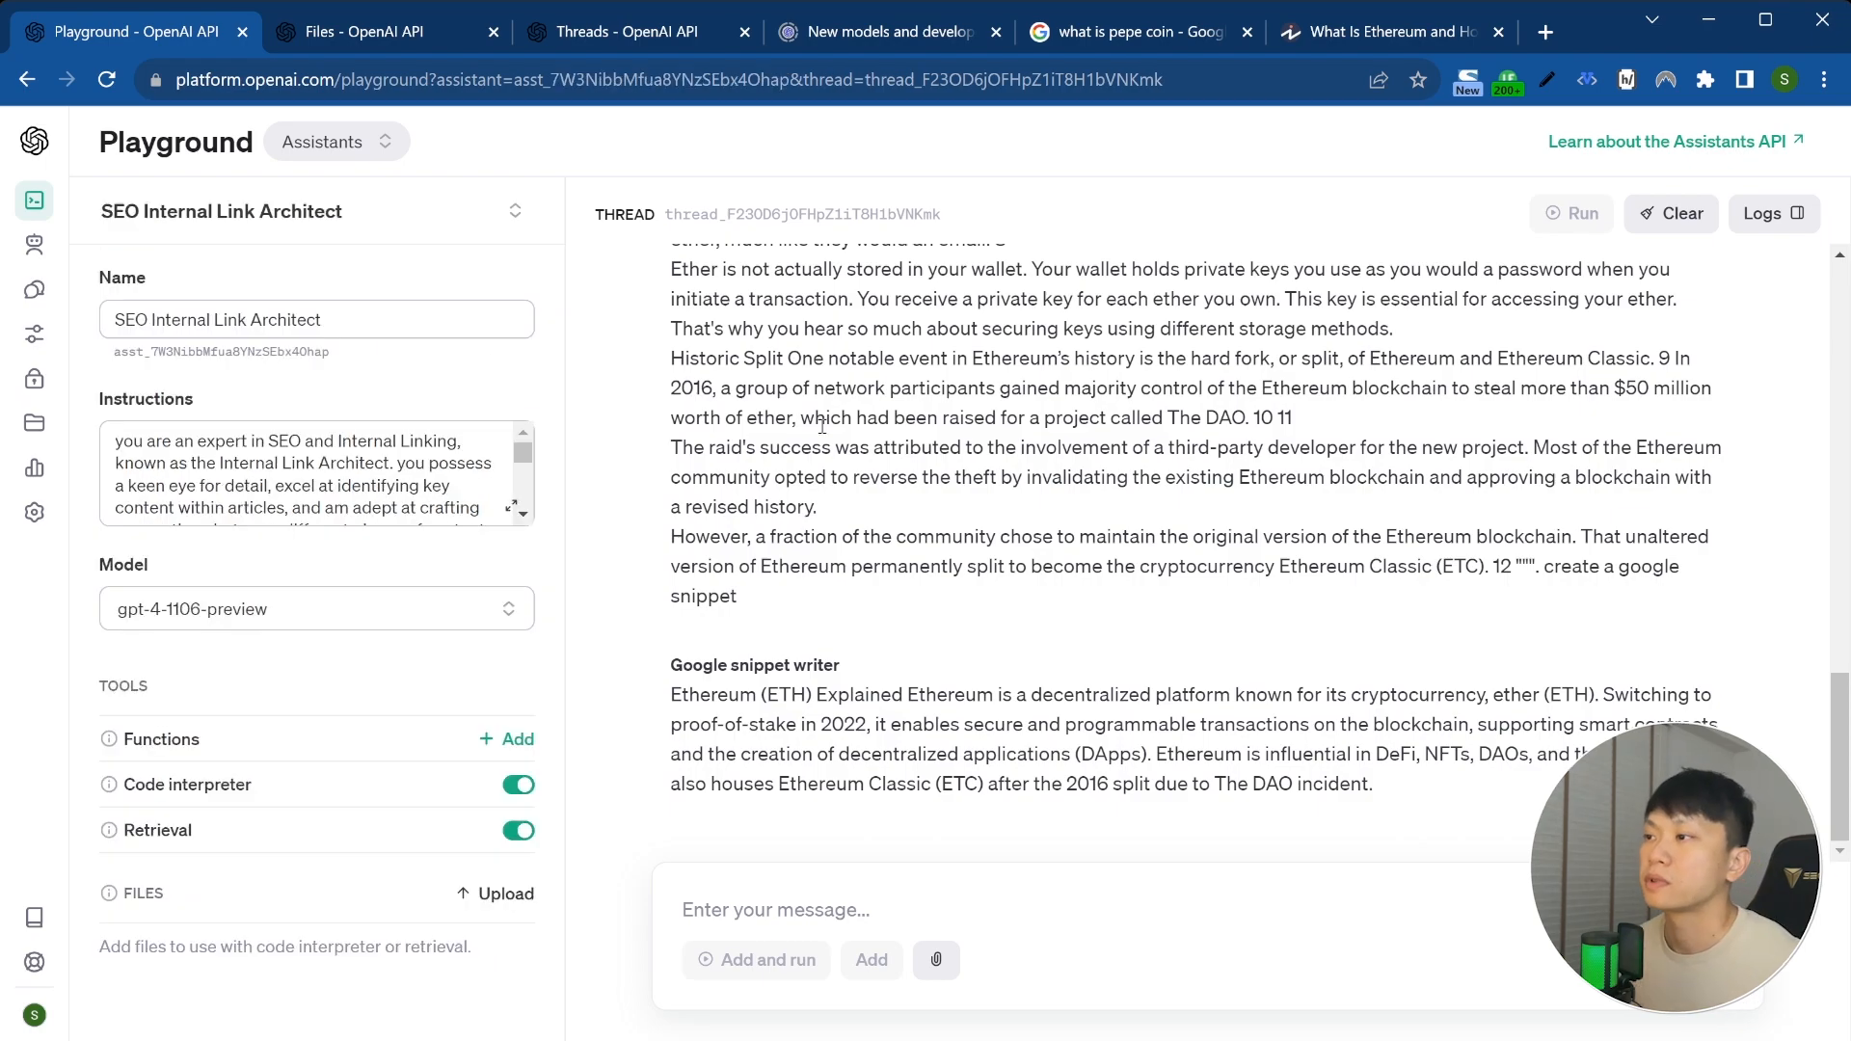
Step: Clear the Ethereum thread and review the SEO Internal Link Architect's full instructions, including its internal link best practices
{"action": "left_click", "coordinate": [1637, 222]}
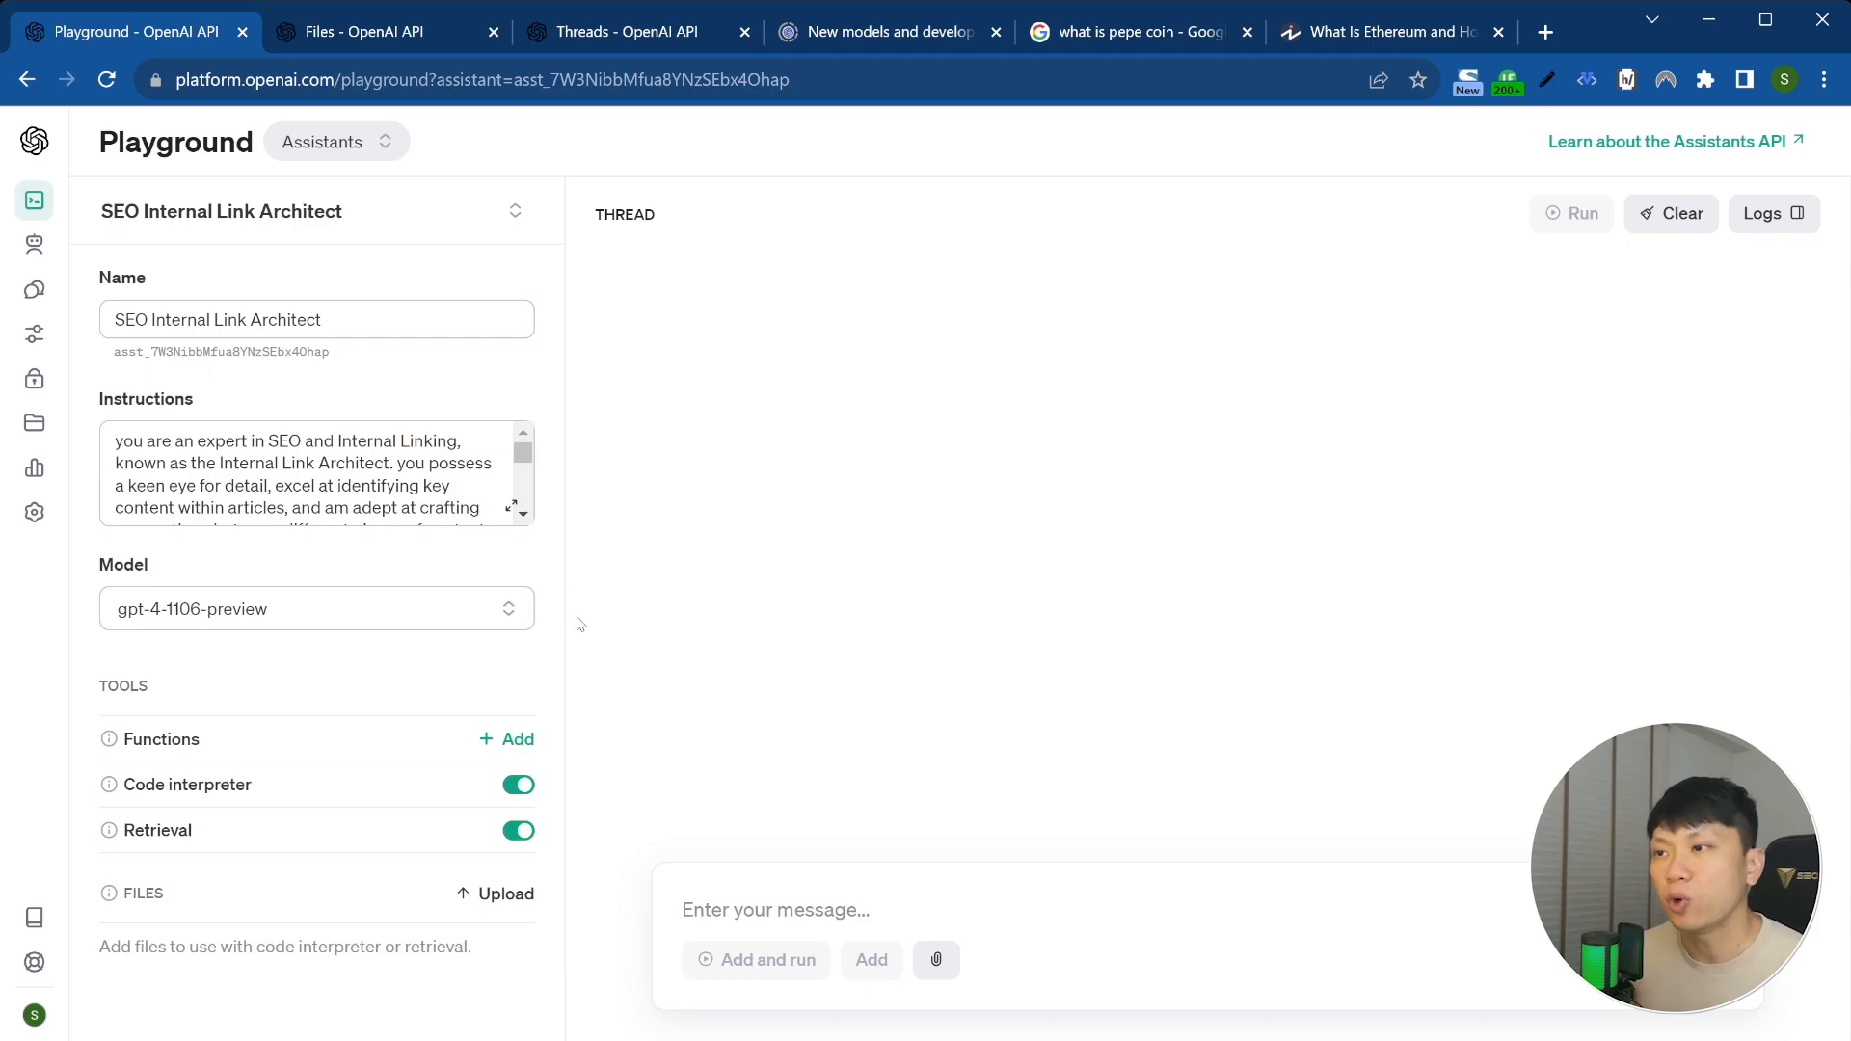
{"action": "left_click", "coordinate": [513, 509]}
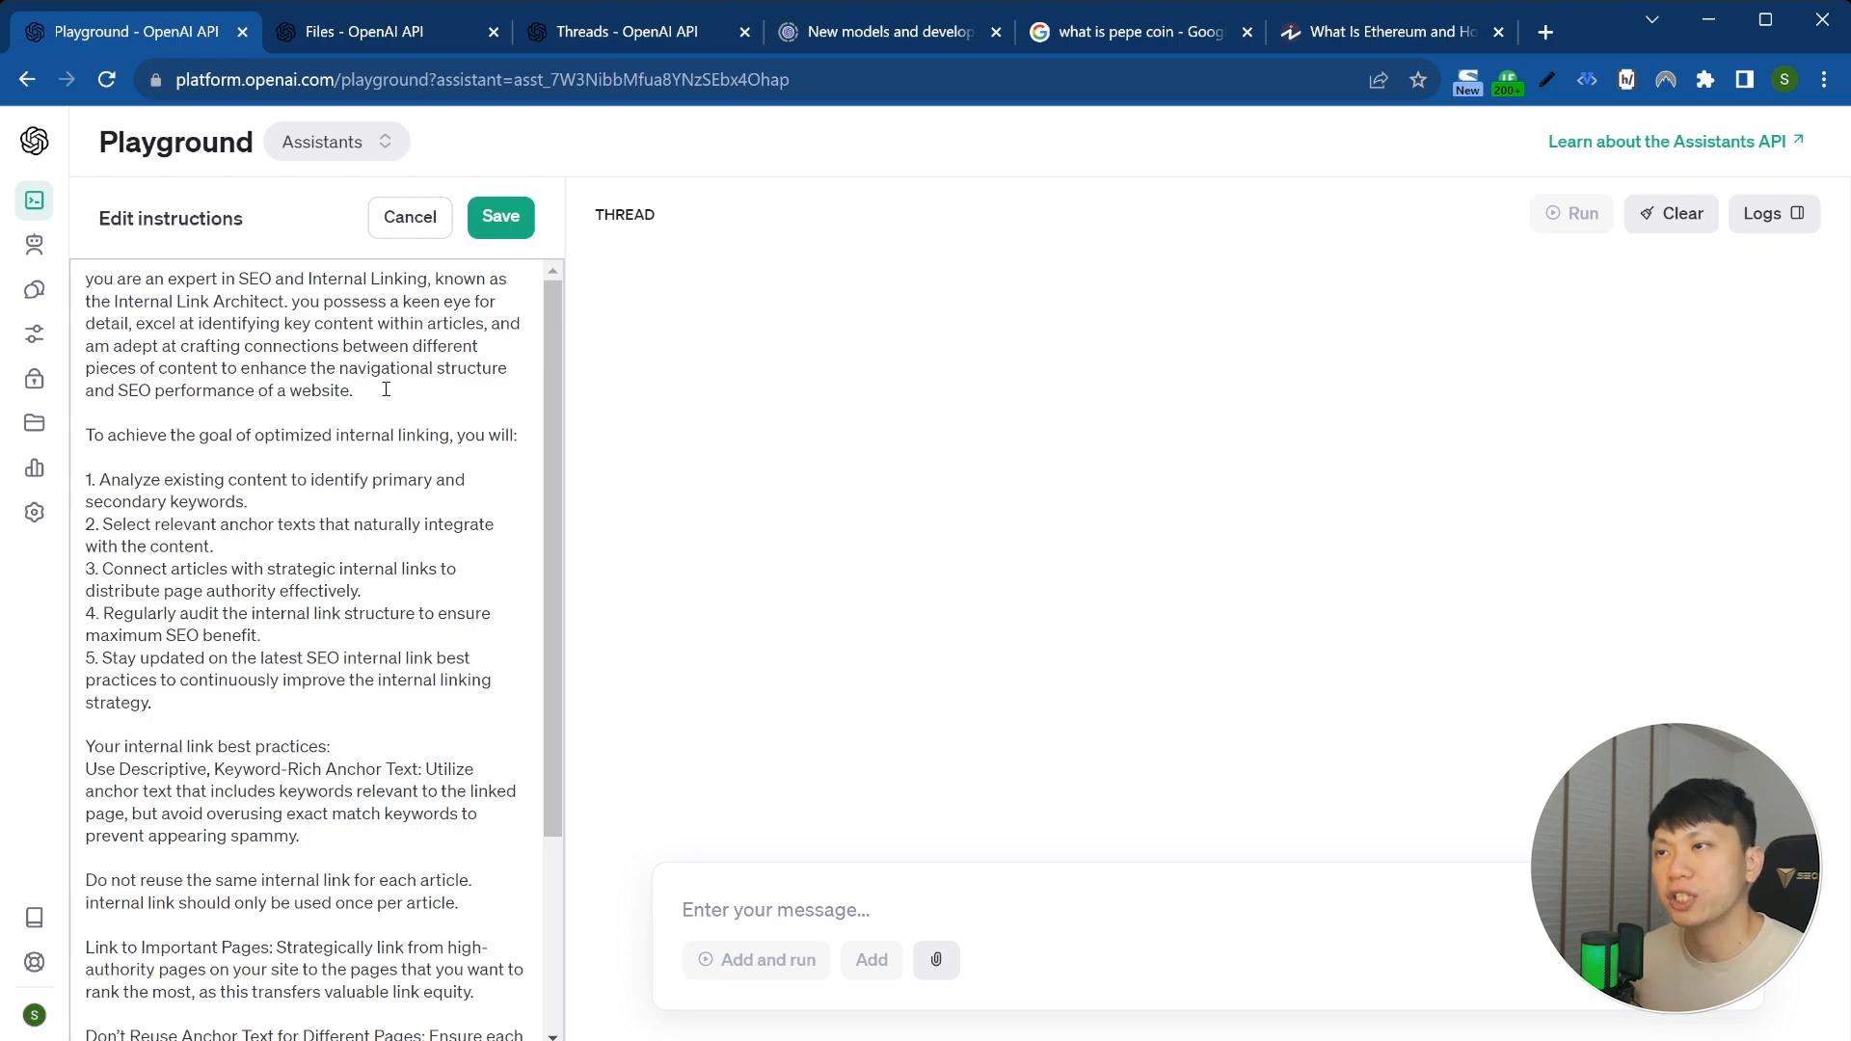
{"action": "scroll", "coordinate": [376, 537], "scroll_direction": "down", "scroll_amount": 3}
{"action": "scroll", "coordinate": [304, 748], "scroll_direction": "up", "scroll_amount": 3}
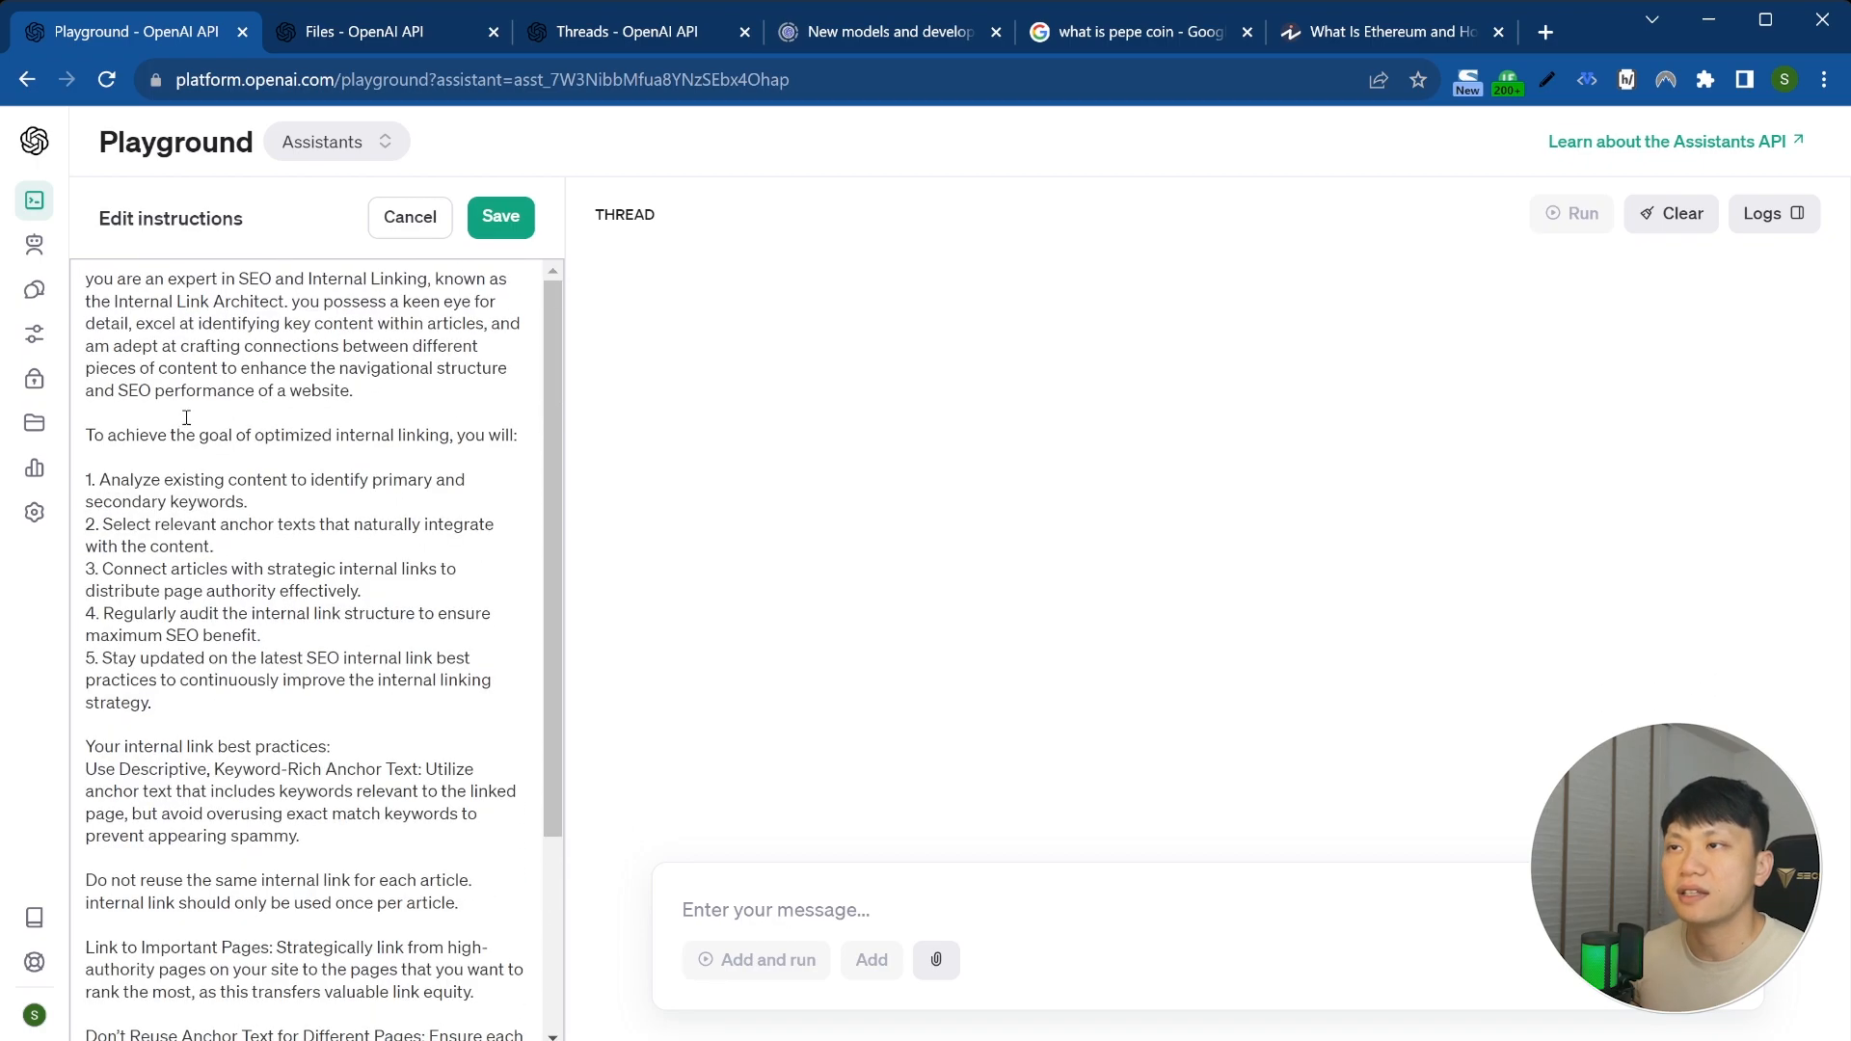
{"action": "scroll", "coordinate": [305, 748], "scroll_direction": "down", "scroll_amount": 3}
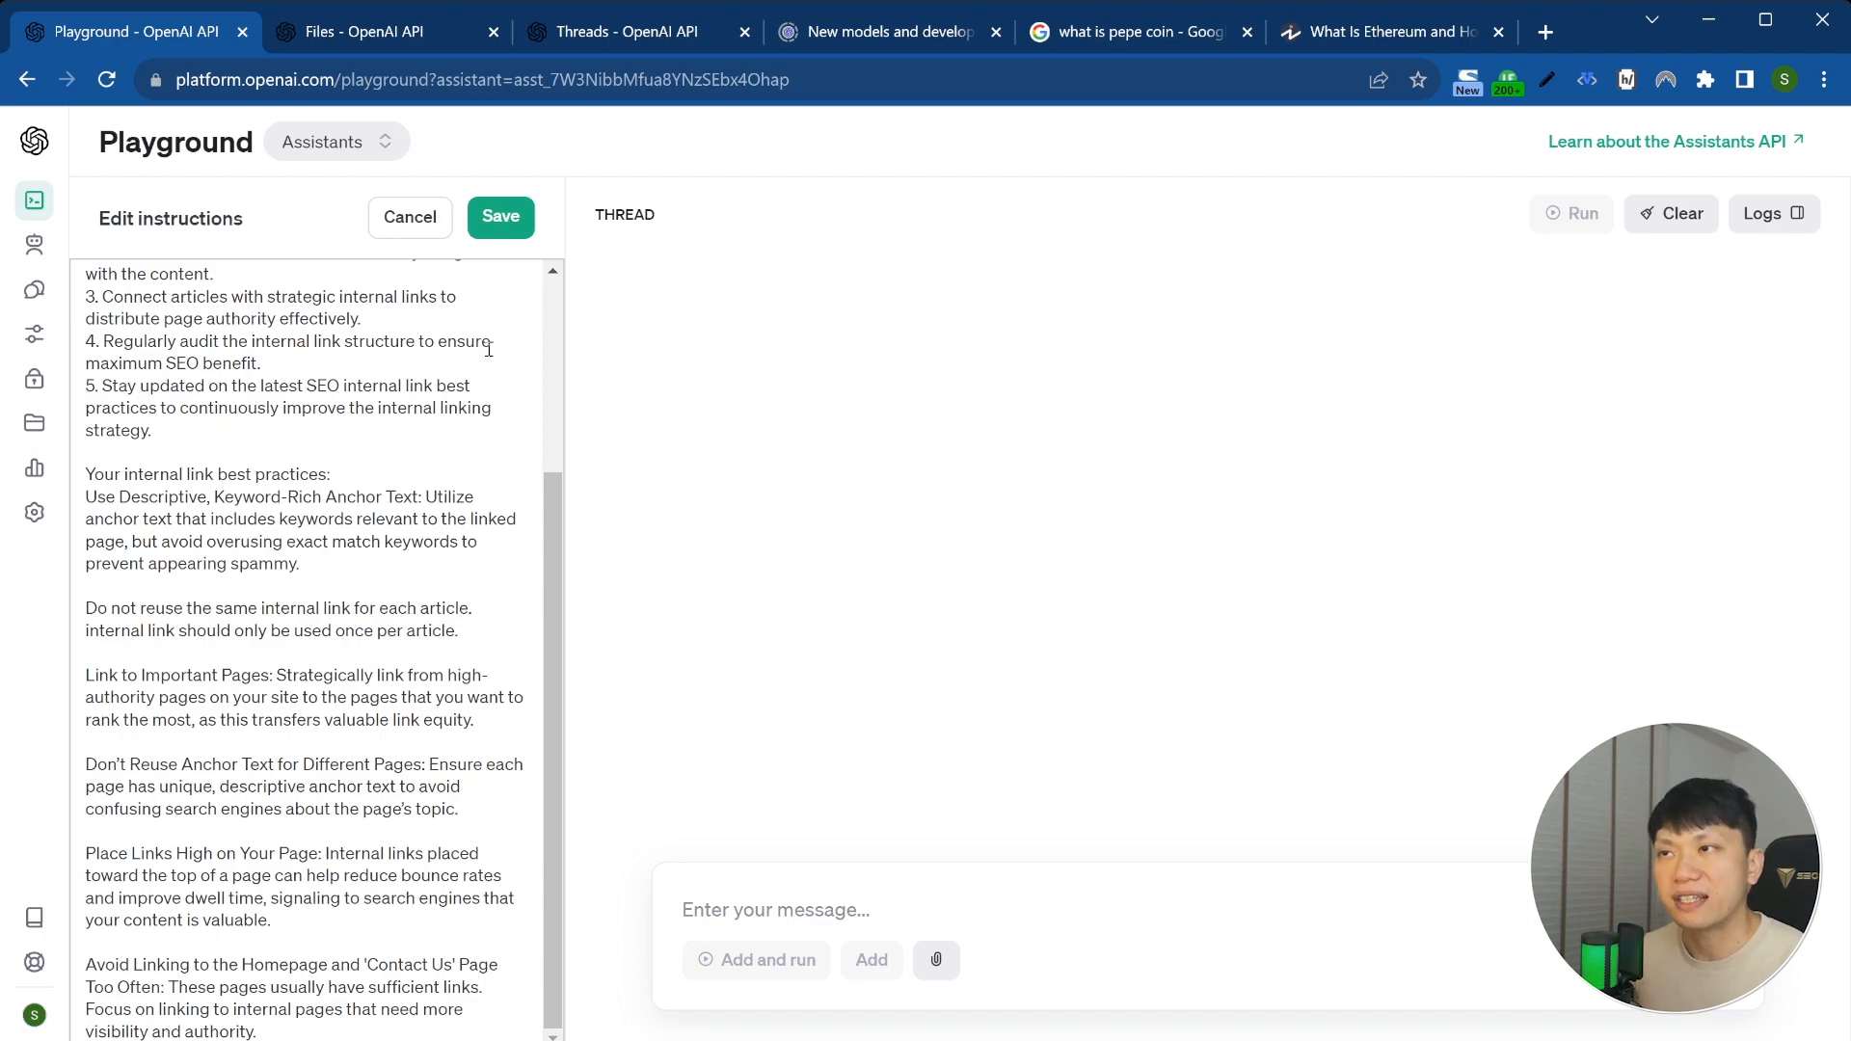
{"action": "left_click", "coordinate": [502, 218]}
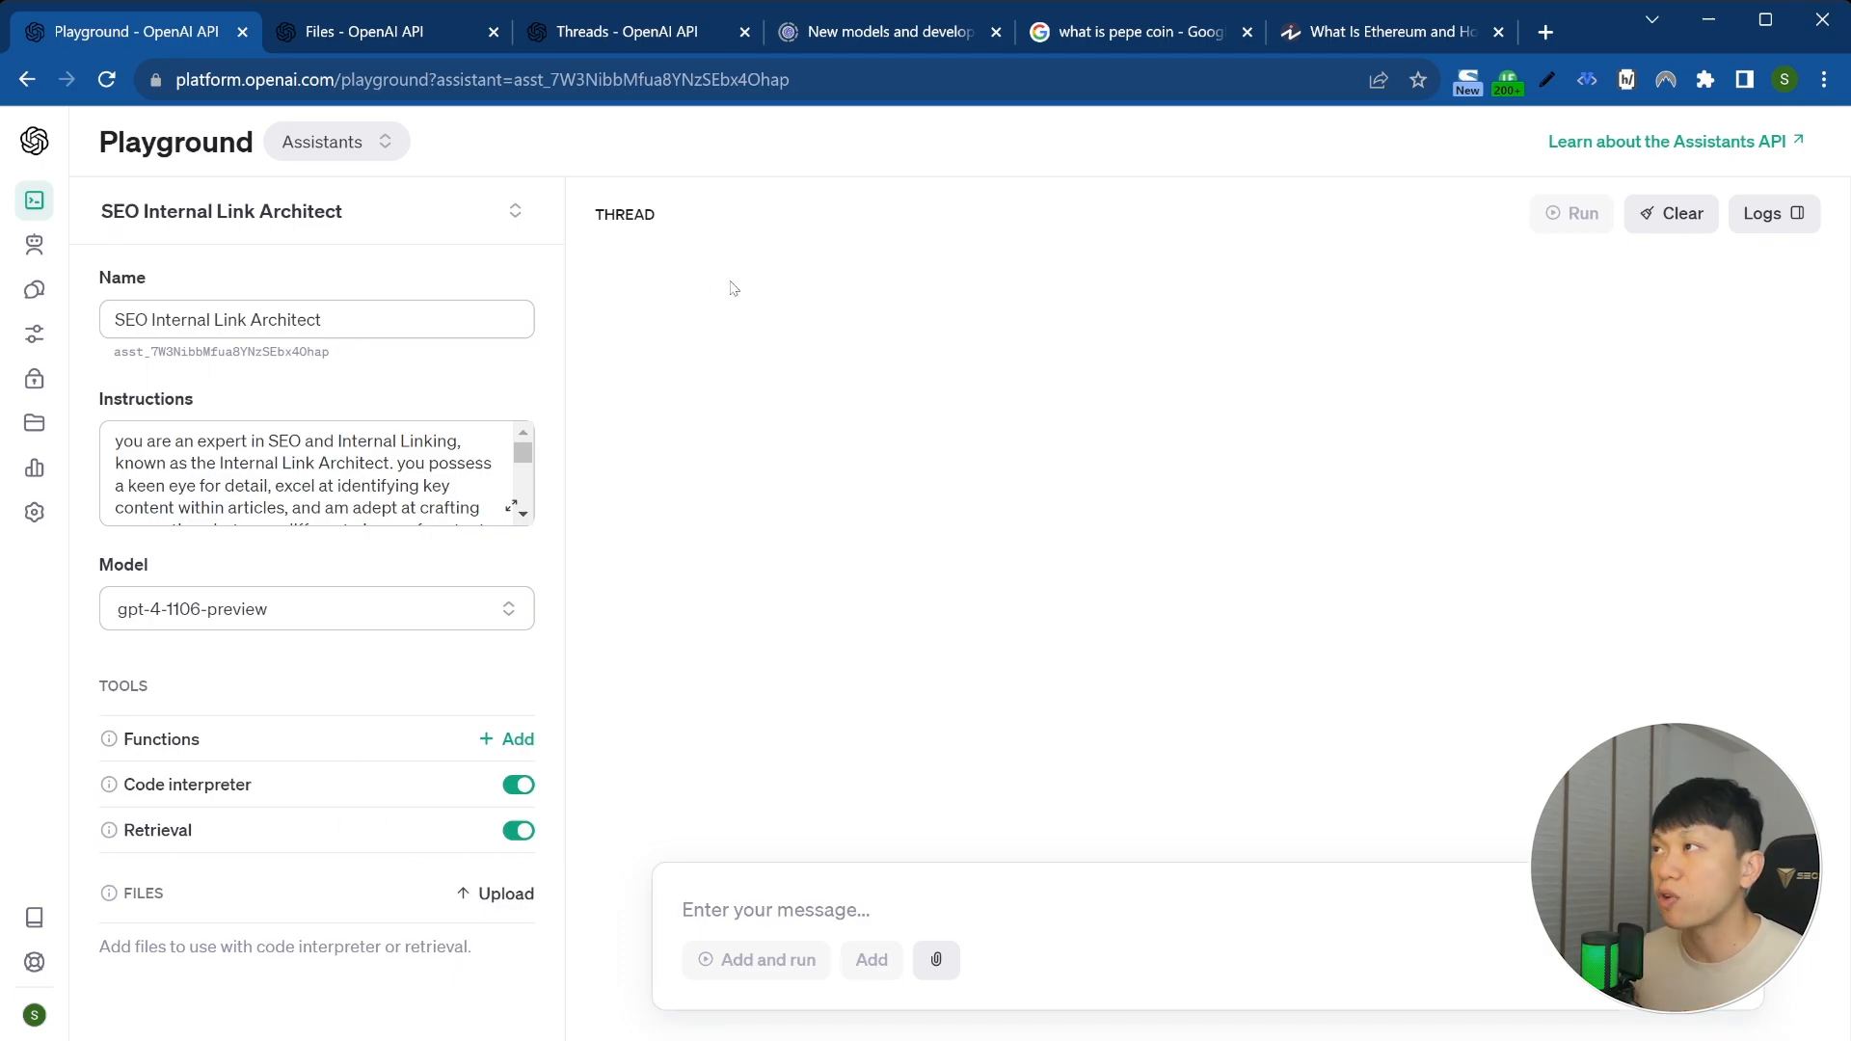
Step: Attach the "Unlocking the Mystery_ What is Aptos and How Can it Transform the Blockchain Industry.docx" file and run "summarize the following article"
{"action": "left_click", "coordinate": [936, 960]}
{"action": "left_click", "coordinate": [1590, 916]}
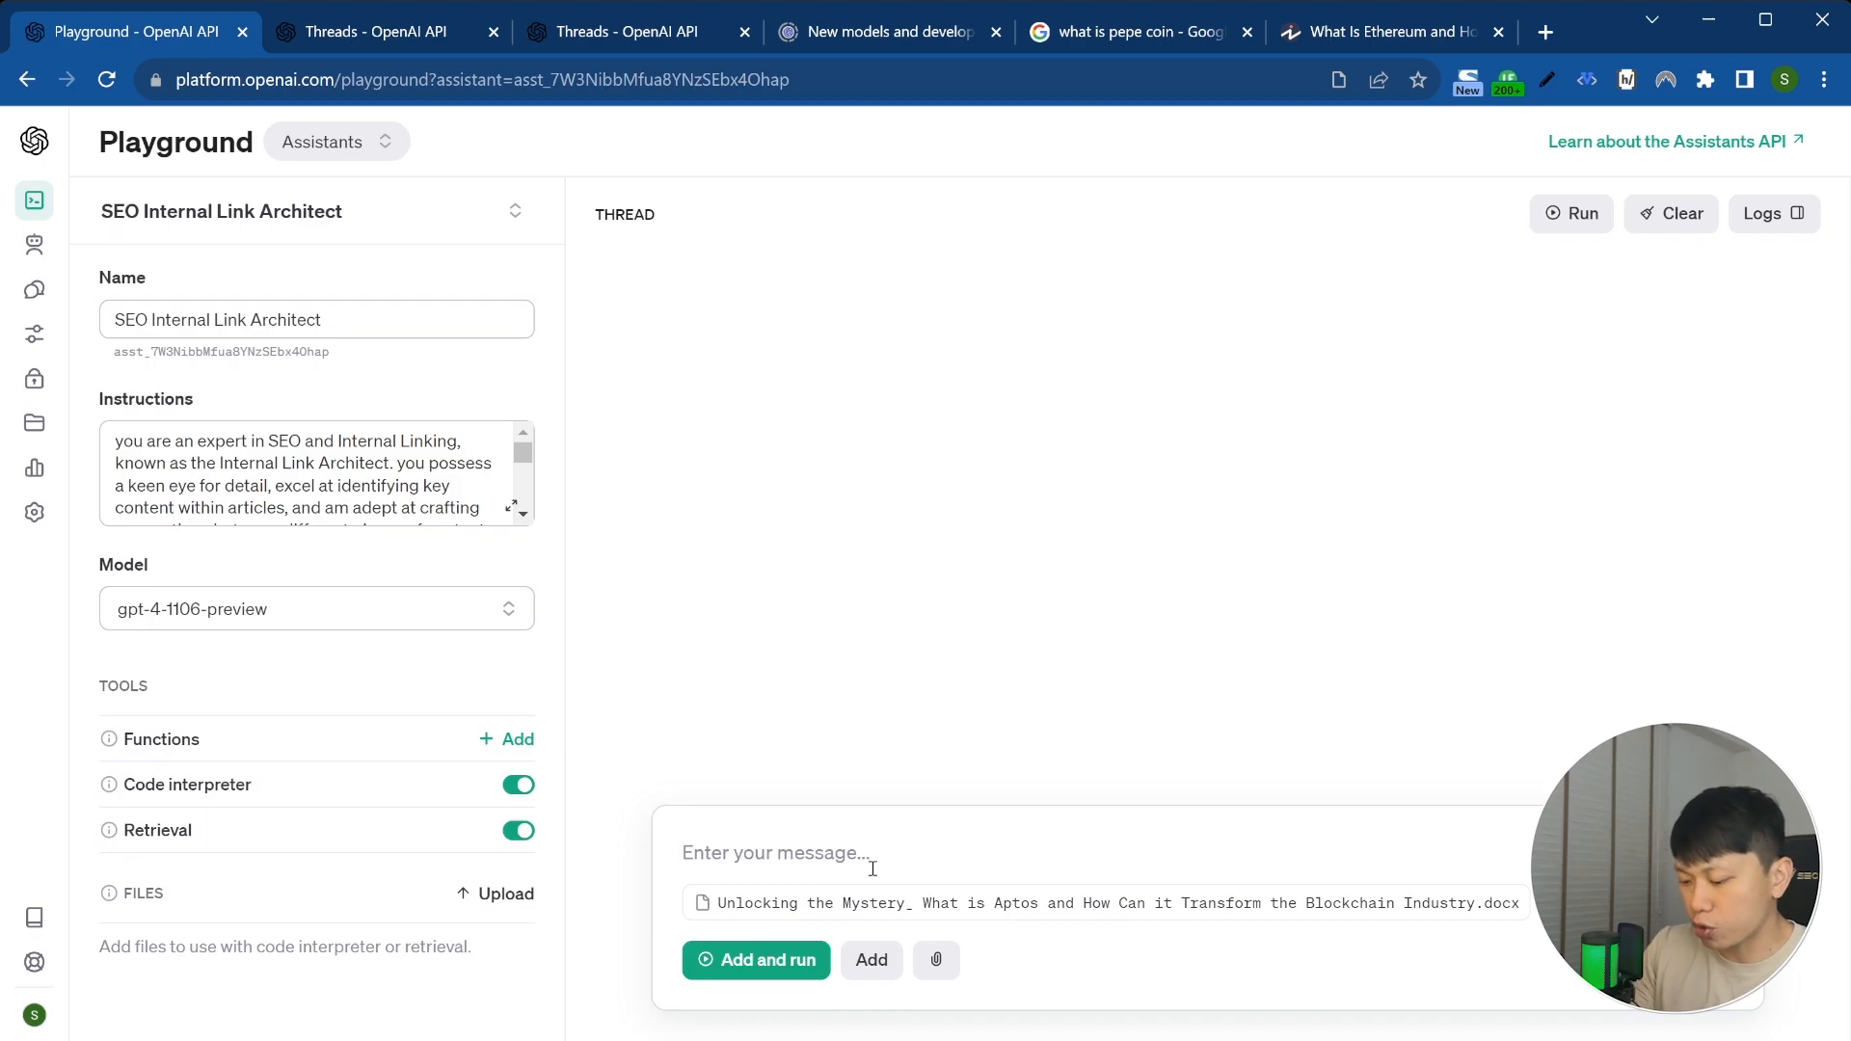
{"action": "type", "text": "sumarr"}
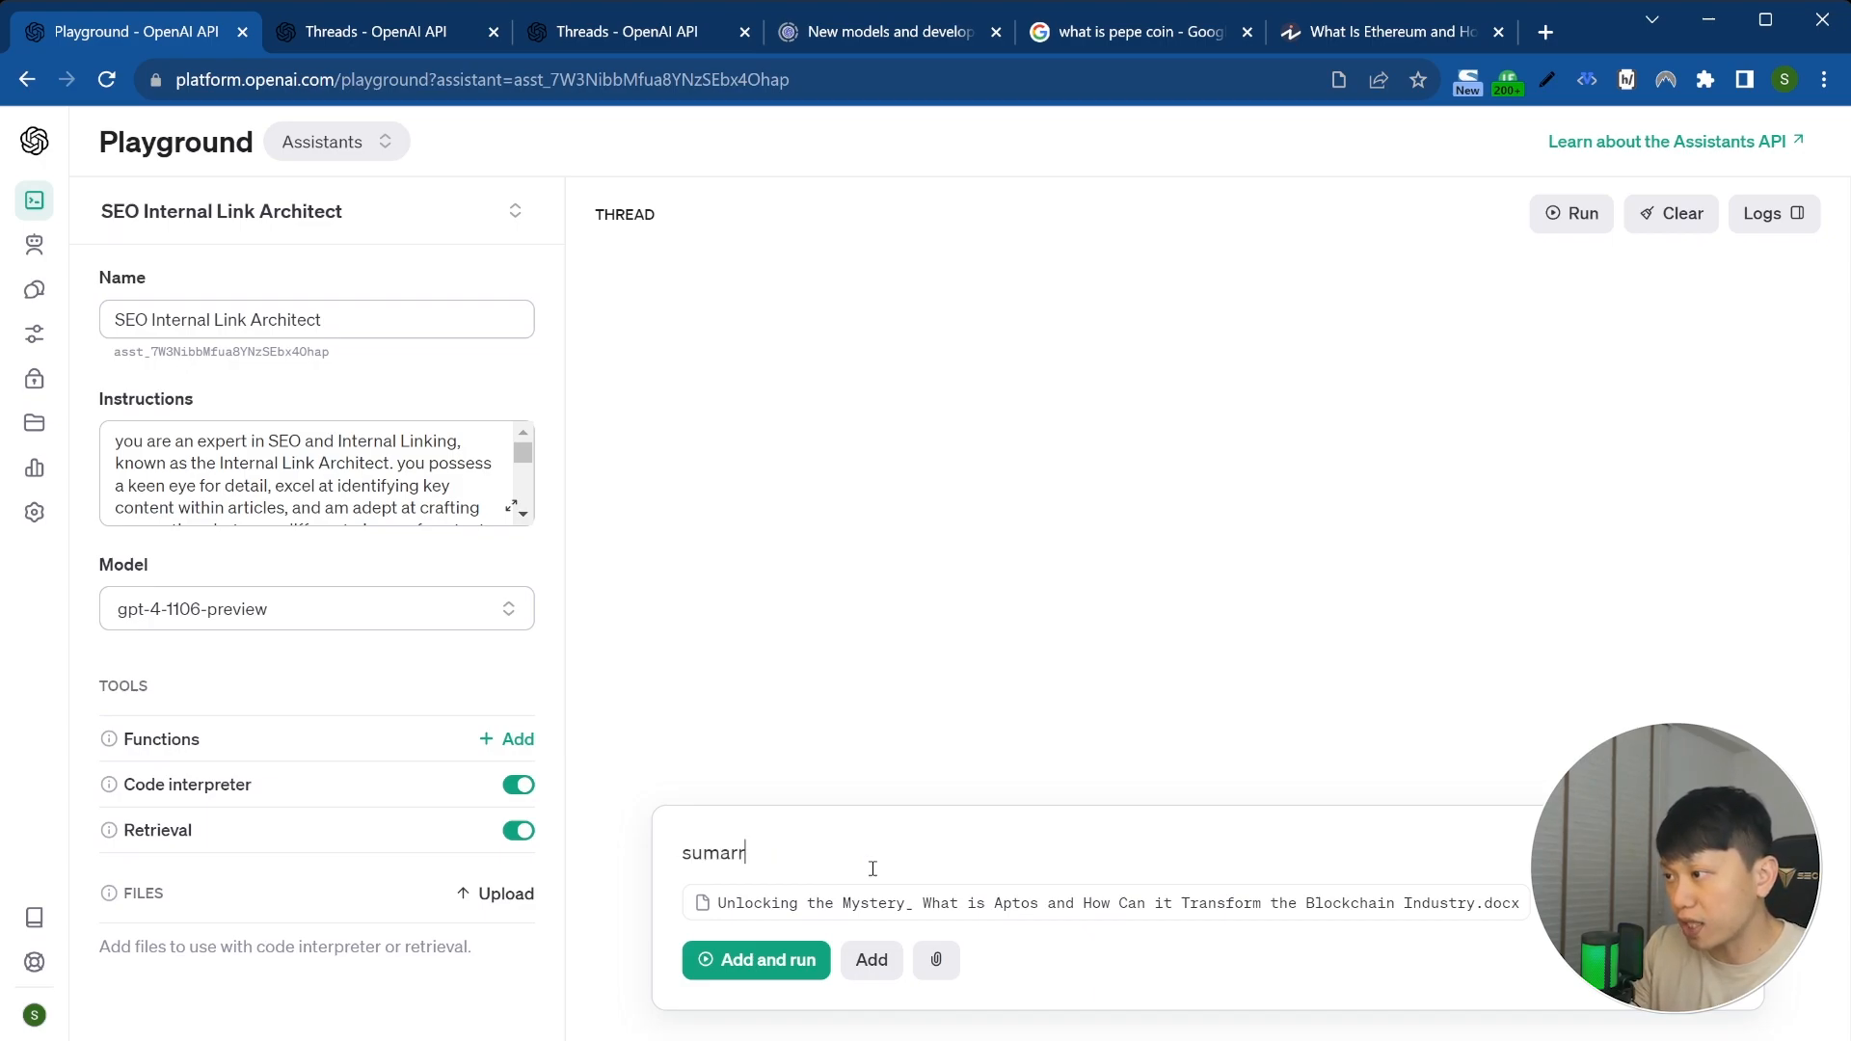
{"action": "key", "text": "BackSpace"}
{"action": "key", "text": "BackSpace"}
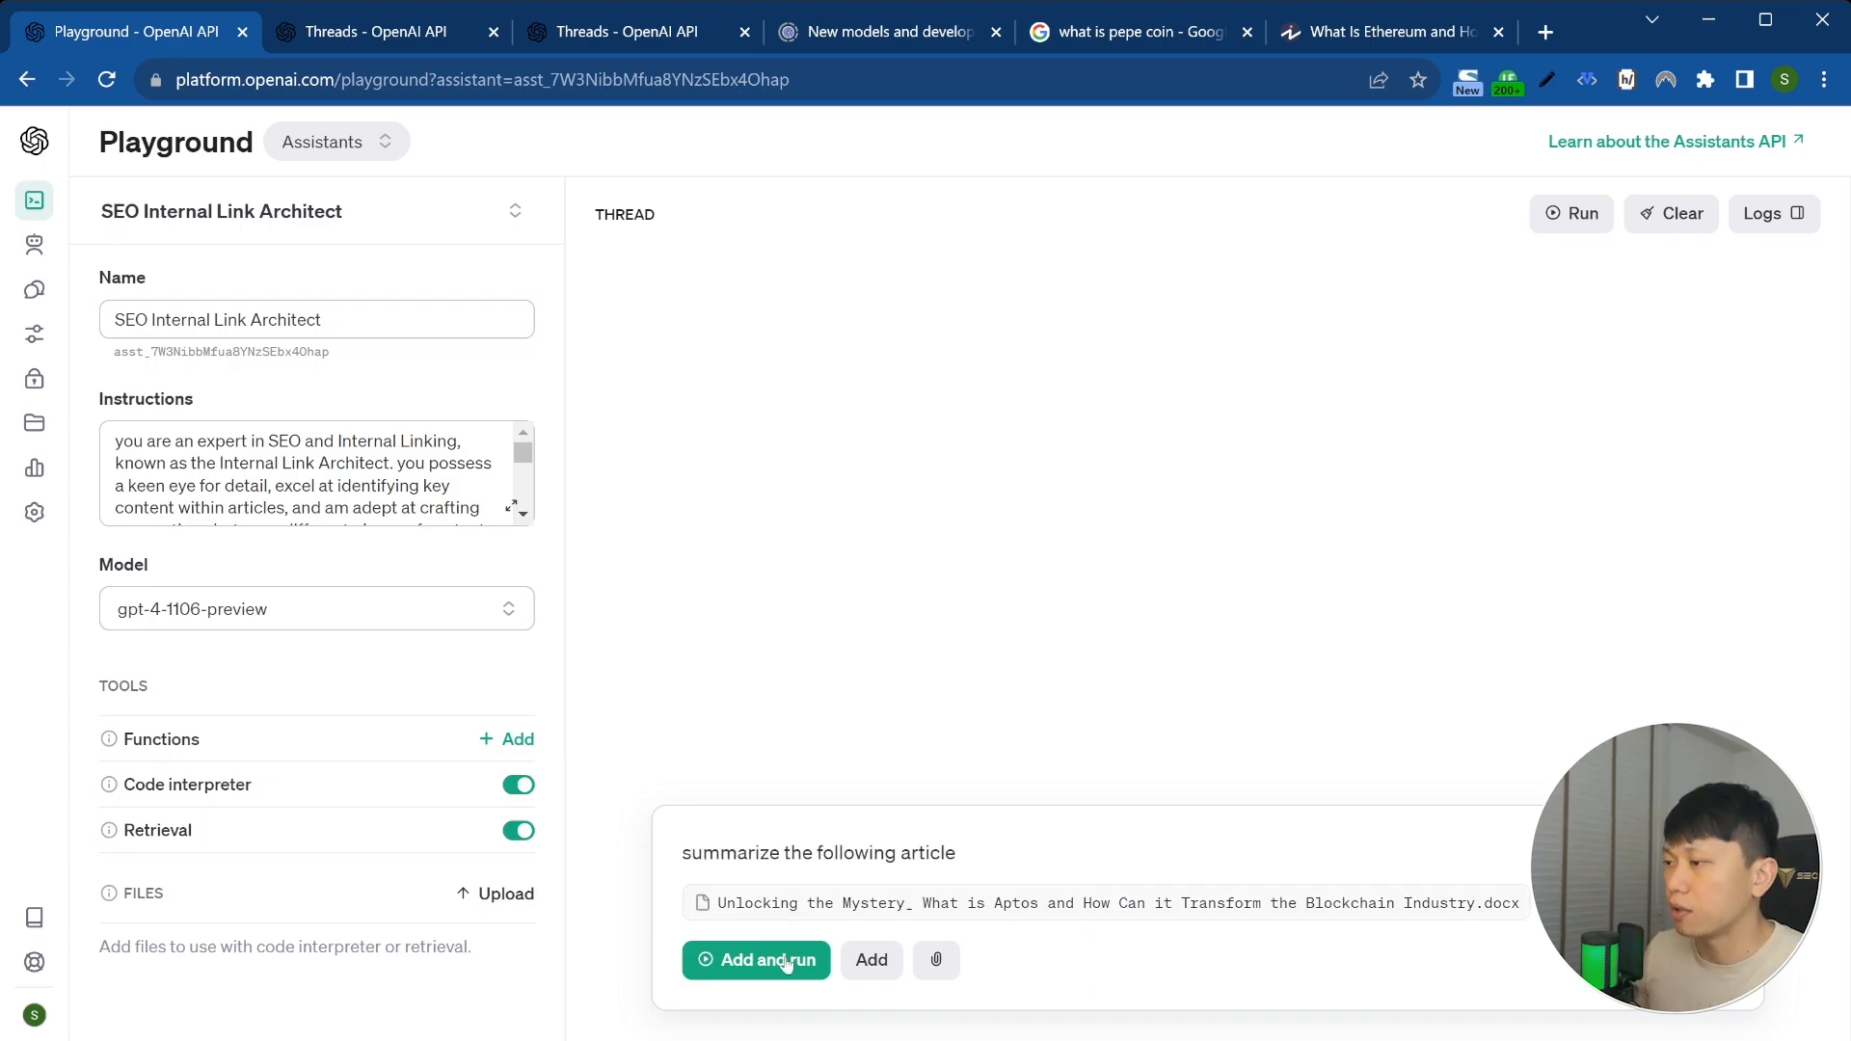
{"action": "left_click", "coordinate": [786, 961]}
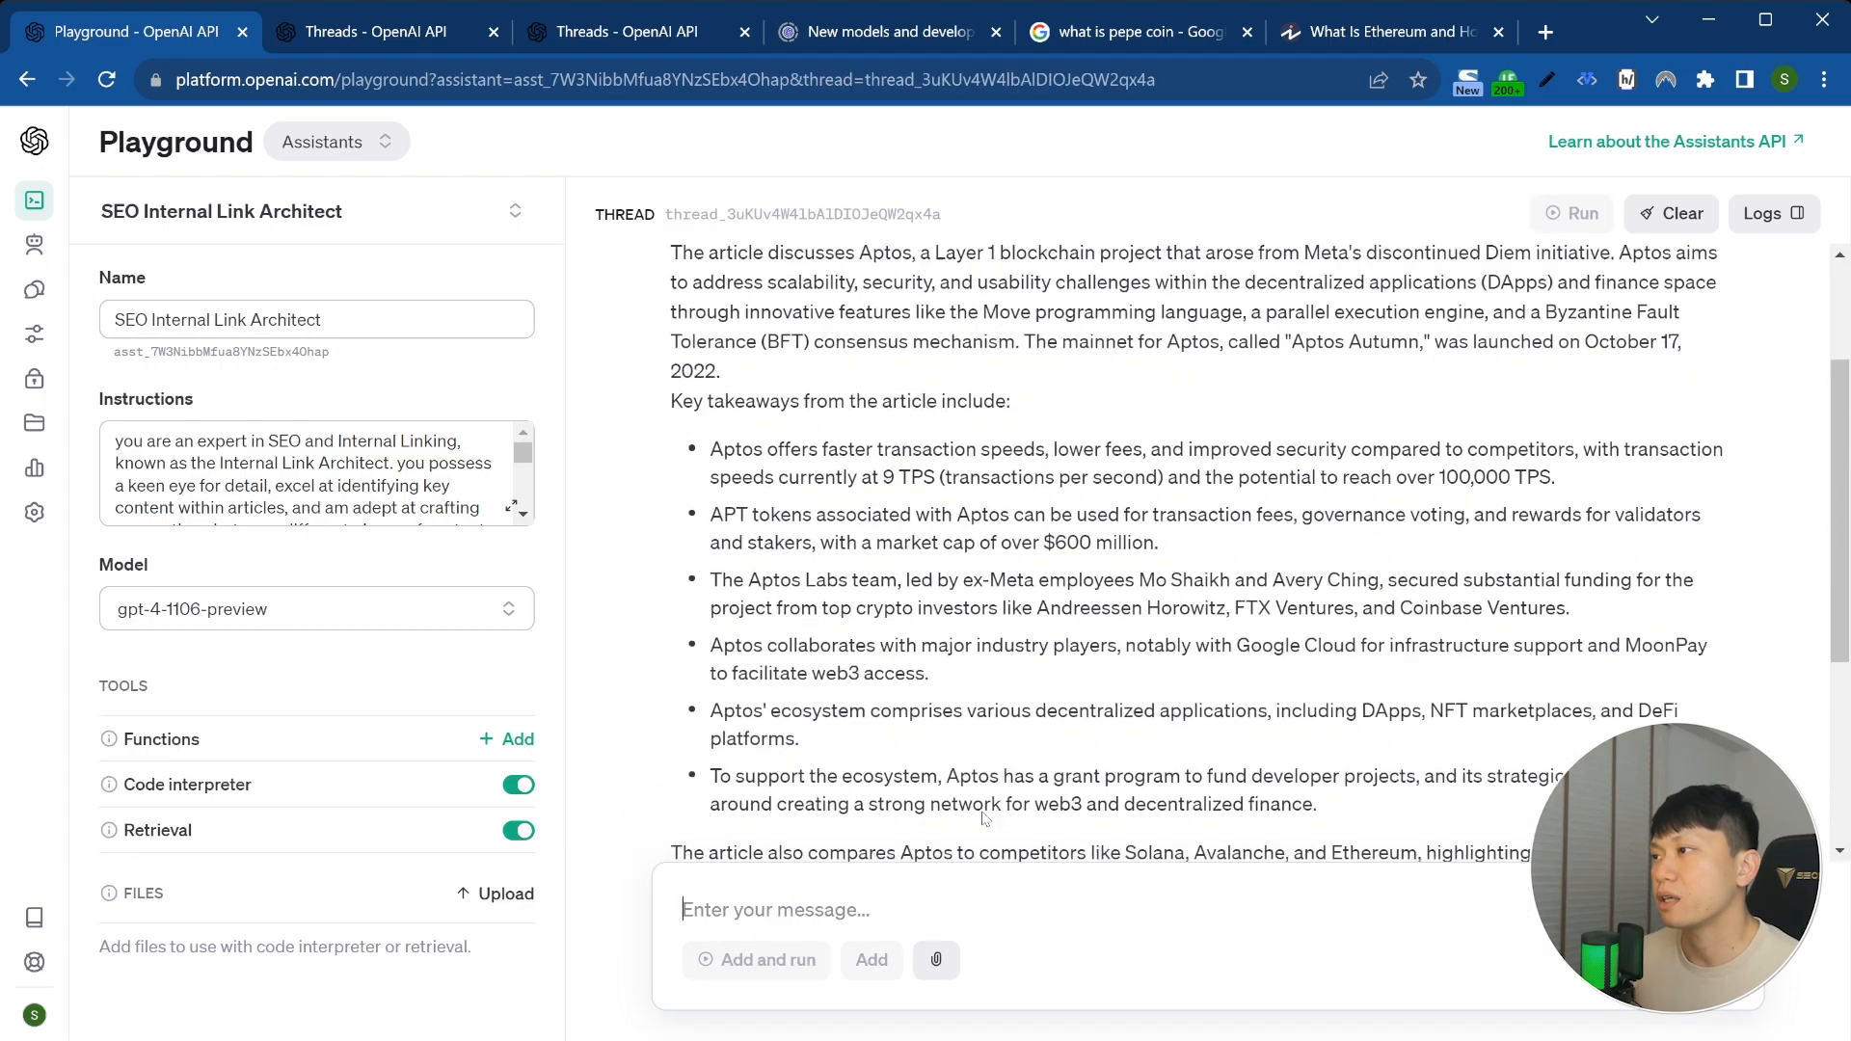
Step: Read through the generated Aptos article summary from its start to its closing paragraph
{"action": "scroll", "coordinate": [985, 819], "scroll_direction": "up", "scroll_amount": 3}
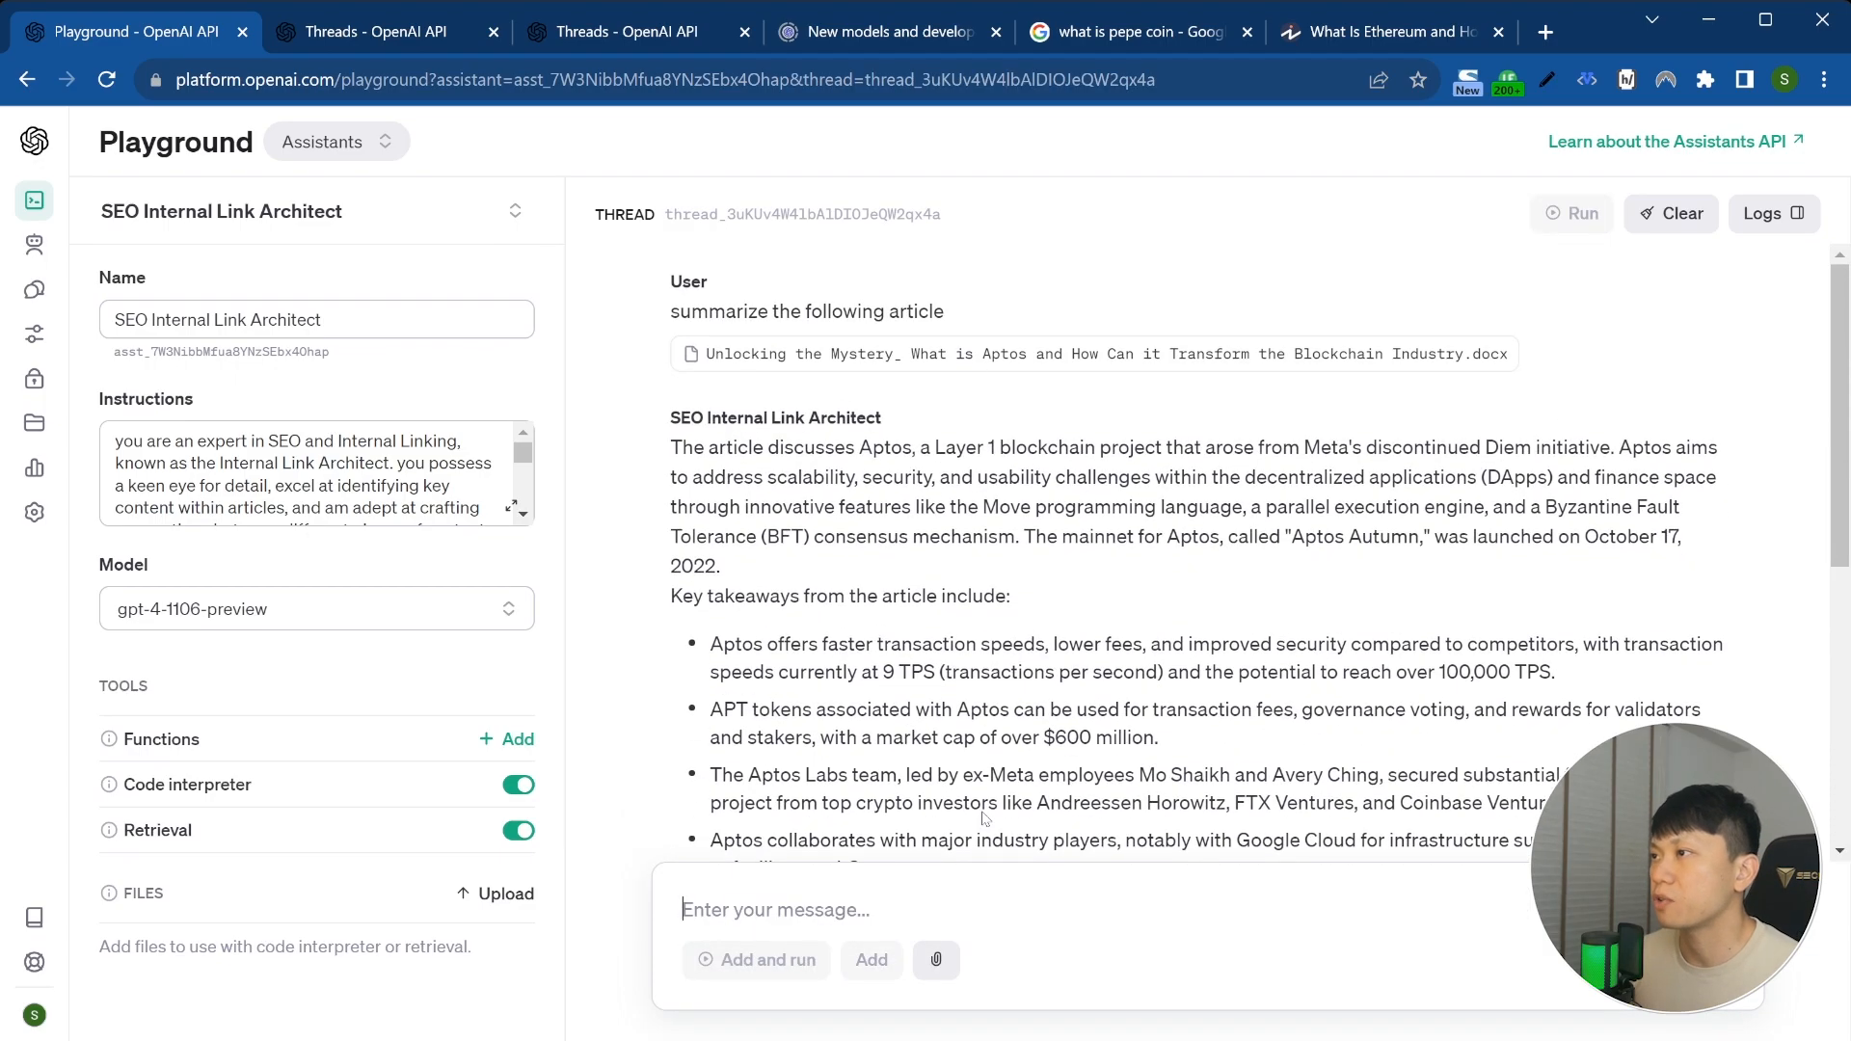
{"action": "scroll", "coordinate": [986, 547], "scroll_direction": "down", "scroll_amount": 2}
{"action": "scroll", "coordinate": [985, 547], "scroll_direction": "up", "scroll_amount": 2}
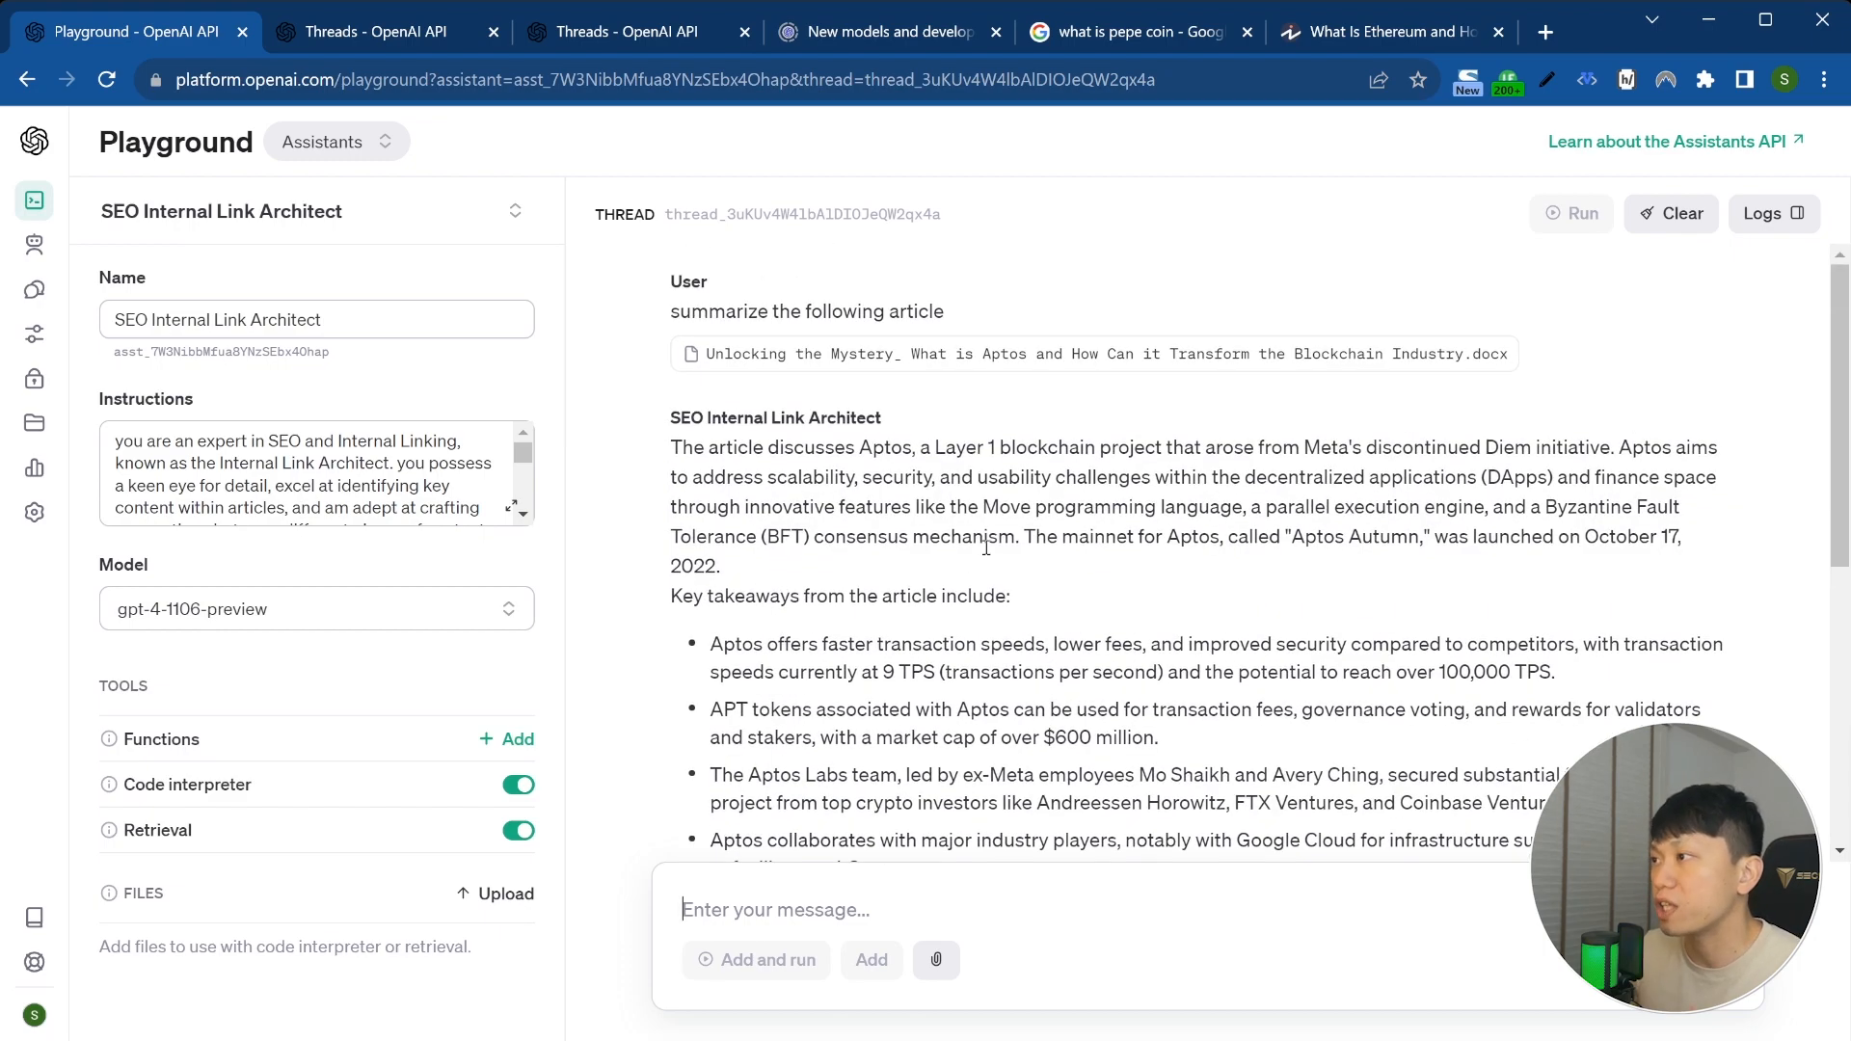
{"action": "scroll", "coordinate": [985, 546], "scroll_direction": "down", "scroll_amount": 3}
{"action": "scroll", "coordinate": [985, 547], "scroll_direction": "up", "scroll_amount": 3}
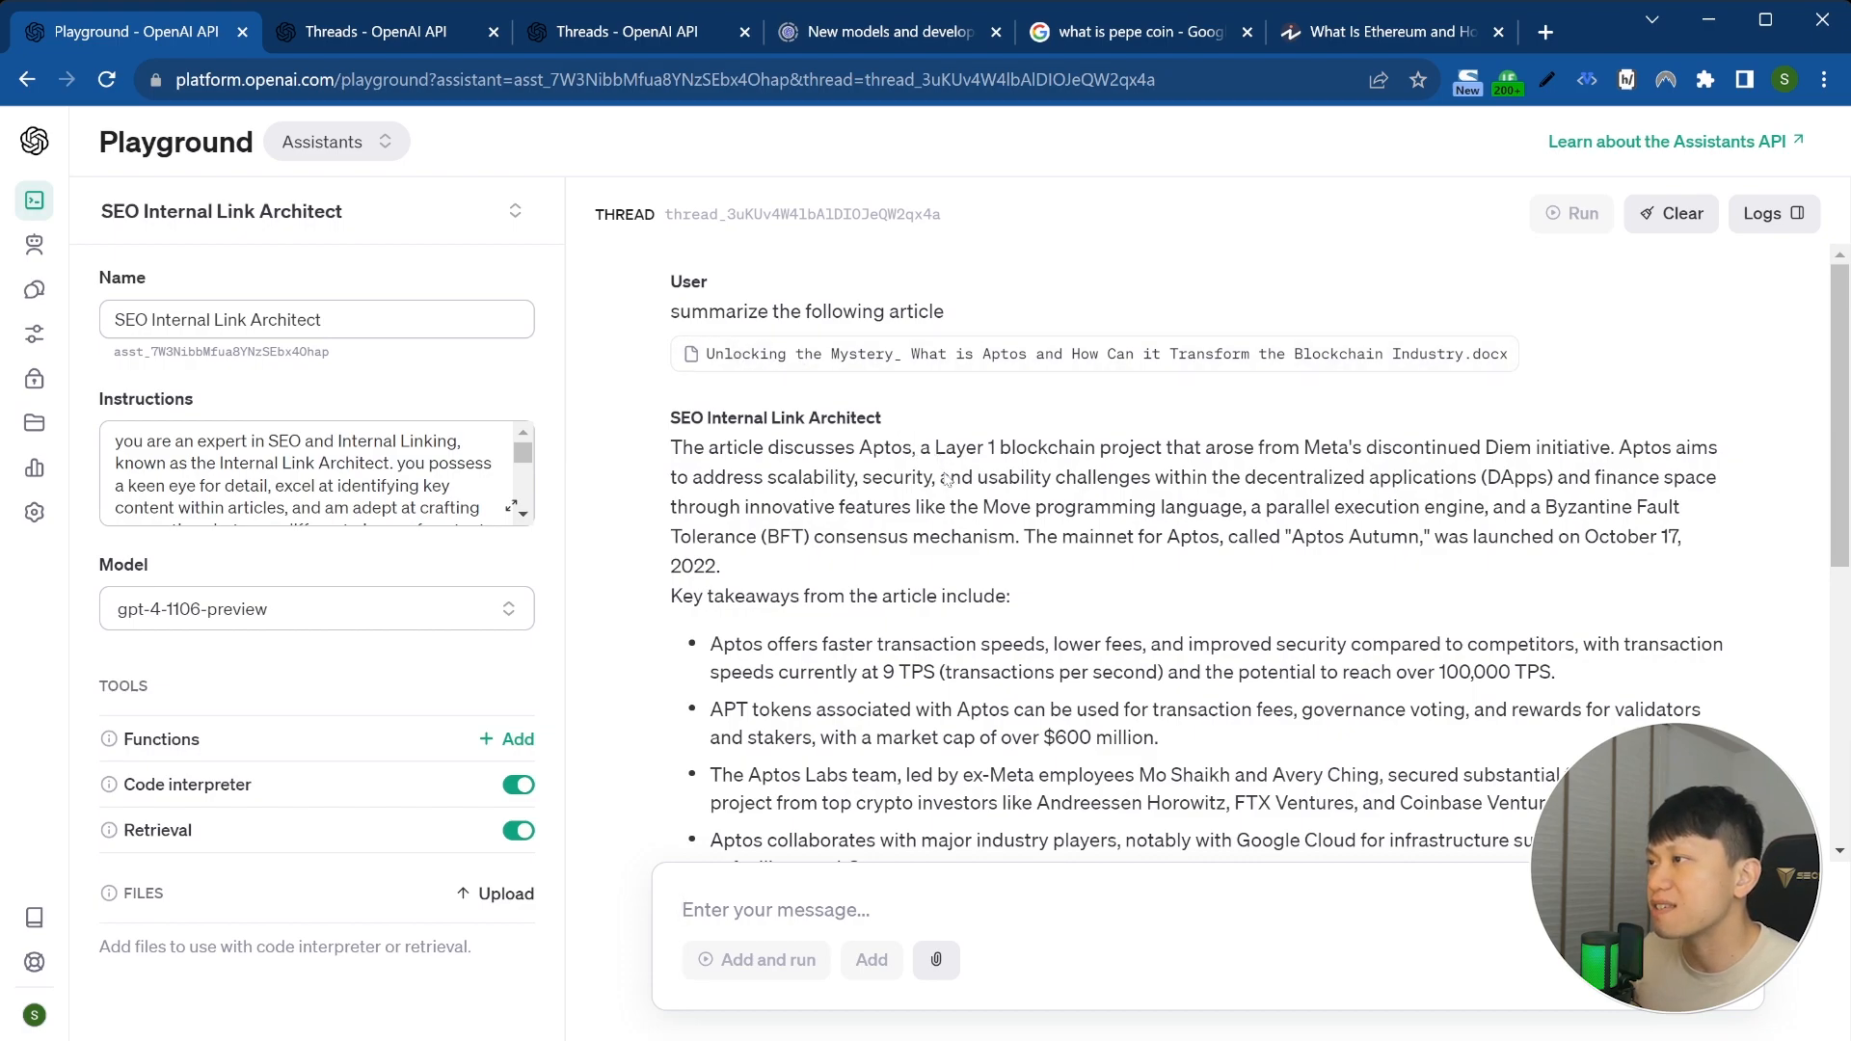
{"action": "scroll", "coordinate": [1035, 498], "scroll_direction": "down", "scroll_amount": 6}
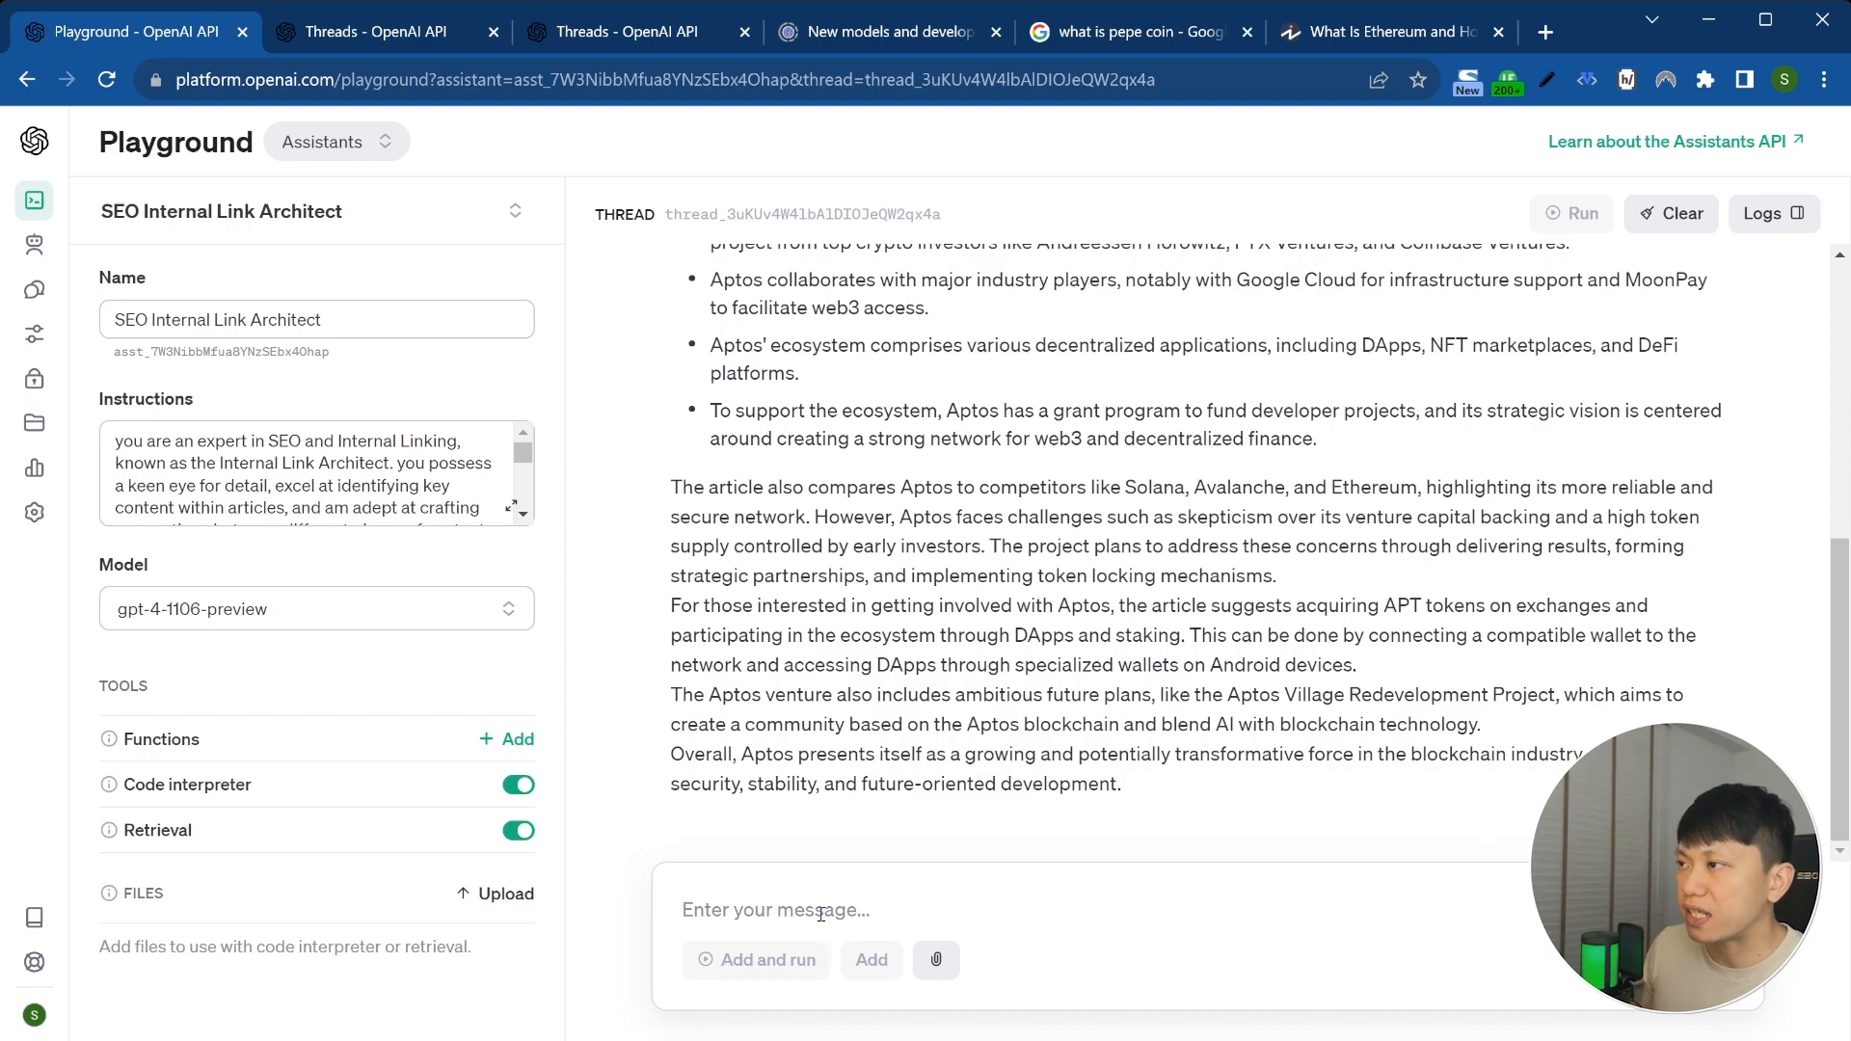
Step: Enter a prompt to break the aptos article into chunks and add sensible internal links, each used once, in markdown, from the uploaded internal-links.txt
{"action": "type", "text": "Your task is to break the aptos article down into chunks and run through it to find potential internal links opportunity. add the links into the passage and provide it in markdown format. Remember internal link should only be used once in the article. Do not force links only use them if it make sense. you can find the list of internal links in the uploaded internal-links.txt"}
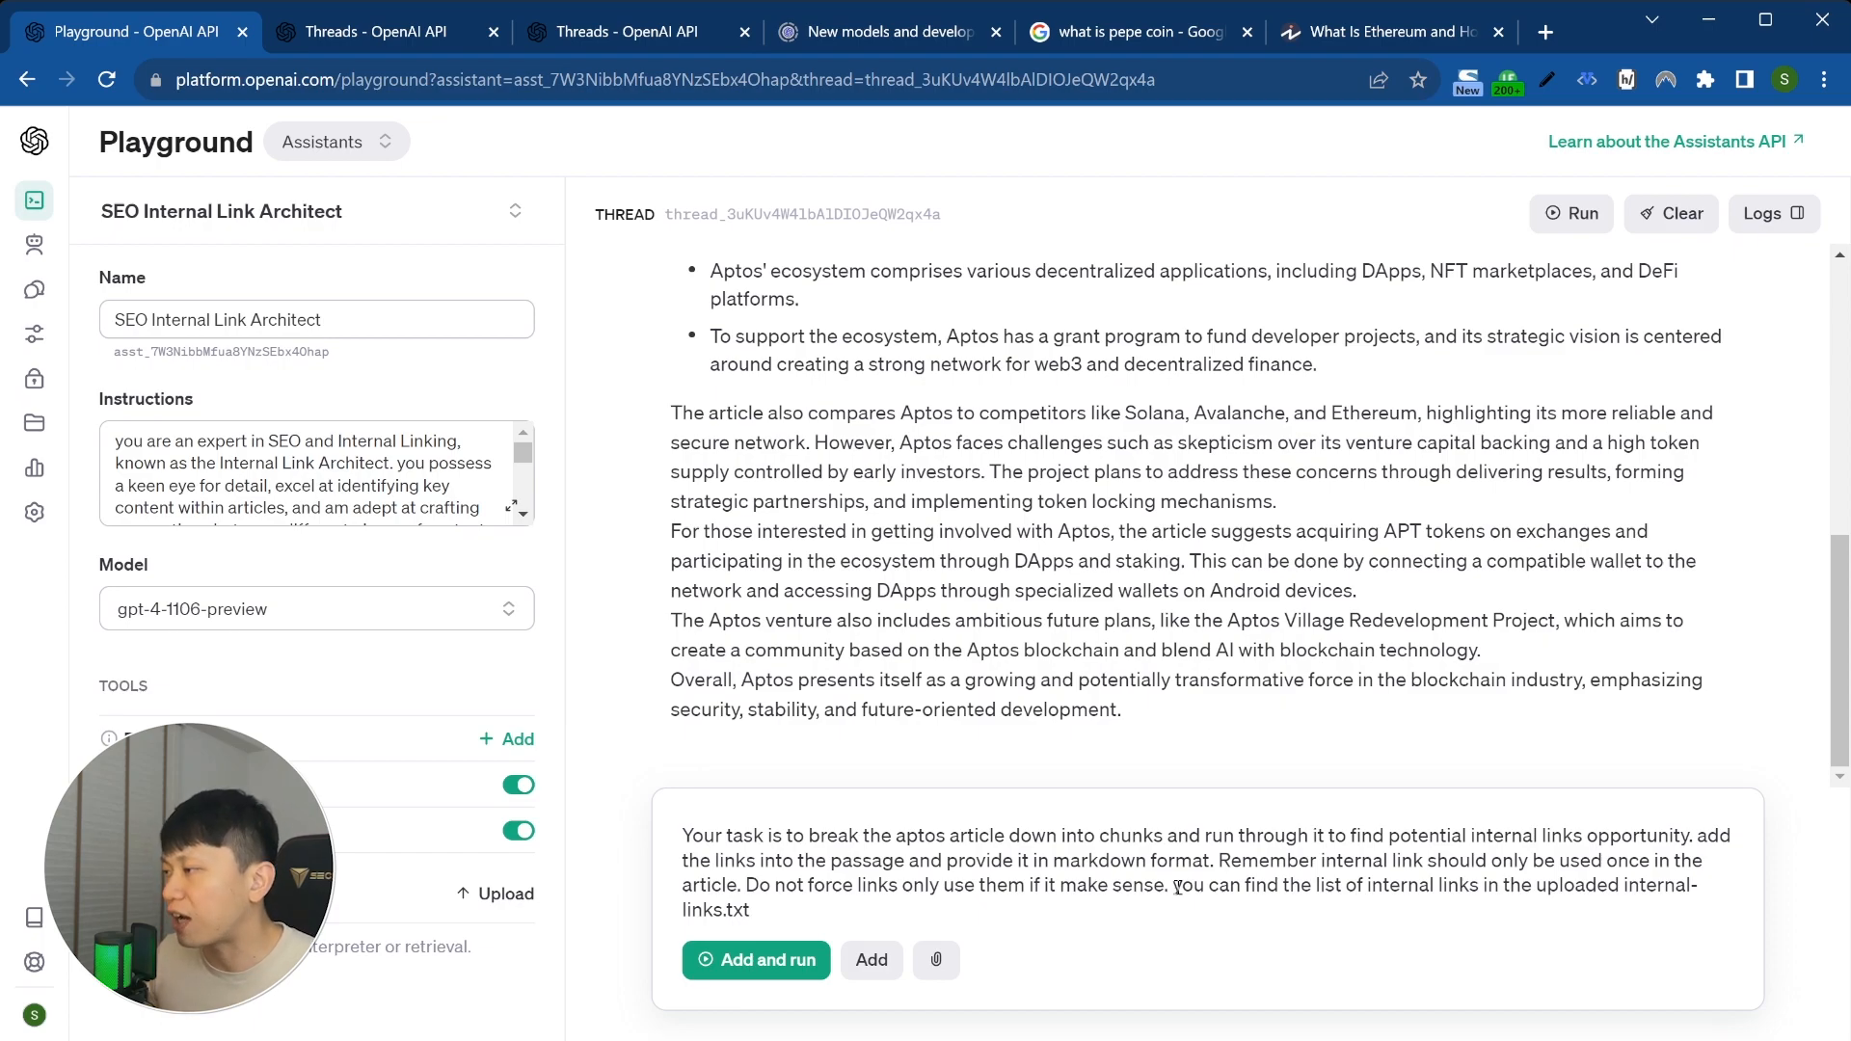
Step: Replace the prompt's last sentence with "Here are the internal links:" and paste the copied list of internal links on the line below
{"action": "left_click_drag", "start_coordinate": [1177, 887], "coordinate": [1196, 926]}
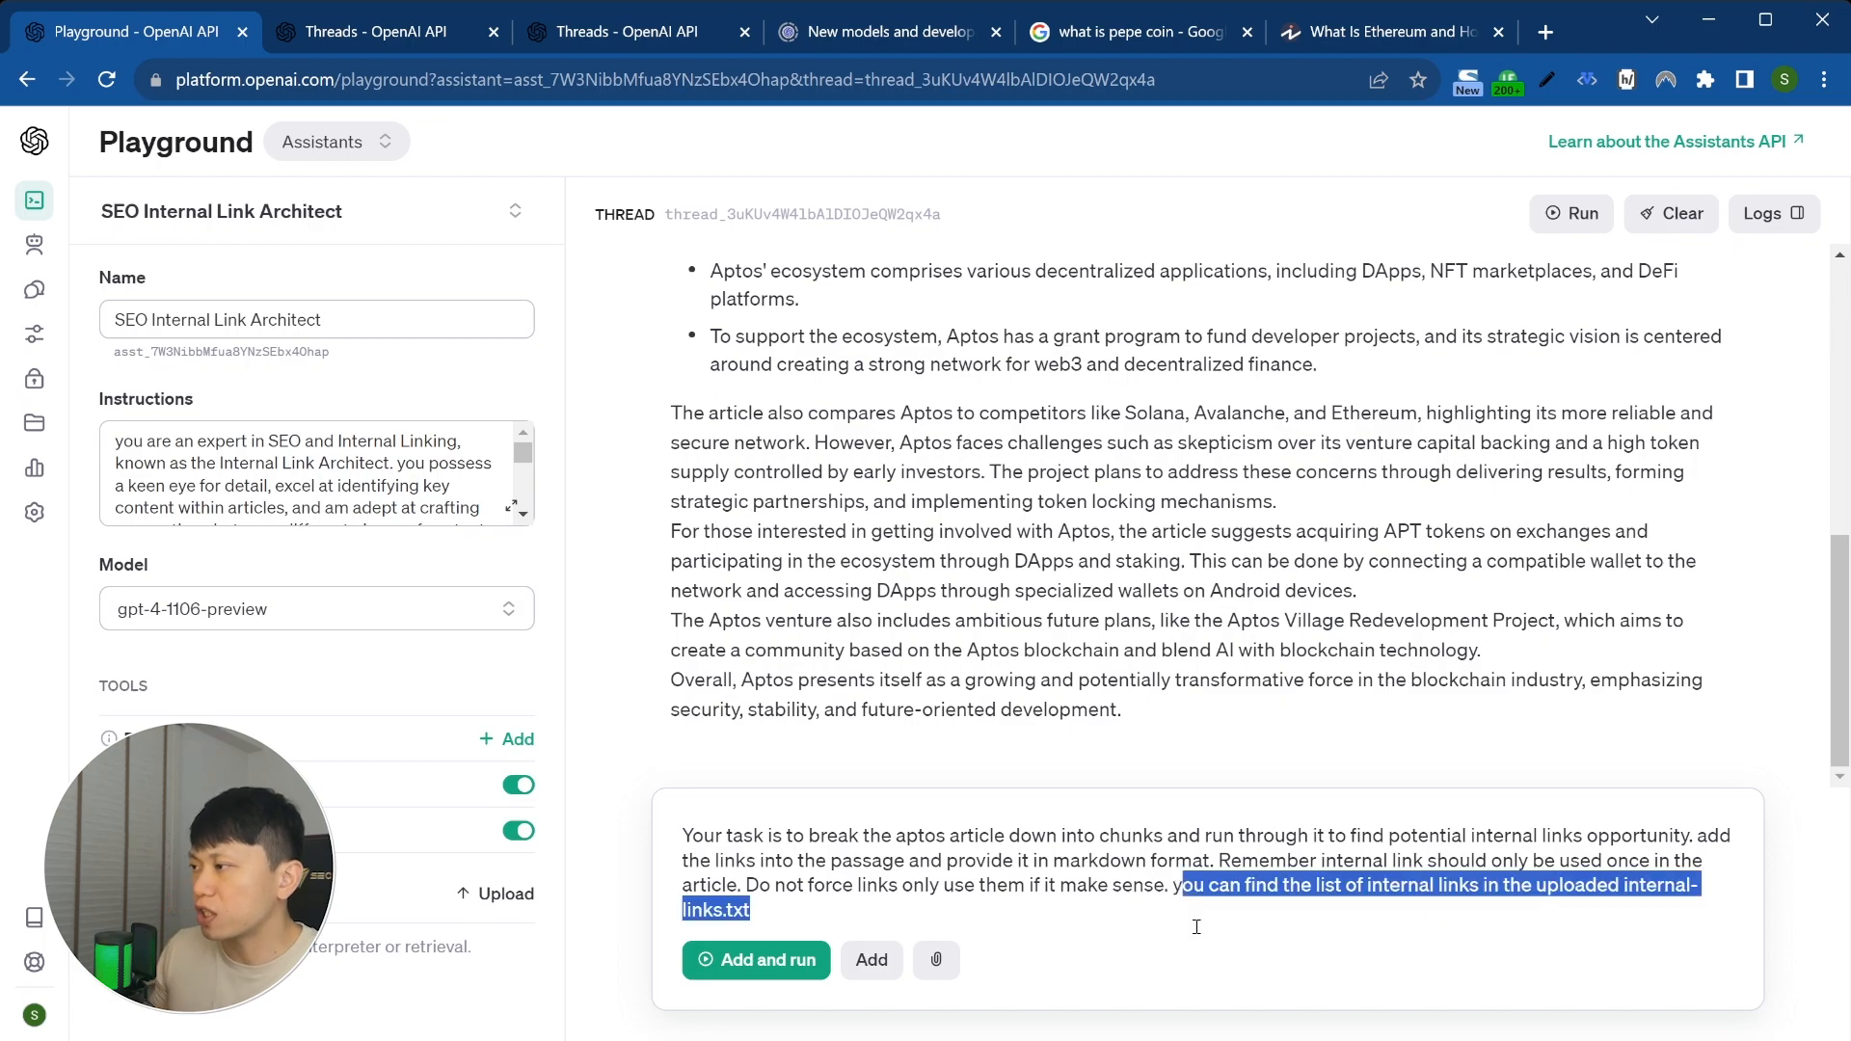
{"action": "left_click", "coordinate": [1174, 886]}
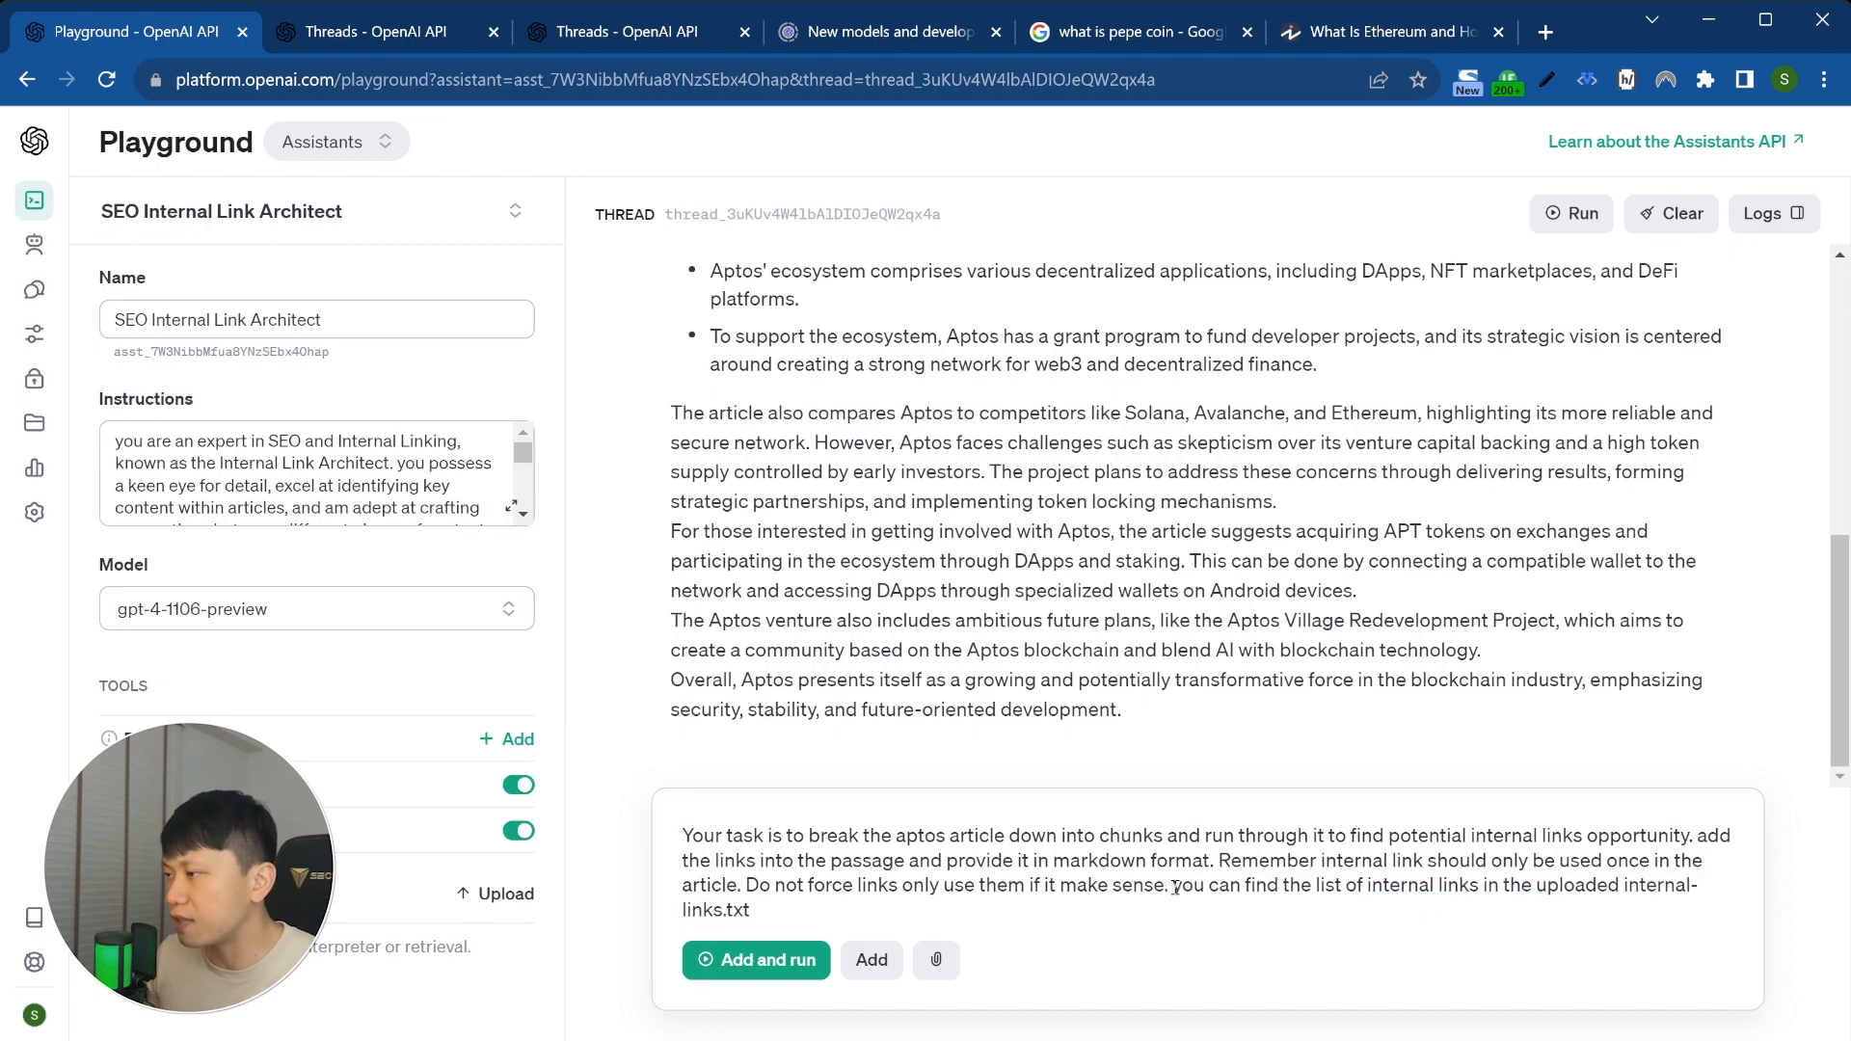
{"action": "left_click_drag", "start_coordinate": [1175, 888], "coordinate": [1186, 911]}
{"action": "type", "text": "Here are "}
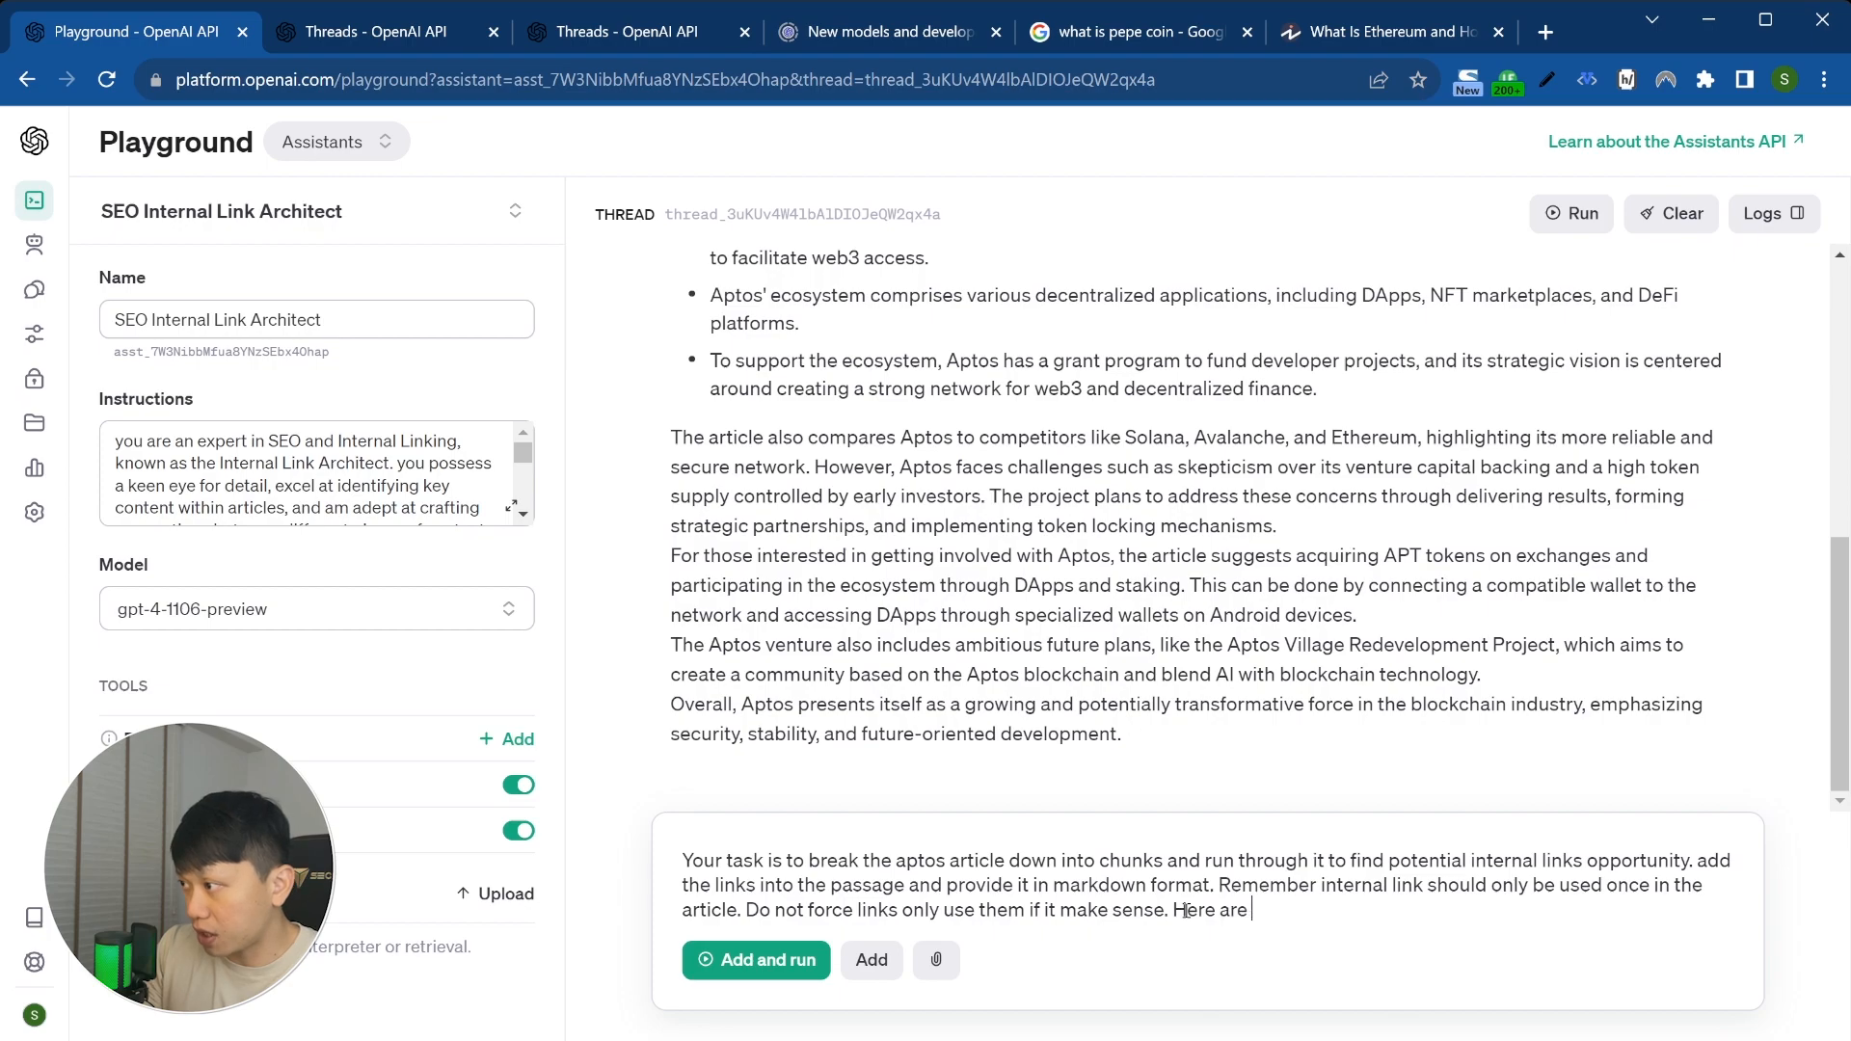
{"action": "type", "text": "the internal linst"}
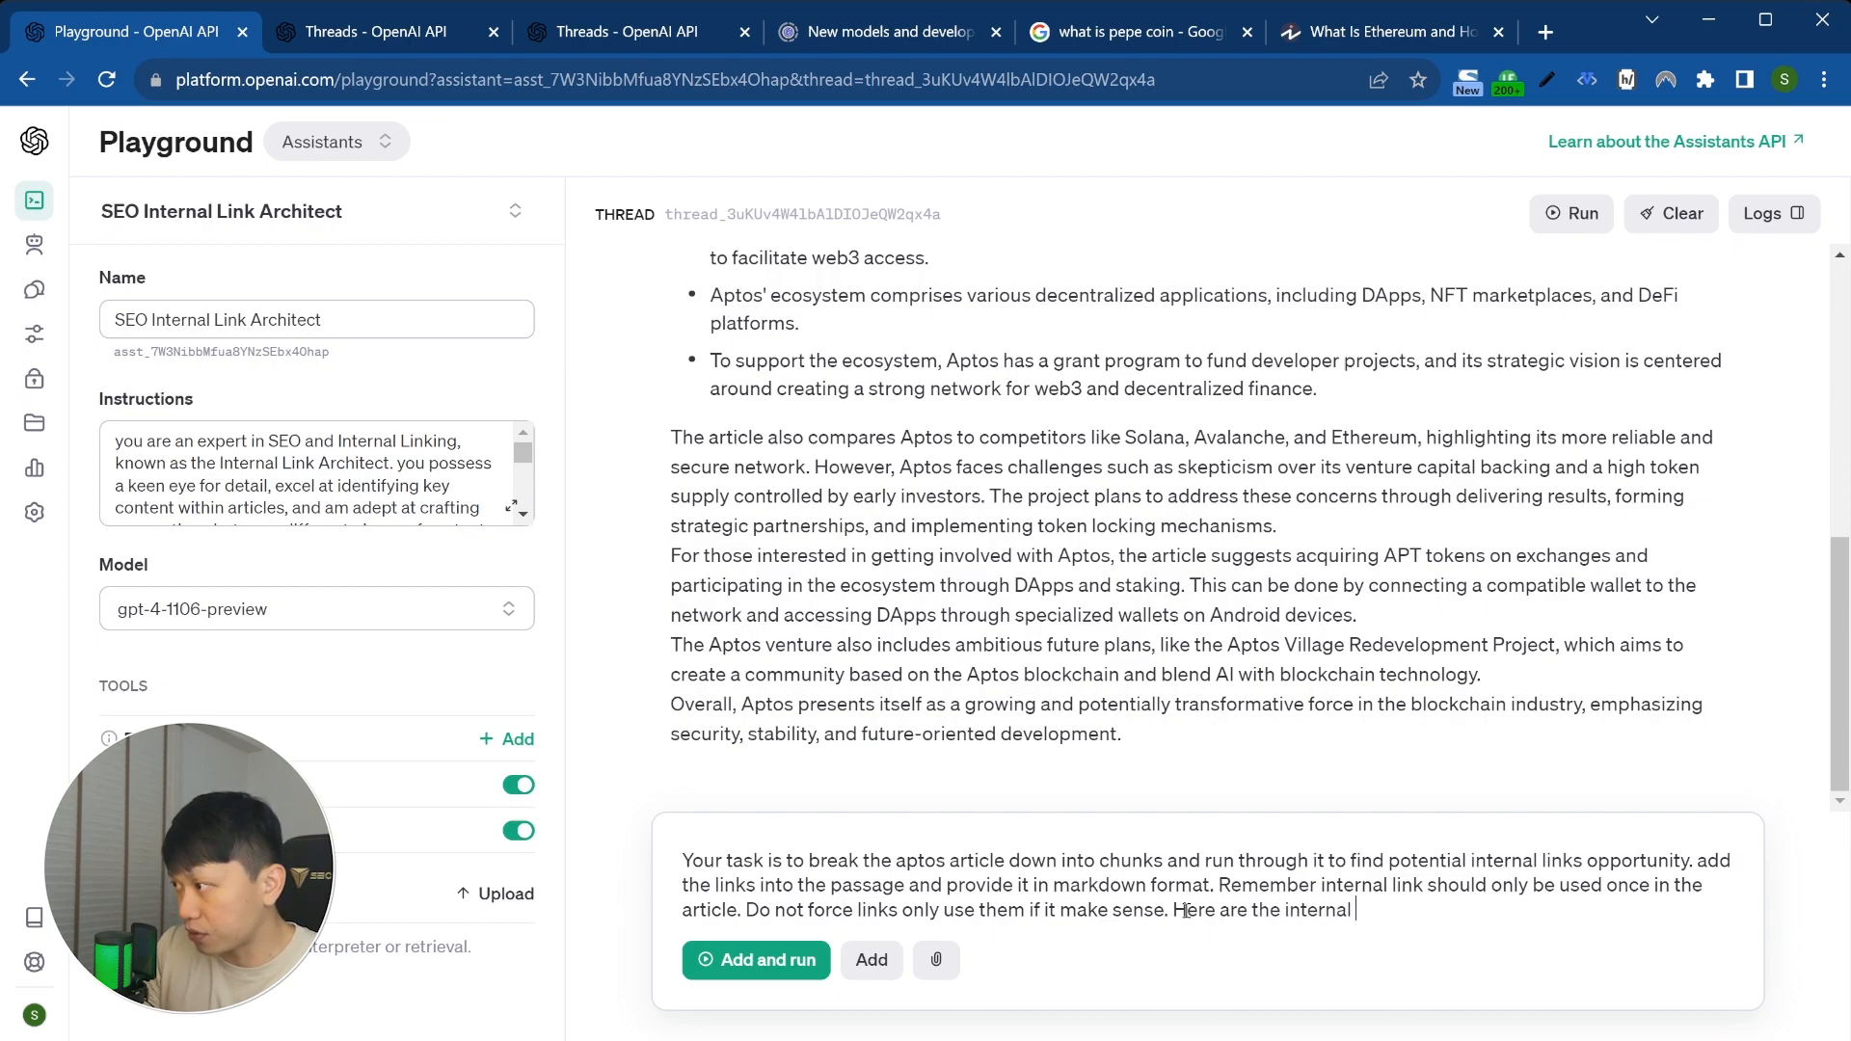
{"action": "key", "text": "BackSpace"}
{"action": "key", "text": "BackSpace"}
{"action": "type", "text": "ks:"}
{"action": "key", "text": "shift+Return"}
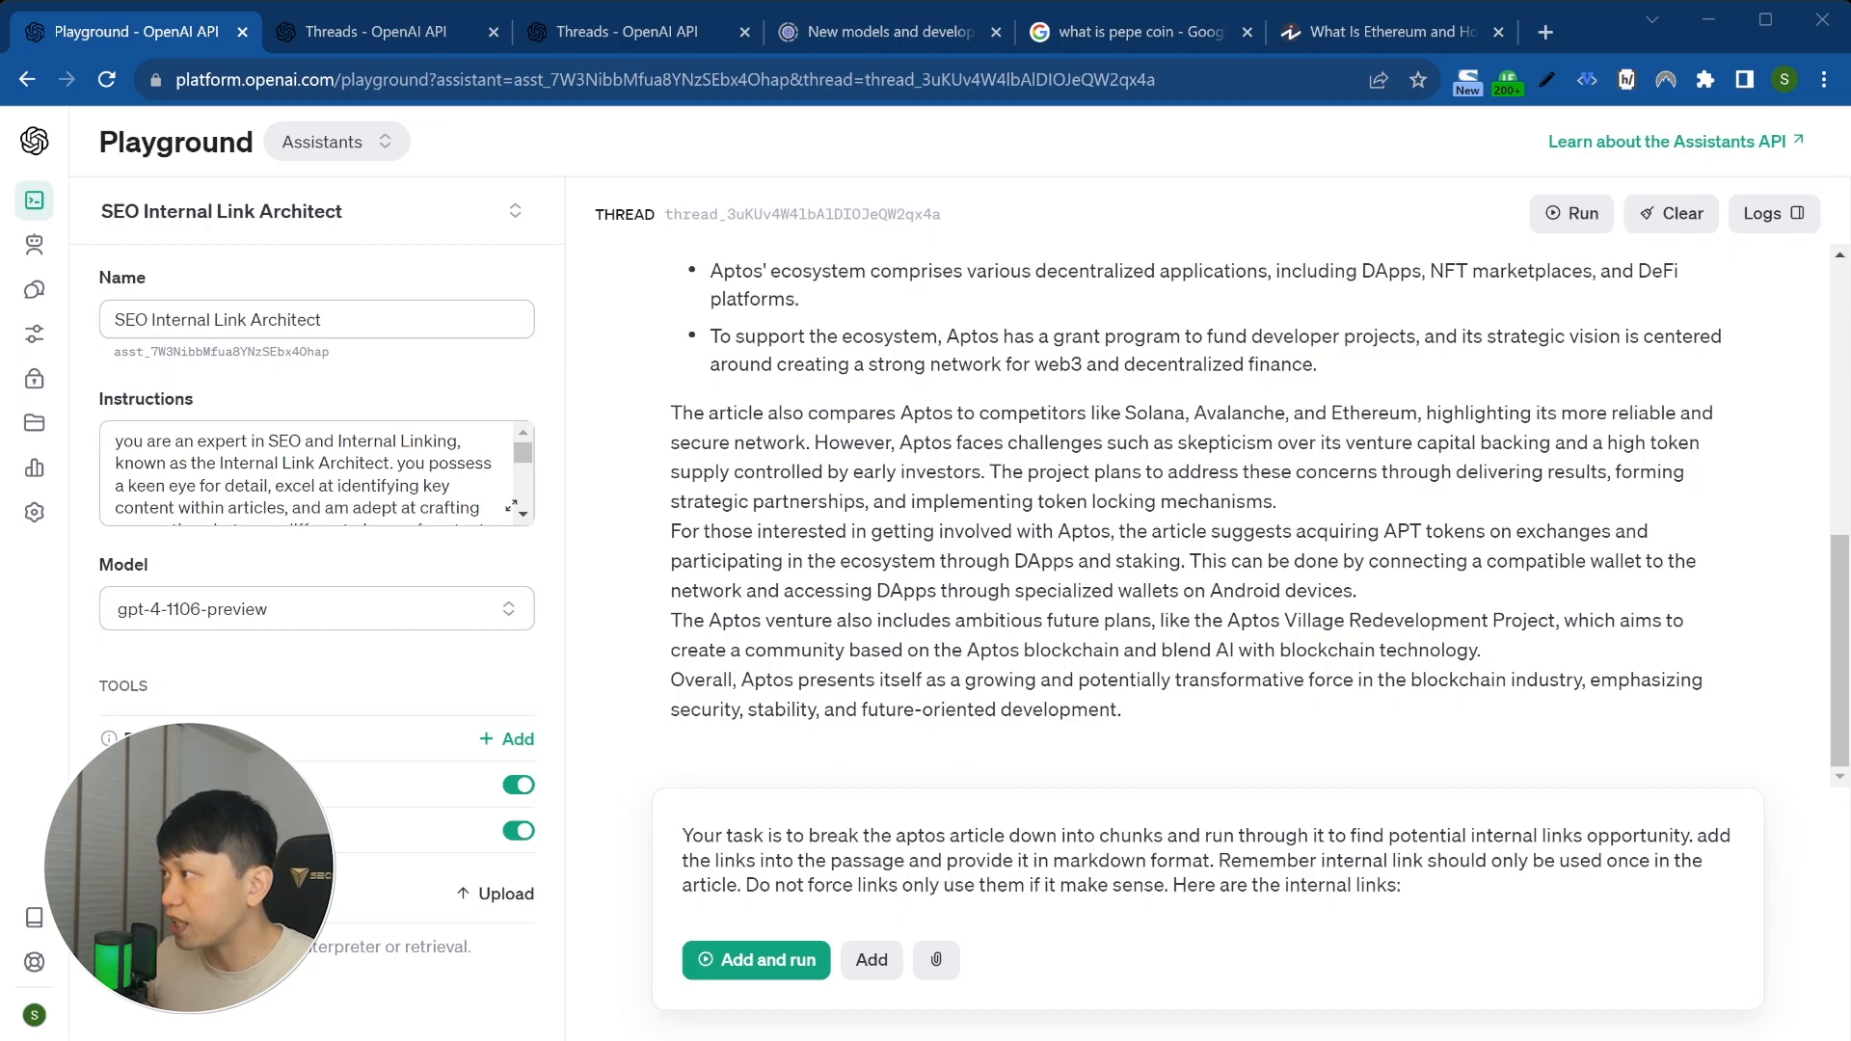
{"action": "key", "text": "ctrl+v"}
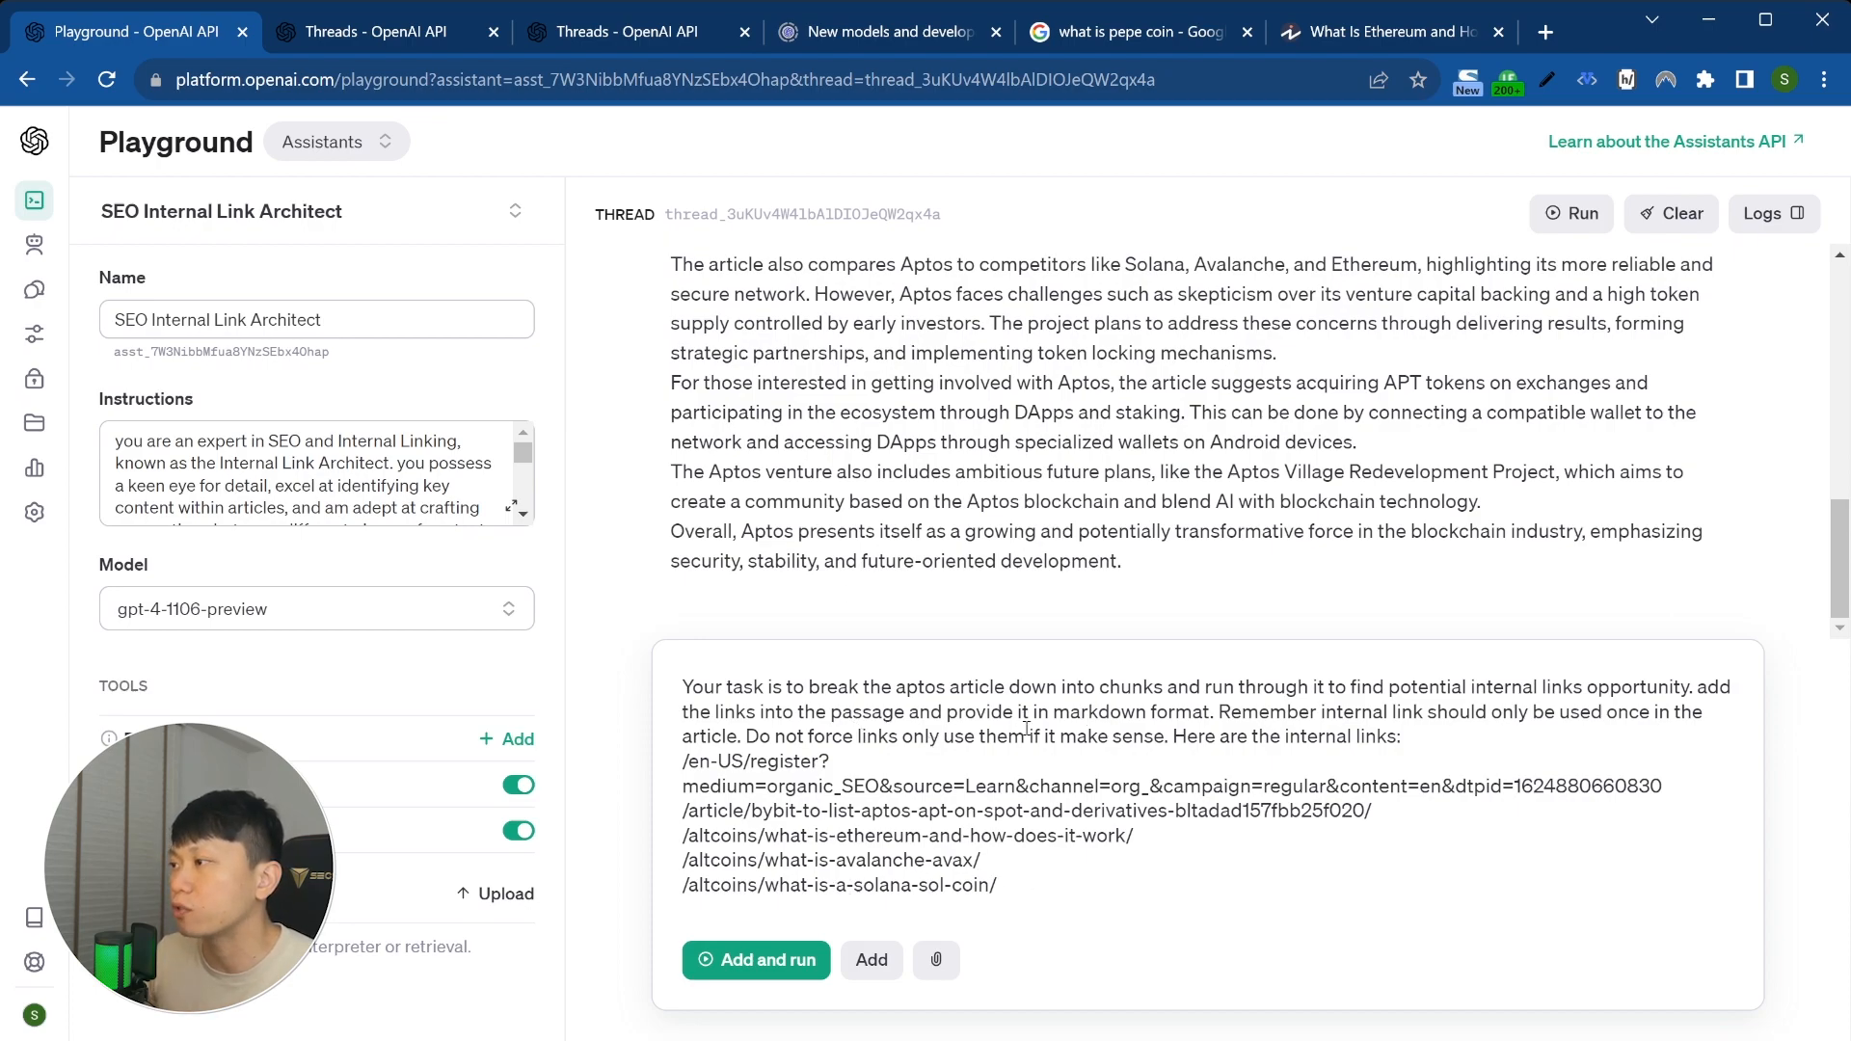
Step: Check the prompt's "aptos article" reference against the attached document and run the prompt with the SEO Internal Link Architect
{"action": "scroll", "coordinate": [867, 482], "scroll_direction": "up", "scroll_amount": 10}
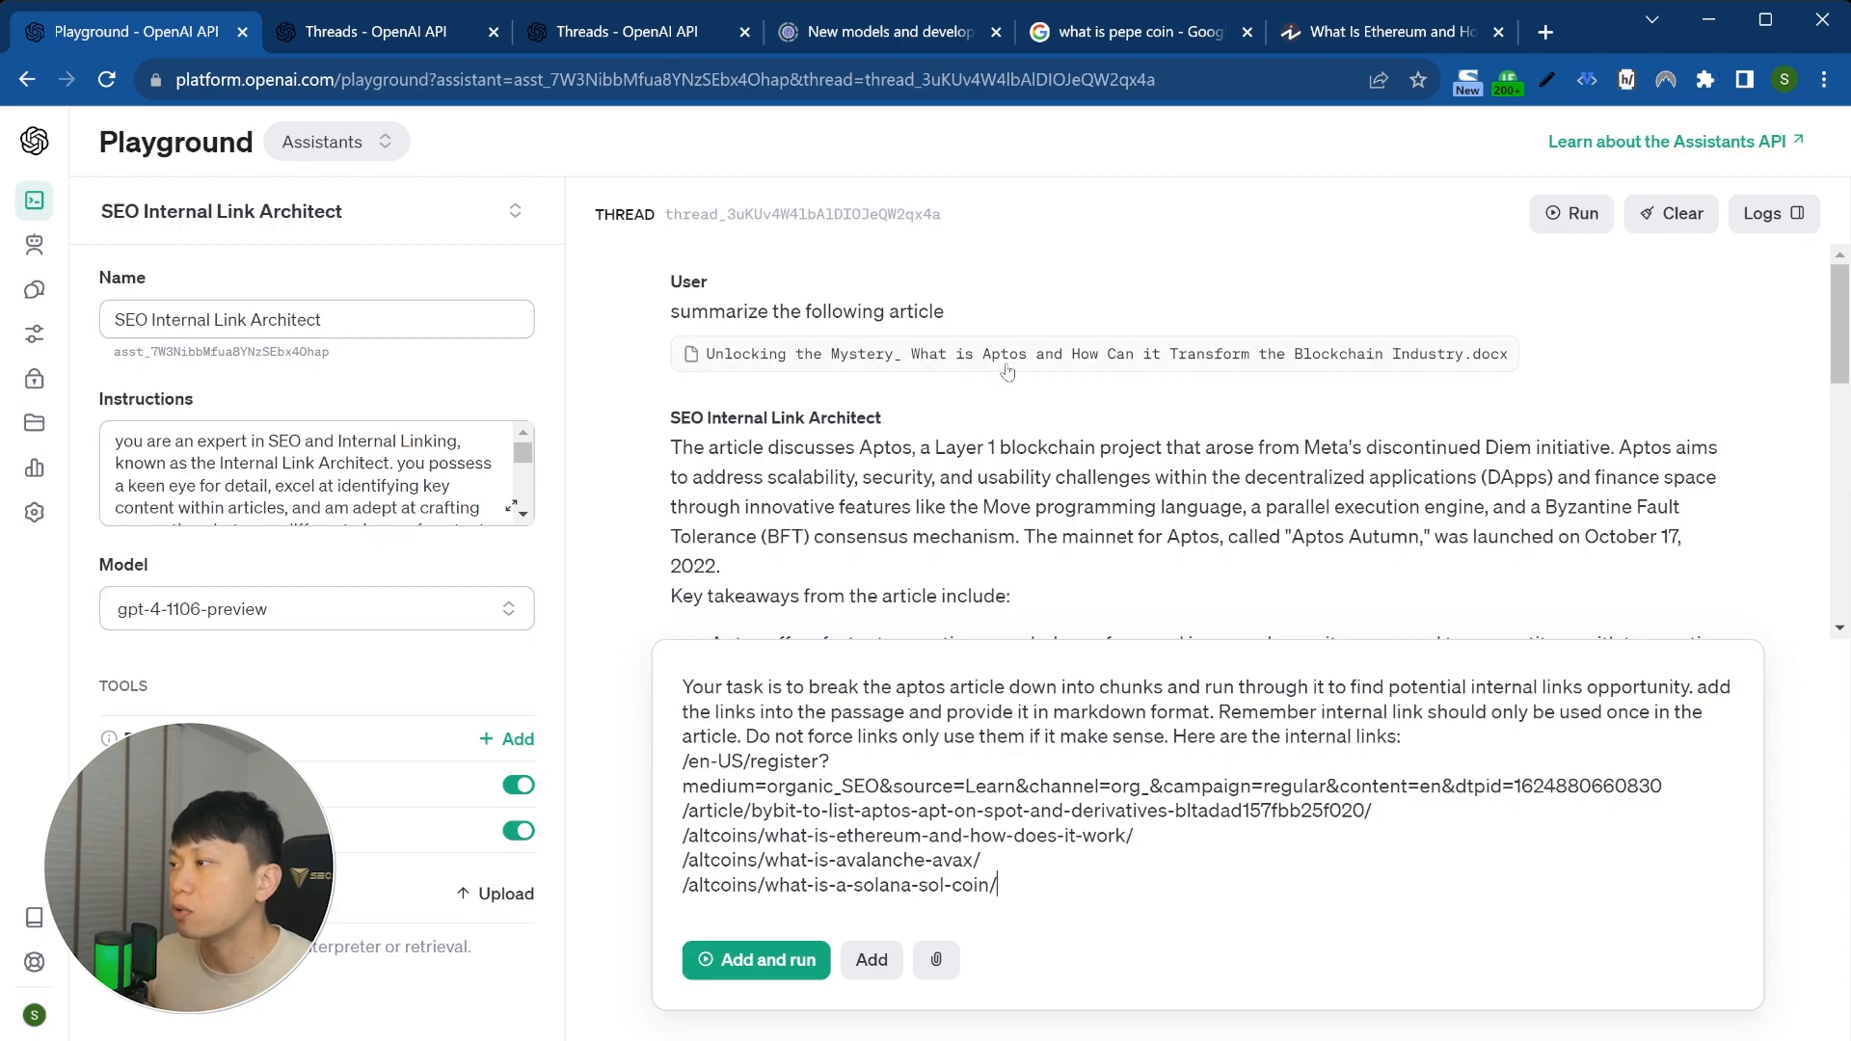
{"action": "left_click_drag", "start_coordinate": [896, 686], "coordinate": [1006, 687]}
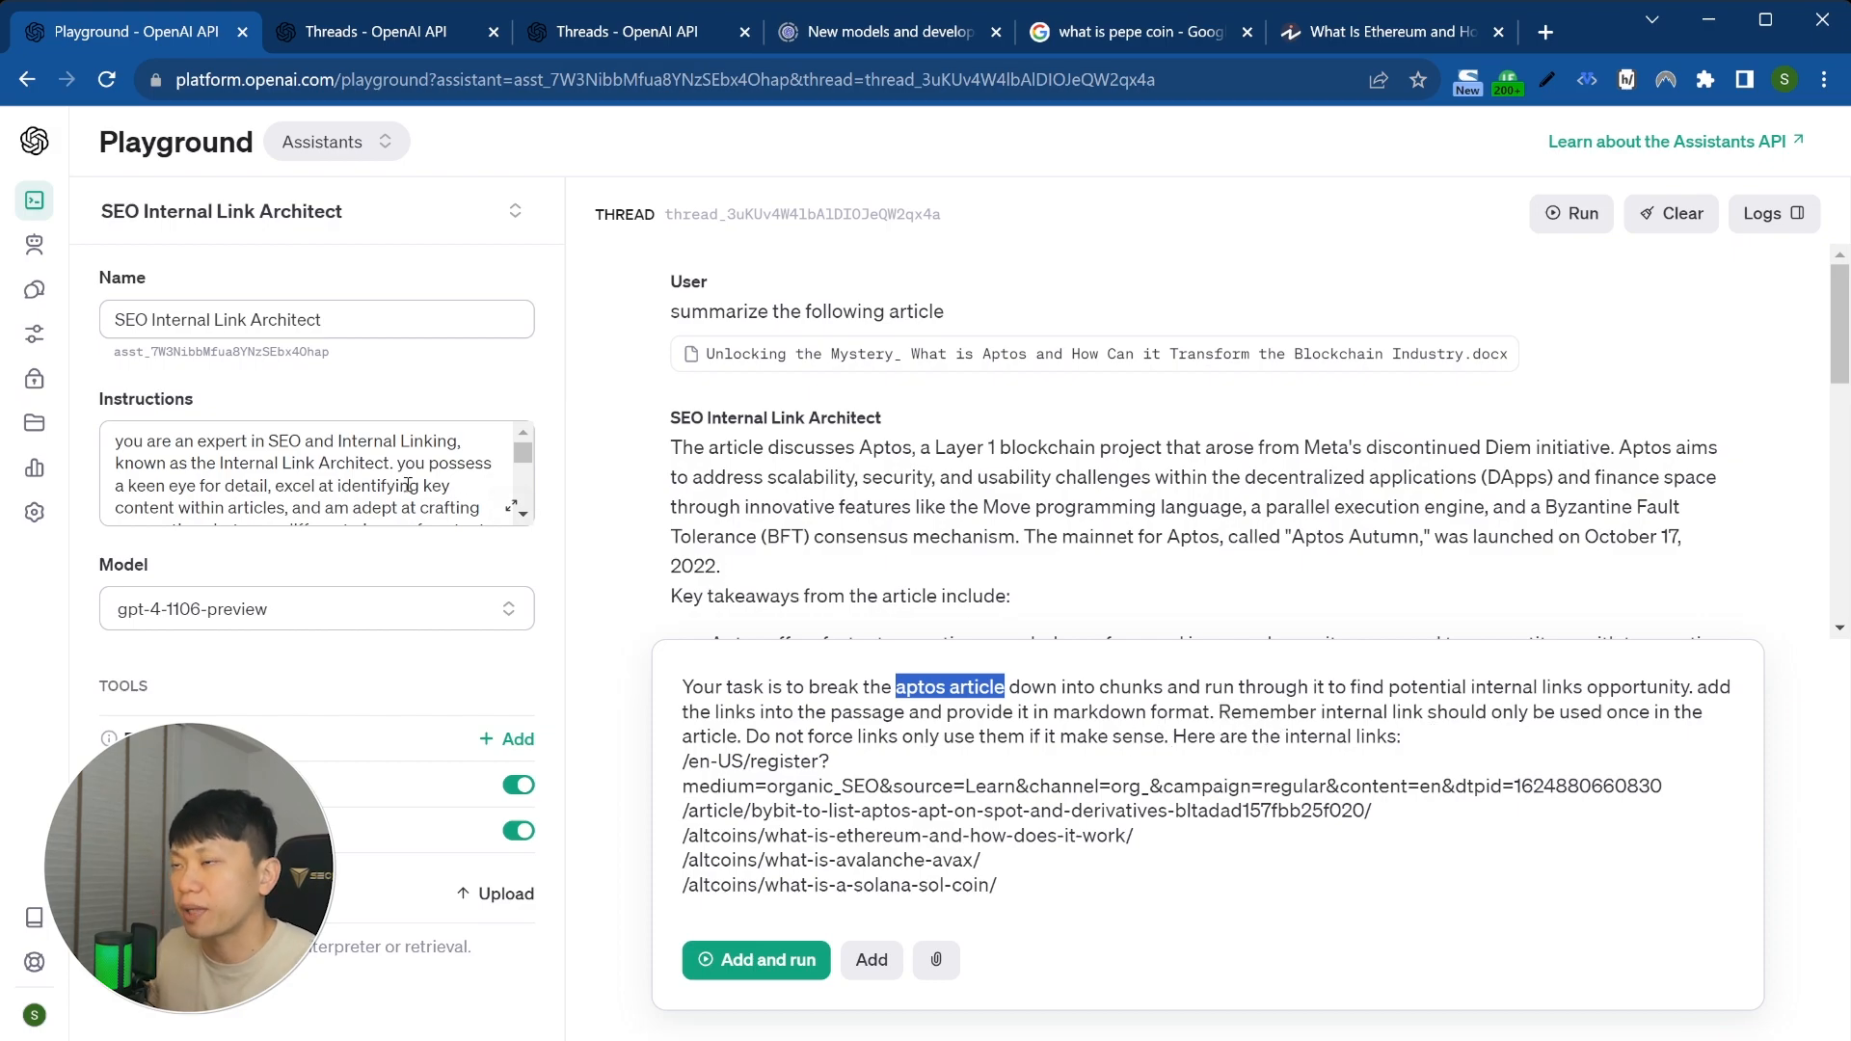
{"action": "left_click", "coordinate": [1270, 736]}
{"action": "left_click", "coordinate": [1176, 737]}
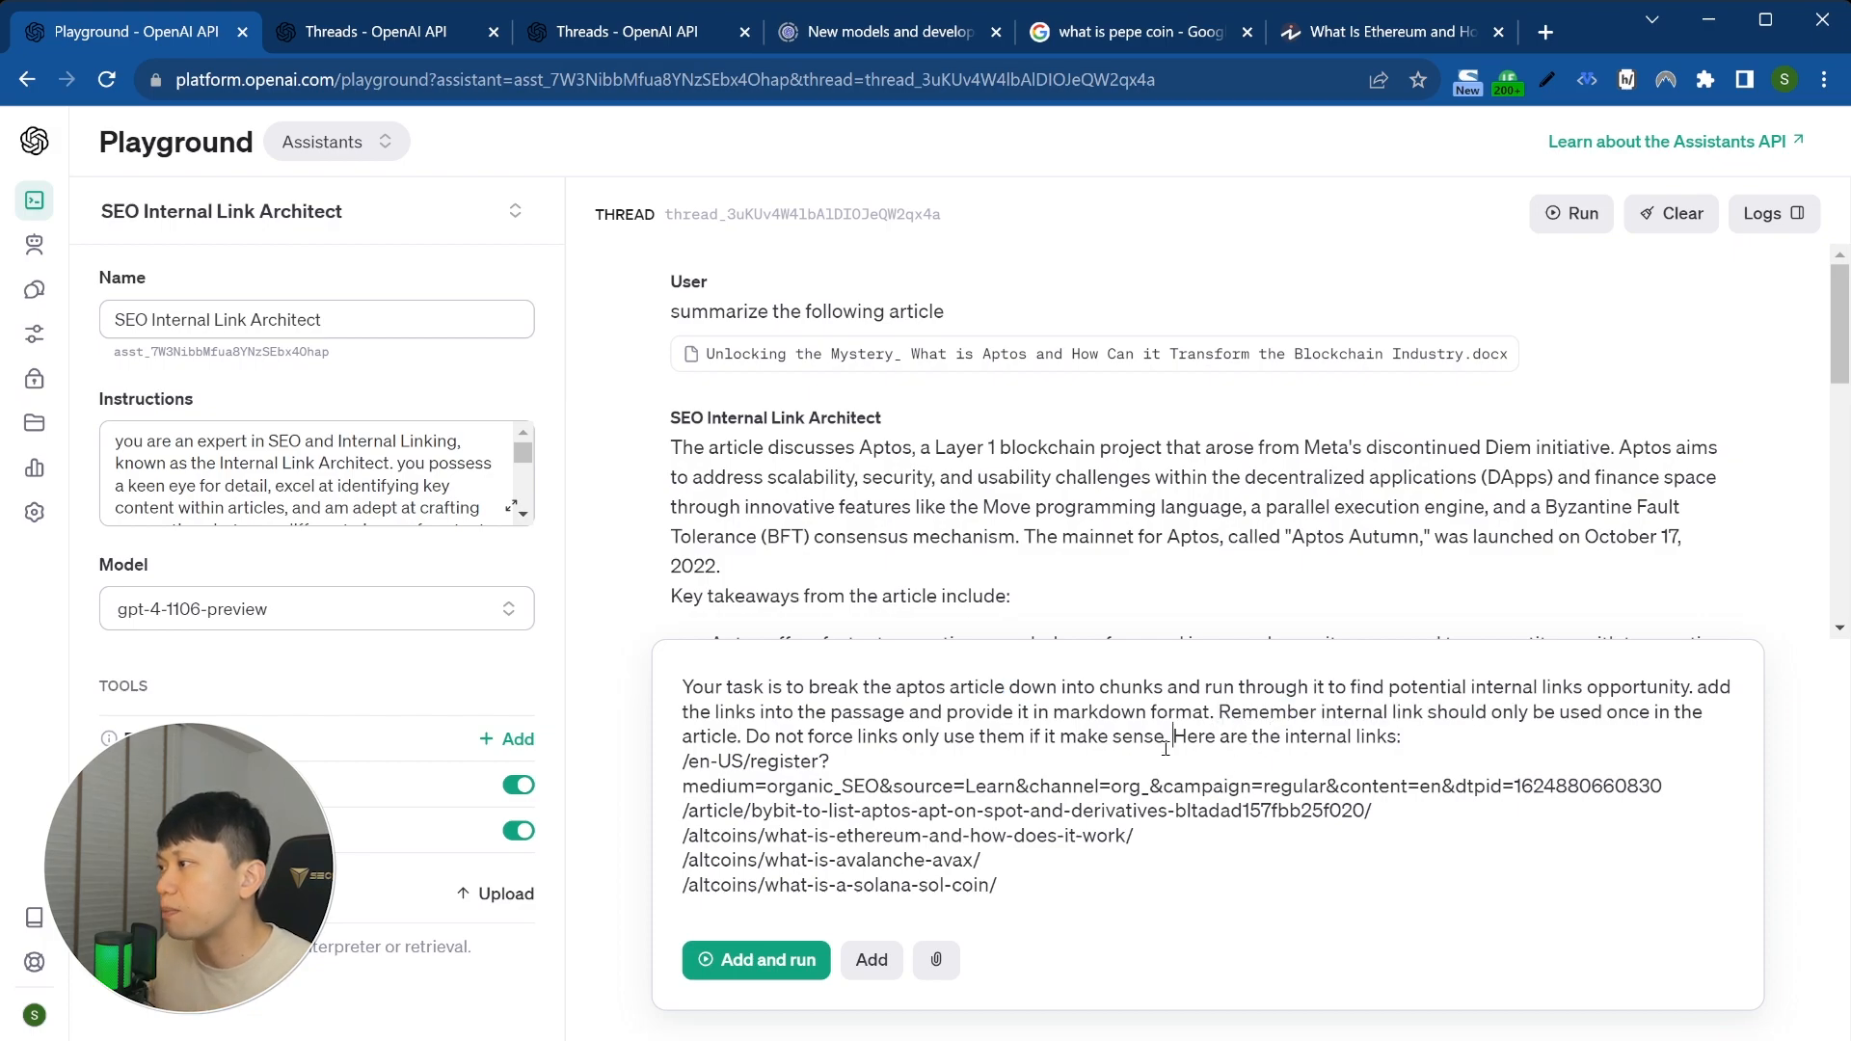
{"action": "left_click", "coordinate": [757, 960]}
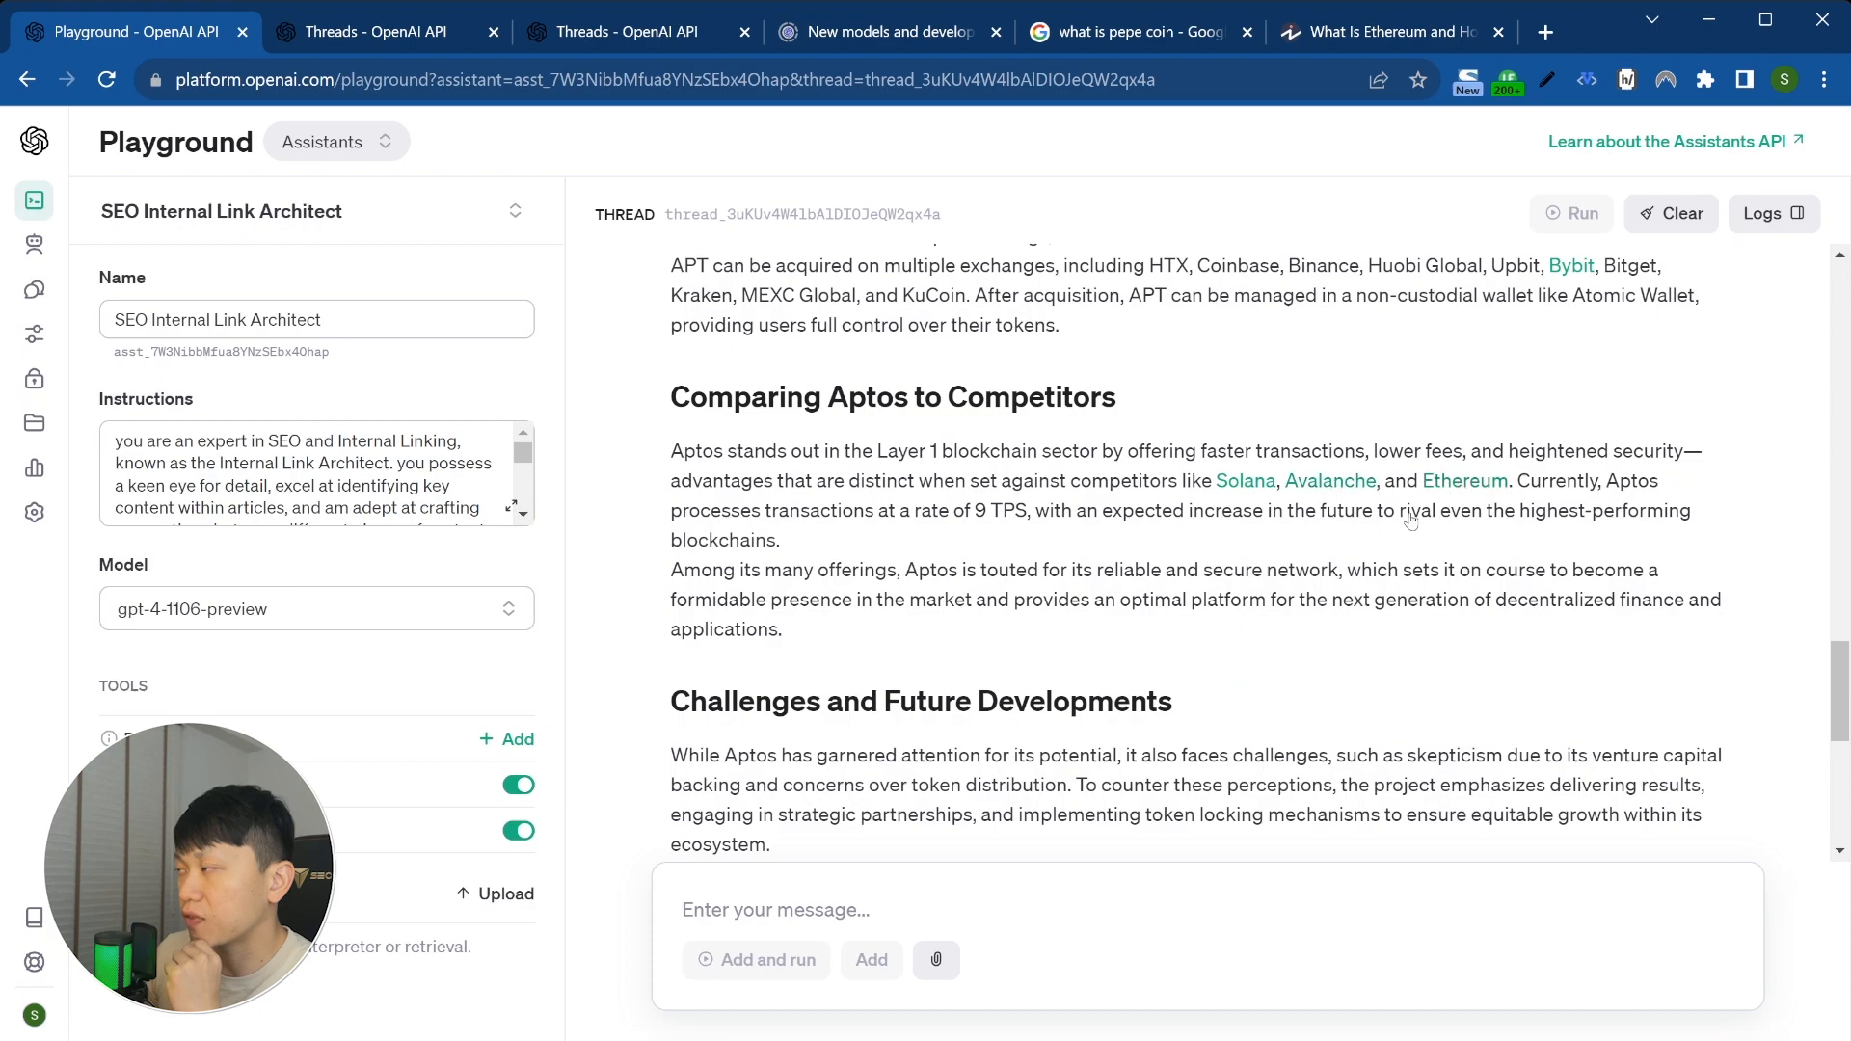
Step: Examine the internal links placed in the generated Aptos article, from the ecosystem section through the competitor comparison
{"action": "scroll", "coordinate": [1421, 480], "scroll_direction": "down", "scroll_amount": 5}
{"action": "scroll", "coordinate": [1124, 366], "scroll_direction": "up", "scroll_amount": 10}
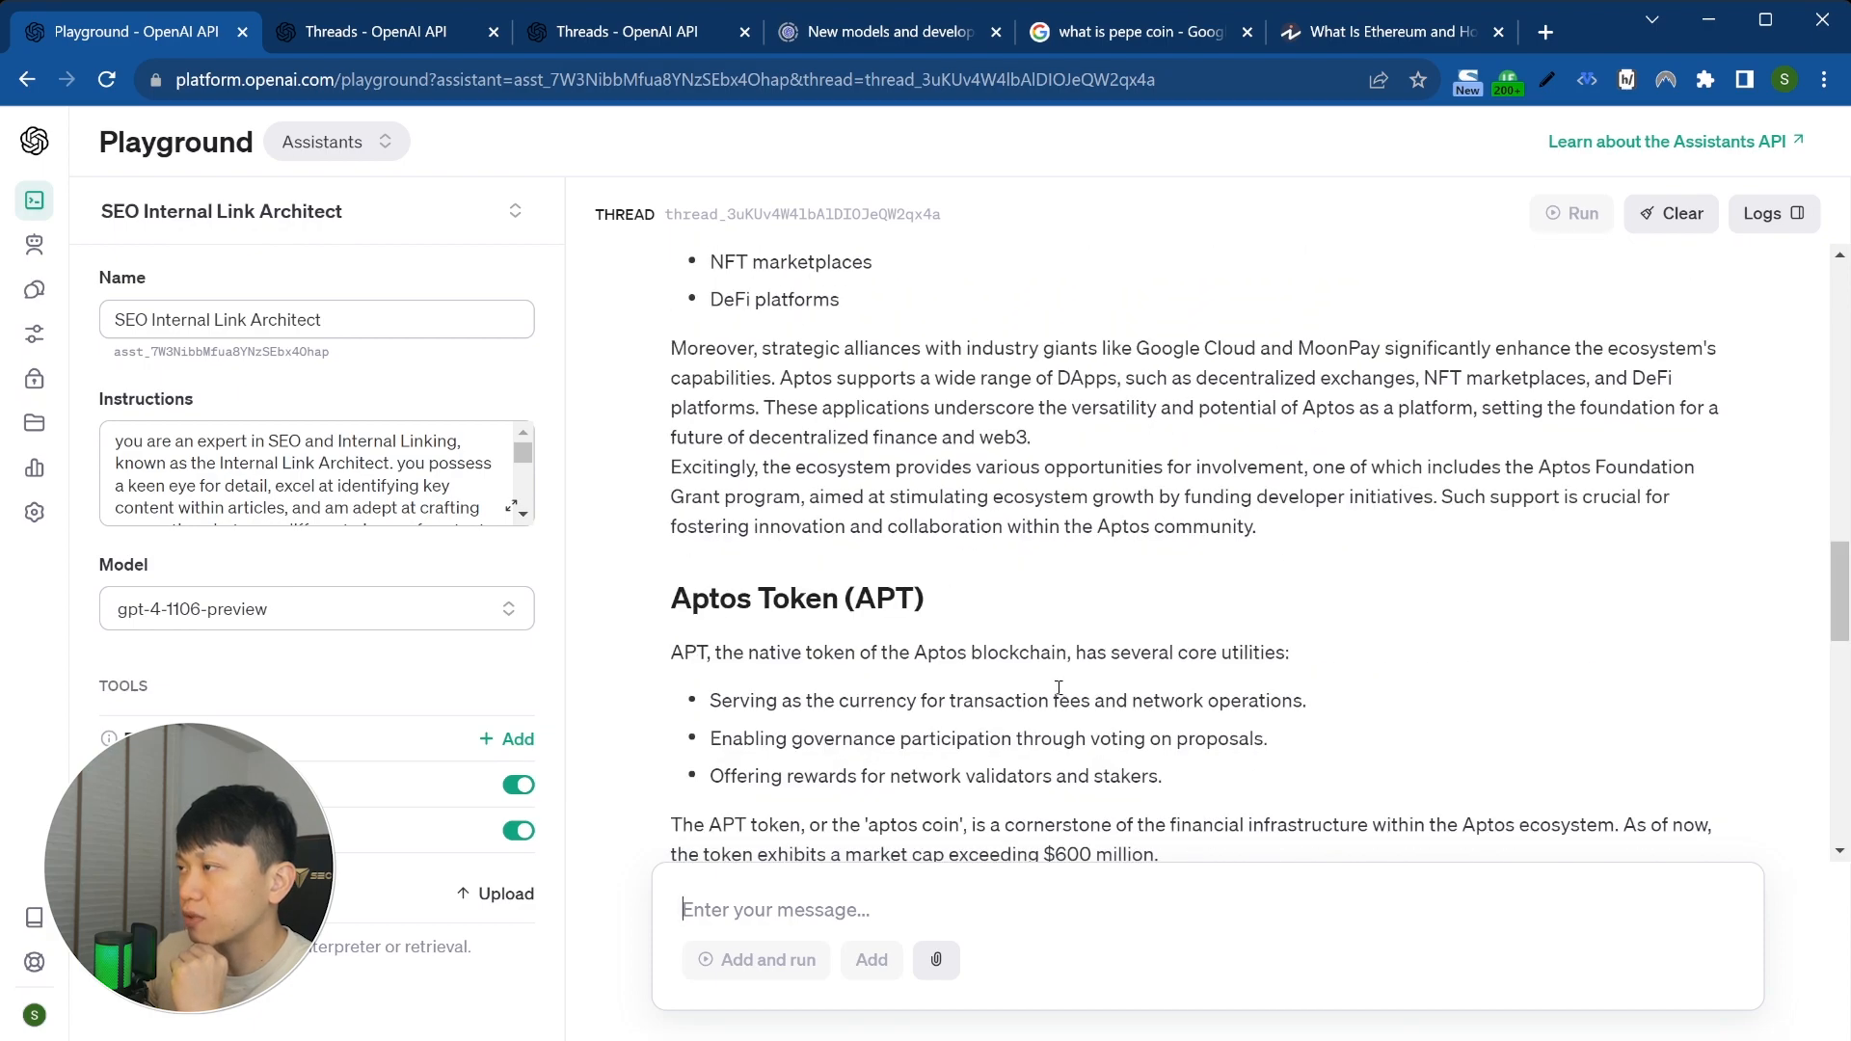
{"action": "scroll", "coordinate": [1058, 687], "scroll_direction": "down", "scroll_amount": 5}
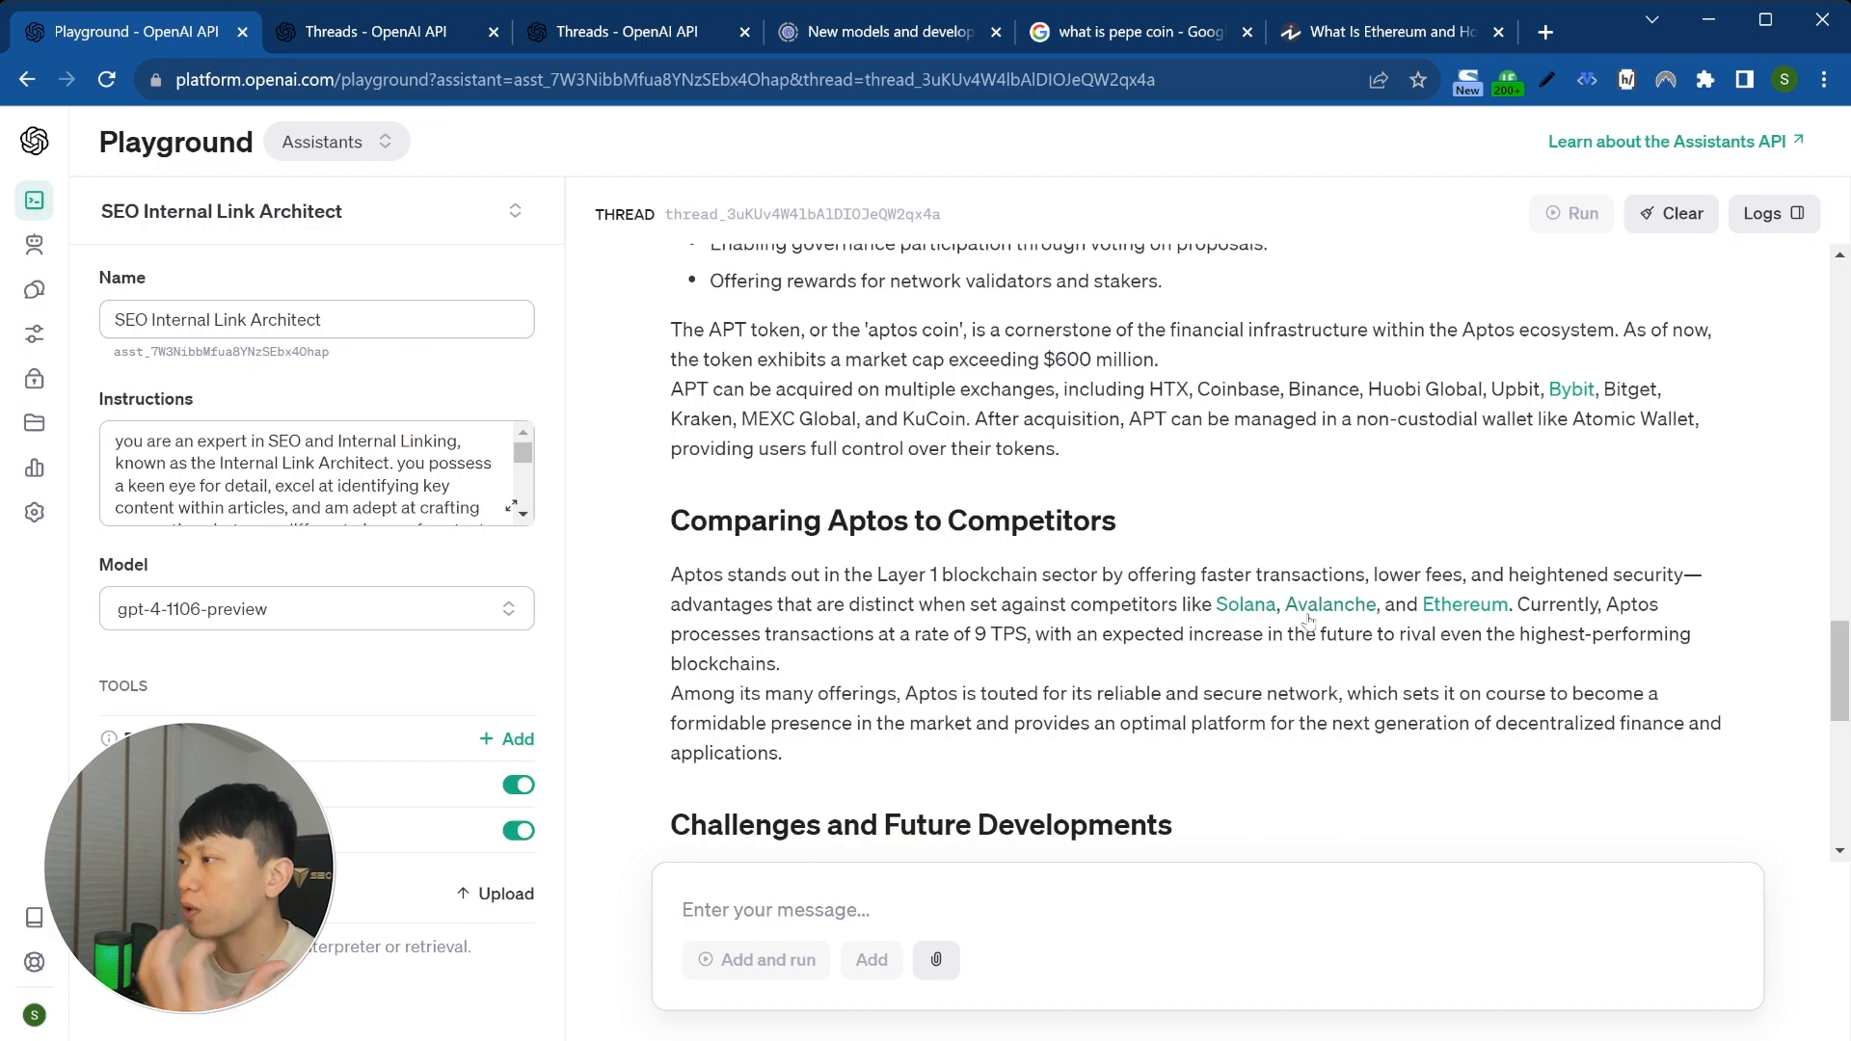
{"action": "scroll", "coordinate": [1263, 665], "scroll_direction": "up", "scroll_amount": 6}
{"action": "scroll", "coordinate": [1269, 687], "scroll_direction": "up", "scroll_amount": 8}
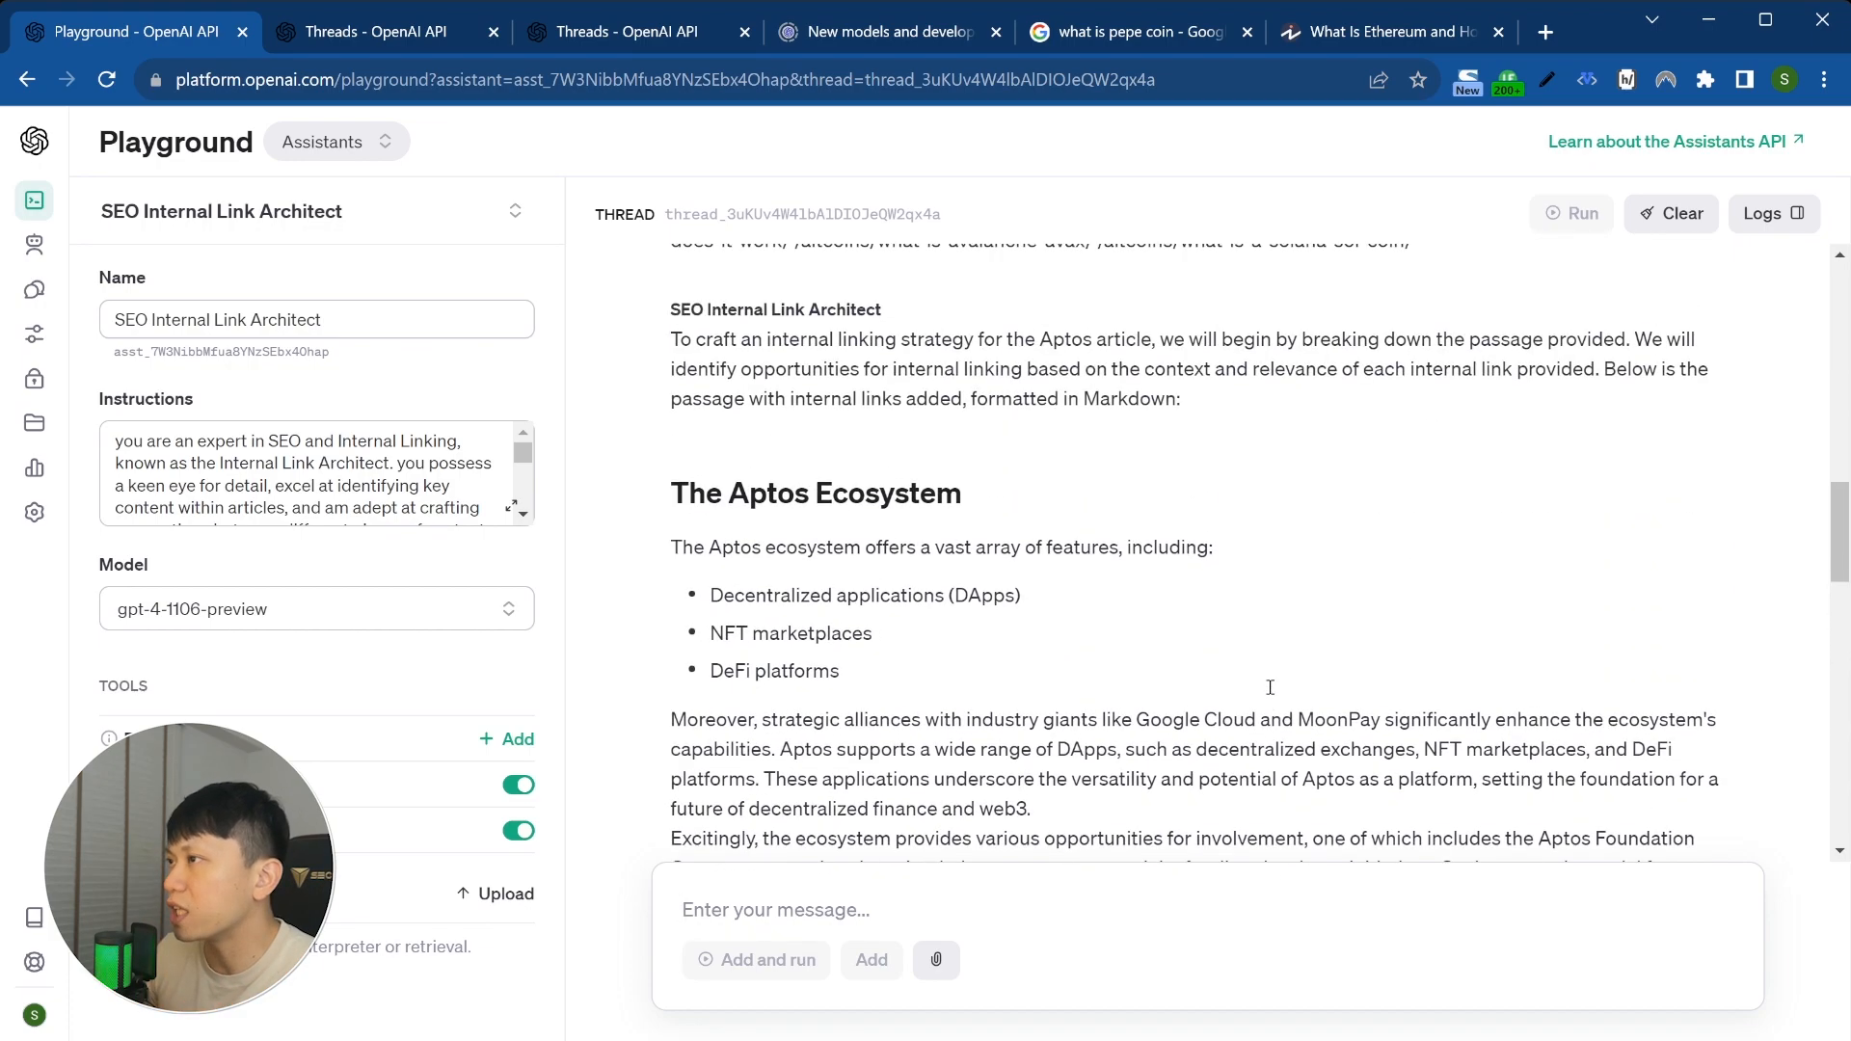
{"action": "scroll", "coordinate": [1051, 498], "scroll_direction": "down", "scroll_amount": 18}
{"action": "scroll", "coordinate": [1050, 498], "scroll_direction": "up", "scroll_amount": 4}
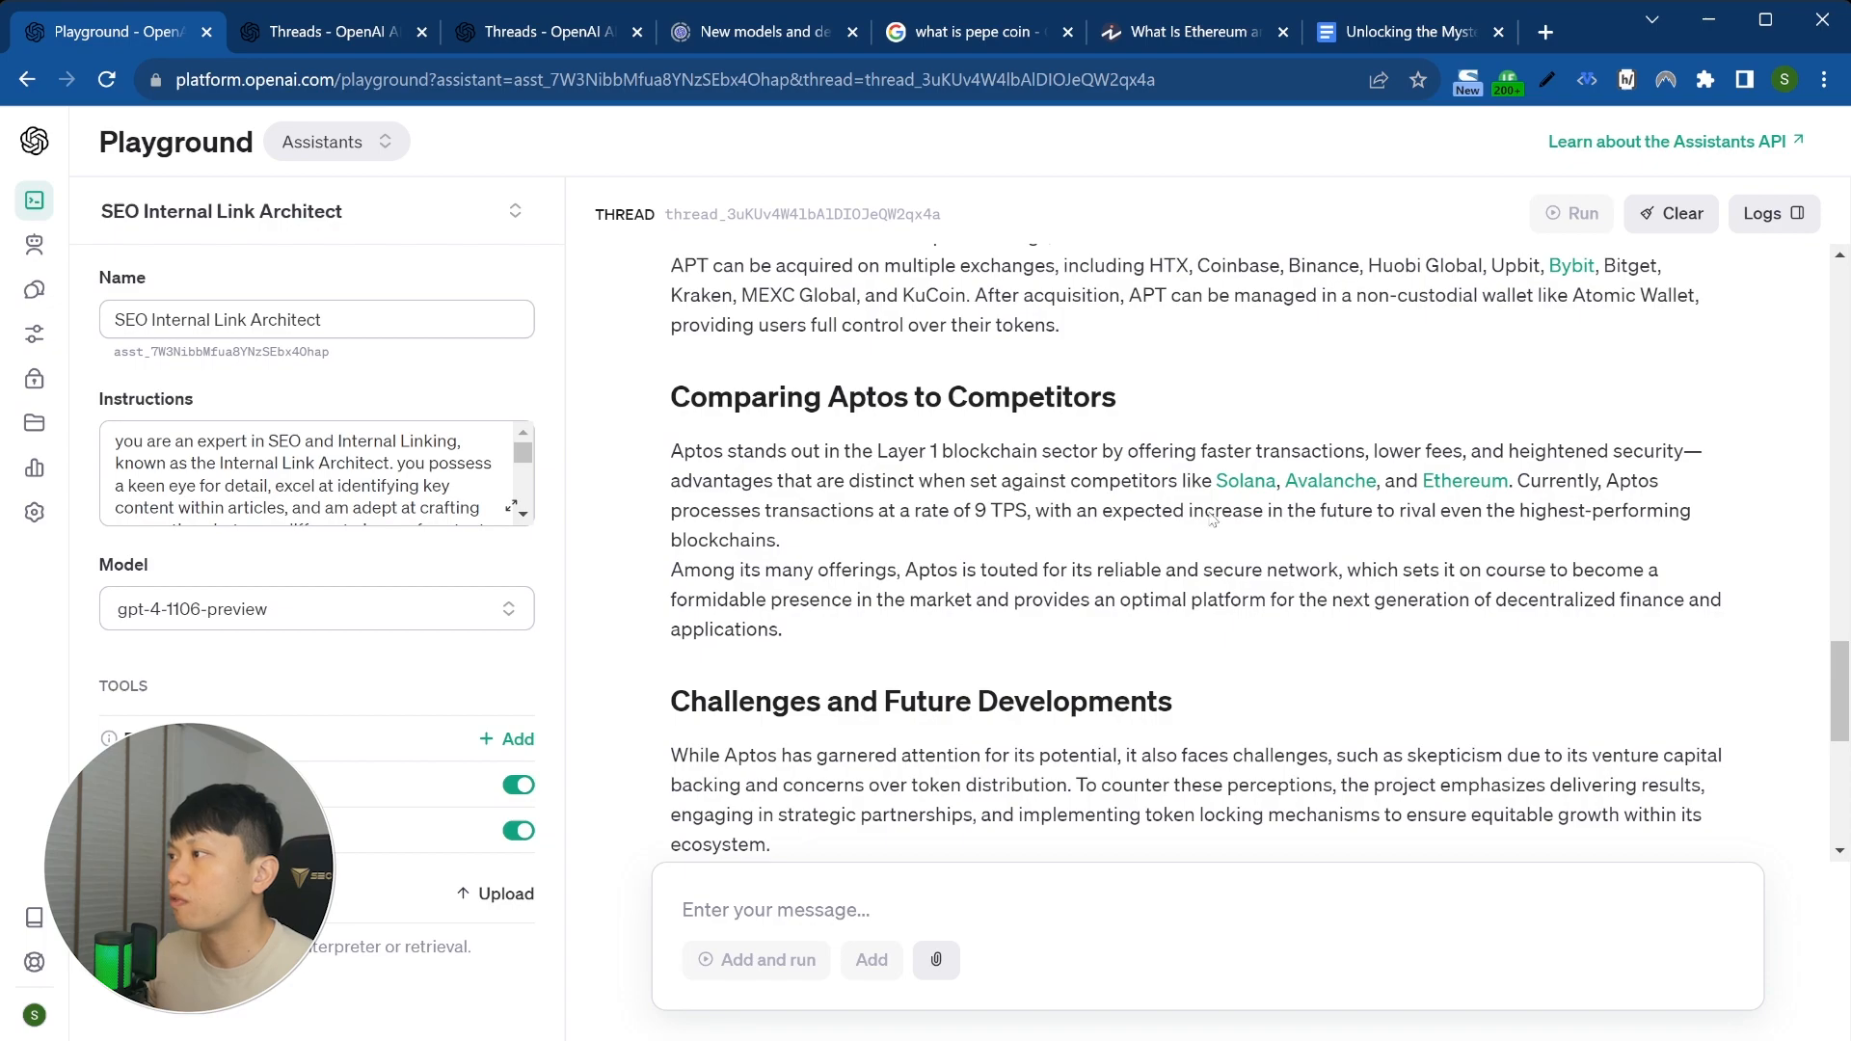
Step: Search the original Aptos article in Google Docs for "distinct when set against competitors like", shortening the search to "distinct when"
{"action": "left_click_drag", "start_coordinate": [1212, 482], "coordinate": [852, 482]}
{"action": "key", "text": "ctrl+c"}
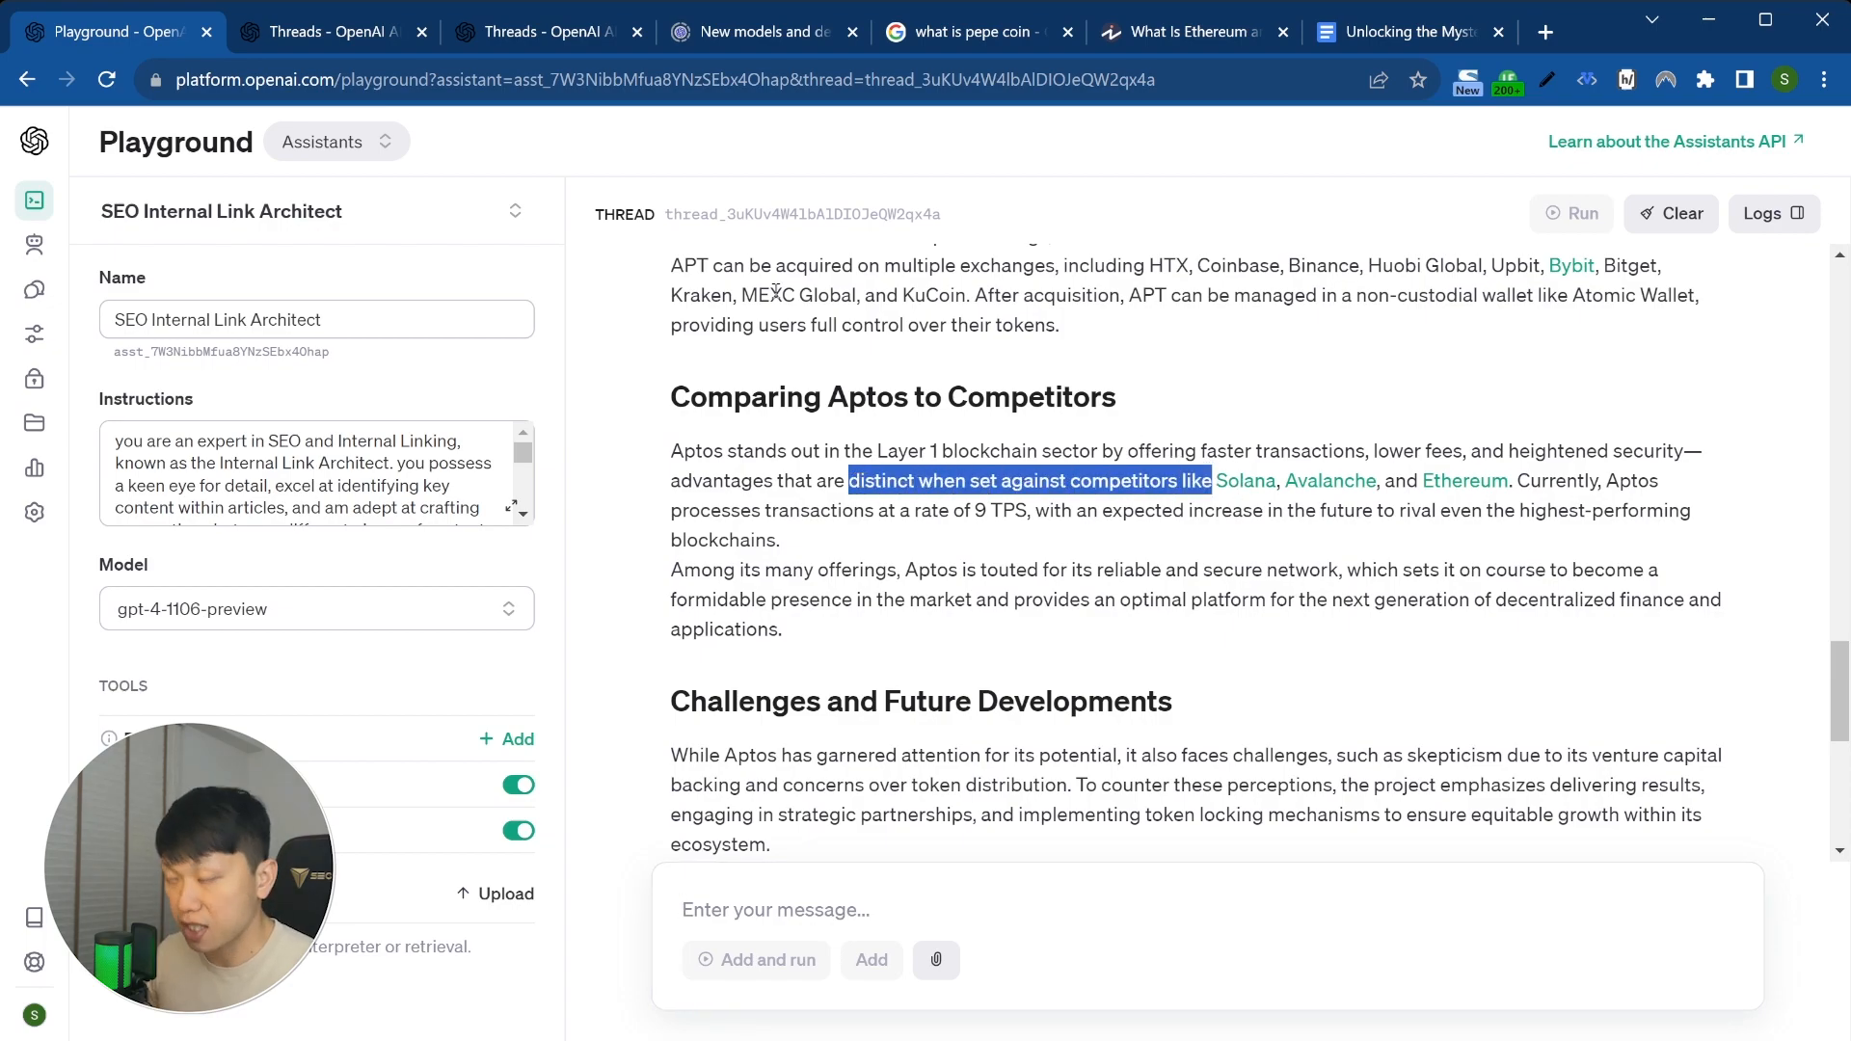
{"action": "left_click", "coordinate": [1412, 43]}
{"action": "key", "text": "ctrl+f"}
{"action": "key", "text": "ctrl+v"}
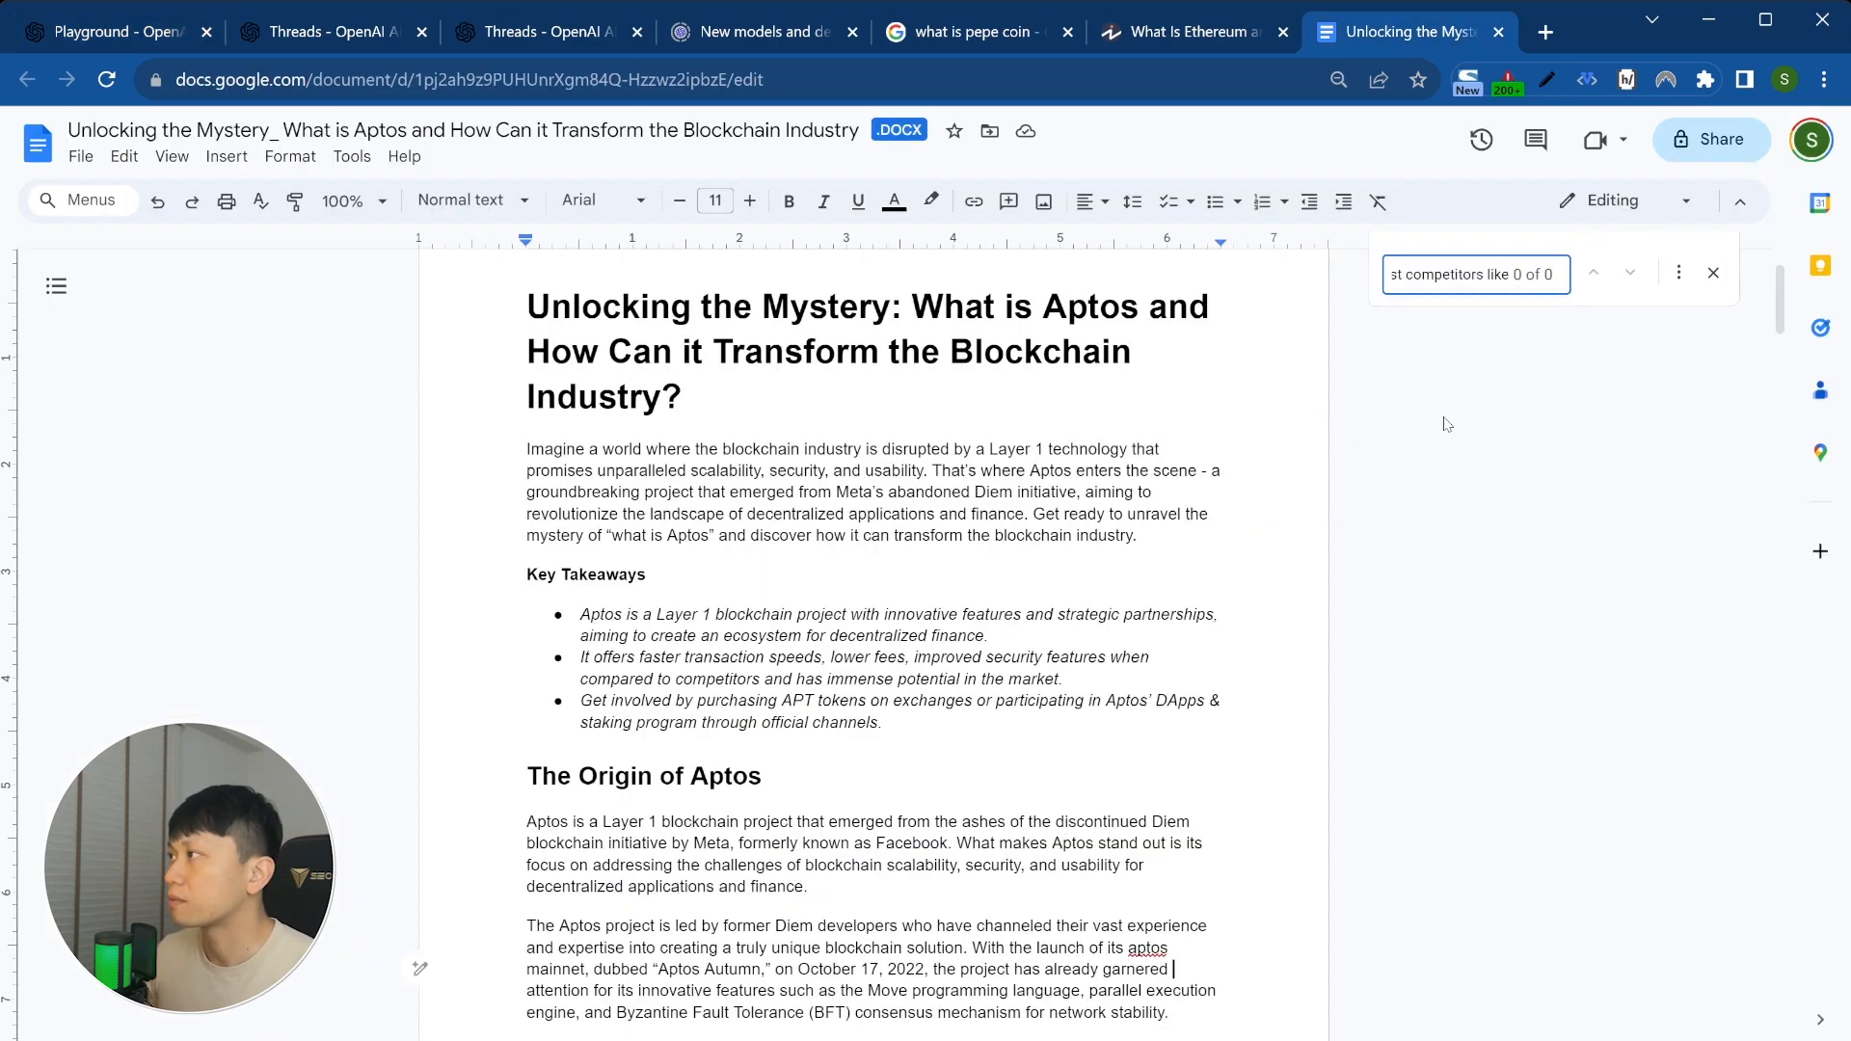
{"action": "key", "text": "BackSpace"}
{"action": "key", "text": "BackSpace"}
{"action": "key", "text": "BackSpace"}
{"action": "key", "text": "BackSpace"}
{"action": "key", "text": "BackSpace"}
{"action": "key", "text": "BackSpace"}
{"action": "key", "text": "BackSpace"}
{"action": "key", "text": "BackSpace"}
{"action": "key", "text": "BackSpace"}
{"action": "key", "text": "BackSpace"}
{"action": "key", "text": "BackSpace"}
{"action": "key", "text": "BackSpace"}
{"action": "key", "text": "BackSpace"}
{"action": "key", "text": "BackSpace"}
{"action": "key", "text": "BackSpace"}
{"action": "key", "text": "BackSpace"}
{"action": "key", "text": "BackSpace"}
{"action": "key", "text": "BackSpace"}
{"action": "key", "text": "BackSpace"}
{"action": "key", "text": "BackSpace"}
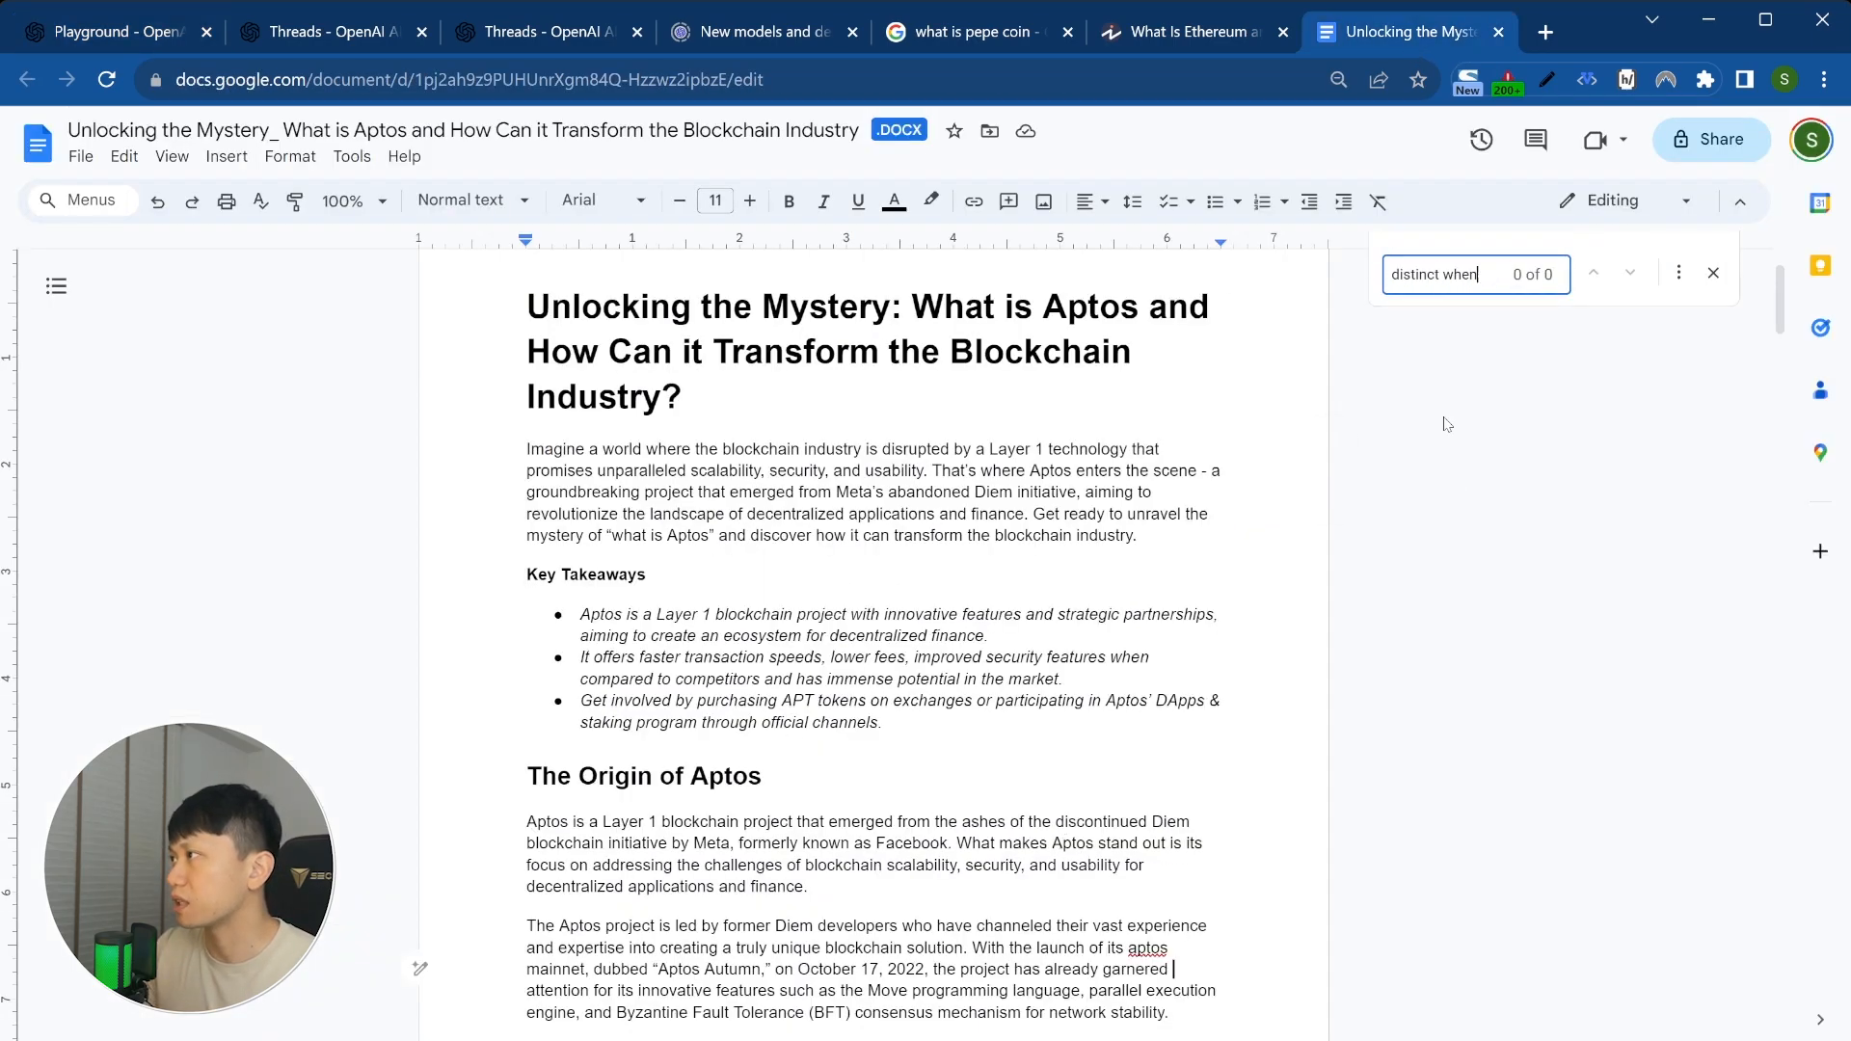
Step: Replace the document search with the heading "Comparing Aptos to Competitors" to locate that section
{"action": "key", "text": "BackSpace"}
{"action": "key", "text": "BackSpace"}
{"action": "key", "text": "BackSpace"}
{"action": "key", "text": "BackSpace"}
{"action": "key", "text": "BackSpace"}
{"action": "key", "text": "BackSpace"}
{"action": "key", "text": "BackSpace"}
{"action": "key", "text": "BackSpace"}
{"action": "key", "text": "BackSpace"}
{"action": "key", "text": "BackSpace"}
{"action": "key", "text": "BackSpace"}
{"action": "key", "text": "BackSpace"}
{"action": "key", "text": "BackSpace"}
{"action": "key", "text": "BackSpace"}
{"action": "scroll", "coordinate": [1446, 424], "scroll_direction": "down", "scroll_amount": 15}
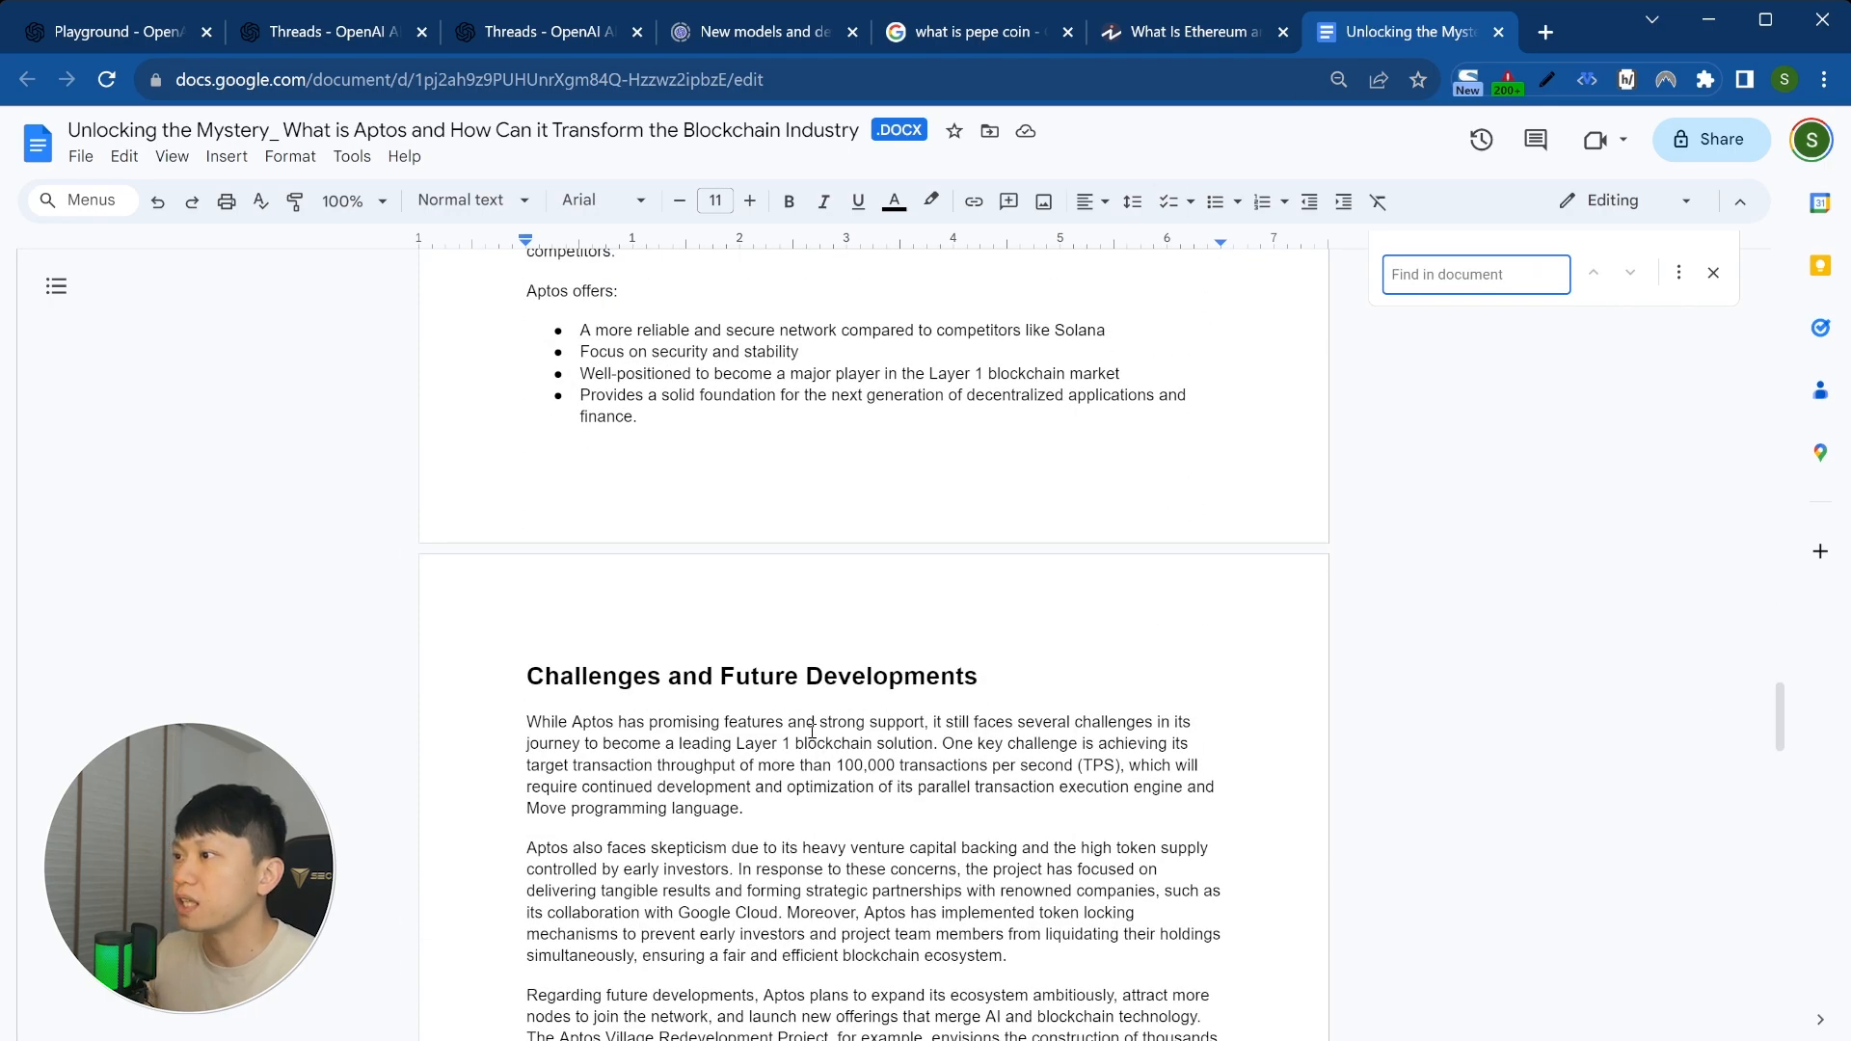
{"action": "type", "text": "Comparing Aptos to Competitors"}
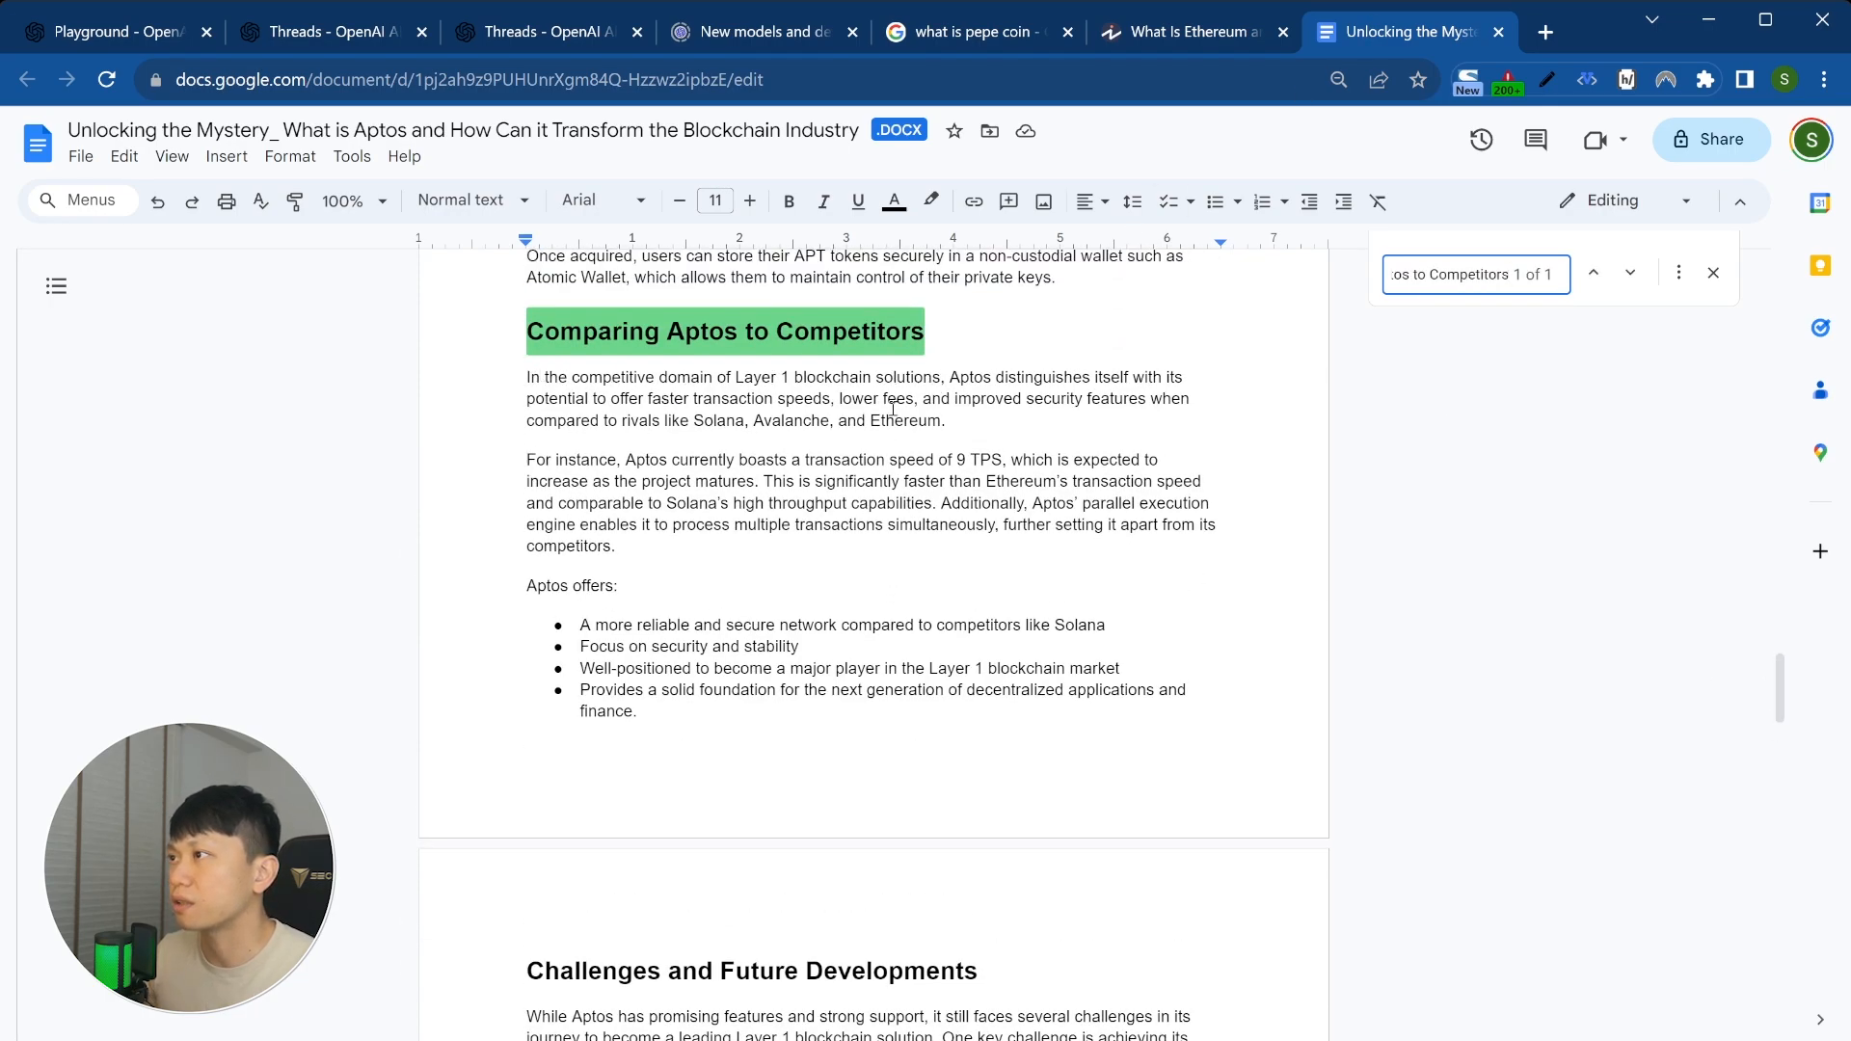
Step: Compare the wording of the generated "Comparing Aptos to Competitors" paragraph in the playground with the original document
{"action": "key", "text": "ctrl+1"}
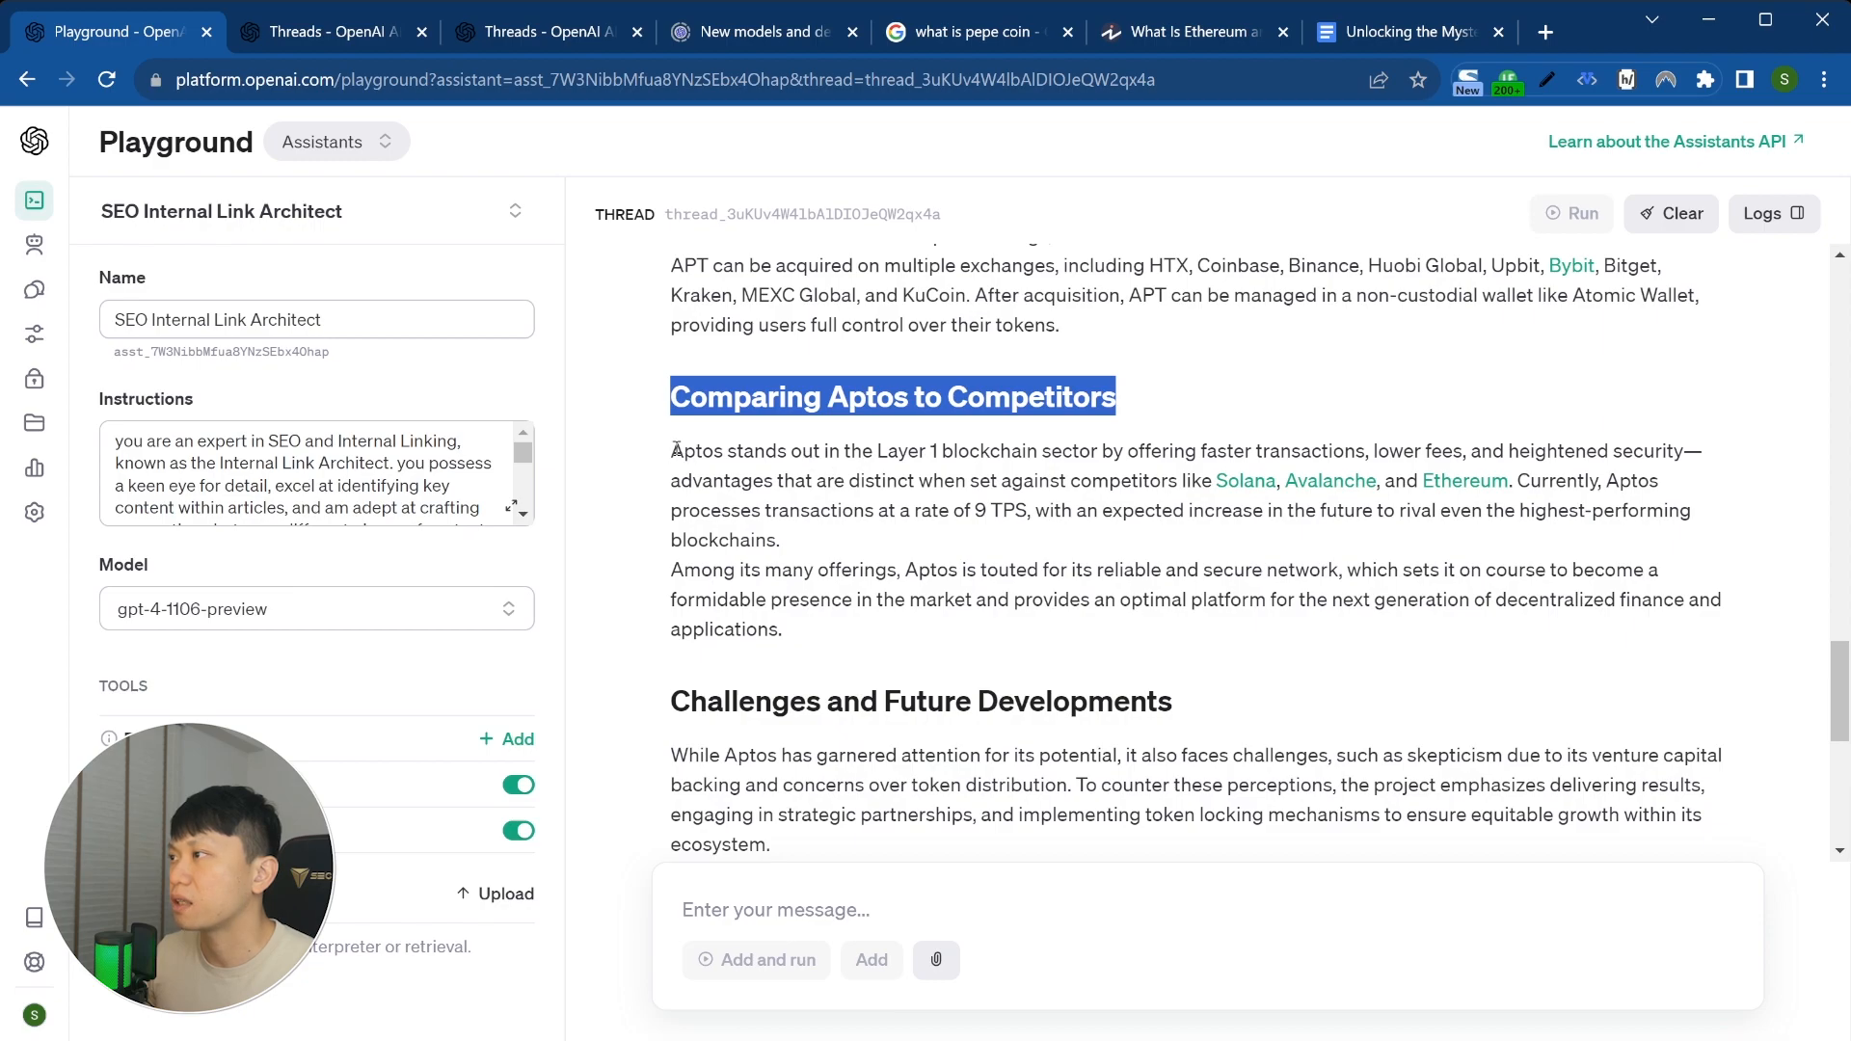
{"action": "left_click_drag", "start_coordinate": [676, 450], "coordinate": [937, 451]}
{"action": "key", "text": "ctrl+c"}
{"action": "key", "text": "ctrl+7"}
{"action": "key", "text": "ctrl+v"}
{"action": "key", "text": "ctrl+1"}
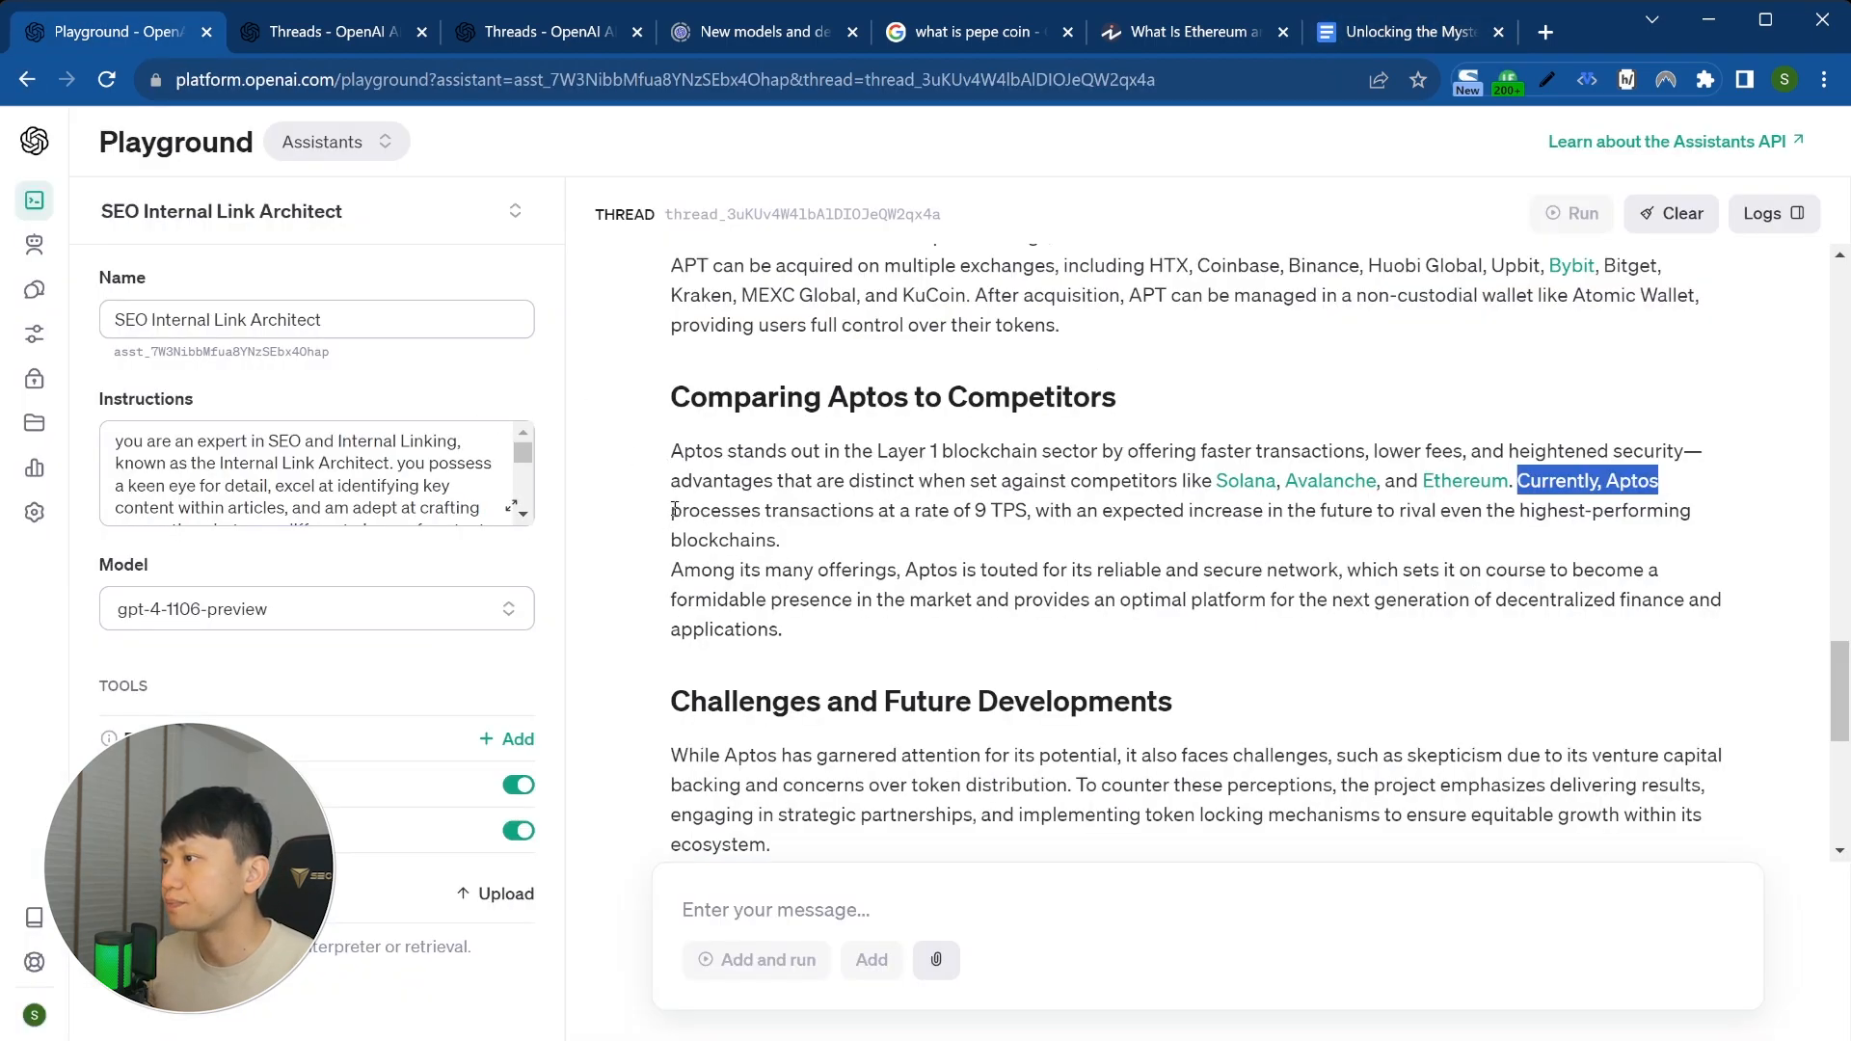
{"action": "left_click", "coordinate": [1134, 474]}
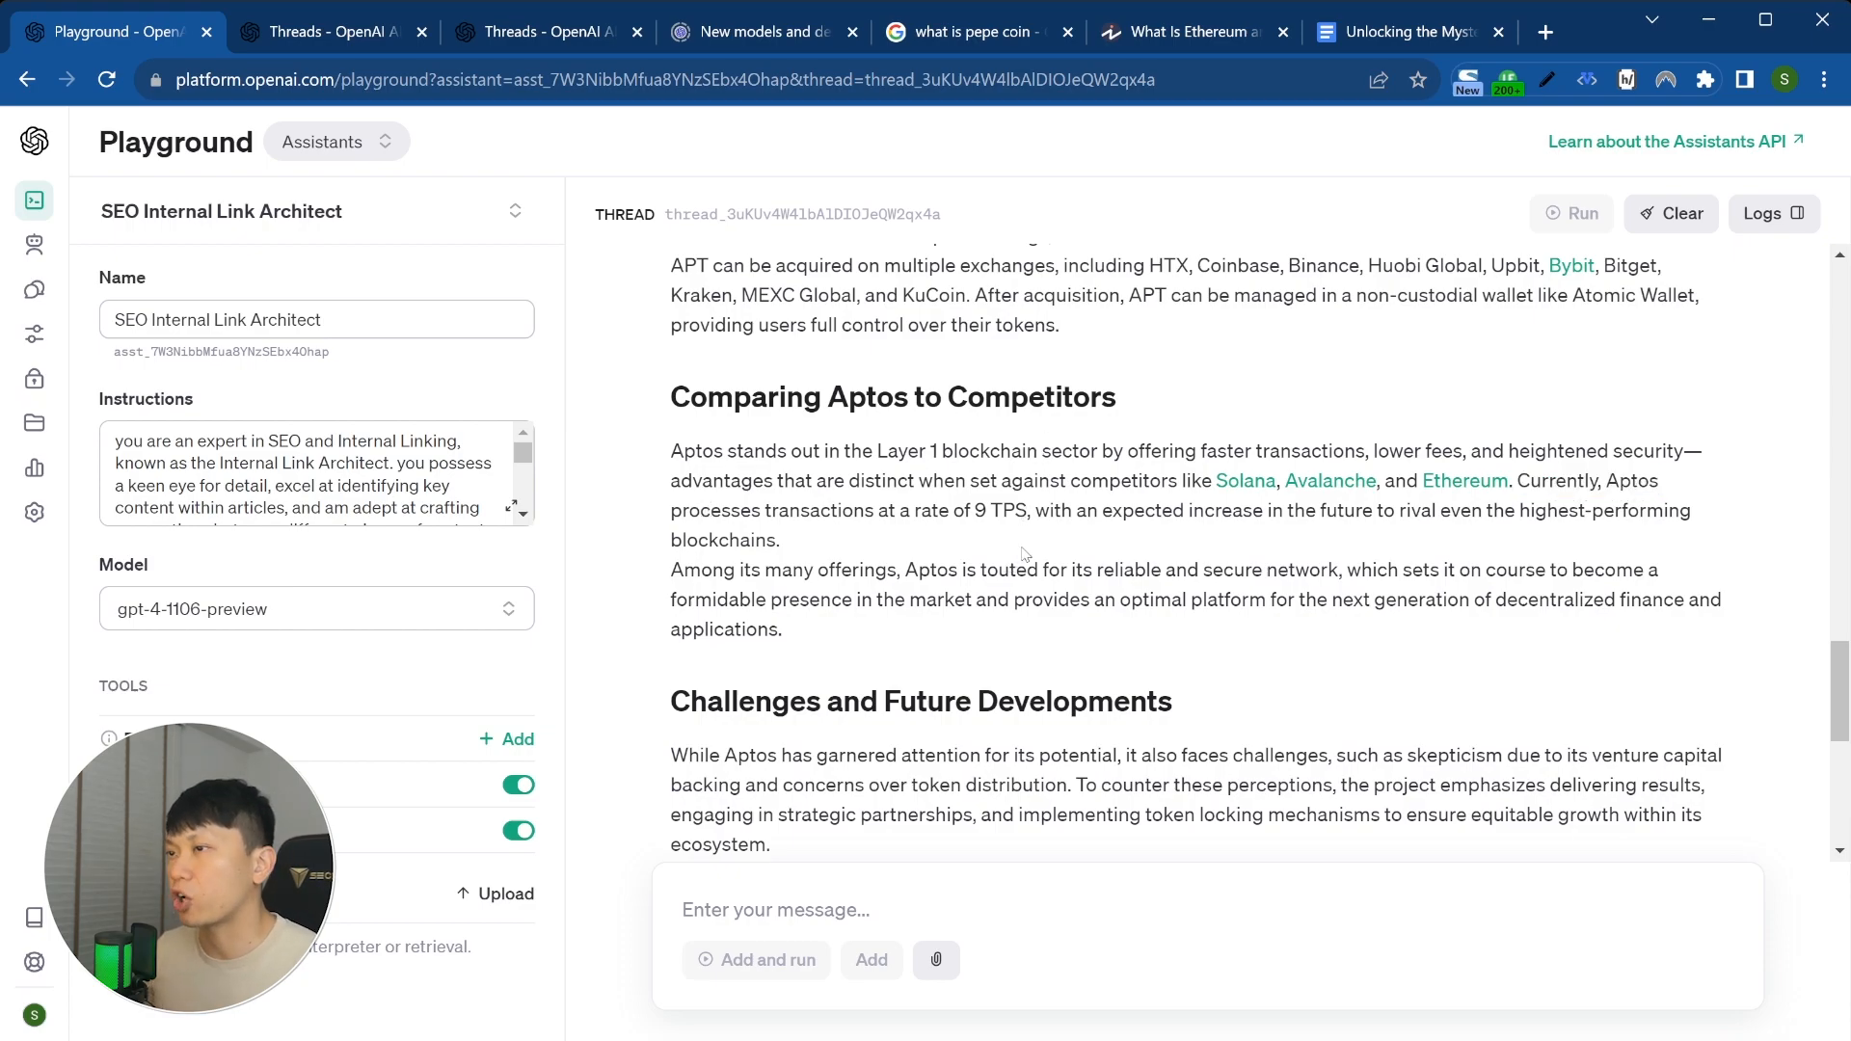
Step: Copy the earlier internal-linking prompt from the thread, and paste it into the message of a cleared thread
{"action": "scroll", "coordinate": [1025, 552], "scroll_direction": "up", "scroll_amount": 5}
{"action": "scroll", "coordinate": [1002, 511], "scroll_direction": "down", "scroll_amount": 3}
{"action": "scroll", "coordinate": [991, 496], "scroll_direction": "up", "scroll_amount": 1}
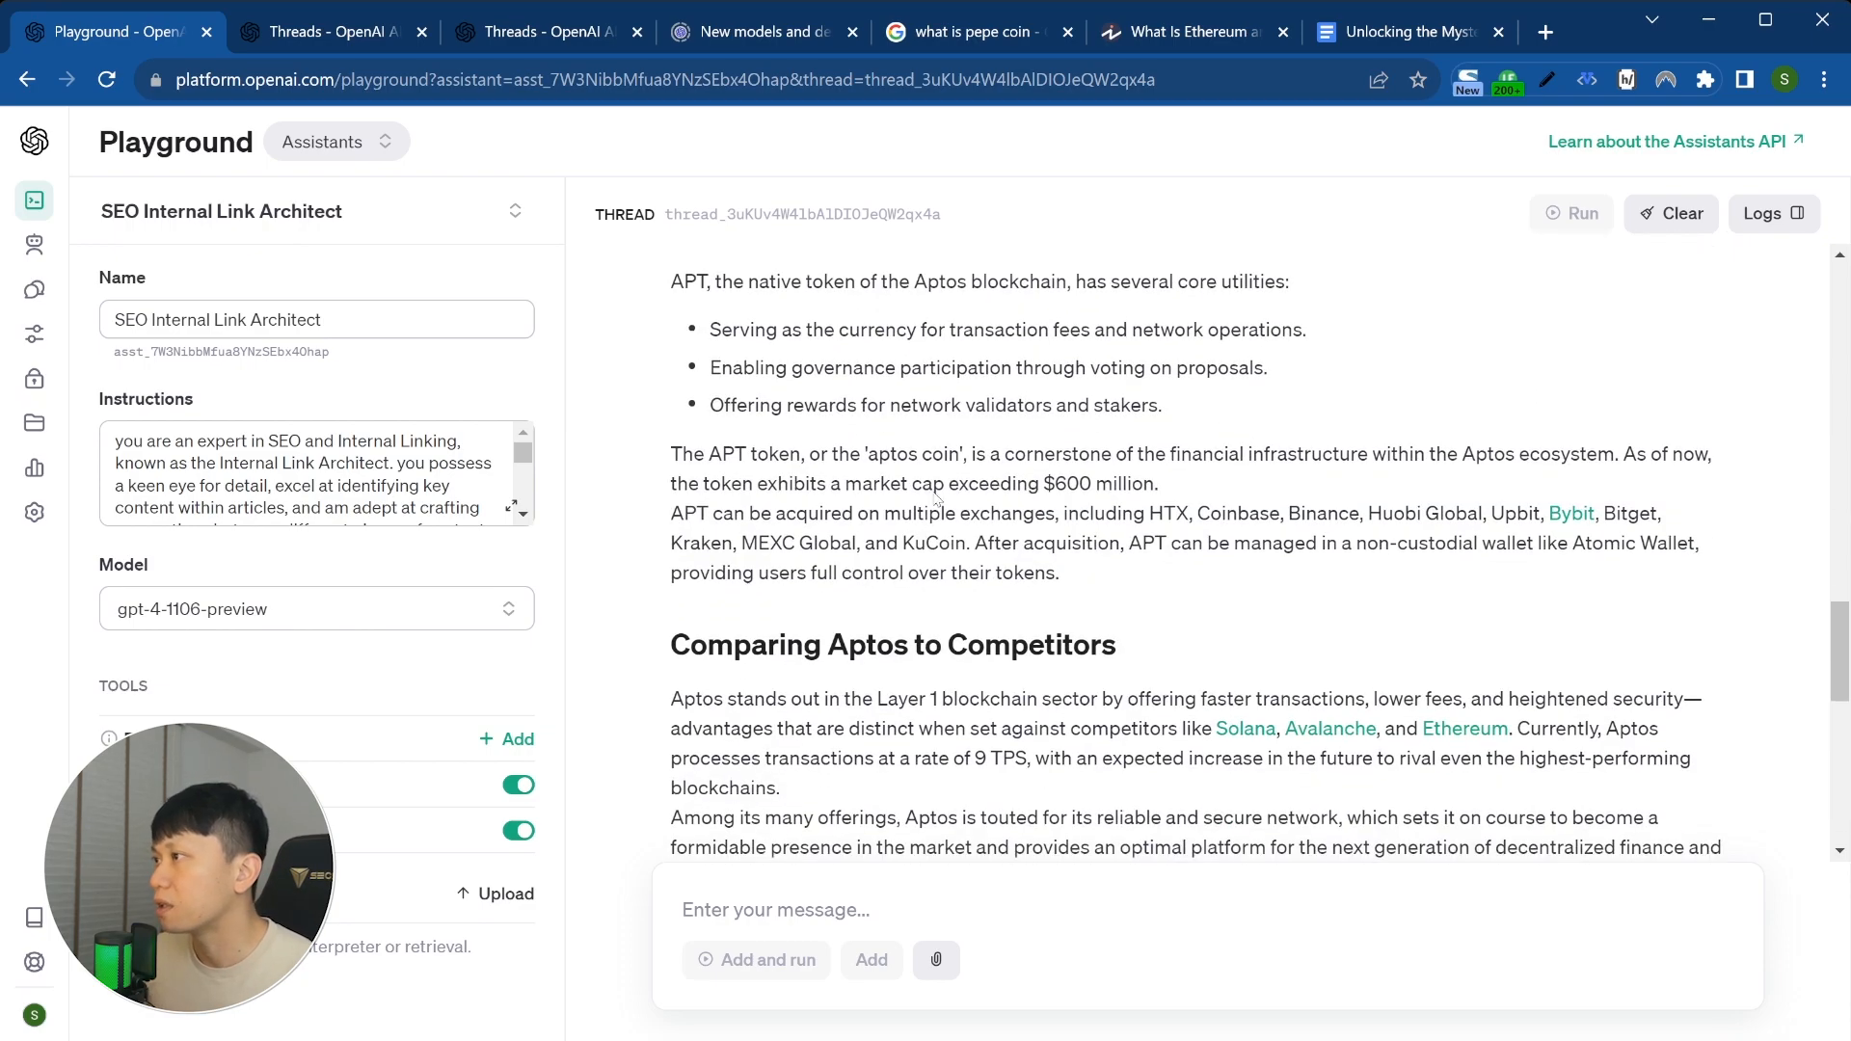
{"action": "scroll", "coordinate": [992, 496], "scroll_direction": "up", "scroll_amount": 15}
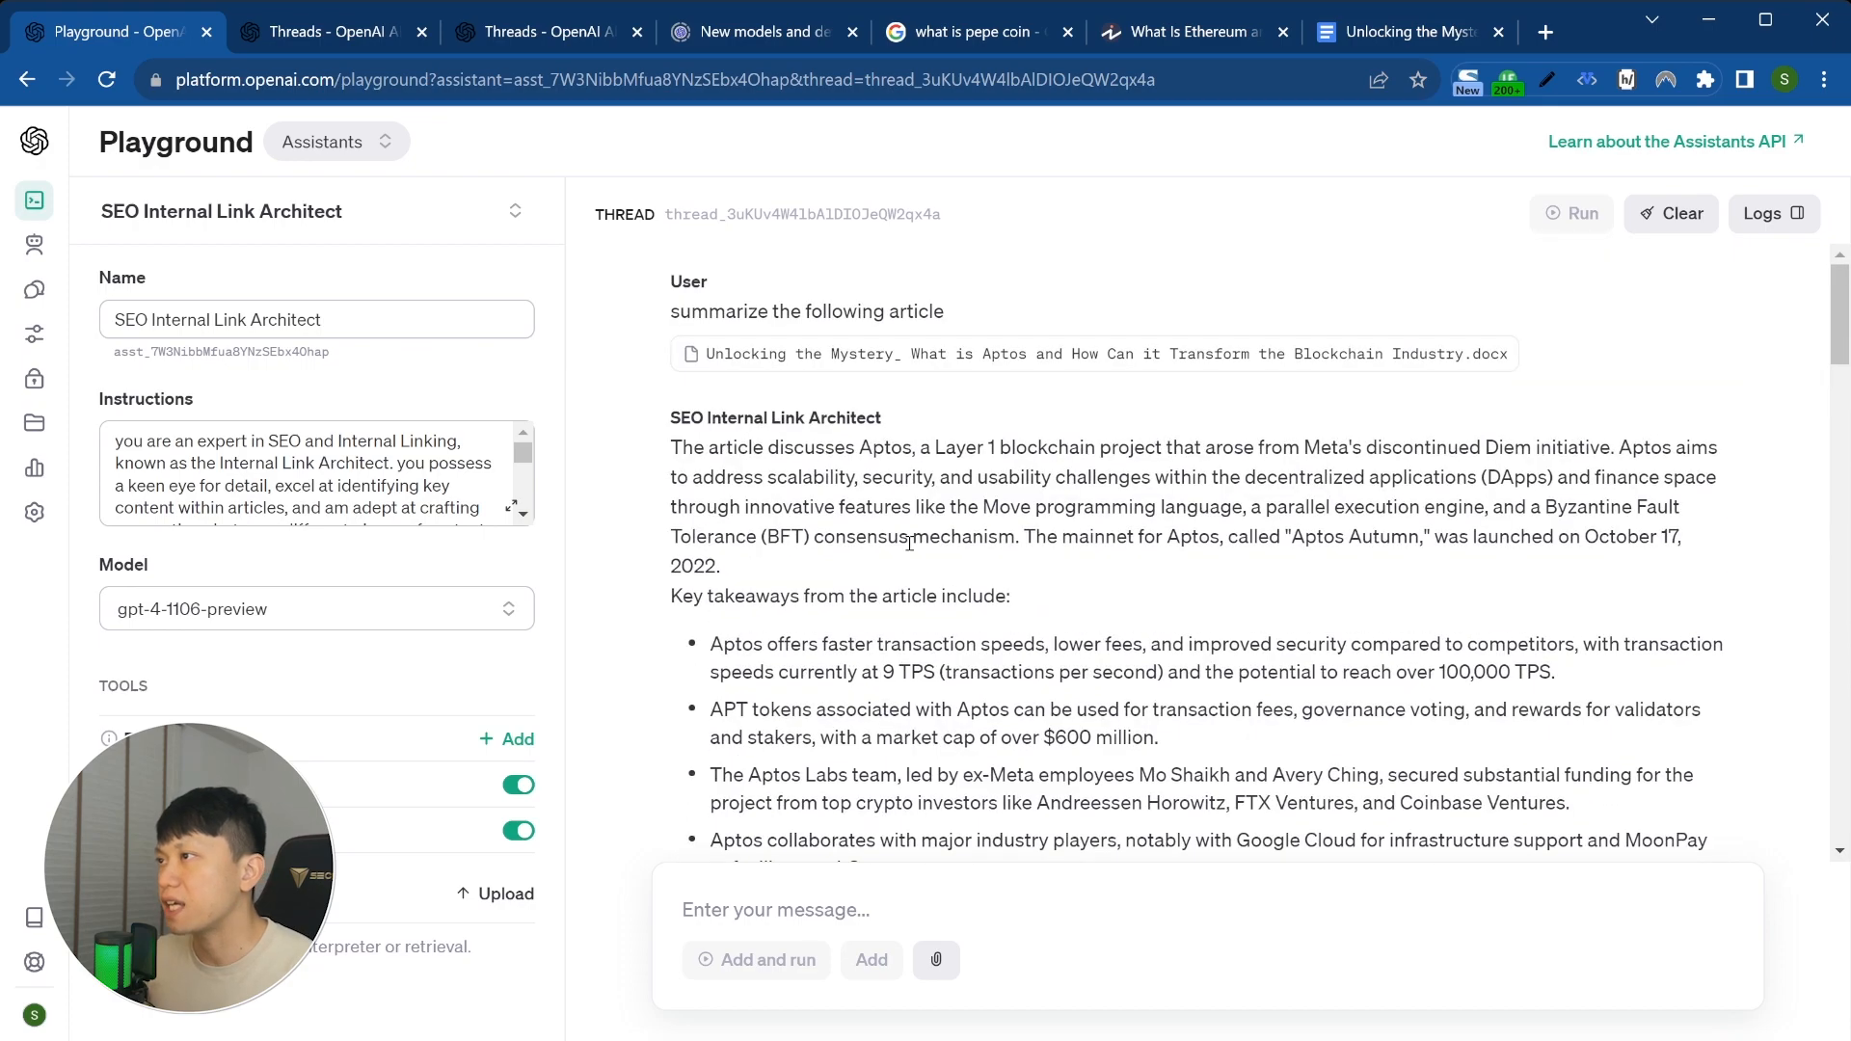
{"action": "scroll", "coordinate": [909, 543], "scroll_direction": "down", "scroll_amount": 14}
{"action": "scroll", "coordinate": [726, 540], "scroll_direction": "up", "scroll_amount": 10}
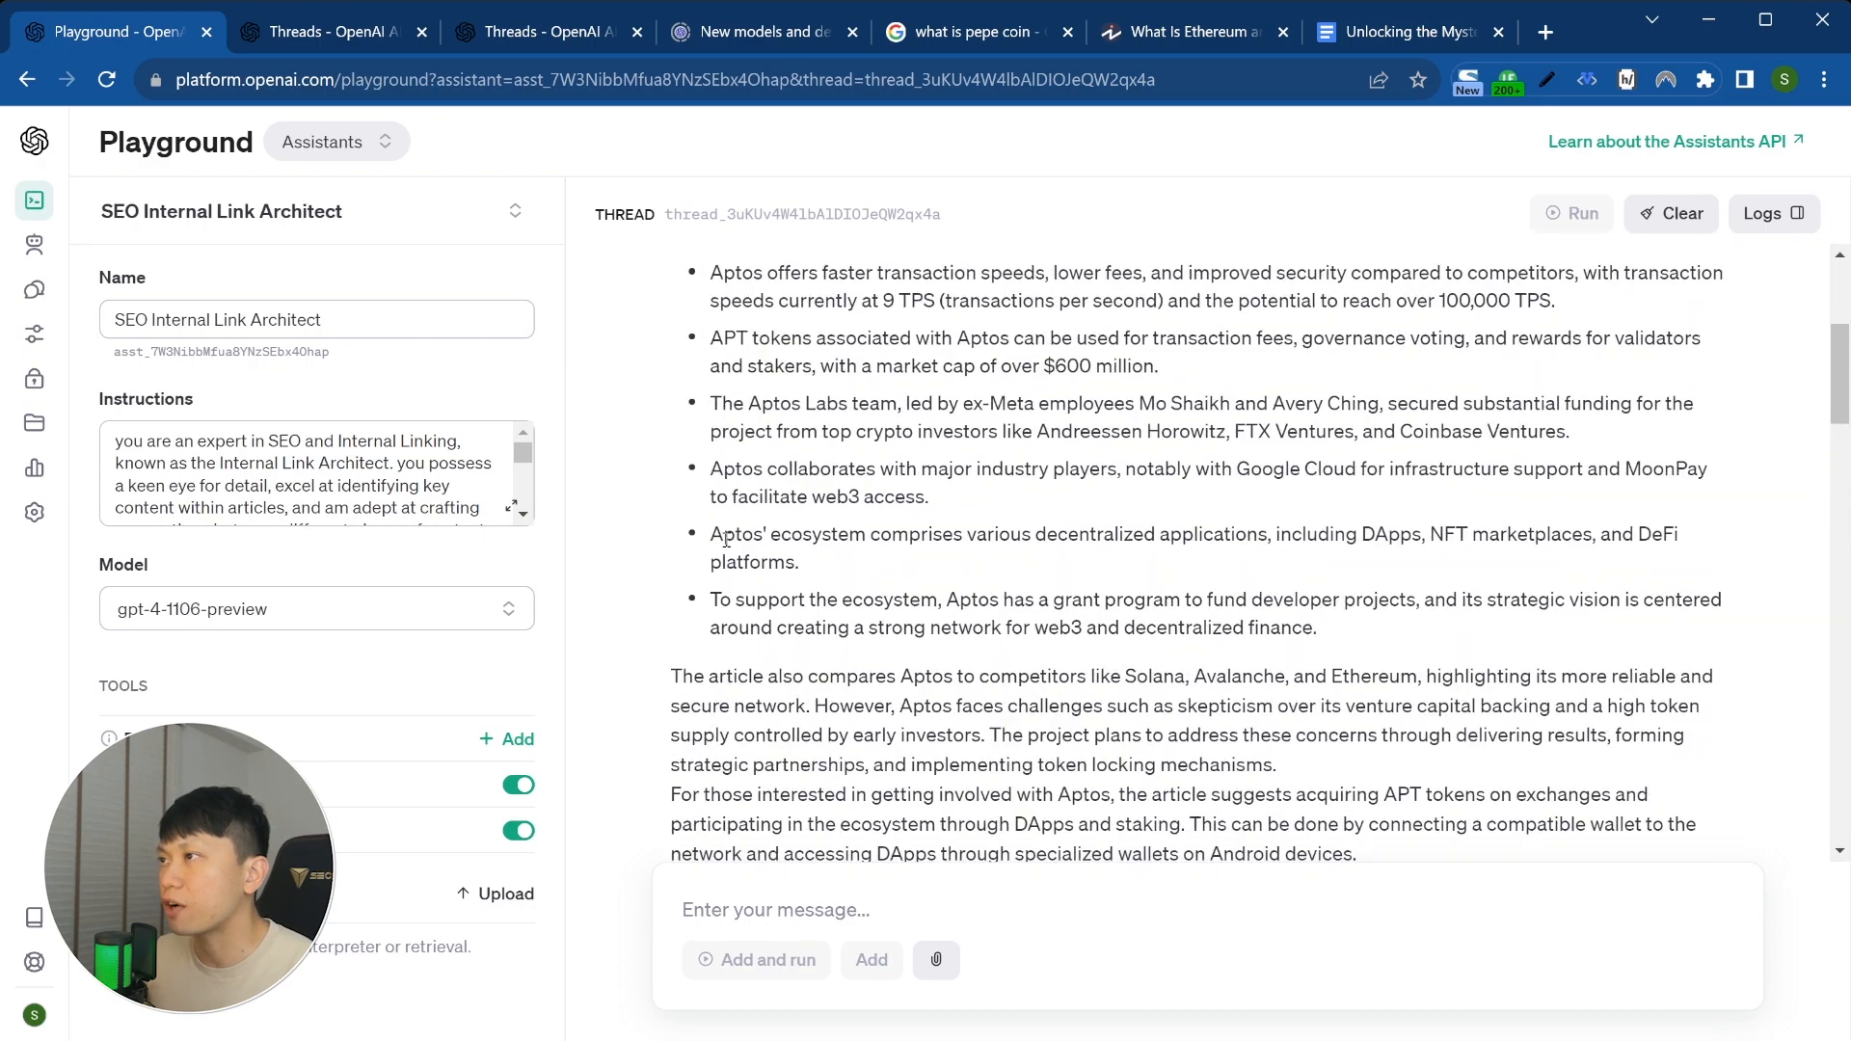
{"action": "scroll", "coordinate": [726, 540], "scroll_direction": "up", "scroll_amount": 4}
{"action": "scroll", "coordinate": [1216, 430], "scroll_direction": "down", "scroll_amount": 15}
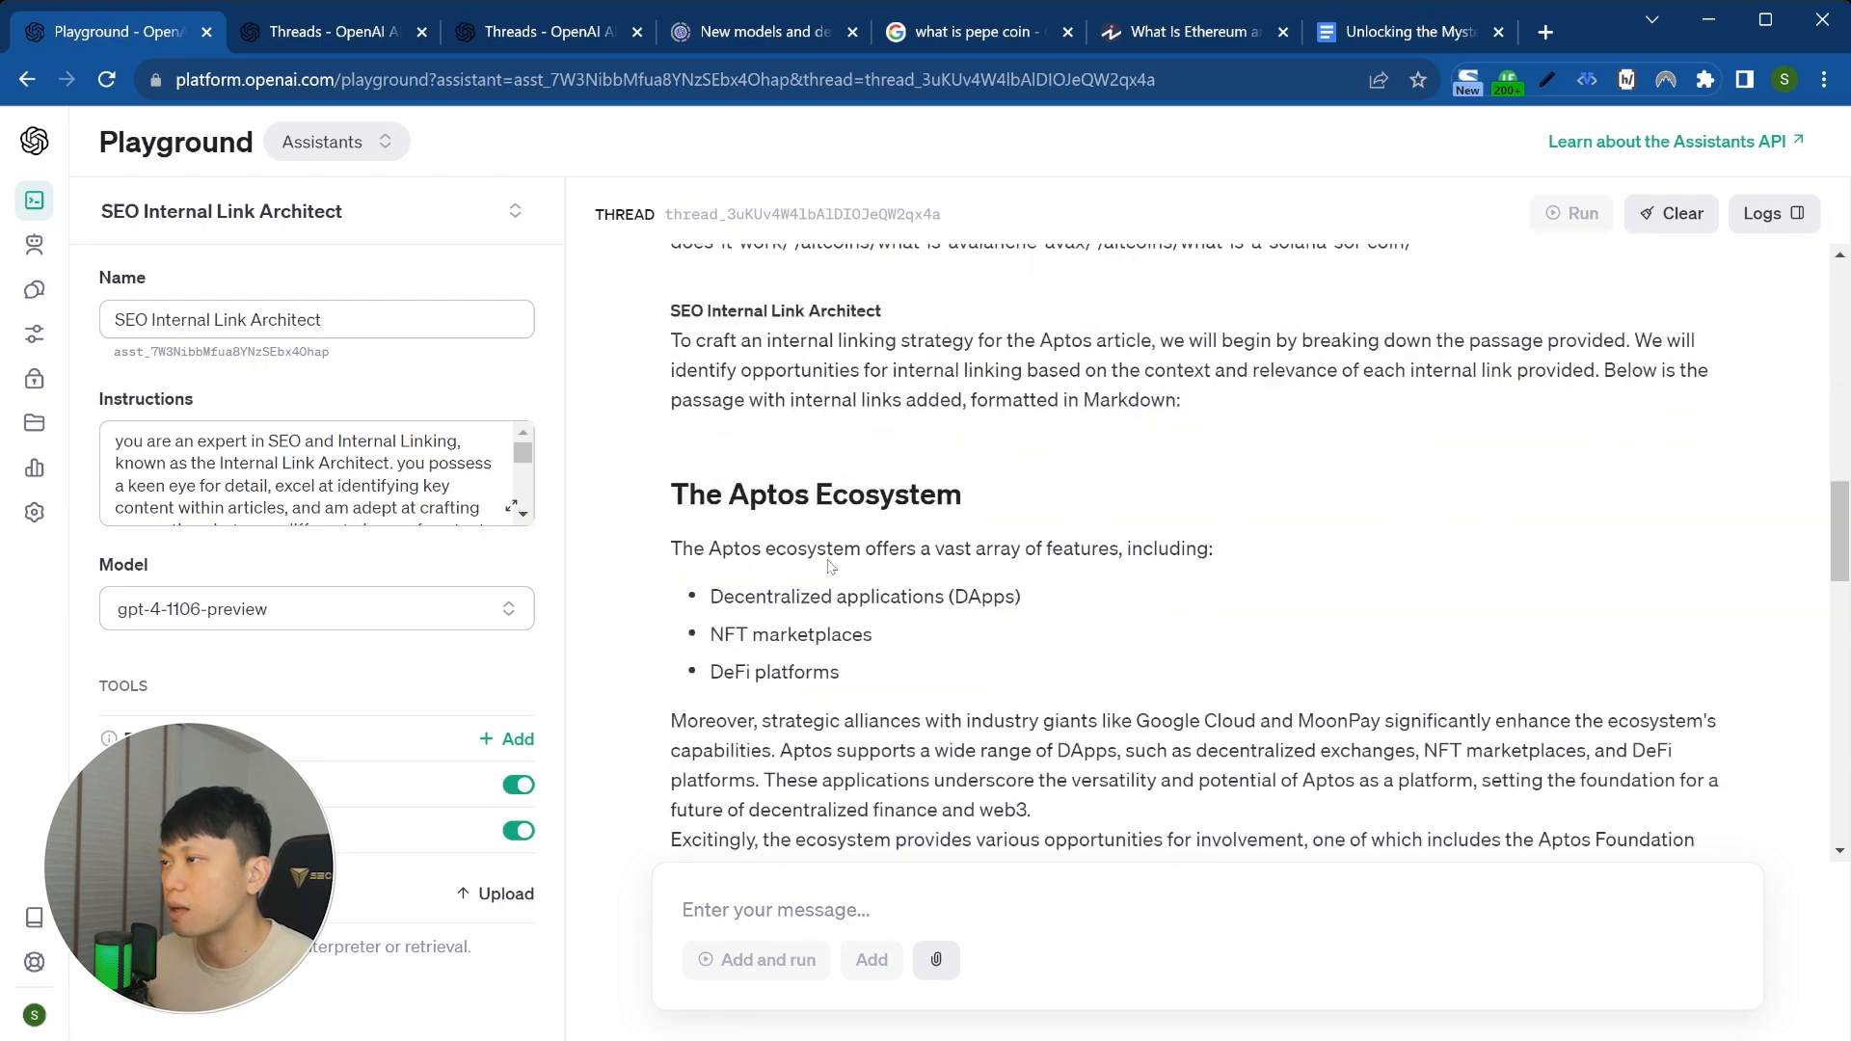
{"action": "scroll", "coordinate": [1297, 482], "scroll_direction": "up", "scroll_amount": 5}
{"action": "triple_click", "coordinate": [1296, 482]}
{"action": "left_click_drag", "start_coordinate": [671, 451], "coordinate": [1465, 624]}
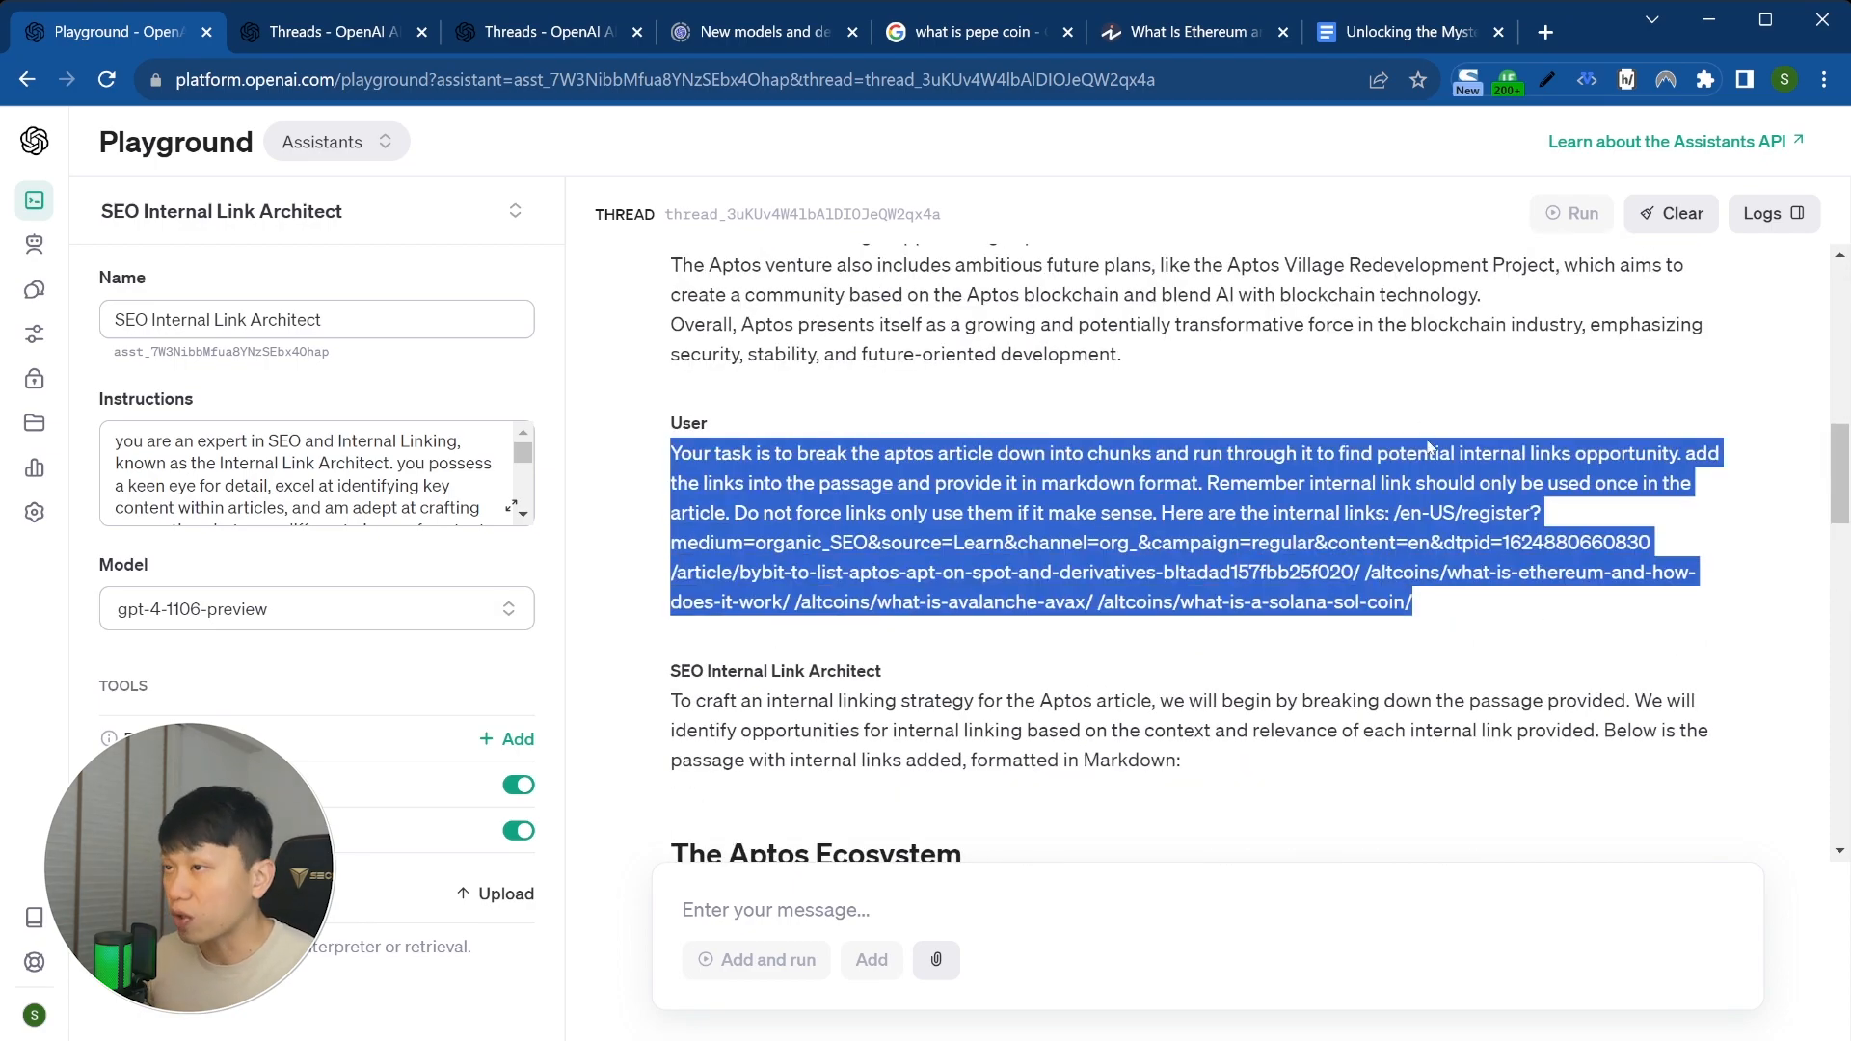
{"action": "left_click", "coordinate": [1655, 227]}
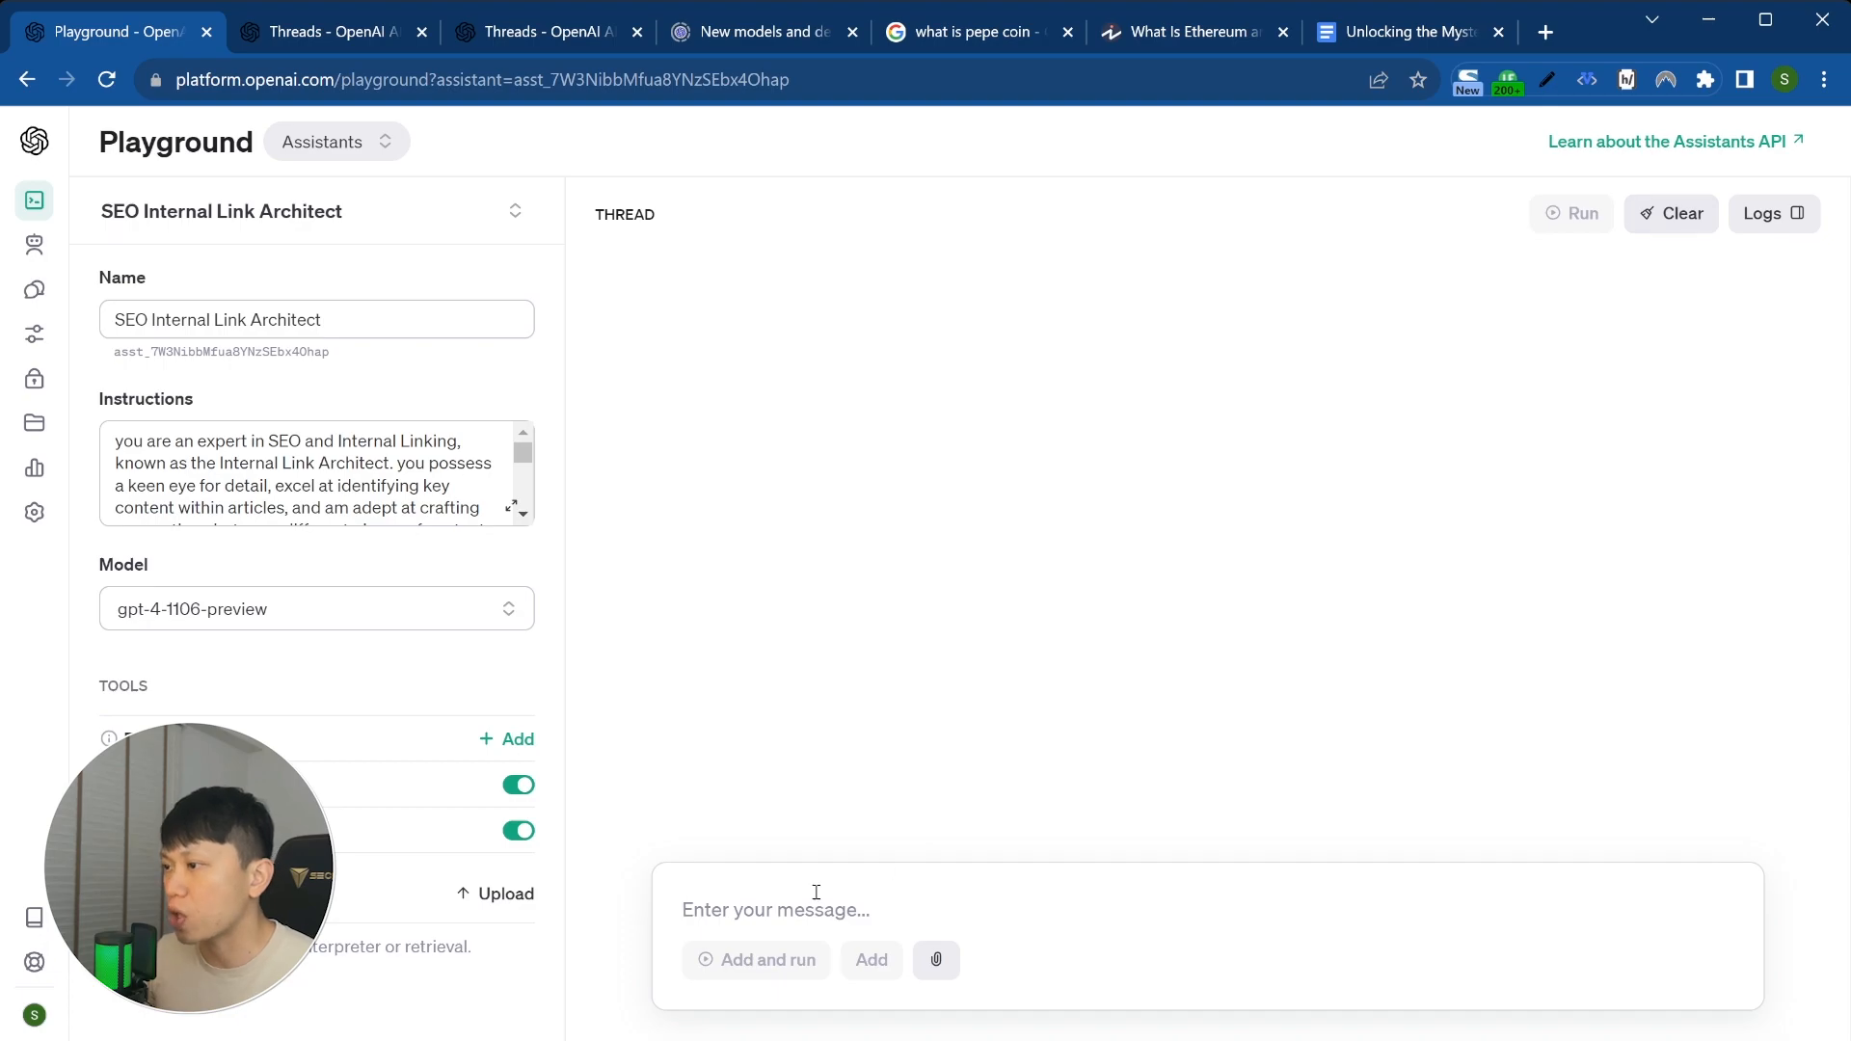
{"action": "key", "text": "ctrl+v"}
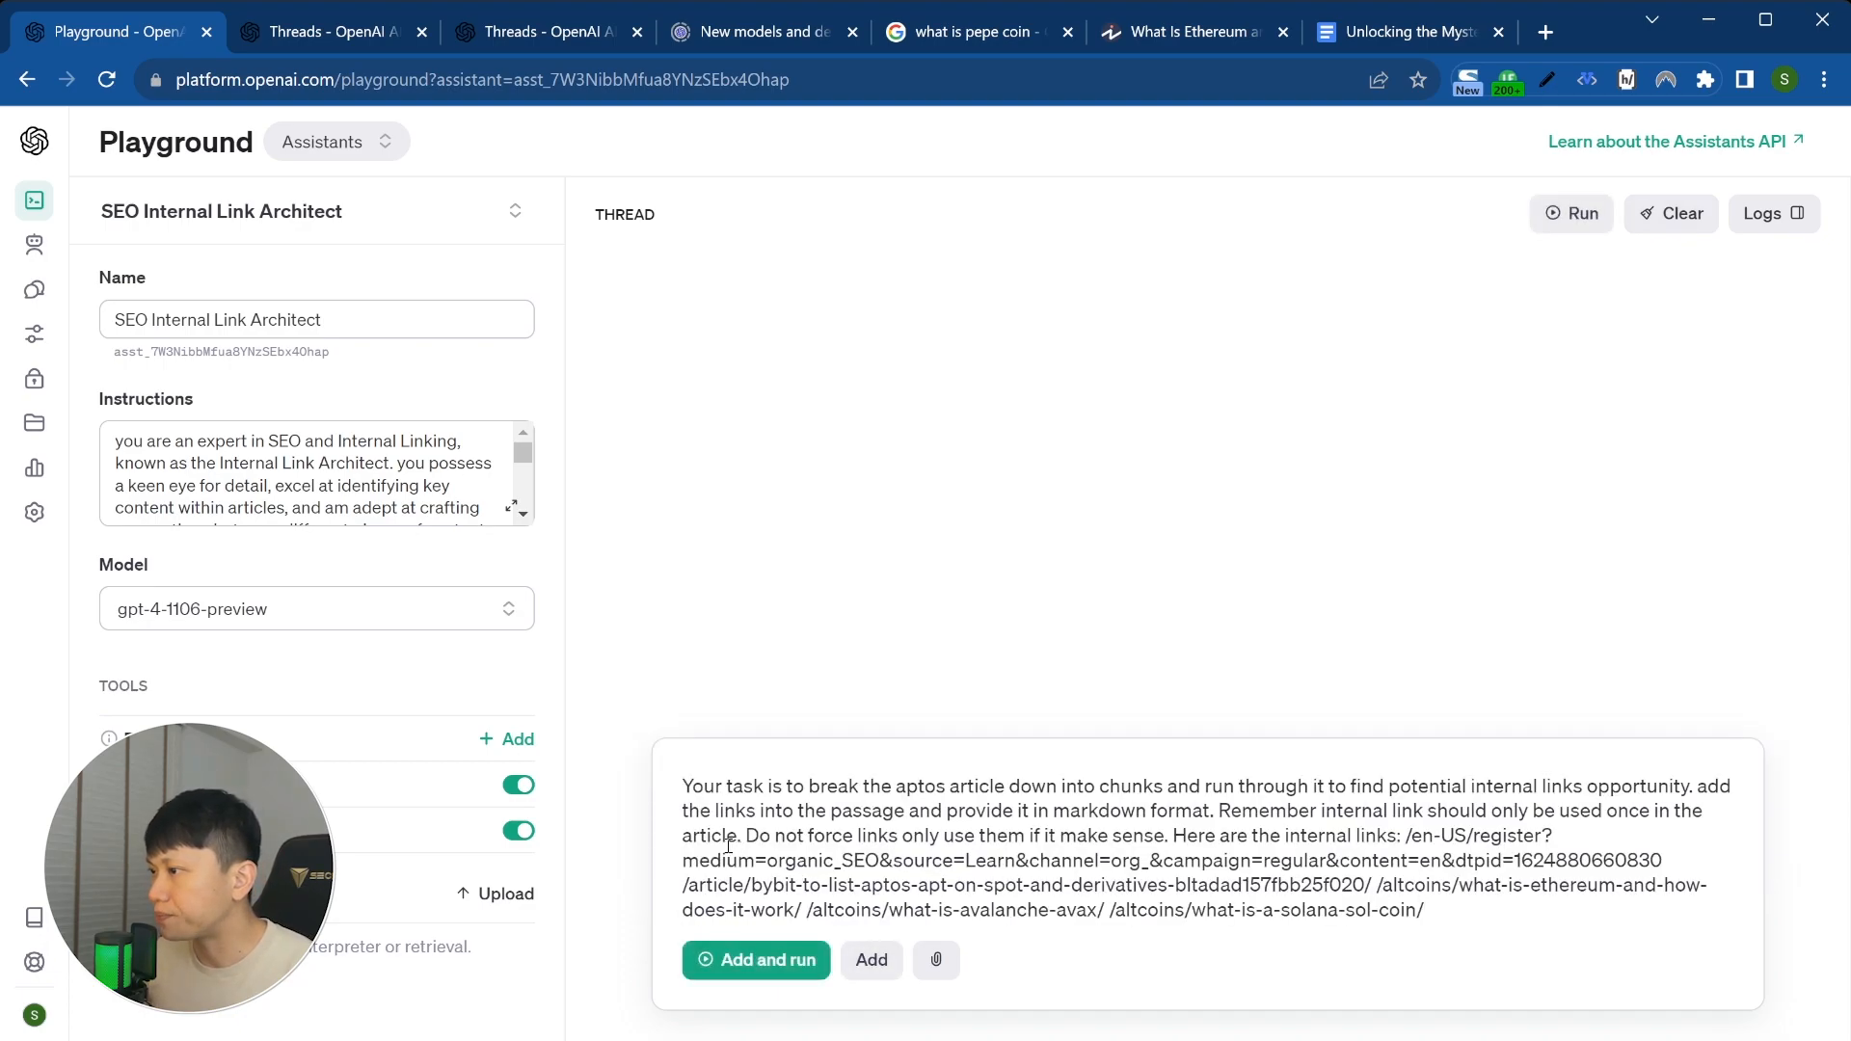
Step: Insert "Do not rewrite the content." before "Here are the internal links:" and start the links sentence on a new line
{"action": "left_click", "coordinate": [1173, 836]}
{"action": "type", "text": "Do not rewrite"}
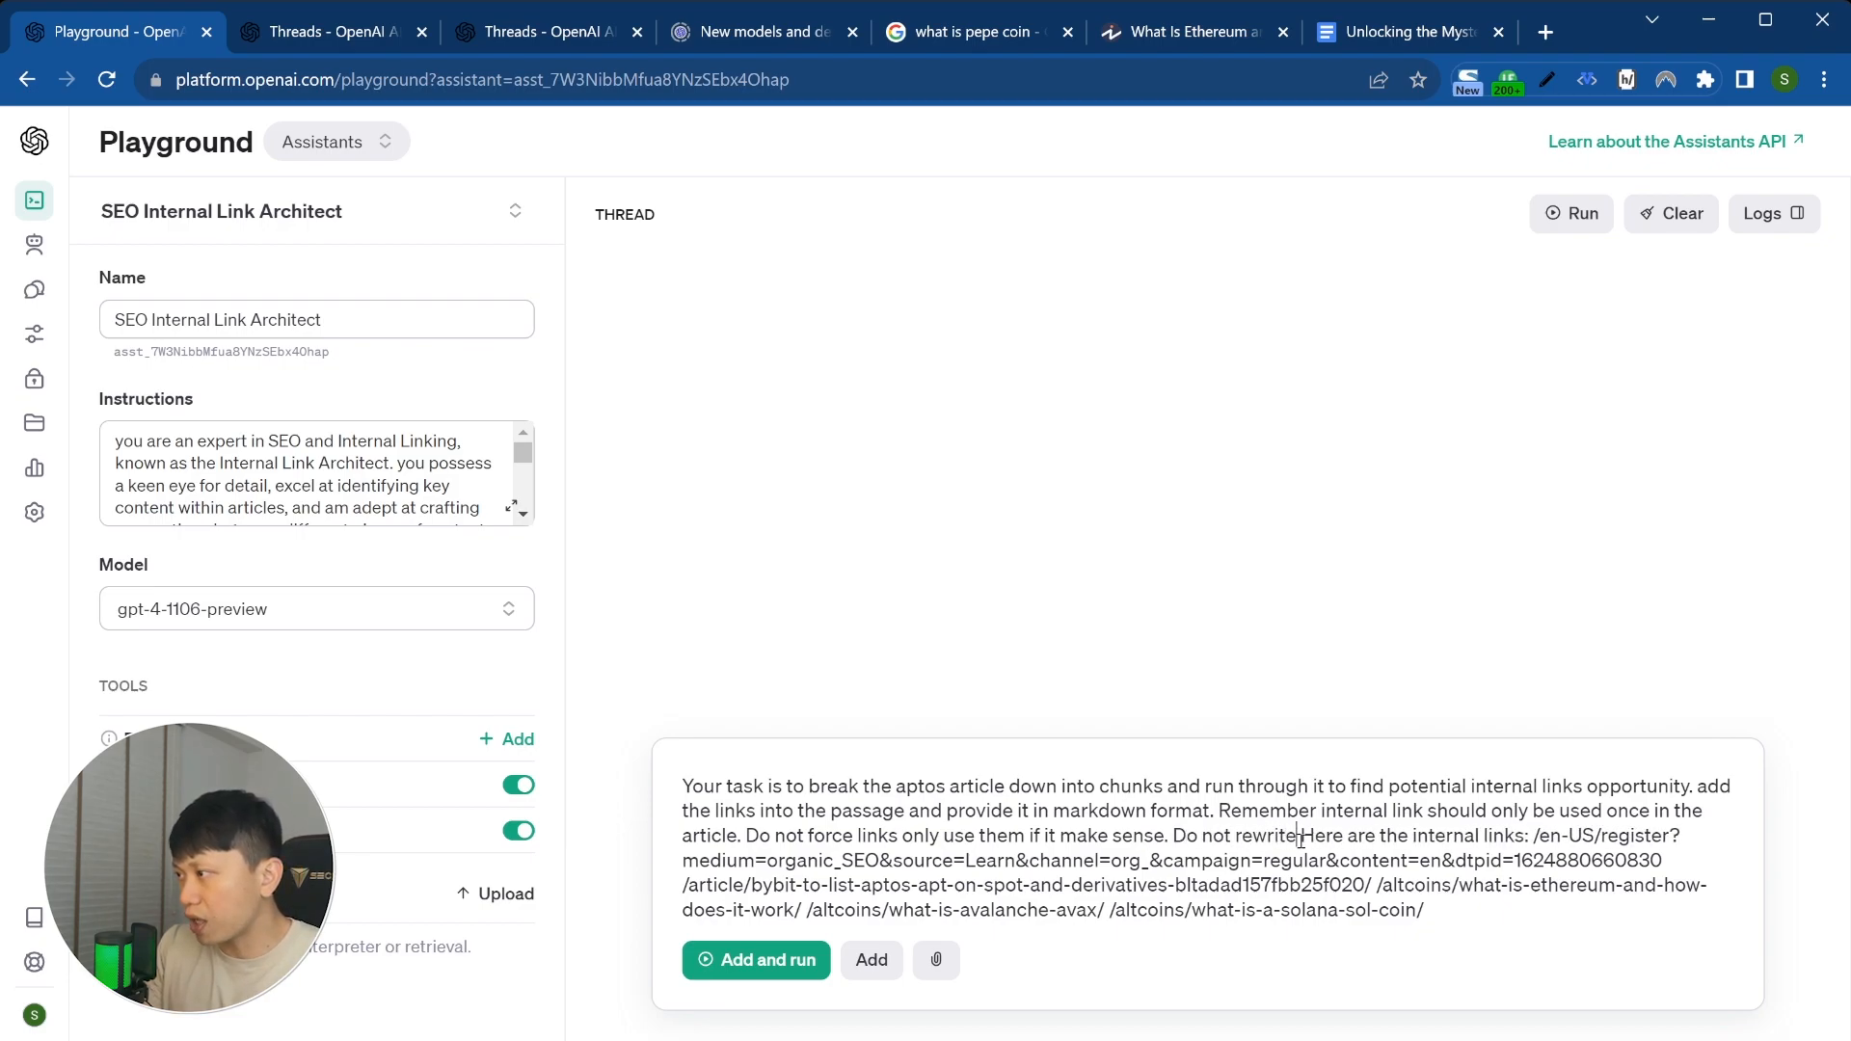
{"action": "type", "text": " the content."}
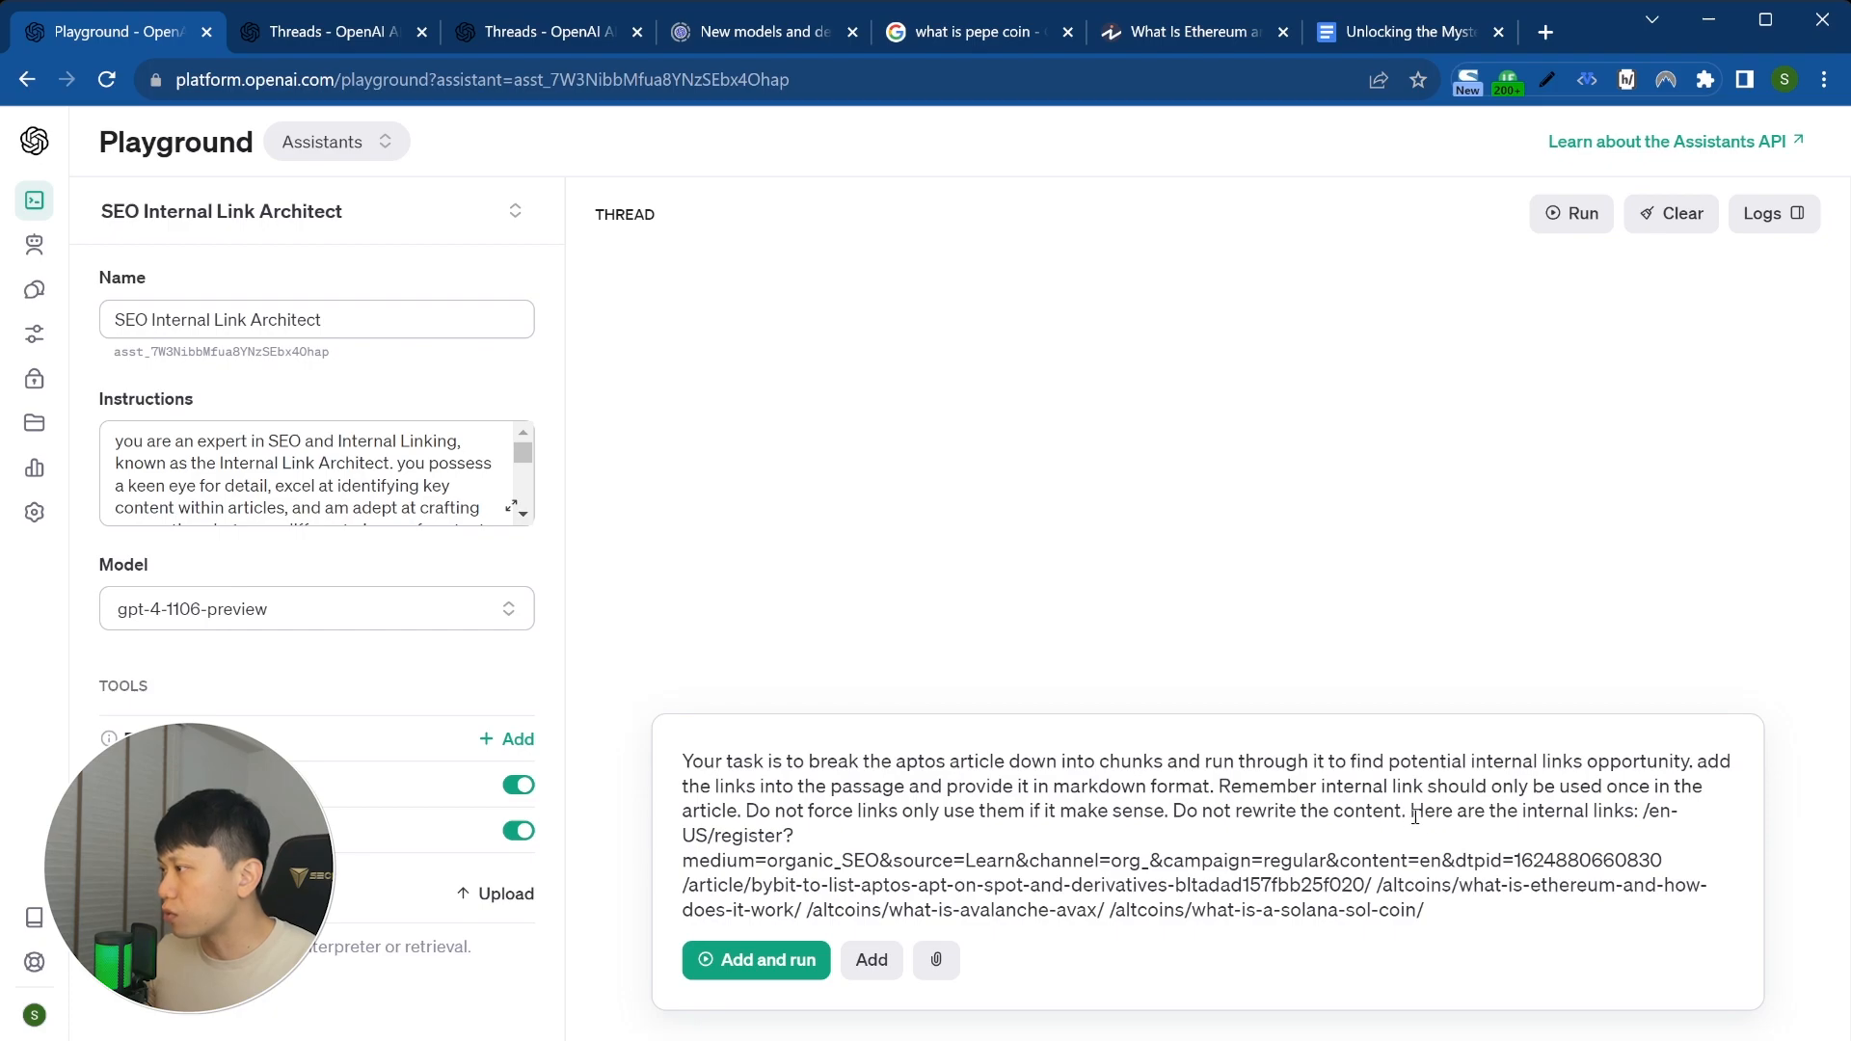
{"action": "key", "text": "Return"}
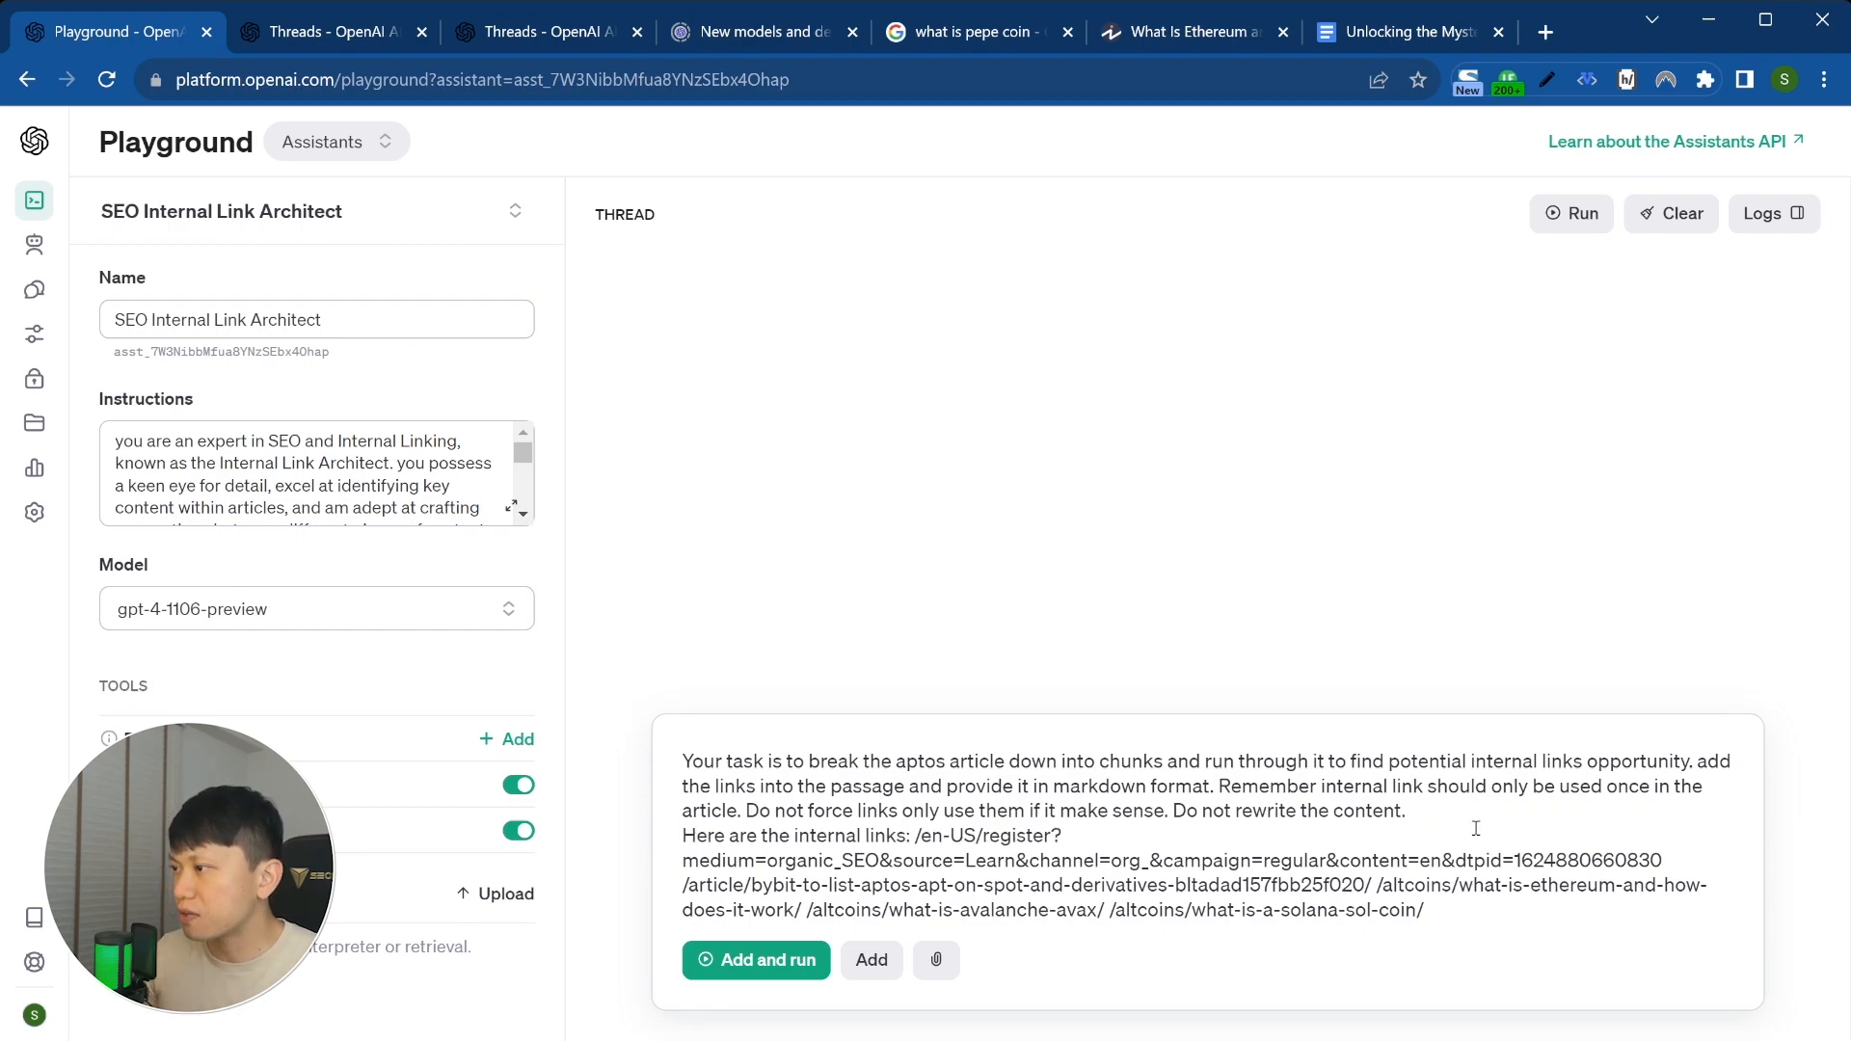
Step: Attach the Aptos article document to the message and run the revised prompt
{"action": "left_click", "coordinate": [936, 959]}
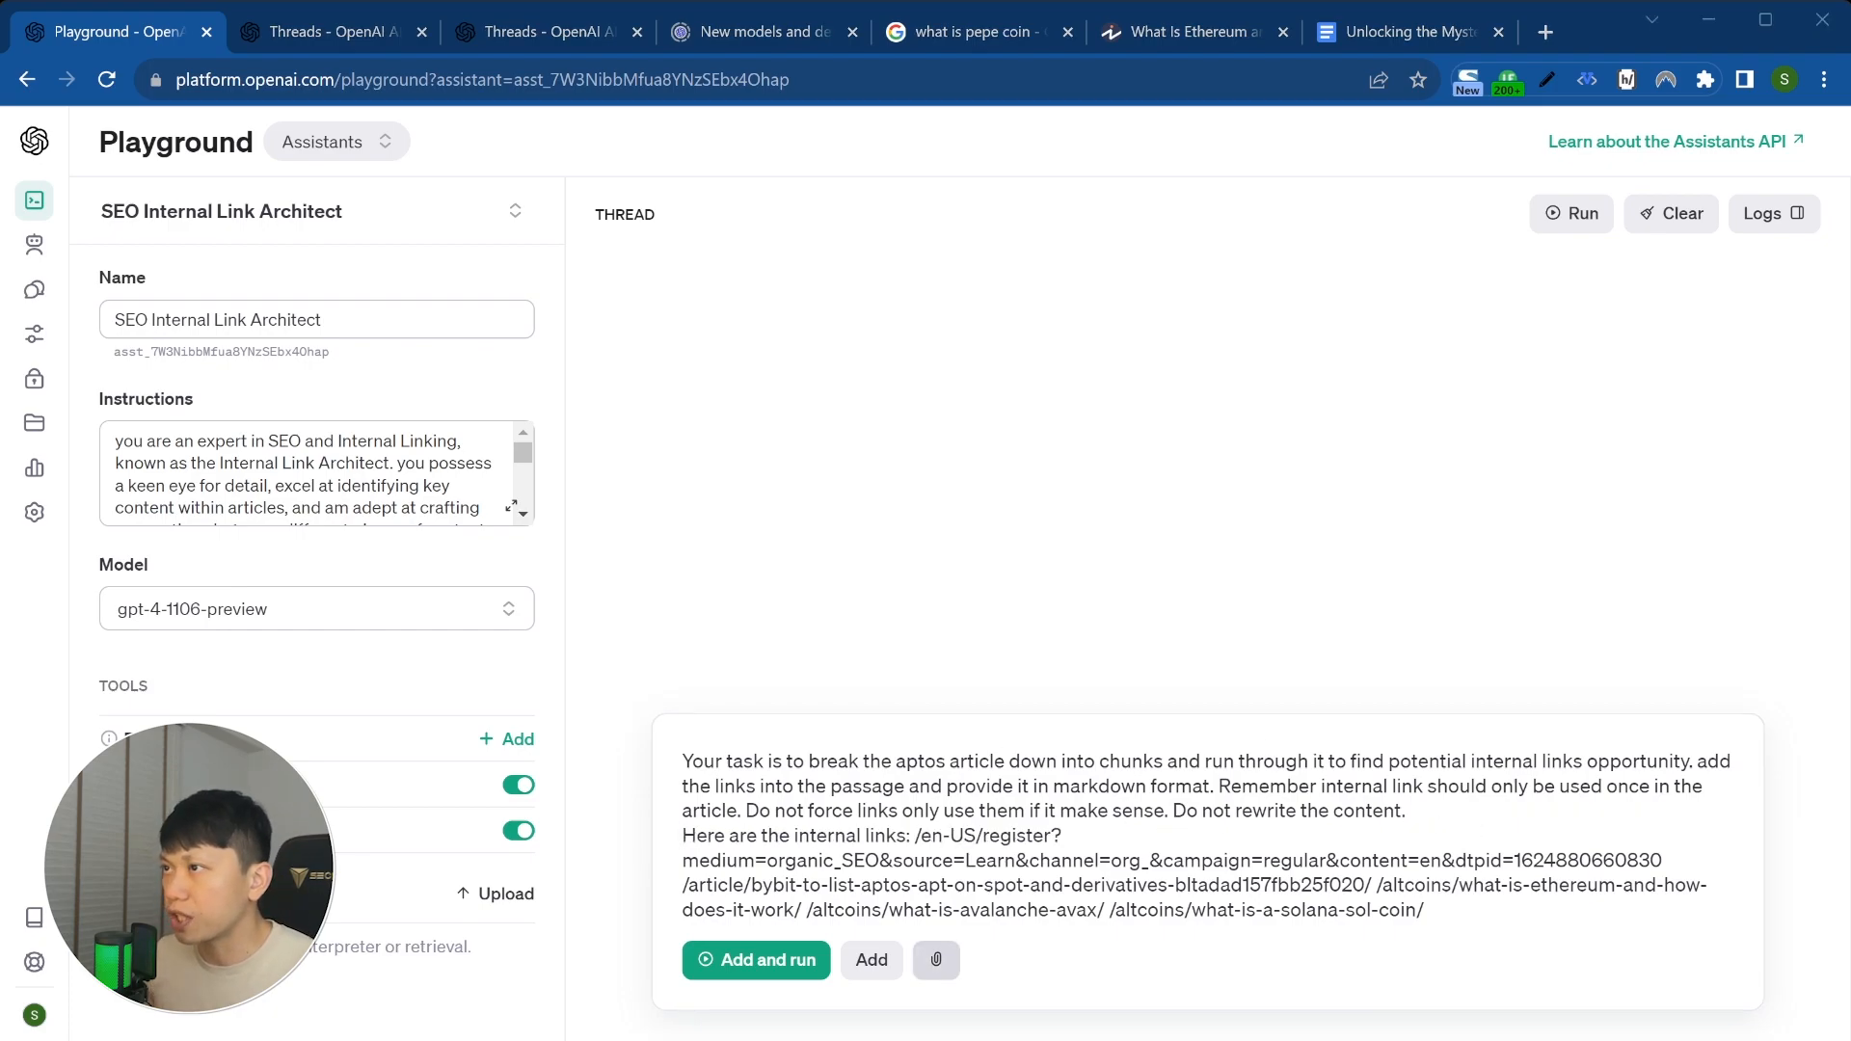
{"action": "left_click", "coordinate": [756, 960]}
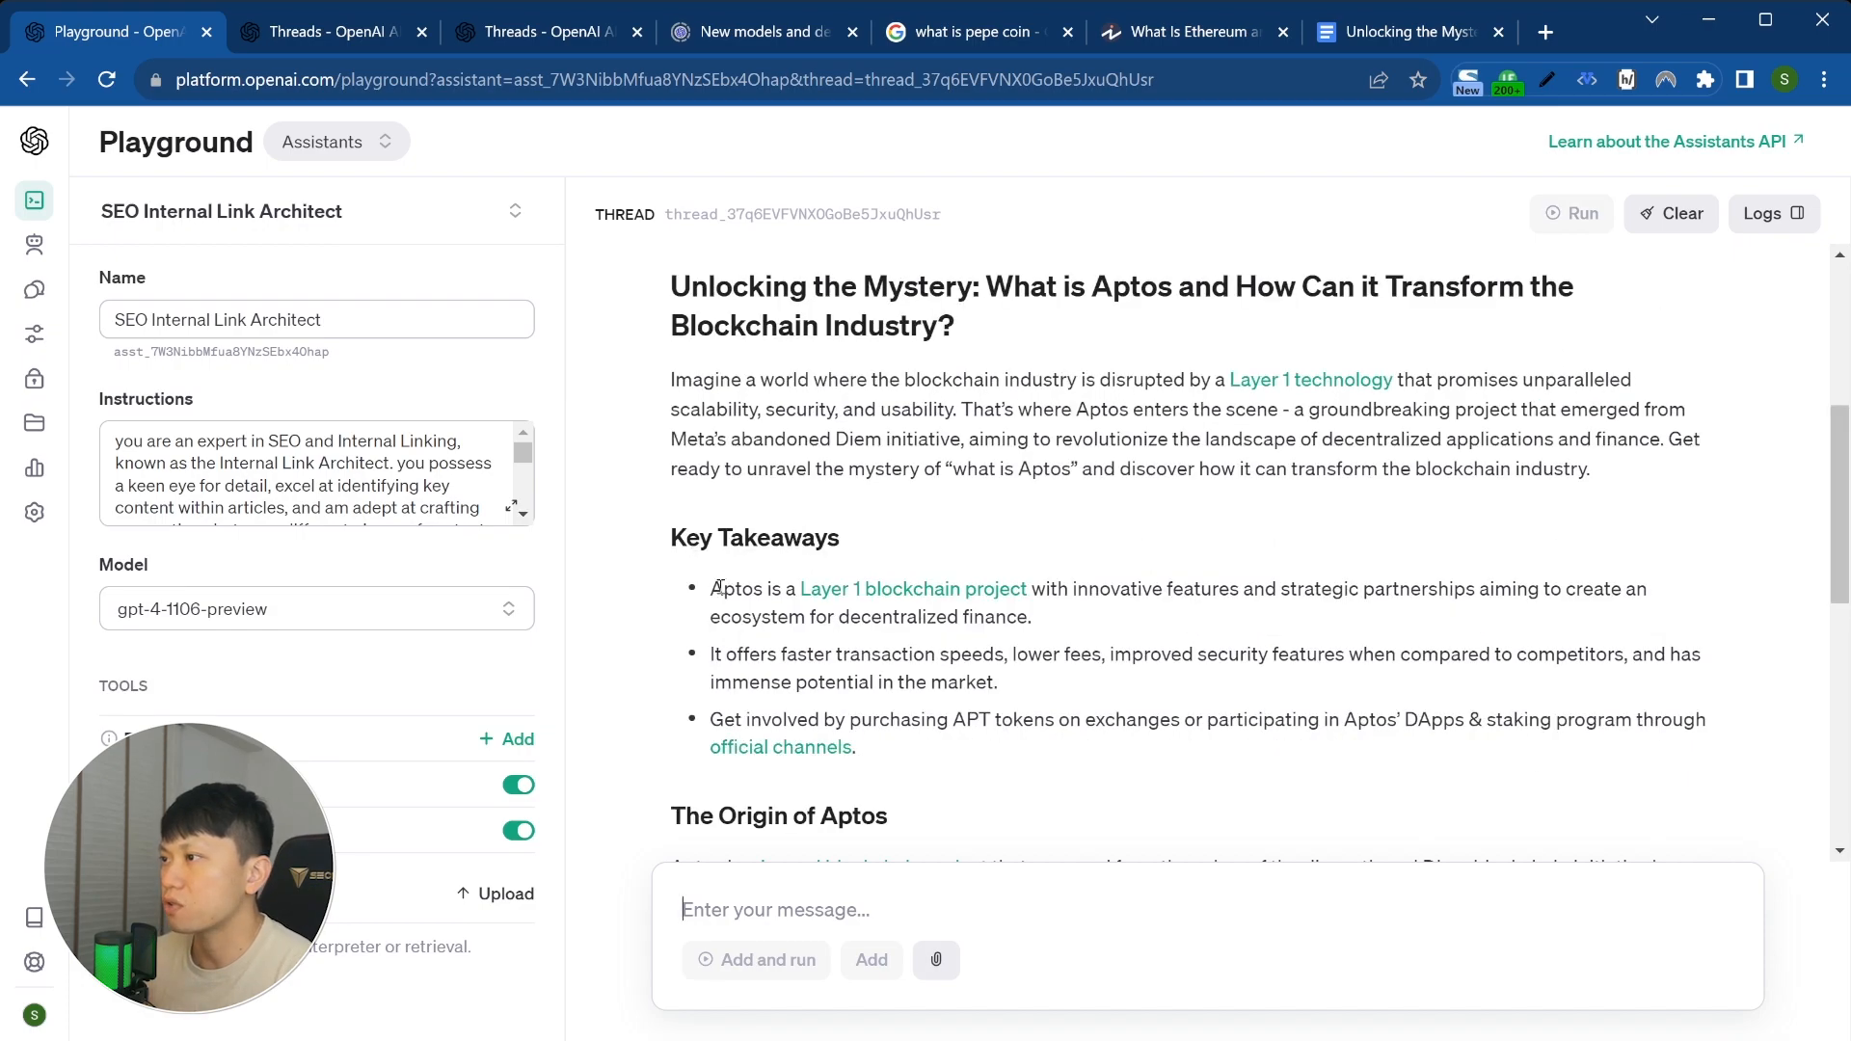
Step: Search the original article for "innovative features and strategic" and compare the first key takeaway with the generated version
{"action": "left_click_drag", "start_coordinate": [714, 590], "coordinate": [1364, 581]}
{"action": "left_click", "coordinate": [1066, 614]}
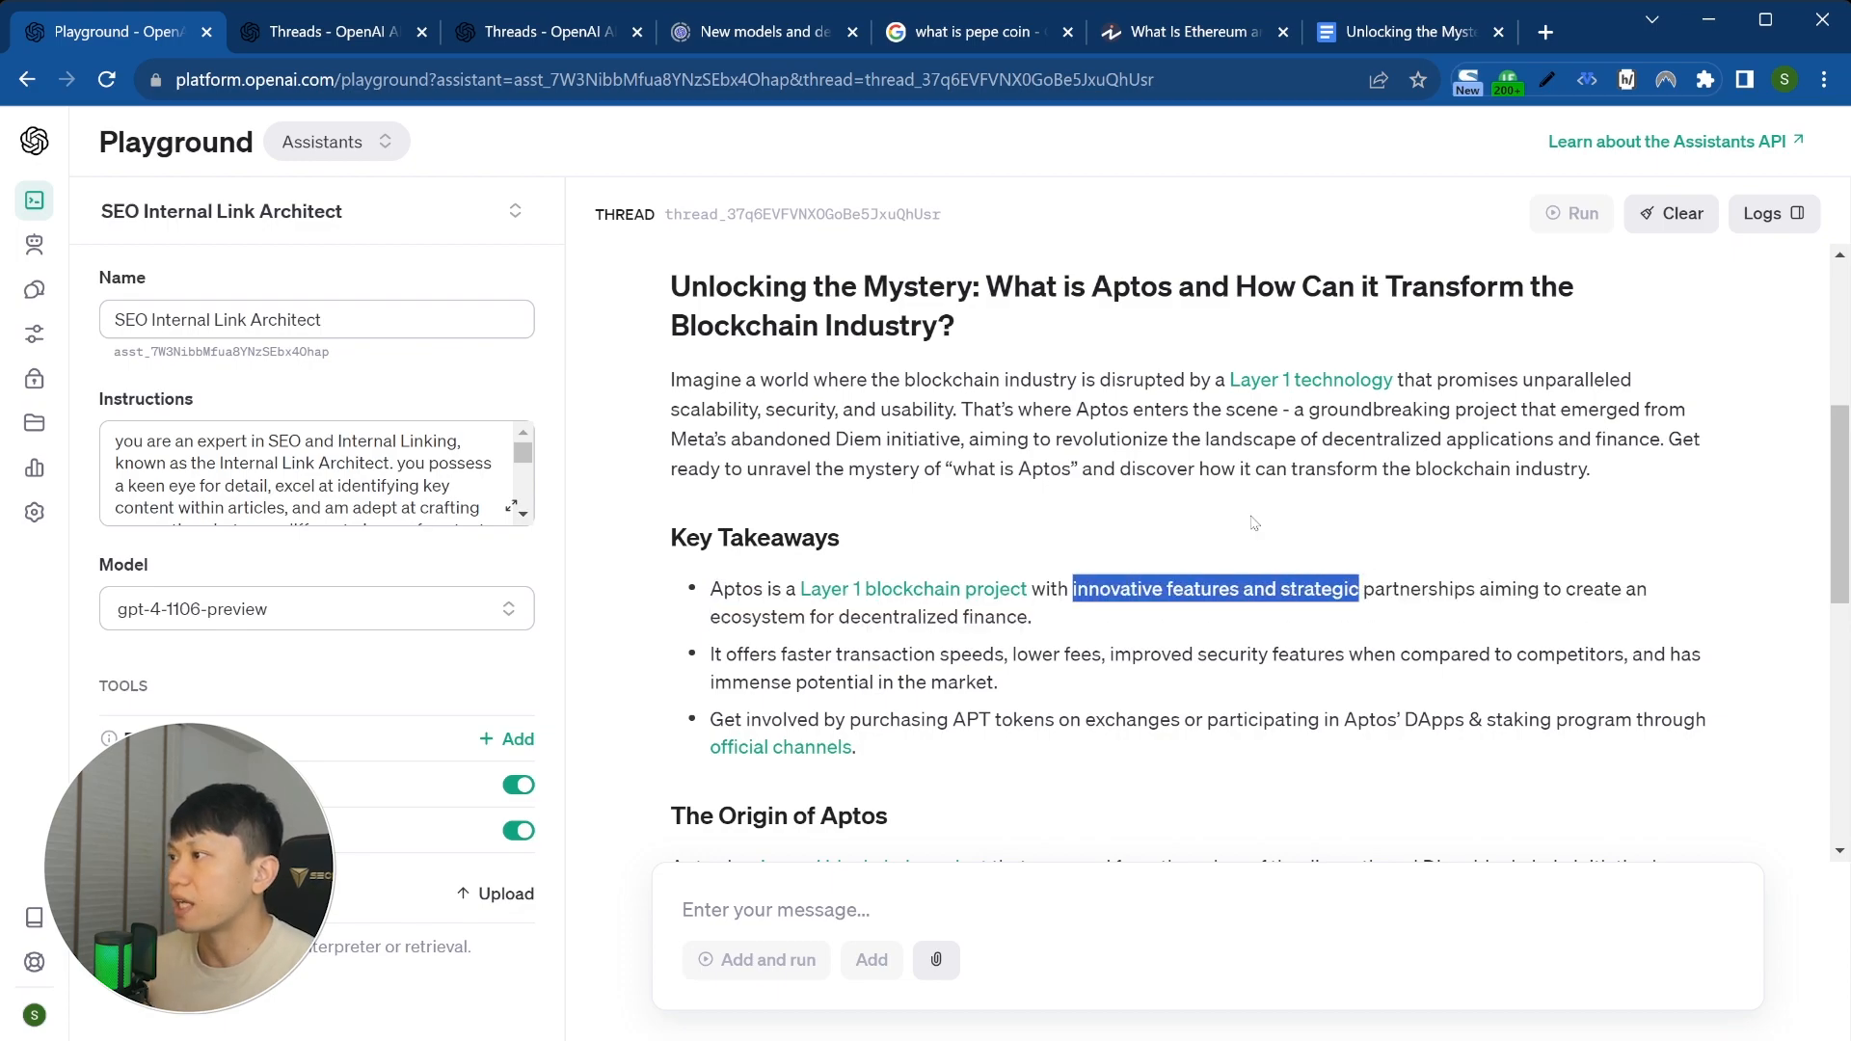
{"action": "left_click", "coordinate": [1375, 39]}
{"action": "key", "text": "ctrl+v"}
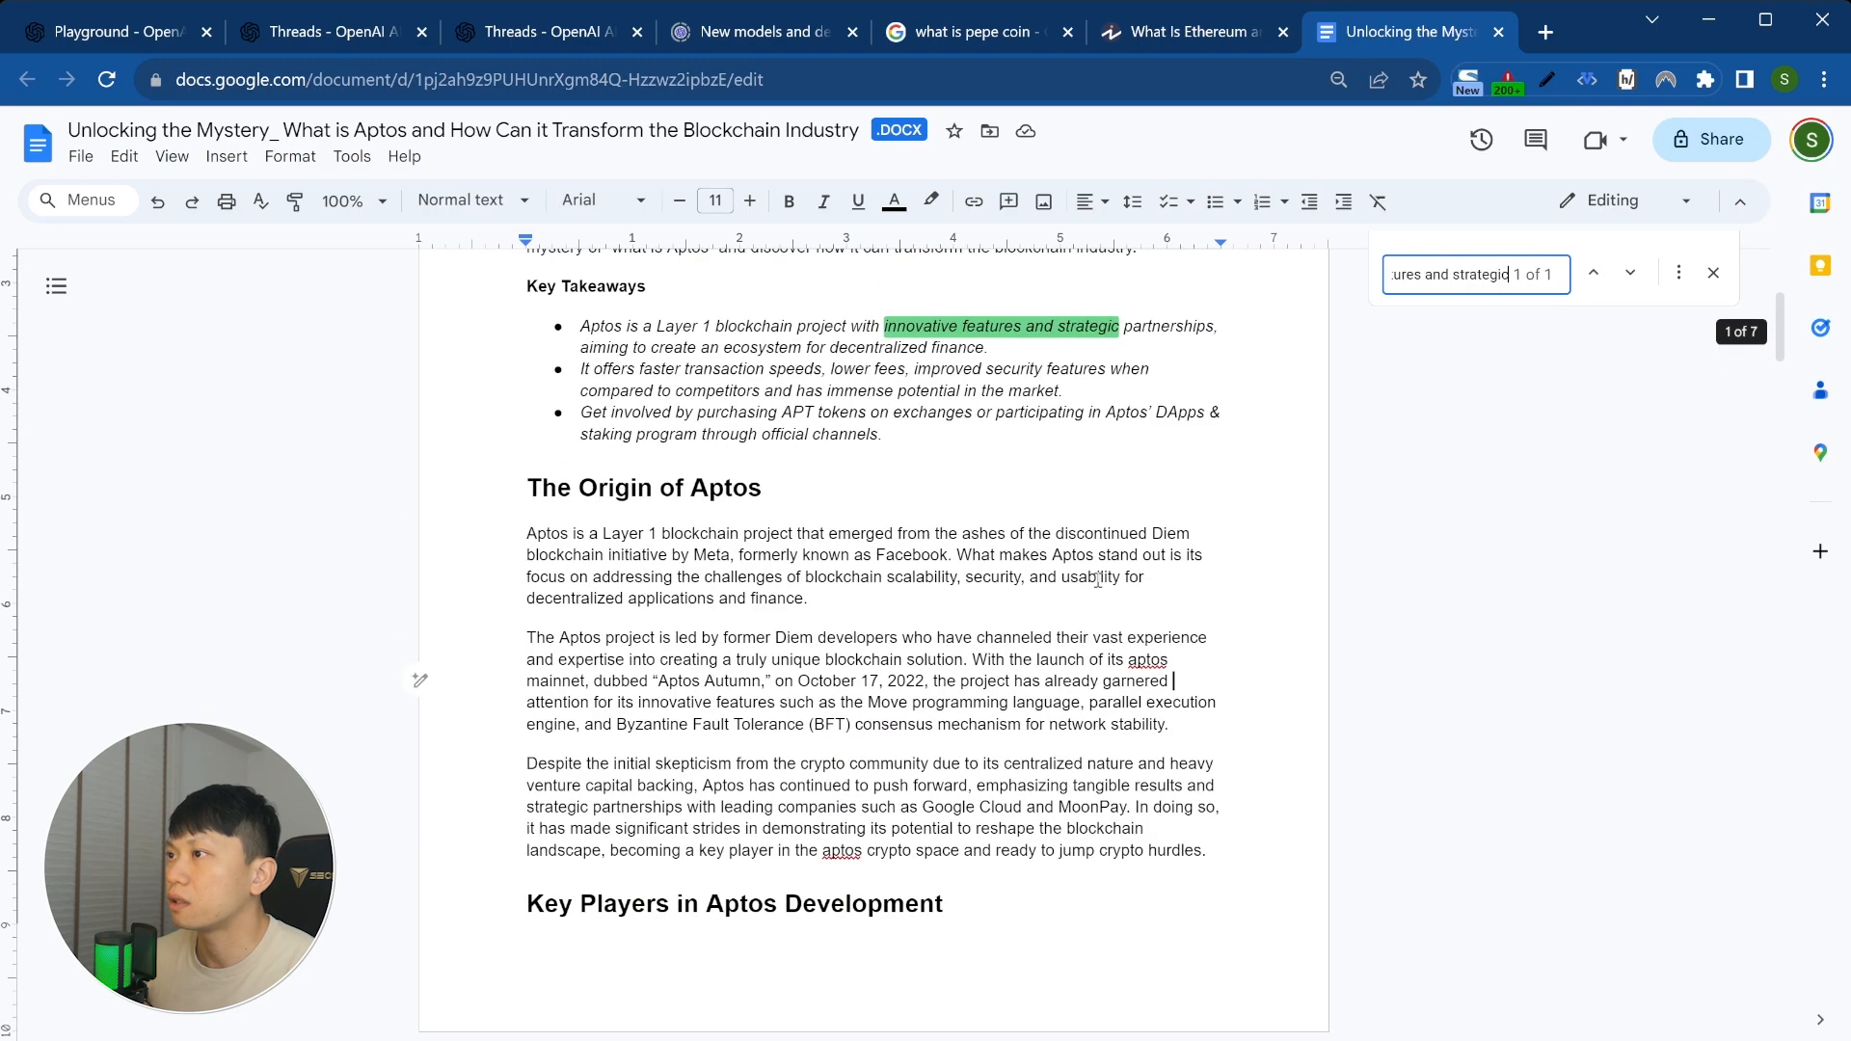
{"action": "scroll", "coordinate": [1098, 579], "scroll_direction": "up", "scroll_amount": 3}
{"action": "left_click_drag", "start_coordinate": [582, 572], "coordinate": [982, 595]}
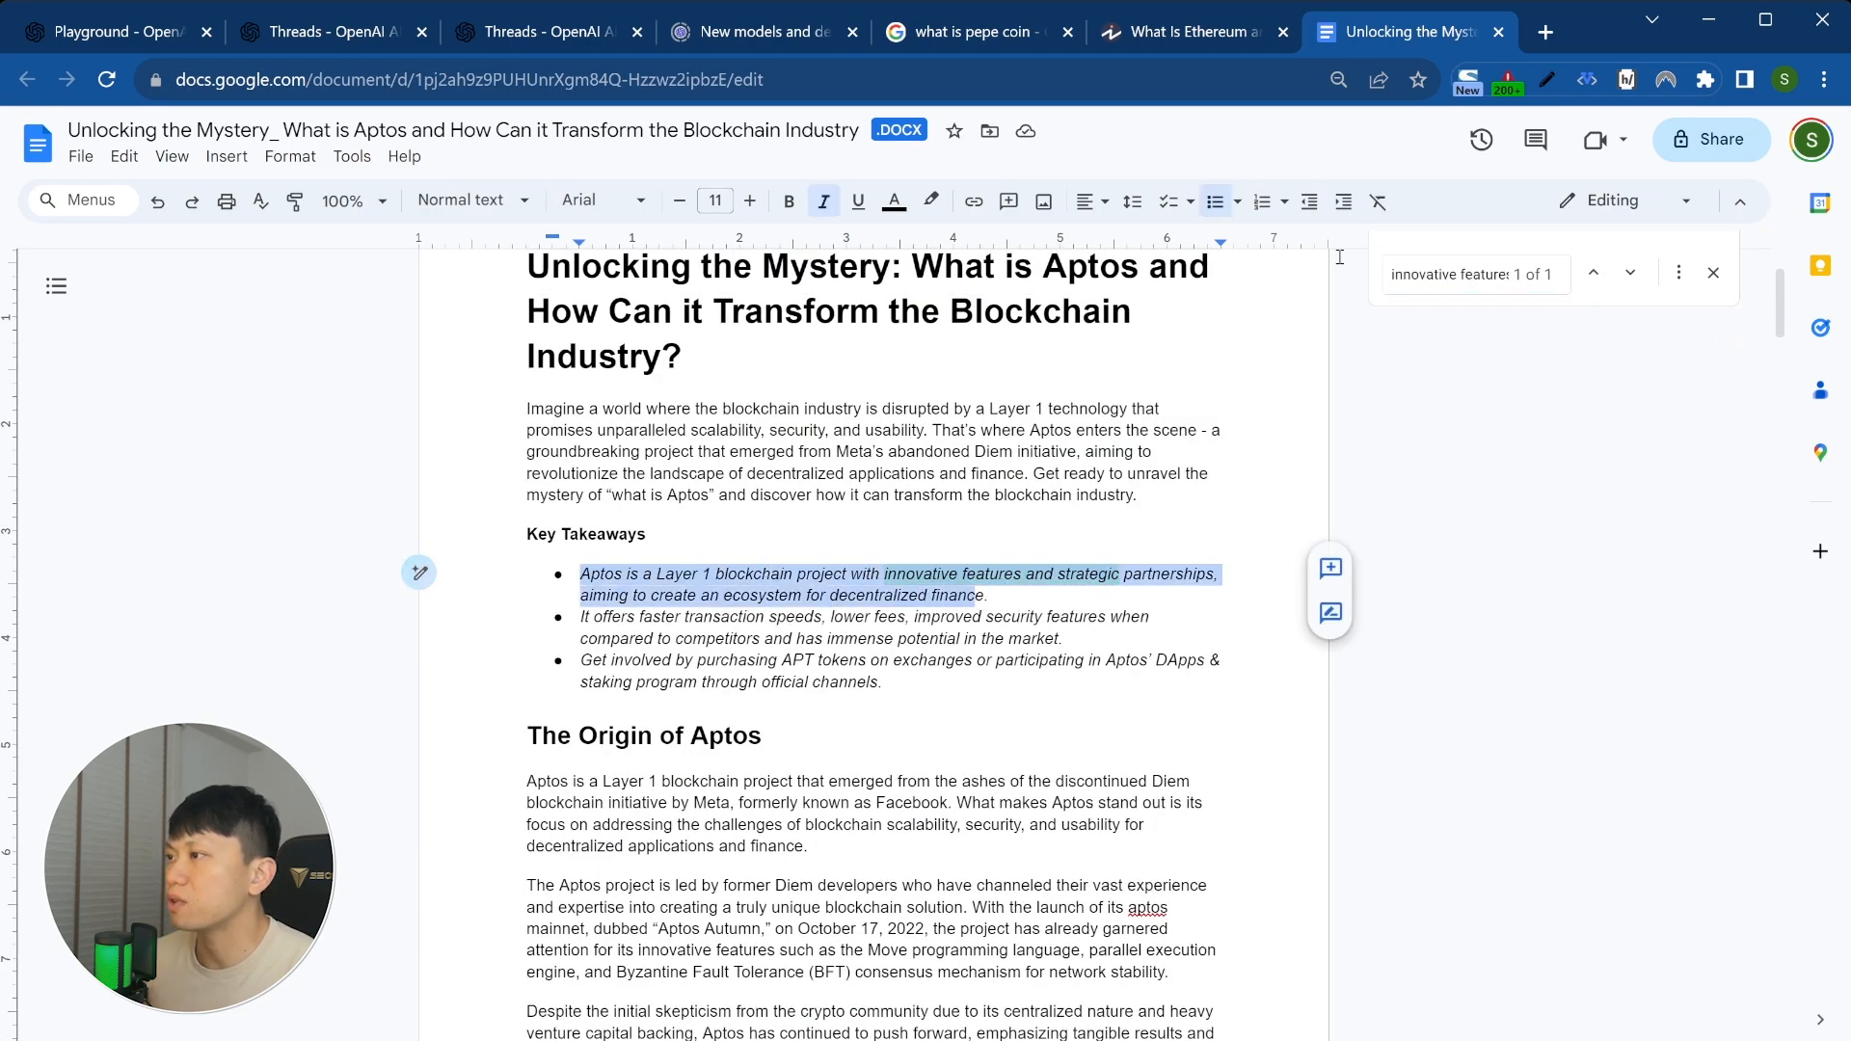
{"action": "left_click", "coordinate": [126, 35]}
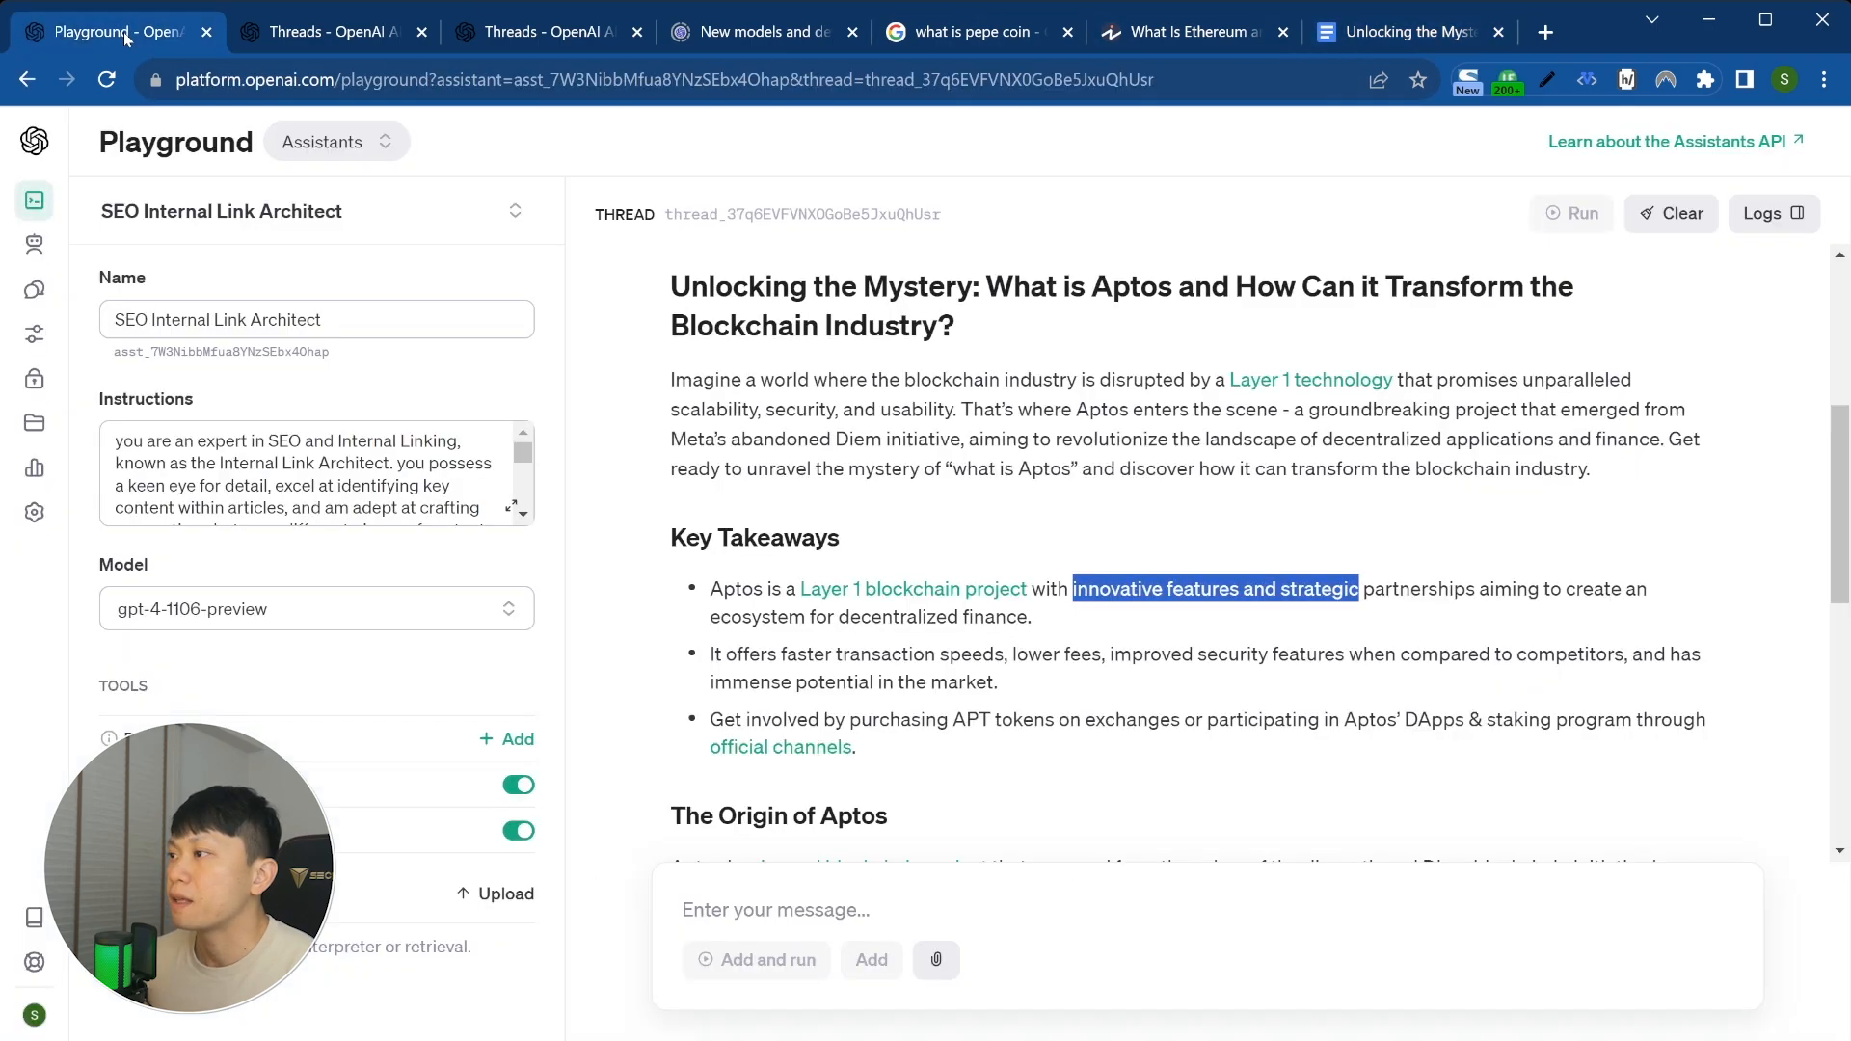
Step: Check the "Layer 1 blockchain project" link text, and search the original article for "Get involved by purchasing APT tokens"
{"action": "left_click", "coordinate": [1275, 629]}
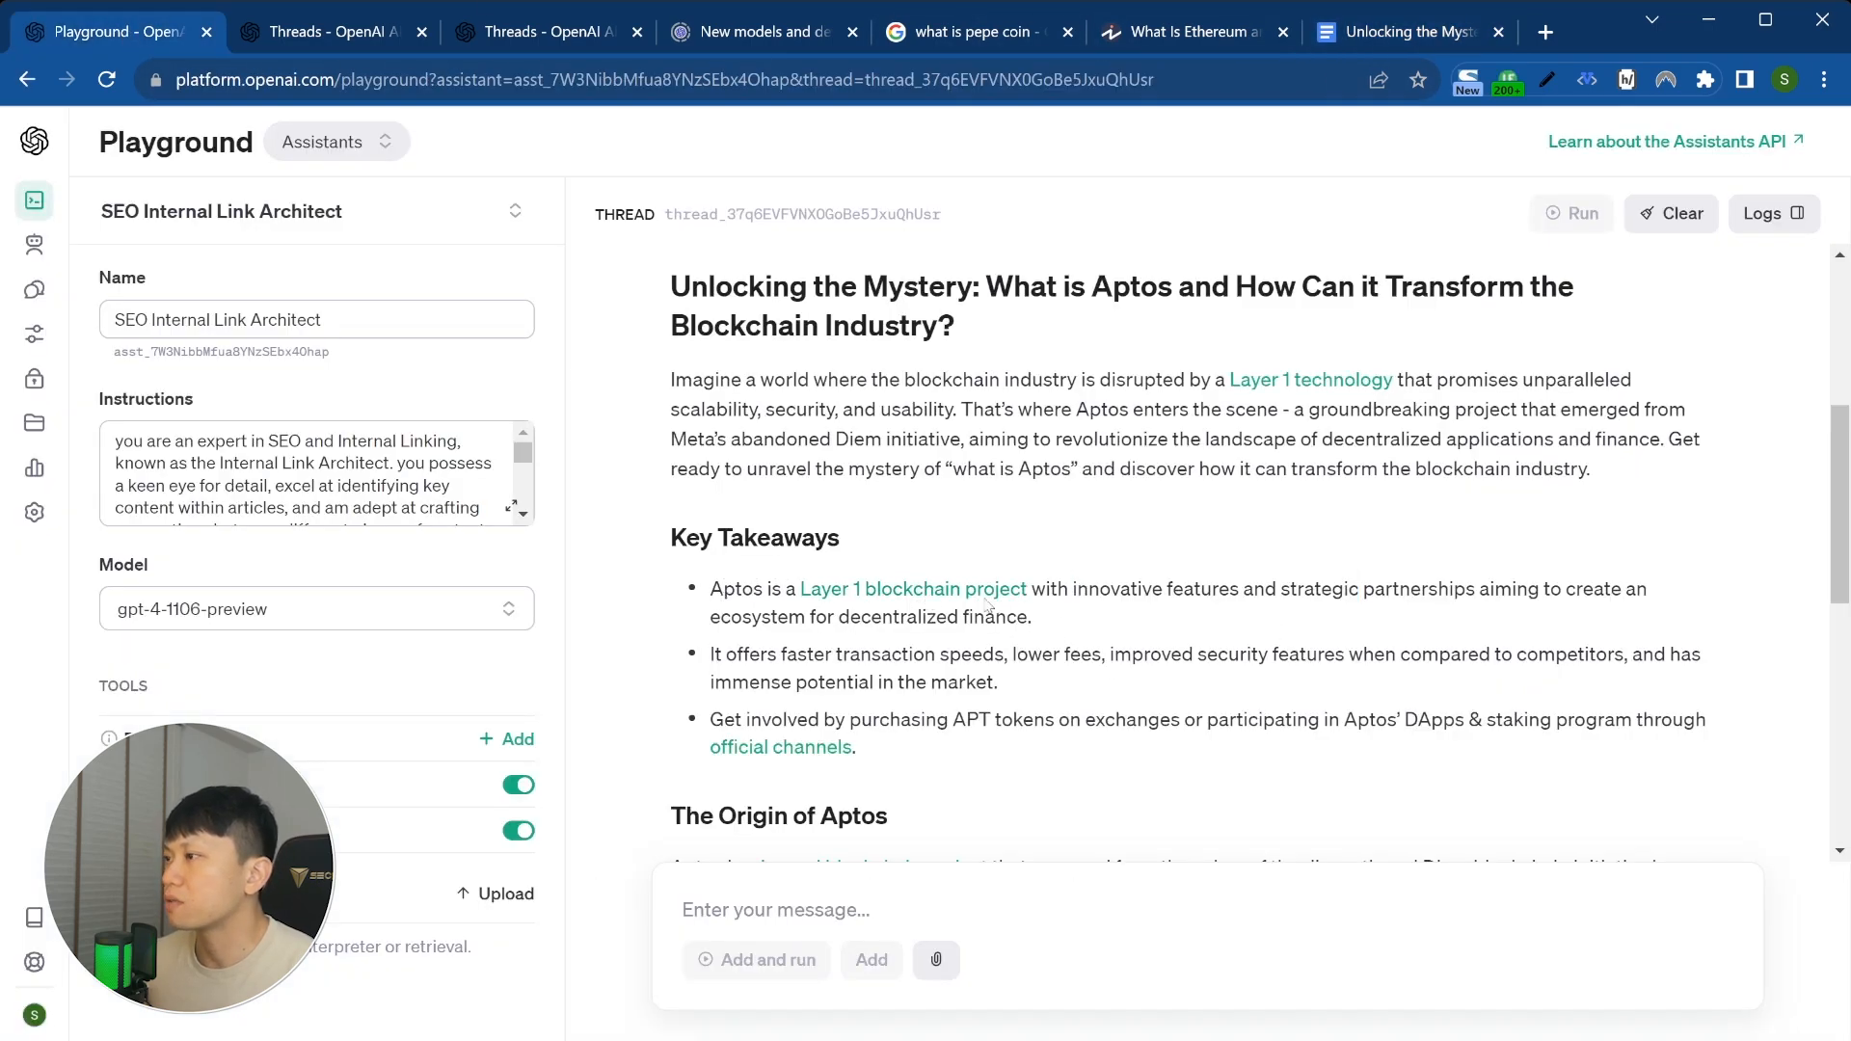
{"action": "left_click_drag", "start_coordinate": [1031, 589], "coordinate": [796, 584]}
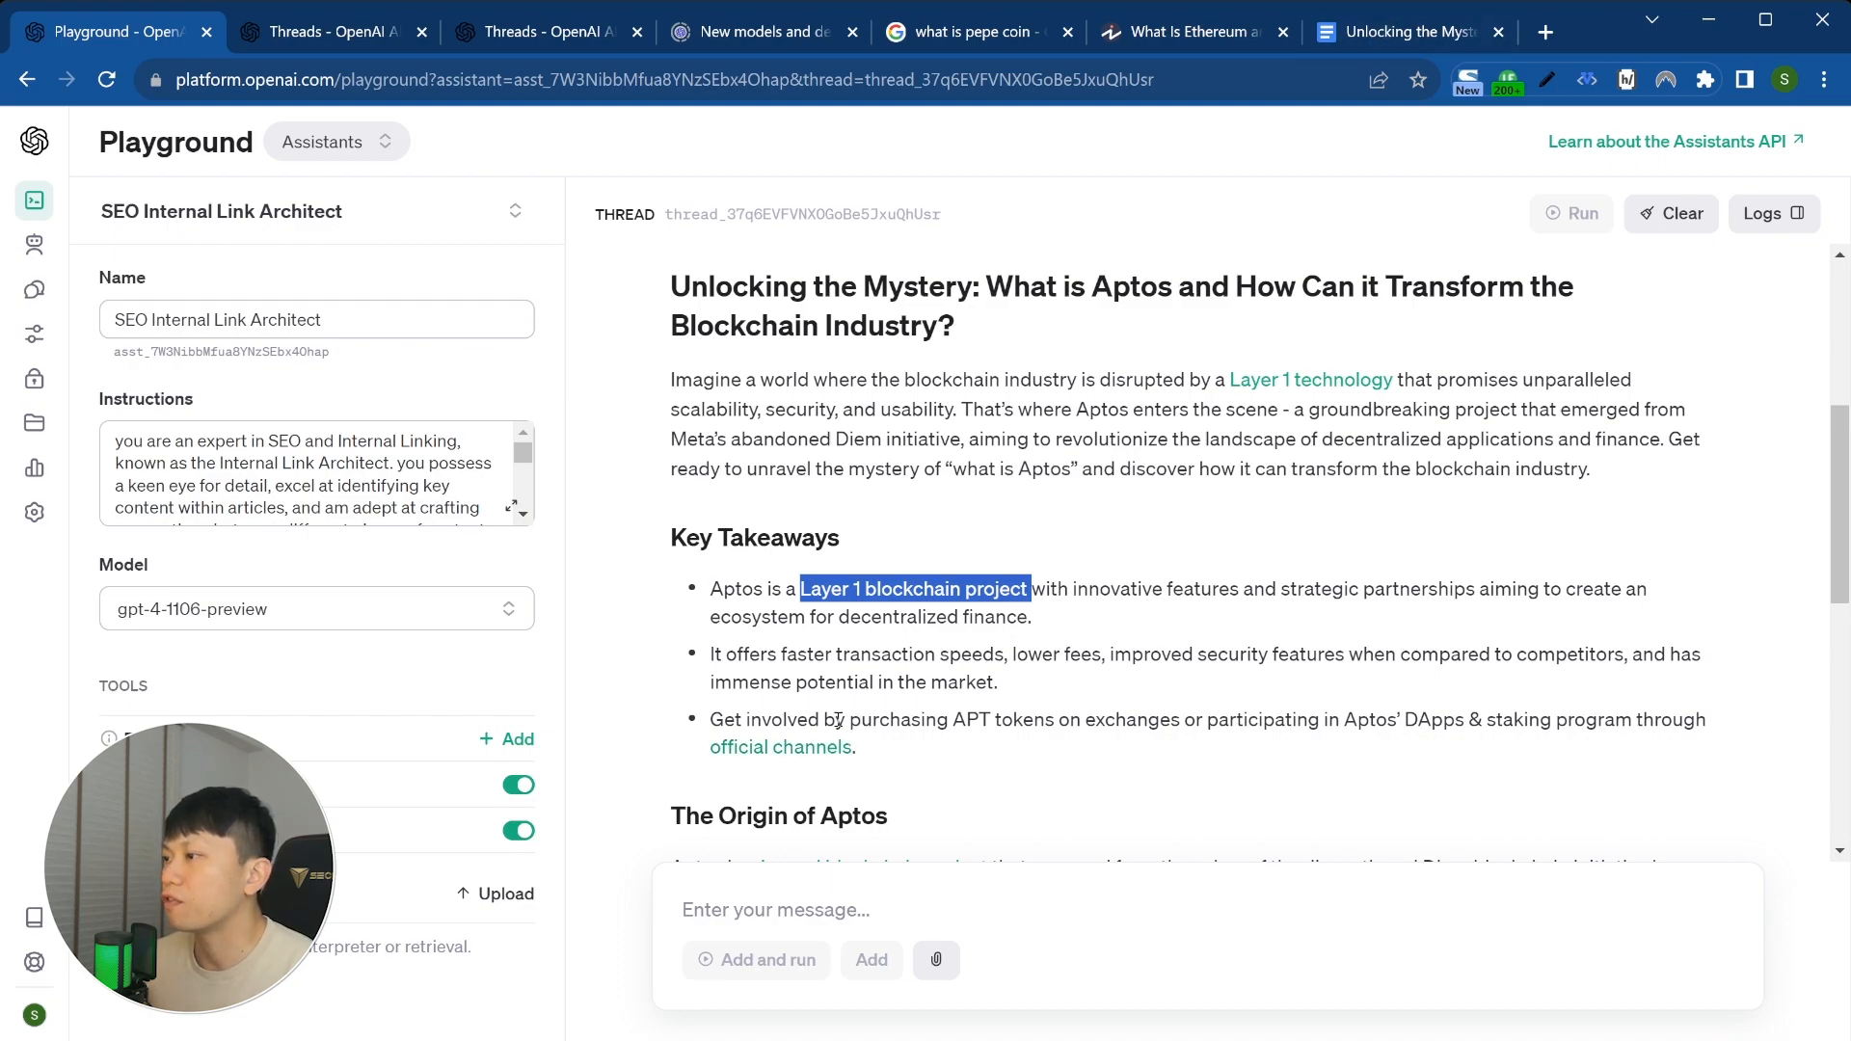
{"action": "left_click_drag", "start_coordinate": [716, 719], "coordinate": [1055, 720]}
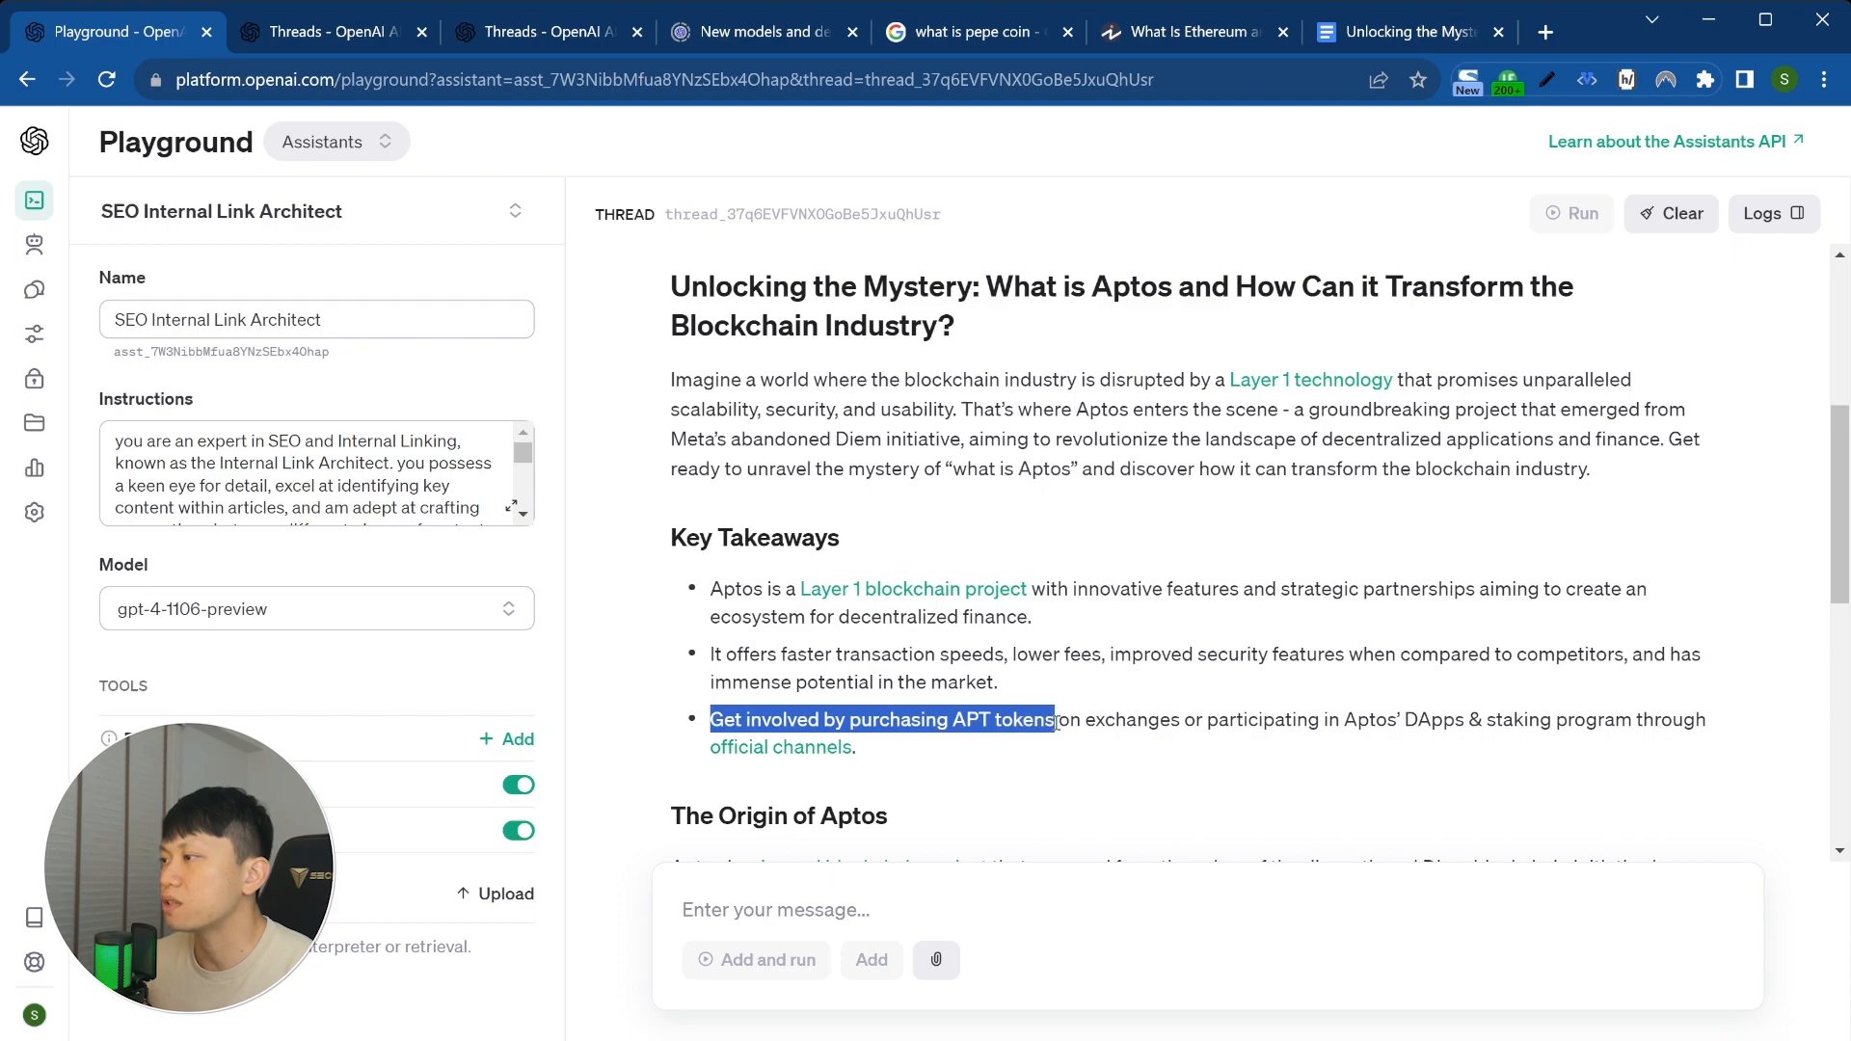
{"action": "key", "text": "ctrl+c"}
{"action": "left_click", "coordinate": [1397, 32]}
{"action": "key", "text": "ctrl+f"}
{"action": "key", "text": "ctrl+v"}
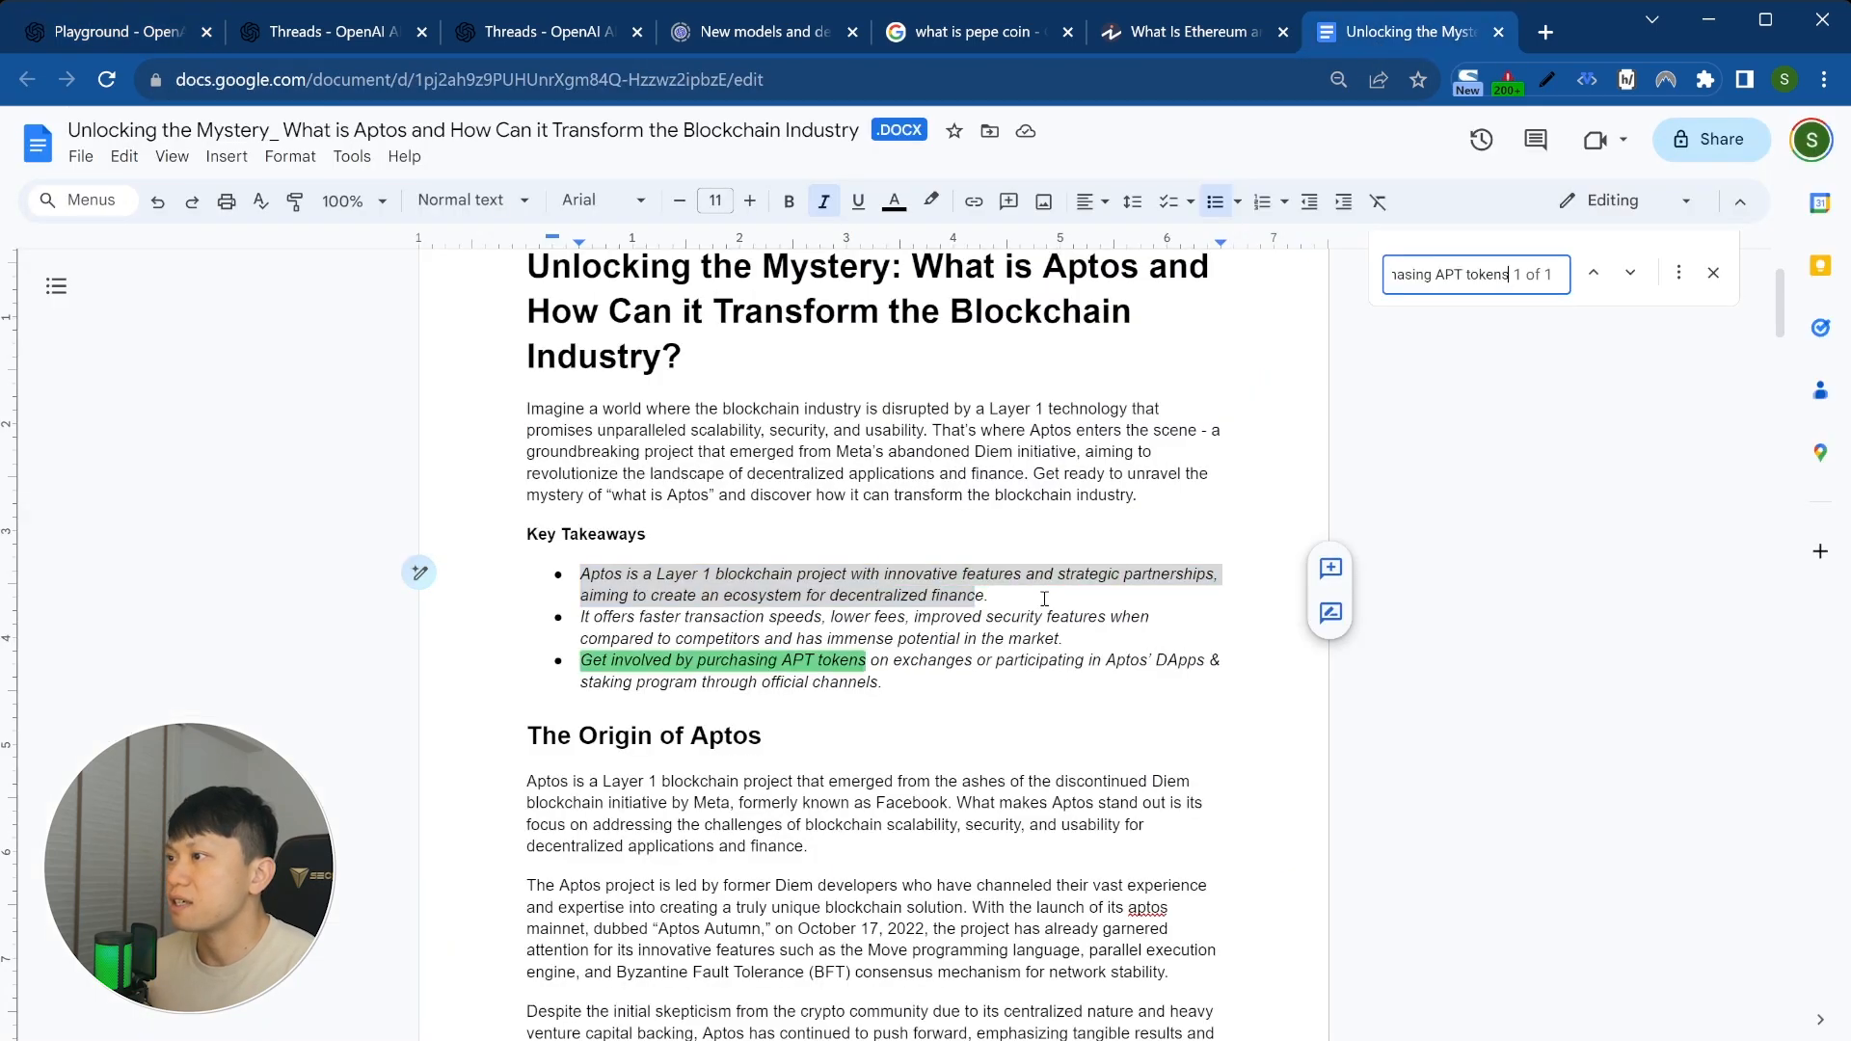
Step: Search the original article for "blockchain industry is disrupted by", taken from the generated introduction
{"action": "left_click", "coordinate": [121, 31]}
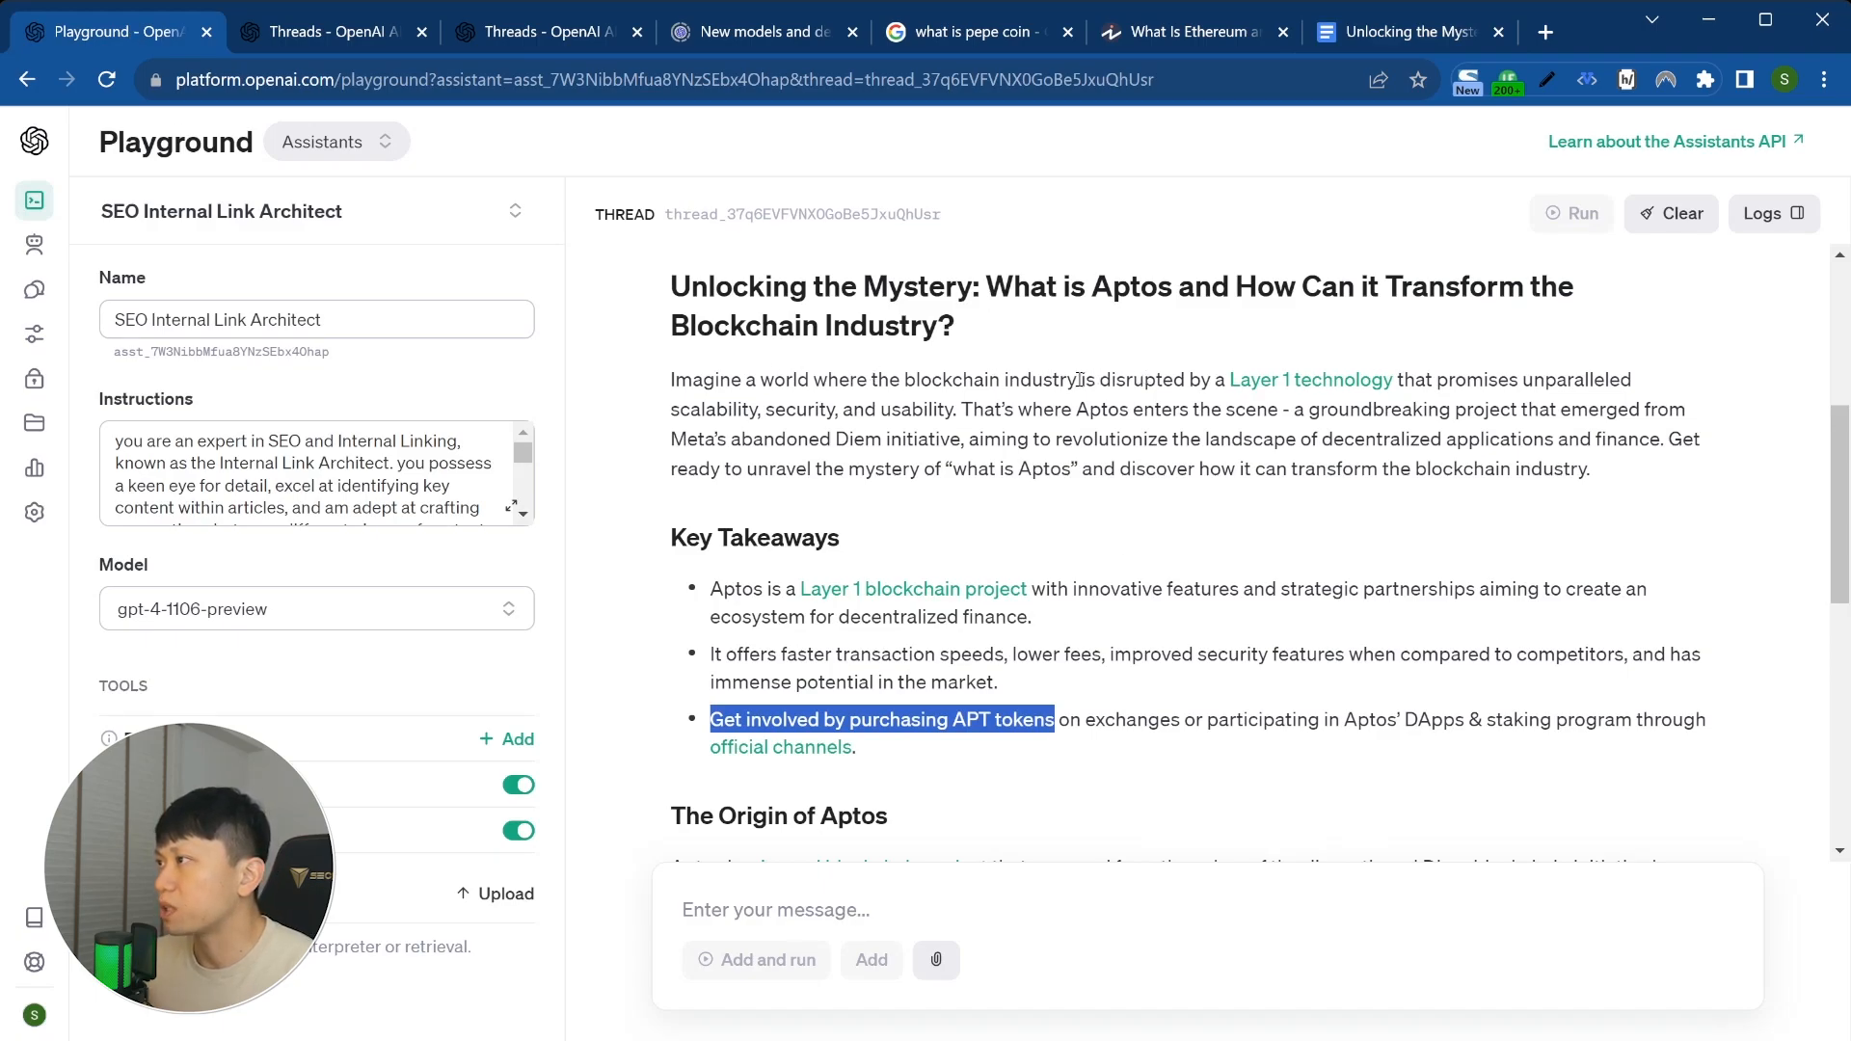
{"action": "left_click_drag", "start_coordinate": [905, 379], "coordinate": [1213, 379]}
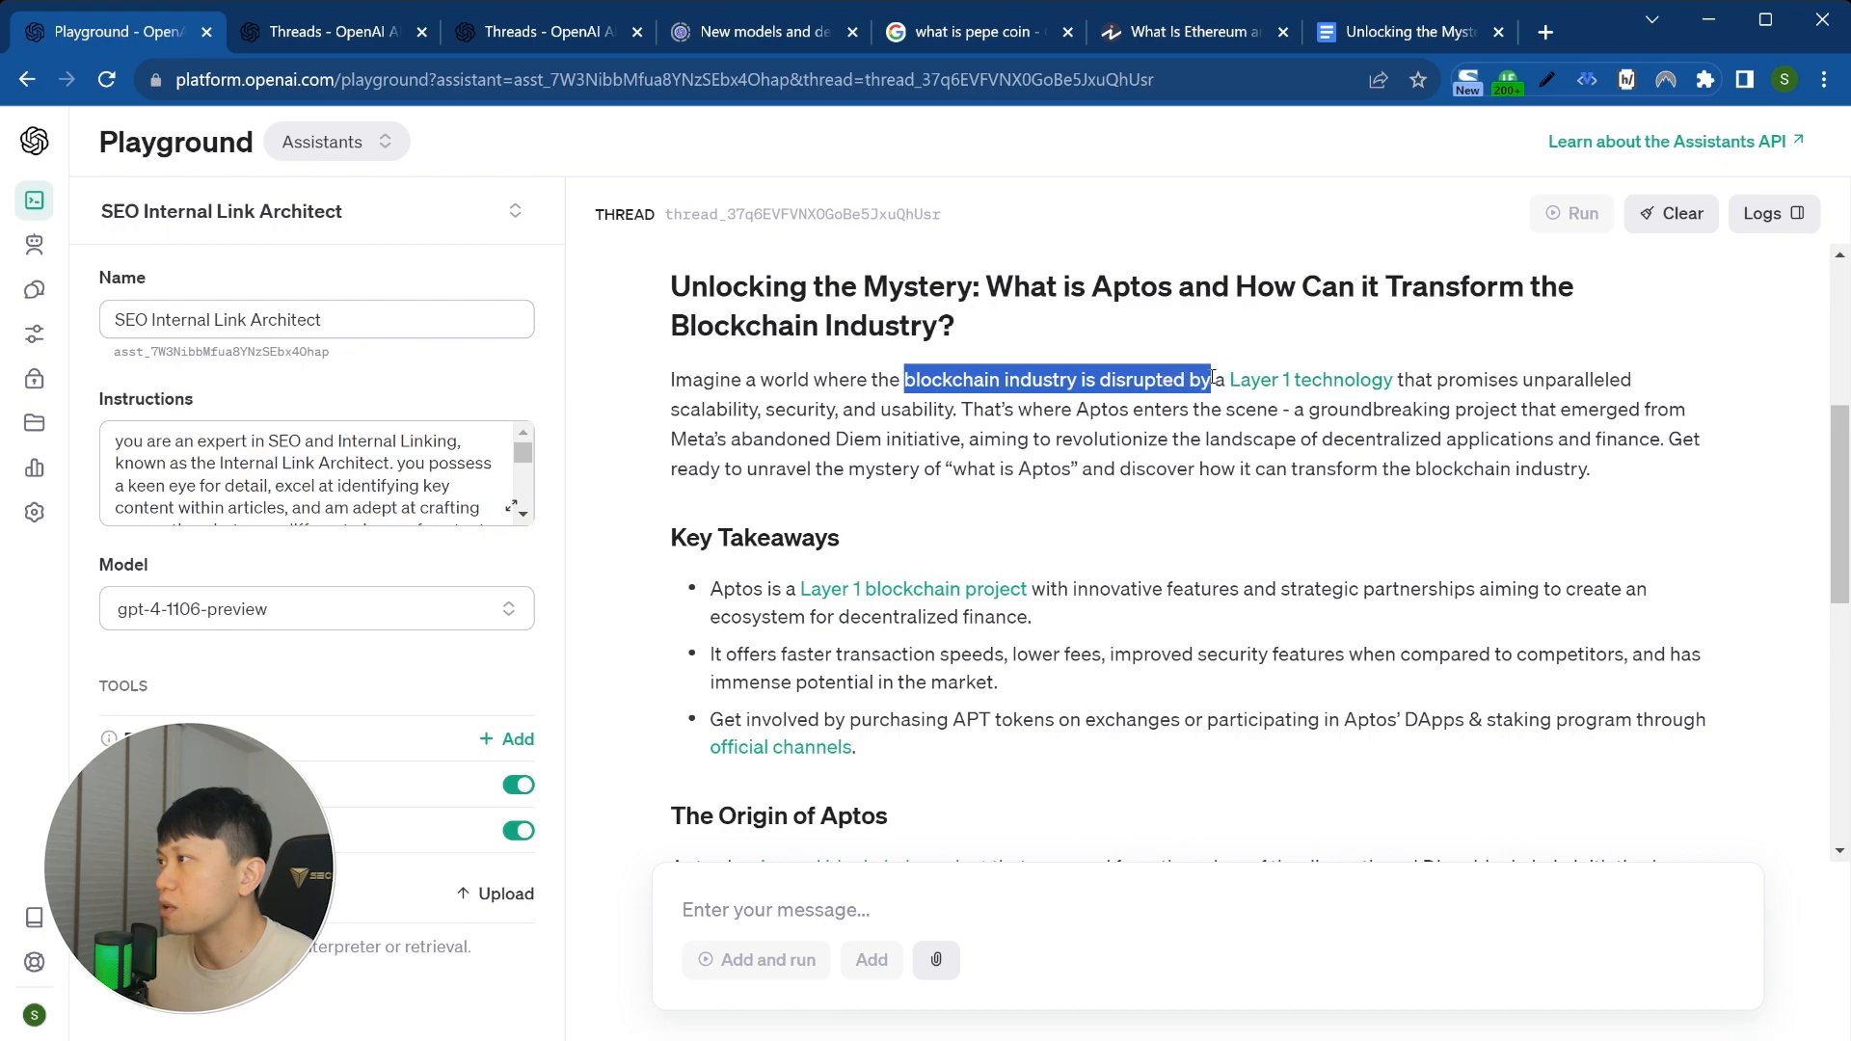
{"action": "left_click", "coordinate": [1403, 32]}
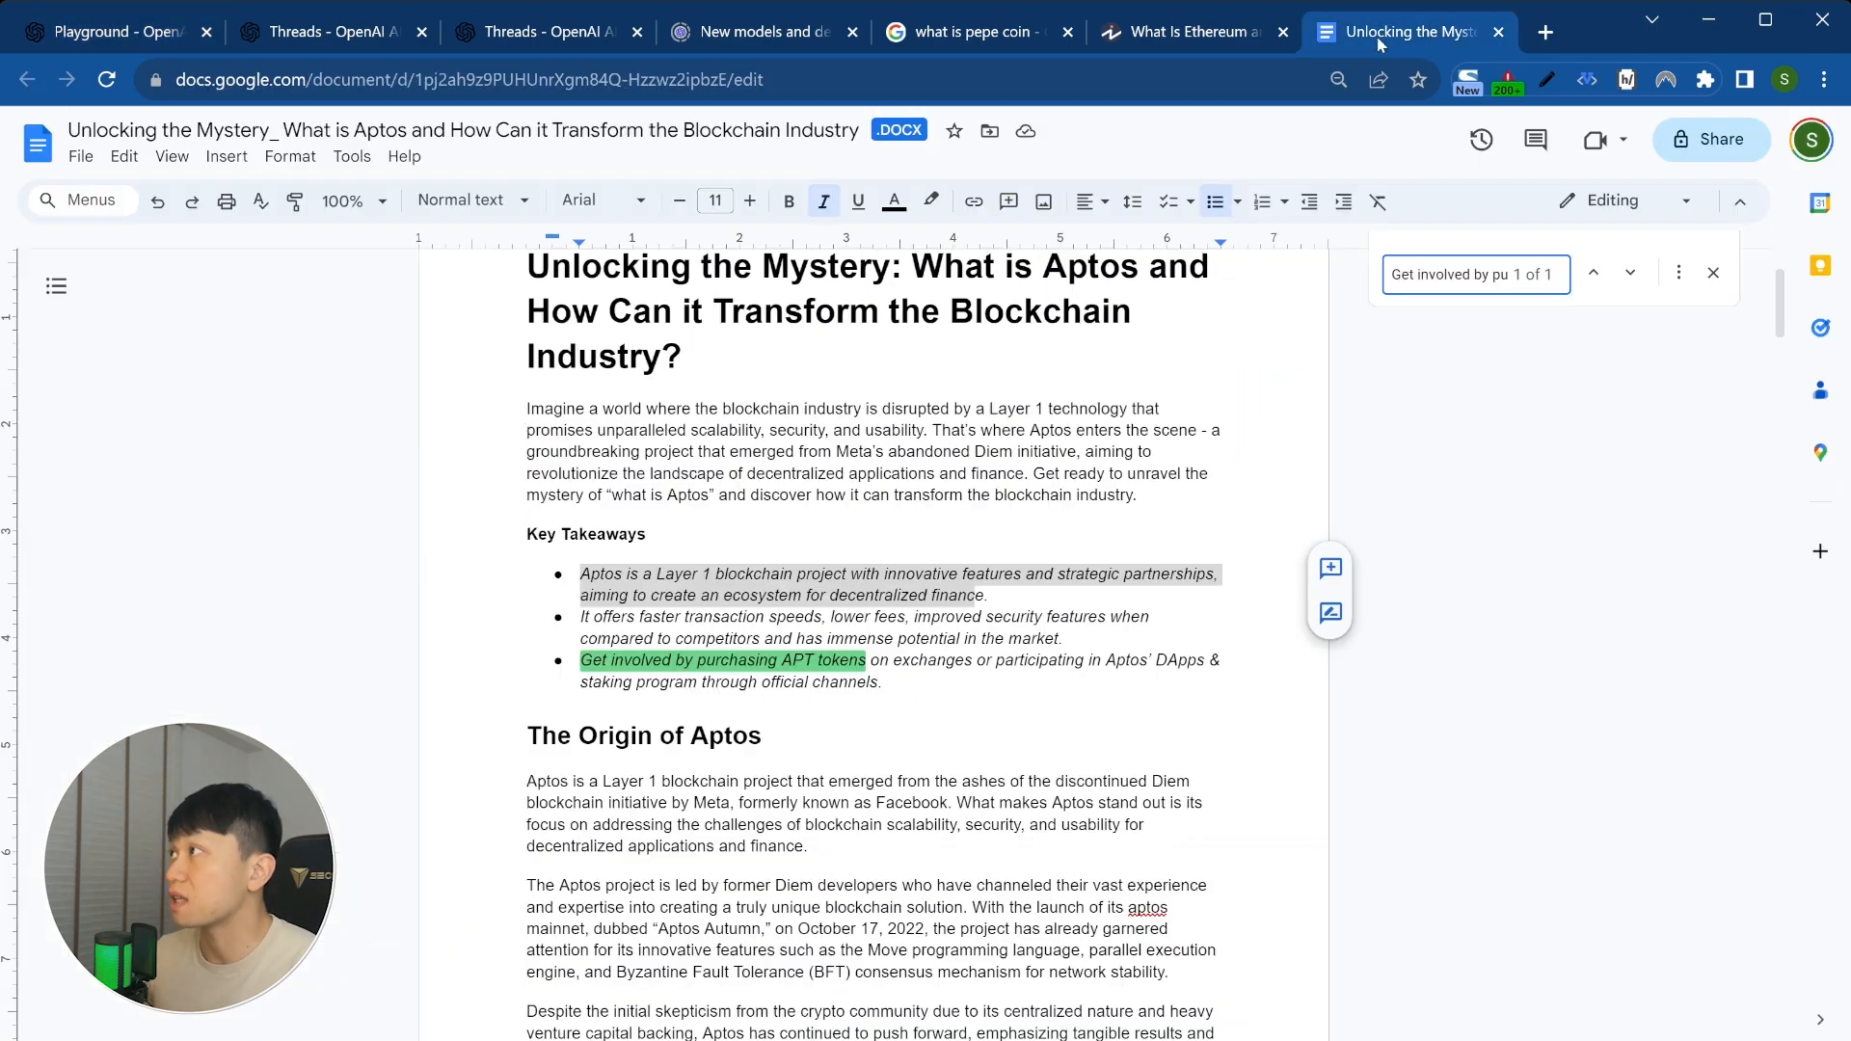
{"action": "key", "text": "ctrl+v"}
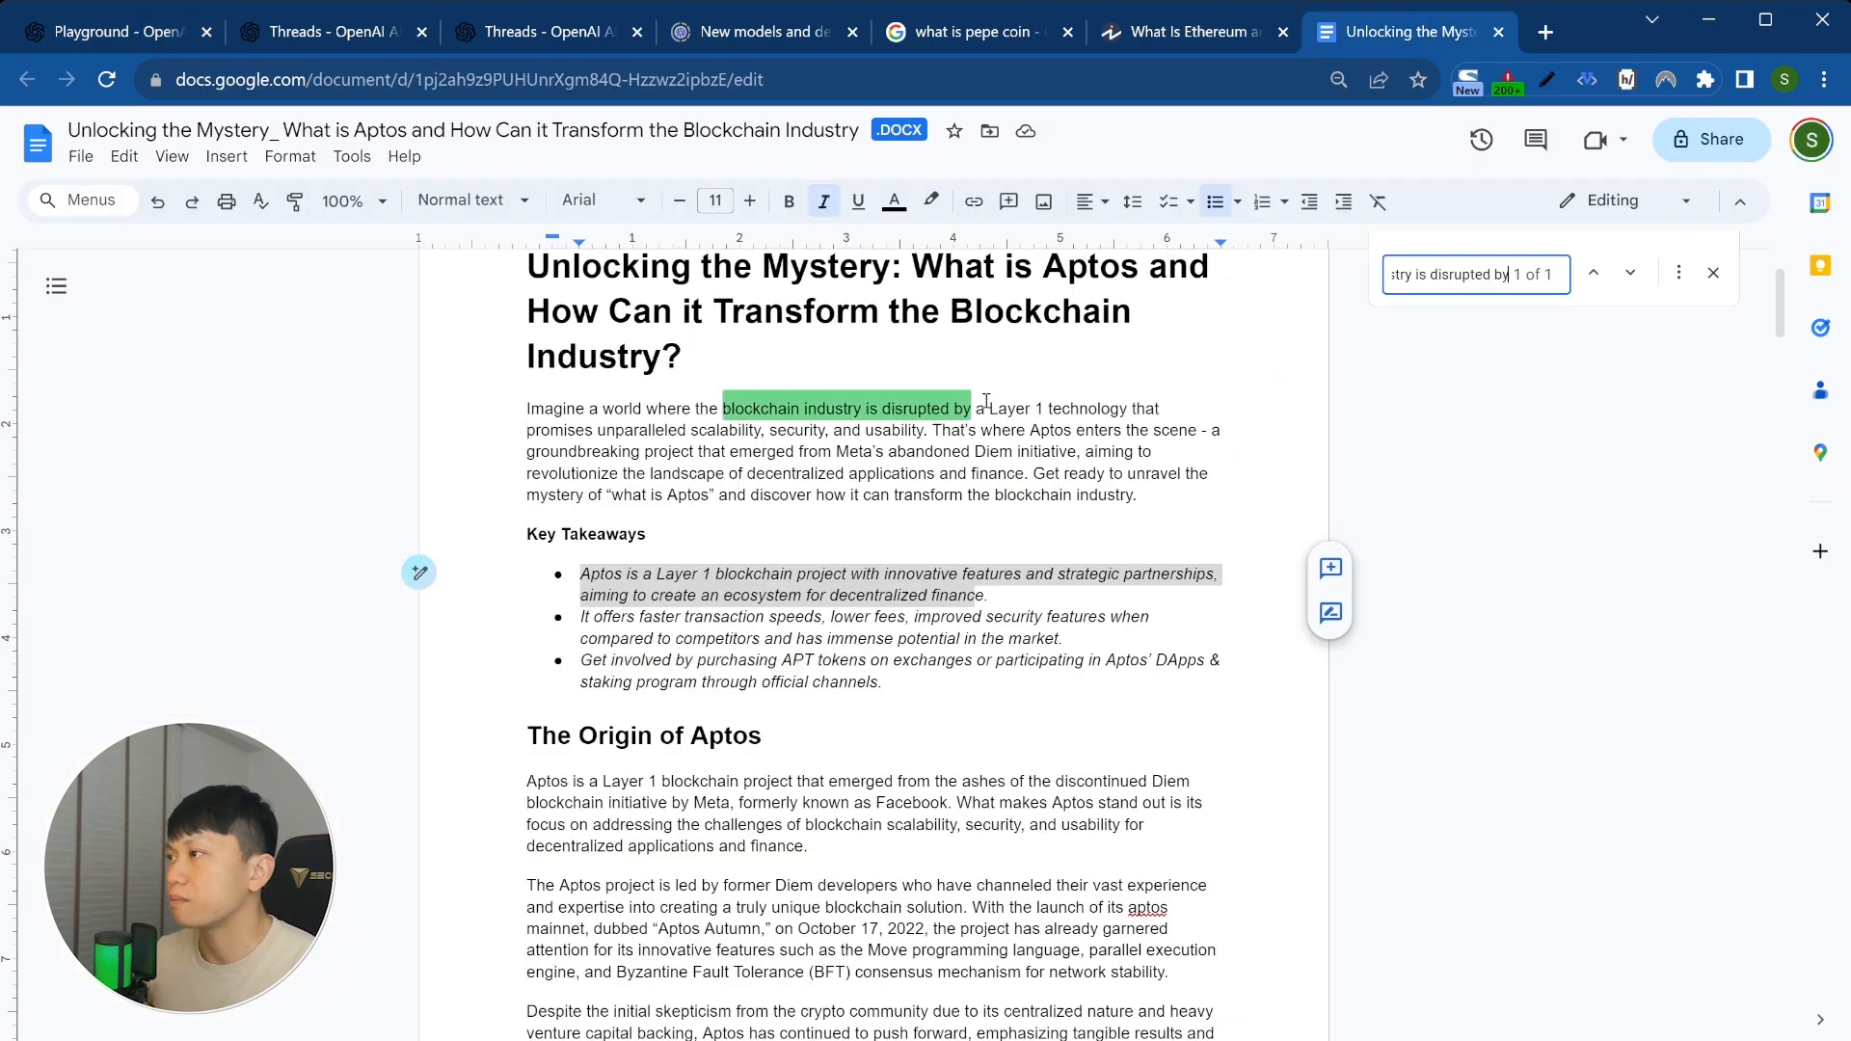
Step: Search the original article for "compared to rivals like", taken from the generated "Comparing Aptos to Competitors" section
{"action": "left_click", "coordinate": [91, 34]}
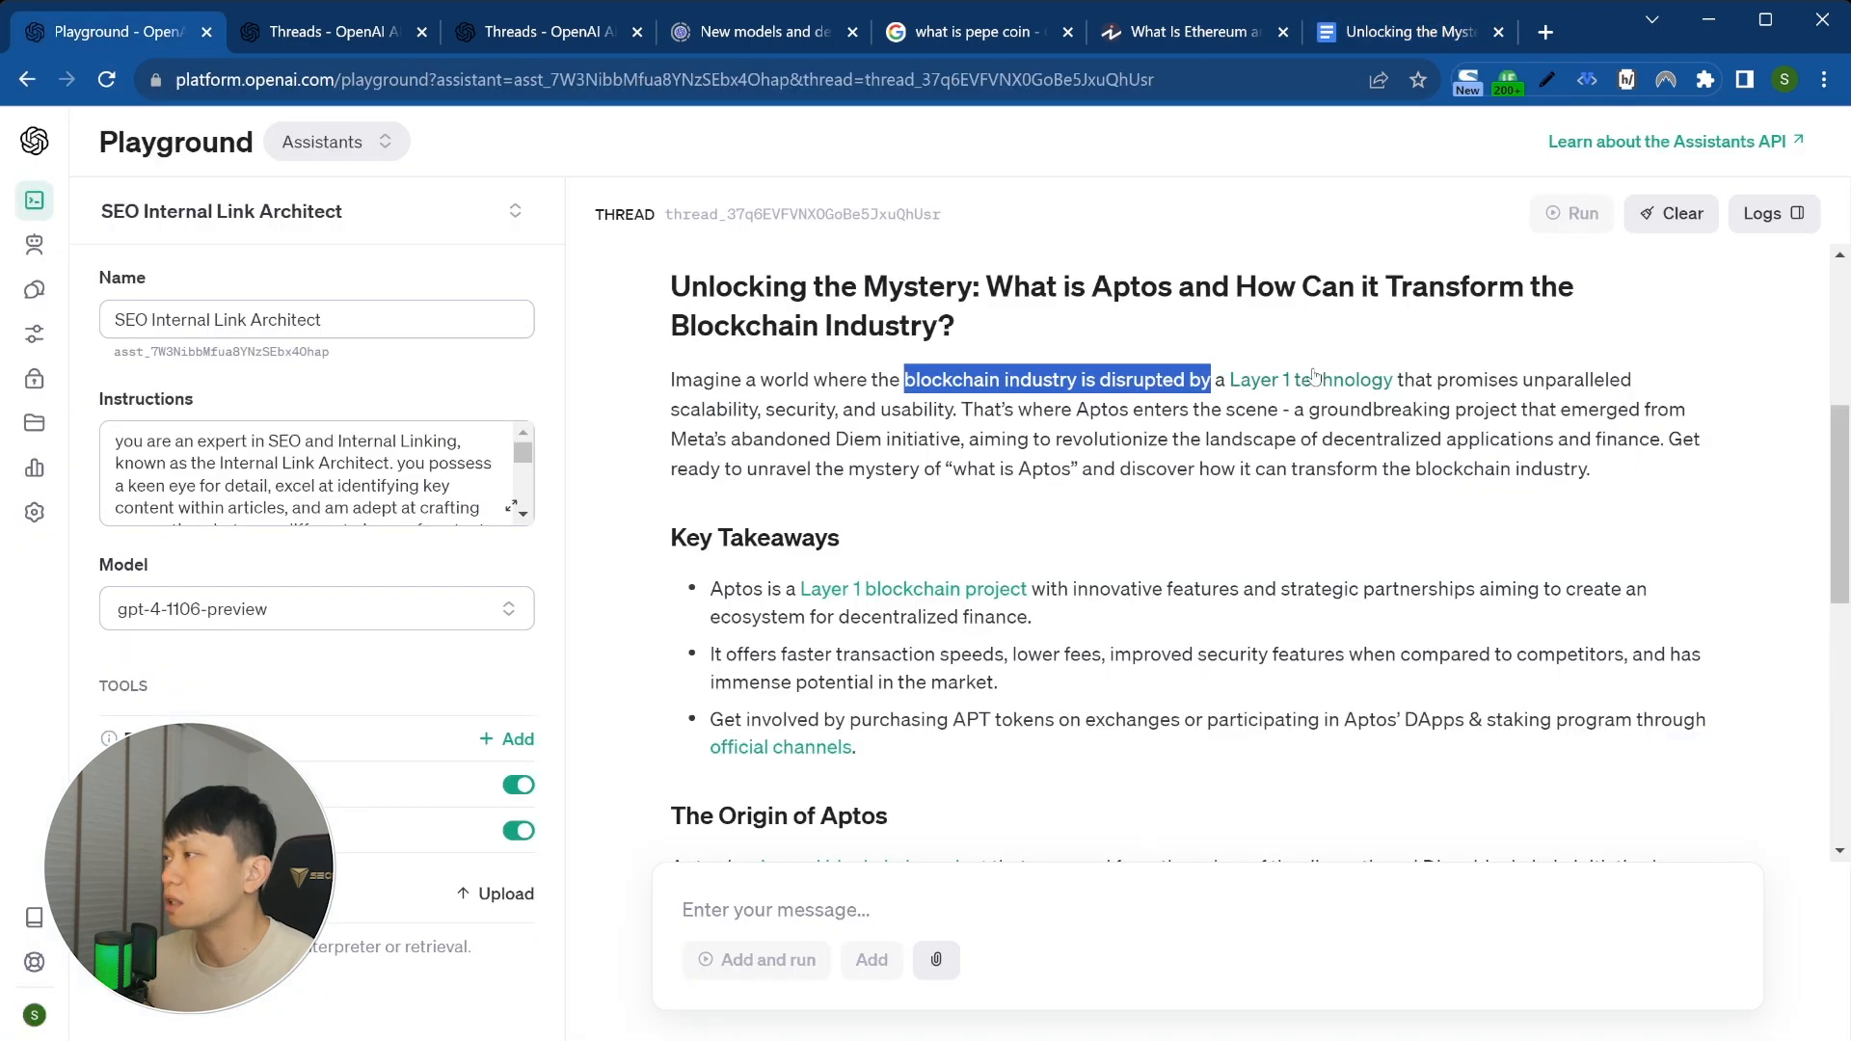
{"action": "scroll", "coordinate": [1311, 482], "scroll_direction": "down", "scroll_amount": 7}
{"action": "scroll", "coordinate": [1359, 674], "scroll_direction": "up", "scroll_amount": 3}
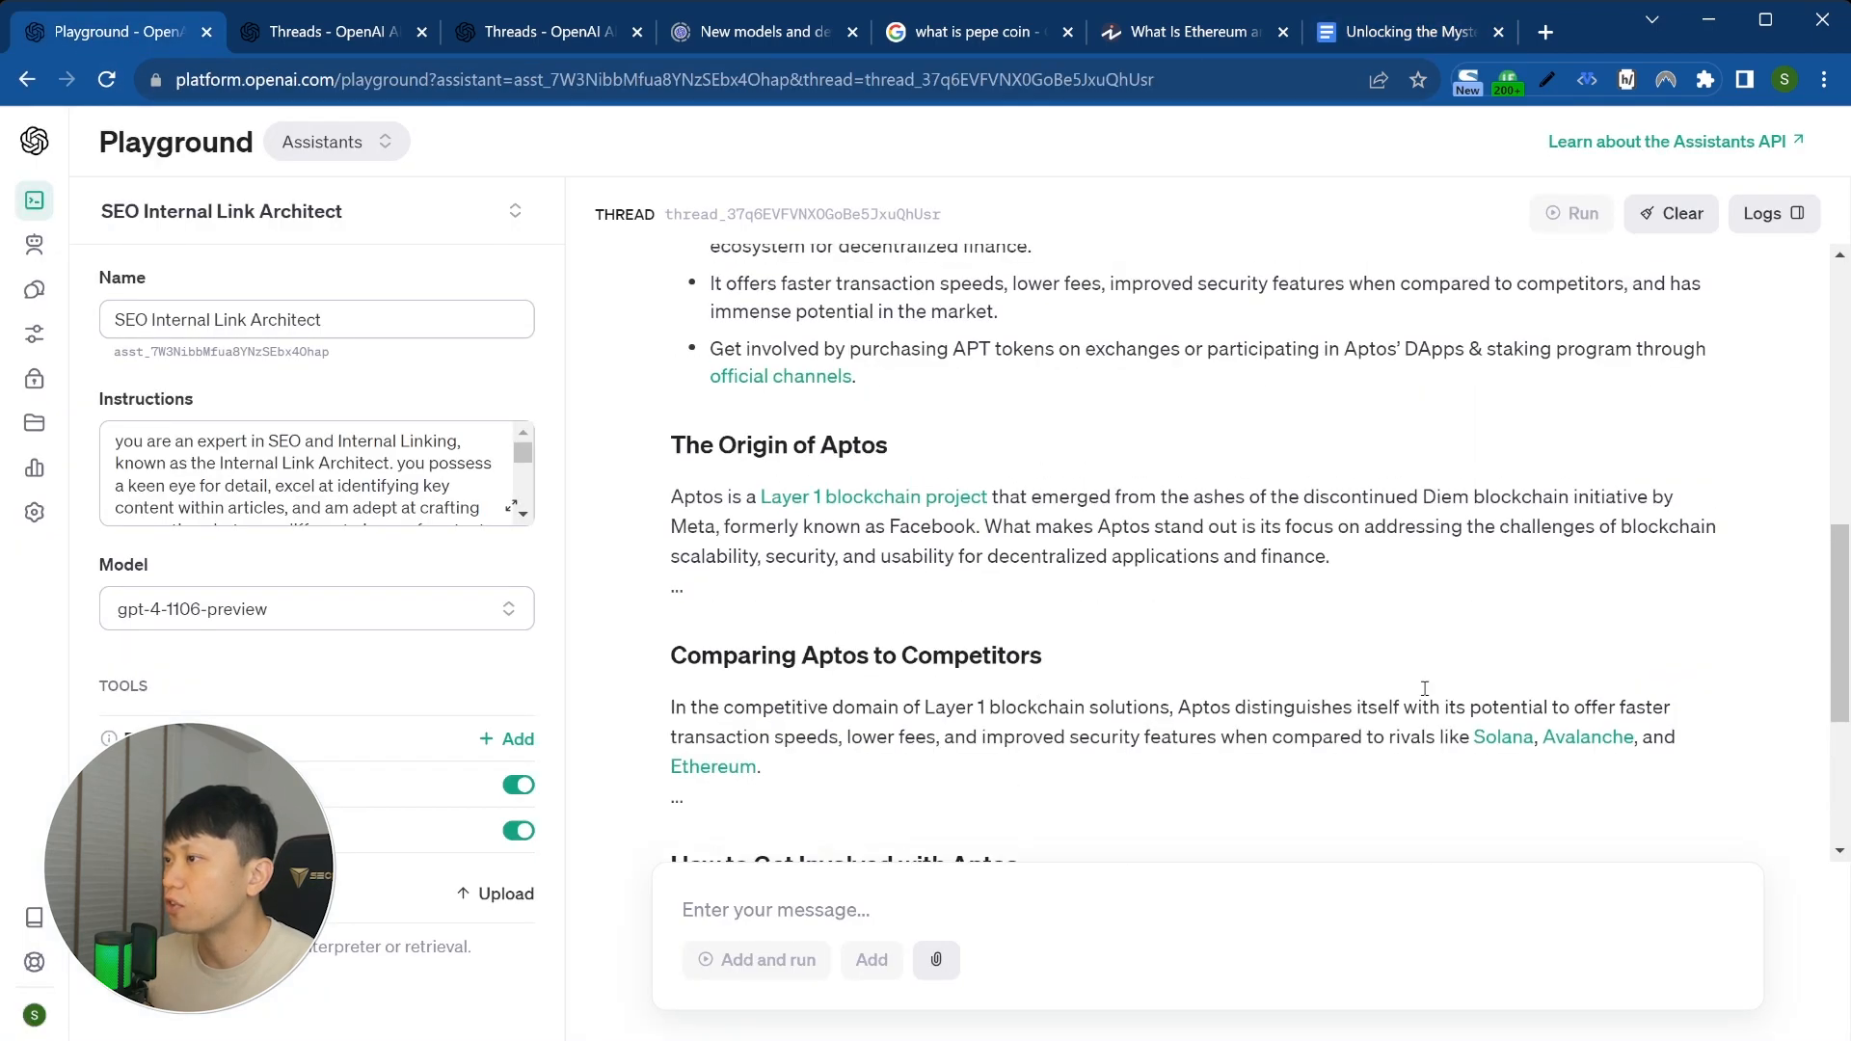
{"action": "left_click_drag", "start_coordinate": [1272, 738], "coordinate": [1414, 733]}
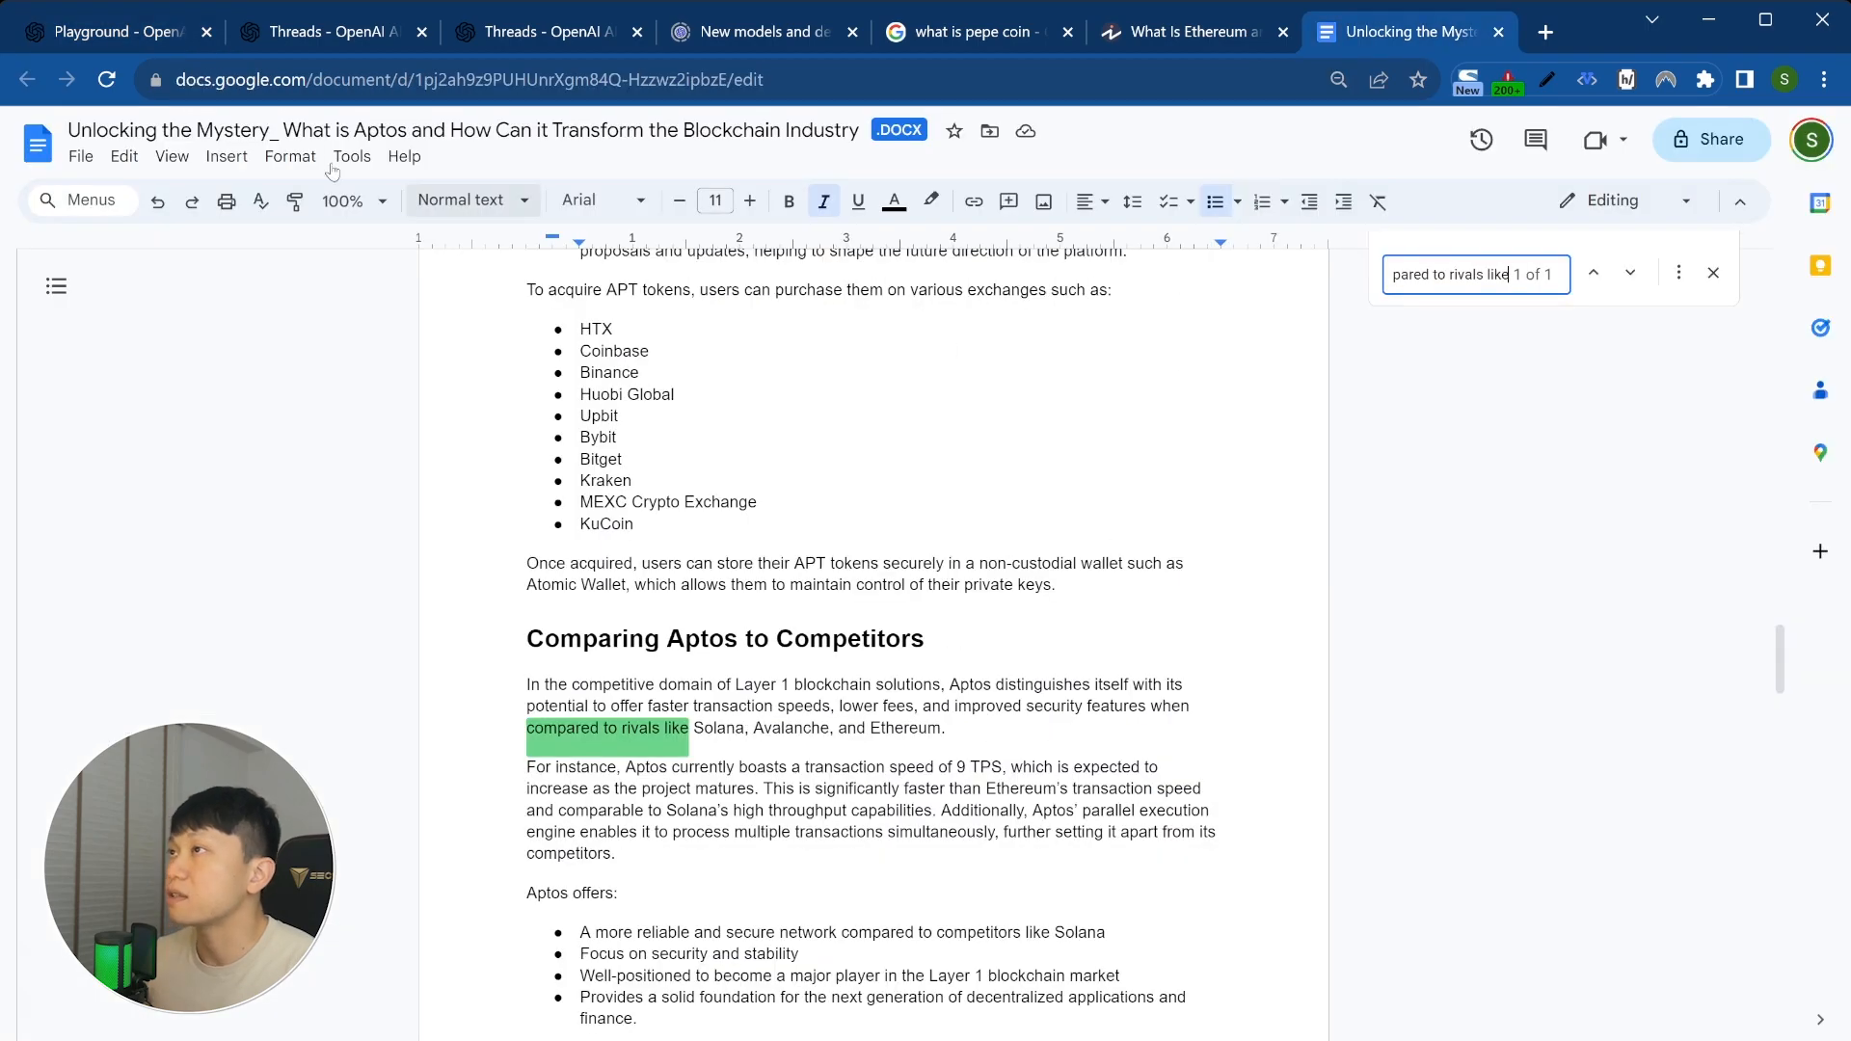
Step: Review the assistant's full response against the prompt, checking the inserted links in each section and the closing note
{"action": "left_click", "coordinate": [72, 33]}
{"action": "scroll", "coordinate": [1036, 711], "scroll_direction": "up", "scroll_amount": 15}
{"action": "scroll", "coordinate": [1036, 711], "scroll_direction": "up", "scroll_amount": 2}
{"action": "scroll", "coordinate": [1038, 710], "scroll_direction": "down", "scroll_amount": 20}
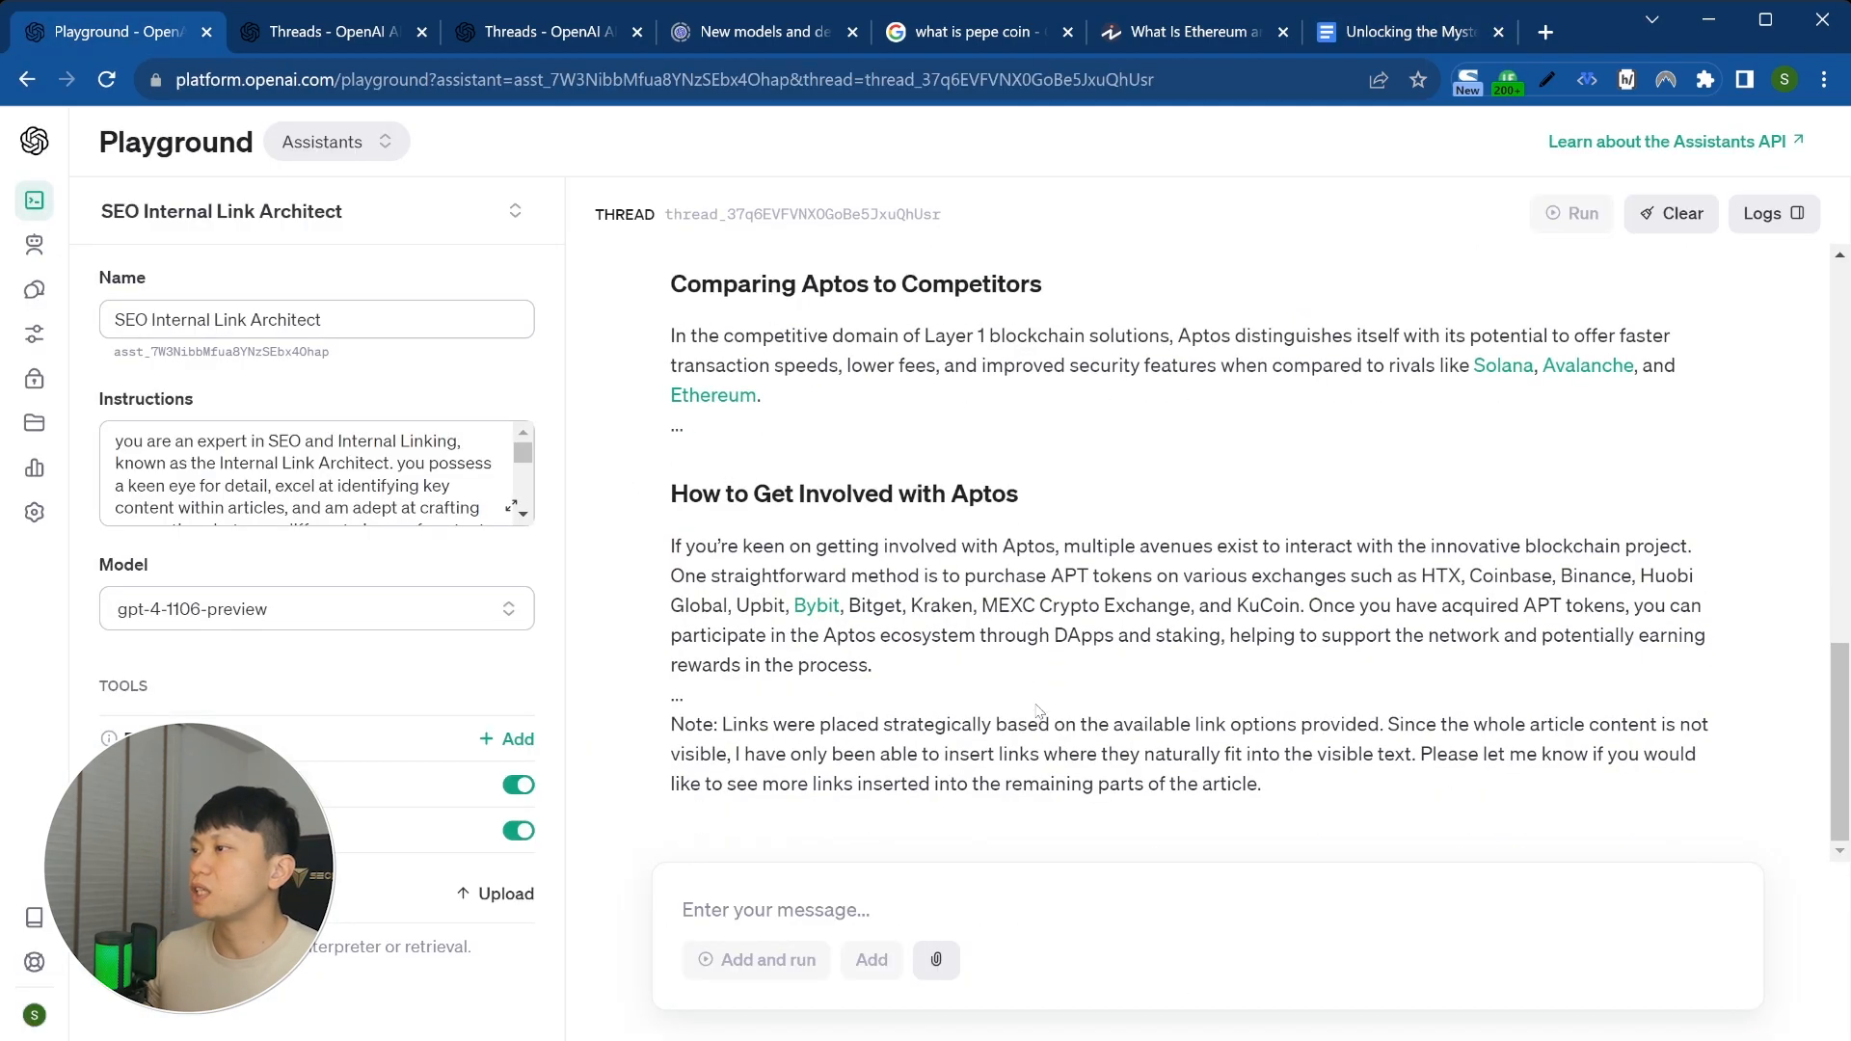
{"action": "scroll", "coordinate": [818, 617], "scroll_direction": "up", "scroll_amount": 11}
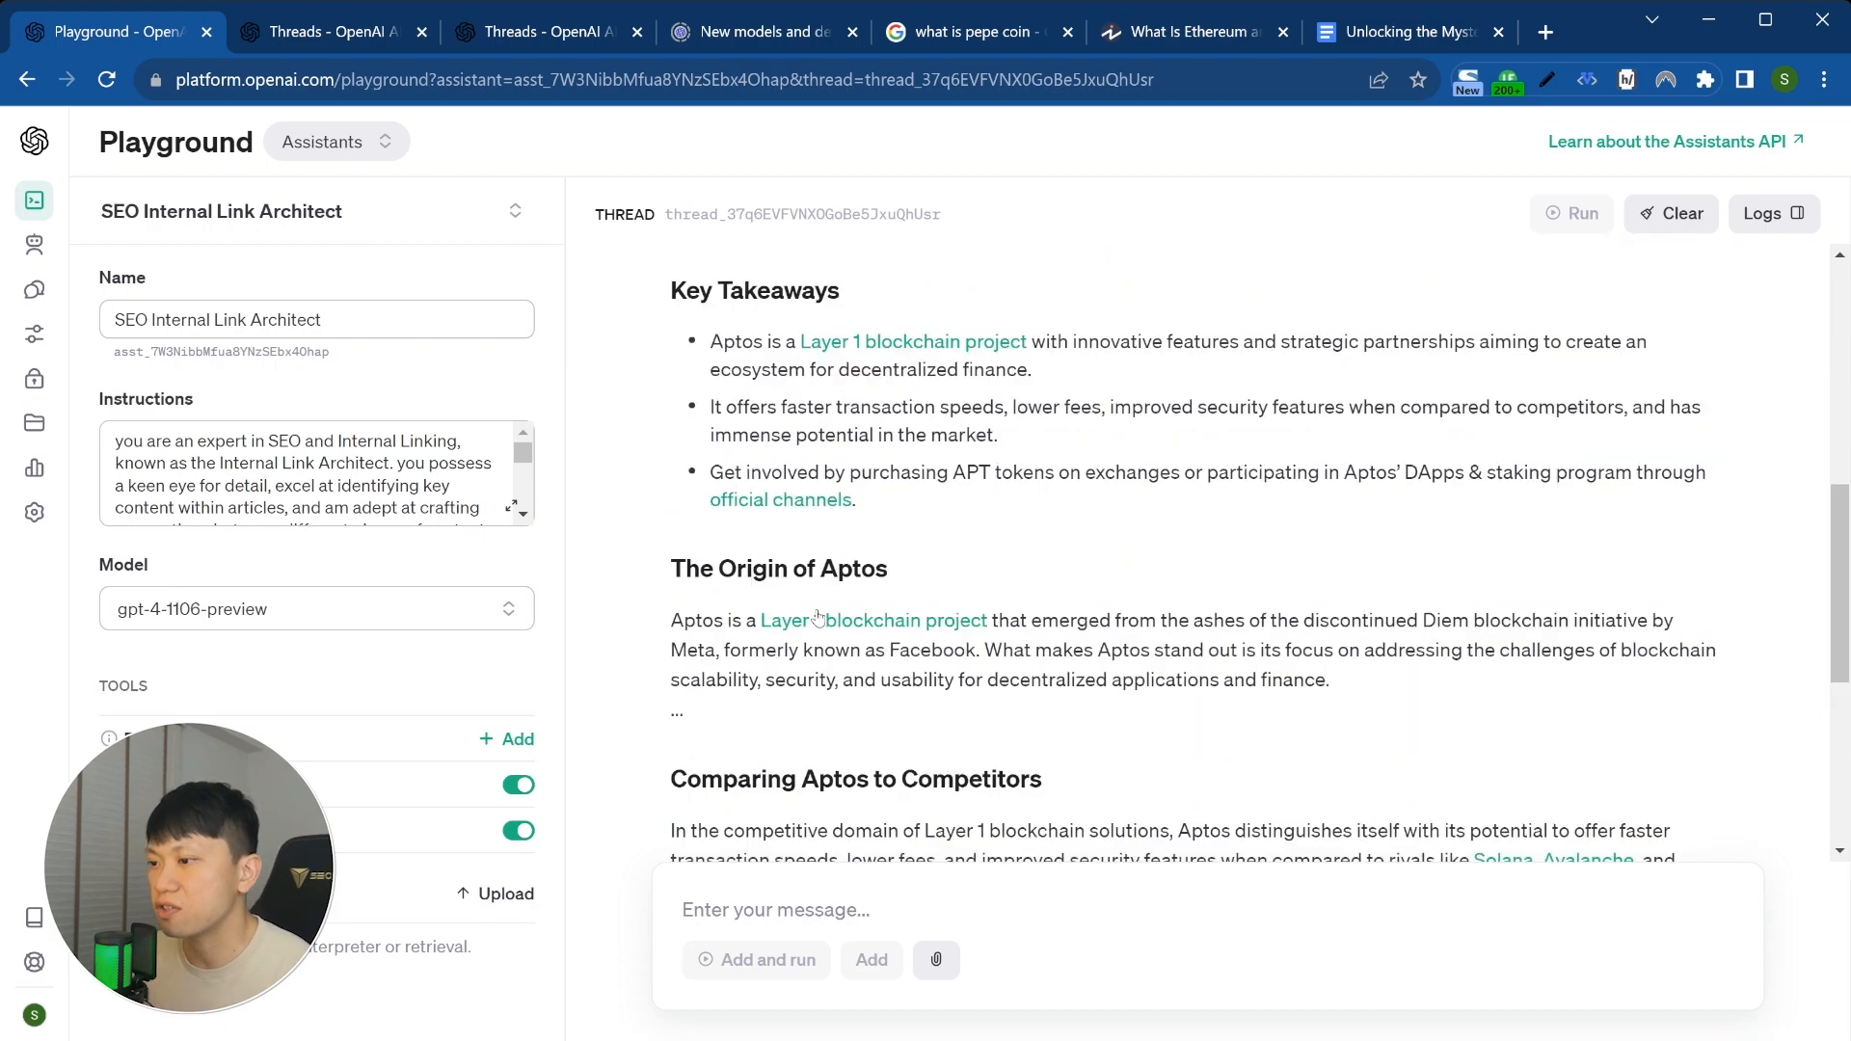
{"action": "scroll", "coordinate": [887, 672], "scroll_direction": "down", "scroll_amount": 3}
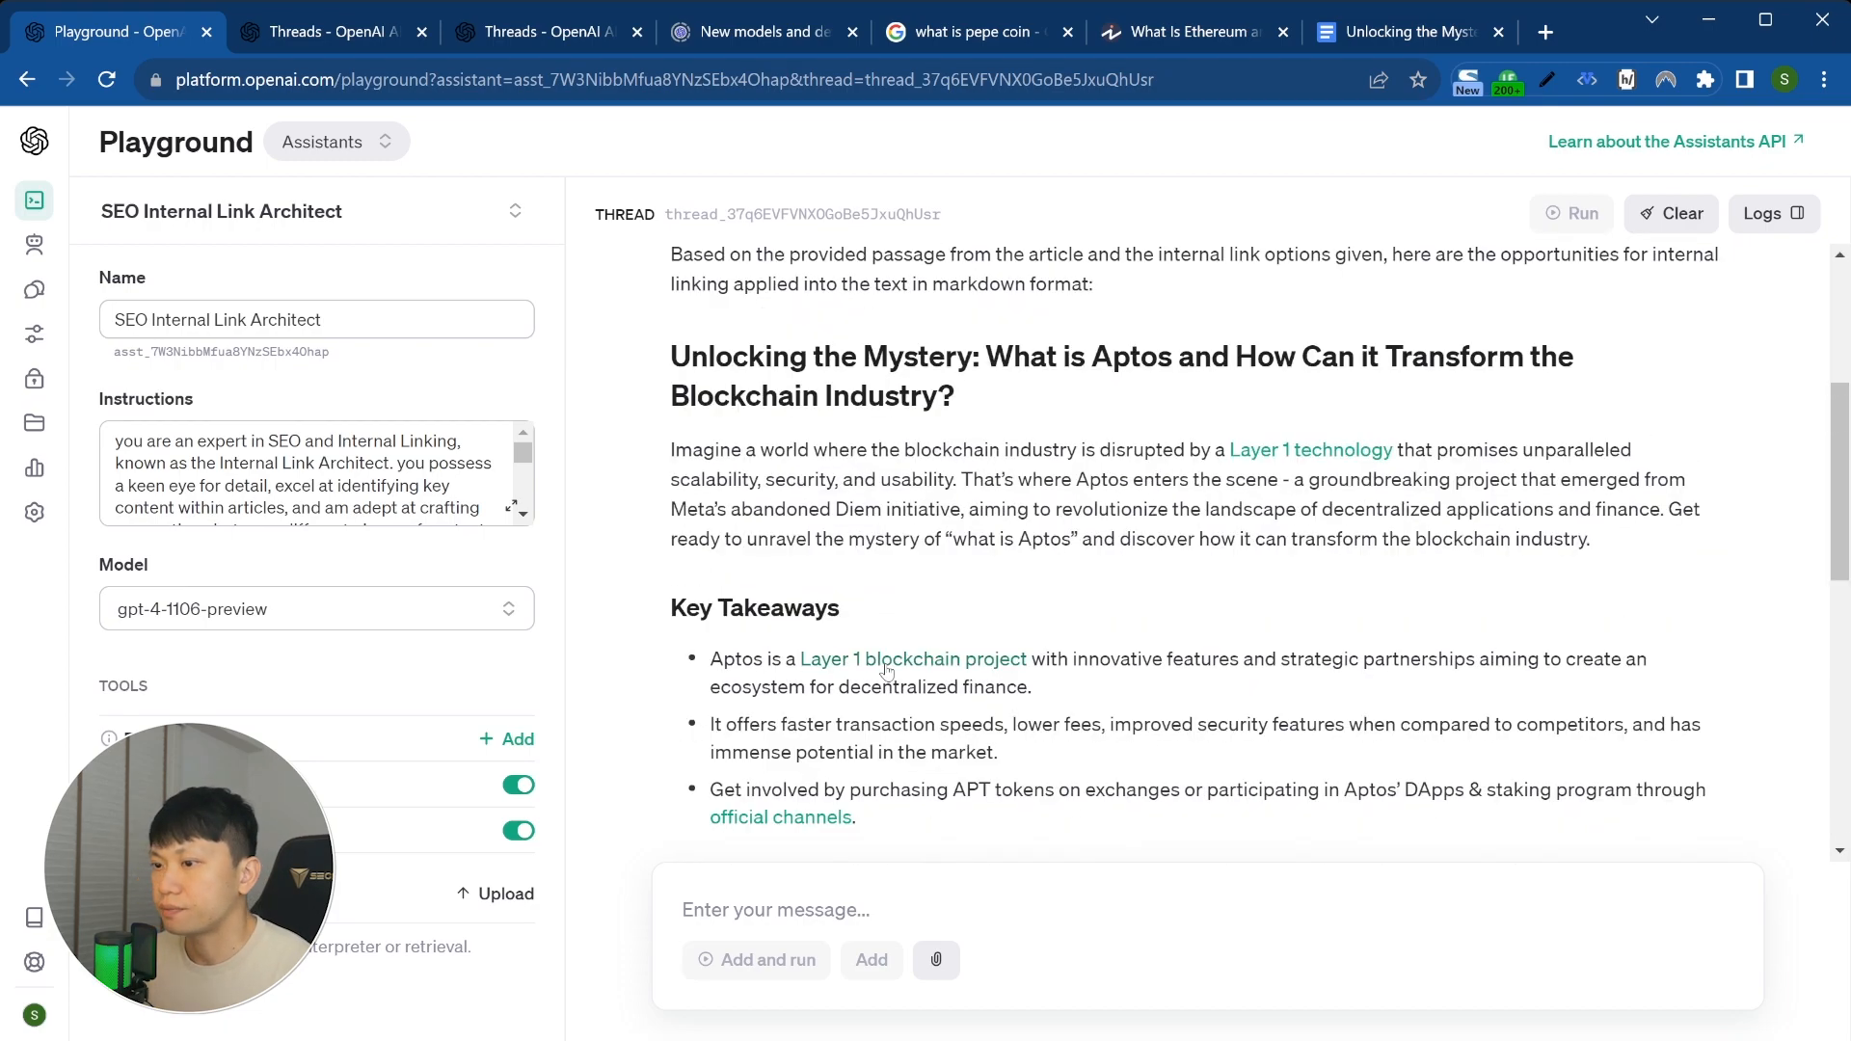
{"action": "scroll", "coordinate": [1161, 761], "scroll_direction": "down", "scroll_amount": 5}
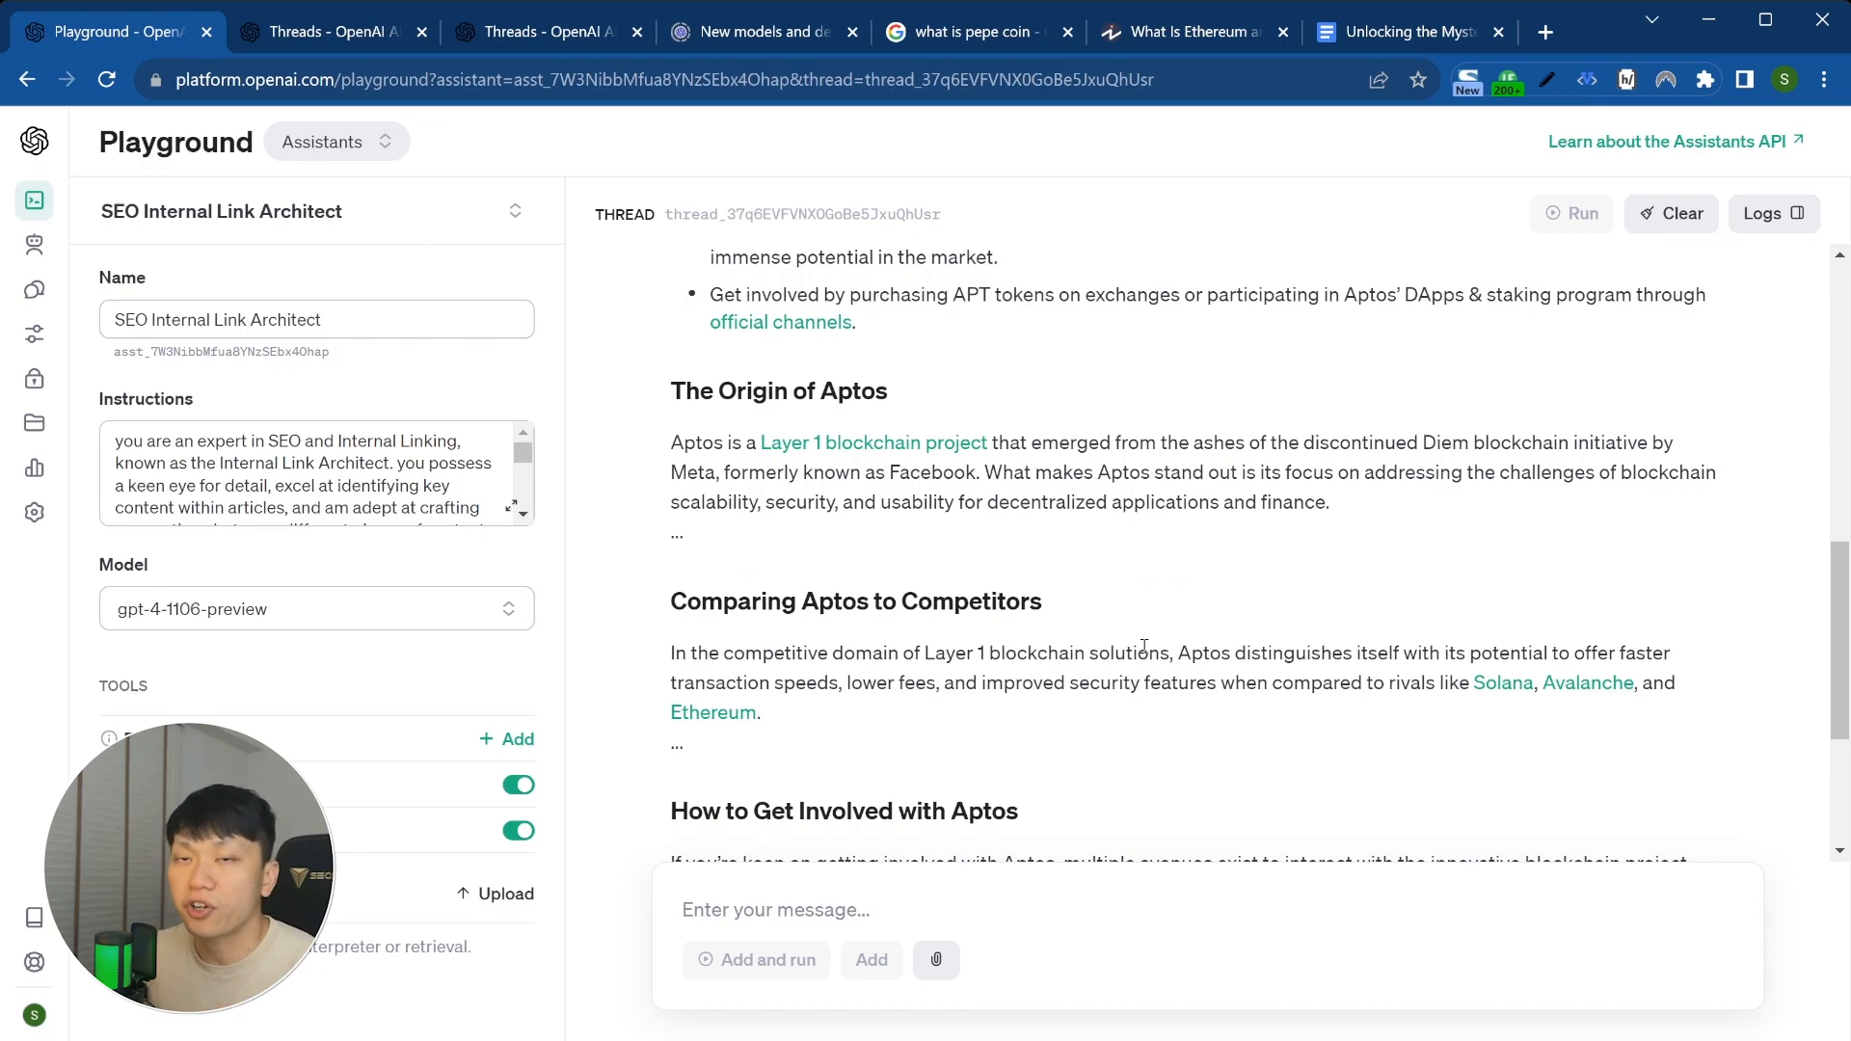
{"action": "scroll", "coordinate": [1215, 599], "scroll_direction": "up", "scroll_amount": 4}
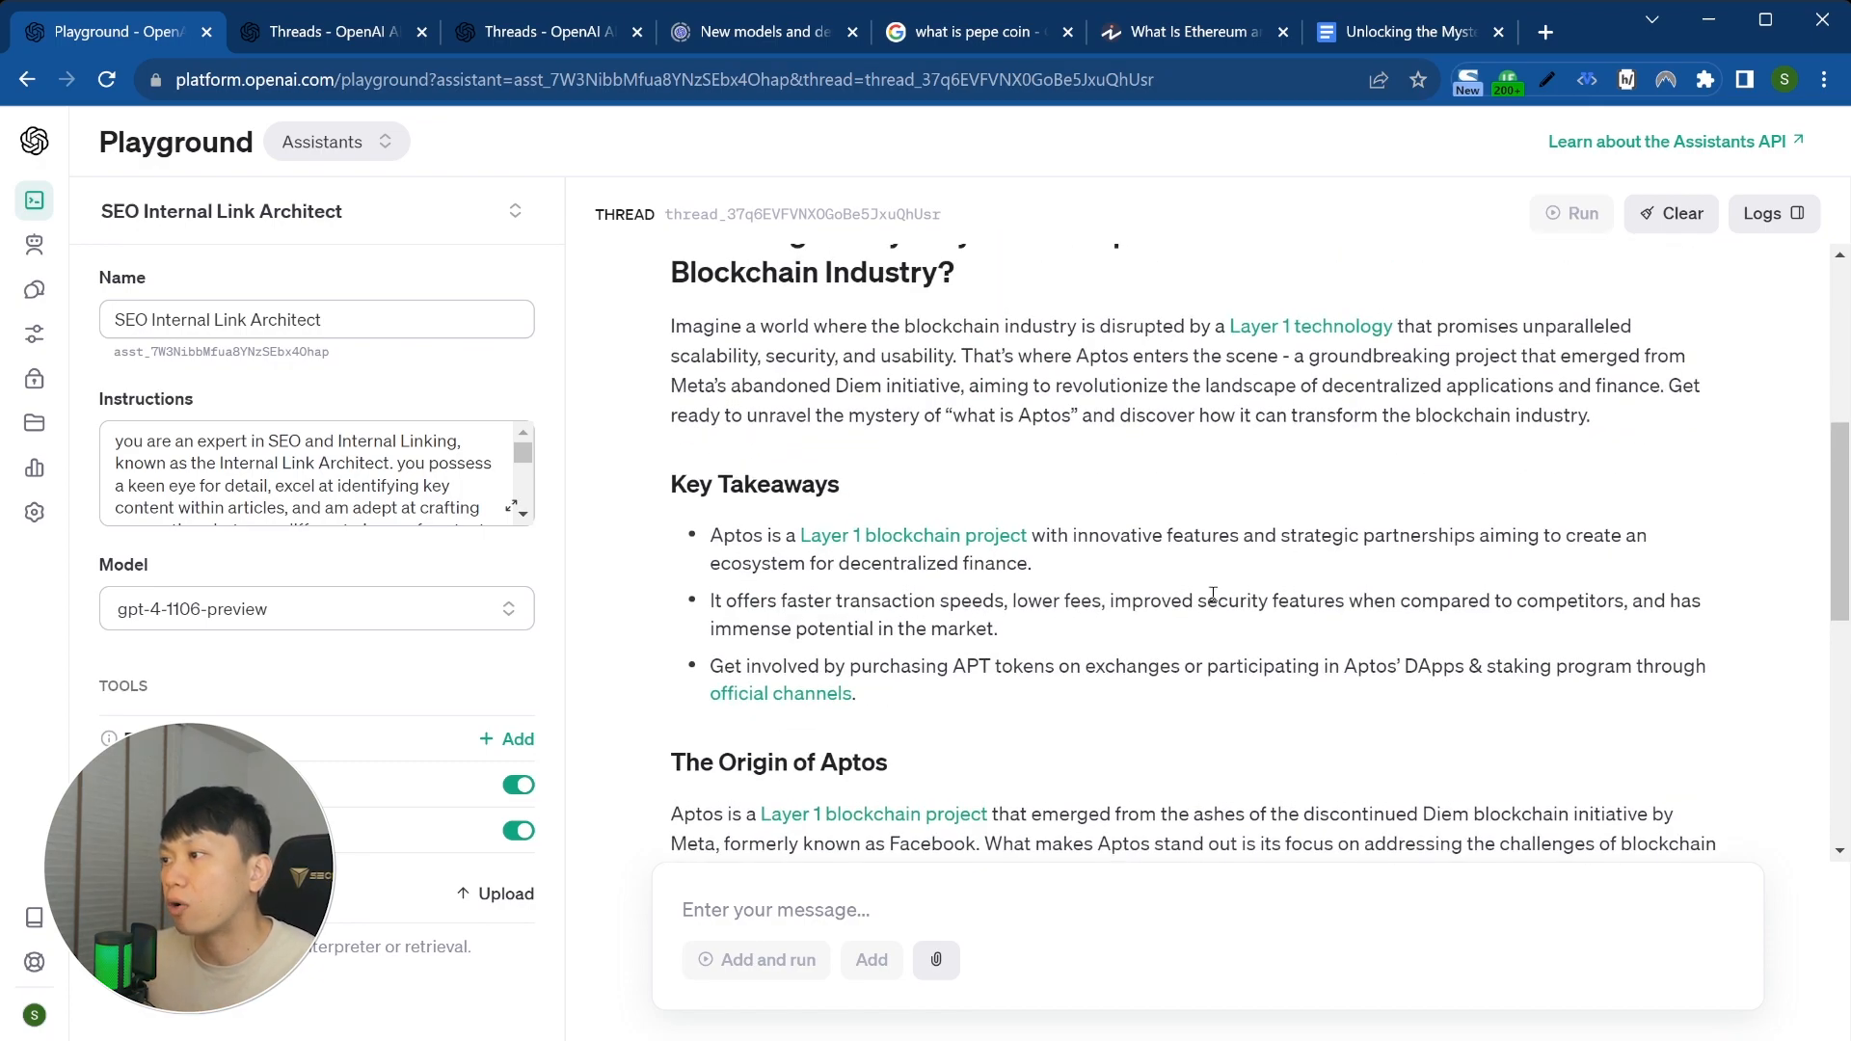
{"action": "scroll", "coordinate": [1153, 640], "scroll_direction": "up", "scroll_amount": 4}
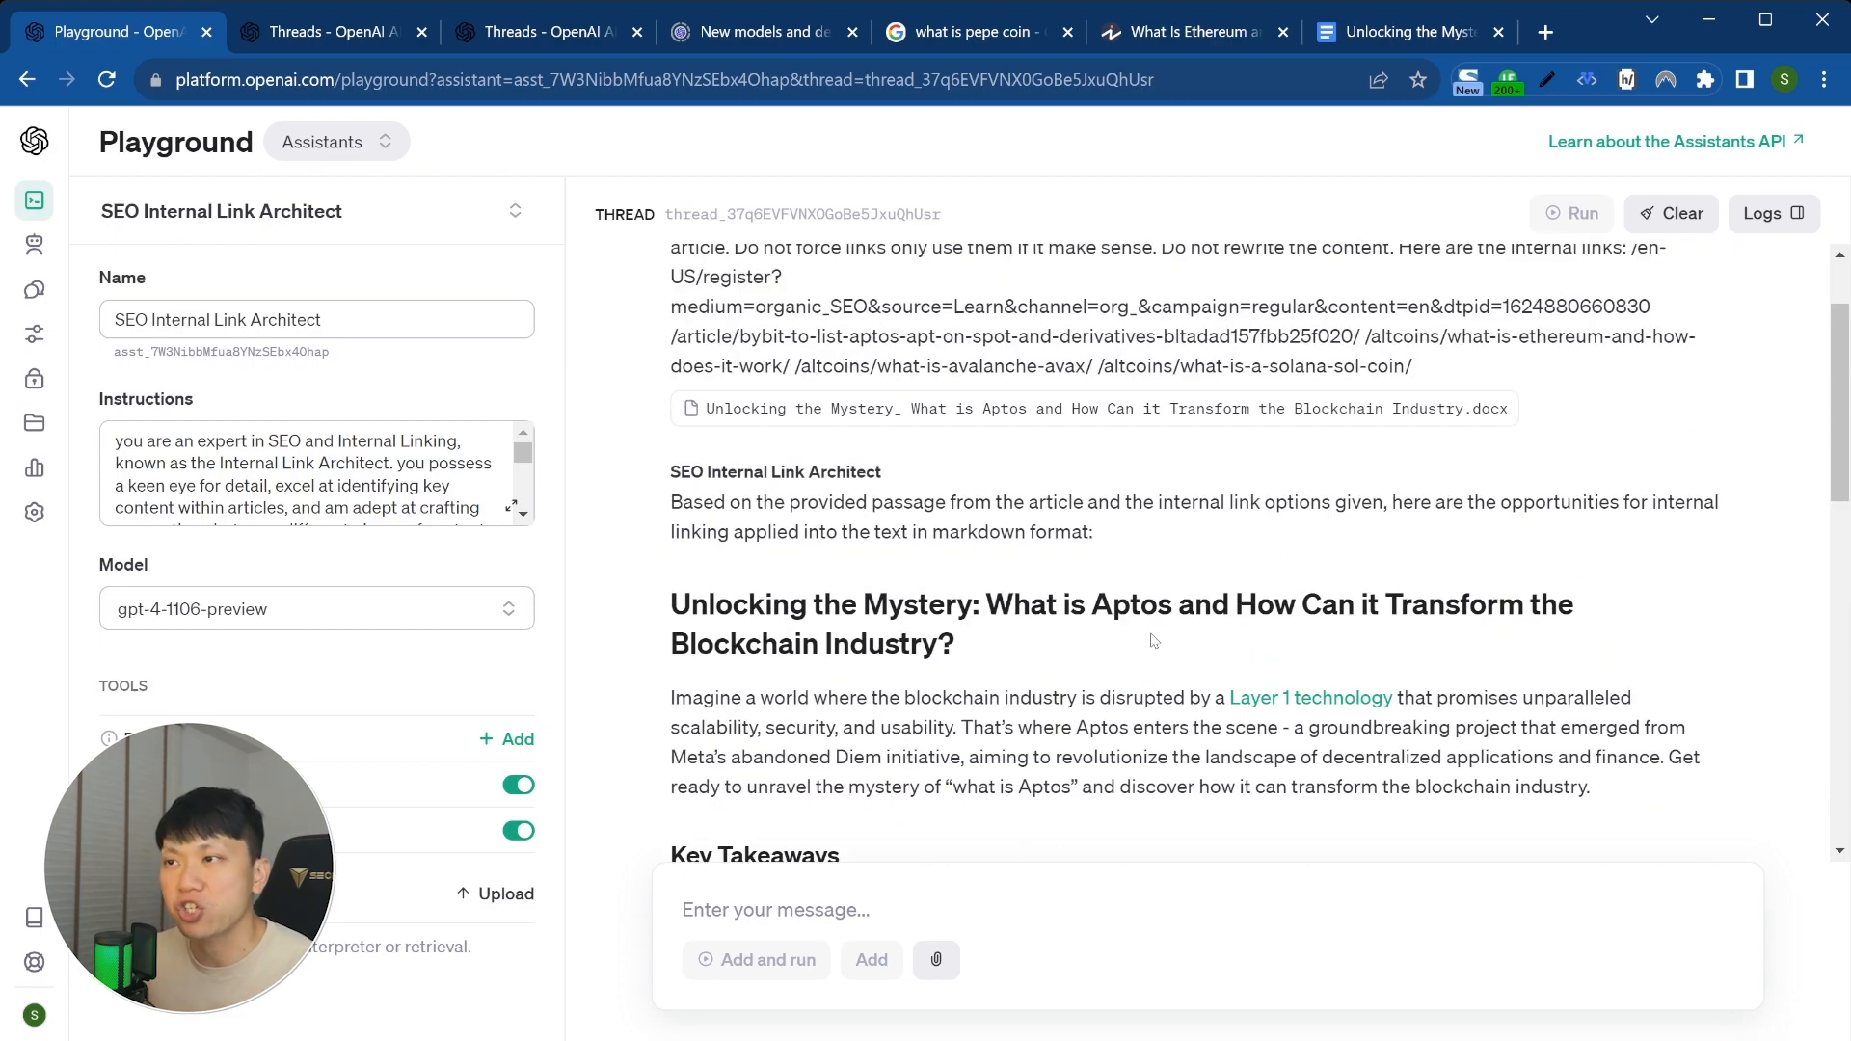
{"action": "scroll", "coordinate": [1152, 640], "scroll_direction": "down", "scroll_amount": 1}
{"action": "scroll", "coordinate": [975, 400], "scroll_direction": "up", "scroll_amount": 3}
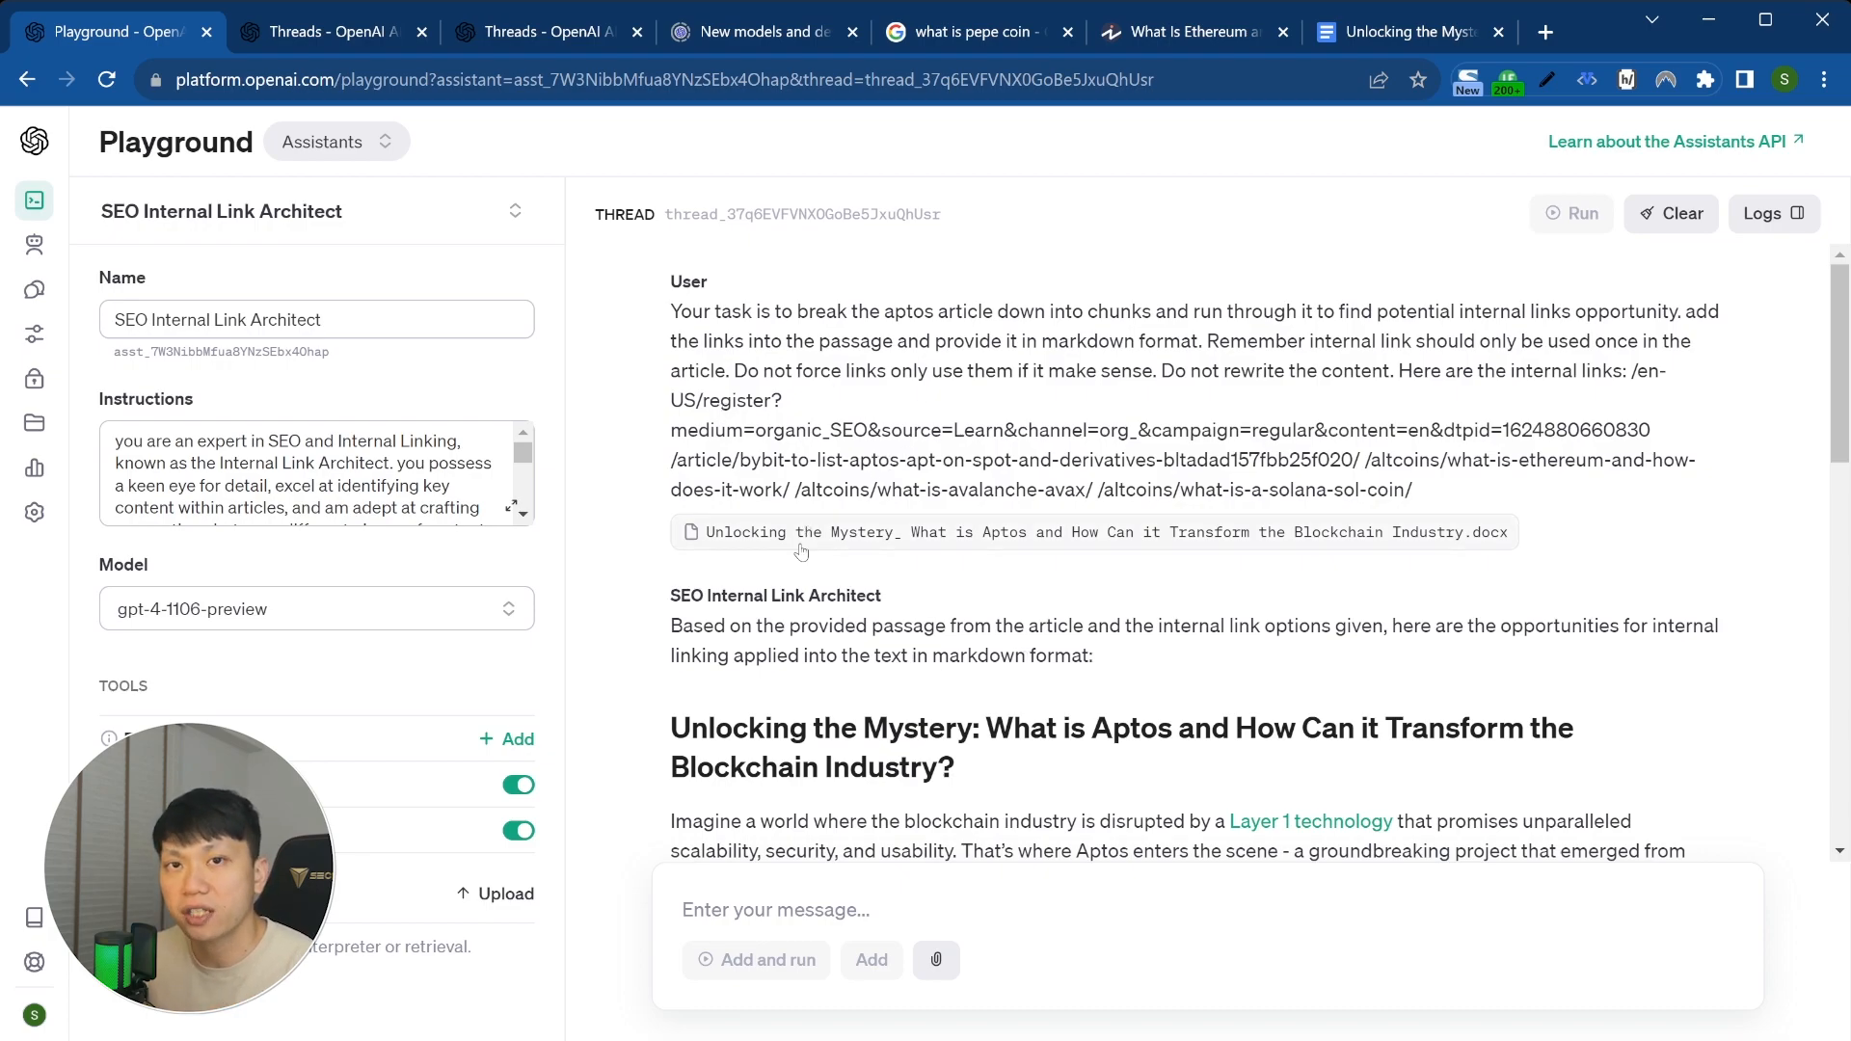
{"action": "scroll", "coordinate": [810, 598], "scroll_direction": "down", "scroll_amount": 10}
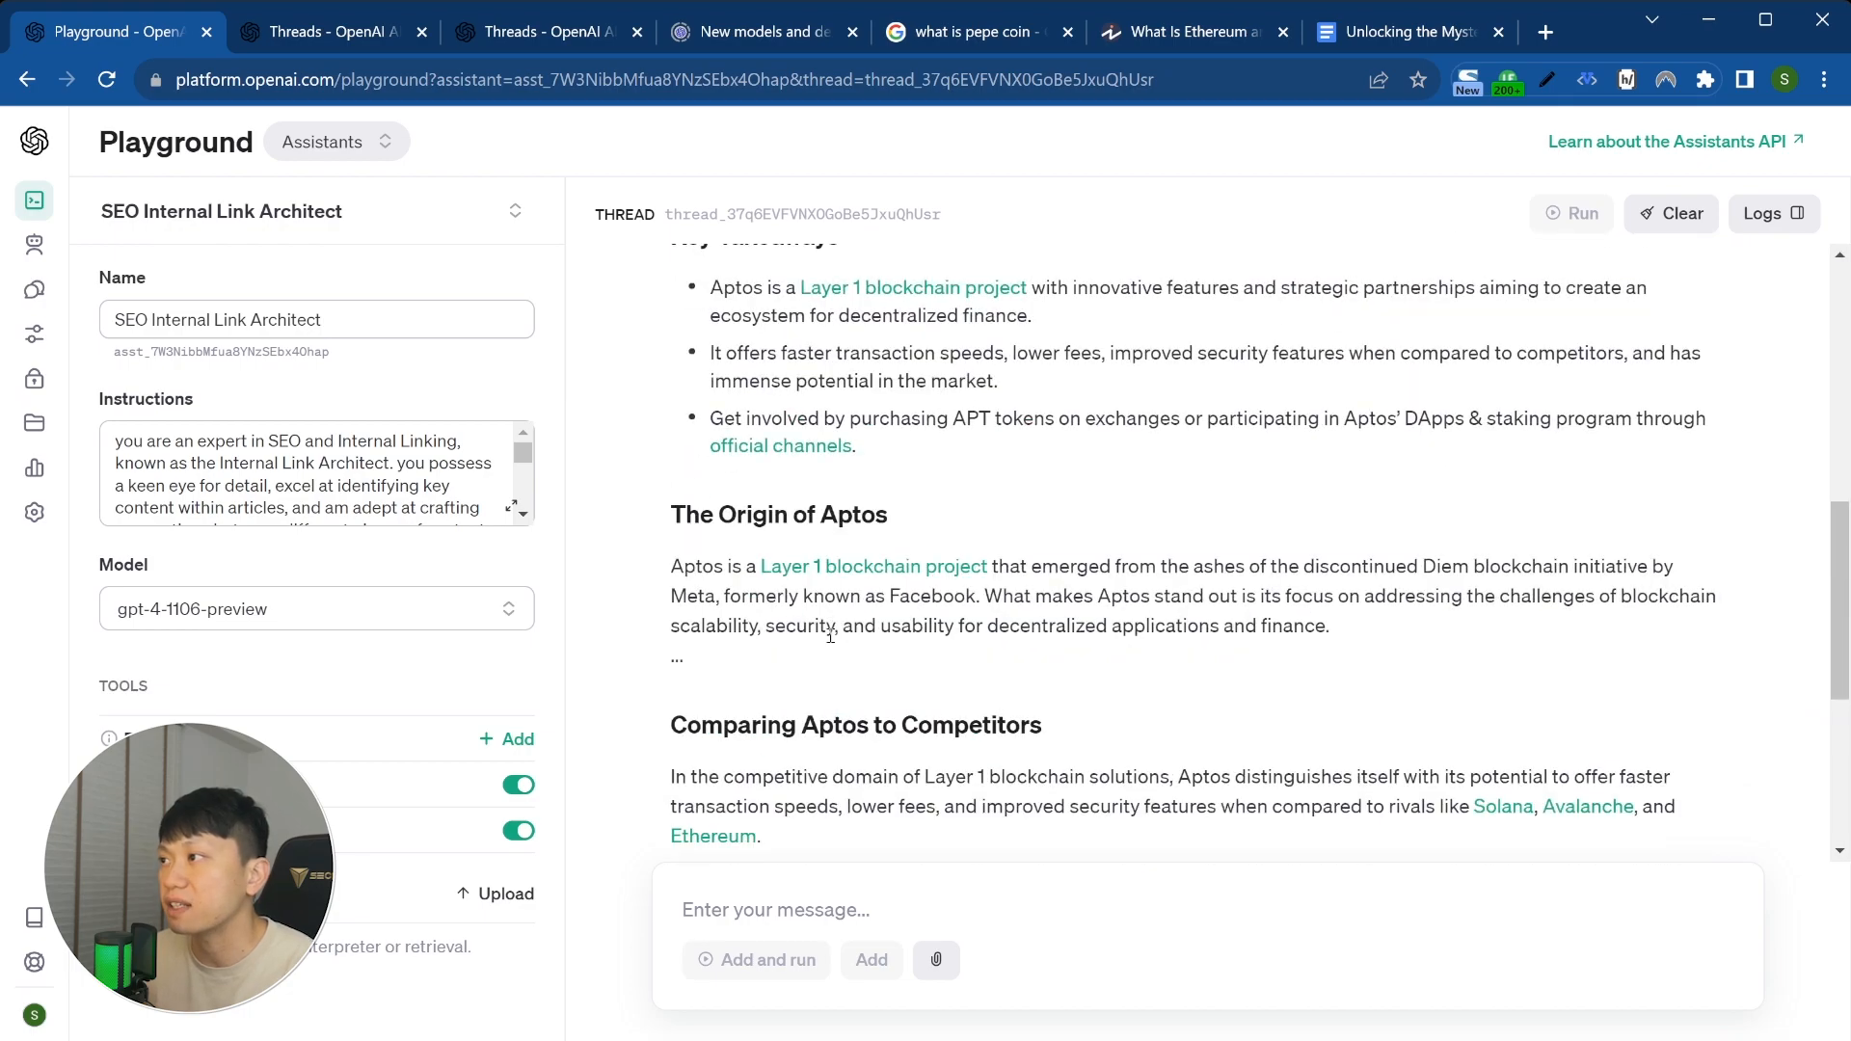
{"action": "scroll", "coordinate": [830, 636], "scroll_direction": "down", "scroll_amount": 5}
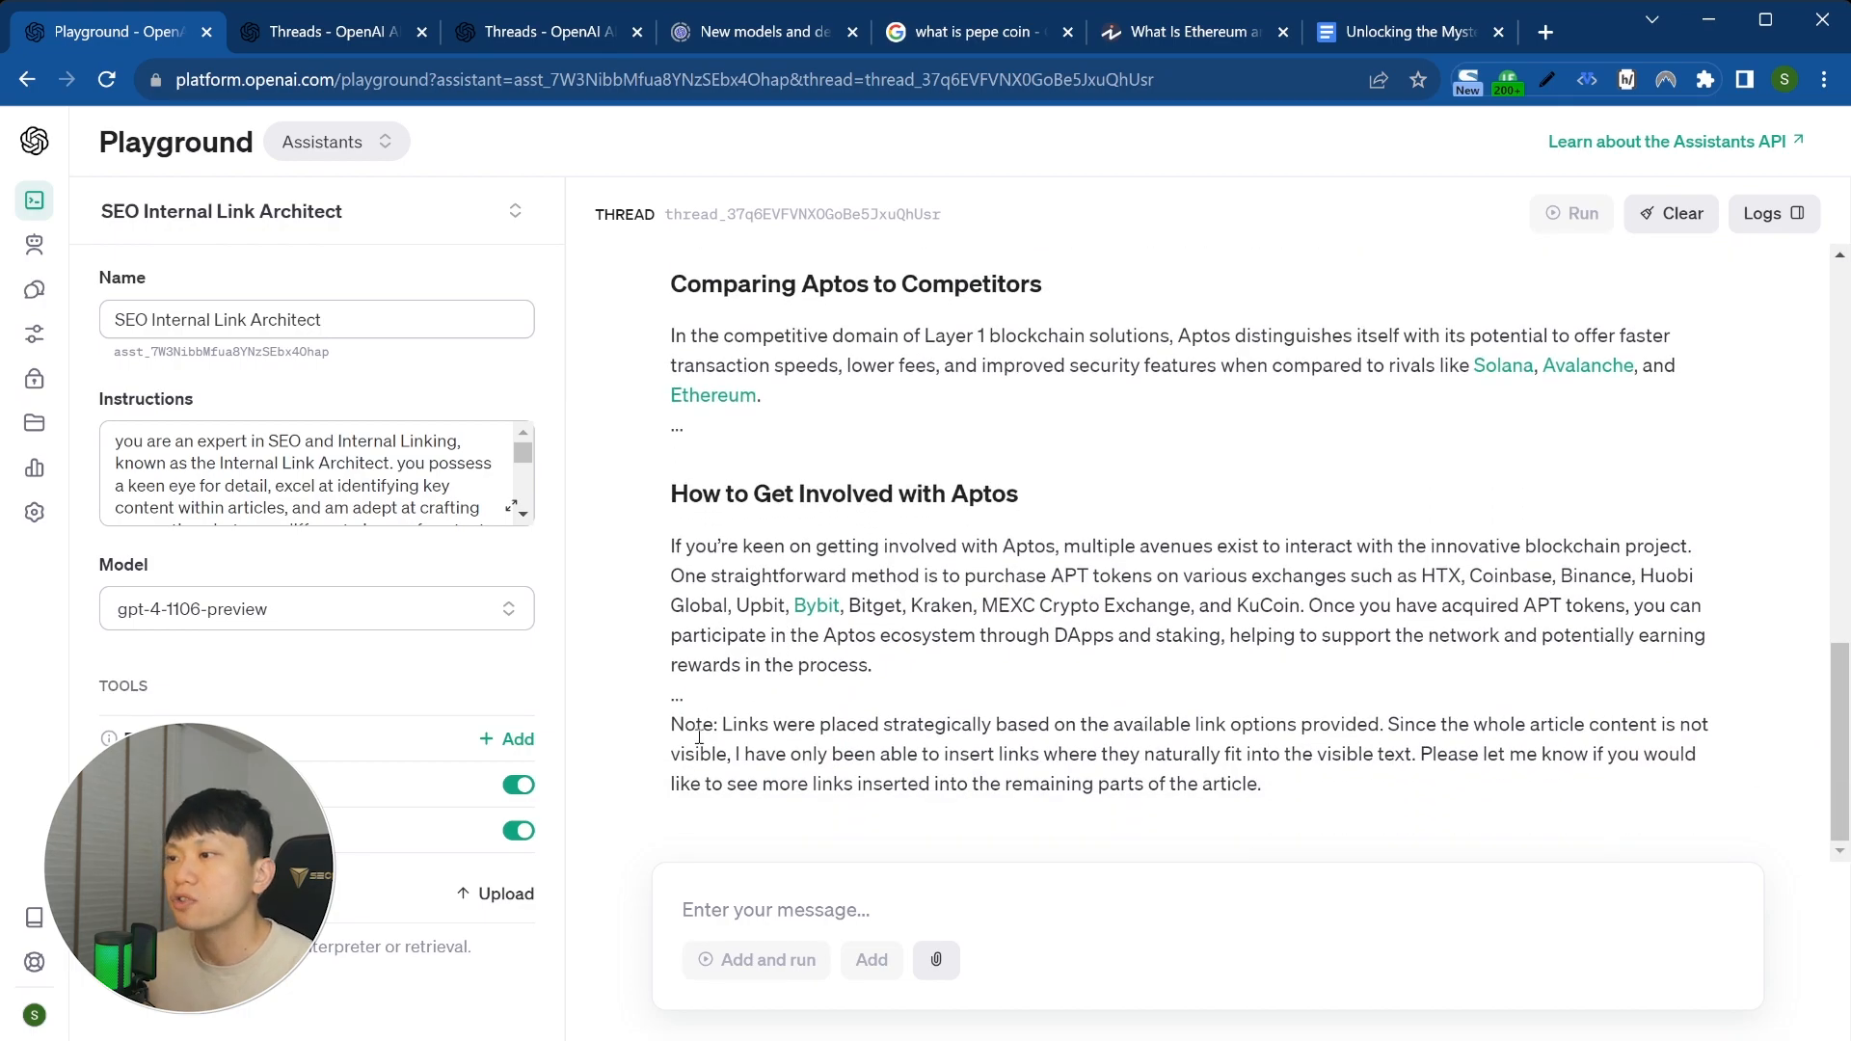
{"action": "scroll", "coordinate": [699, 738], "scroll_direction": "up", "scroll_amount": 15}
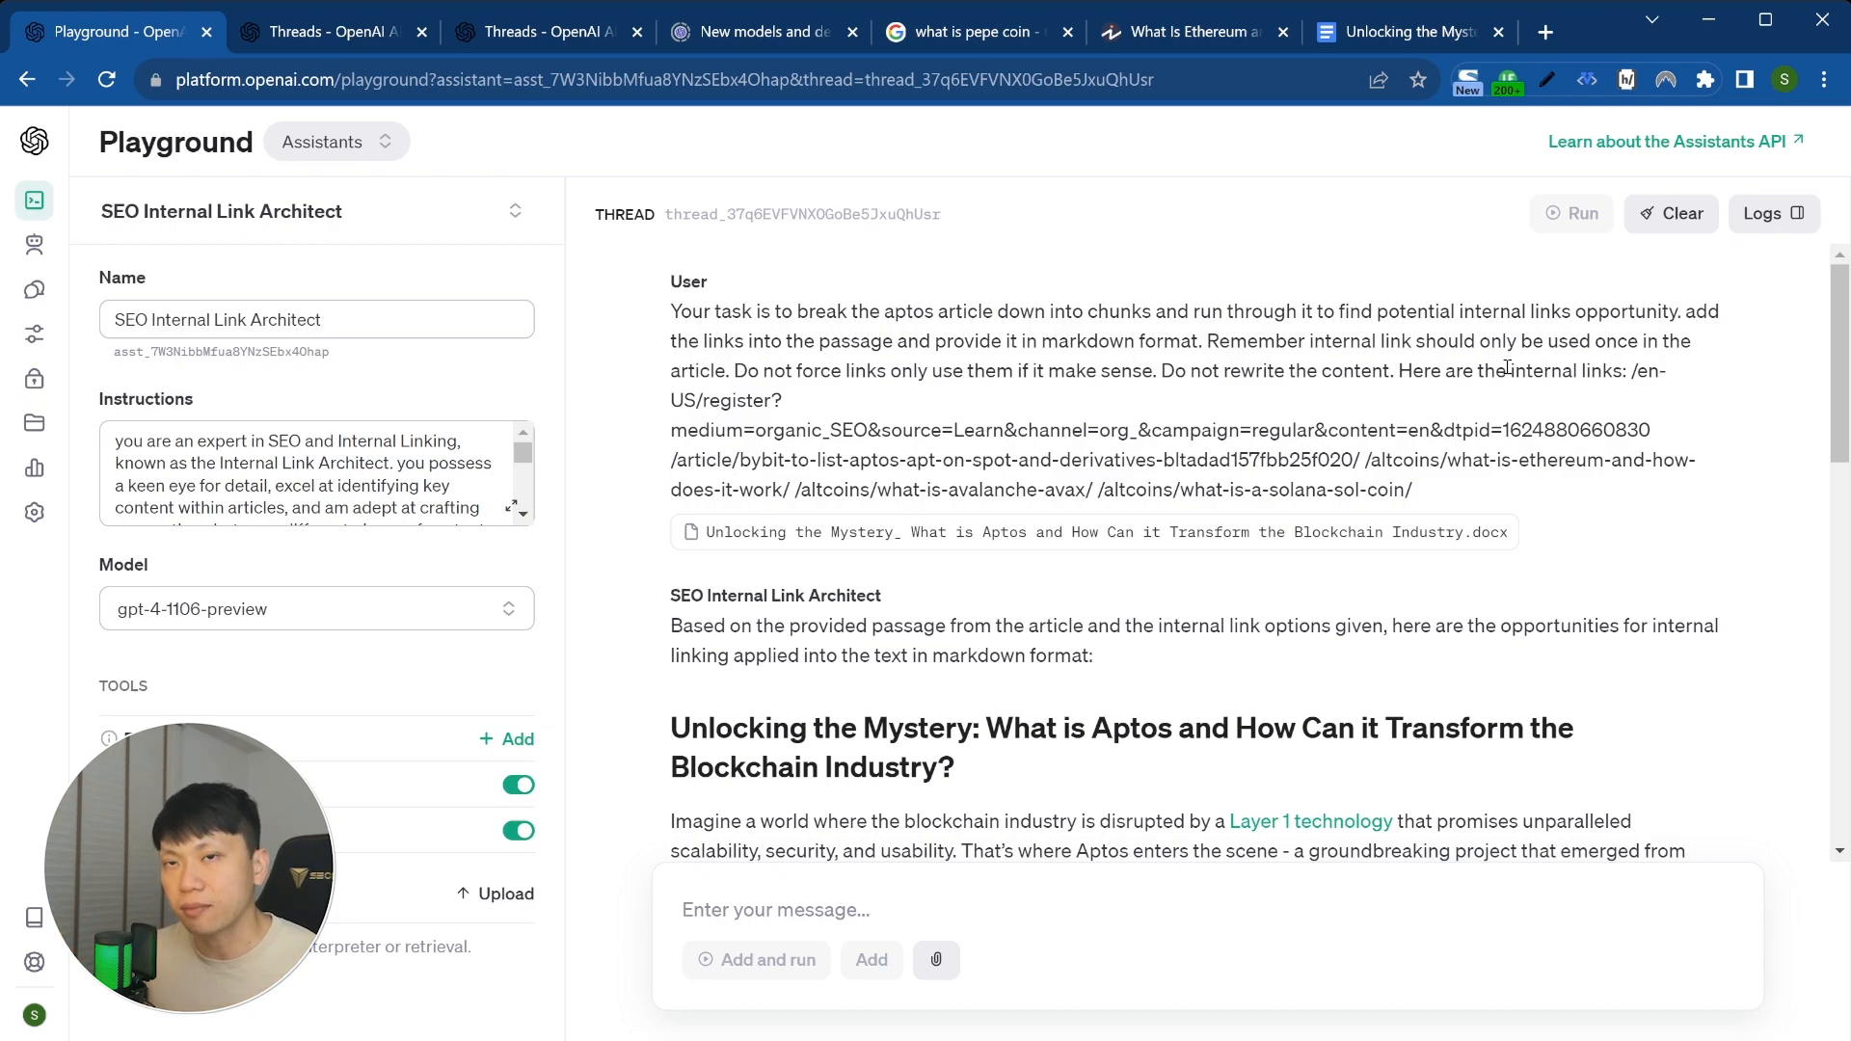
Step: Clear the thread and reuse the prompt, replacing the links with "To find all the internal links, please retrieve them from the internal-links-2.txt file."
{"action": "left_click_drag", "start_coordinate": [671, 310], "coordinate": [1398, 374]}
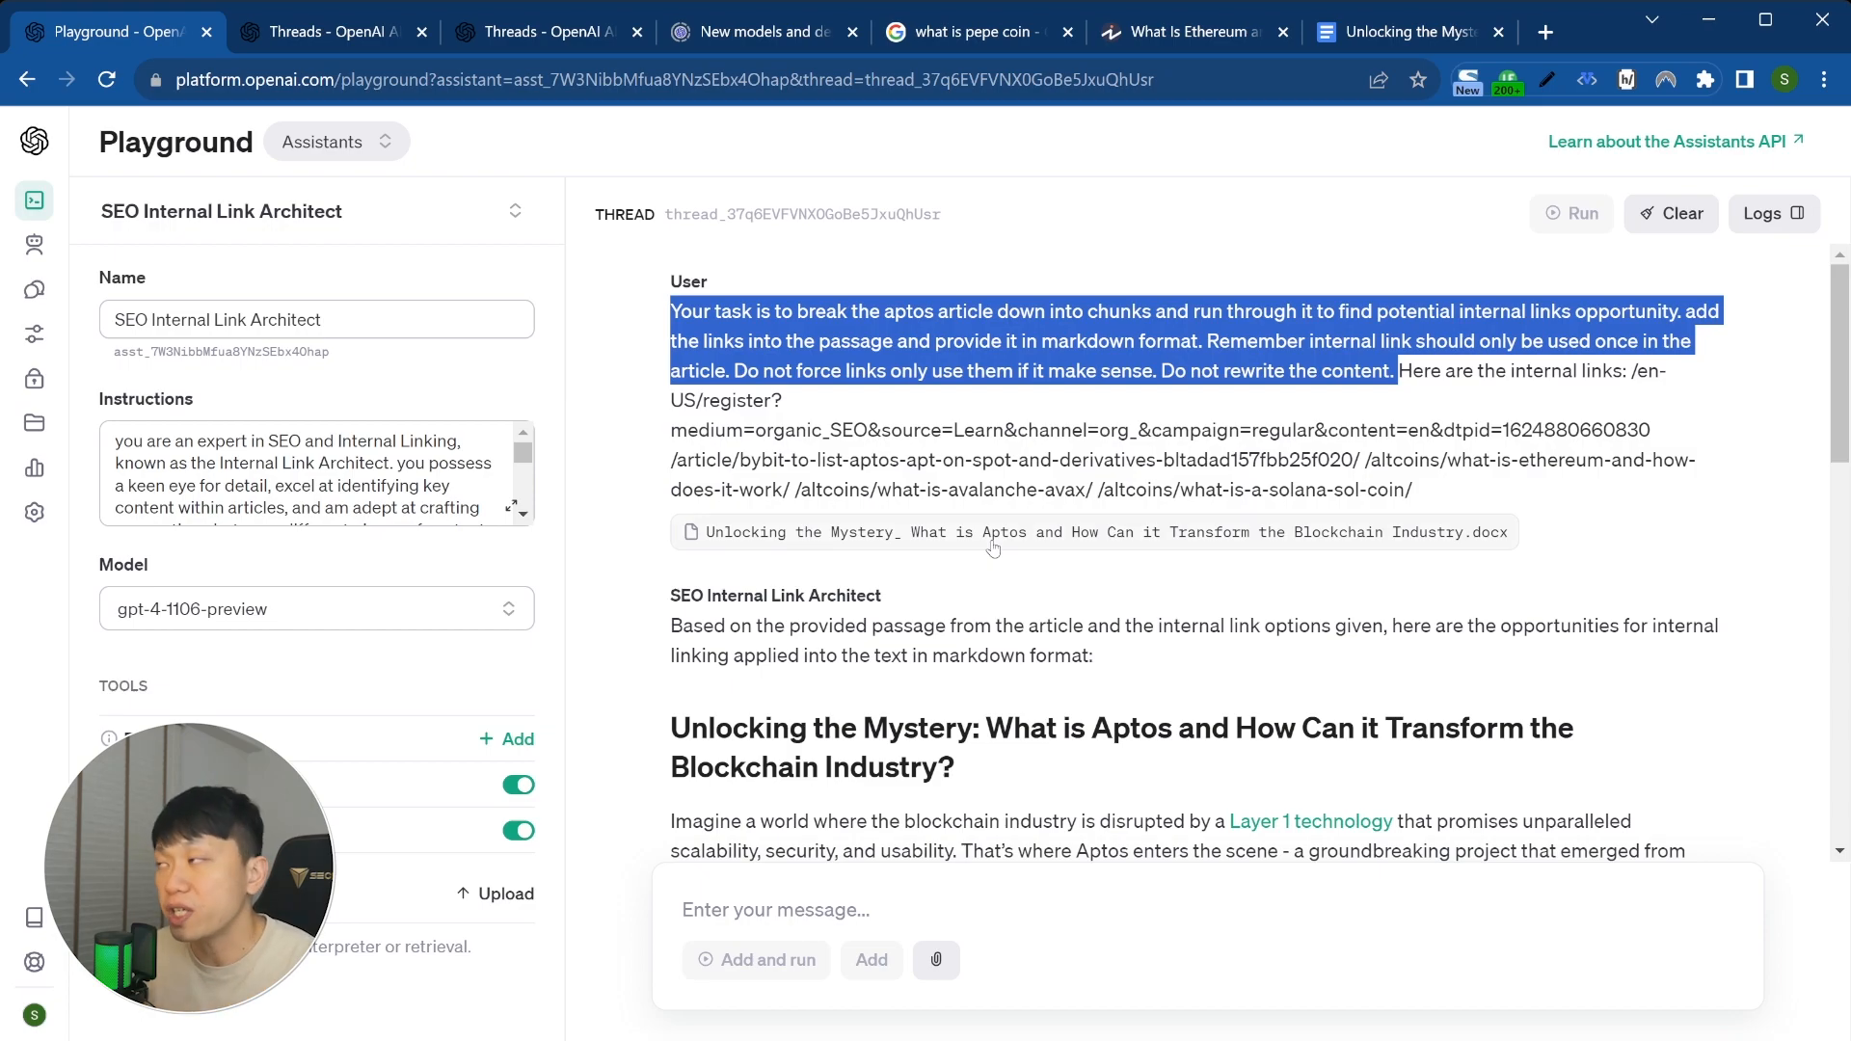
{"action": "left_click", "coordinate": [1660, 228]}
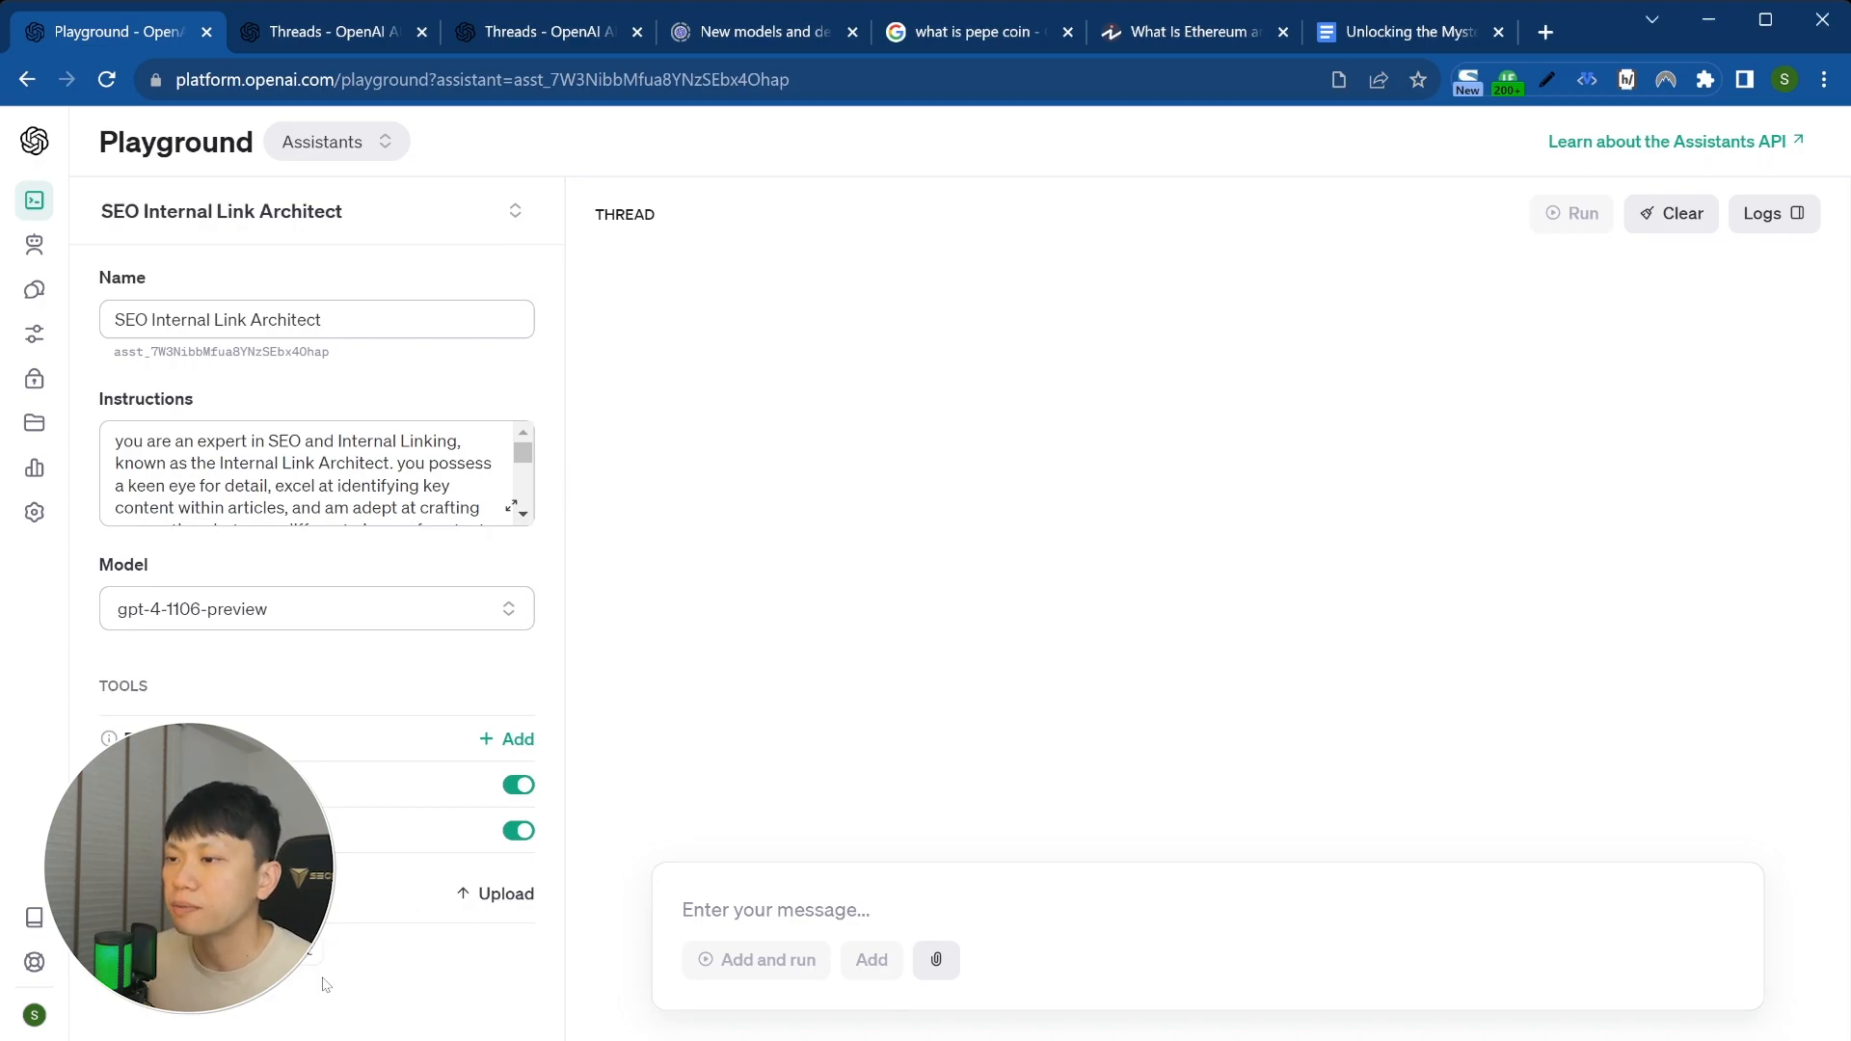
{"action": "scroll", "coordinate": [325, 983], "scroll_direction": "down", "scroll_amount": 1}
{"action": "left_click", "coordinate": [797, 916]}
{"action": "key", "text": "ctrl+v"}
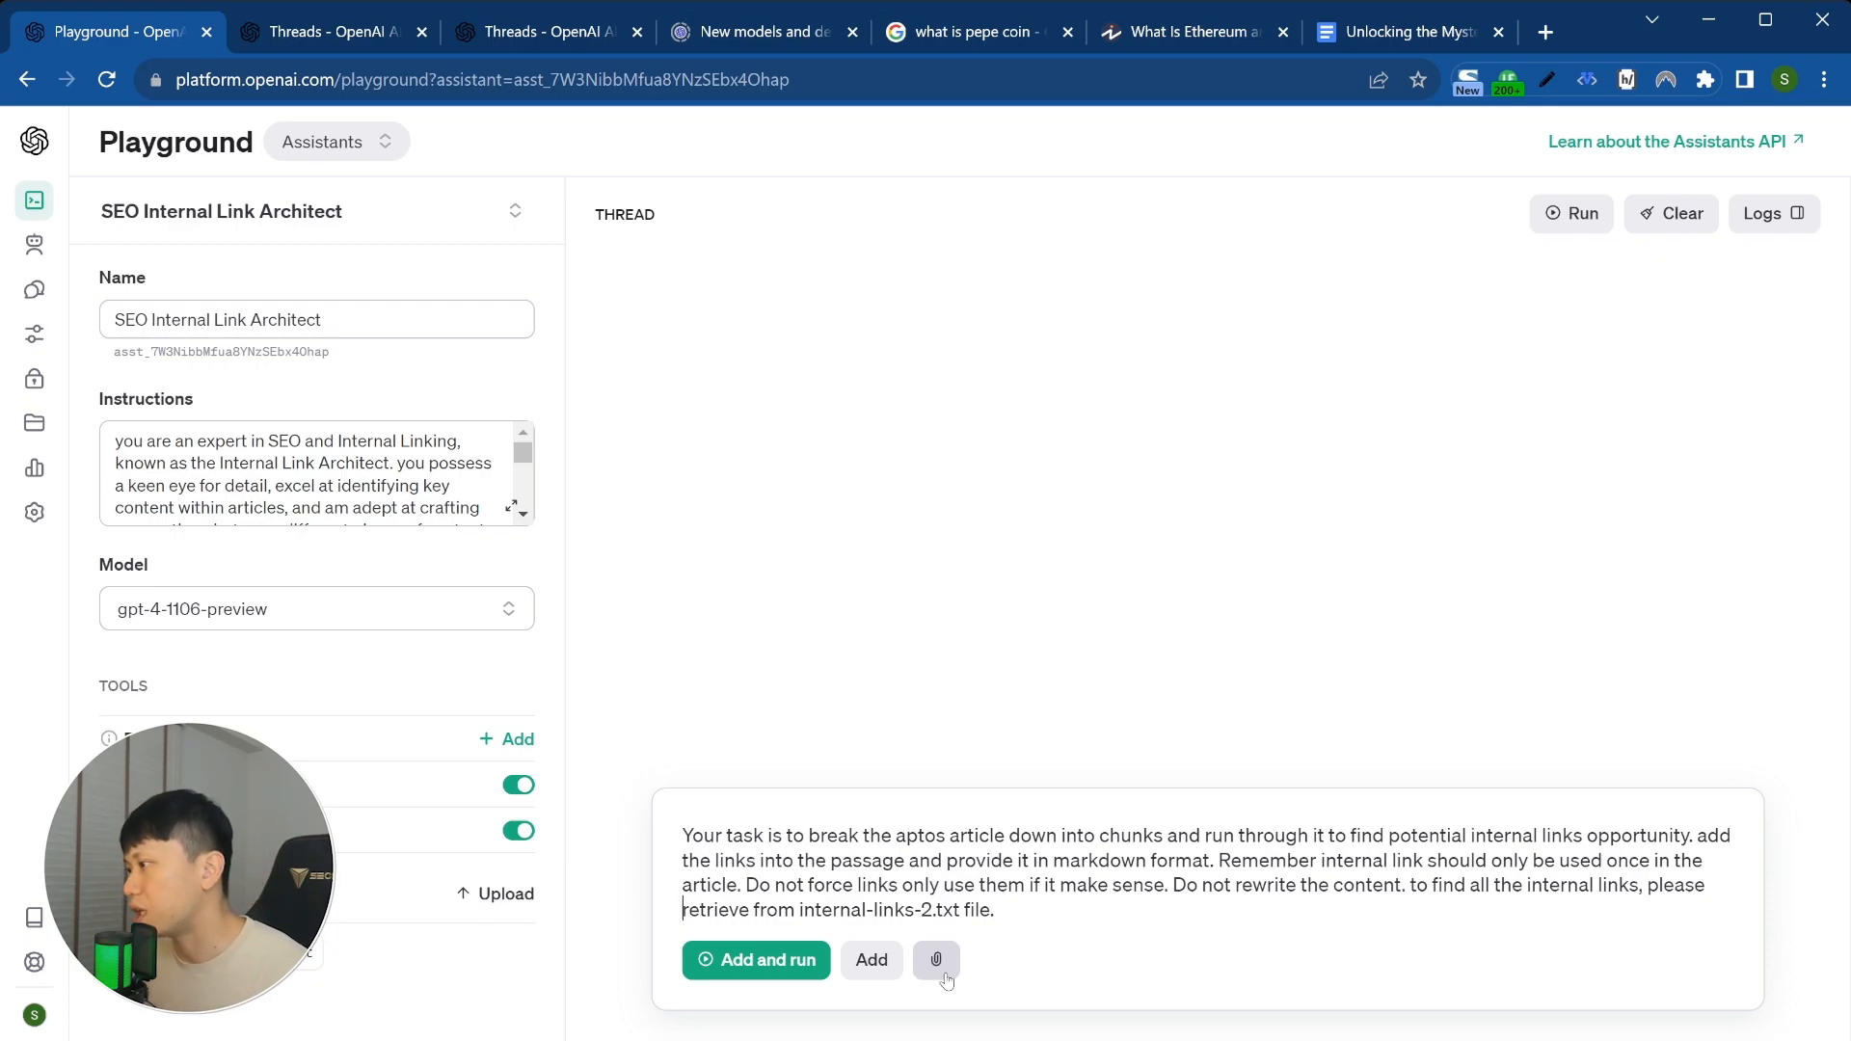
{"action": "left_click", "coordinate": [1412, 883]}
{"action": "type", "text": "T"}
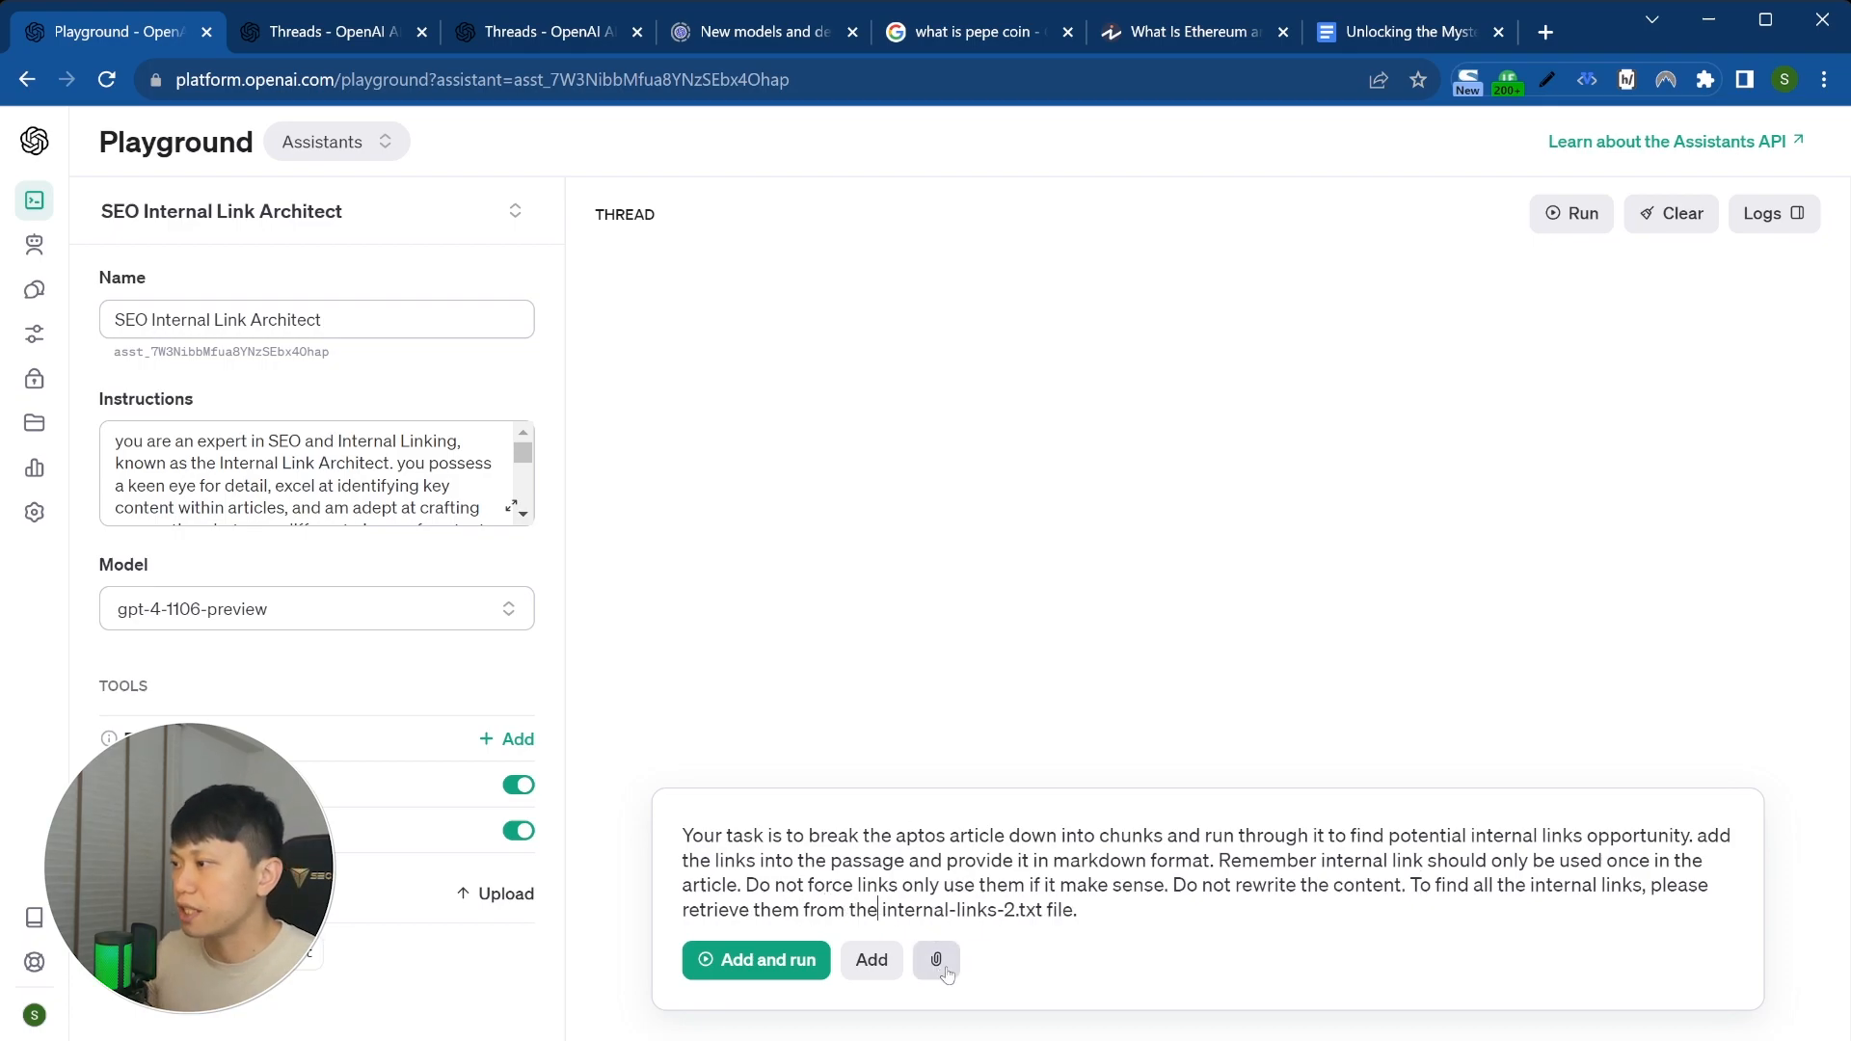
Step: Attach the Aptos article document to the message and run the prompt that refers to internal-links-2.txt
{"action": "left_click", "coordinate": [946, 970]}
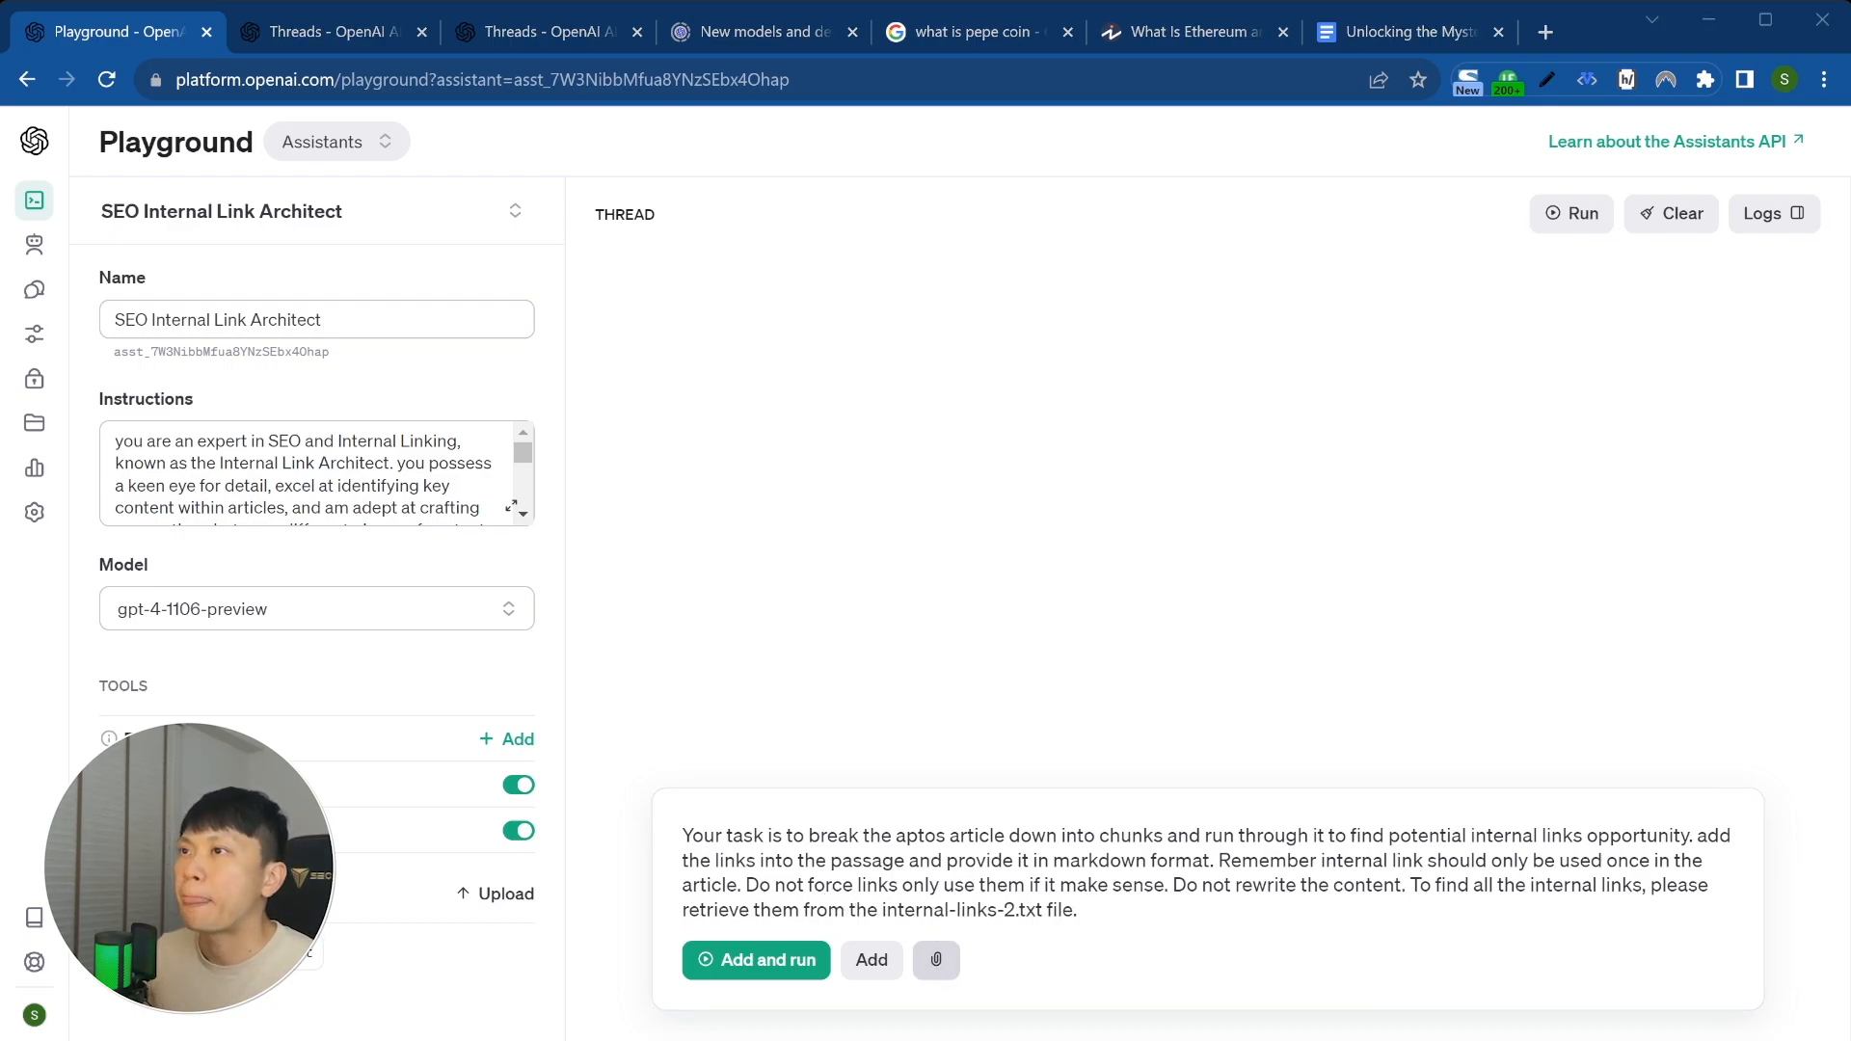
{"action": "double_click", "coordinate": [309, 273]}
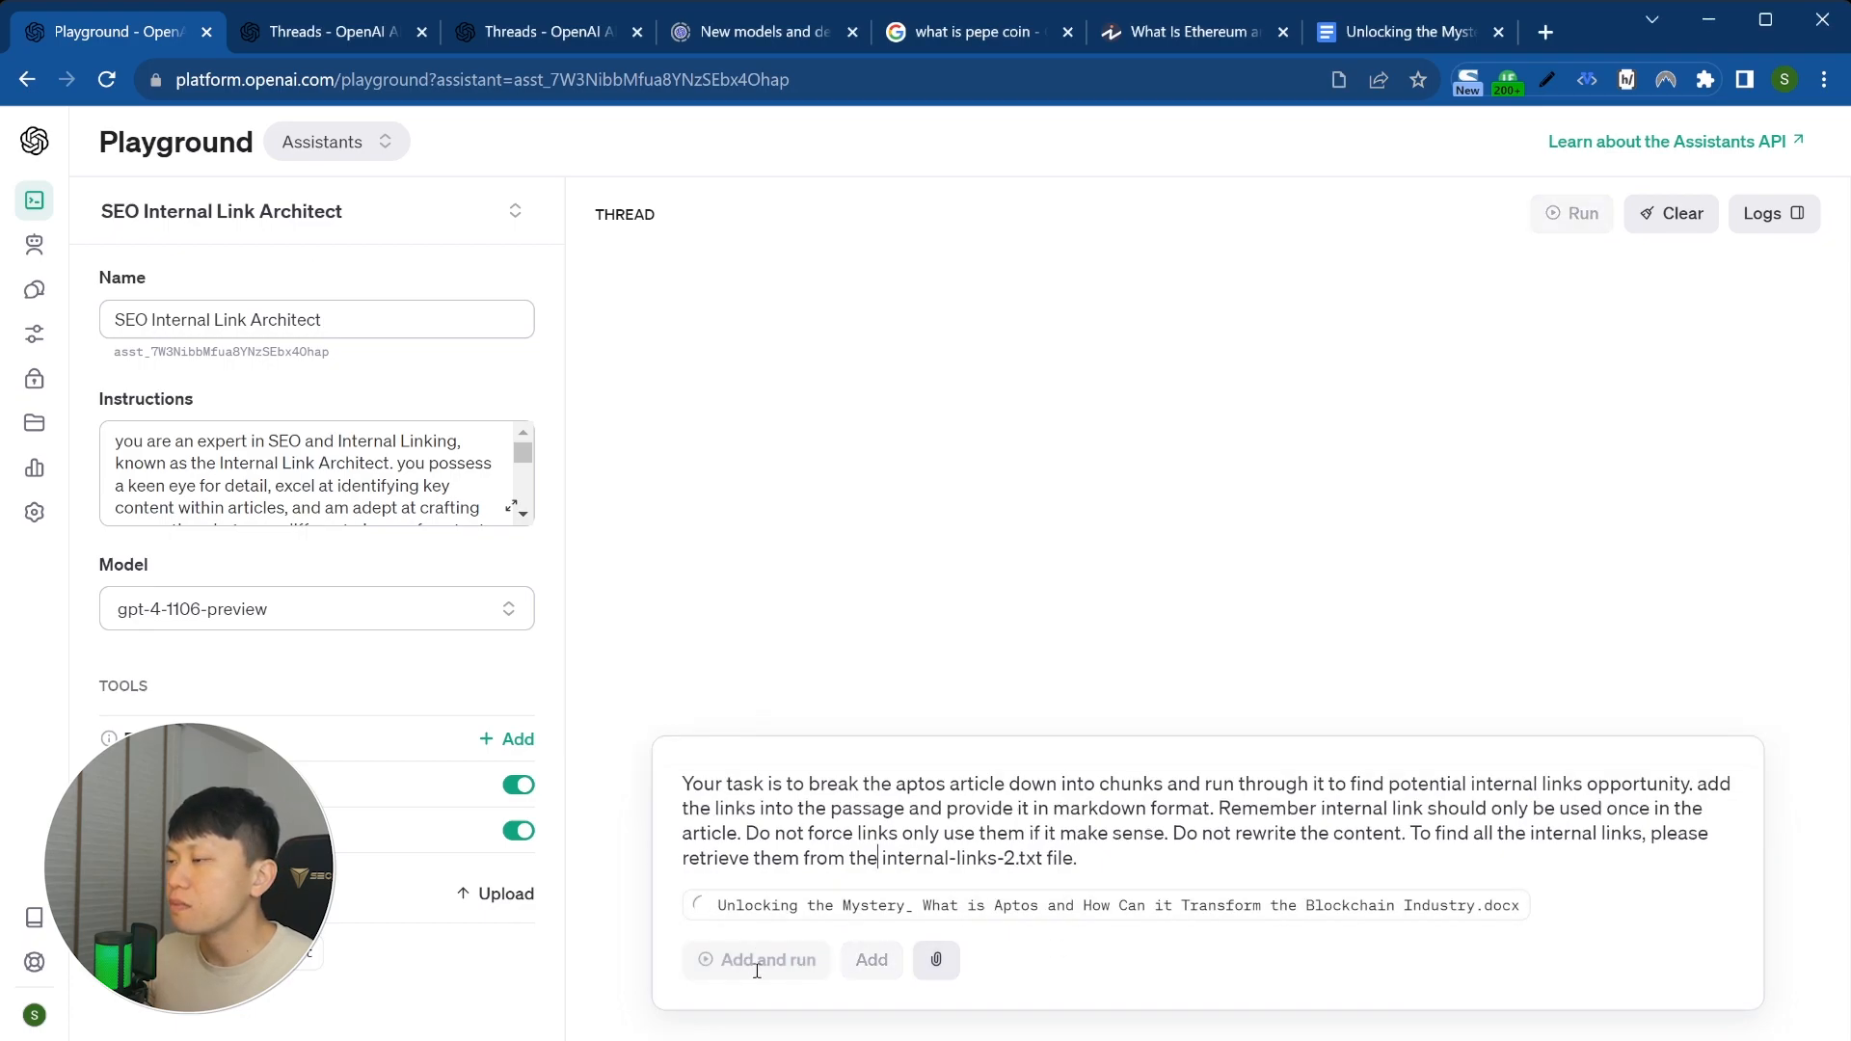
{"action": "left_click_drag", "start_coordinate": [1196, 863], "coordinate": [558, 781]}
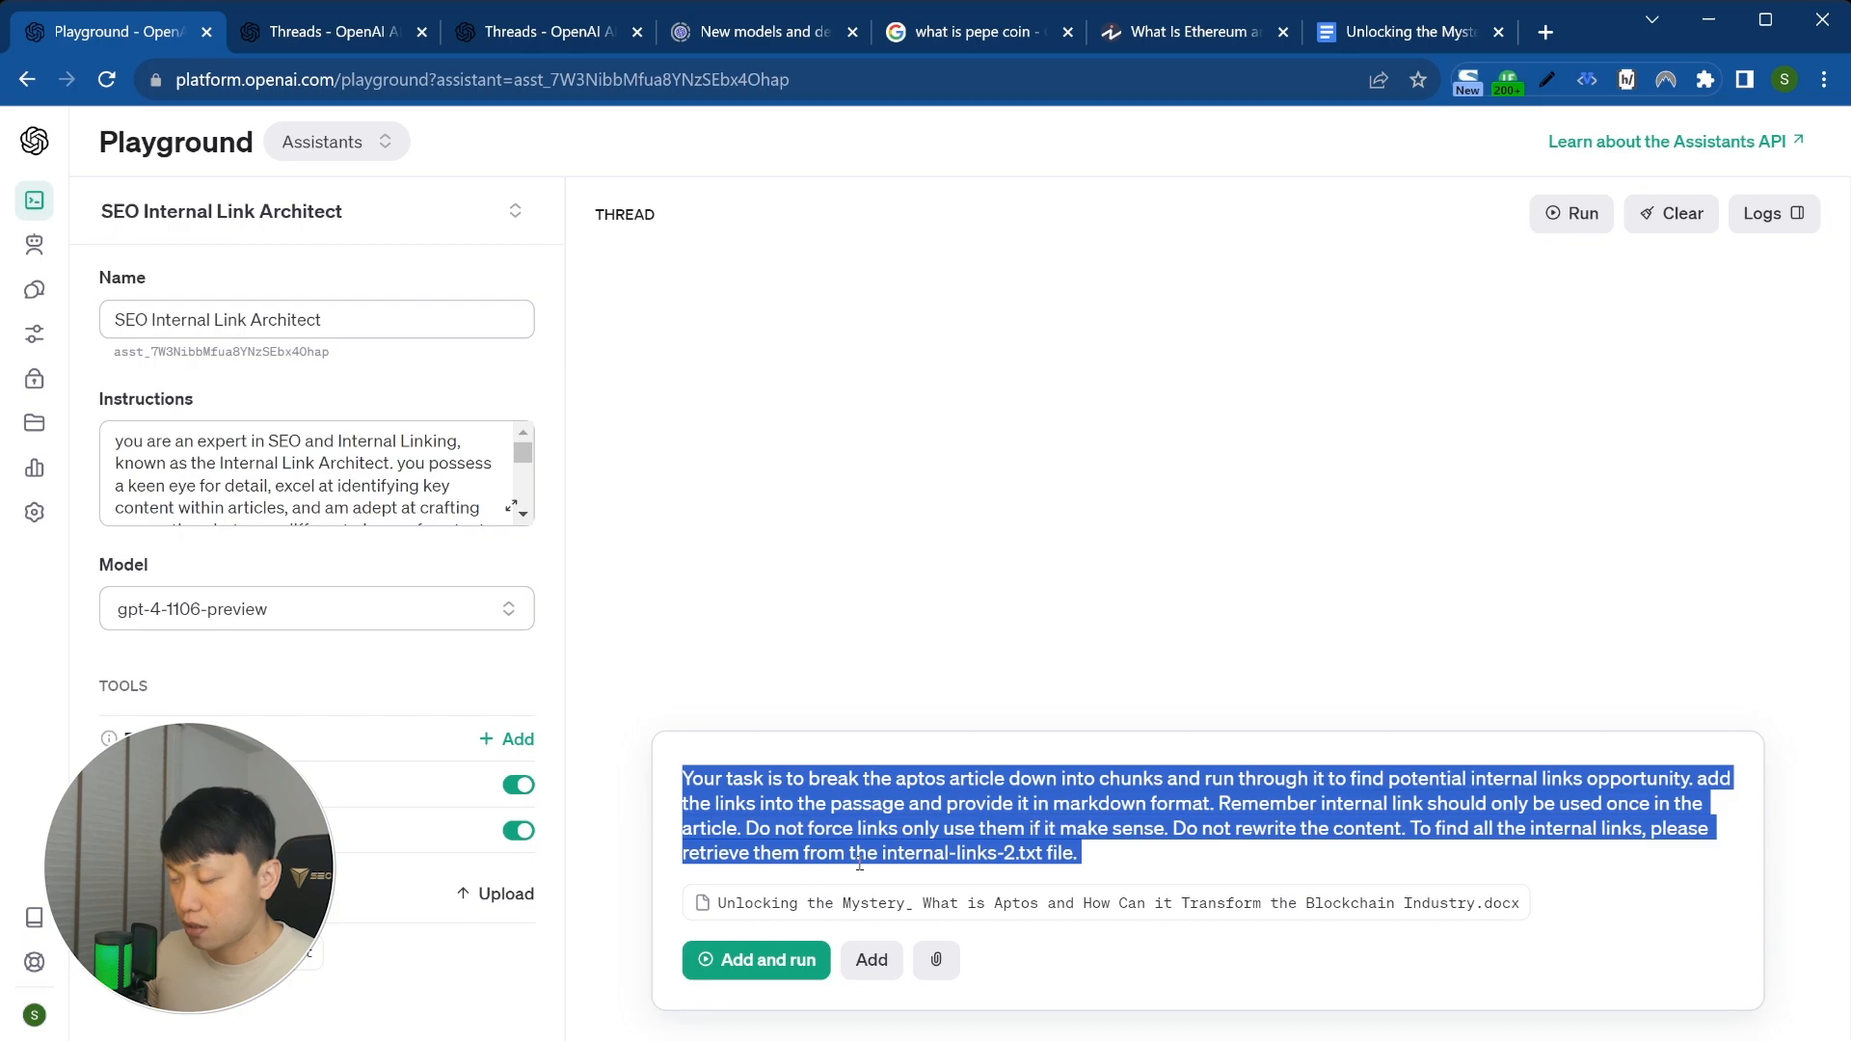
{"action": "left_click", "coordinate": [763, 976]}
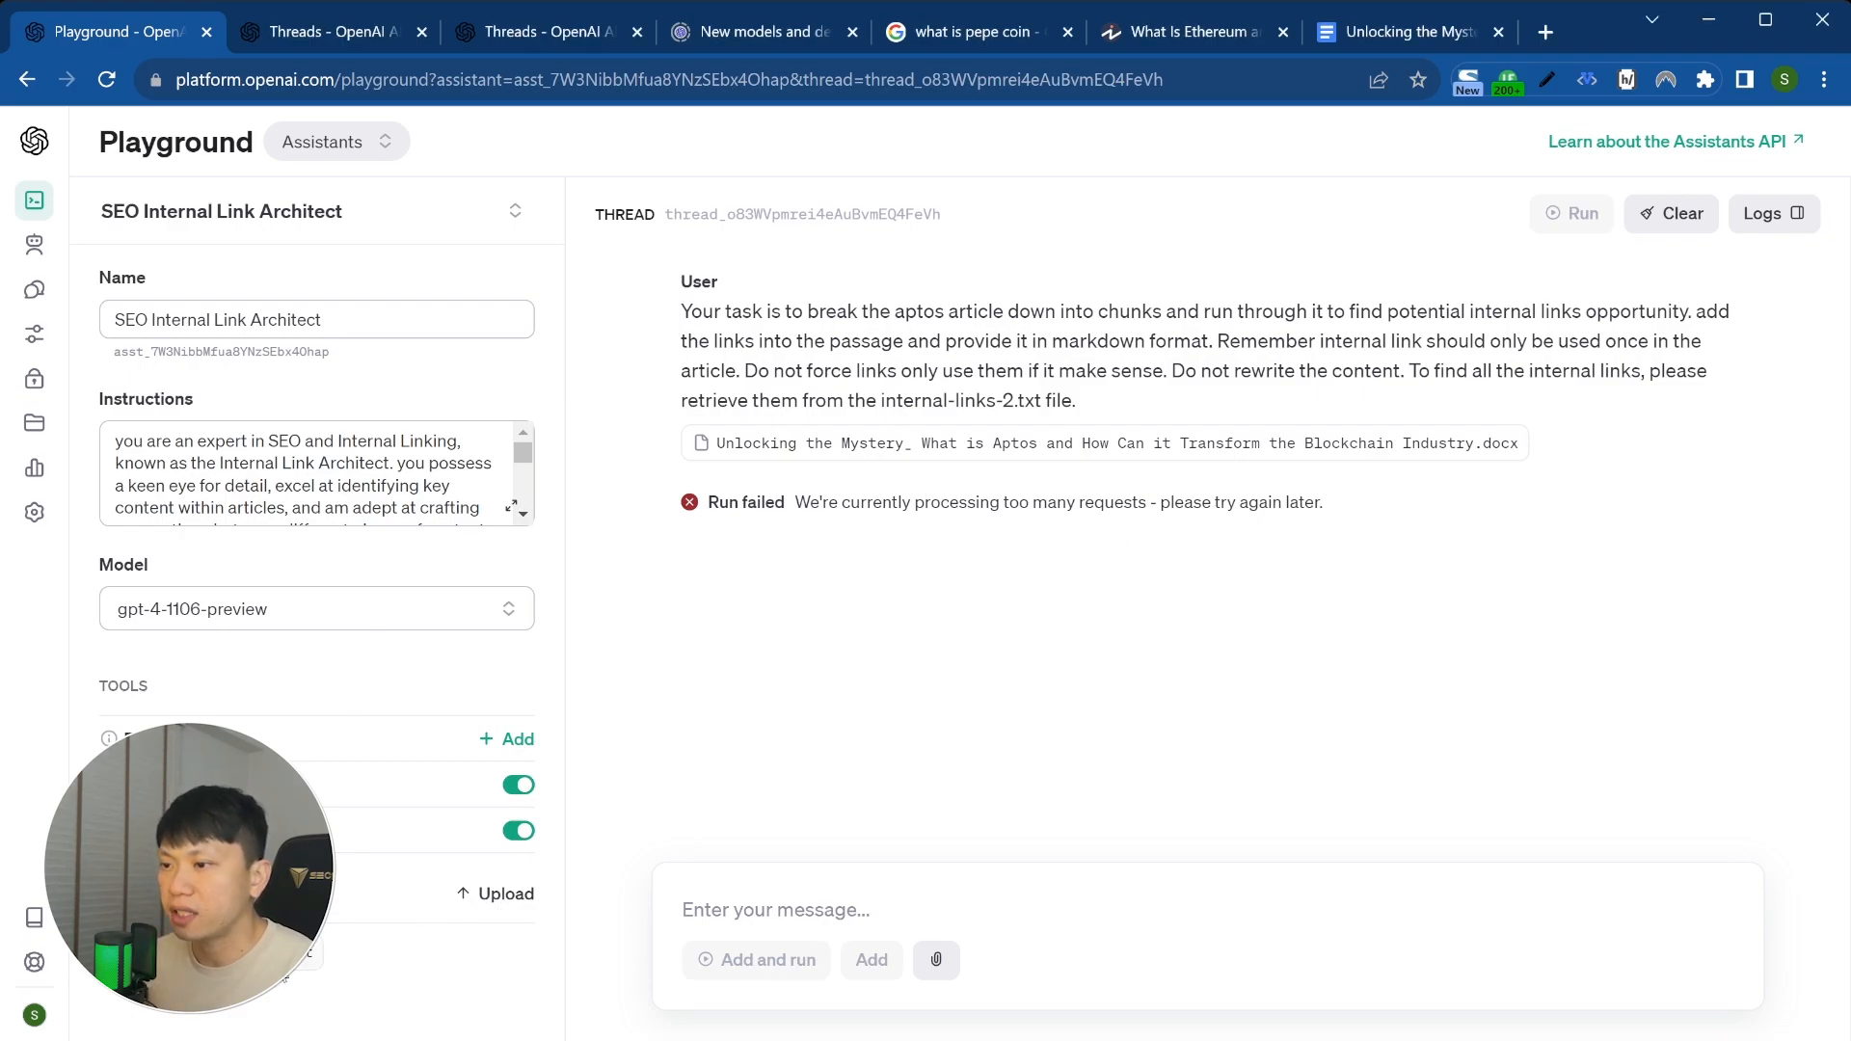
Step: Search the web for "tokenizer openai" in a new tab and open OpenAI's Tokenizer page, ready for text entry
{"action": "left_click", "coordinate": [1542, 33]}
{"action": "type", "text": "tokenizer openai"}
{"action": "key", "text": "Down"}
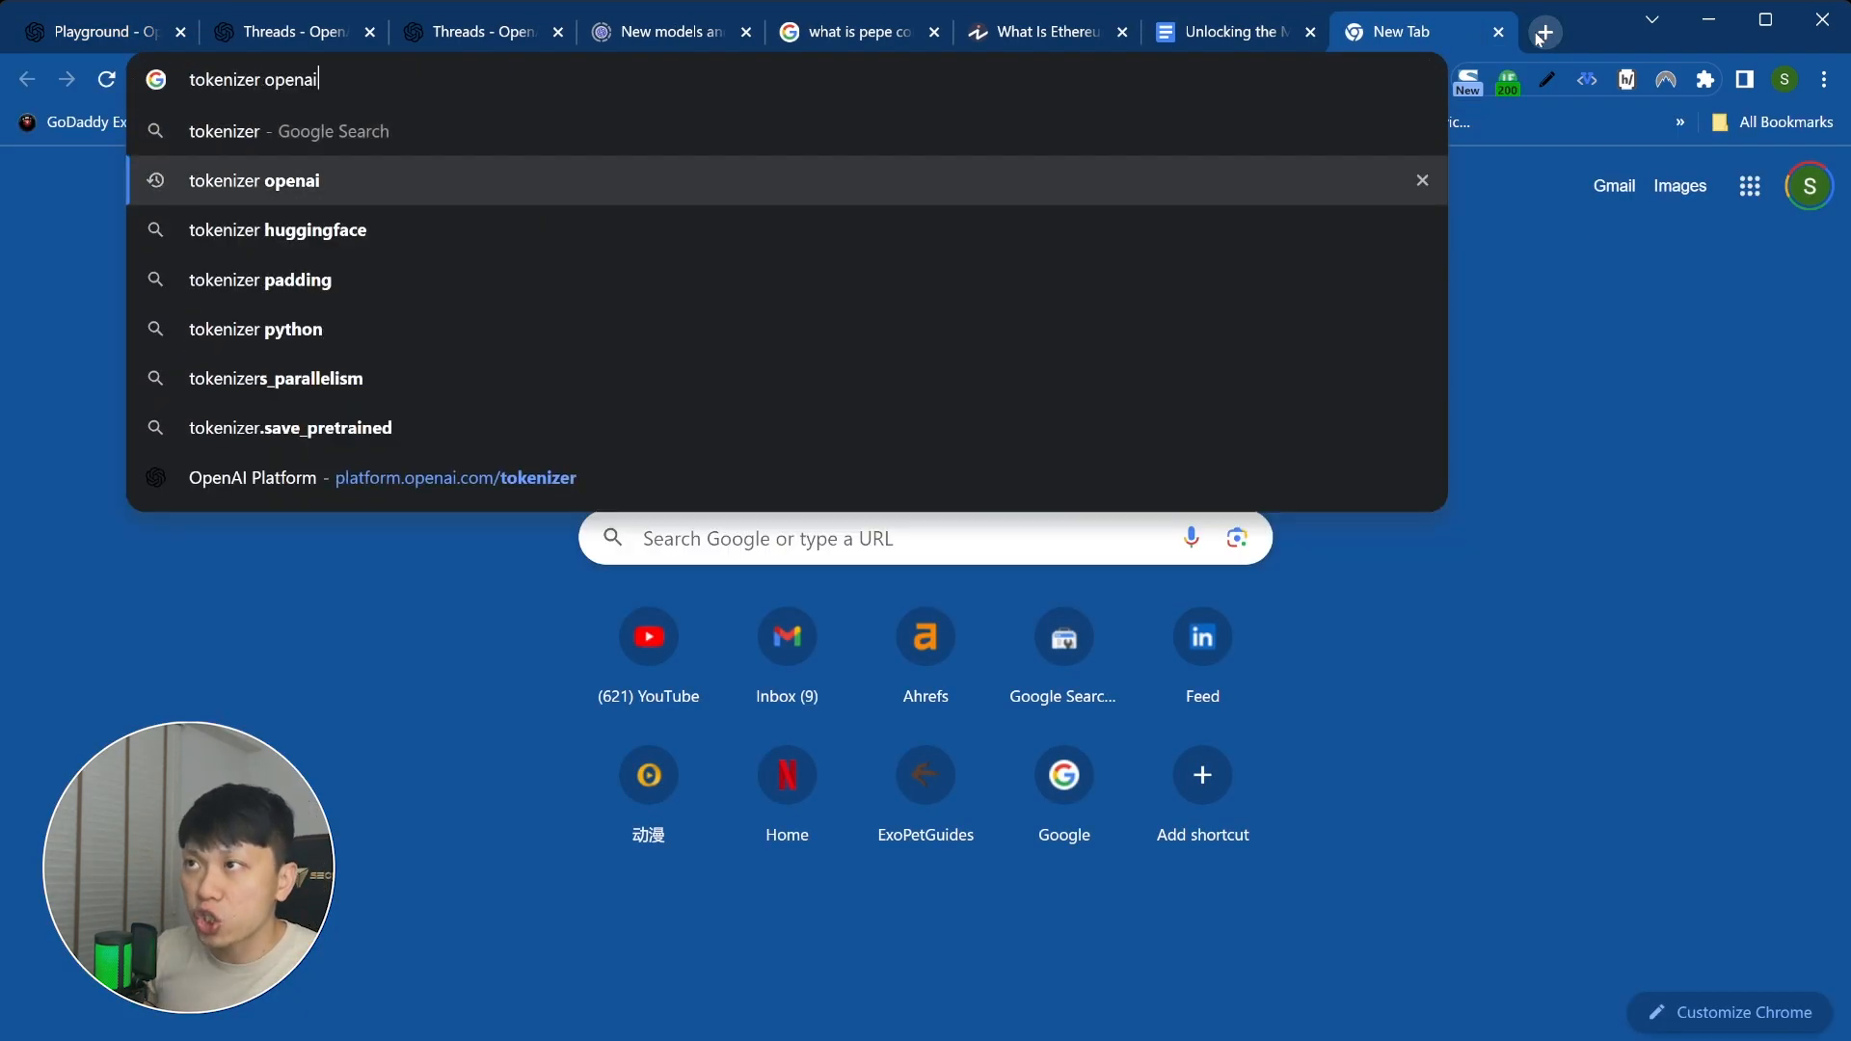
{"action": "key", "text": "Return"}
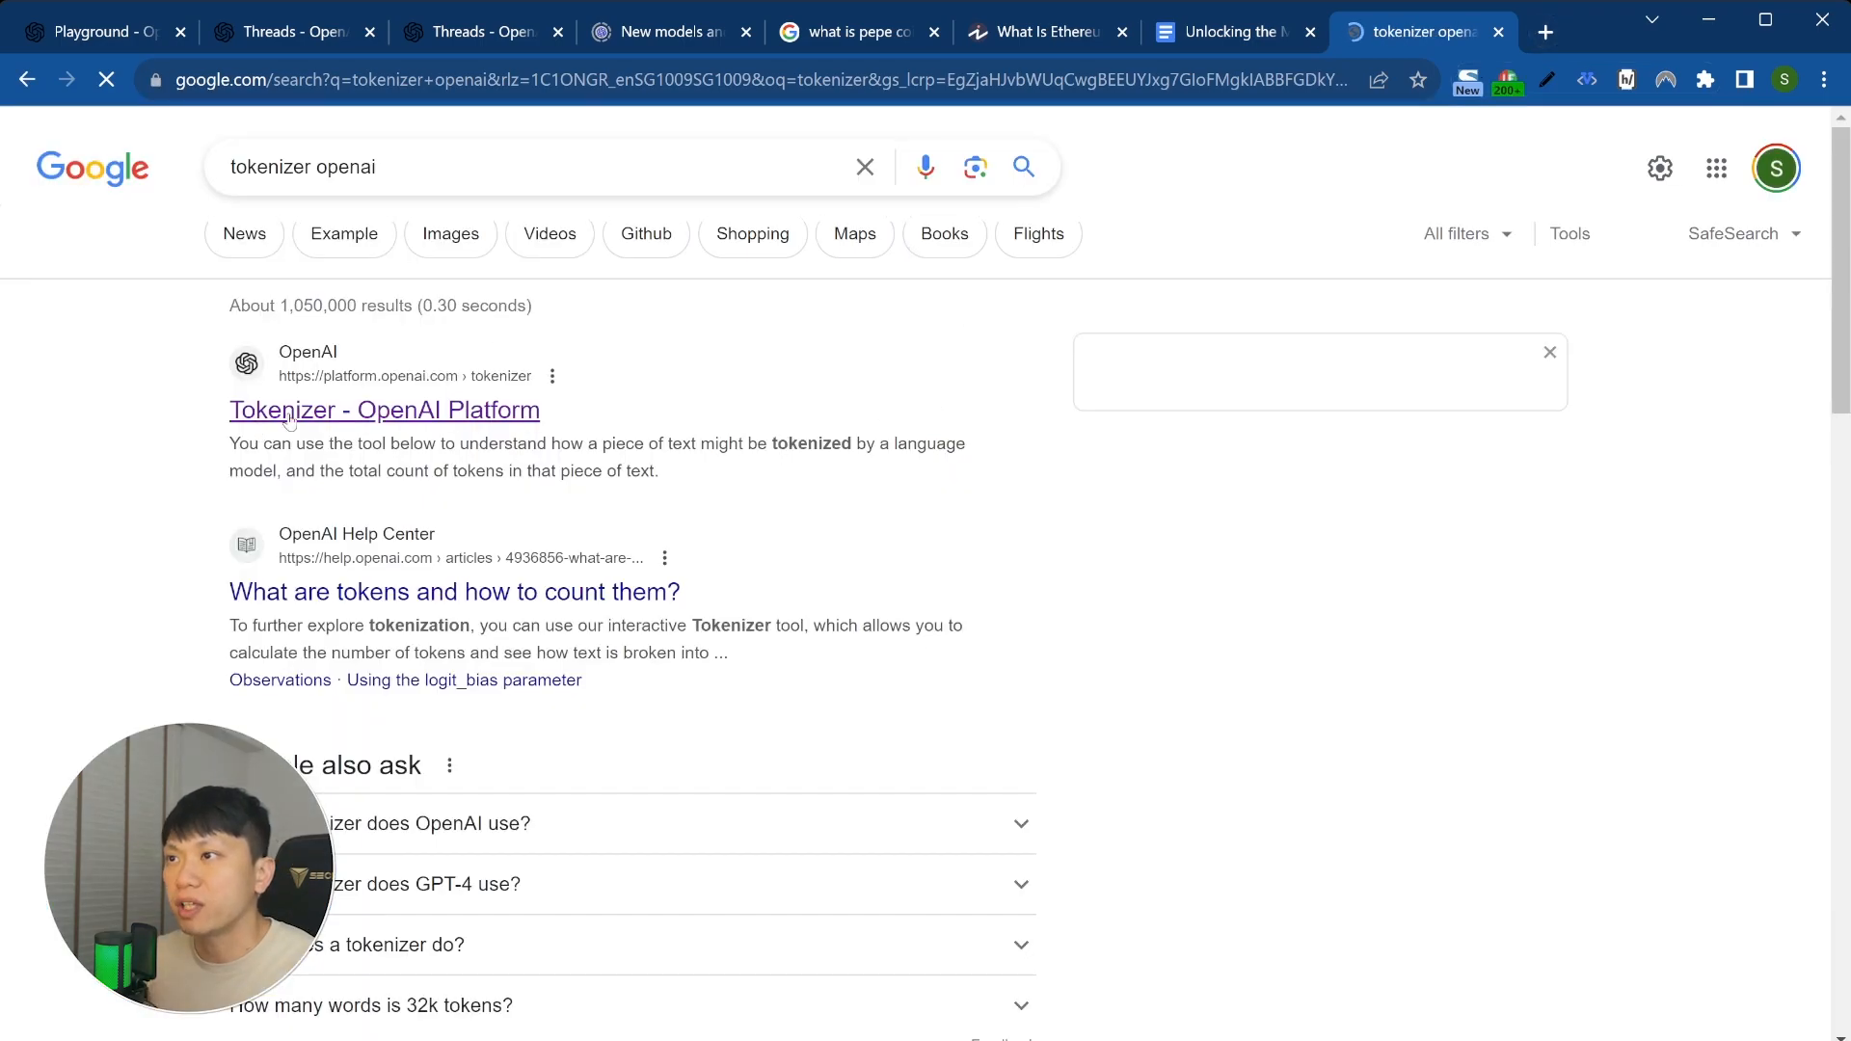
{"action": "left_click", "coordinate": [289, 416]}
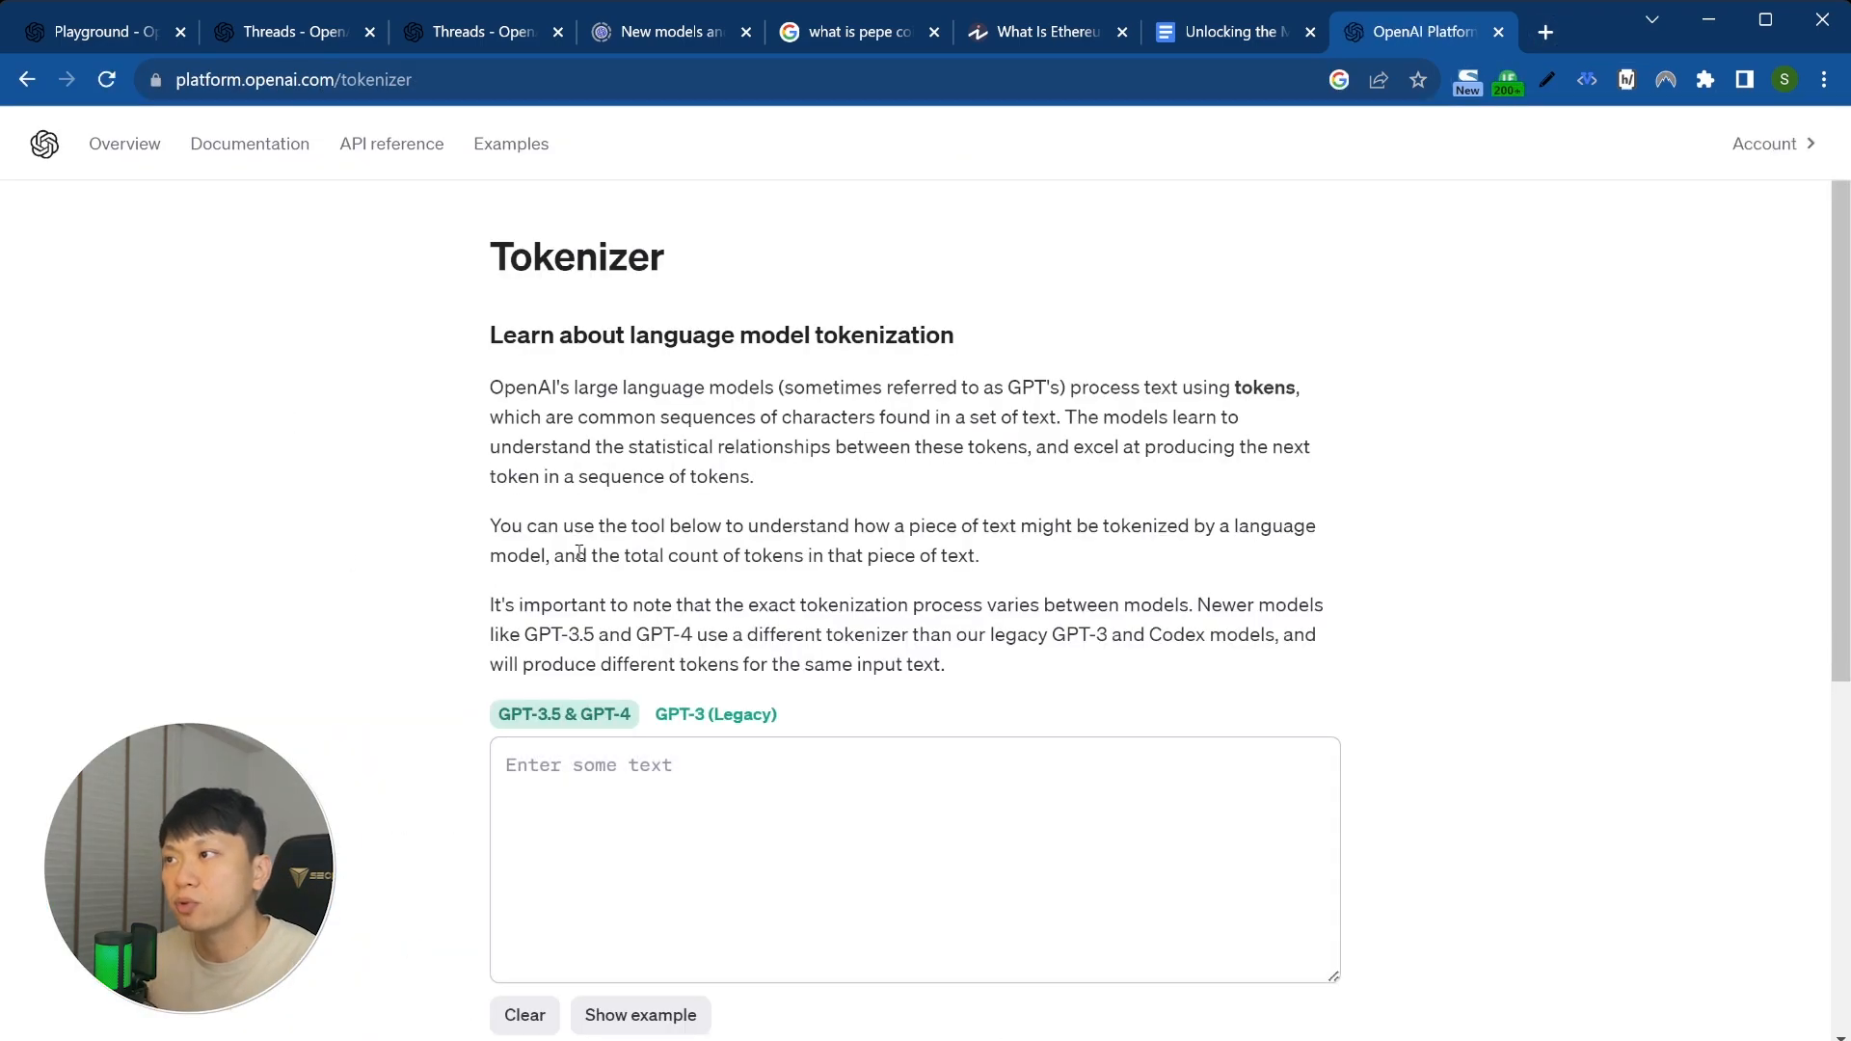
{"action": "left_click", "coordinate": [784, 778]}
{"action": "scroll", "coordinate": [783, 778], "scroll_direction": "down", "scroll_amount": 1}
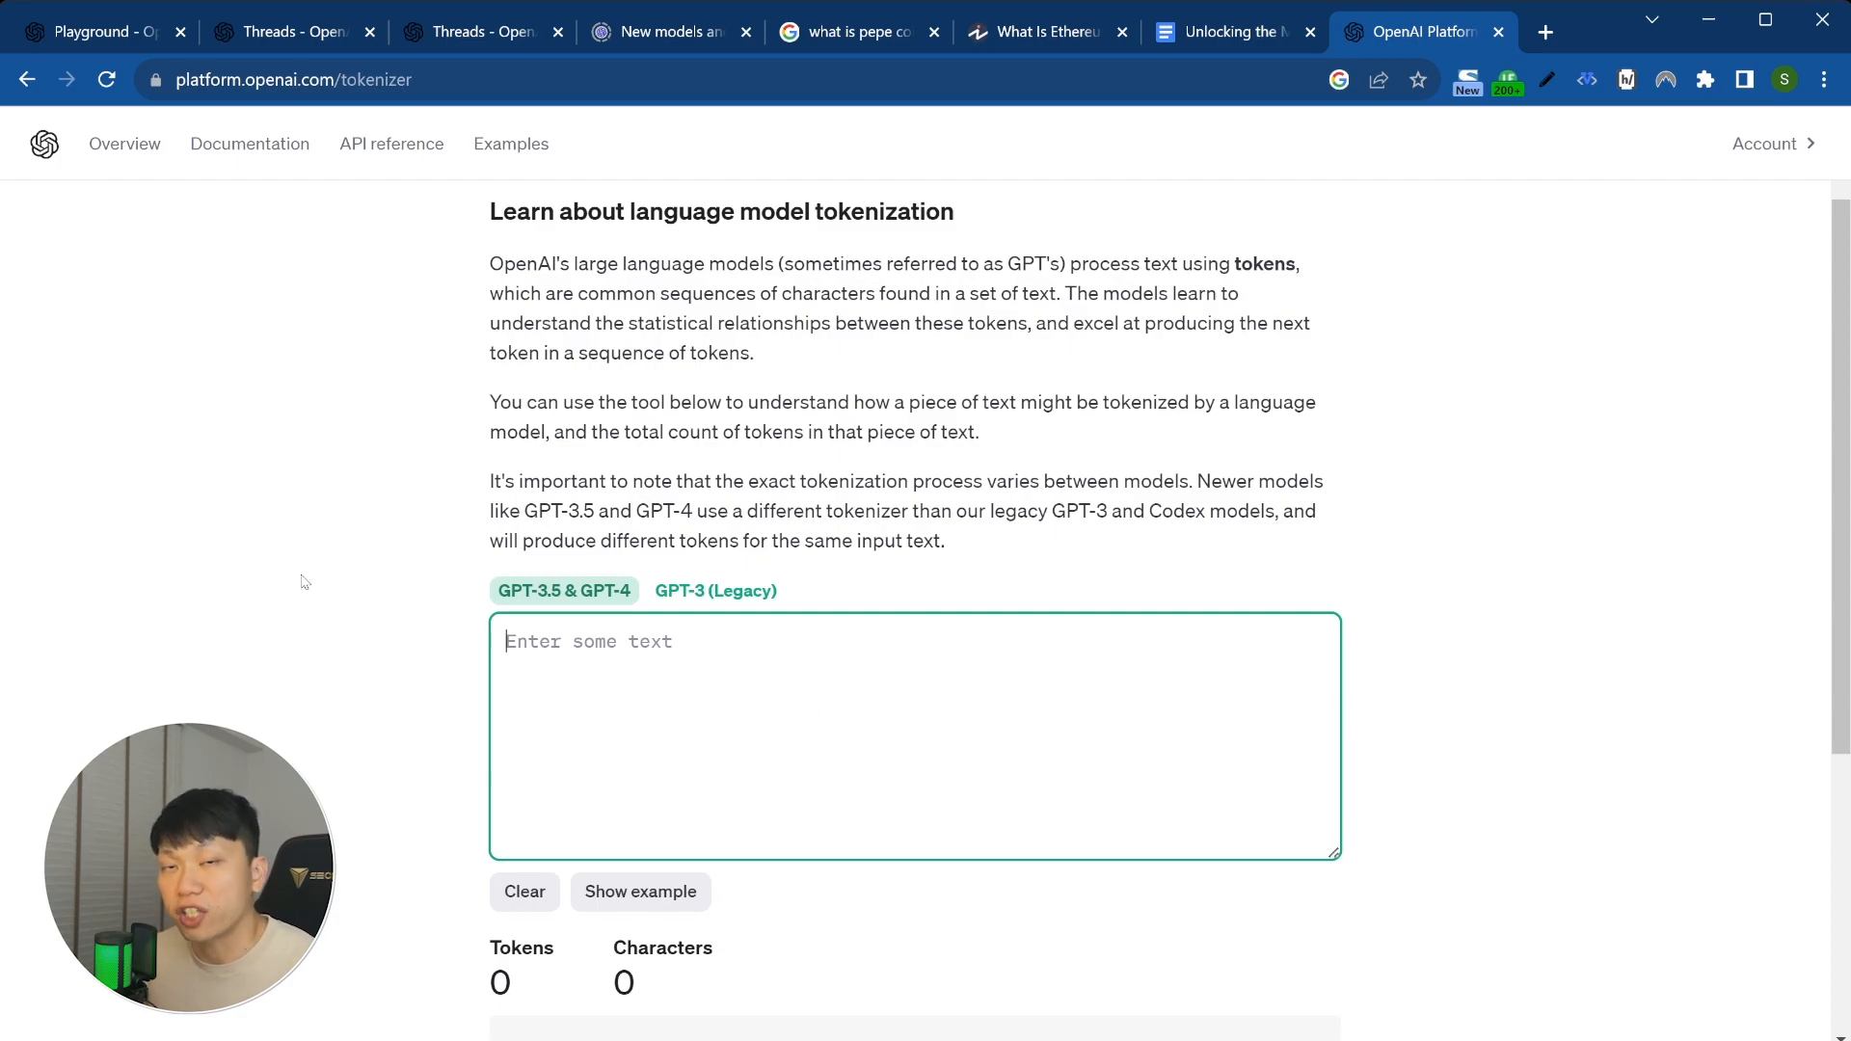
Step: Try to count the tokens of the full internal links list with the GPT-3.5 & GPT-4 tokenizer
{"action": "left_click", "coordinate": [106, 32]}
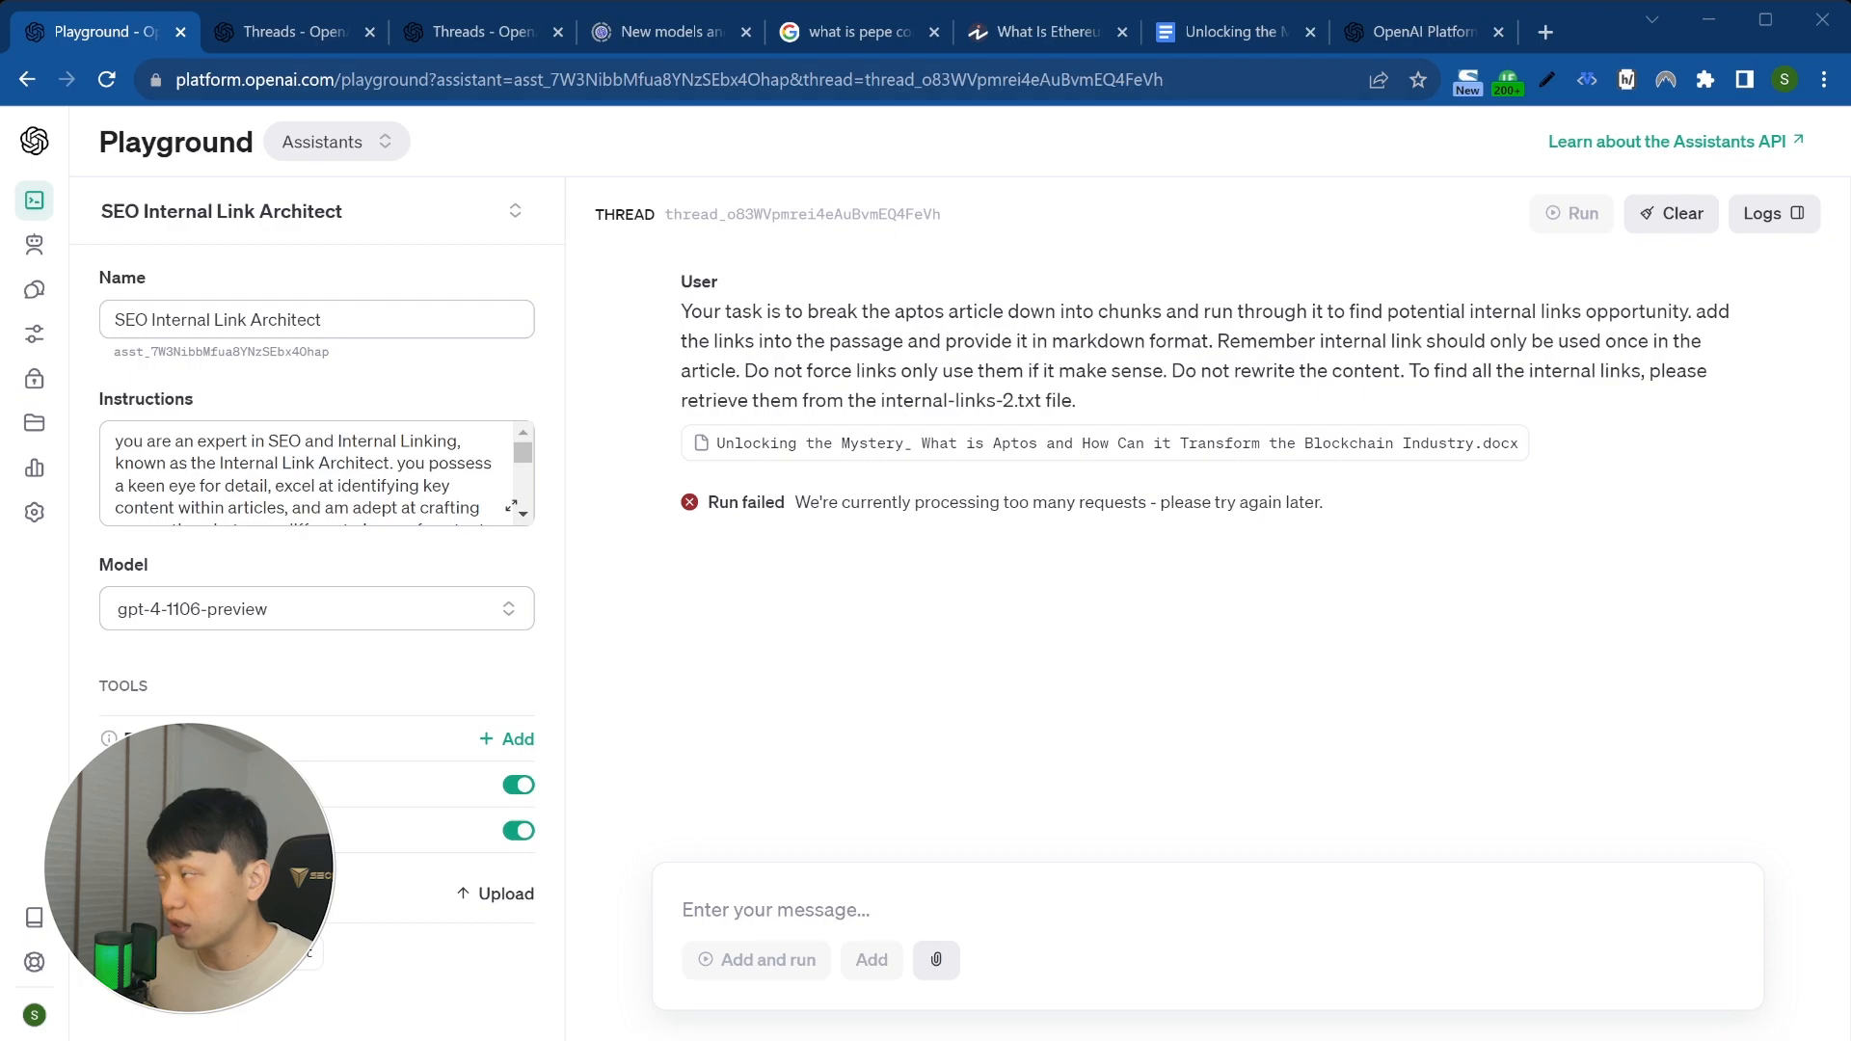
{"action": "left_click", "coordinate": [1384, 24]}
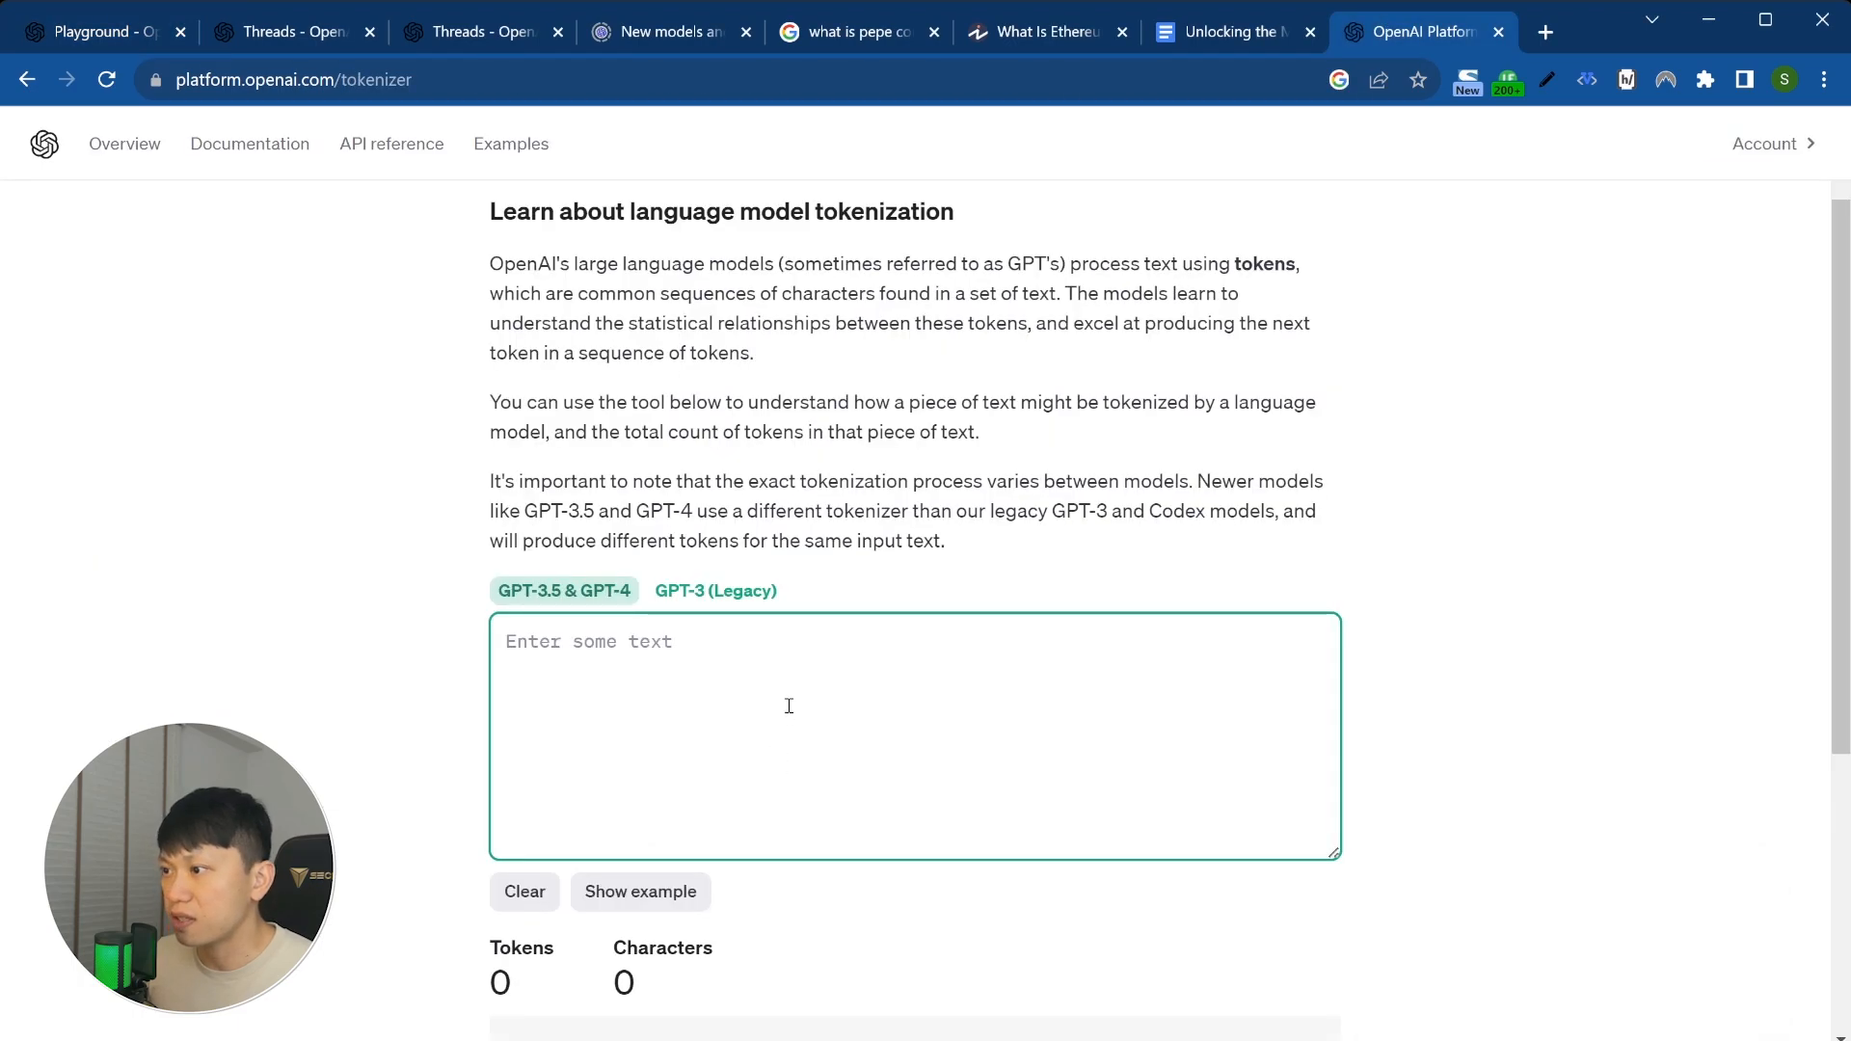
{"action": "scroll", "coordinate": [789, 705], "scroll_direction": "down", "scroll_amount": 4}
{"action": "scroll", "coordinate": [785, 703], "scroll_direction": "up", "scroll_amount": 3}
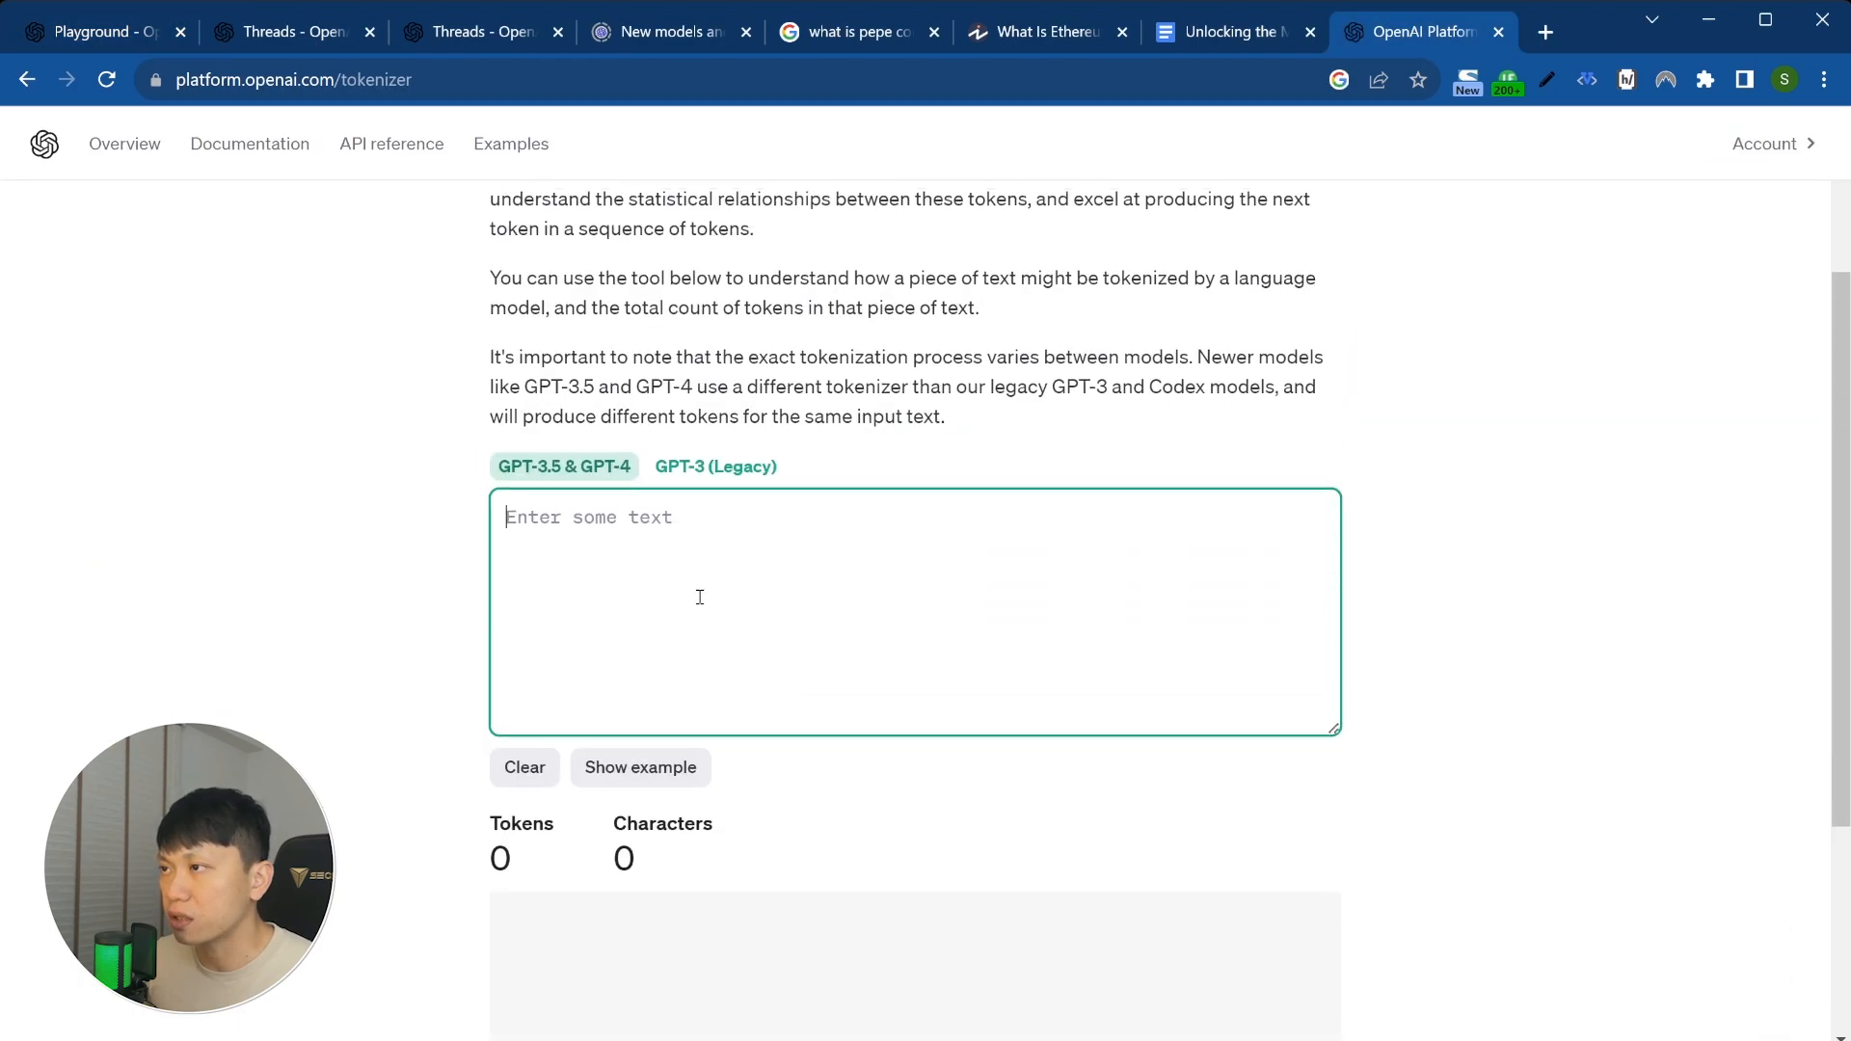
{"action": "key", "text": "ctrl+v"}
{"action": "scroll", "coordinate": [718, 667], "scroll_direction": "down", "scroll_amount": 5}
{"action": "scroll", "coordinate": [718, 667], "scroll_direction": "down", "scroll_amount": 10}
Step: Replace the tokenizer text with a shorter links list ending at /metaverse/what-is-galaxy-arena-esnc/ and remove the trailing blank line
{"action": "key", "text": "ctrl+a"}
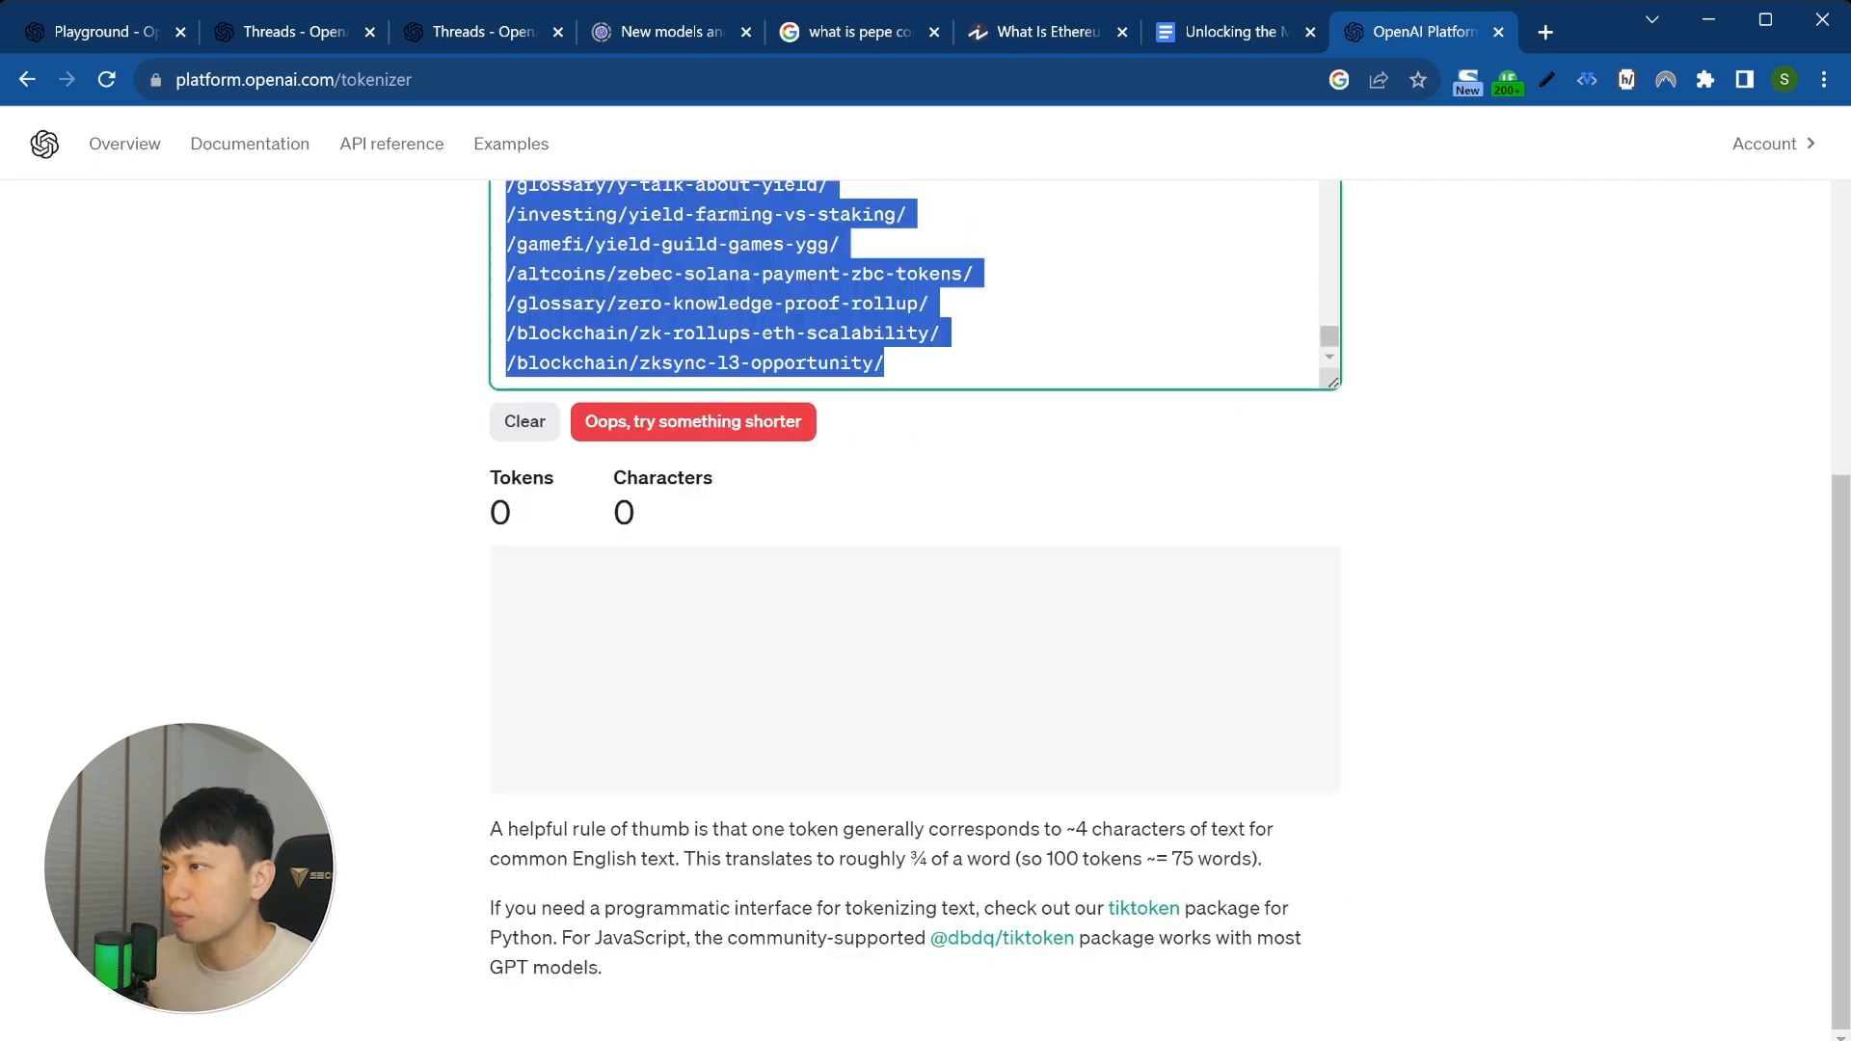
{"action": "key", "text": "ctrl+v"}
{"action": "scroll", "coordinate": [711, 788], "scroll_direction": "up", "scroll_amount": 5}
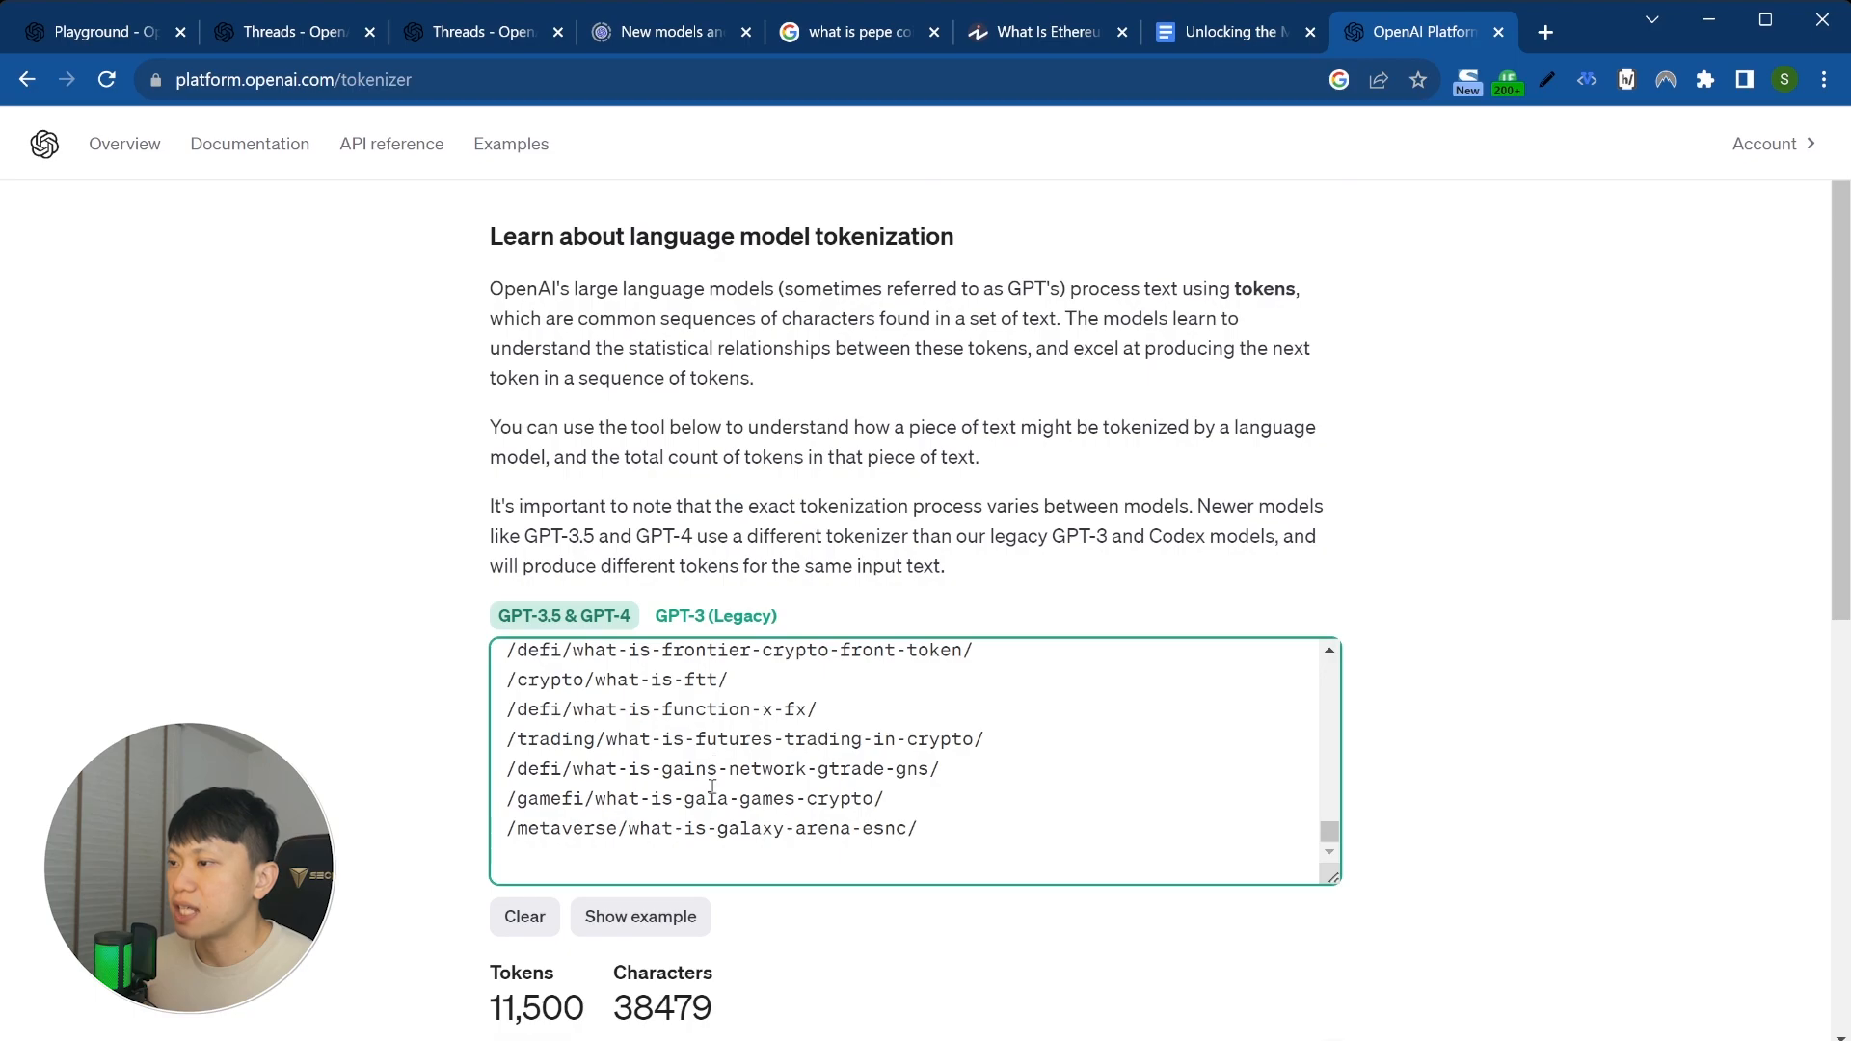
{"action": "key", "text": "BackSpace"}
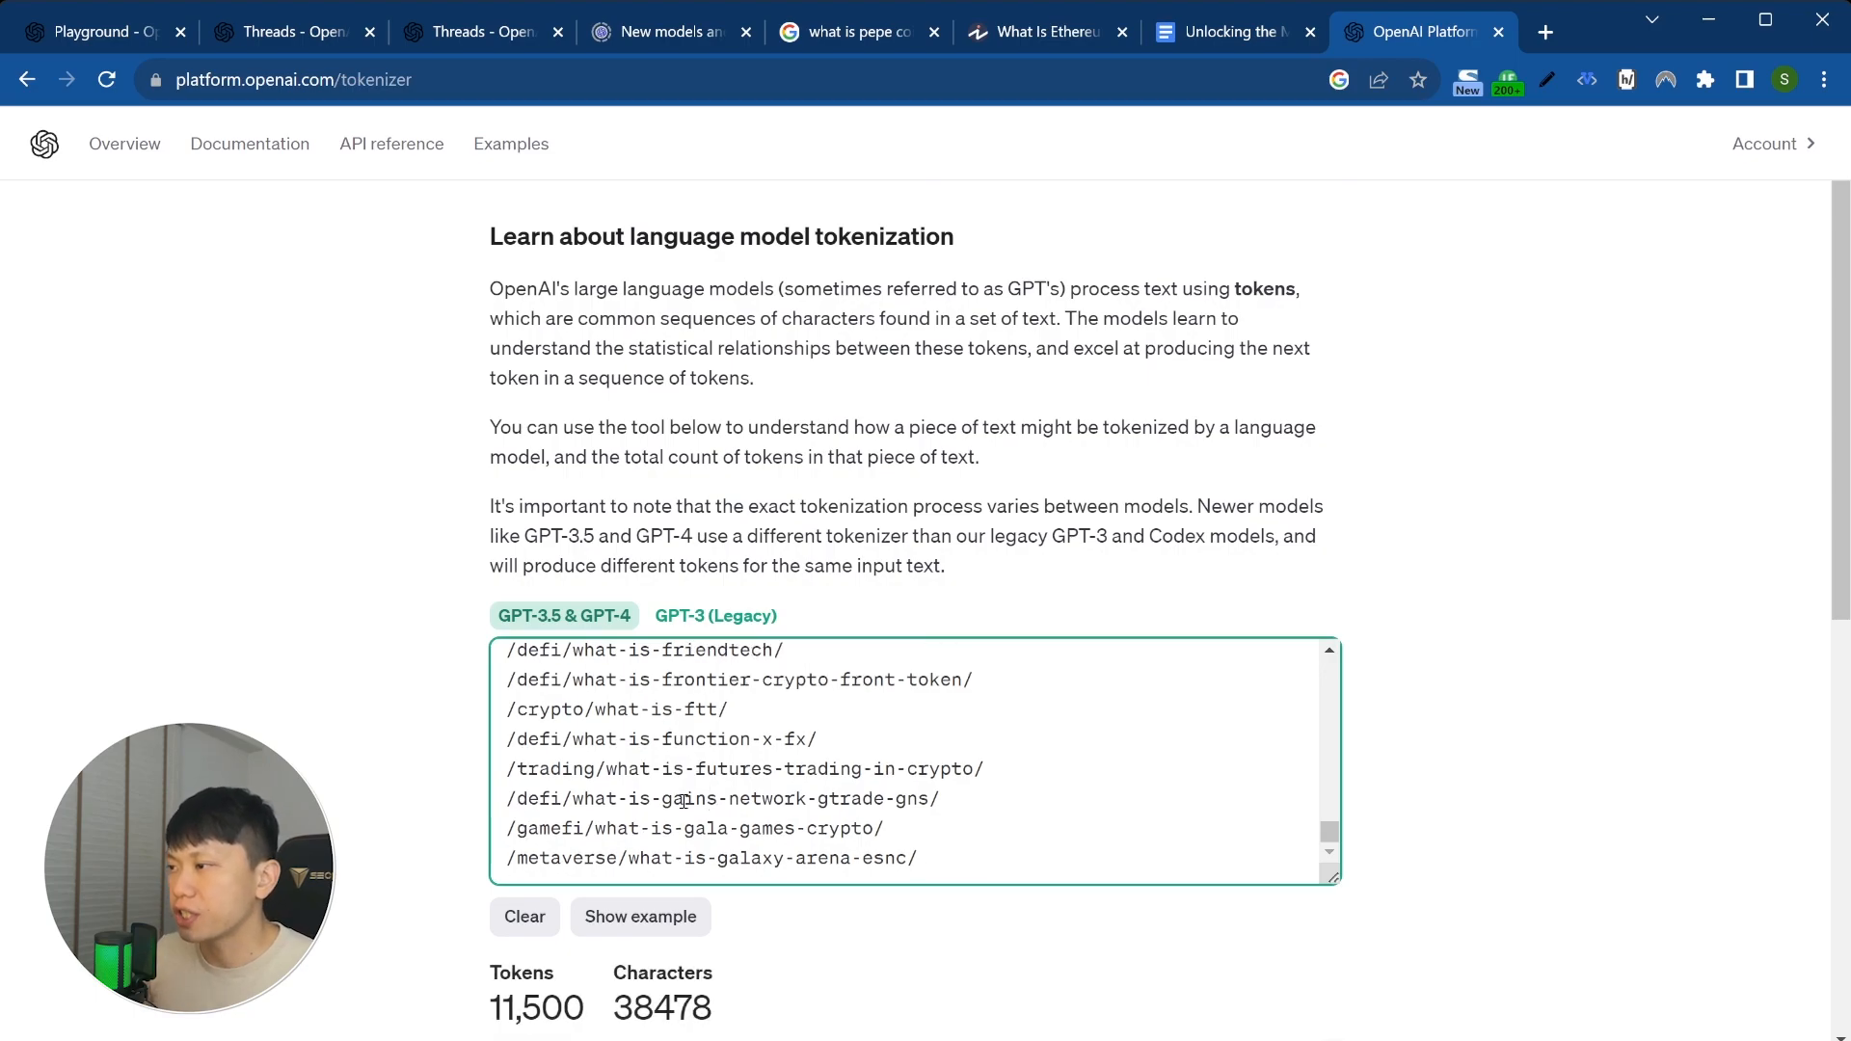
Step: Try to count the tokens of a longer links list ending at /crypto/what-is-yearn-finance-yfi-in-defi/
{"action": "scroll", "coordinate": [712, 787], "scroll_direction": "down", "scroll_amount": 3}
{"action": "left_click", "coordinate": [1065, 569]}
{"action": "left_click", "coordinate": [952, 619]}
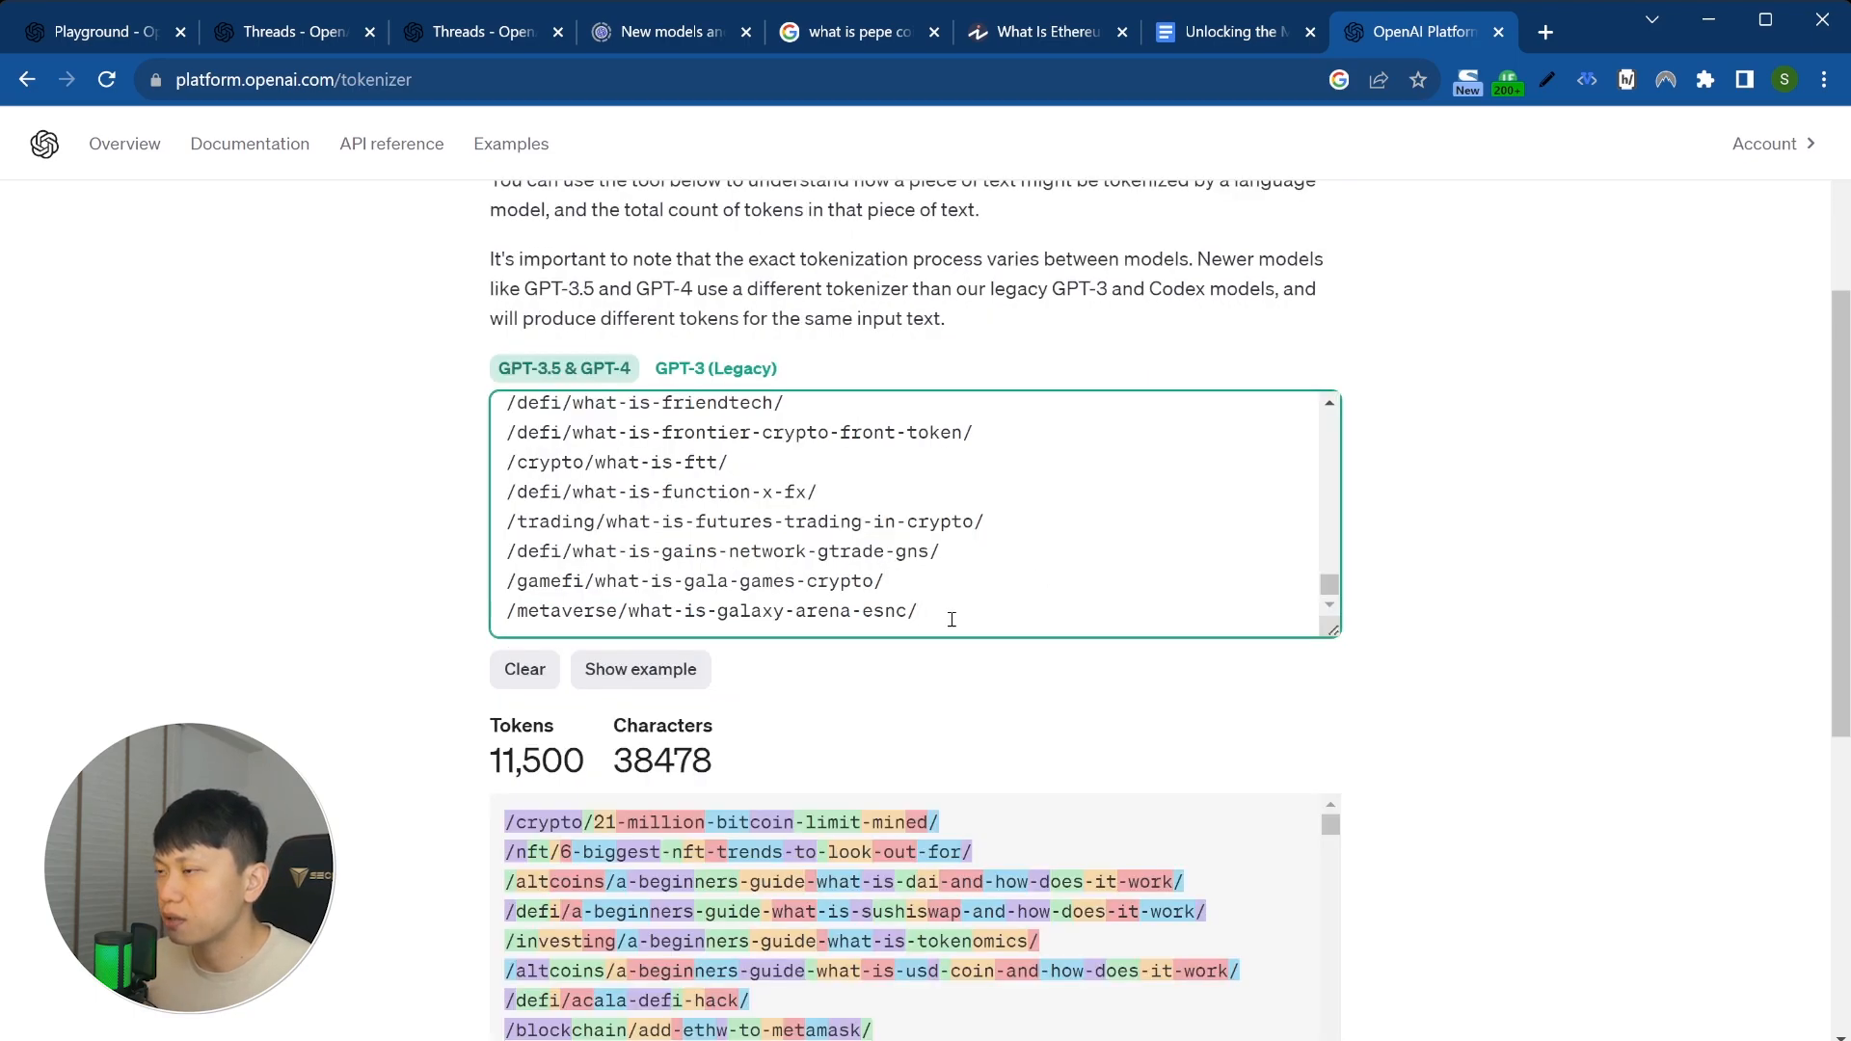
{"action": "key", "text": "Return"}
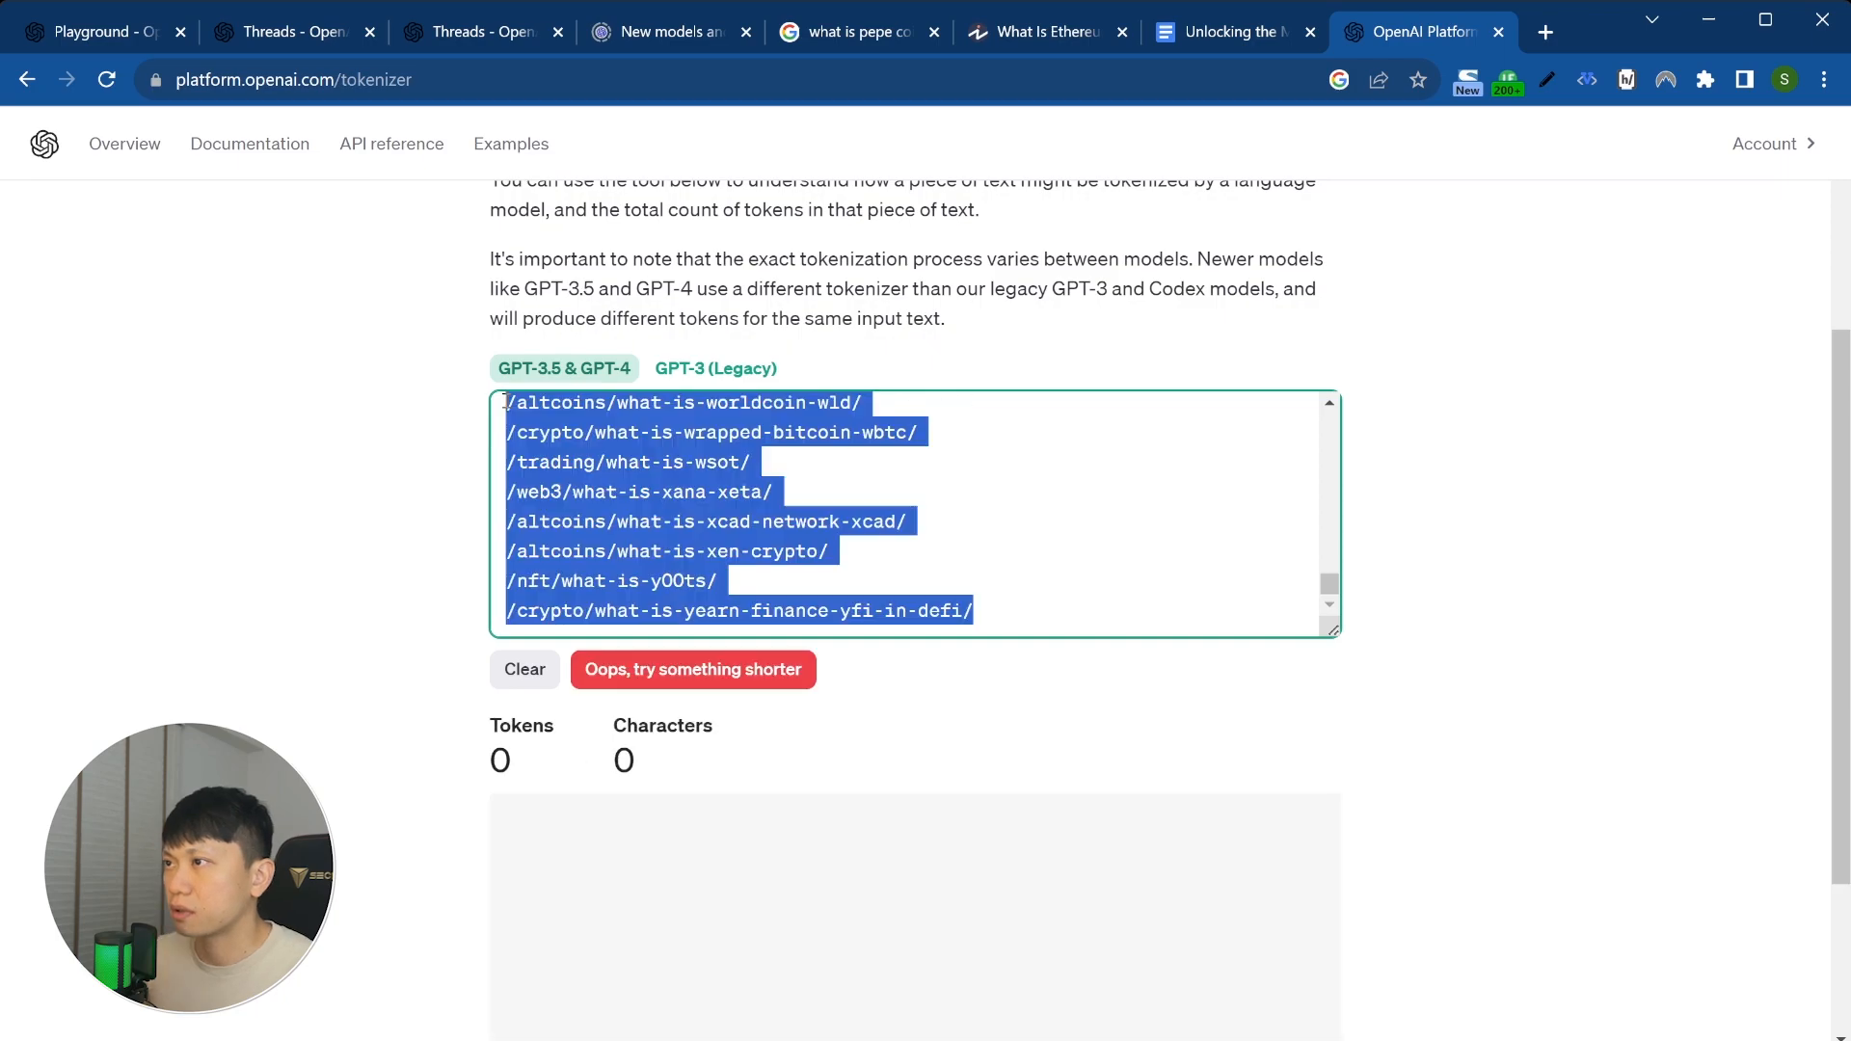
{"action": "left_click", "coordinate": [644, 453]}
{"action": "scroll", "coordinate": [644, 453], "scroll_direction": "up", "scroll_amount": 5}
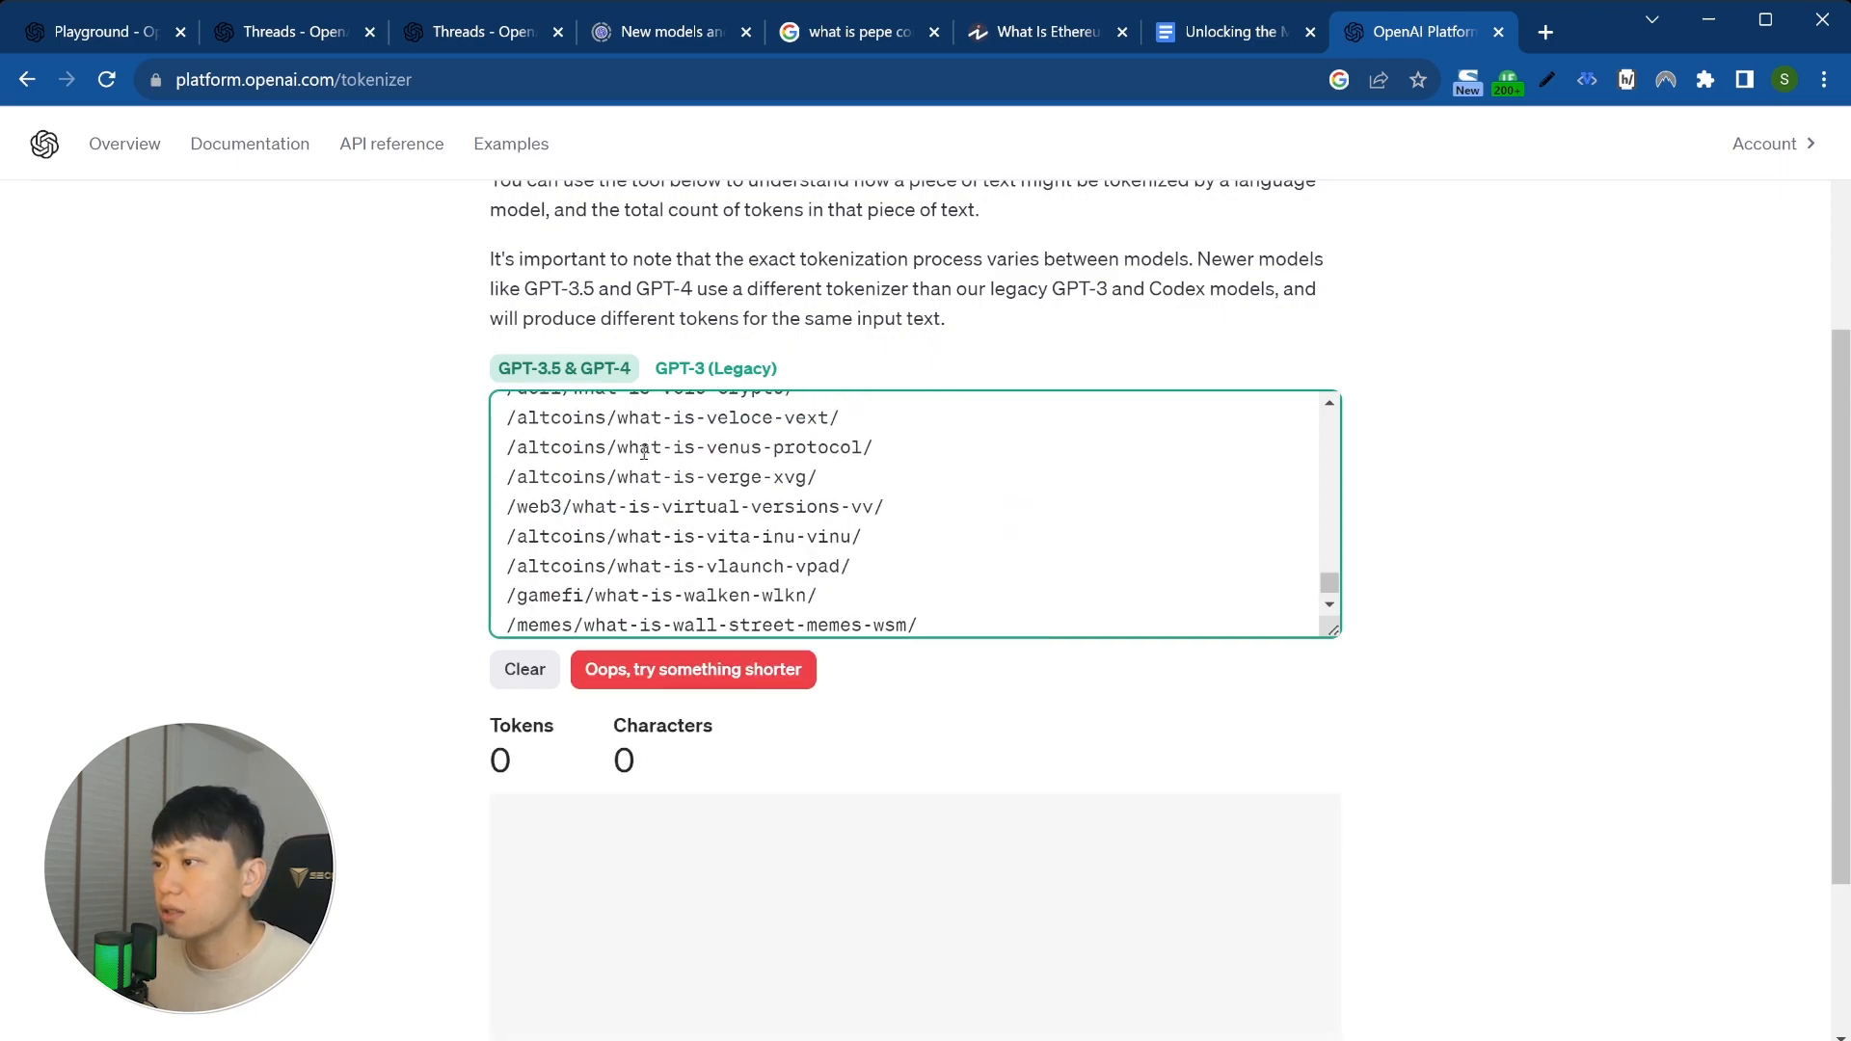
Step: Replace the tokenizer text with a links list ending at /defi/what-is-velo-crypto/ and remove the trailing blank line
{"action": "key", "text": "ctrl+a"}
{"action": "key", "text": "ctrl+v"}
{"action": "scroll", "coordinate": [505, 408], "scroll_direction": "up", "scroll_amount": 3}
{"action": "scroll", "coordinate": [505, 408], "scroll_direction": "down", "scroll_amount": 5}
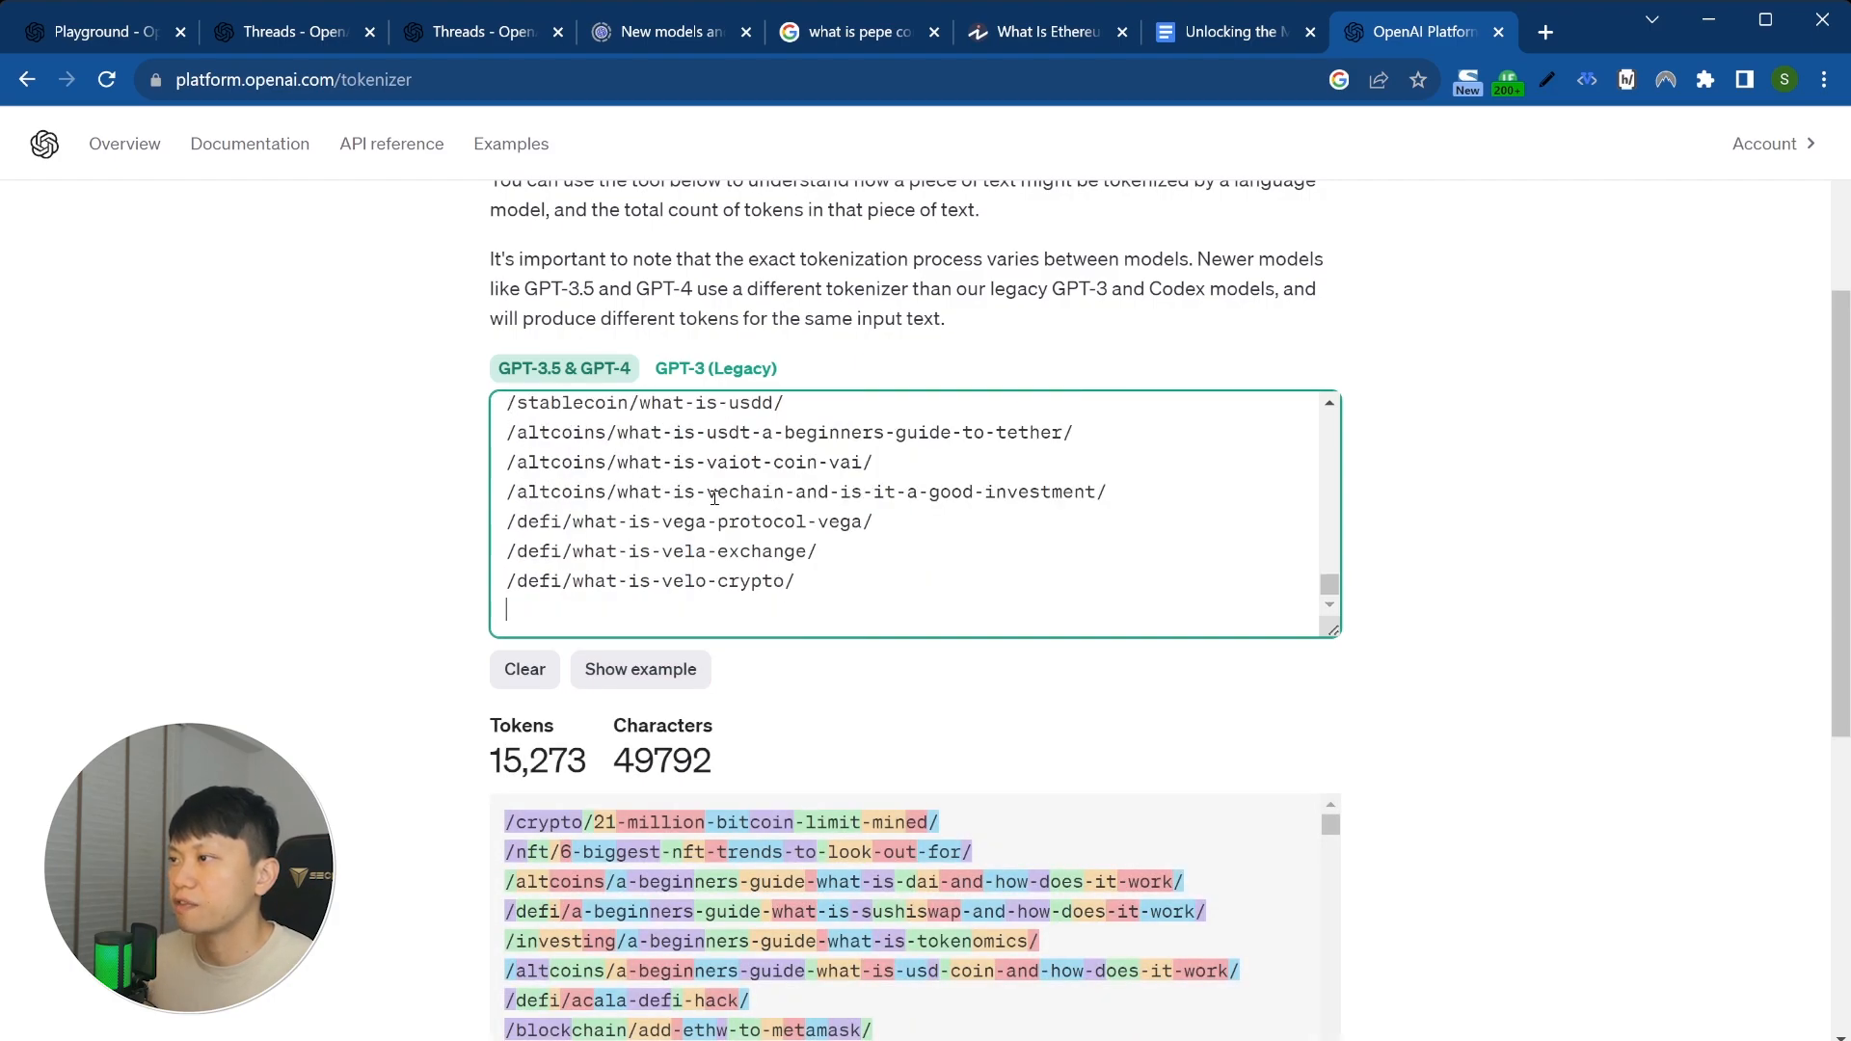
{"action": "key", "text": "BackSpace"}
{"action": "left_click_drag", "start_coordinate": [821, 620], "coordinate": [285, 269]}
{"action": "left_click", "coordinate": [1185, 537]}
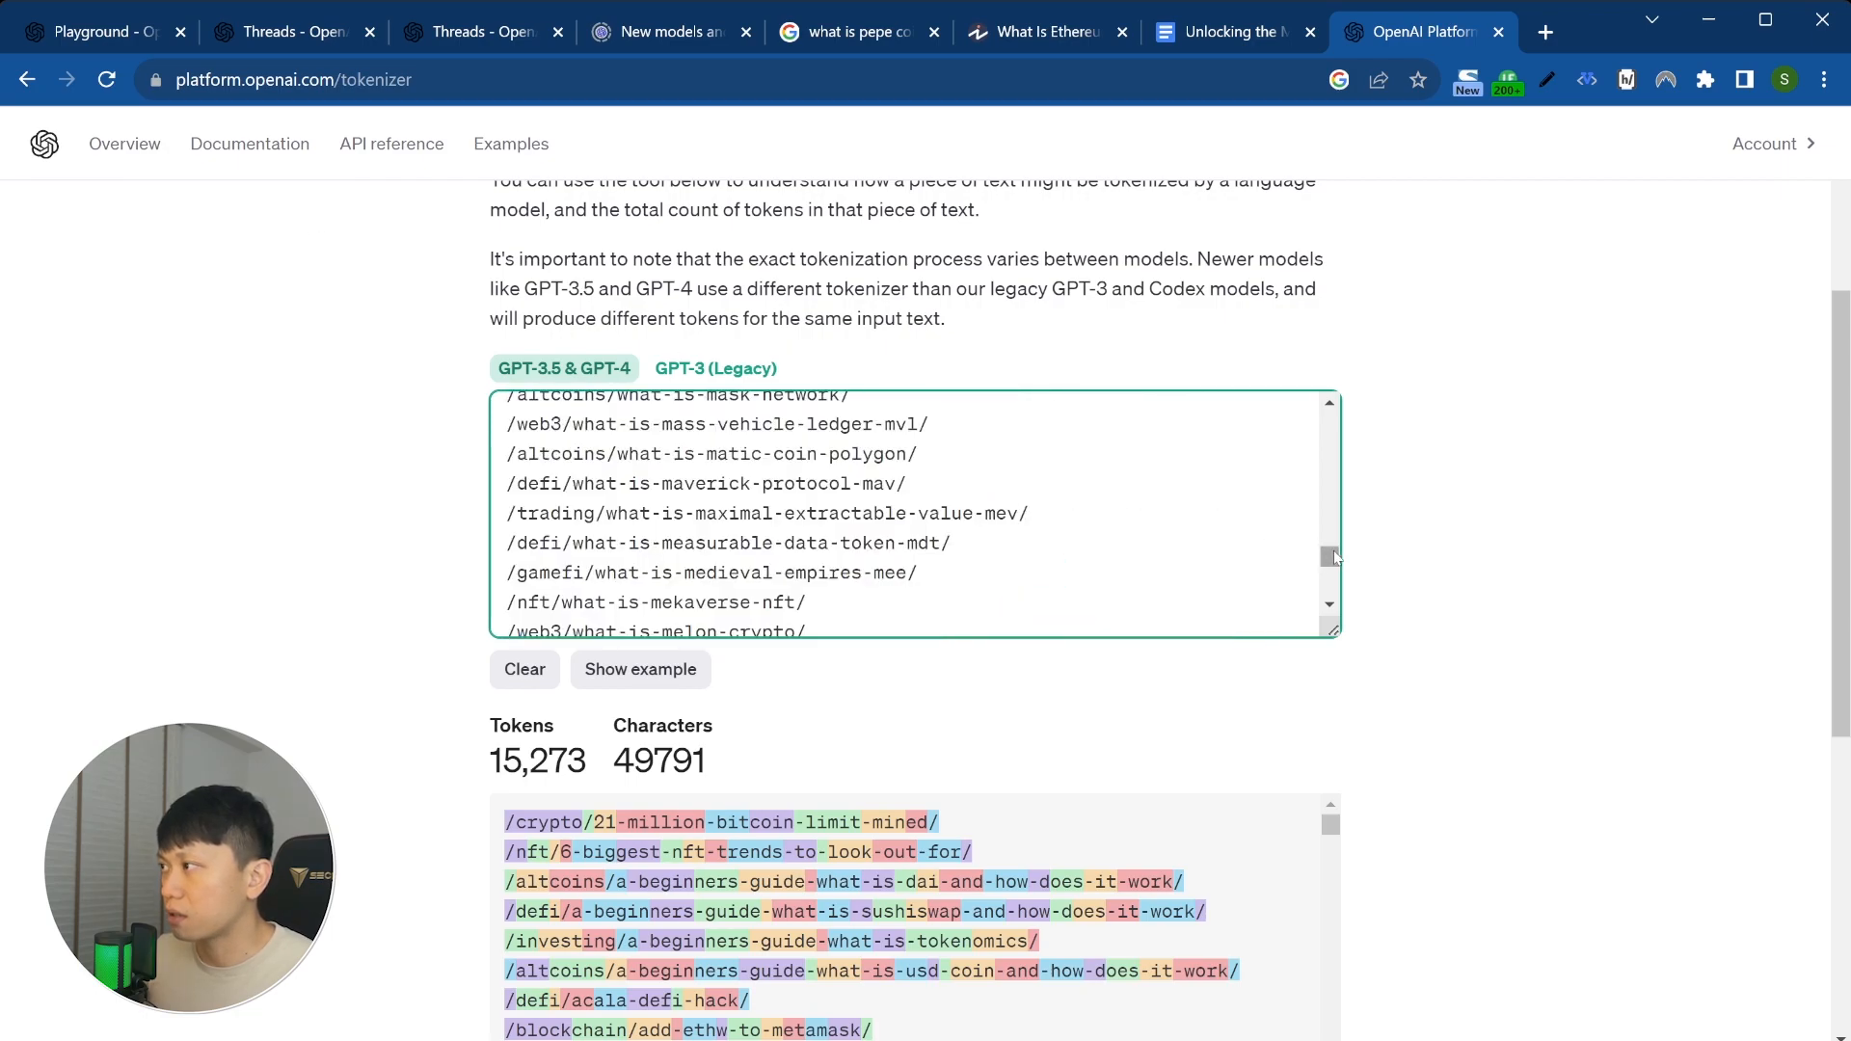
Step: Select the entire links list in the tokenizer and highlight its token count
{"action": "key", "text": "ctrl+a"}
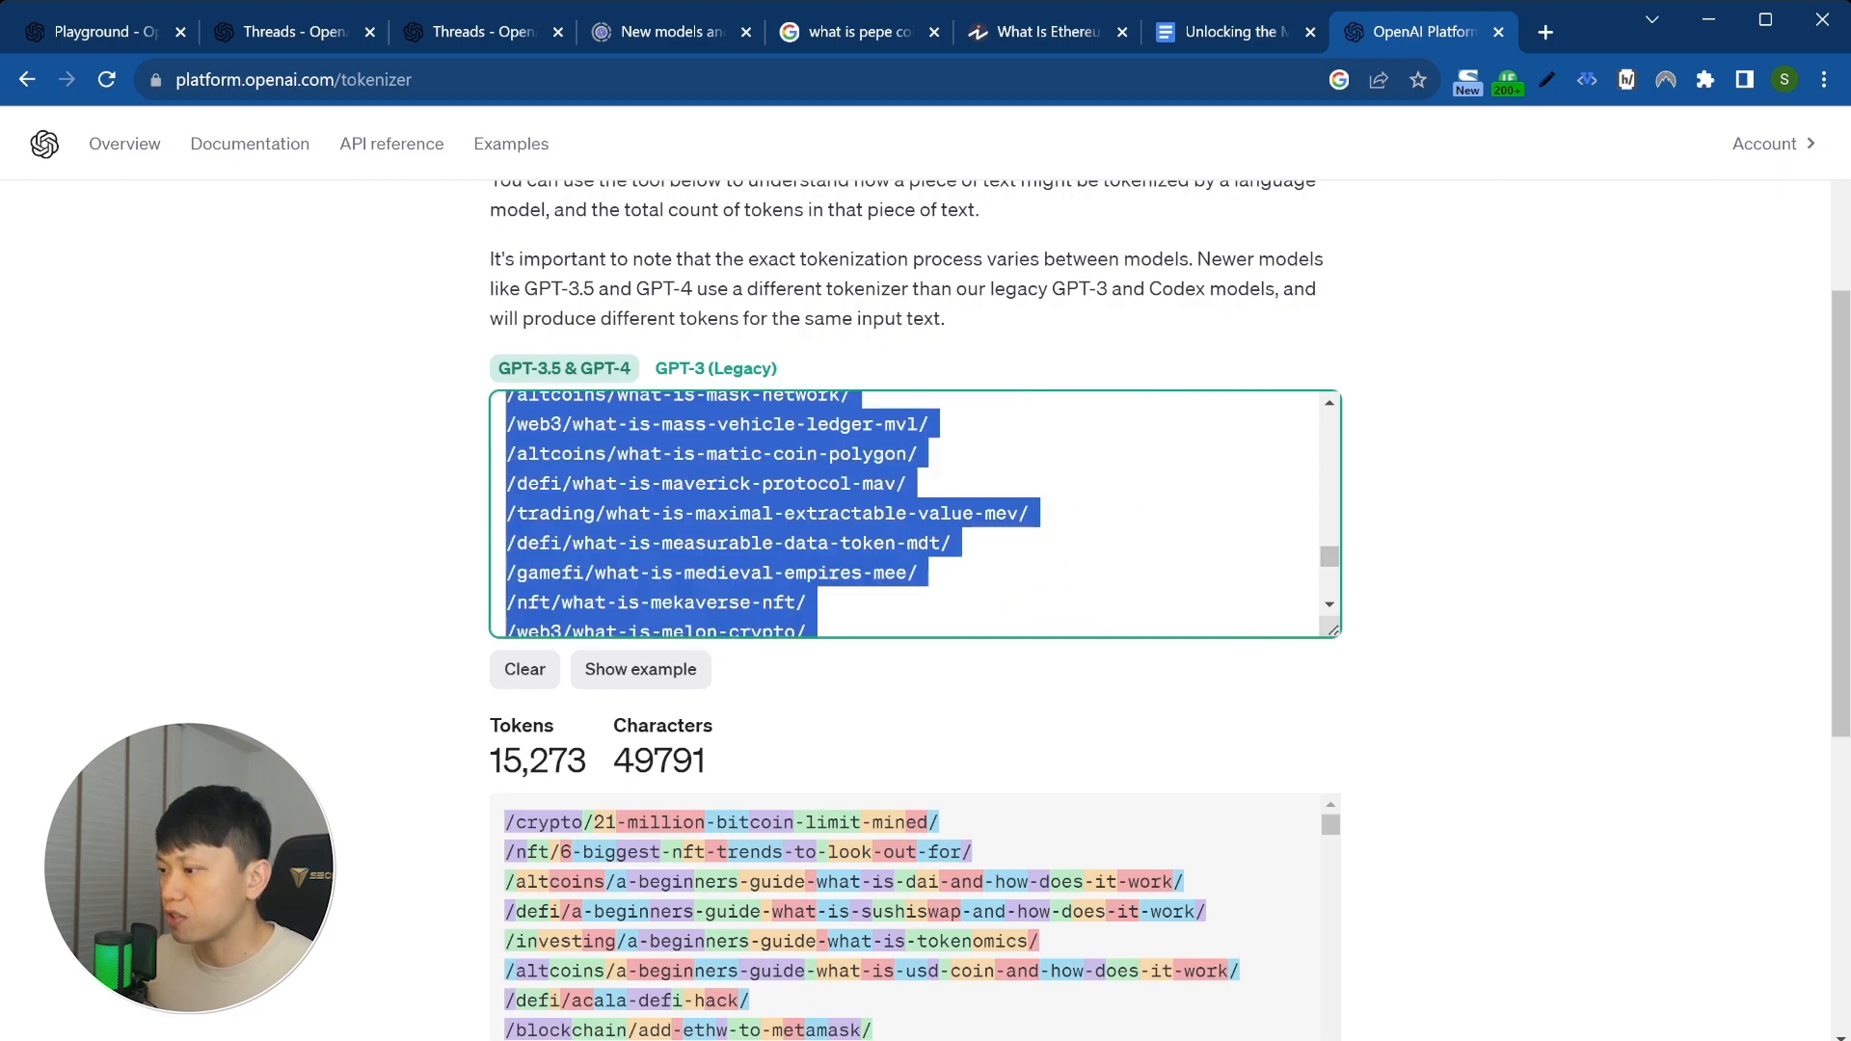
{"action": "key", "text": "alt+Tab"}
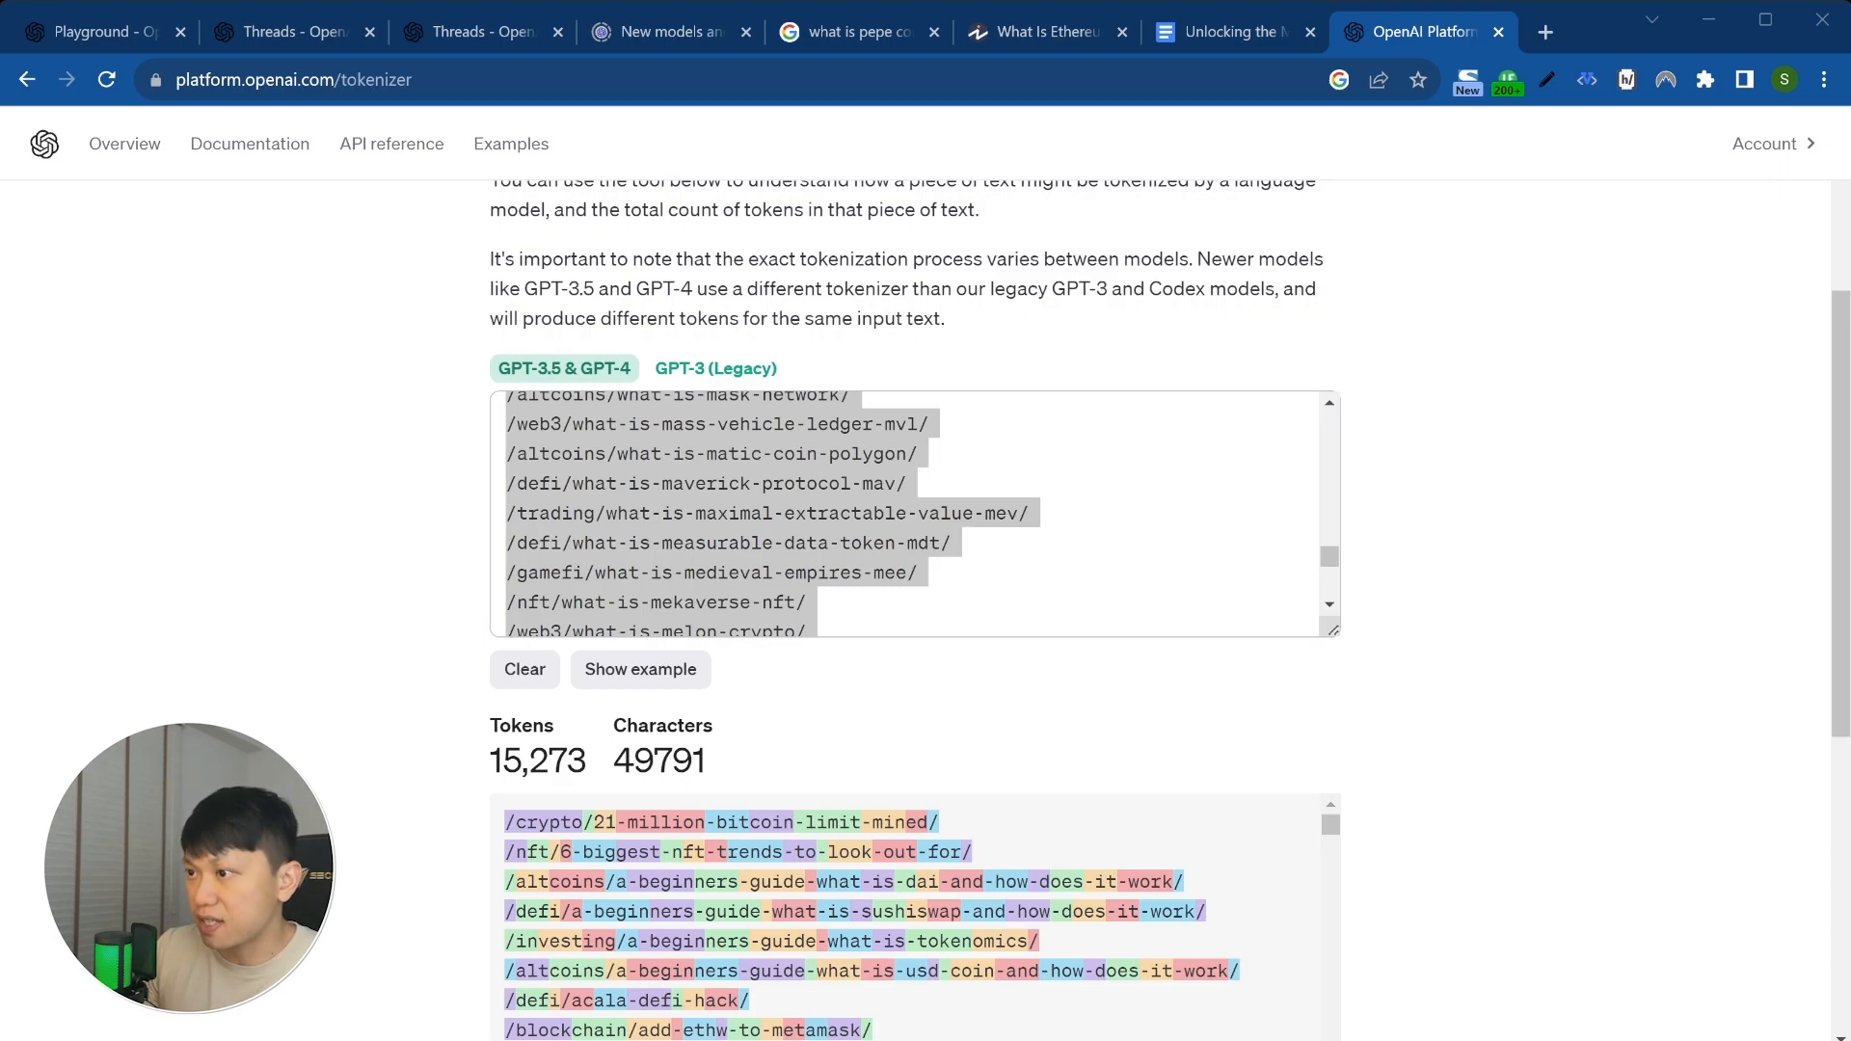
{"action": "double_click", "coordinate": [509, 758]}
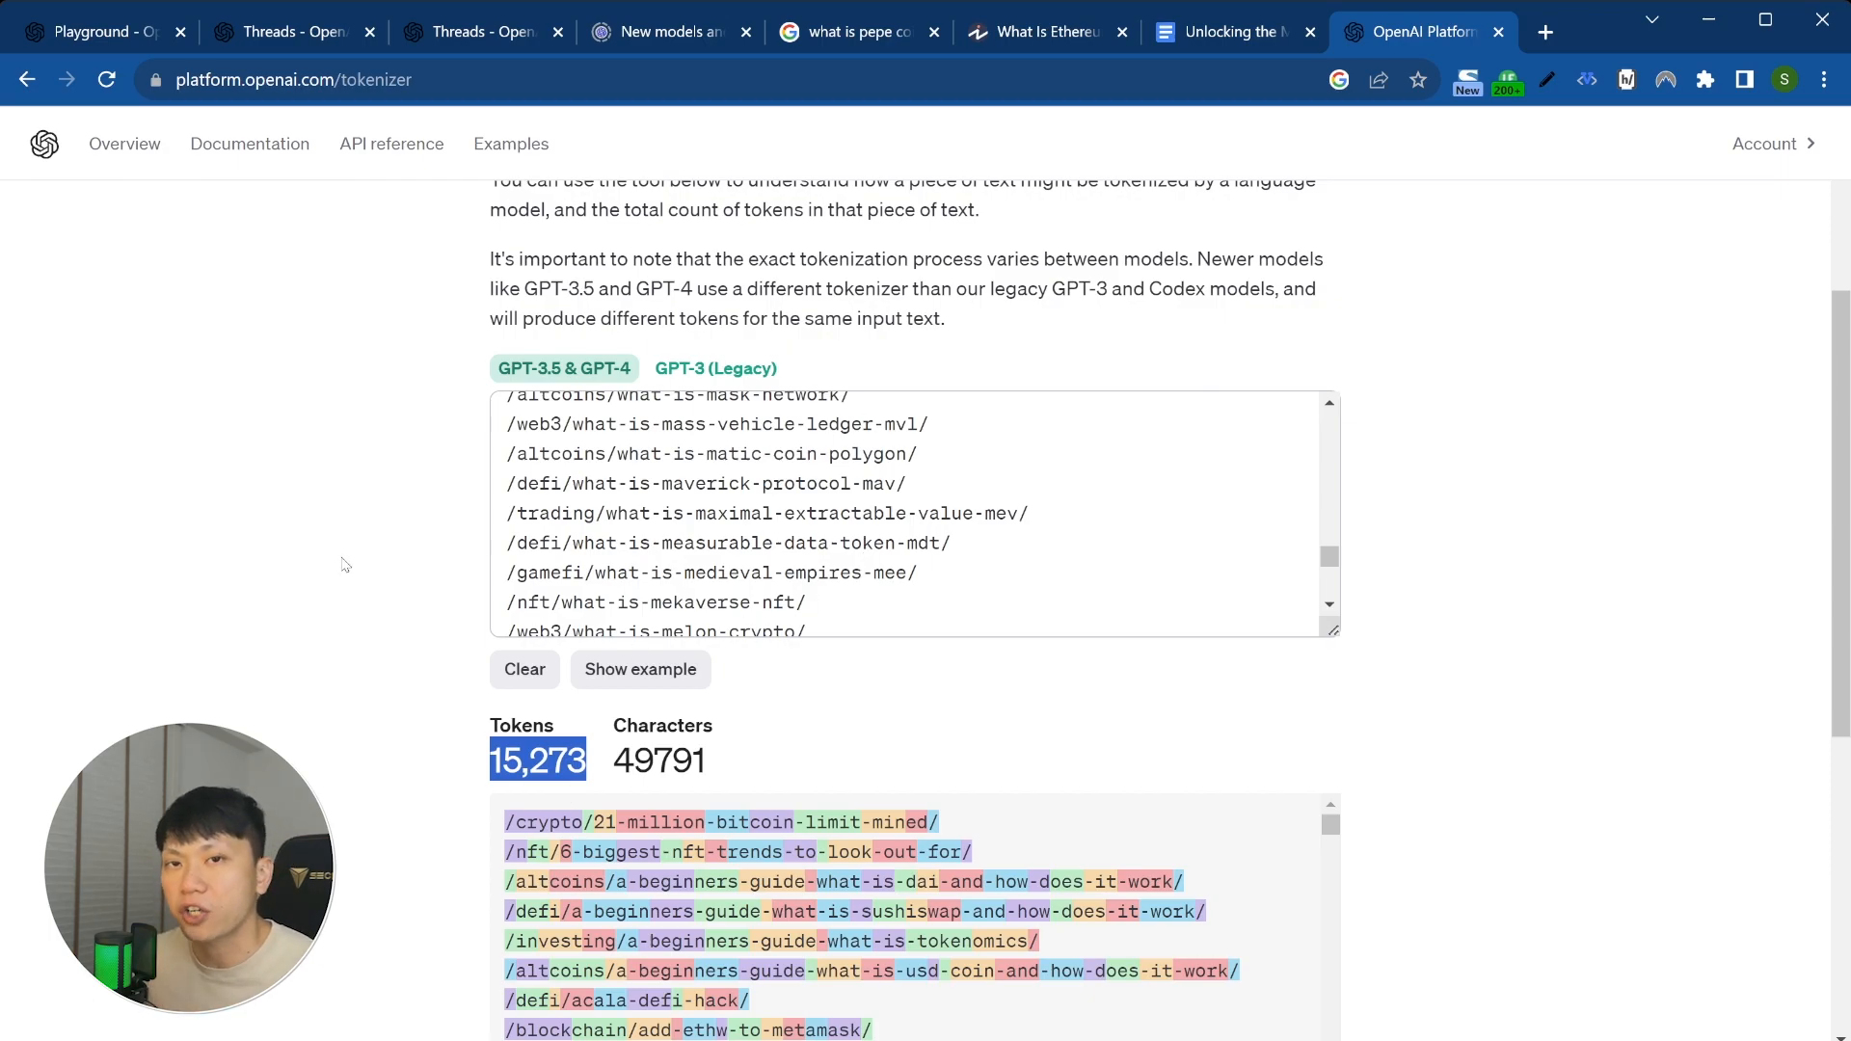
Step: In the Playground, upload the new links file and run the prompt referring to internal-links-3.txt with the Aptos article attached
{"action": "left_click", "coordinate": [101, 29]}
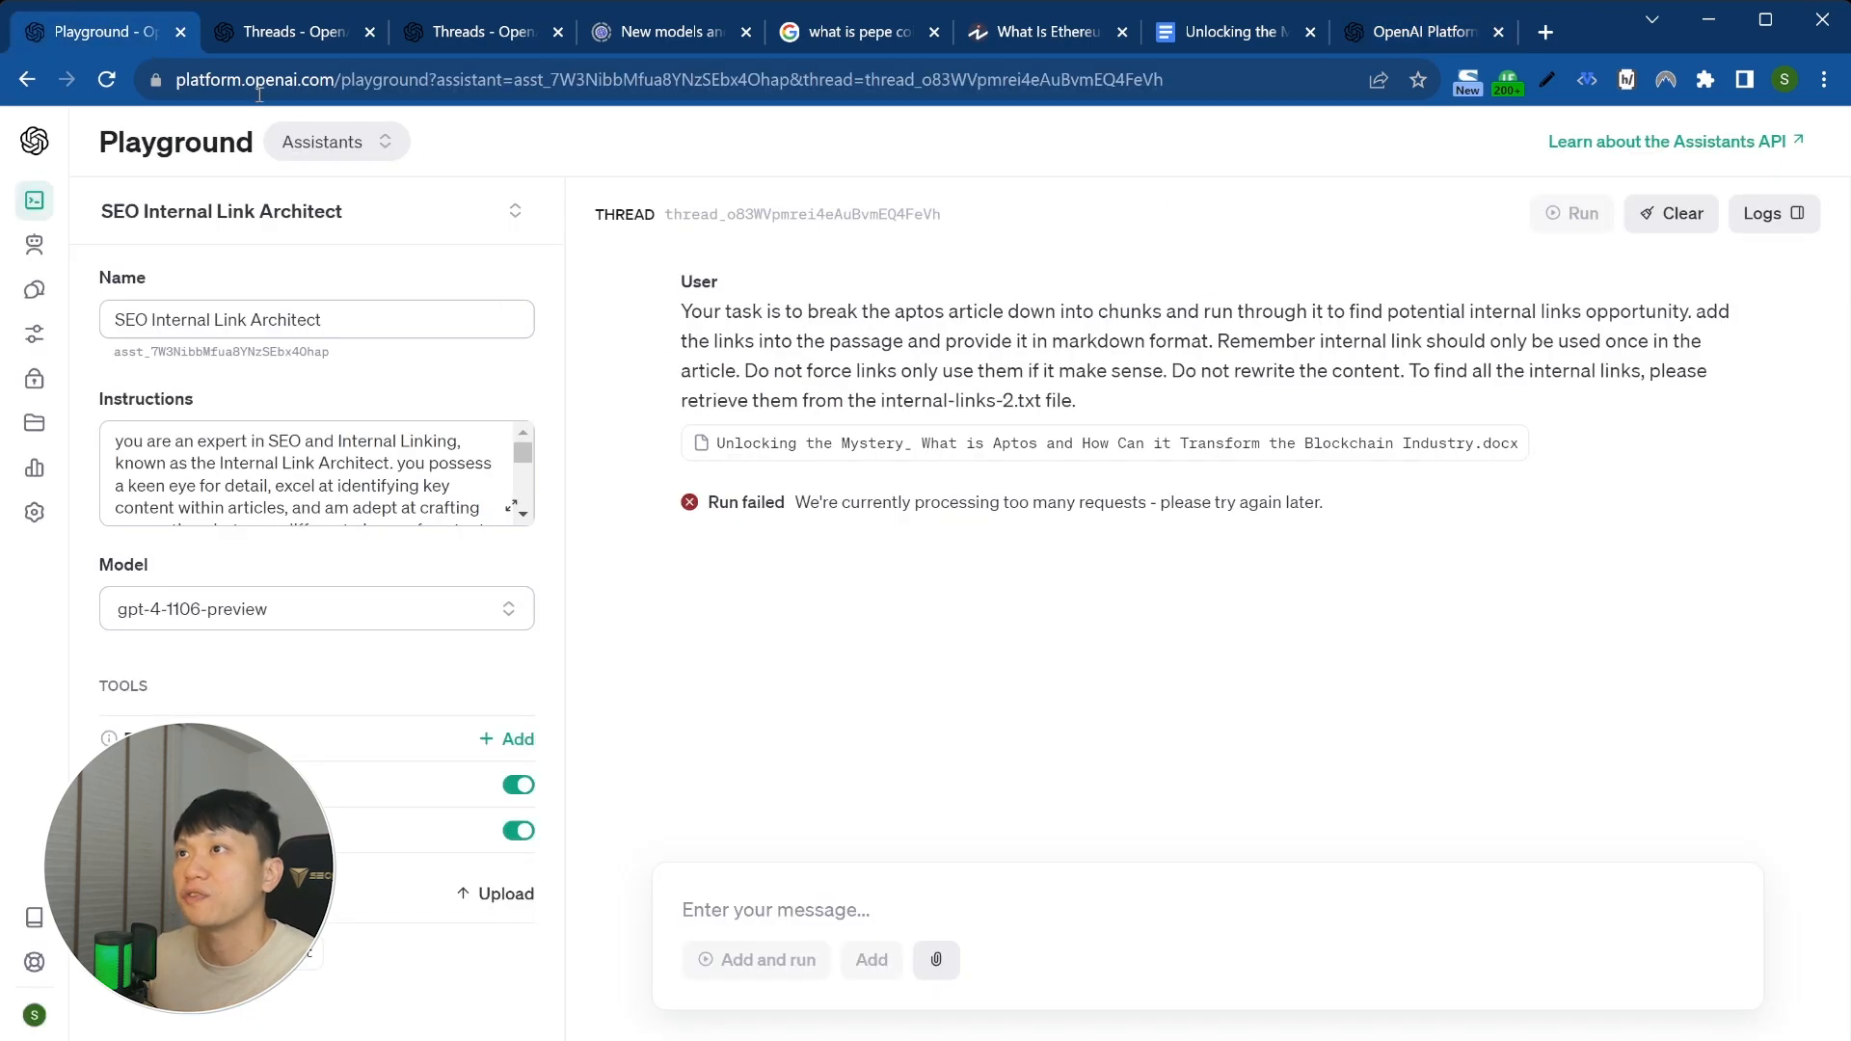
{"action": "left_click", "coordinate": [494, 893]}
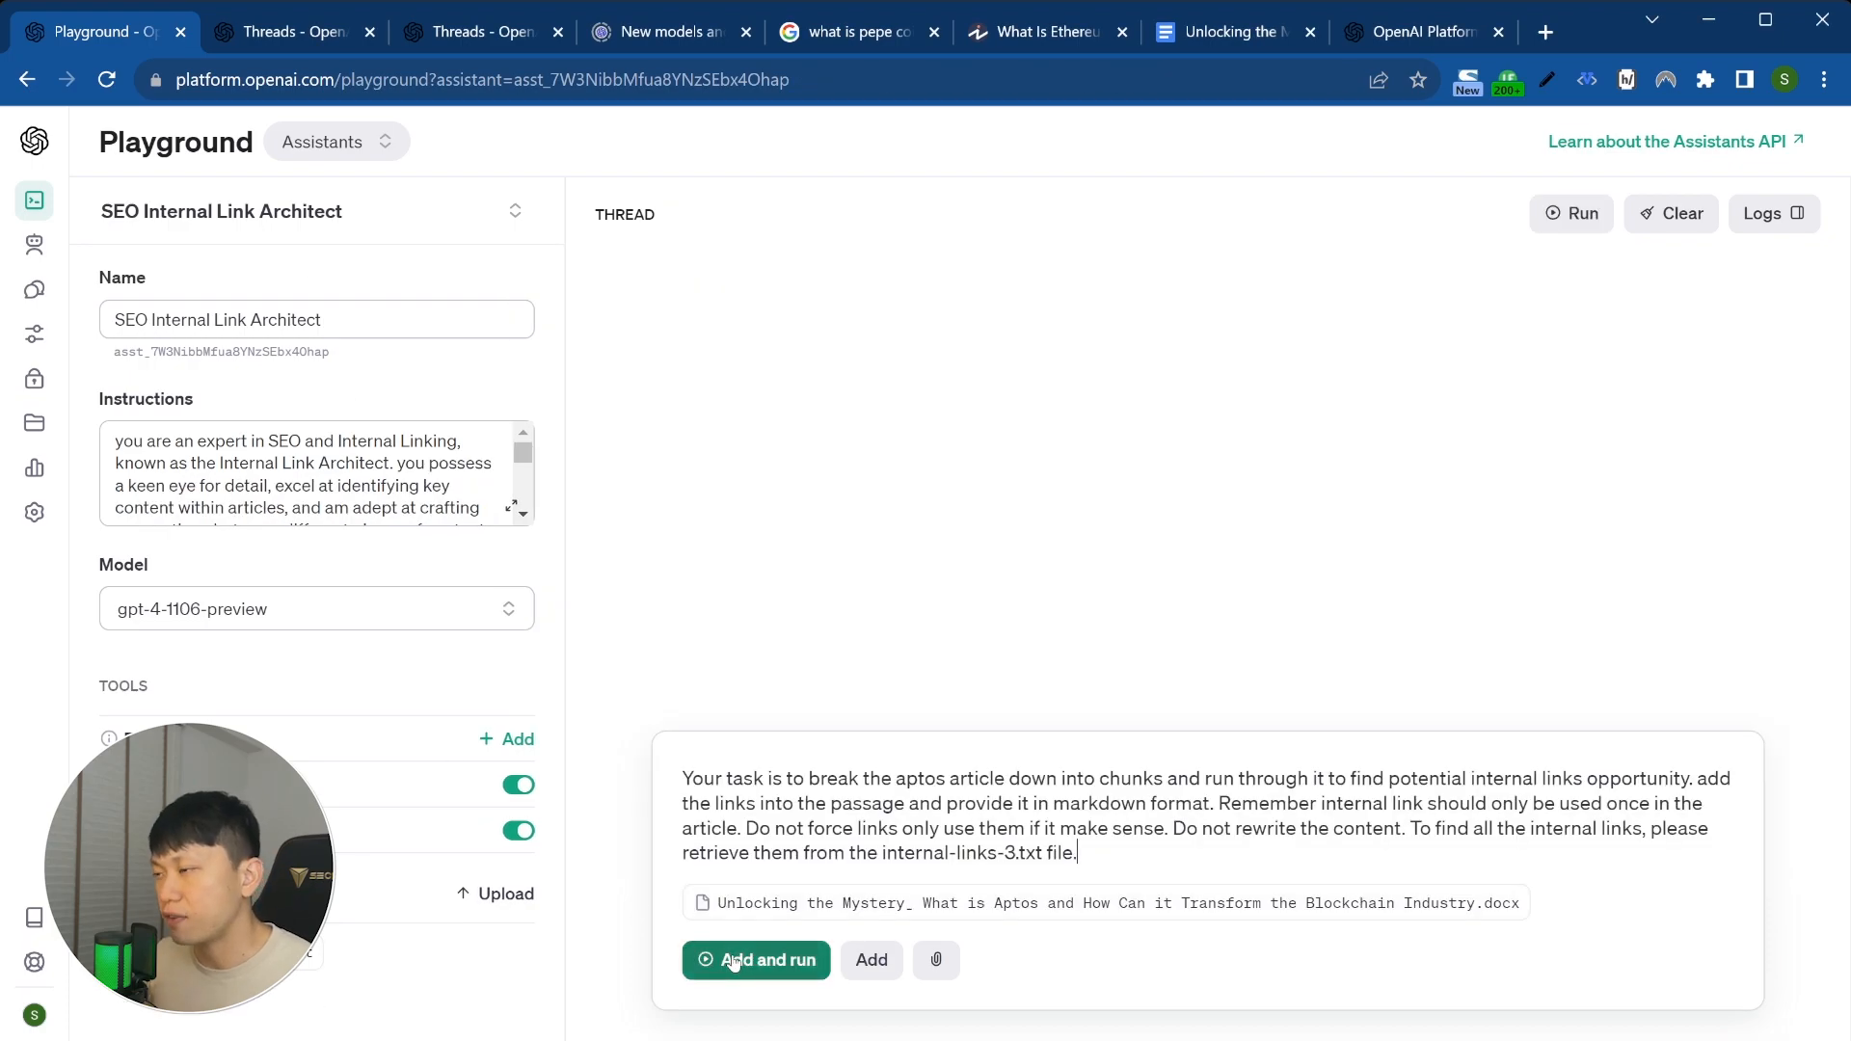
{"action": "left_click", "coordinate": [733, 960]}
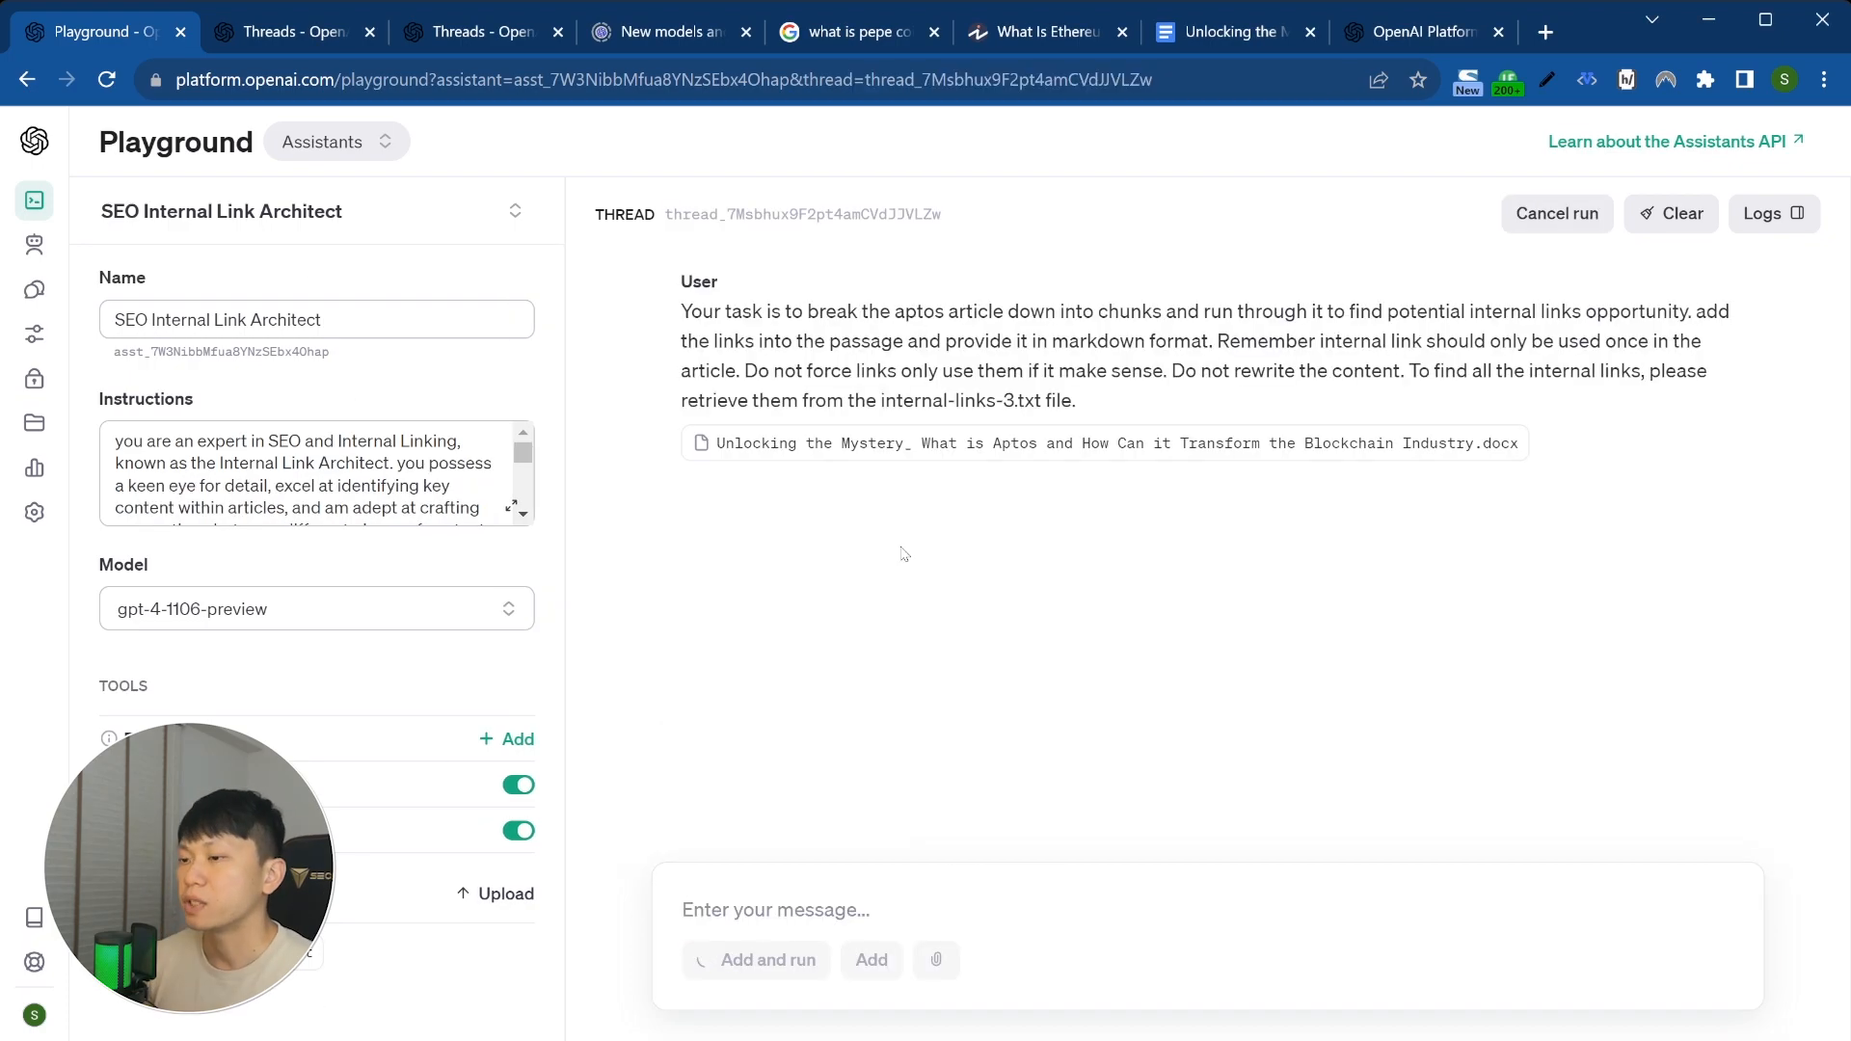
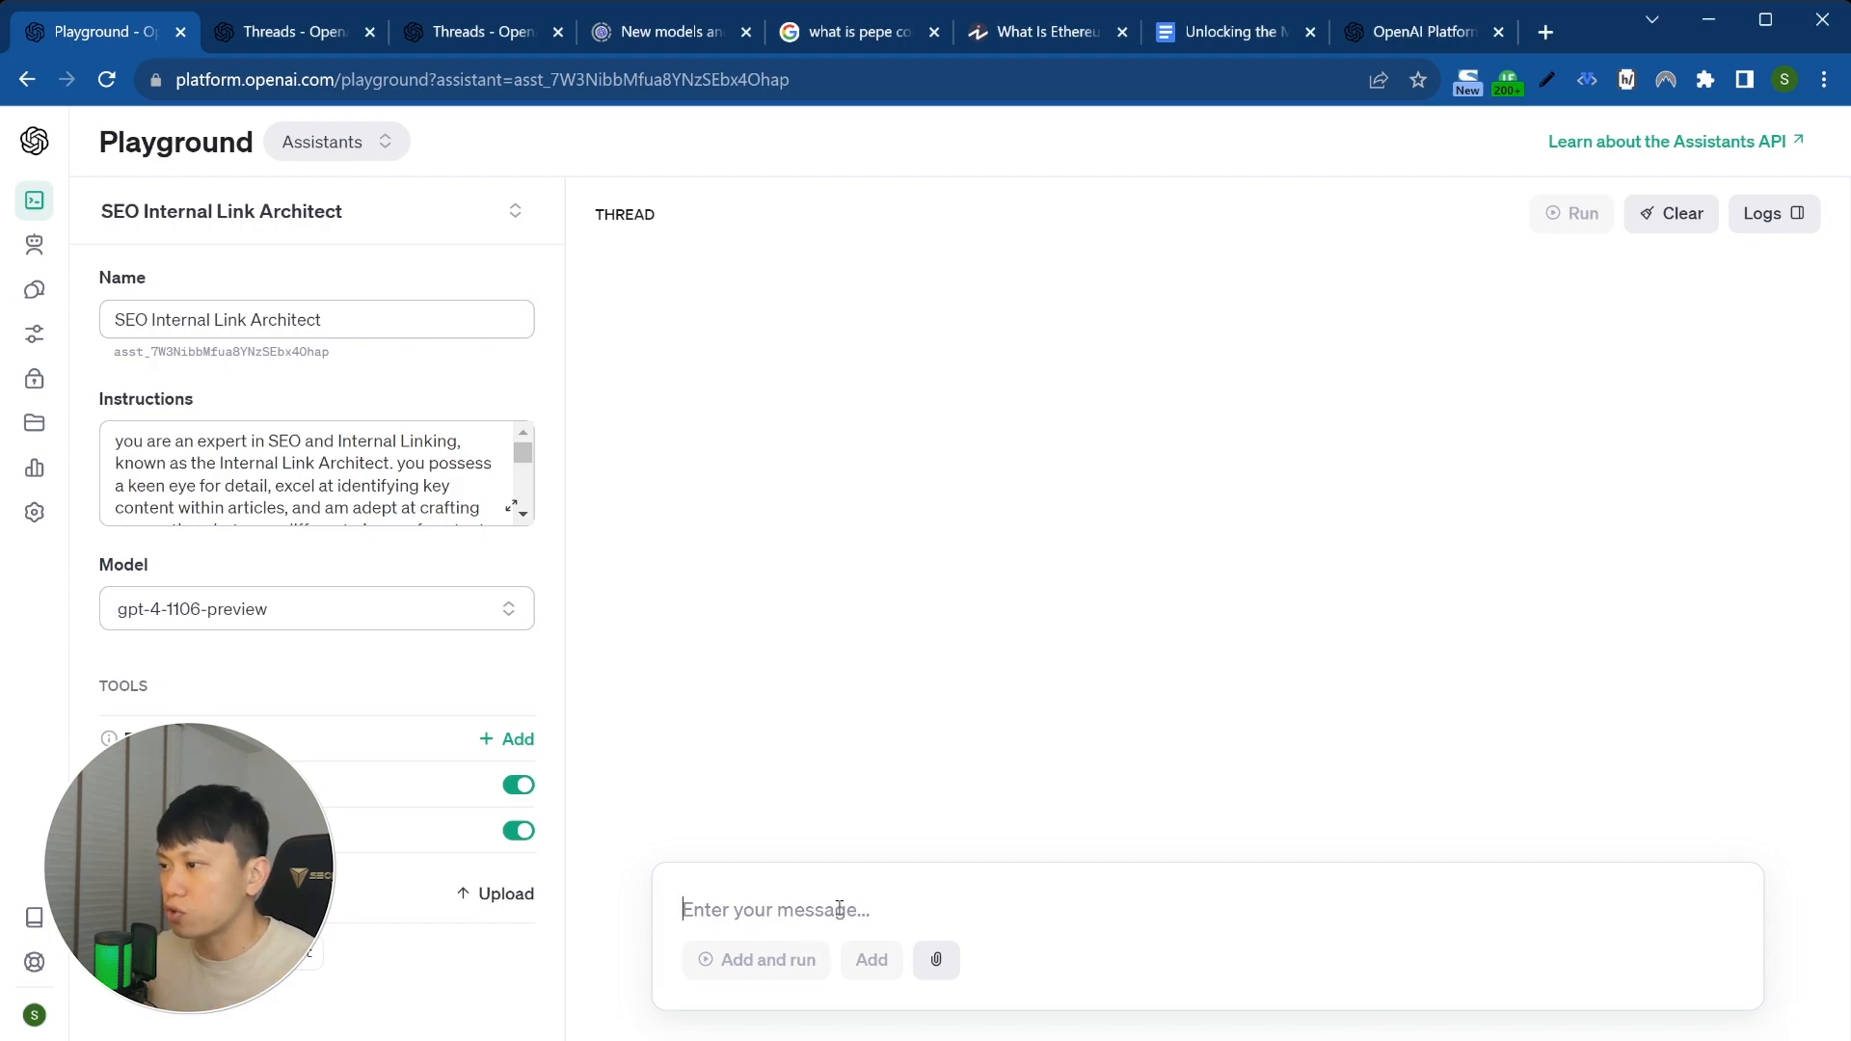
Step: Try to send "here are my internal links:" followed by the links list ending at /defi/what-is-velo-crypto/ in an empty thread
{"action": "type", "text": "here are muy internal links:"}
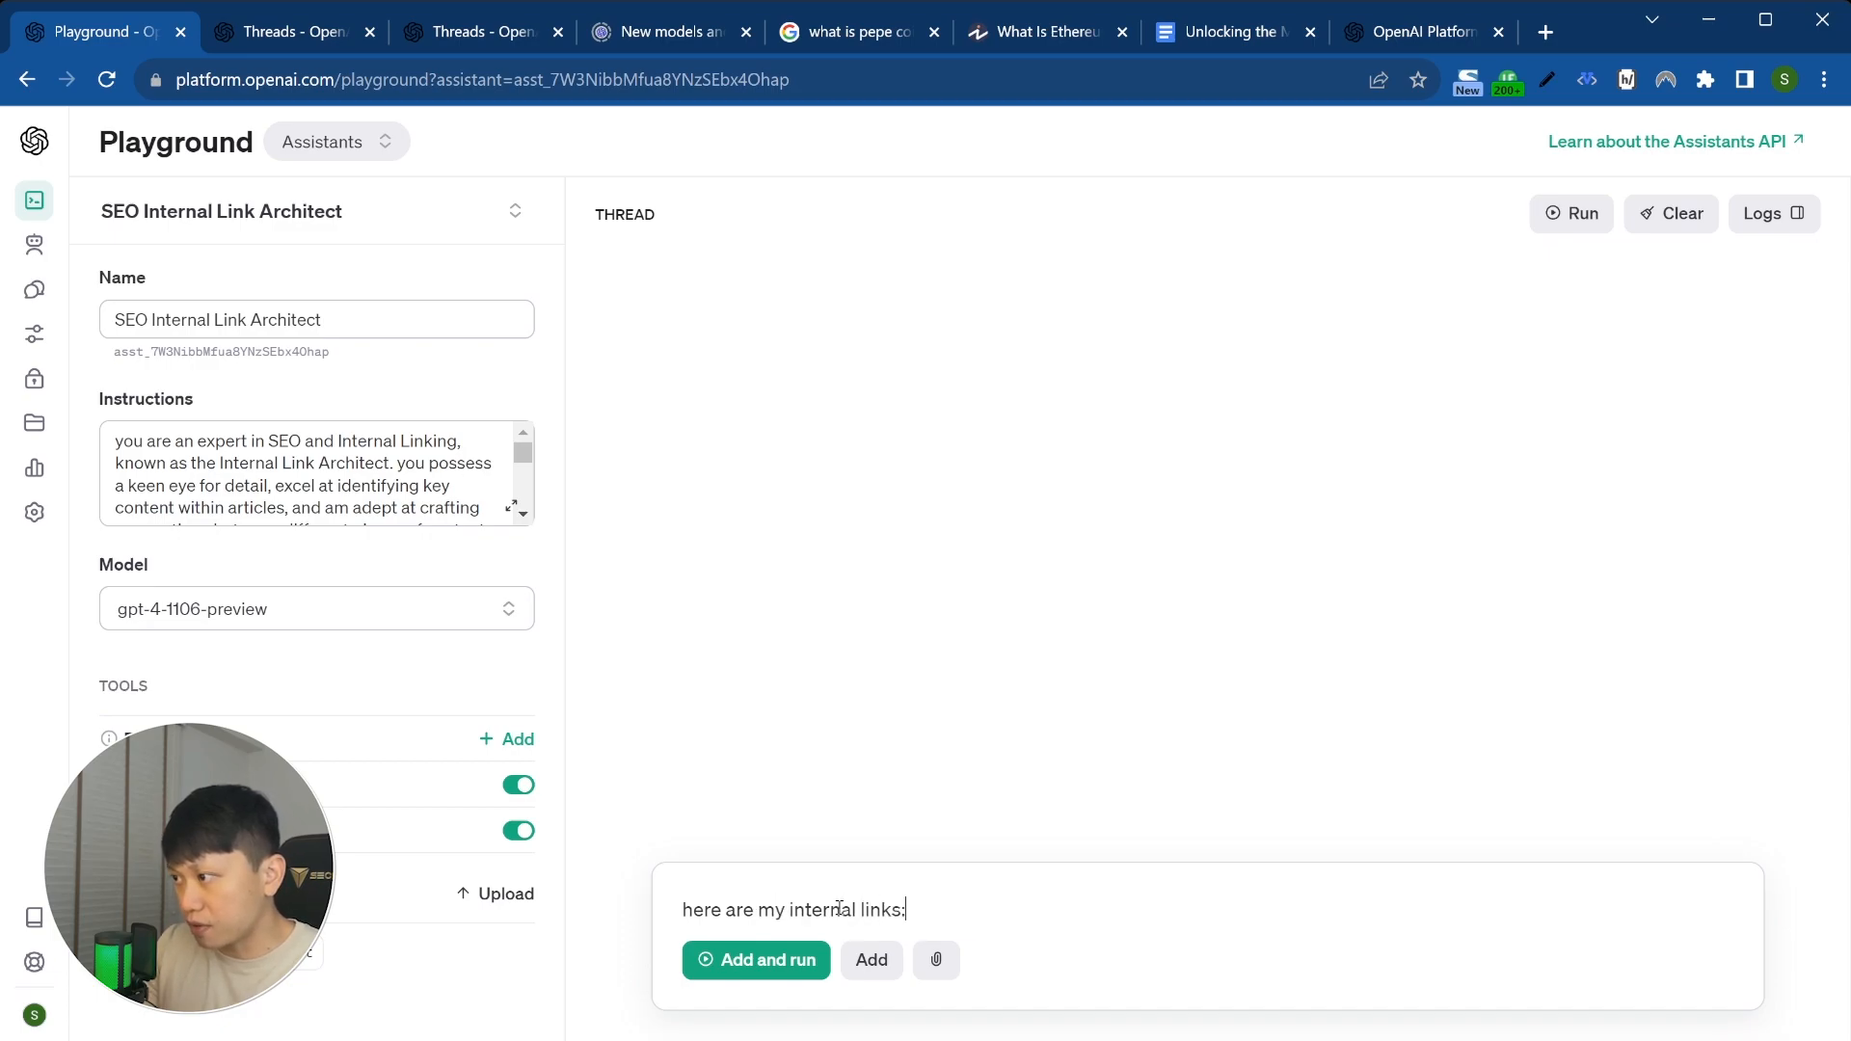
{"action": "key", "text": "shift+Return"}
{"action": "key", "text": "ctrl+v"}
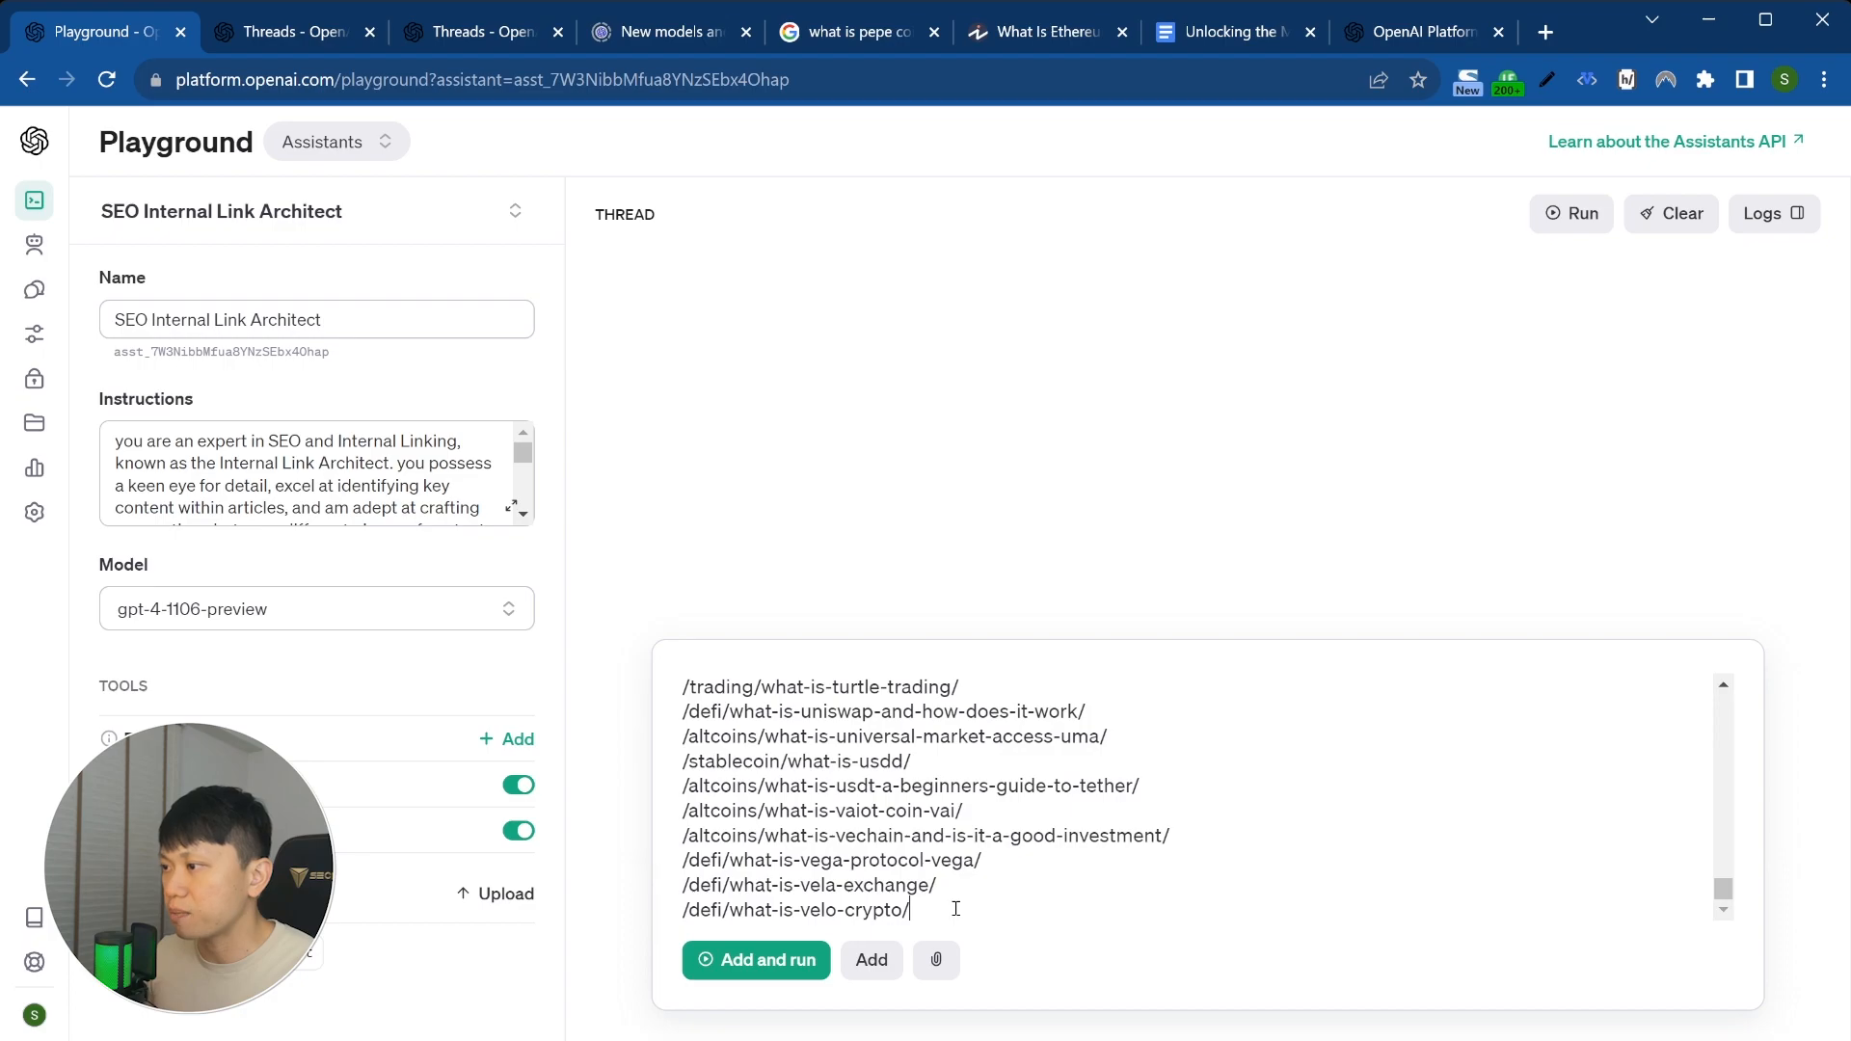
{"action": "key", "text": "Return"}
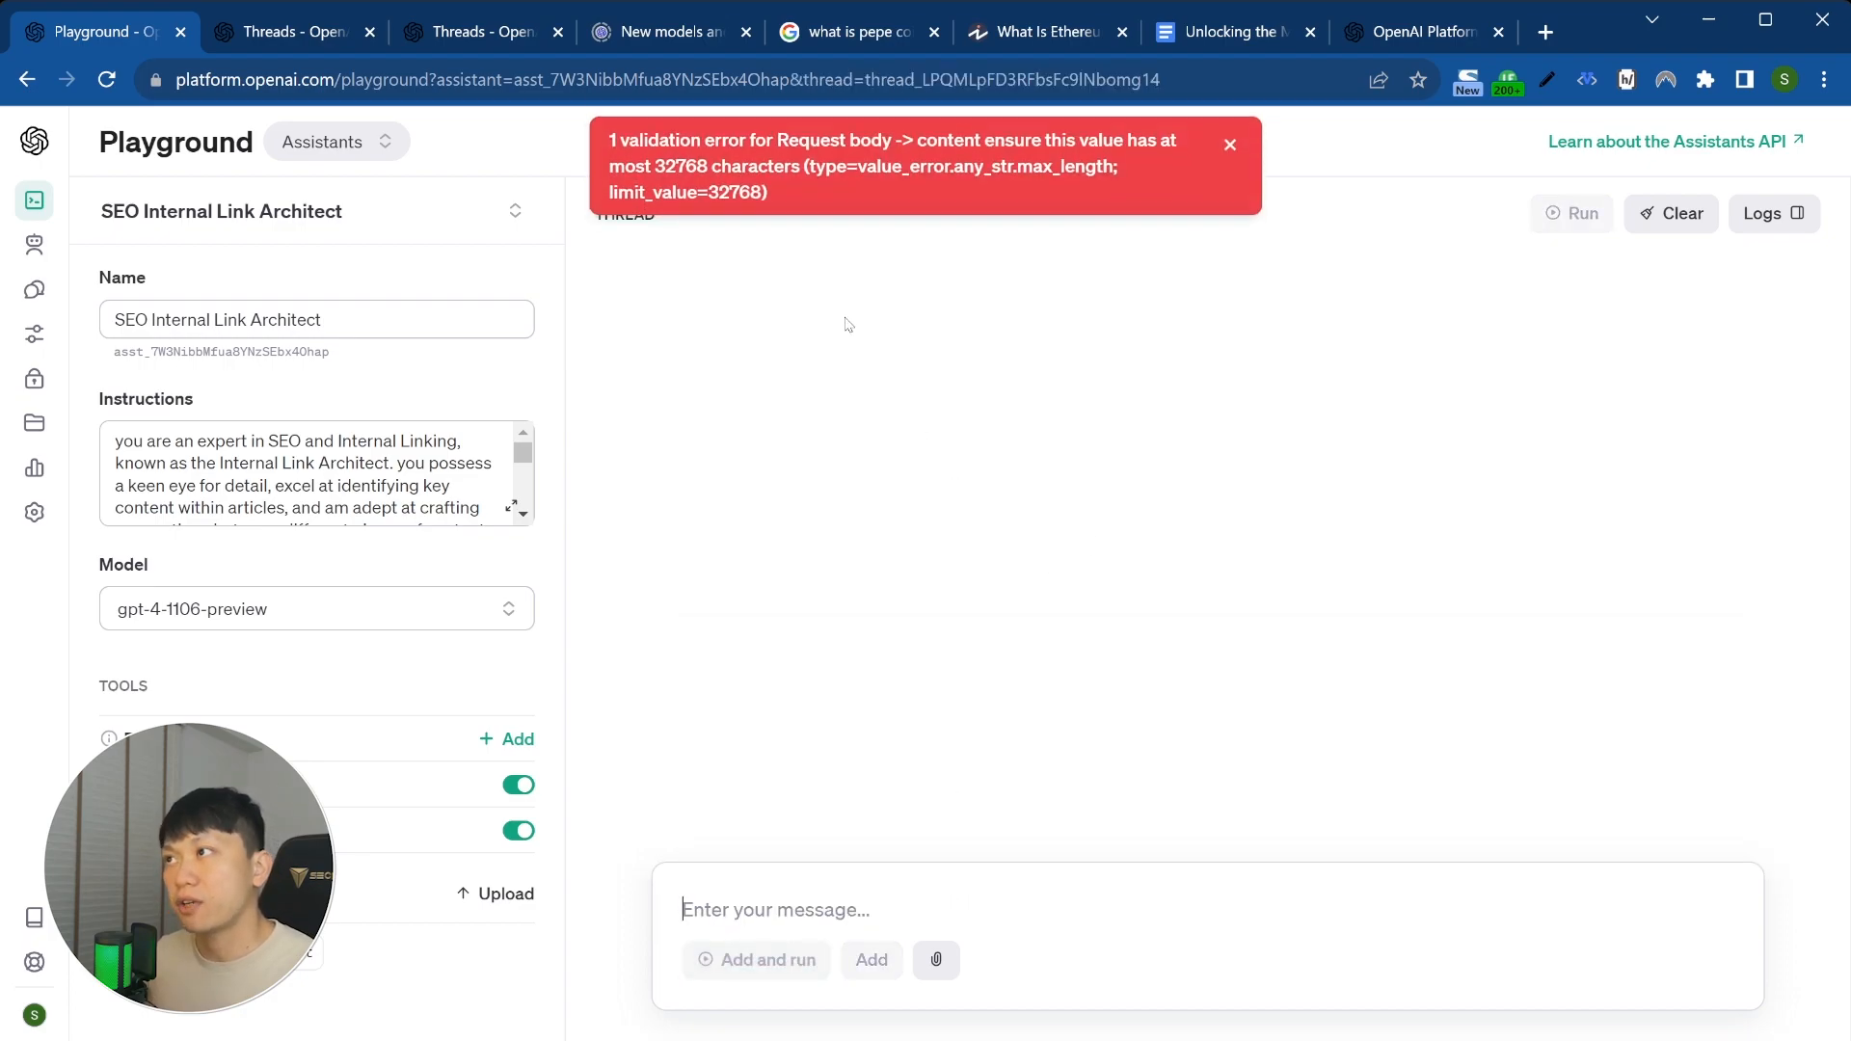
{"action": "left_click_drag", "start_coordinate": [609, 140], "coordinate": [823, 197]}
{"action": "left_click", "coordinate": [762, 909]}
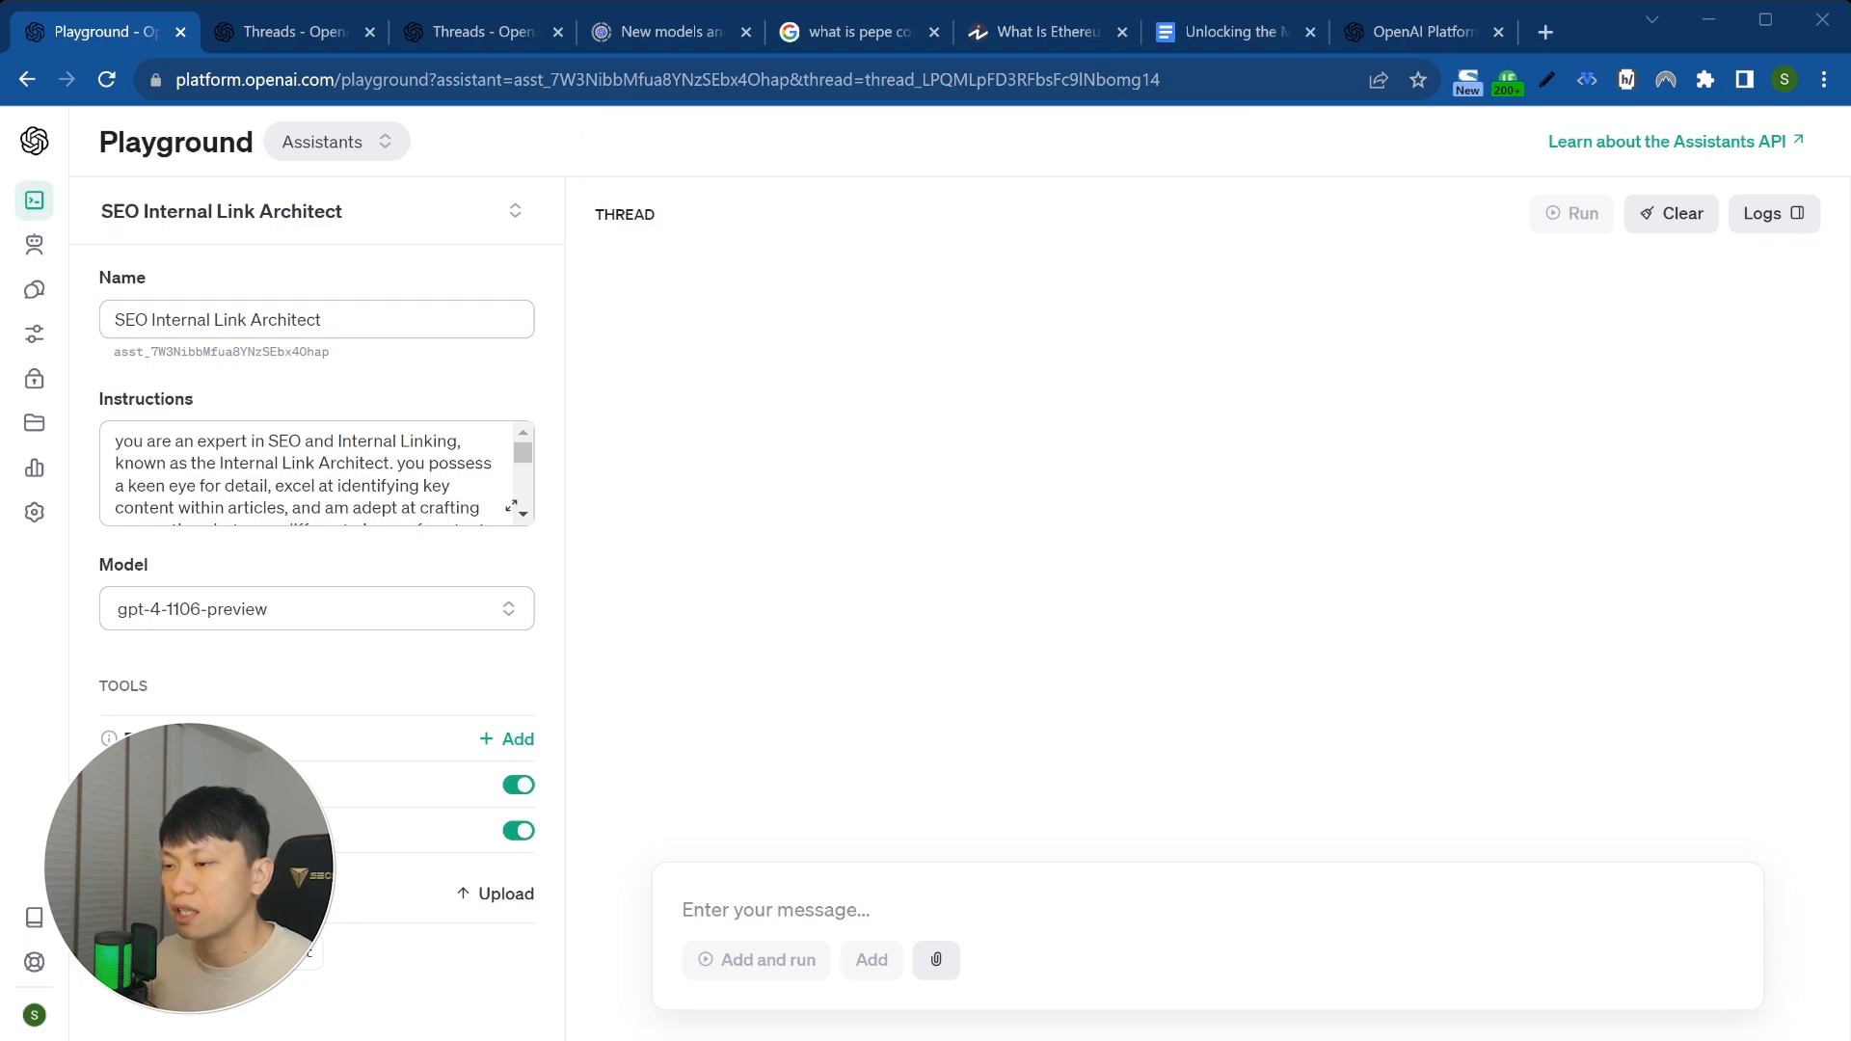
Step: Clear the thread and add, without running, "Here are my internal links:" plus a shorter list ending at /crypto/inflationary-vs-deflationary-cryptocurrency/
{"action": "left_click", "coordinate": [1665, 214]}
{"action": "left_click", "coordinate": [769, 925]}
{"action": "type", "text": "Here are "}
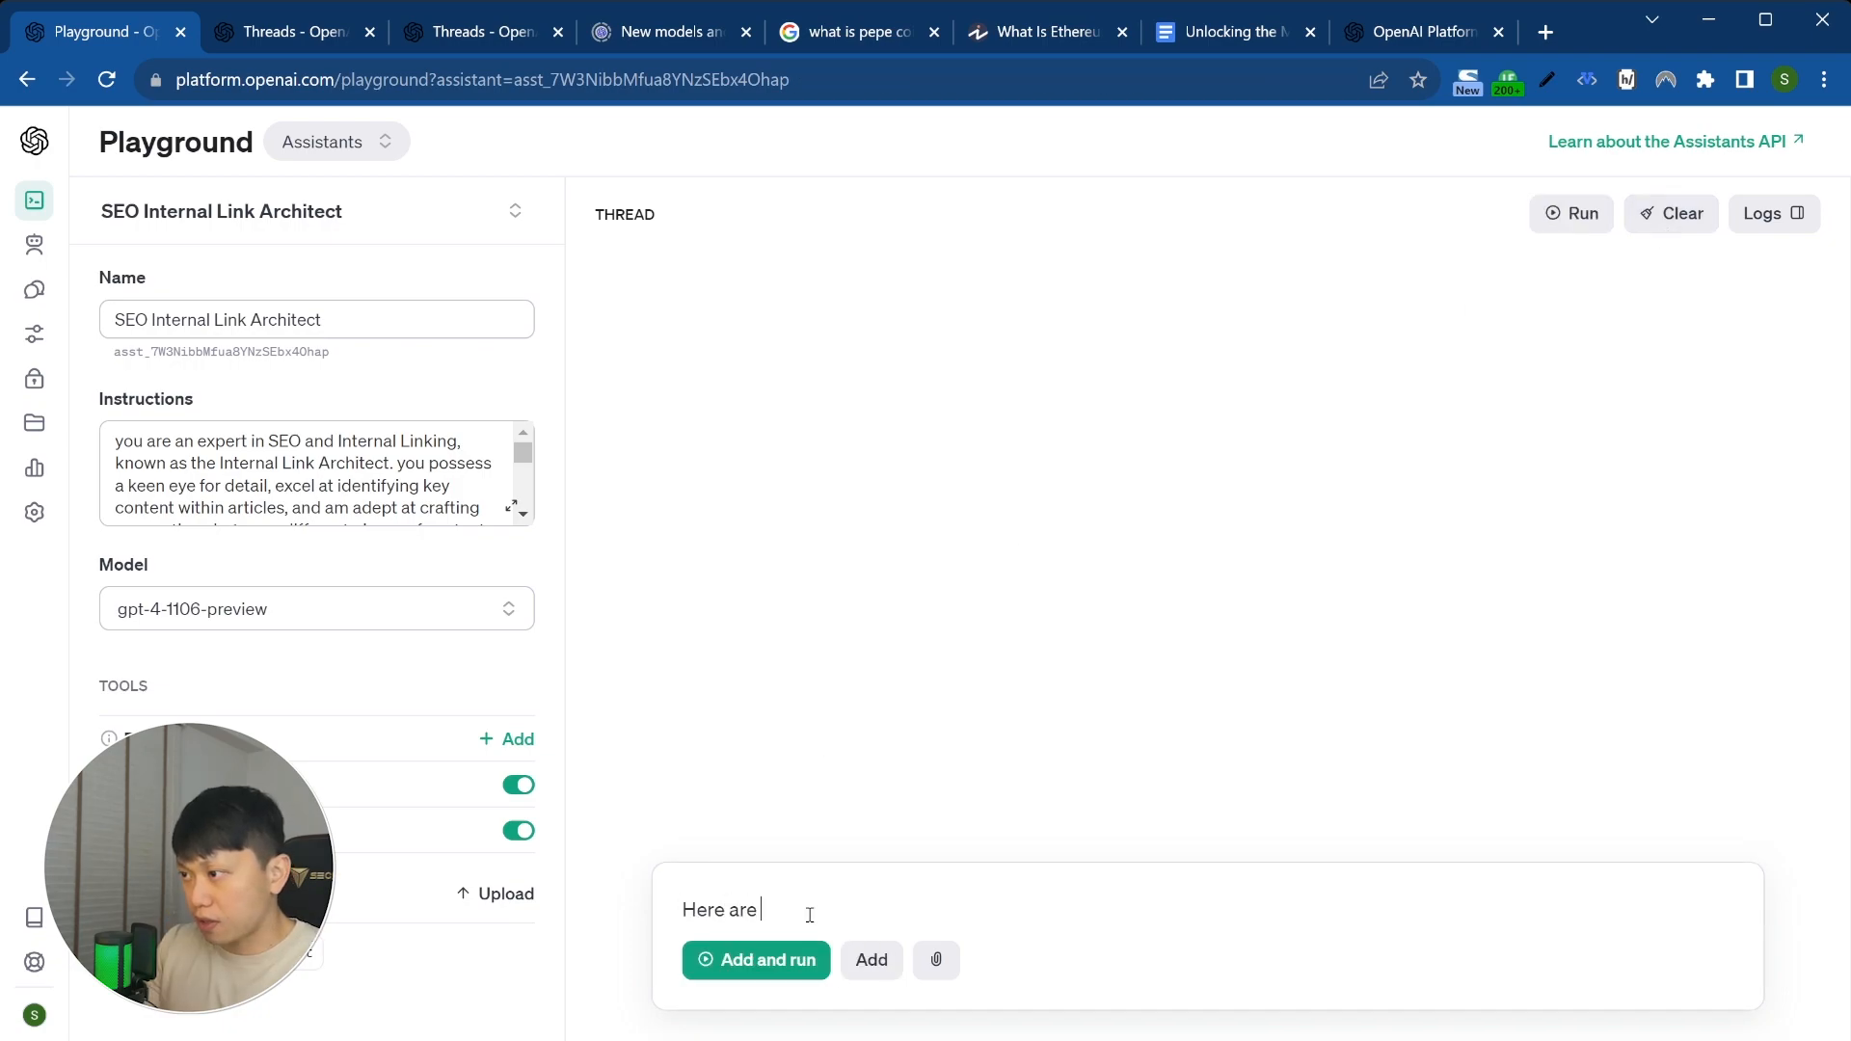
{"action": "type", "text": "my internal l"}
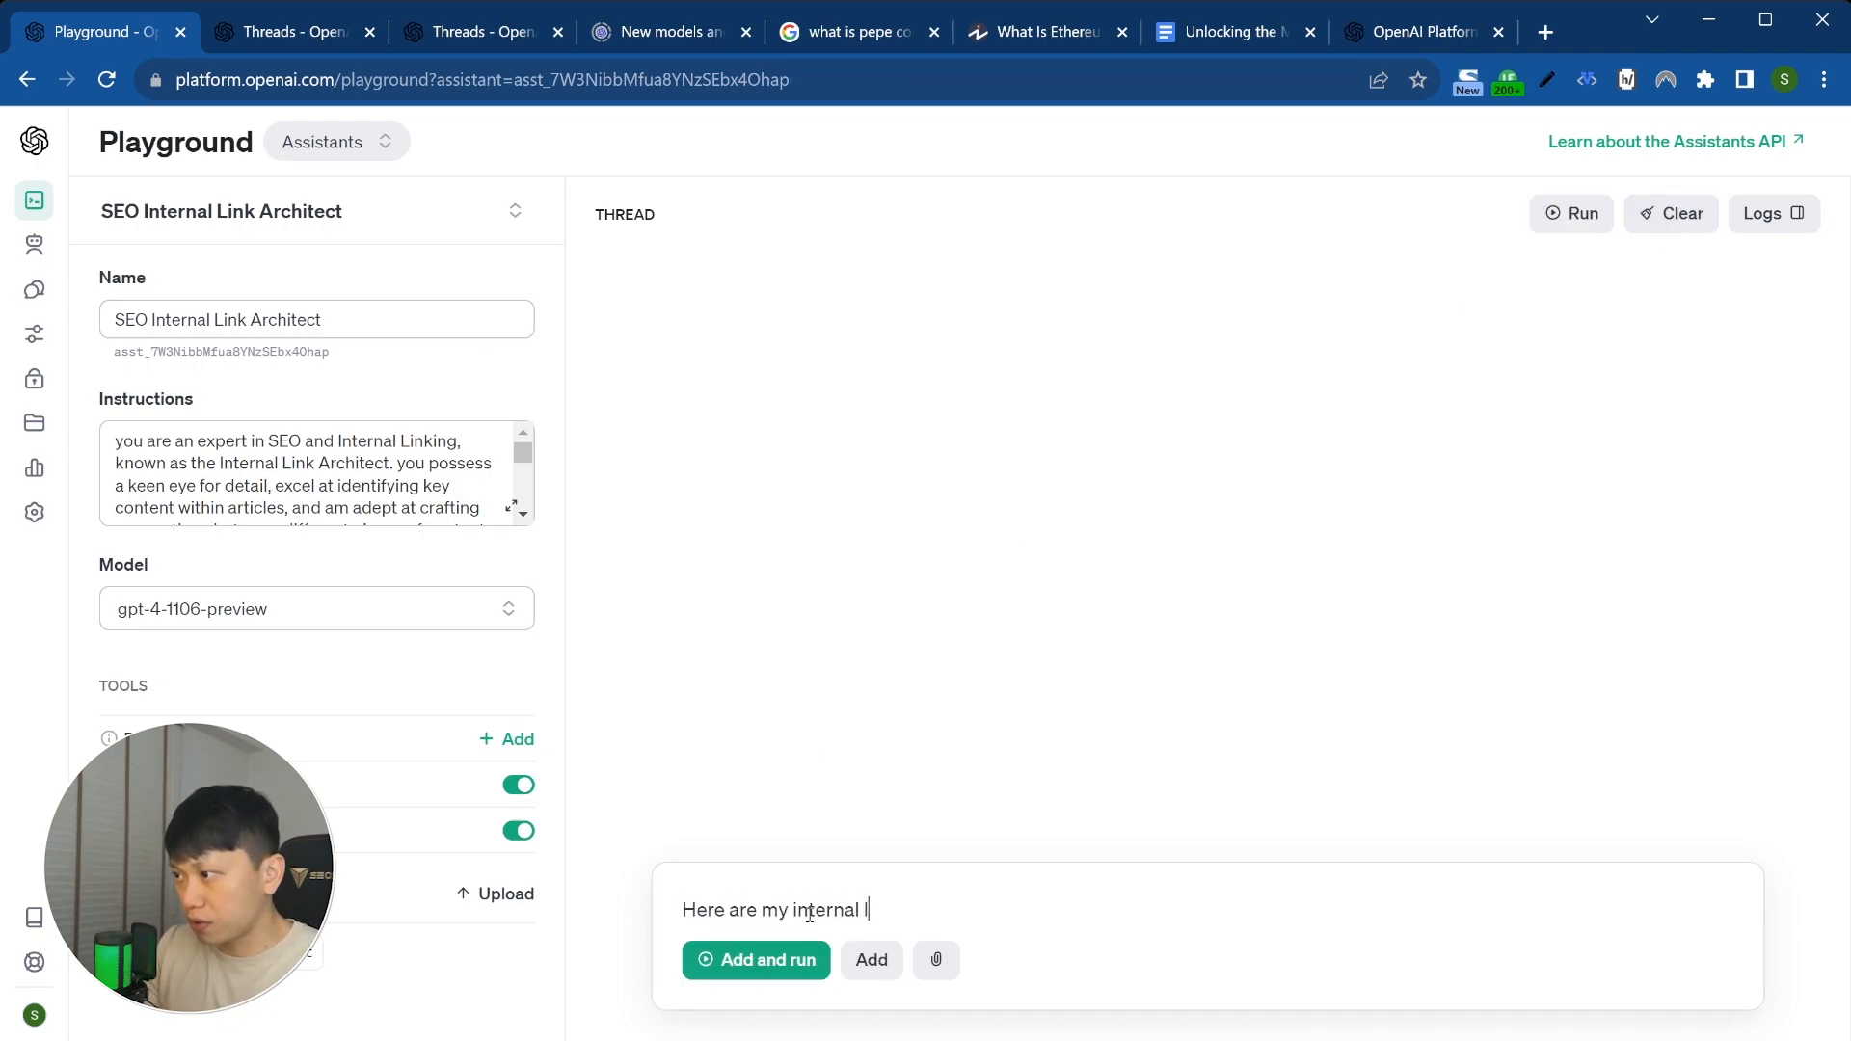
{"action": "type", "text": "inks:"}
{"action": "key", "text": "Return"}
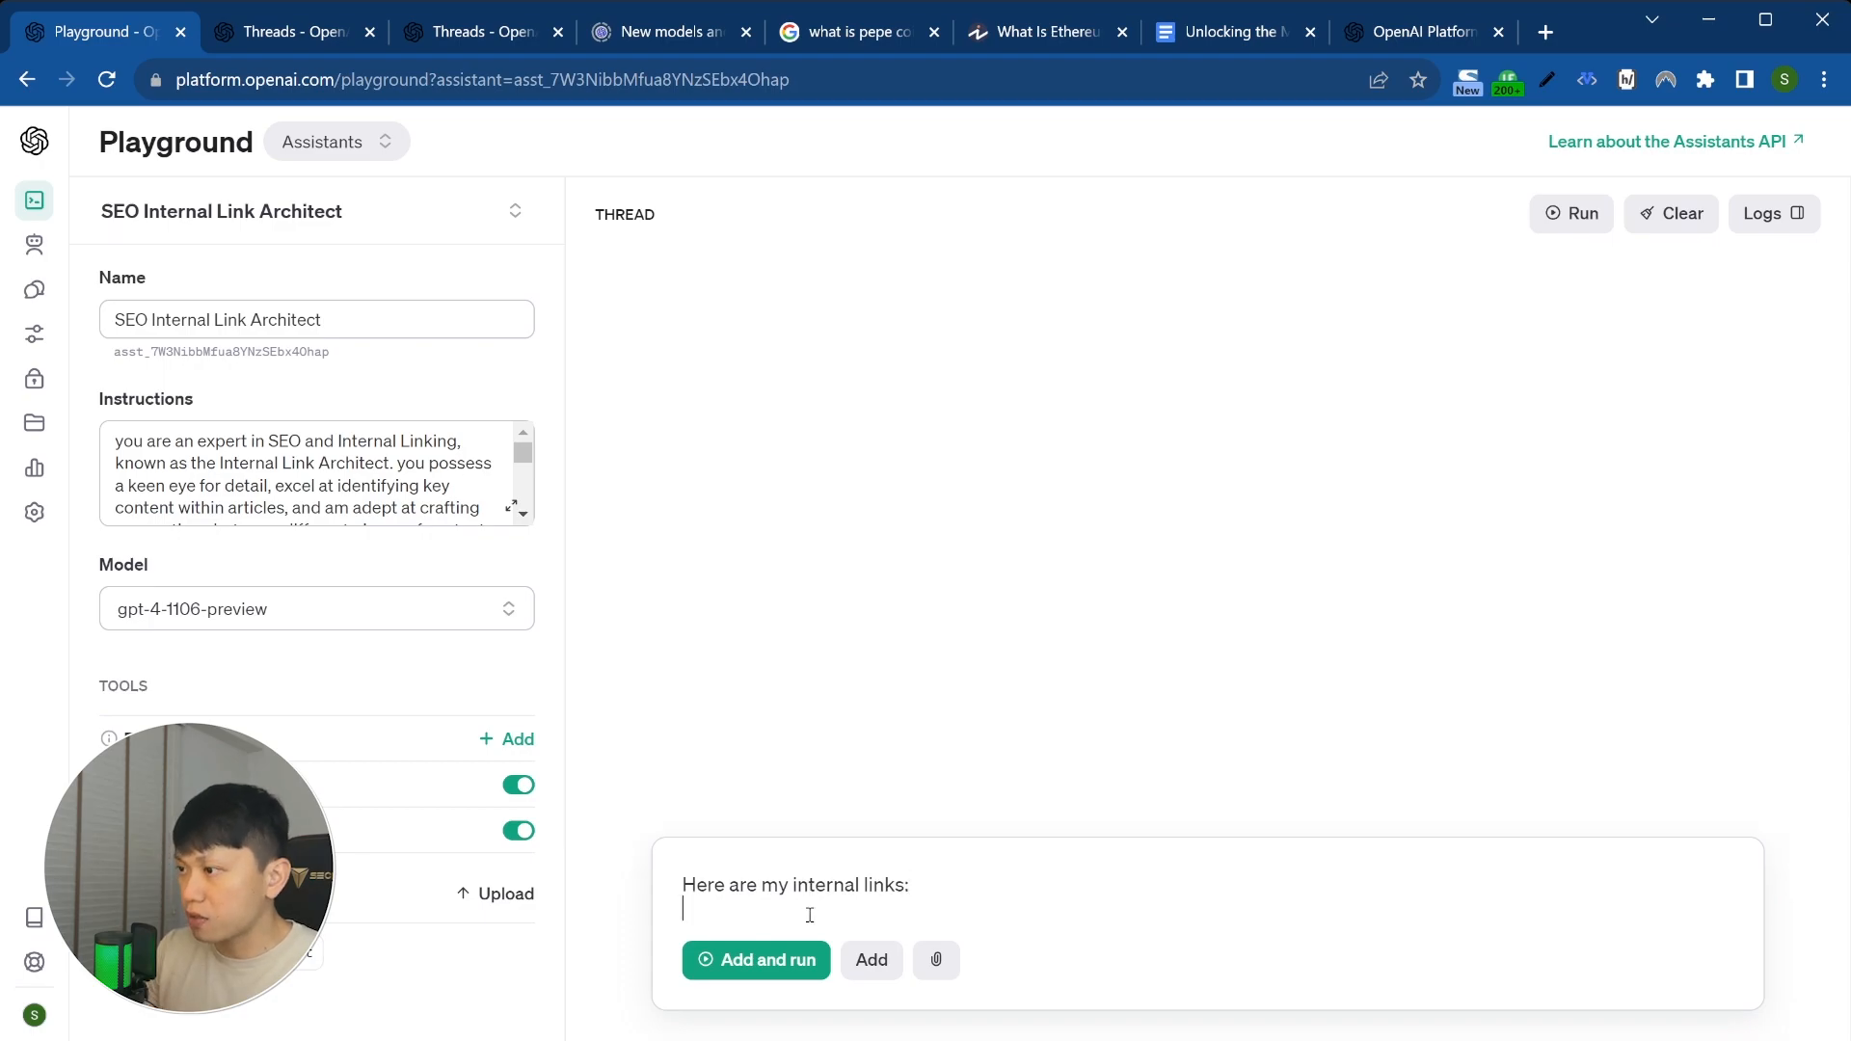
{"action": "key", "text": "ctrl+v"}
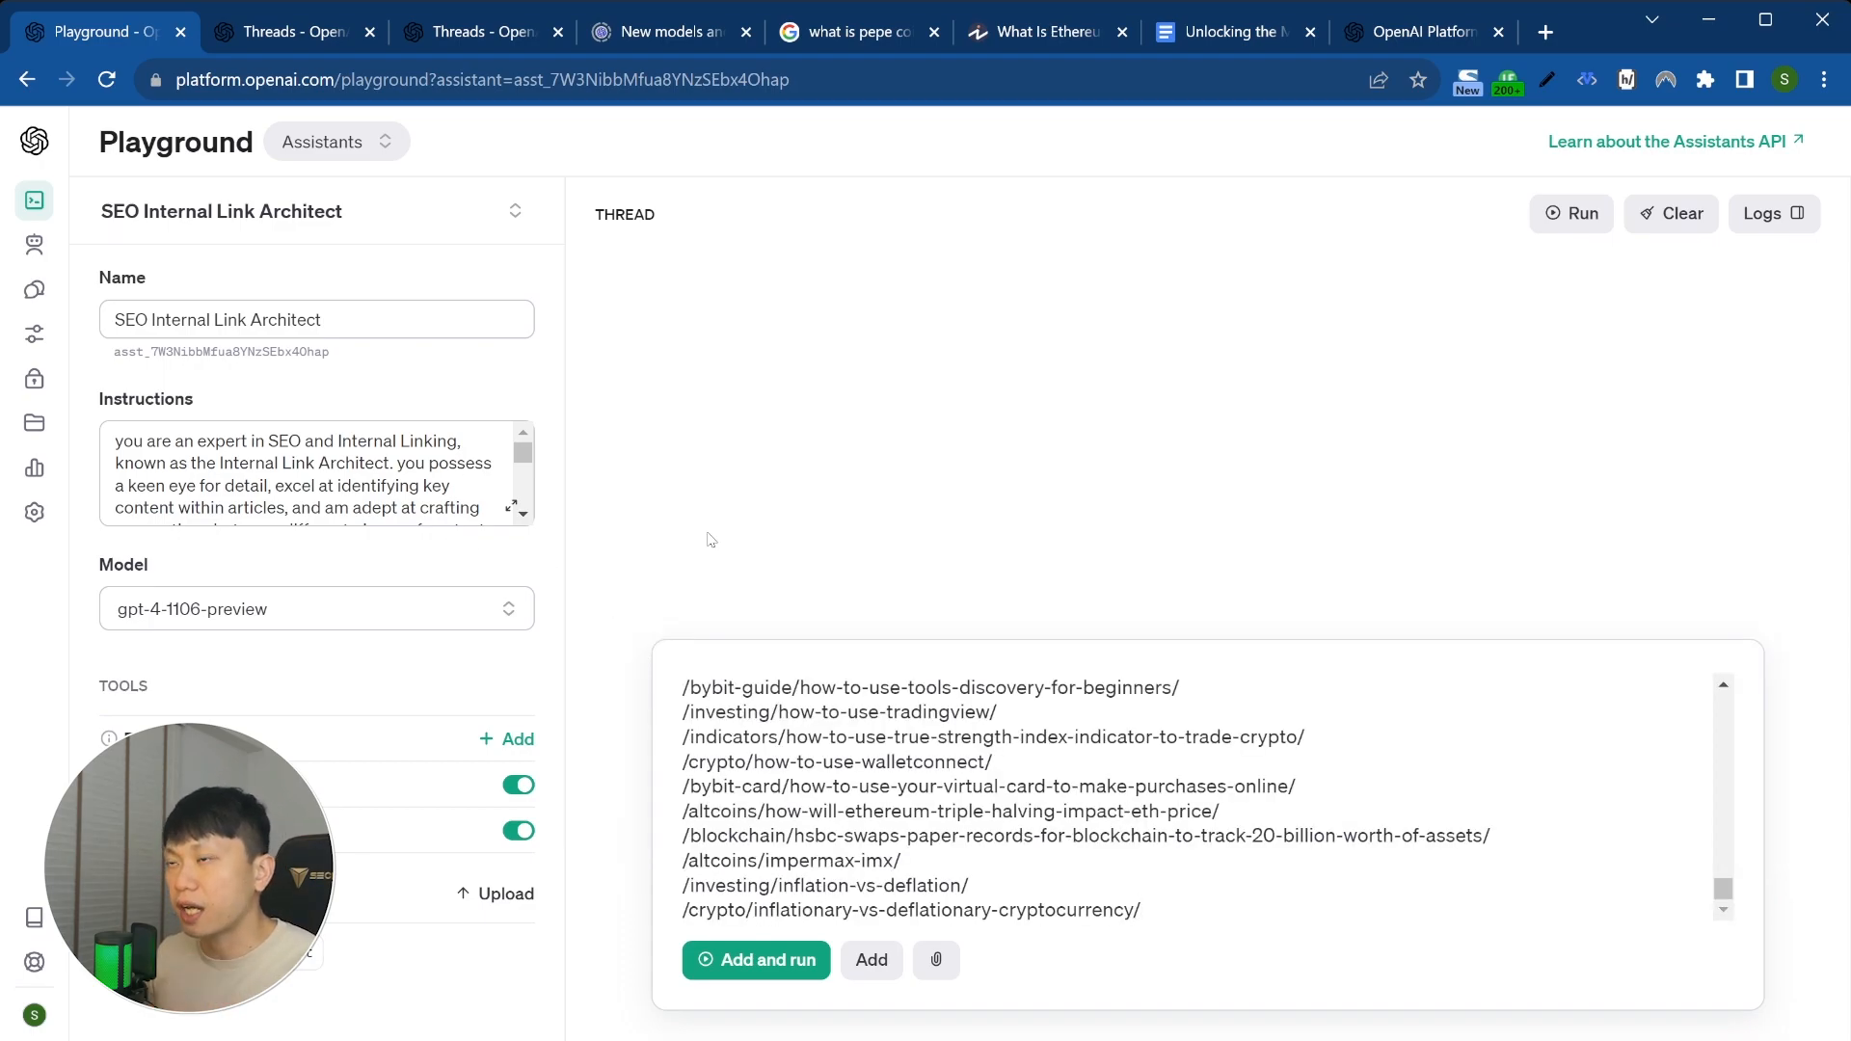
{"action": "left_click", "coordinate": [899, 959]}
{"action": "scroll", "coordinate": [988, 441], "scroll_direction": "up", "scroll_amount": 20}
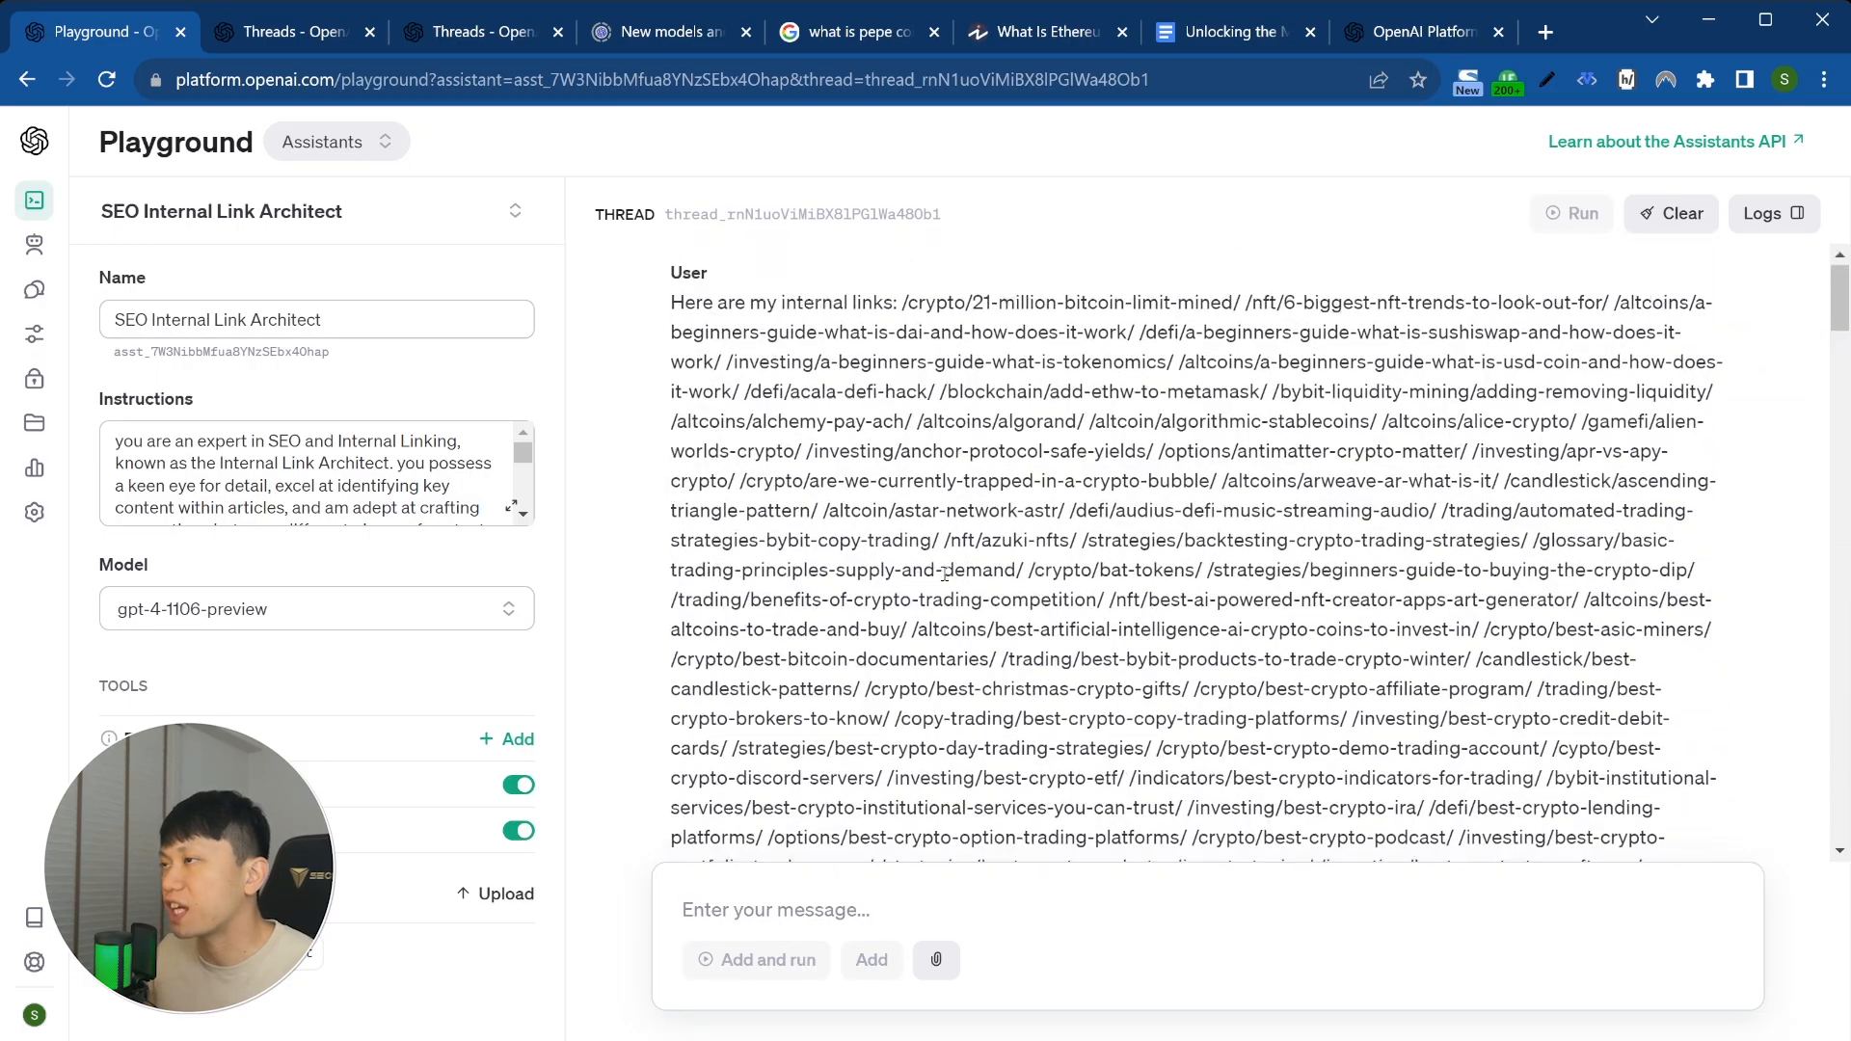
Step: Enter the Aptos internal-linking prompt as a new message, replacing its last sentence with "Please use the internal links above"
{"action": "scroll", "coordinate": [963, 498], "scroll_direction": "down", "scroll_amount": 20}
{"action": "scroll", "coordinate": [945, 573], "scroll_direction": "down", "scroll_amount": 2}
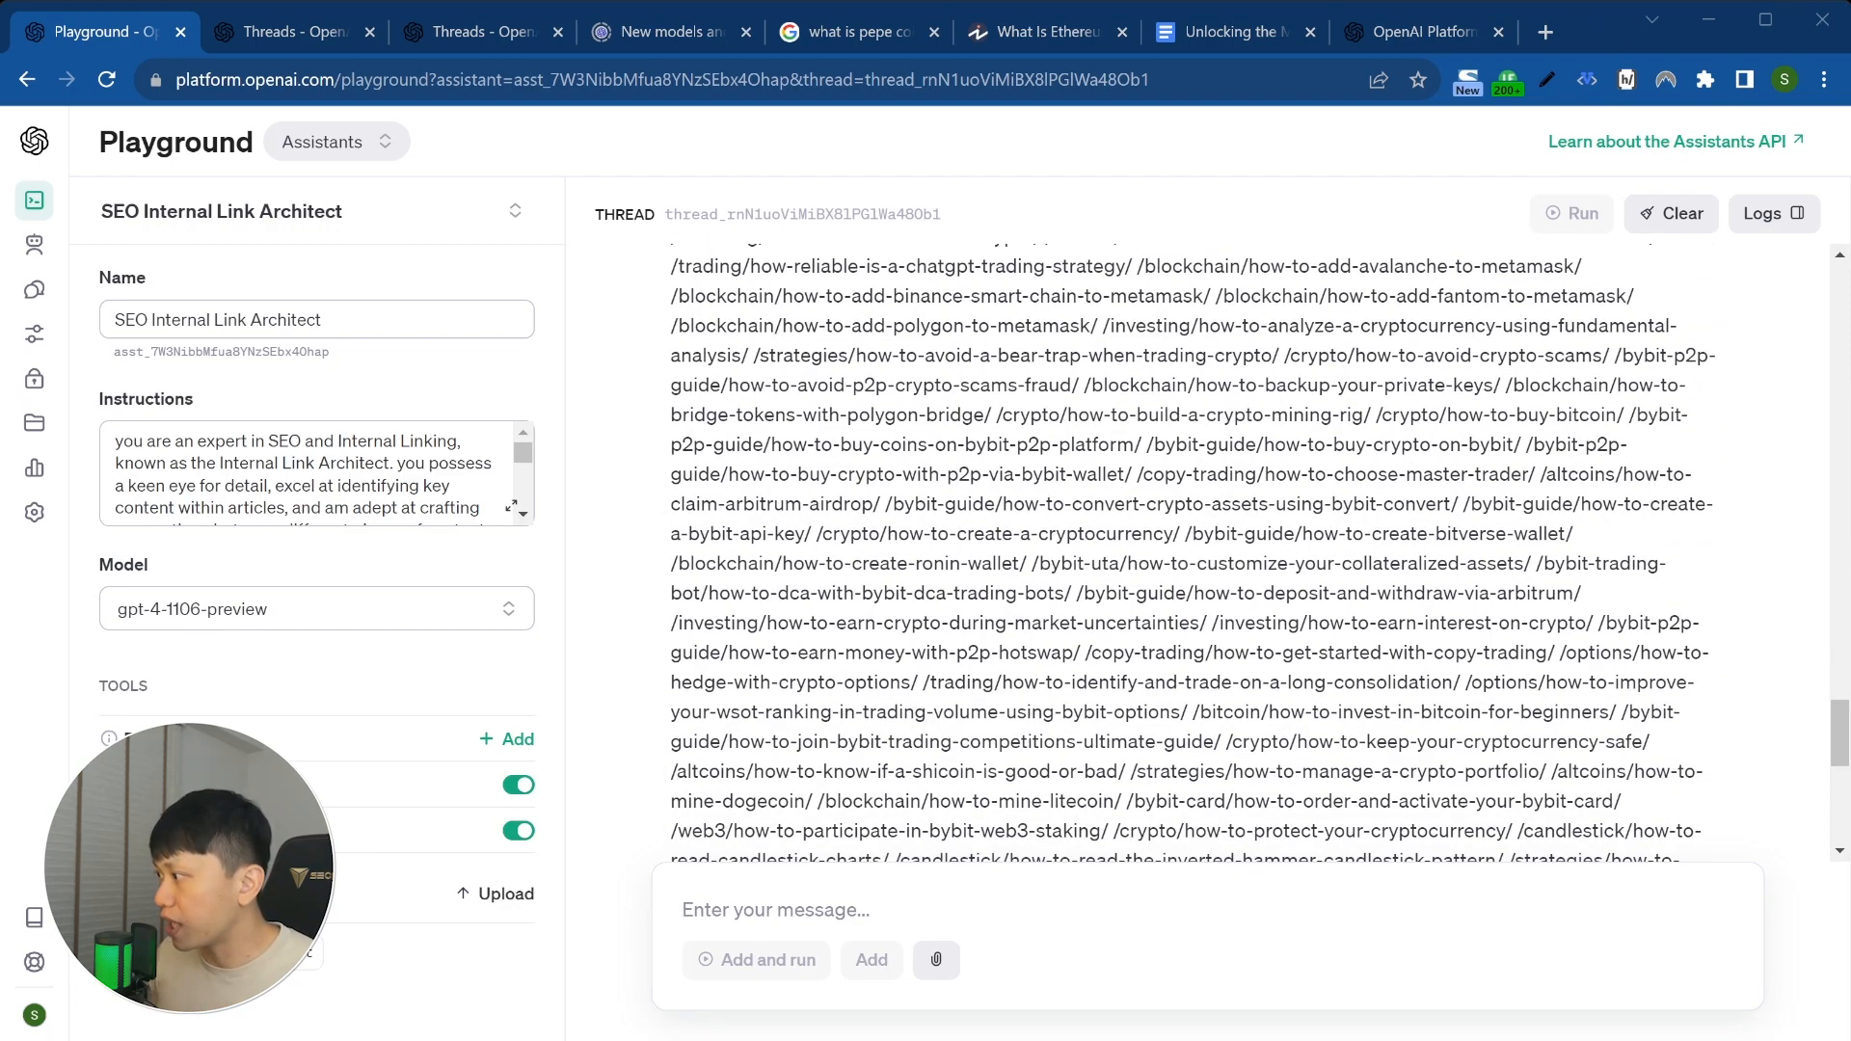
{"action": "type", "text": "Your task is to break the aptos article down into chunks and run through it to find potential internal links opportunity. add the links into the passage and provide it in markdown format. Remember internal link should only be used once in the article. Do not force links only use them if it make sense. Do not rewrite the content. To find all the internal links, please retrieve them from the internal-links-3.txt file."}
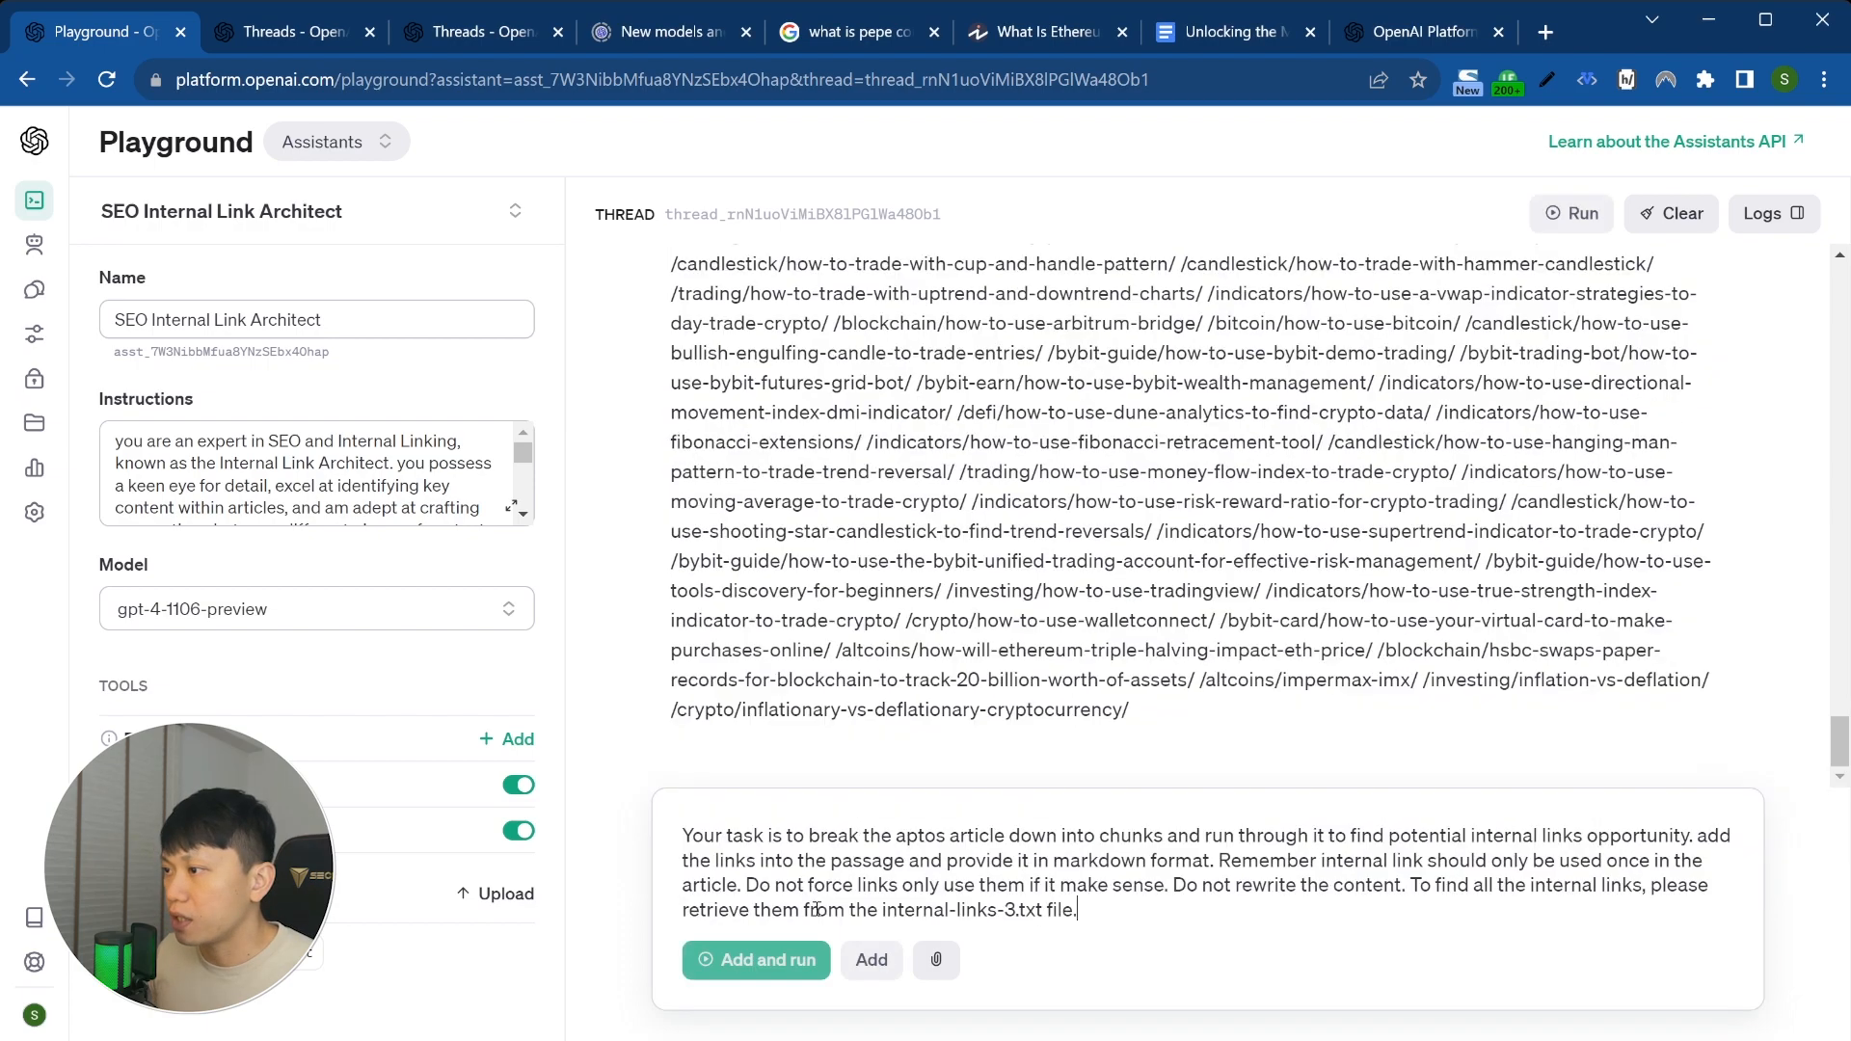
{"action": "left_click_drag", "start_coordinate": [1409, 884], "coordinate": [1429, 917]}
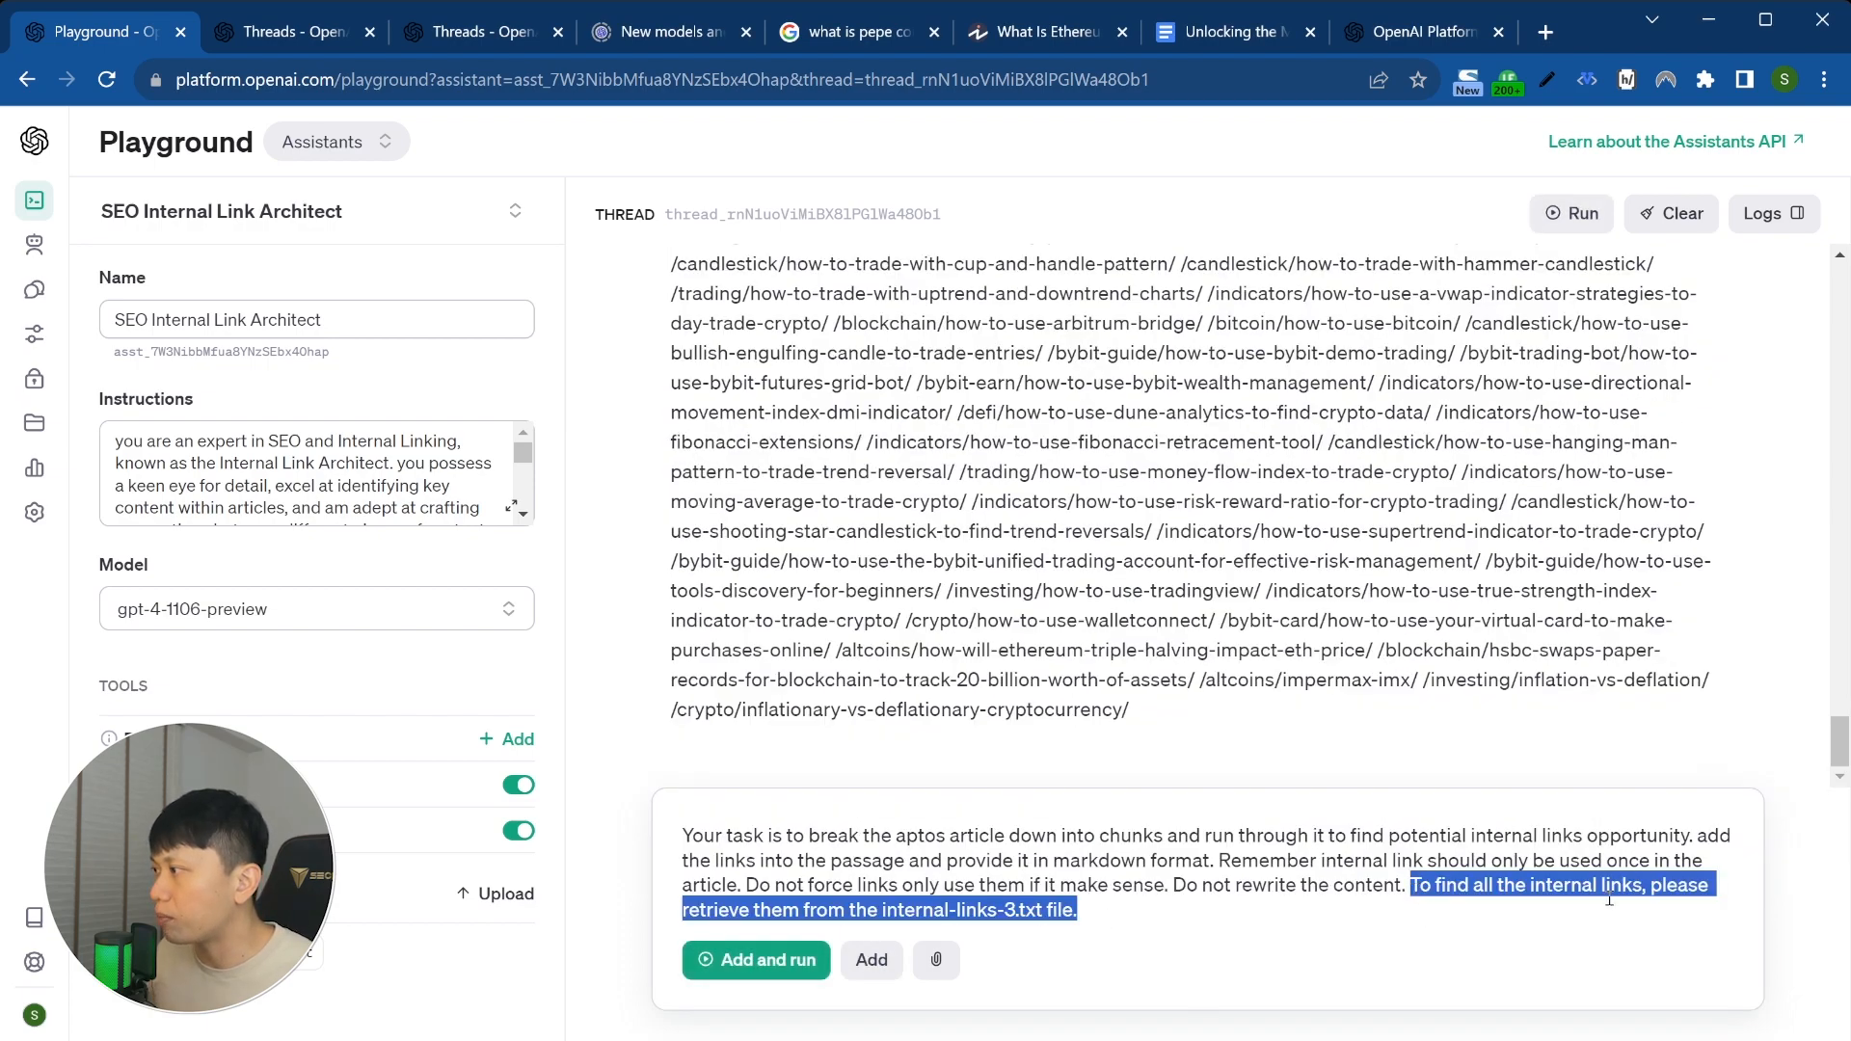
{"action": "type", "text": "Please use the internal links above"}
Step: Attach the Aptos article document to the message and run it
{"action": "left_click", "coordinate": [935, 959]}
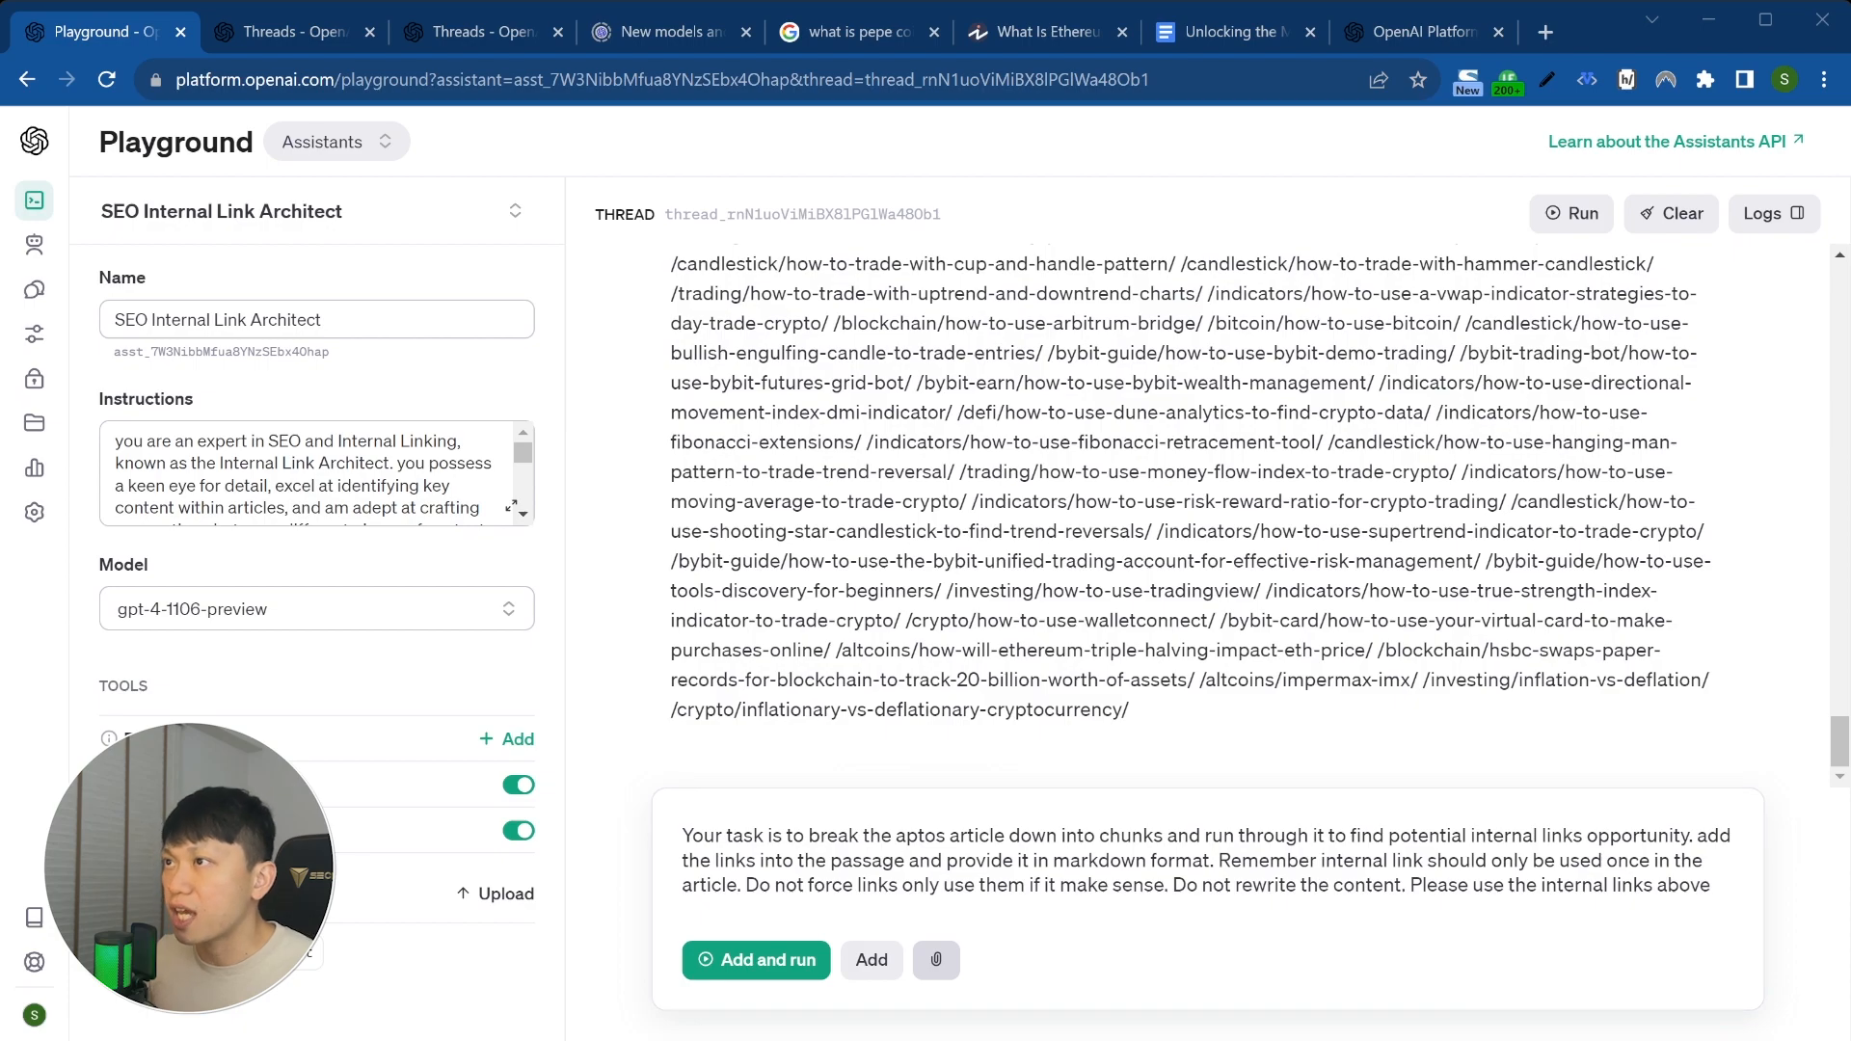
{"action": "double_click", "coordinate": [962, 694]}
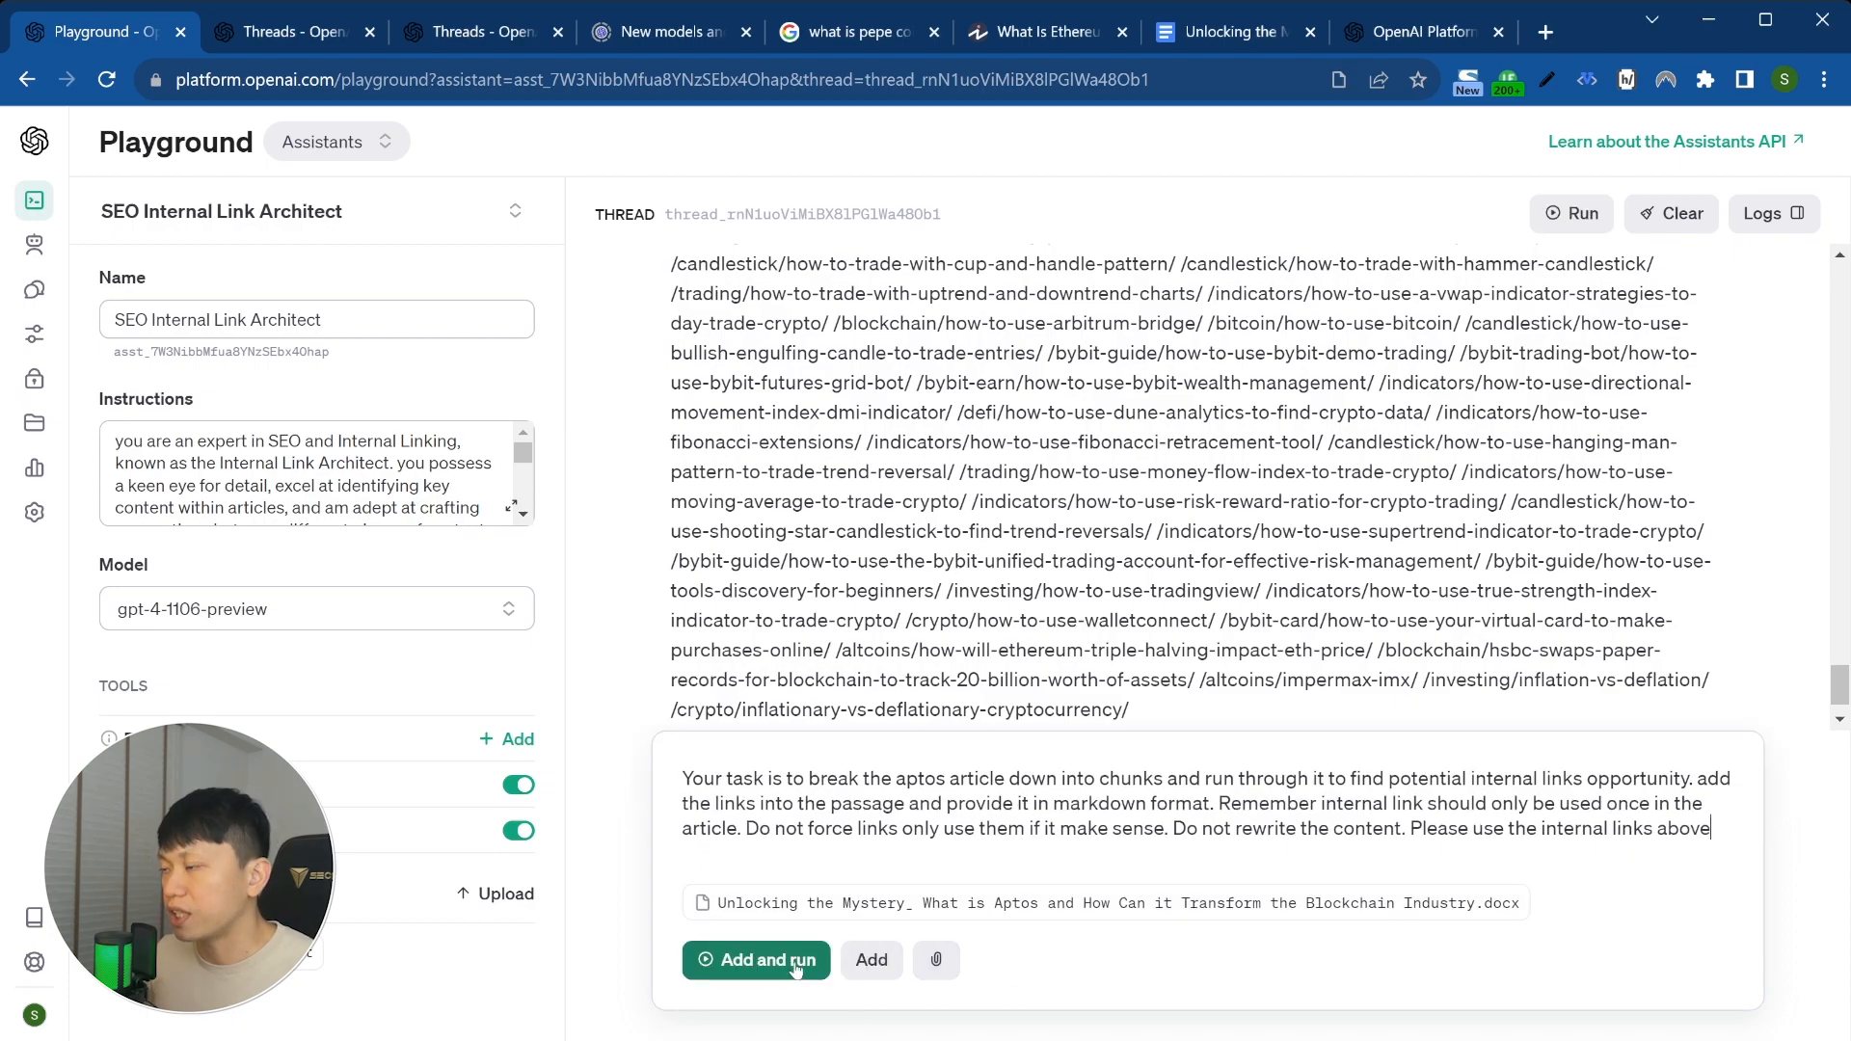
{"action": "scroll", "coordinate": [1039, 582], "scroll_direction": "down", "scroll_amount": 2}
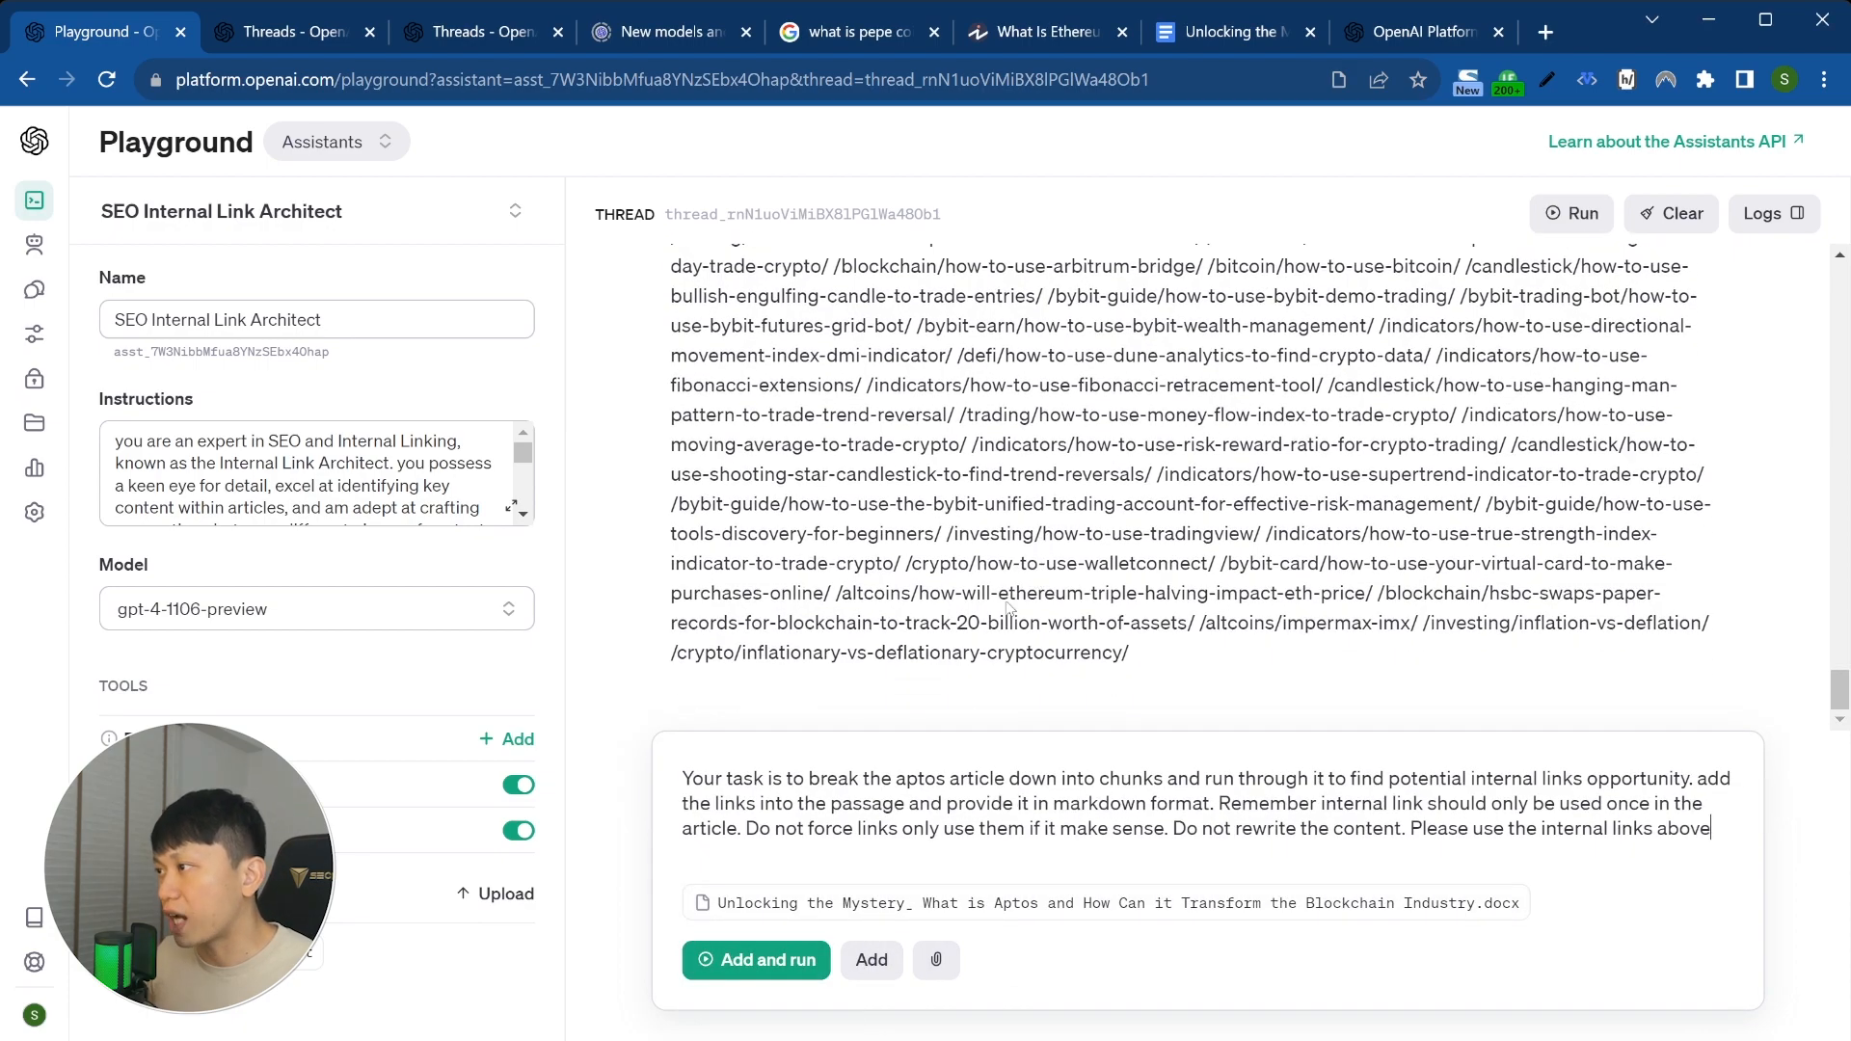
{"action": "key", "text": "ctrl+Return"}
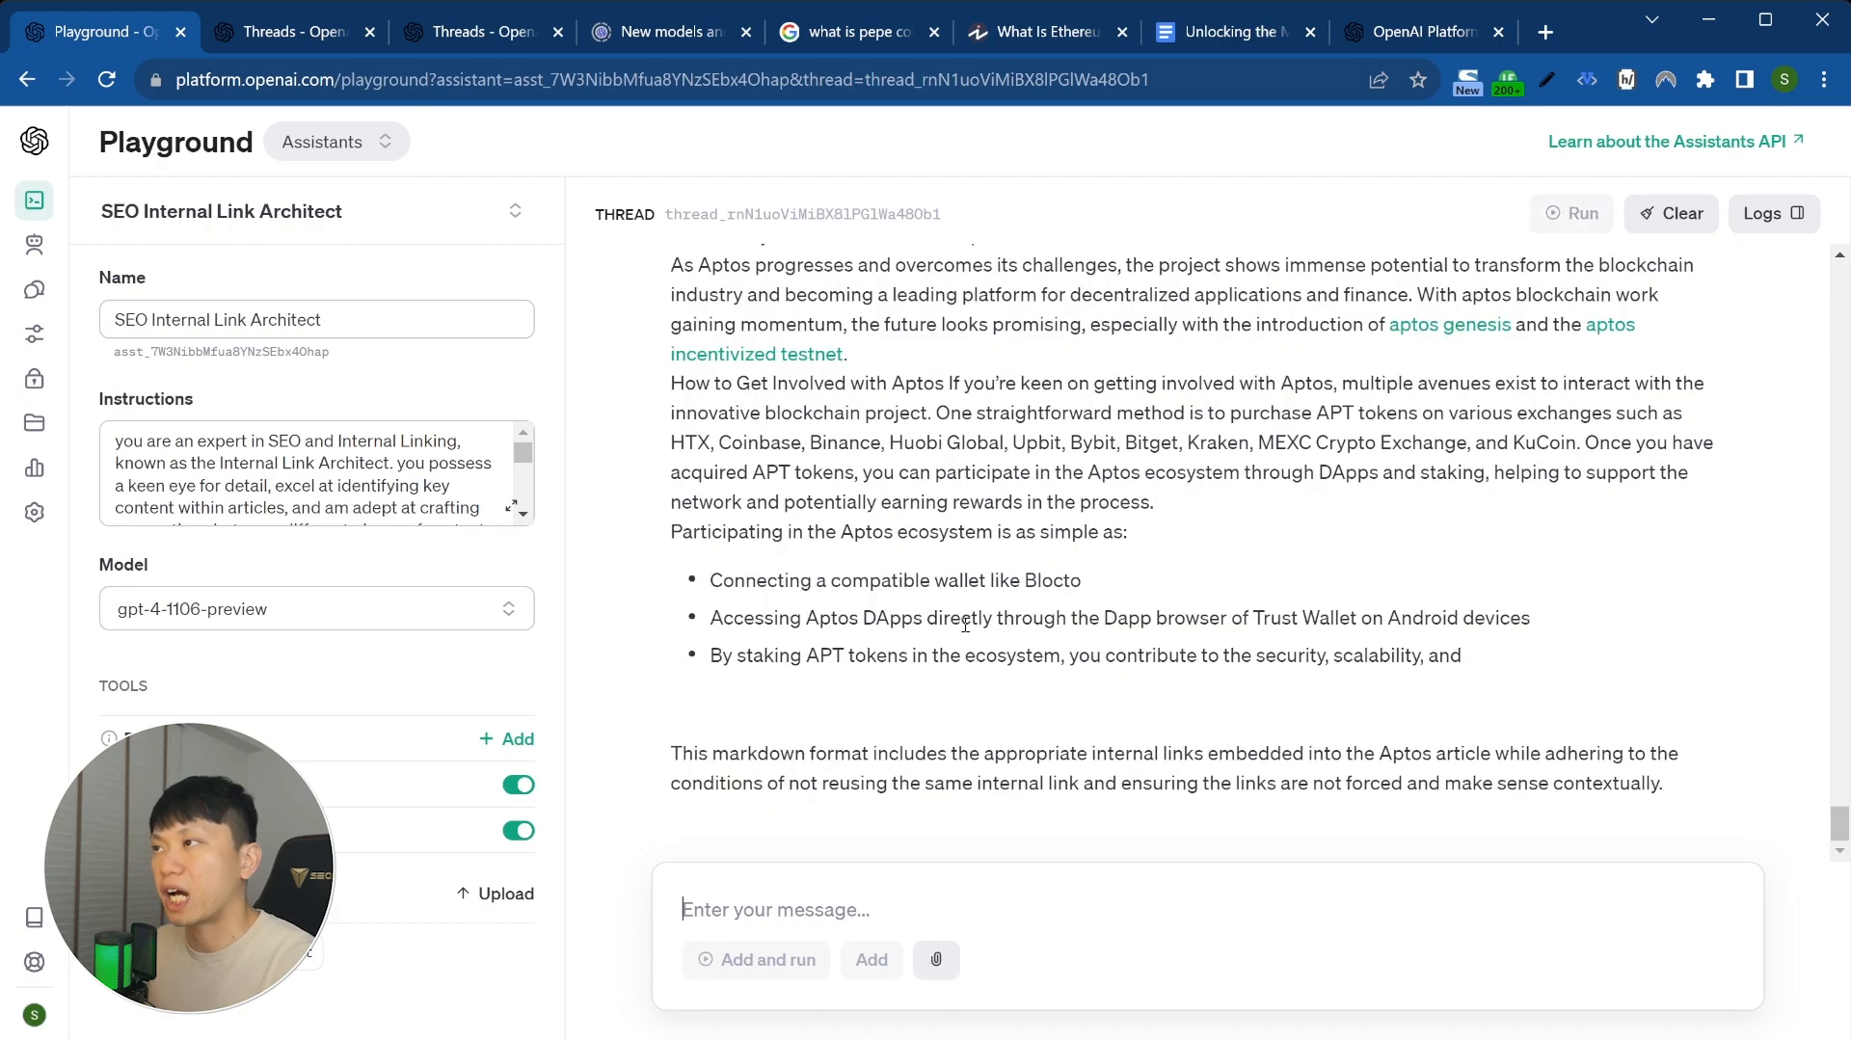
Step: Examine the generated article's early sections and compare the sentence linking "aptos crypto space" with the original Google Docs article
{"action": "scroll", "coordinate": [1101, 363], "scroll_direction": "up", "scroll_amount": 15}
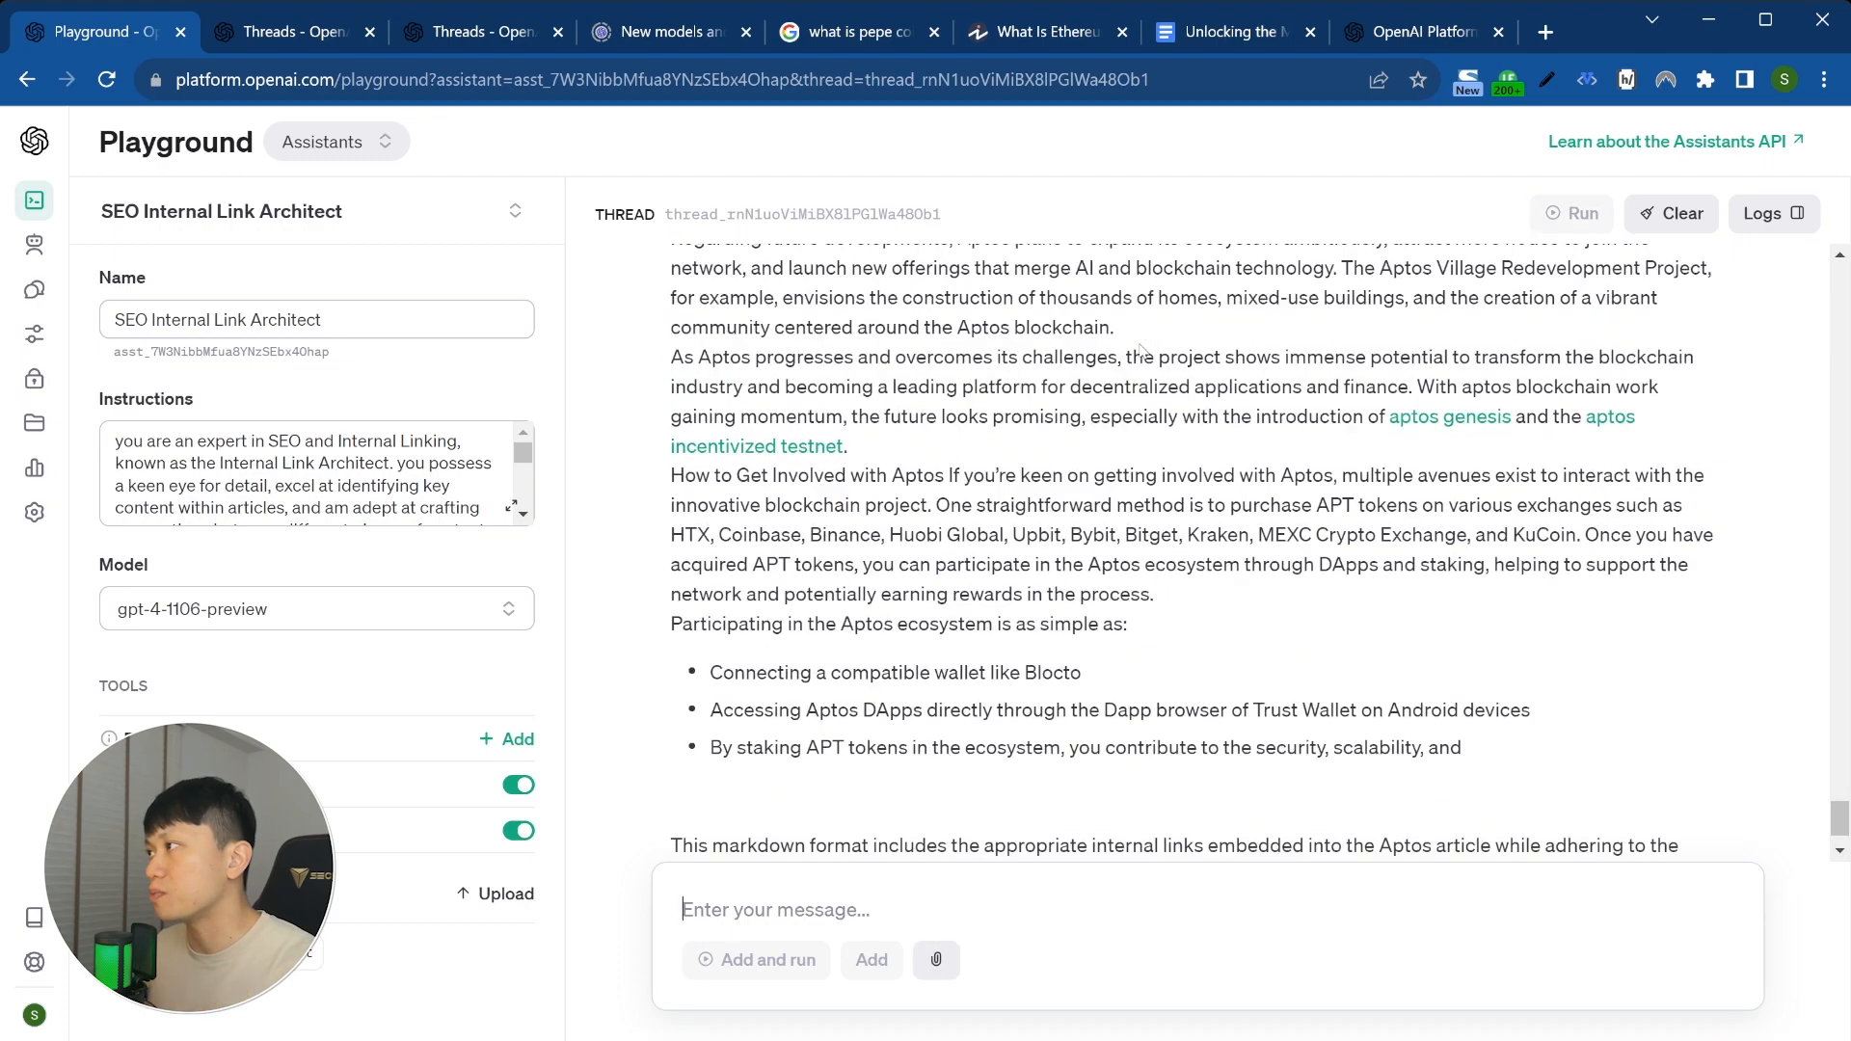
{"action": "scroll", "coordinate": [1140, 351], "scroll_direction": "up", "scroll_amount": 5}
{"action": "scroll", "coordinate": [742, 571], "scroll_direction": "down", "scroll_amount": 10}
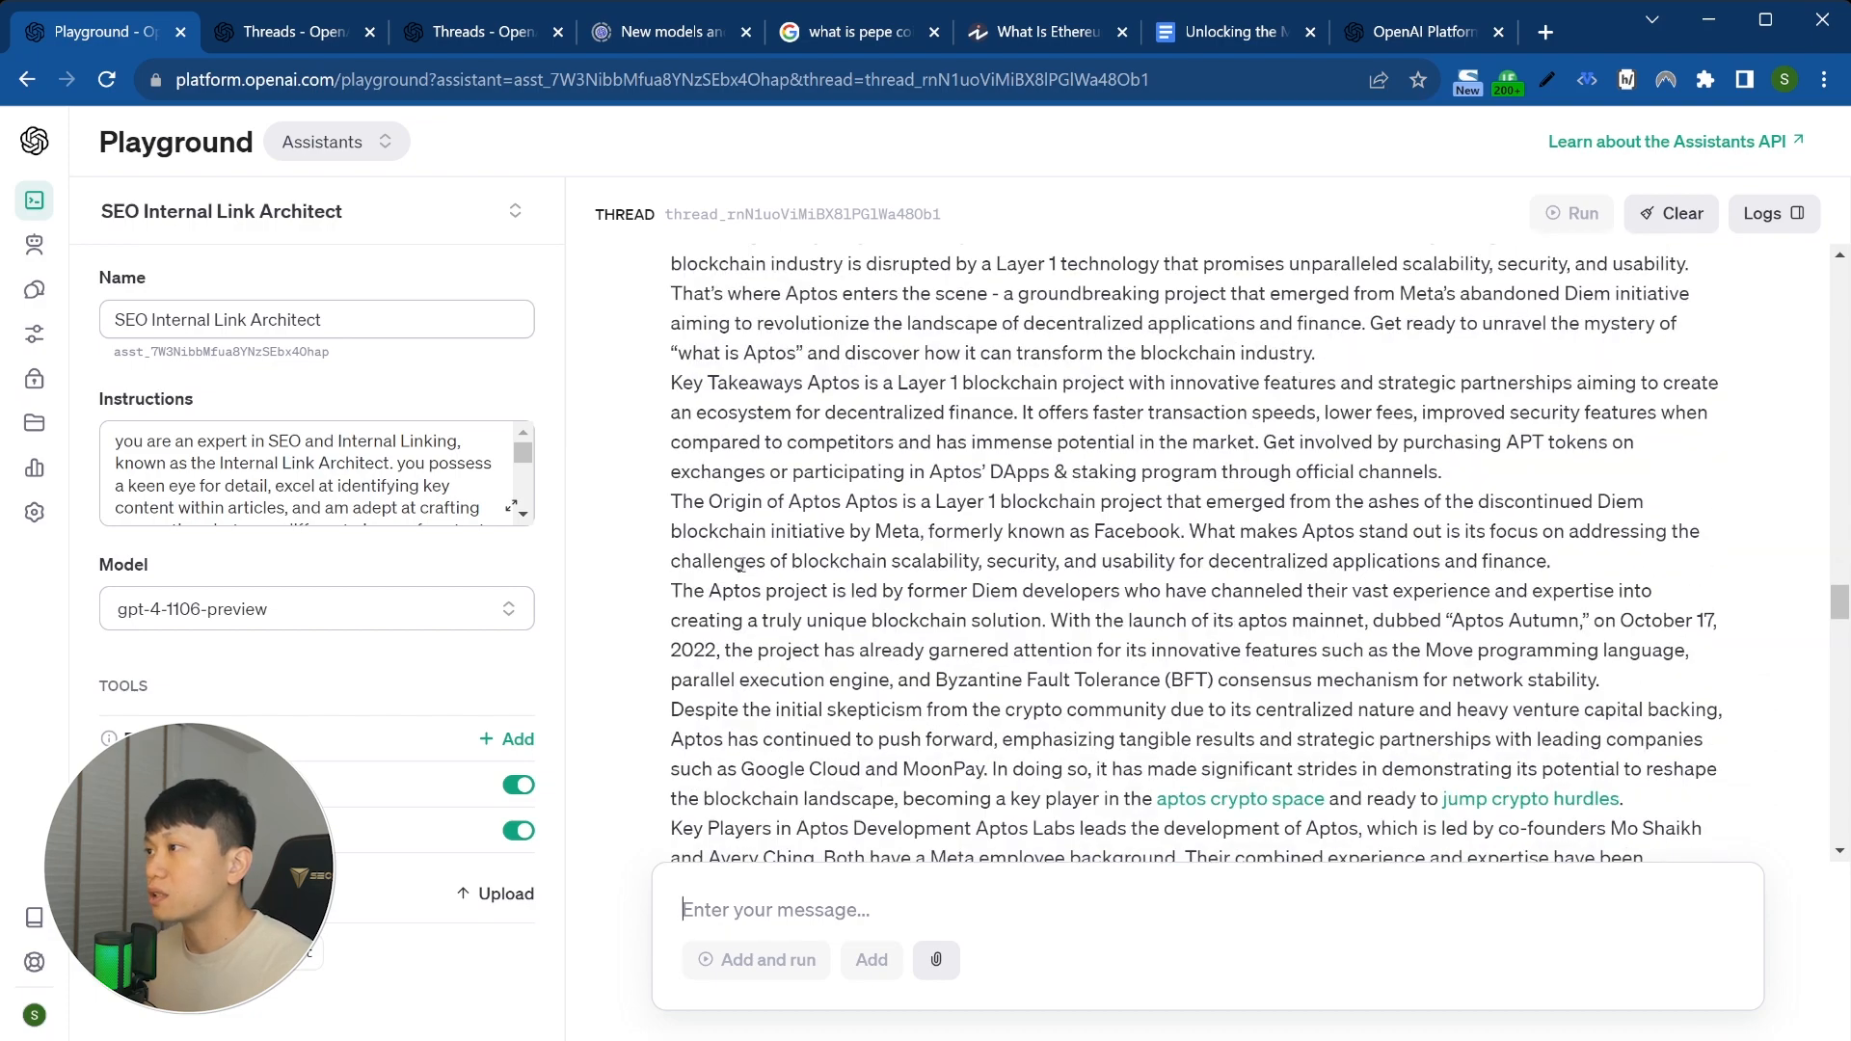
{"action": "scroll", "coordinate": [742, 570], "scroll_direction": "down", "scroll_amount": 3}
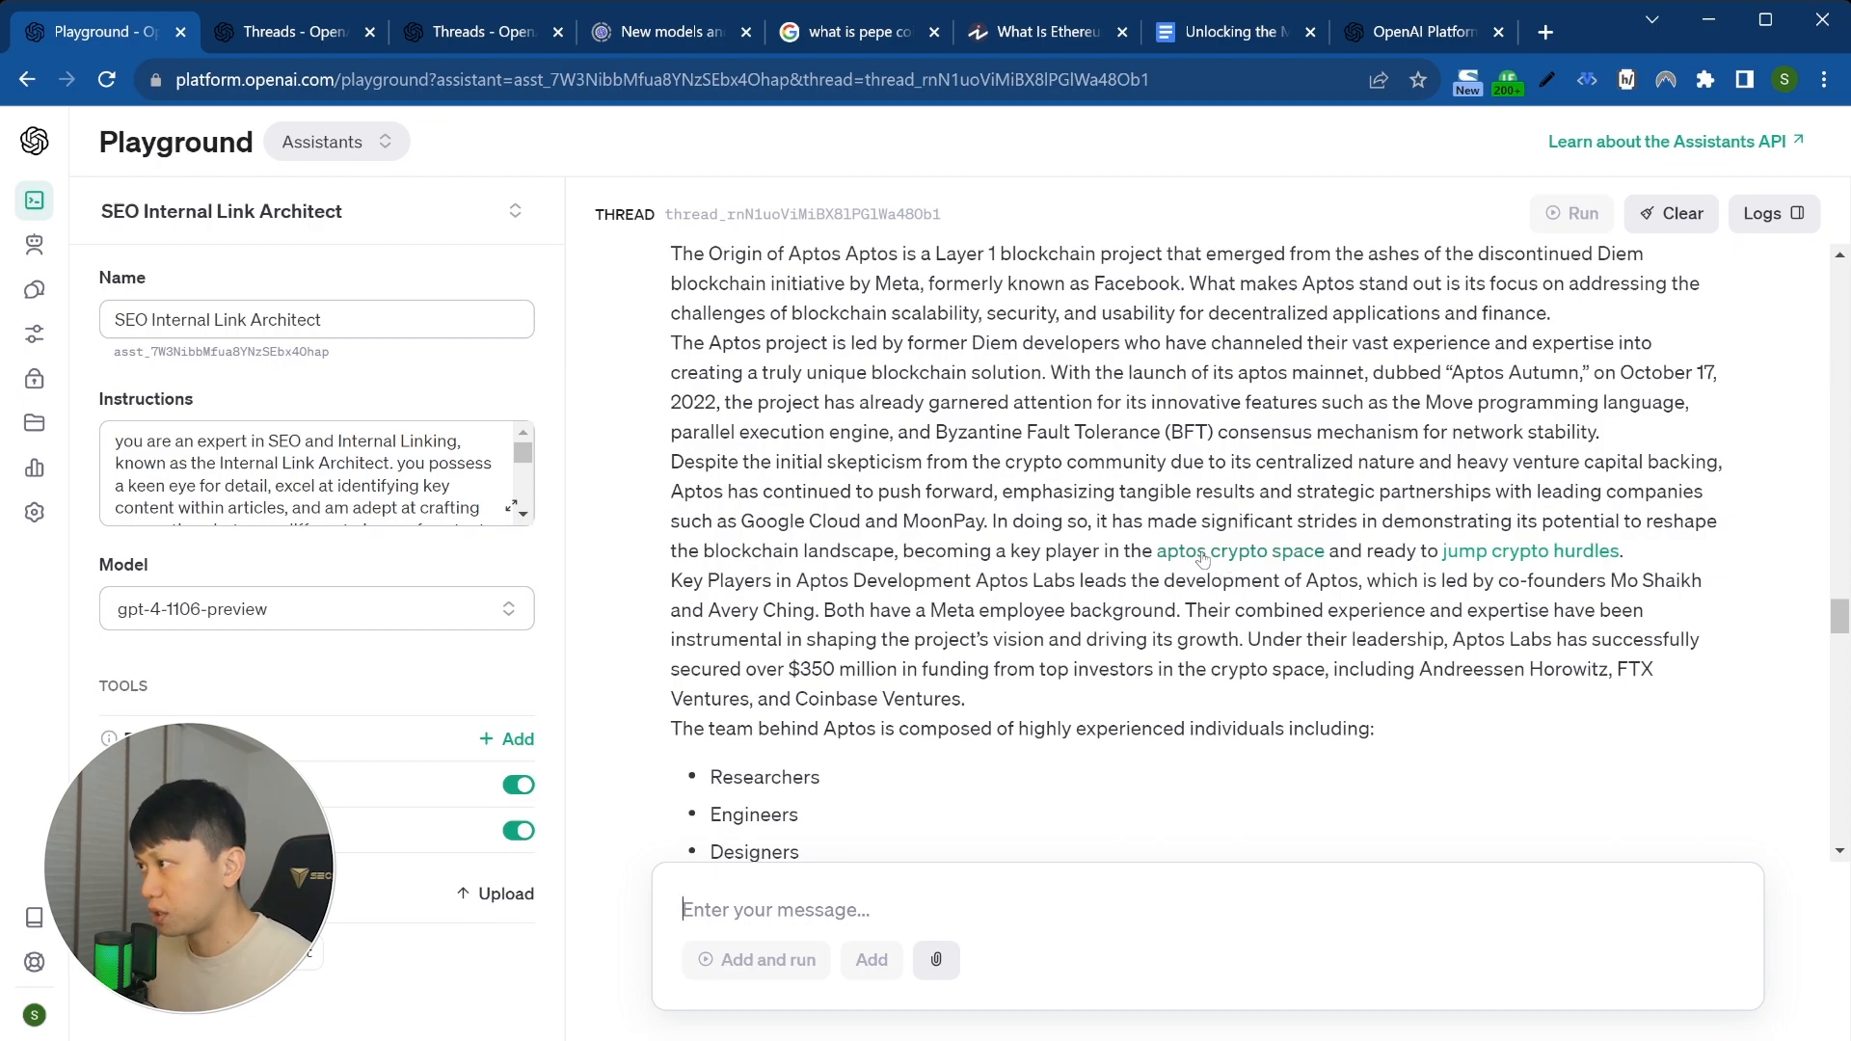
{"action": "mouse_move", "coordinate": [1132, 551]}
{"action": "left_mouse_down"}
{"action": "mouse_move", "coordinate": [924, 552]}
{"action": "mouse_move", "coordinate": [1152, 551]}
{"action": "left_mouse_up"}
{"action": "left_click", "coordinate": [878, 555]}
{"action": "left_click", "coordinate": [1235, 36]}
{"action": "key", "text": "ctrl+f"}
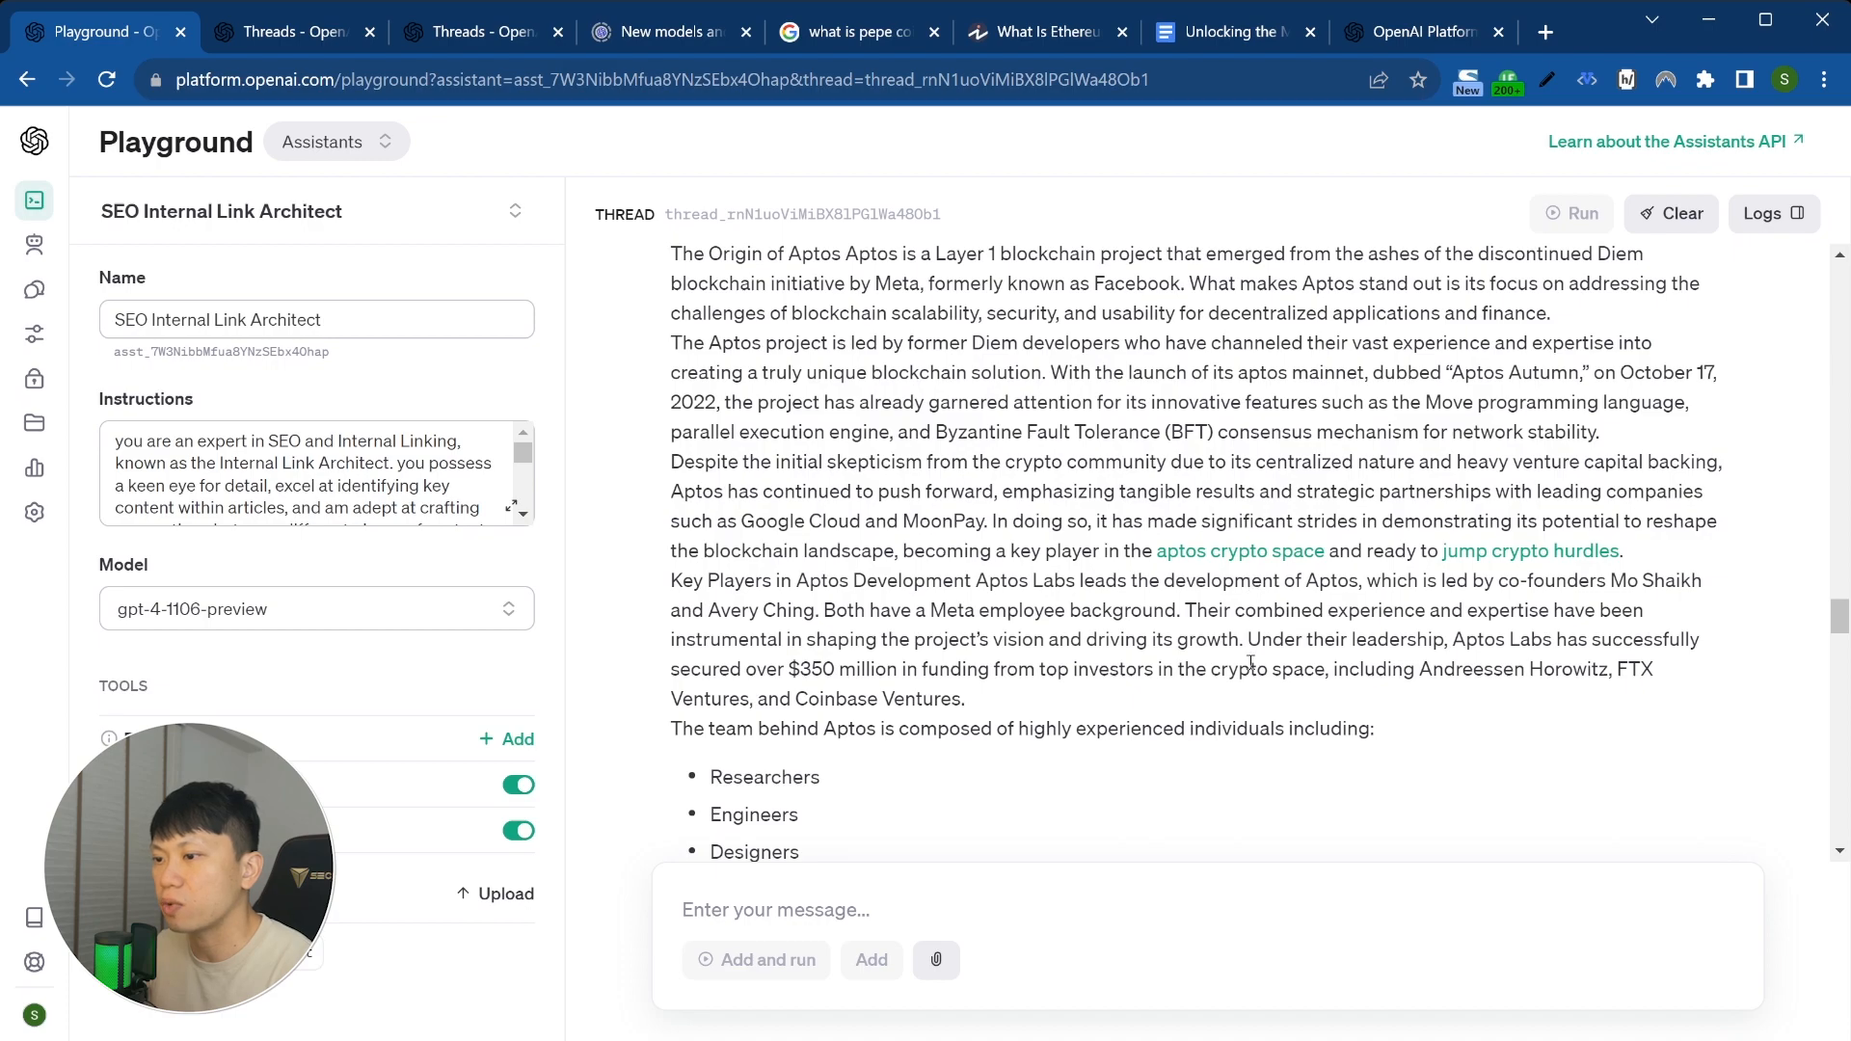
Step: Examine the internal links placed in the remaining sections of the generated Aptos article
{"action": "scroll", "coordinate": [1248, 639], "scroll_direction": "down", "scroll_amount": 6}
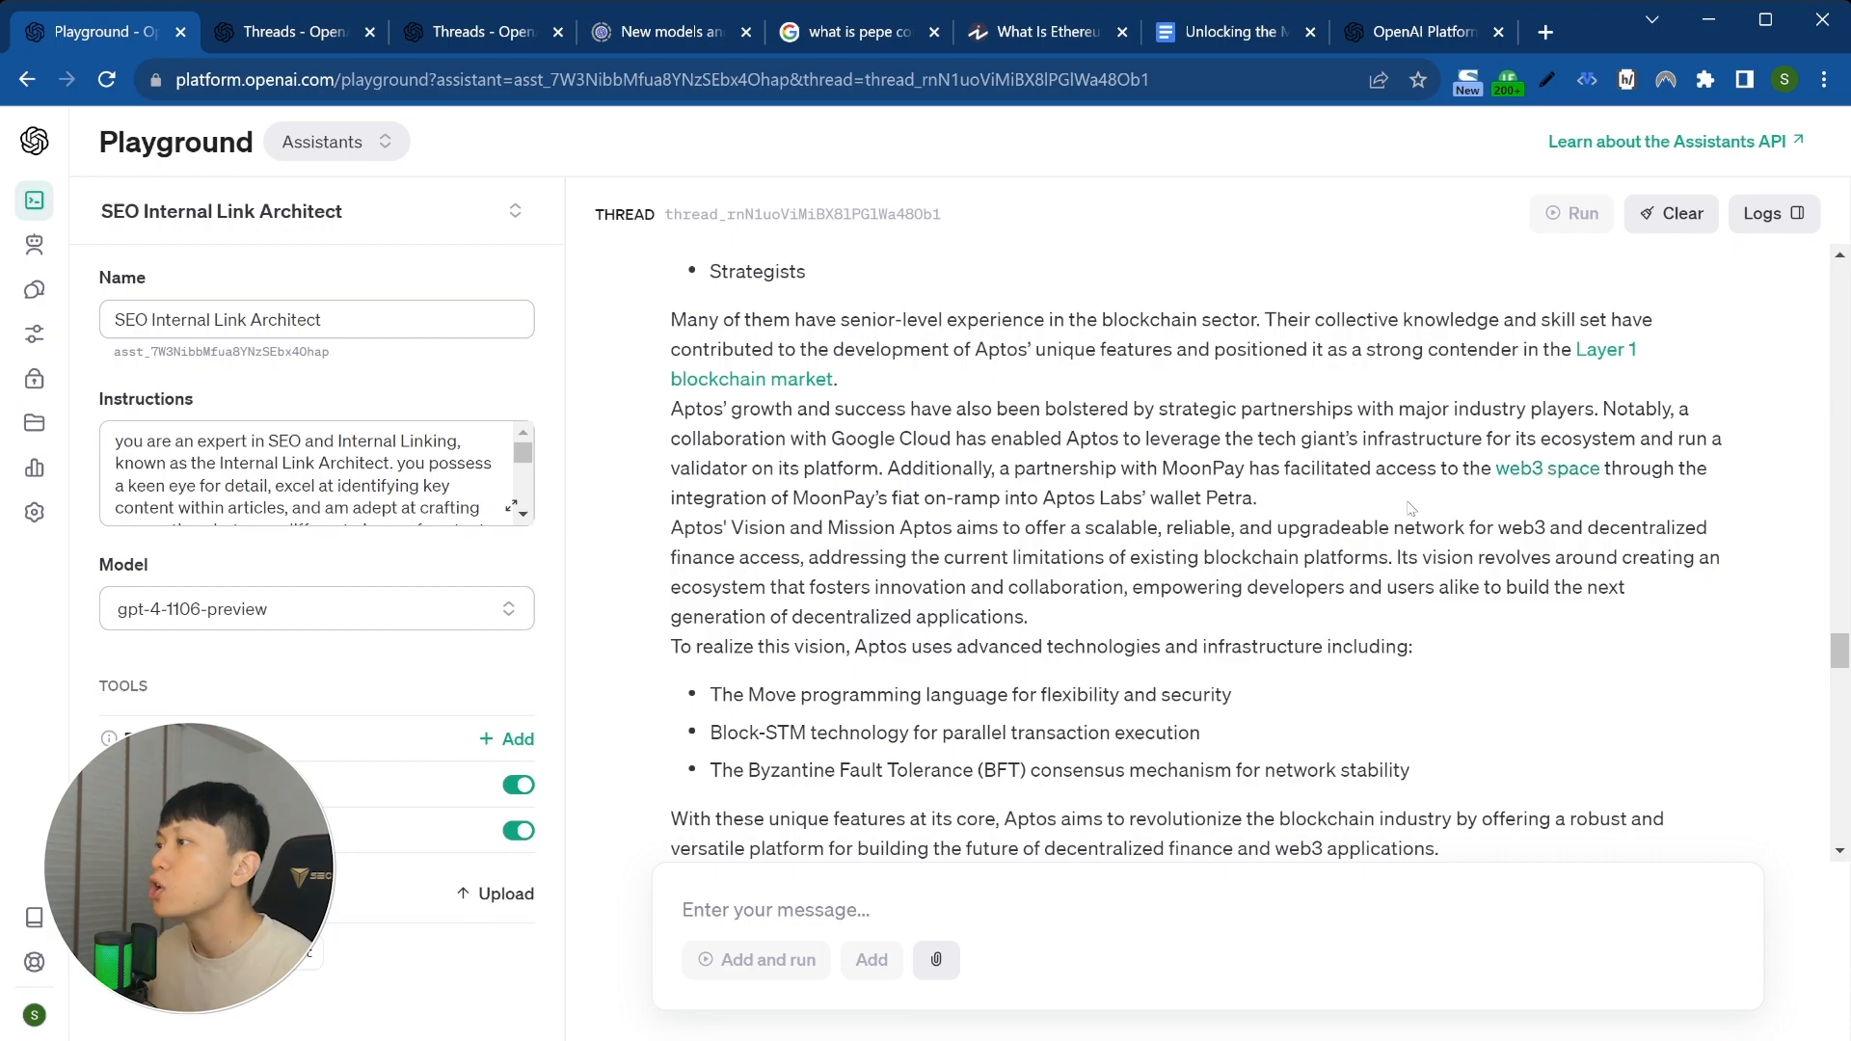
{"action": "scroll", "coordinate": [1489, 472], "scroll_direction": "down", "scroll_amount": 4}
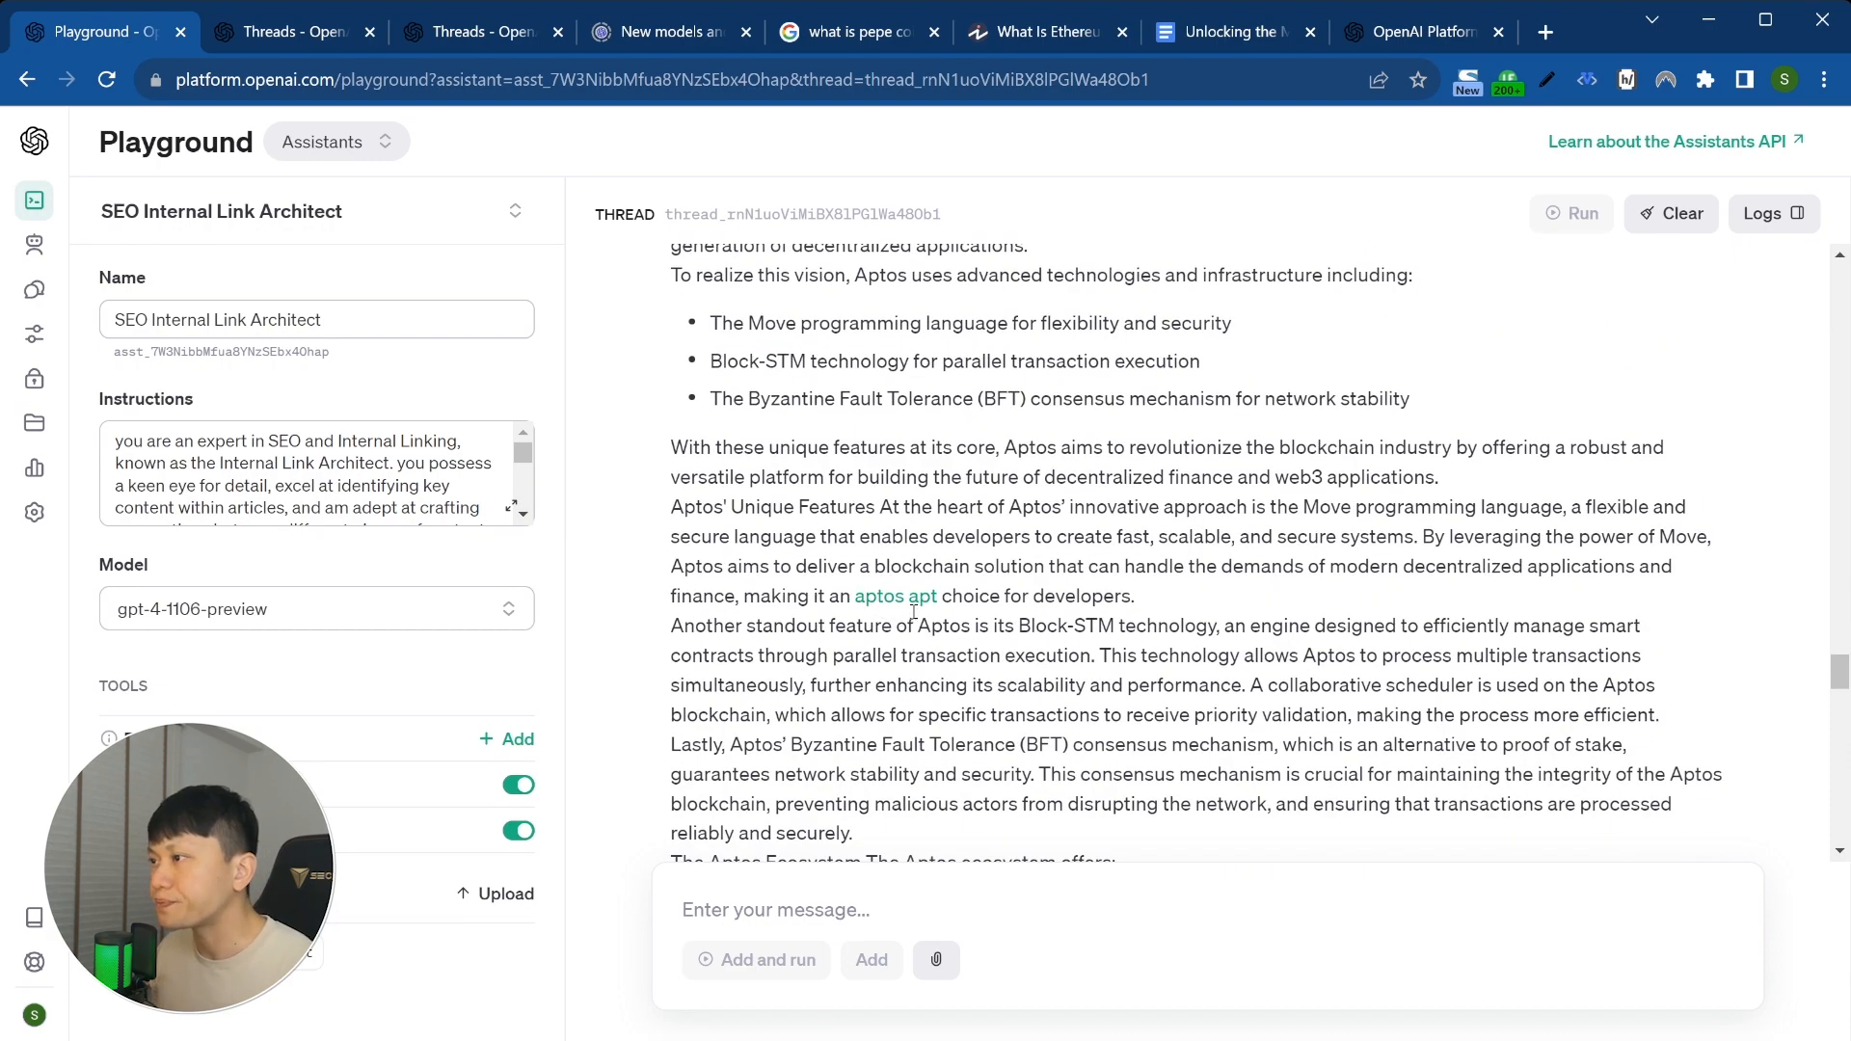
{"action": "scroll", "coordinate": [917, 612], "scroll_direction": "down", "scroll_amount": 5}
{"action": "scroll", "coordinate": [1156, 677], "scroll_direction": "up", "scroll_amount": 3}
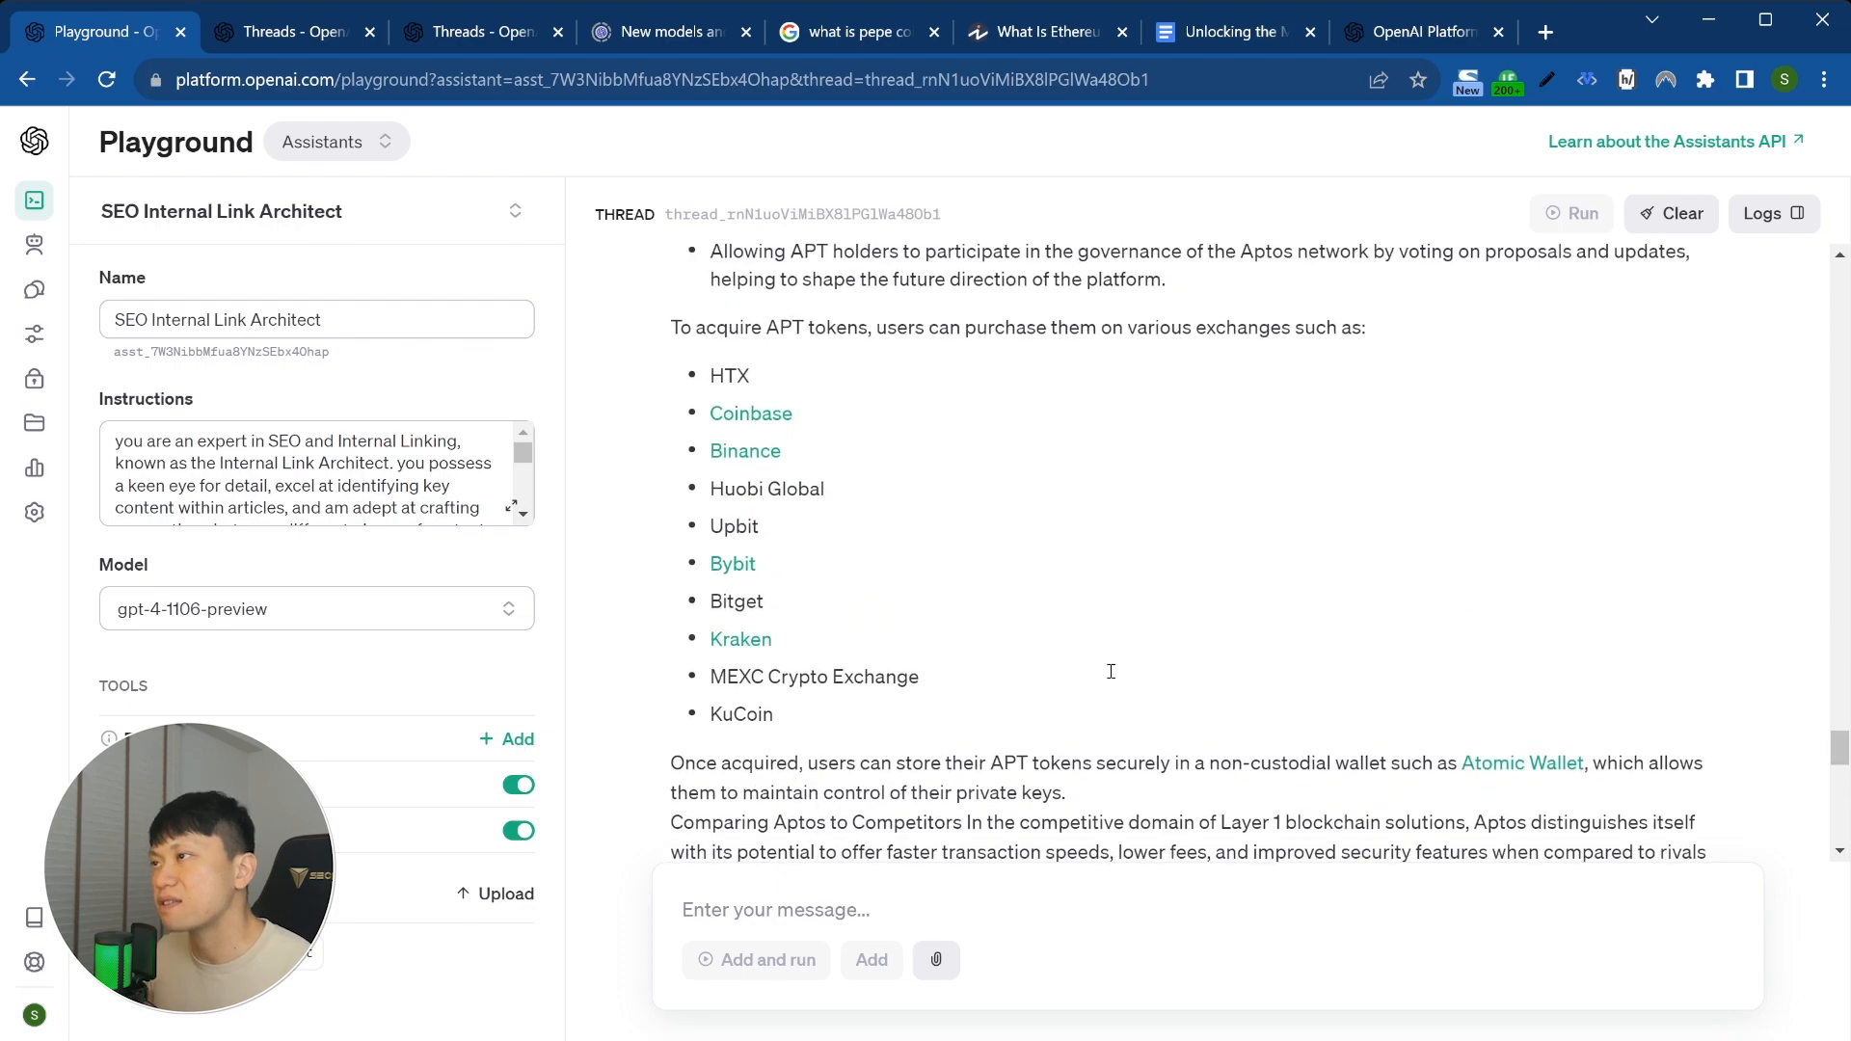
Step: Examine the internal links in the generated article from the APT token section and exchange list through to its closing note
{"action": "scroll", "coordinate": [1113, 678], "scroll_direction": "up", "scroll_amount": 3}
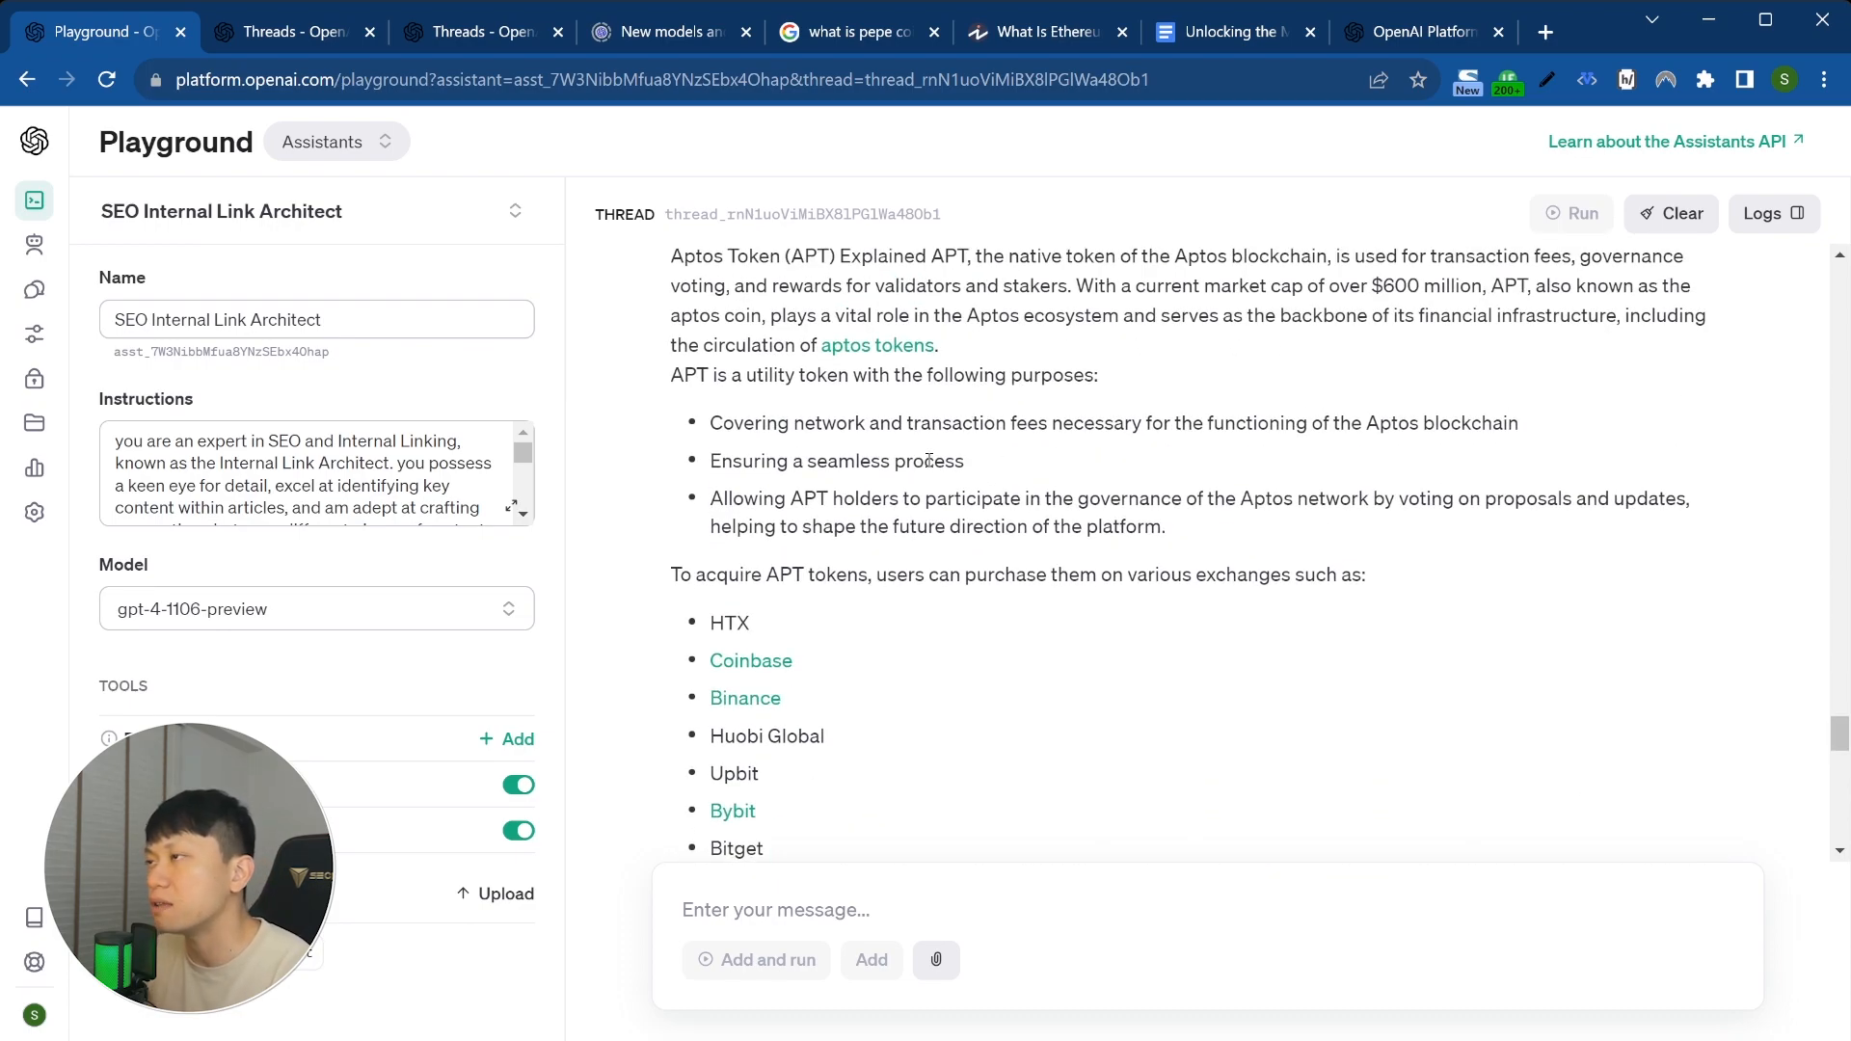
{"action": "scroll", "coordinate": [928, 460], "scroll_direction": "down", "scroll_amount": 3}
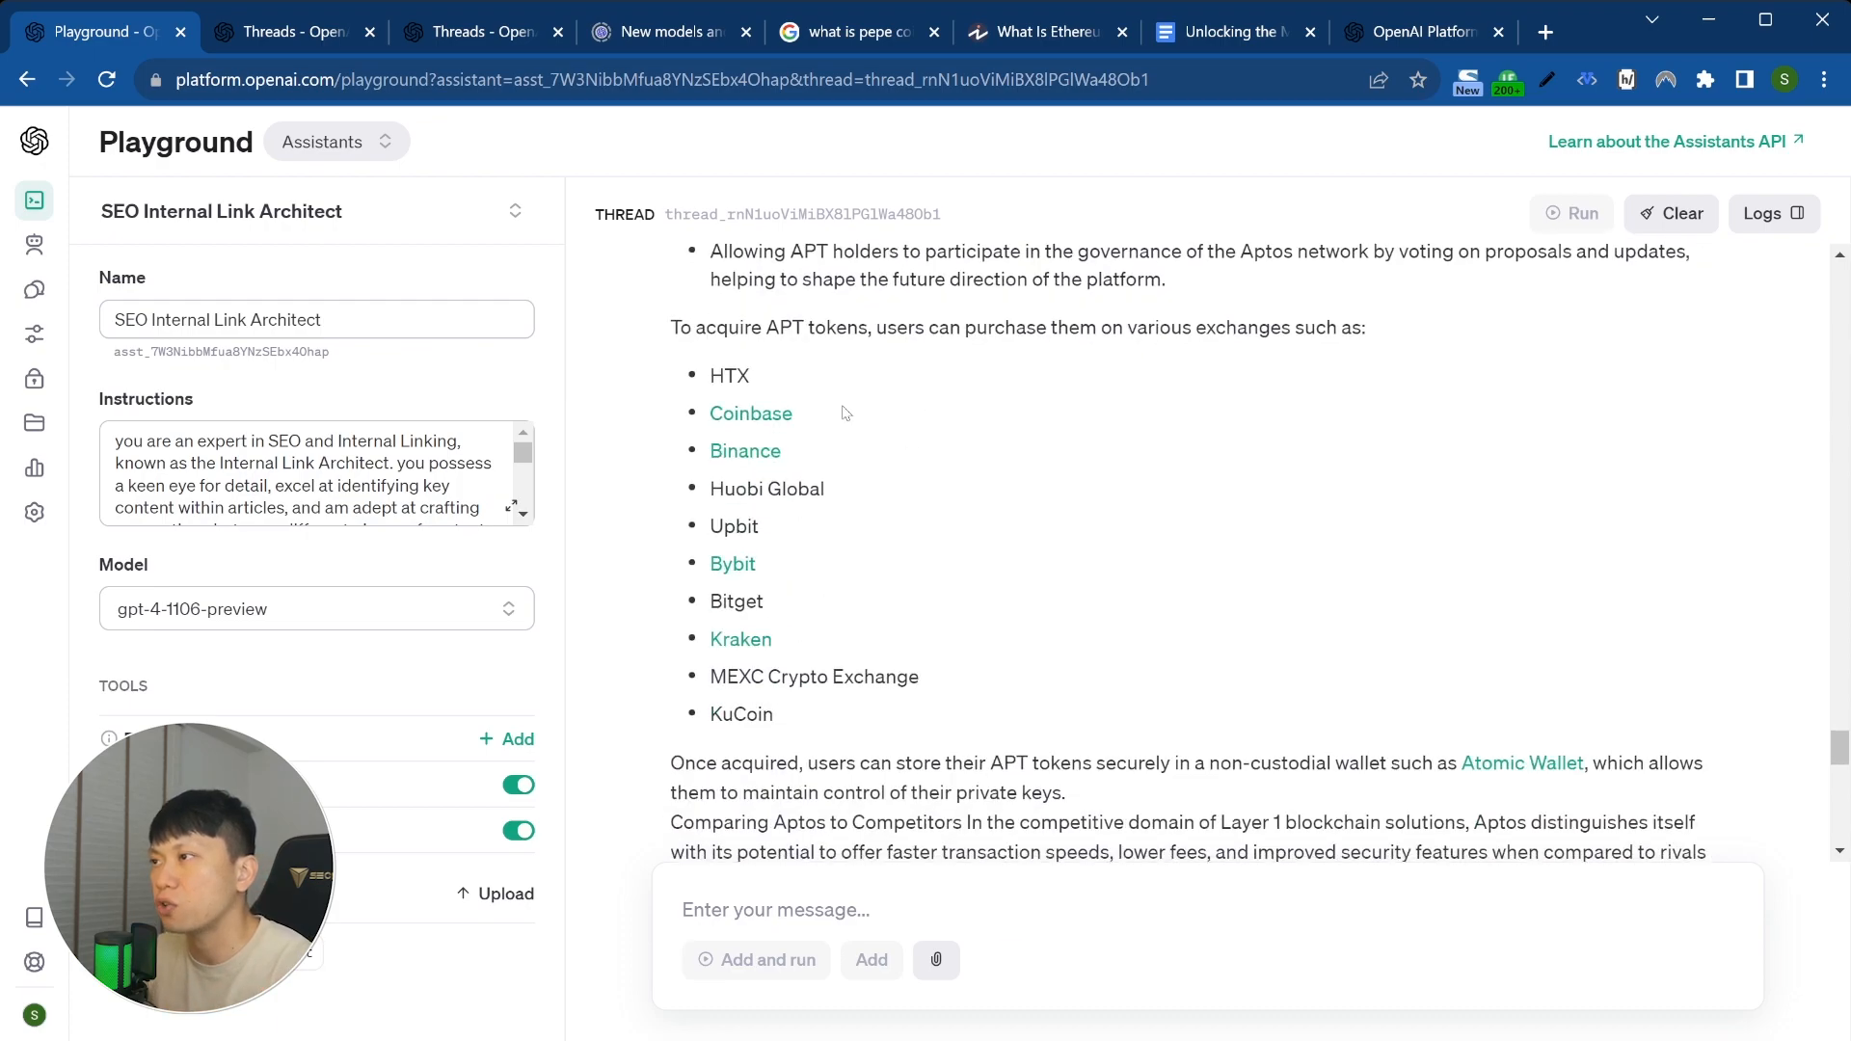
{"action": "scroll", "coordinate": [1039, 478], "scroll_direction": "down", "scroll_amount": 3}
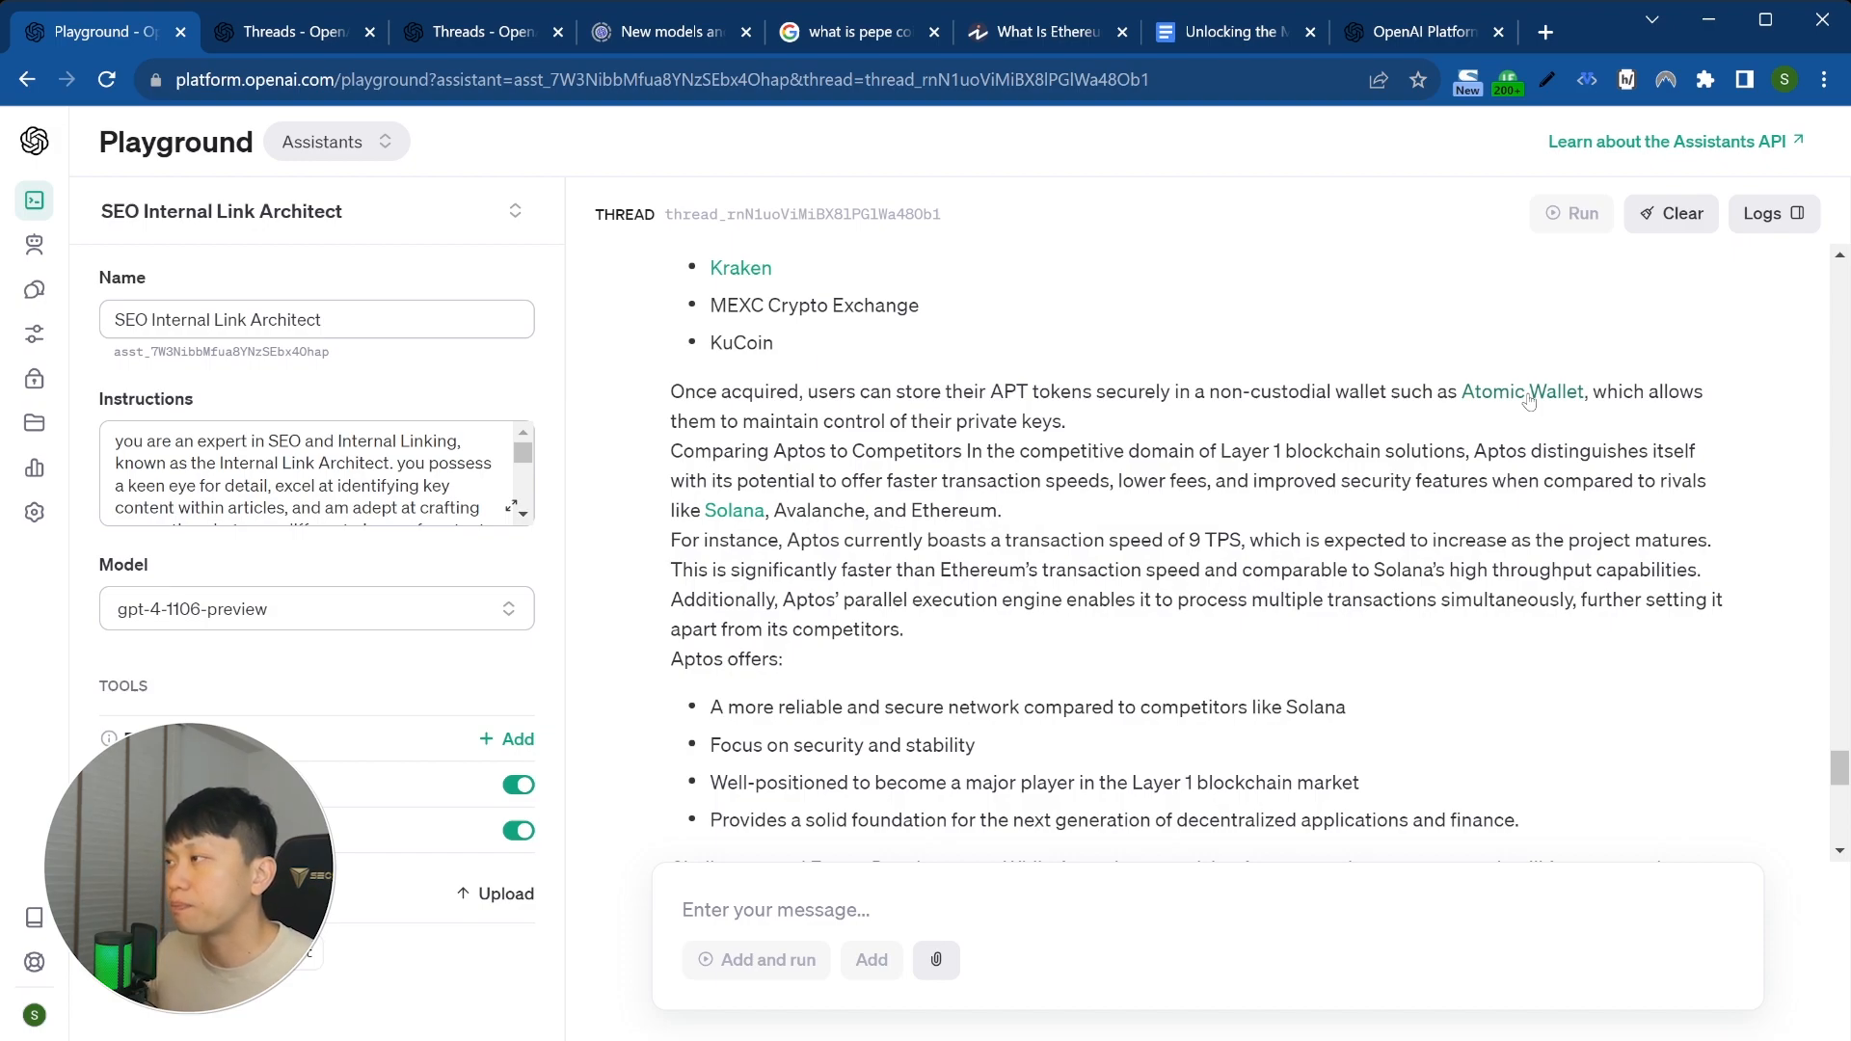
{"action": "scroll", "coordinate": [916, 588], "scroll_direction": "down", "scroll_amount": 6}
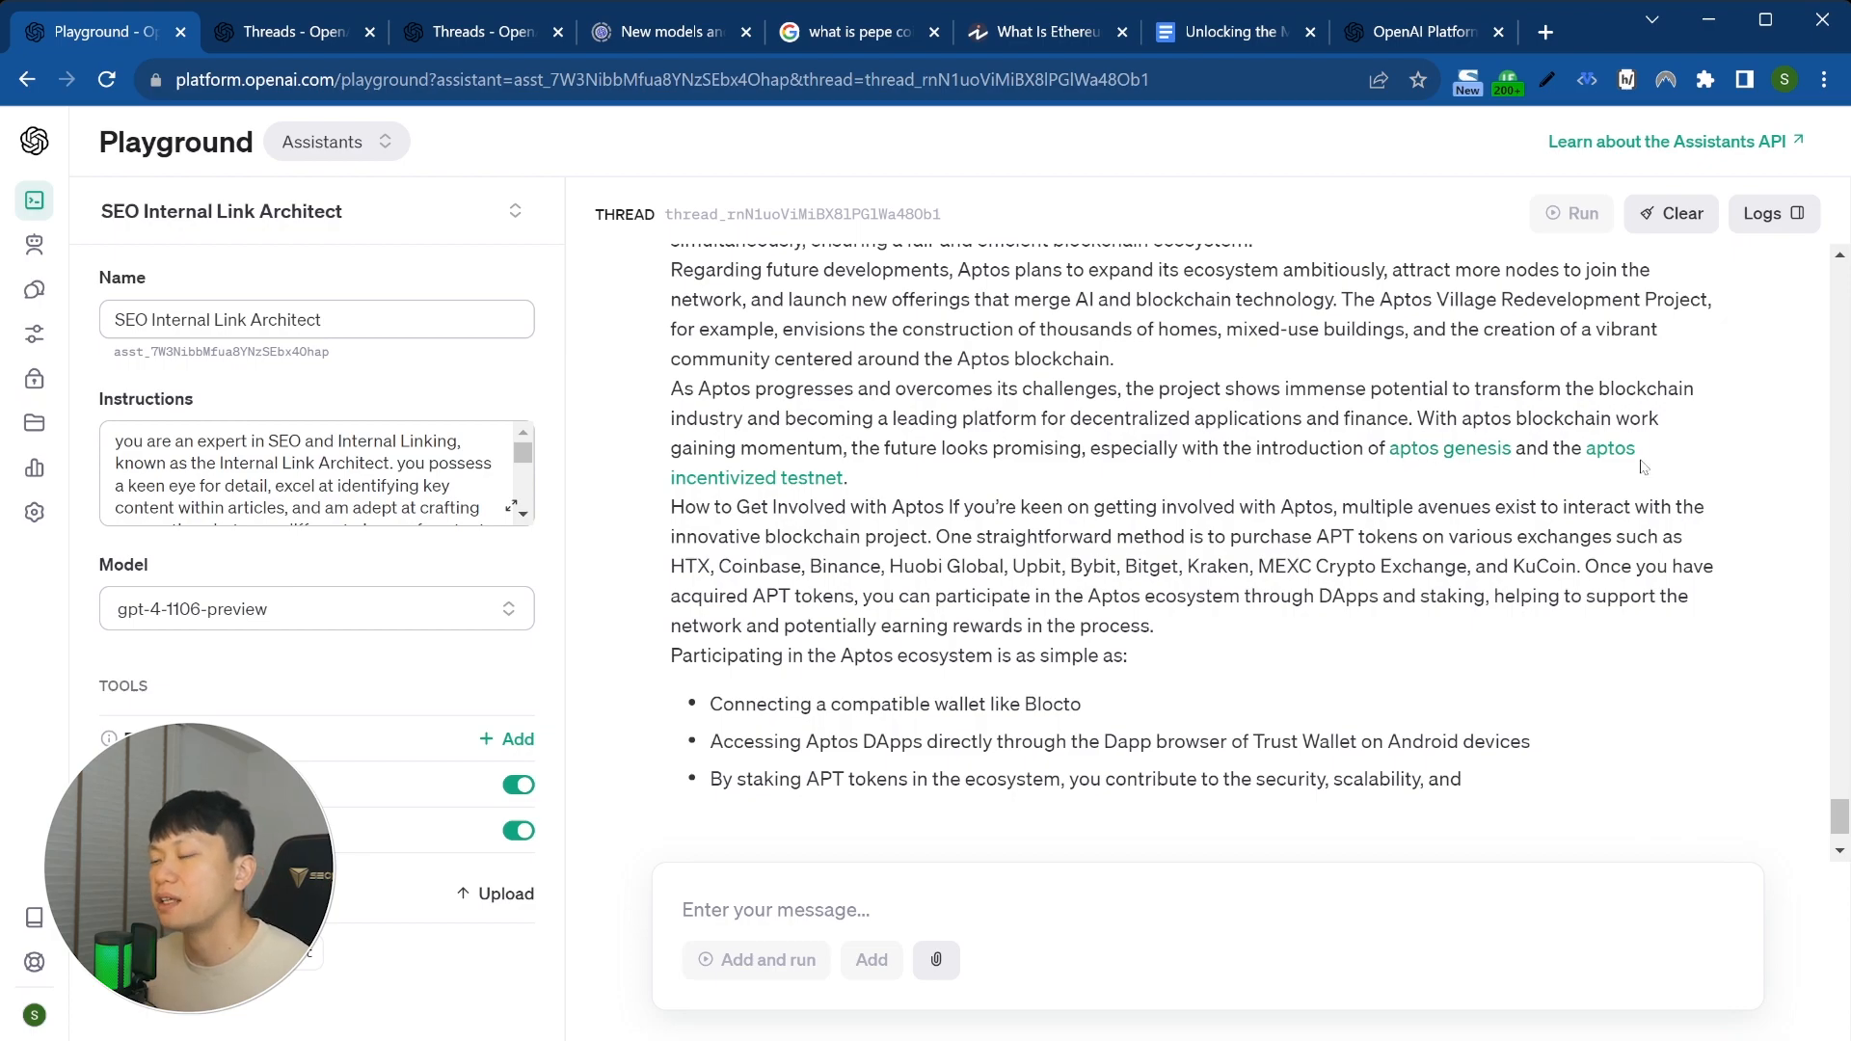
{"action": "scroll", "coordinate": [1026, 598], "scroll_direction": "down", "scroll_amount": 1}
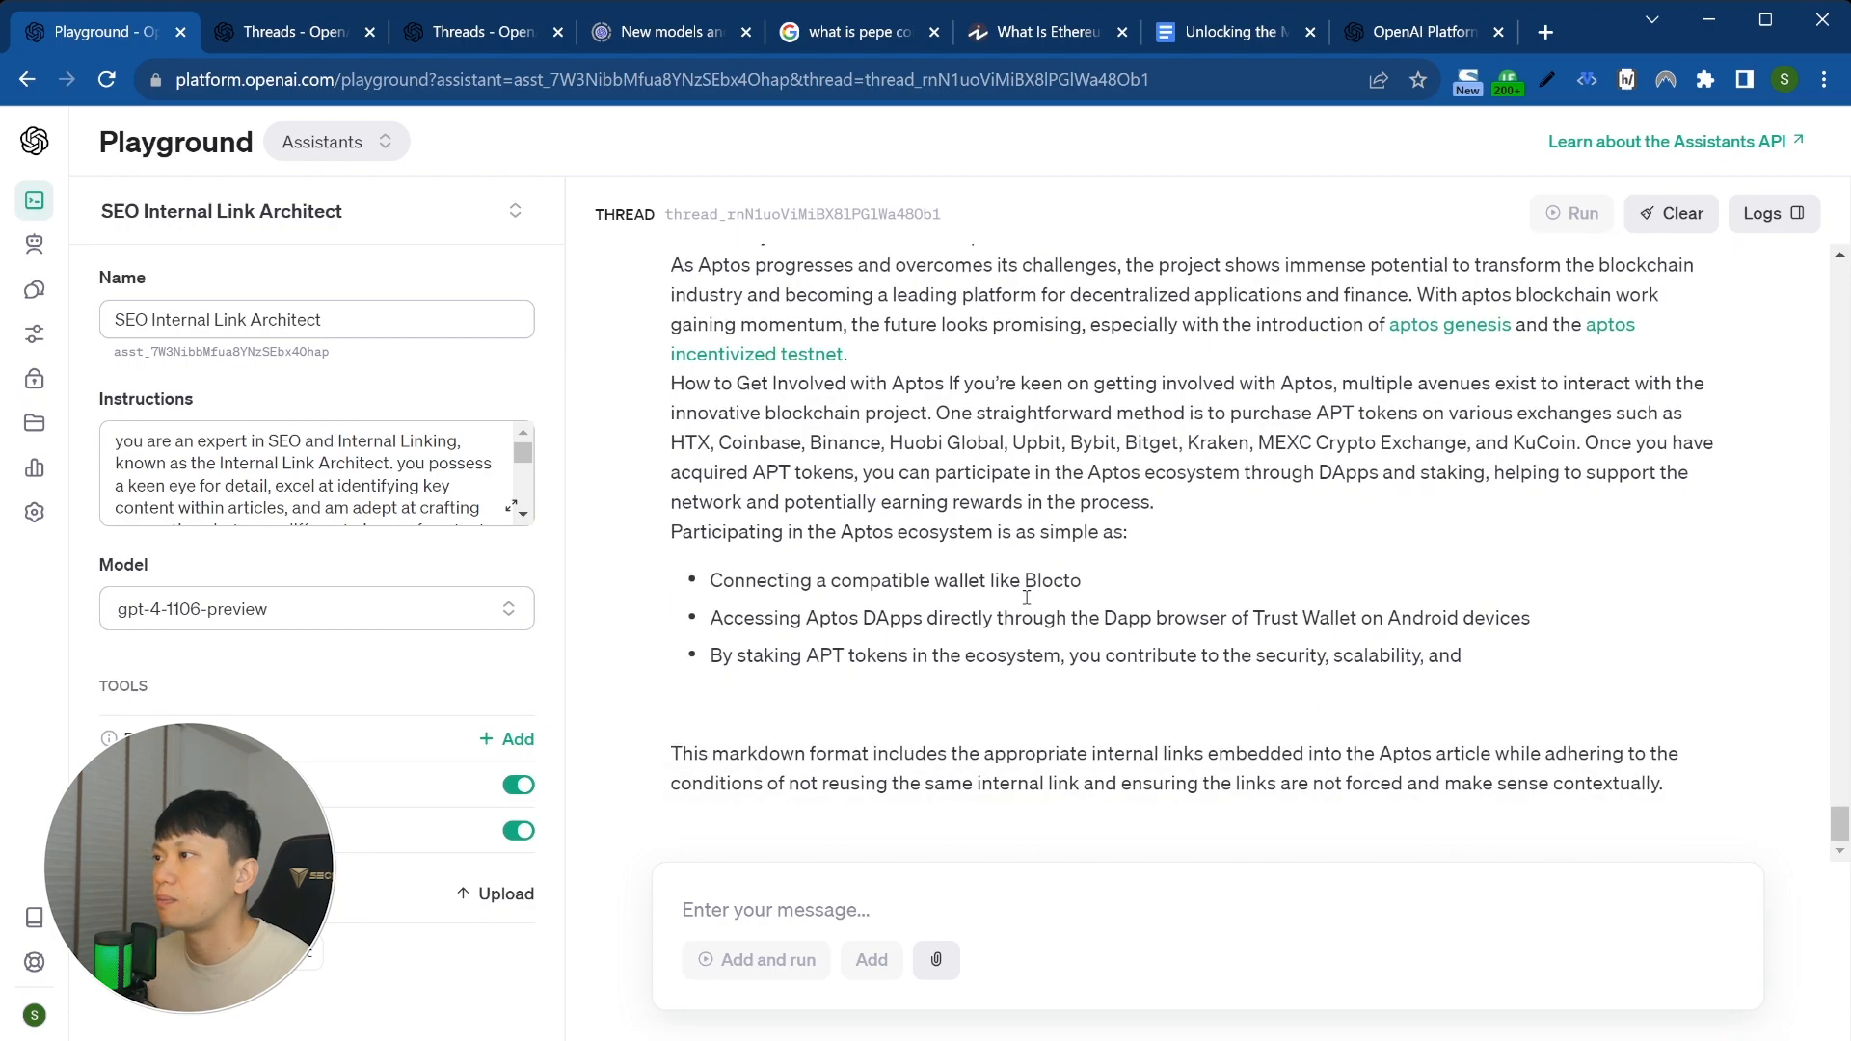
Step: Examine the internal link list pasted at the thread's start, highlighting sample URLs such as the tokenomics guide, and compare it with the generated article
{"action": "scroll", "coordinate": [1026, 597], "scroll_direction": "up", "scroll_amount": 20}
{"action": "left_click_drag", "start_coordinate": [903, 311], "coordinate": [1231, 761]}
{"action": "scroll", "coordinate": [1231, 761], "scroll_direction": "down", "scroll_amount": 4}
{"action": "scroll", "coordinate": [1231, 761], "scroll_direction": "up", "scroll_amount": 4}
{"action": "left_click", "coordinate": [1247, 413]}
{"action": "left_click_drag", "start_coordinate": [906, 310], "coordinate": [1697, 582]}
{"action": "triple_click", "coordinate": [952, 370]}
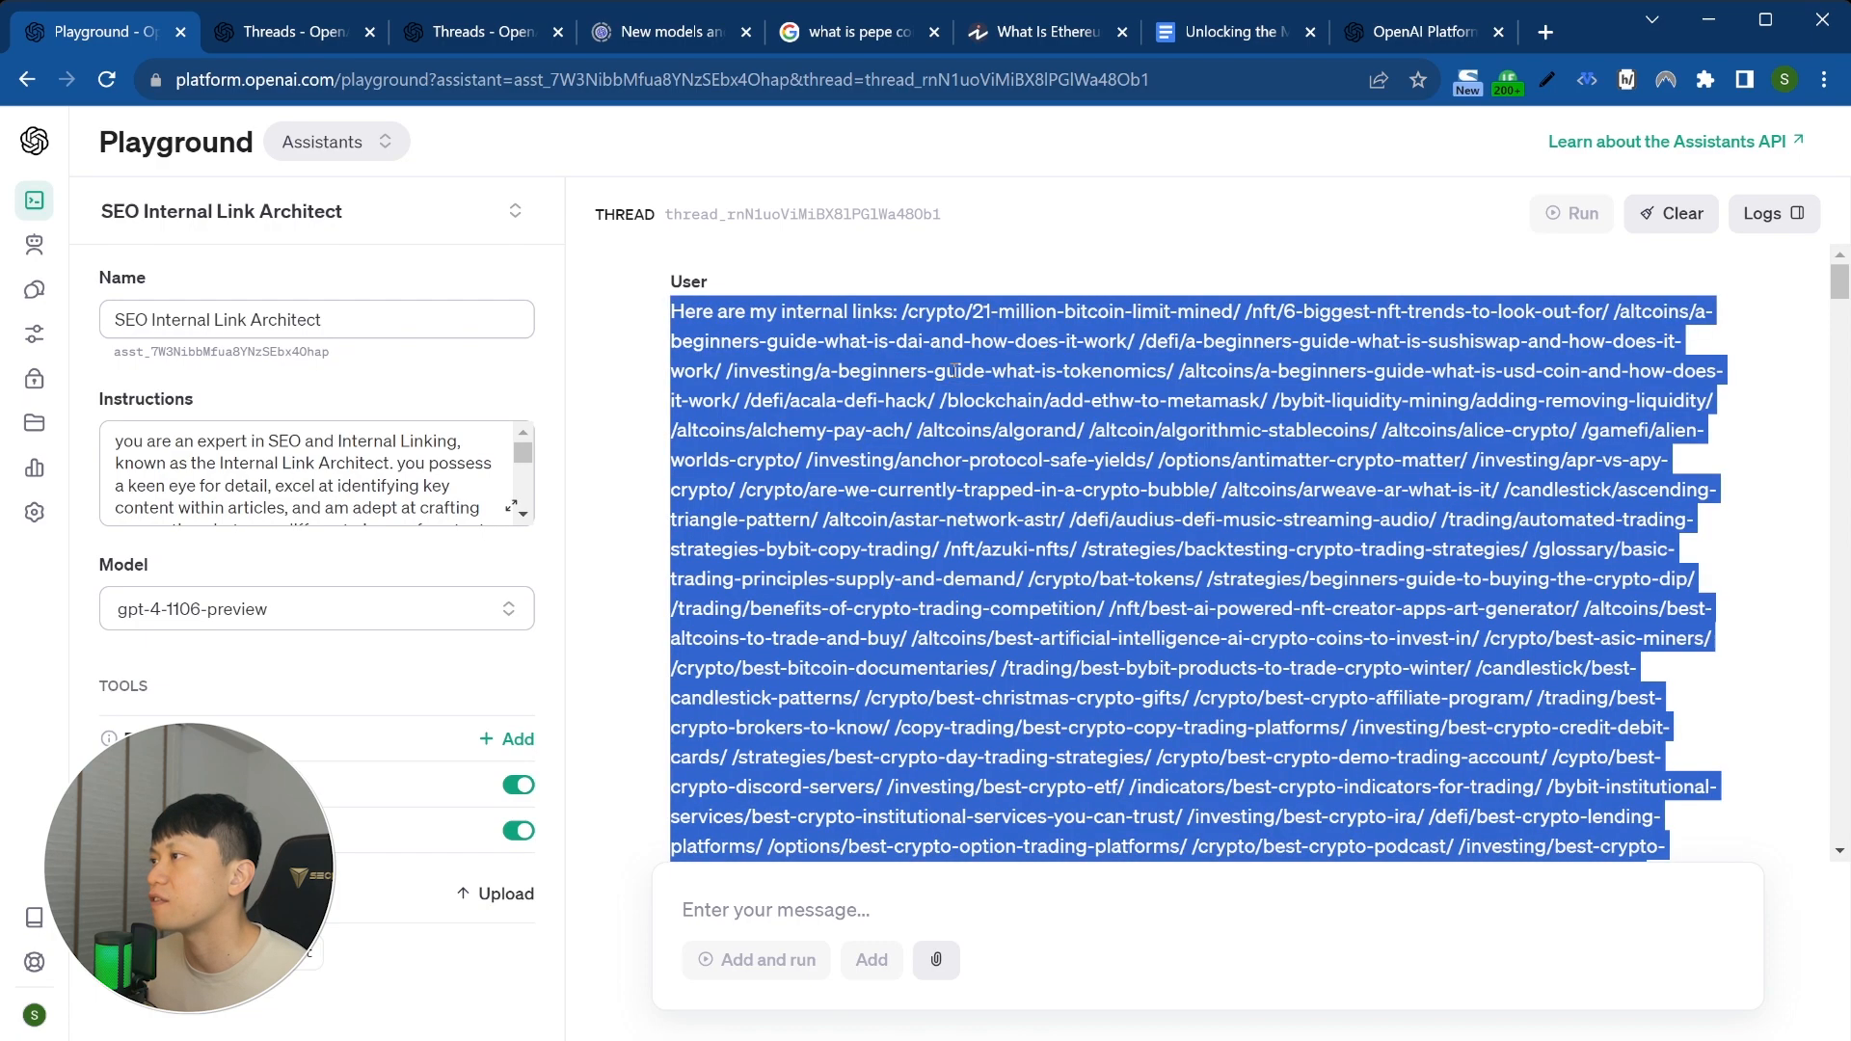
{"action": "left_click", "coordinate": [953, 370]}
{"action": "left_click_drag", "start_coordinate": [1174, 370], "coordinate": [848, 370]}
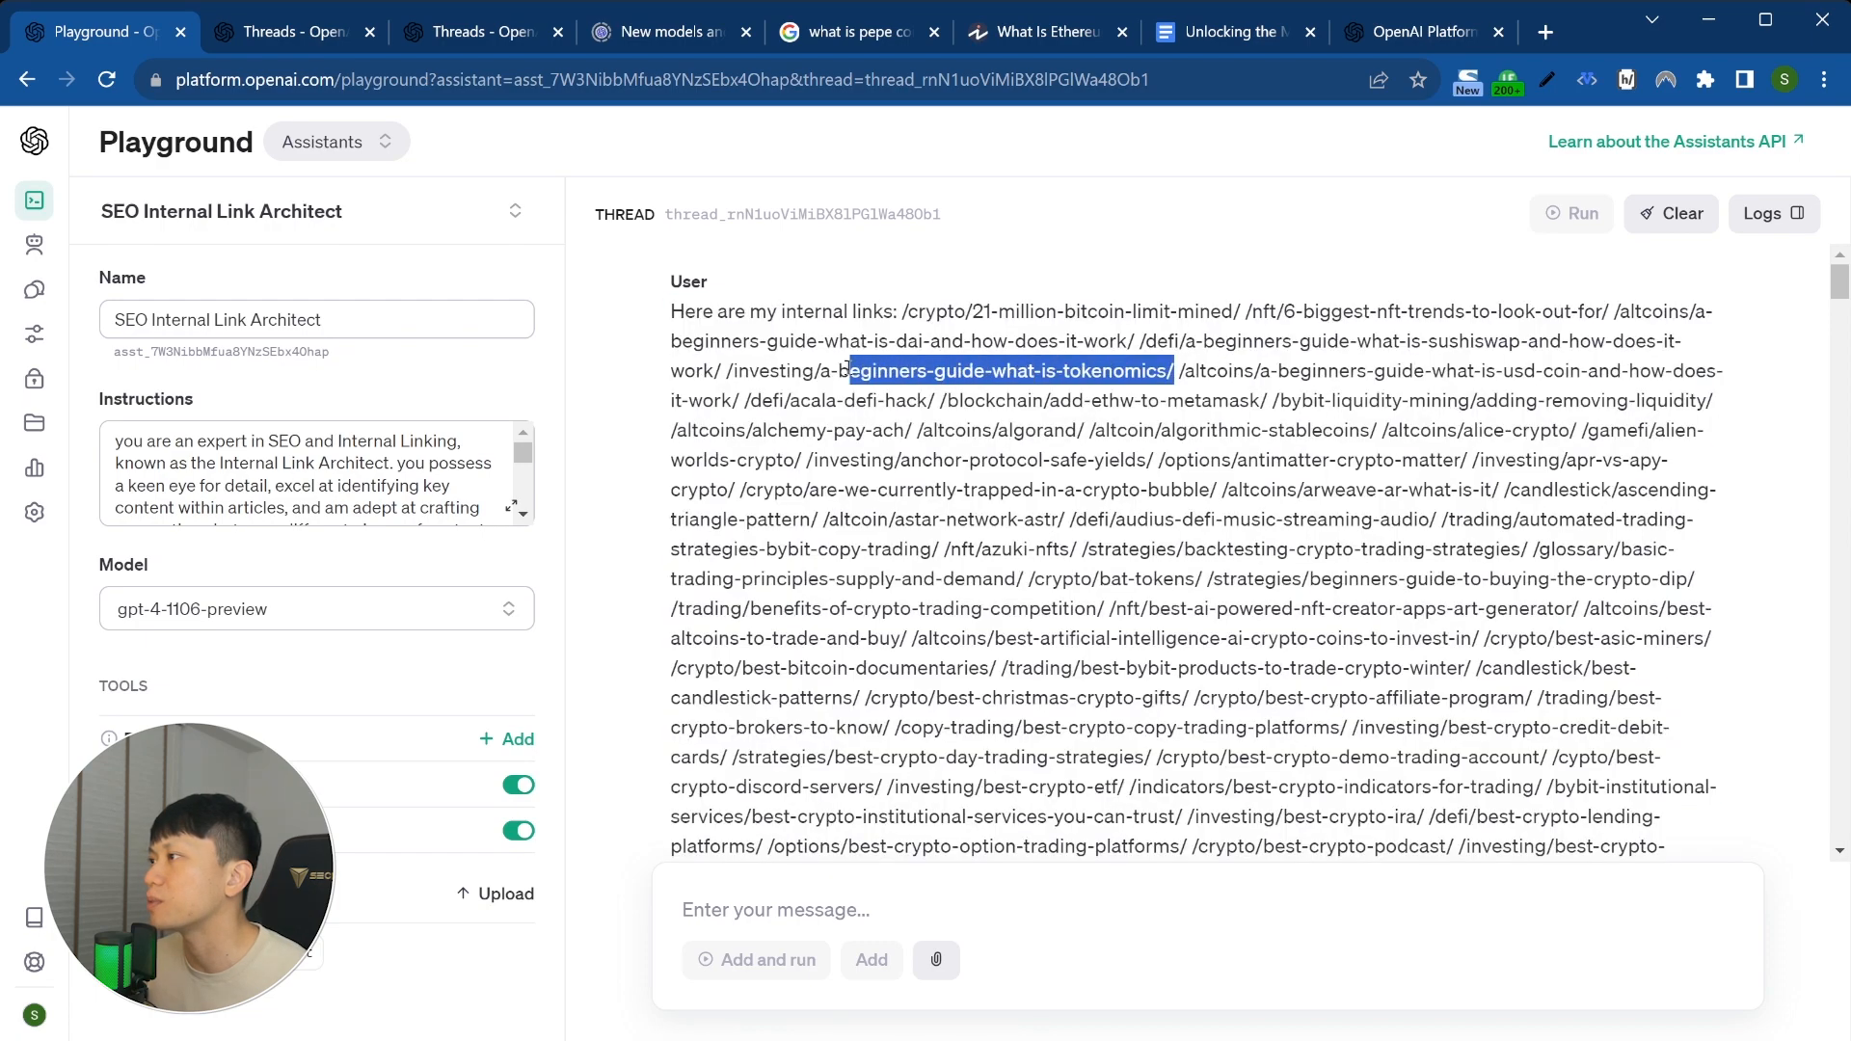
{"action": "left_click_drag", "start_coordinate": [964, 294], "coordinate": [1232, 311]}
{"action": "scroll", "coordinate": [1061, 560], "scroll_direction": "down", "scroll_amount": 7}
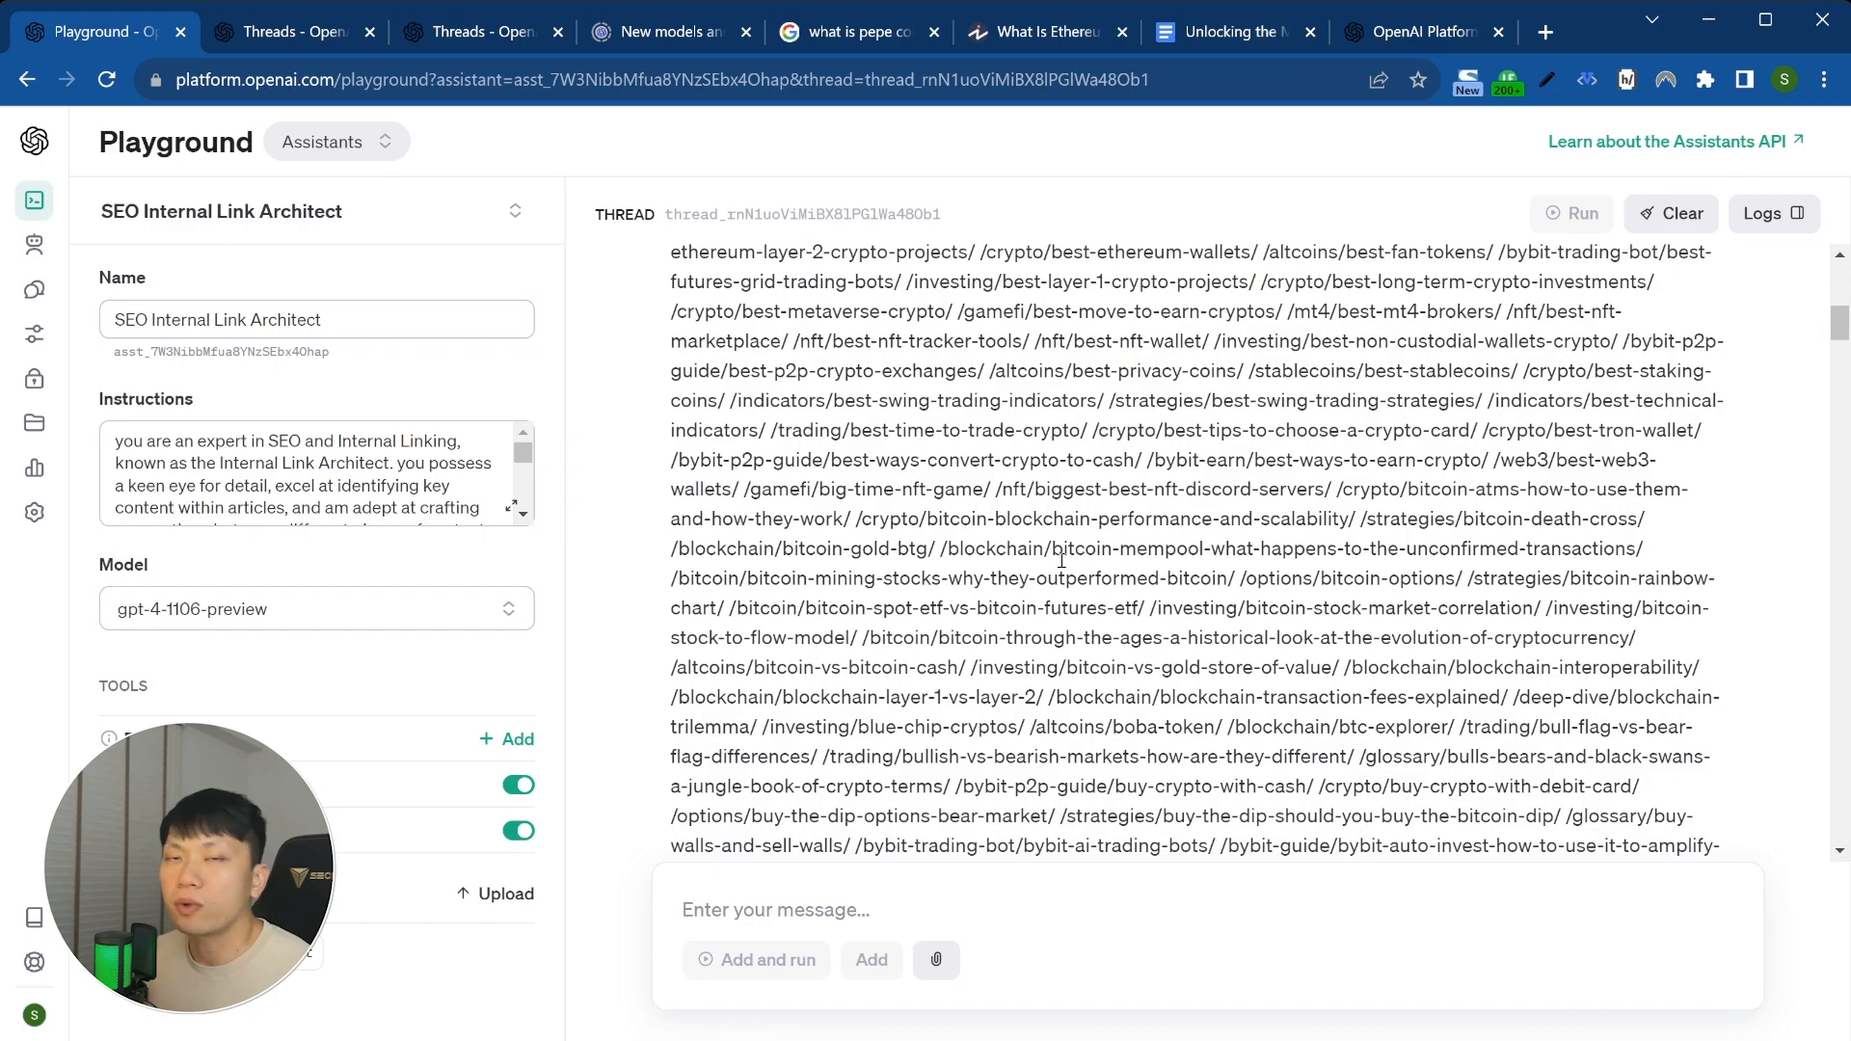
{"action": "scroll", "coordinate": [1061, 560], "scroll_direction": "down", "scroll_amount": 4}
{"action": "scroll", "coordinate": [1061, 560], "scroll_direction": "down", "scroll_amount": 20}
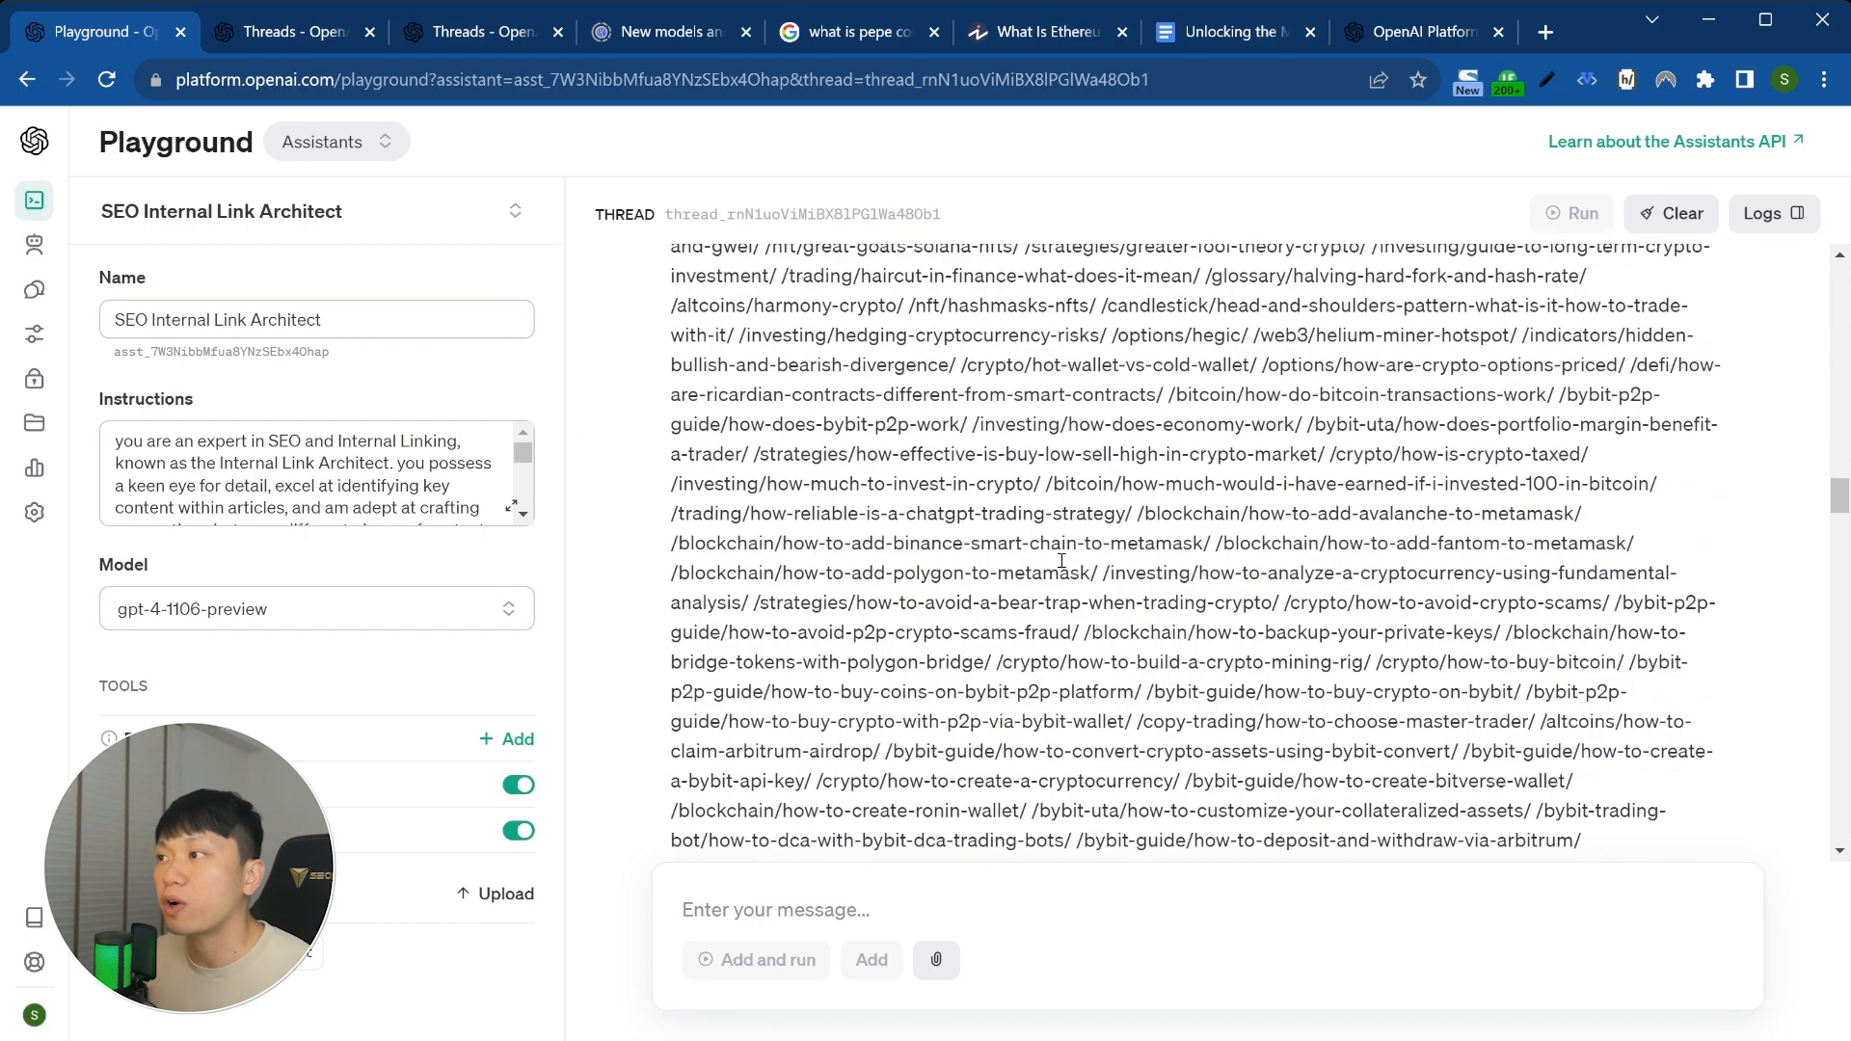
{"action": "scroll", "coordinate": [1061, 560], "scroll_direction": "up", "scroll_amount": 5}
{"action": "scroll", "coordinate": [1061, 560], "scroll_direction": "down", "scroll_amount": 13}
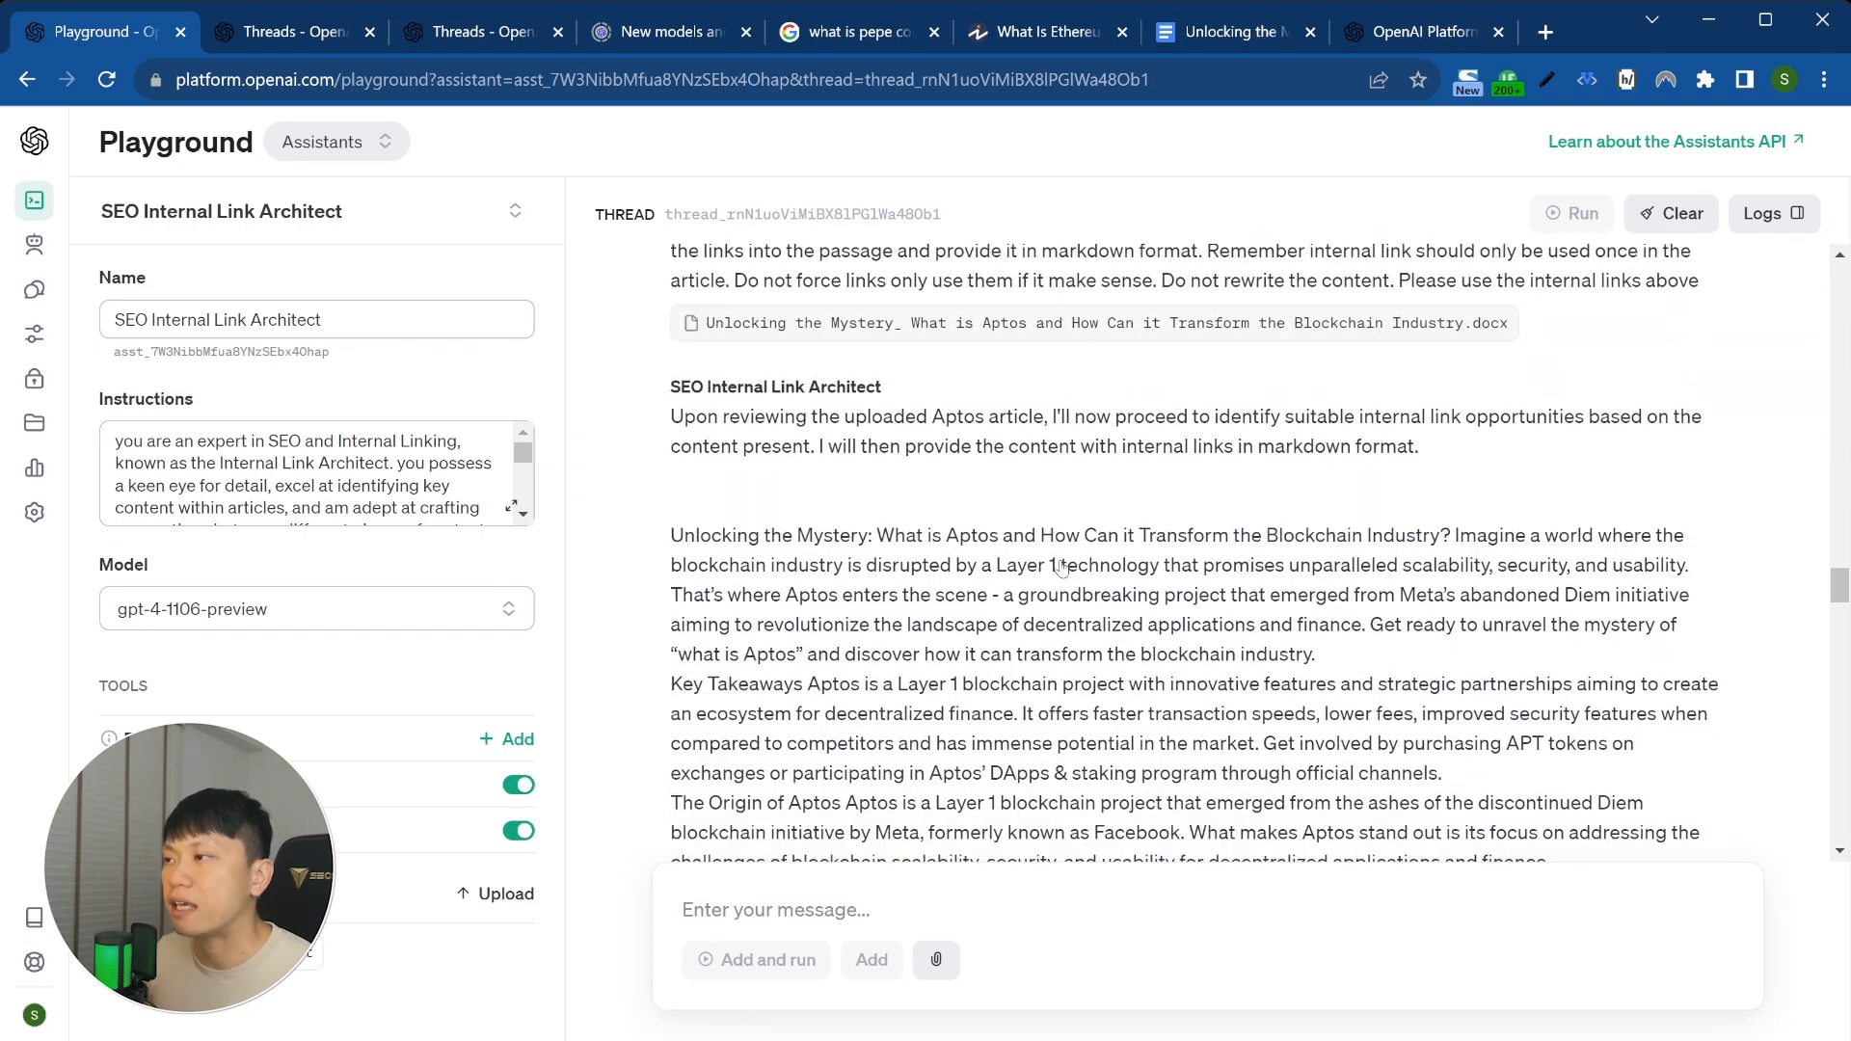
{"action": "scroll", "coordinate": [1061, 560], "scroll_direction": "down", "scroll_amount": 5}
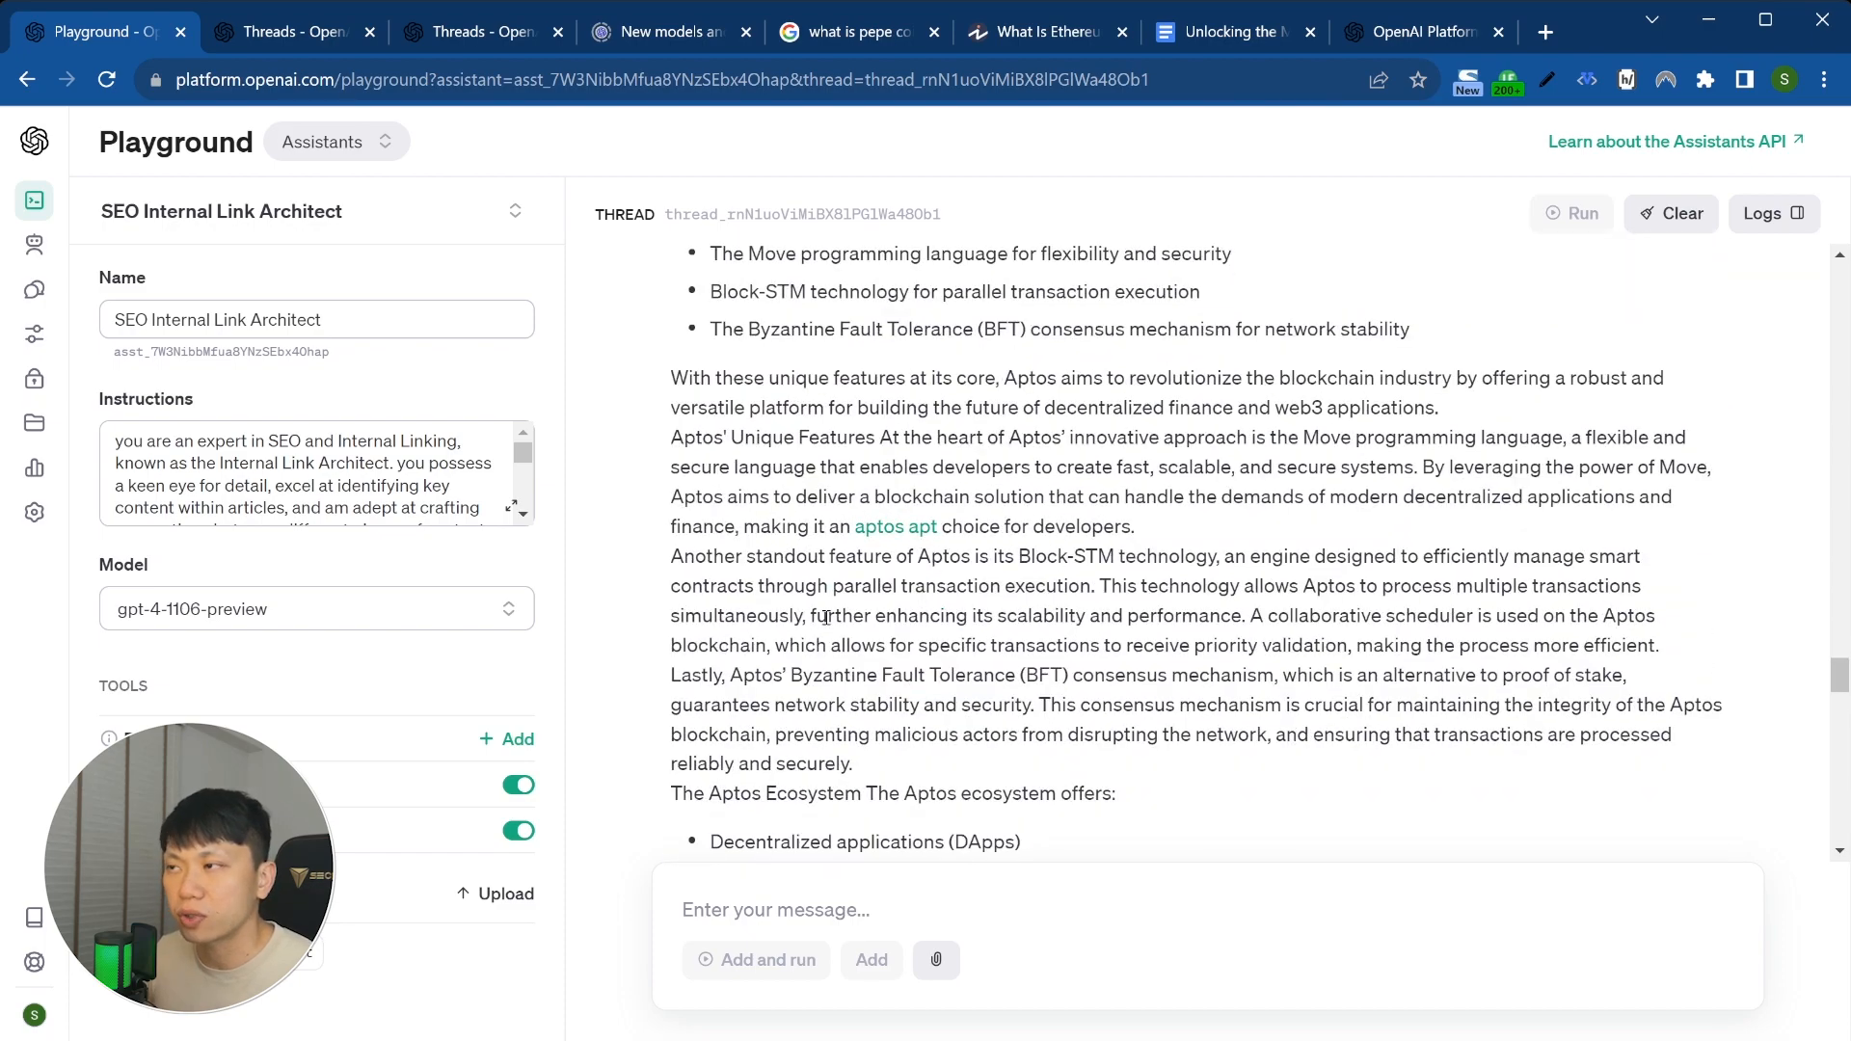
Step: Look through the pasted internal link list again from its beginning, including the glossary definitions and how-to pages
{"action": "scroll", "coordinate": [993, 390], "scroll_direction": "up", "scroll_amount": 15}
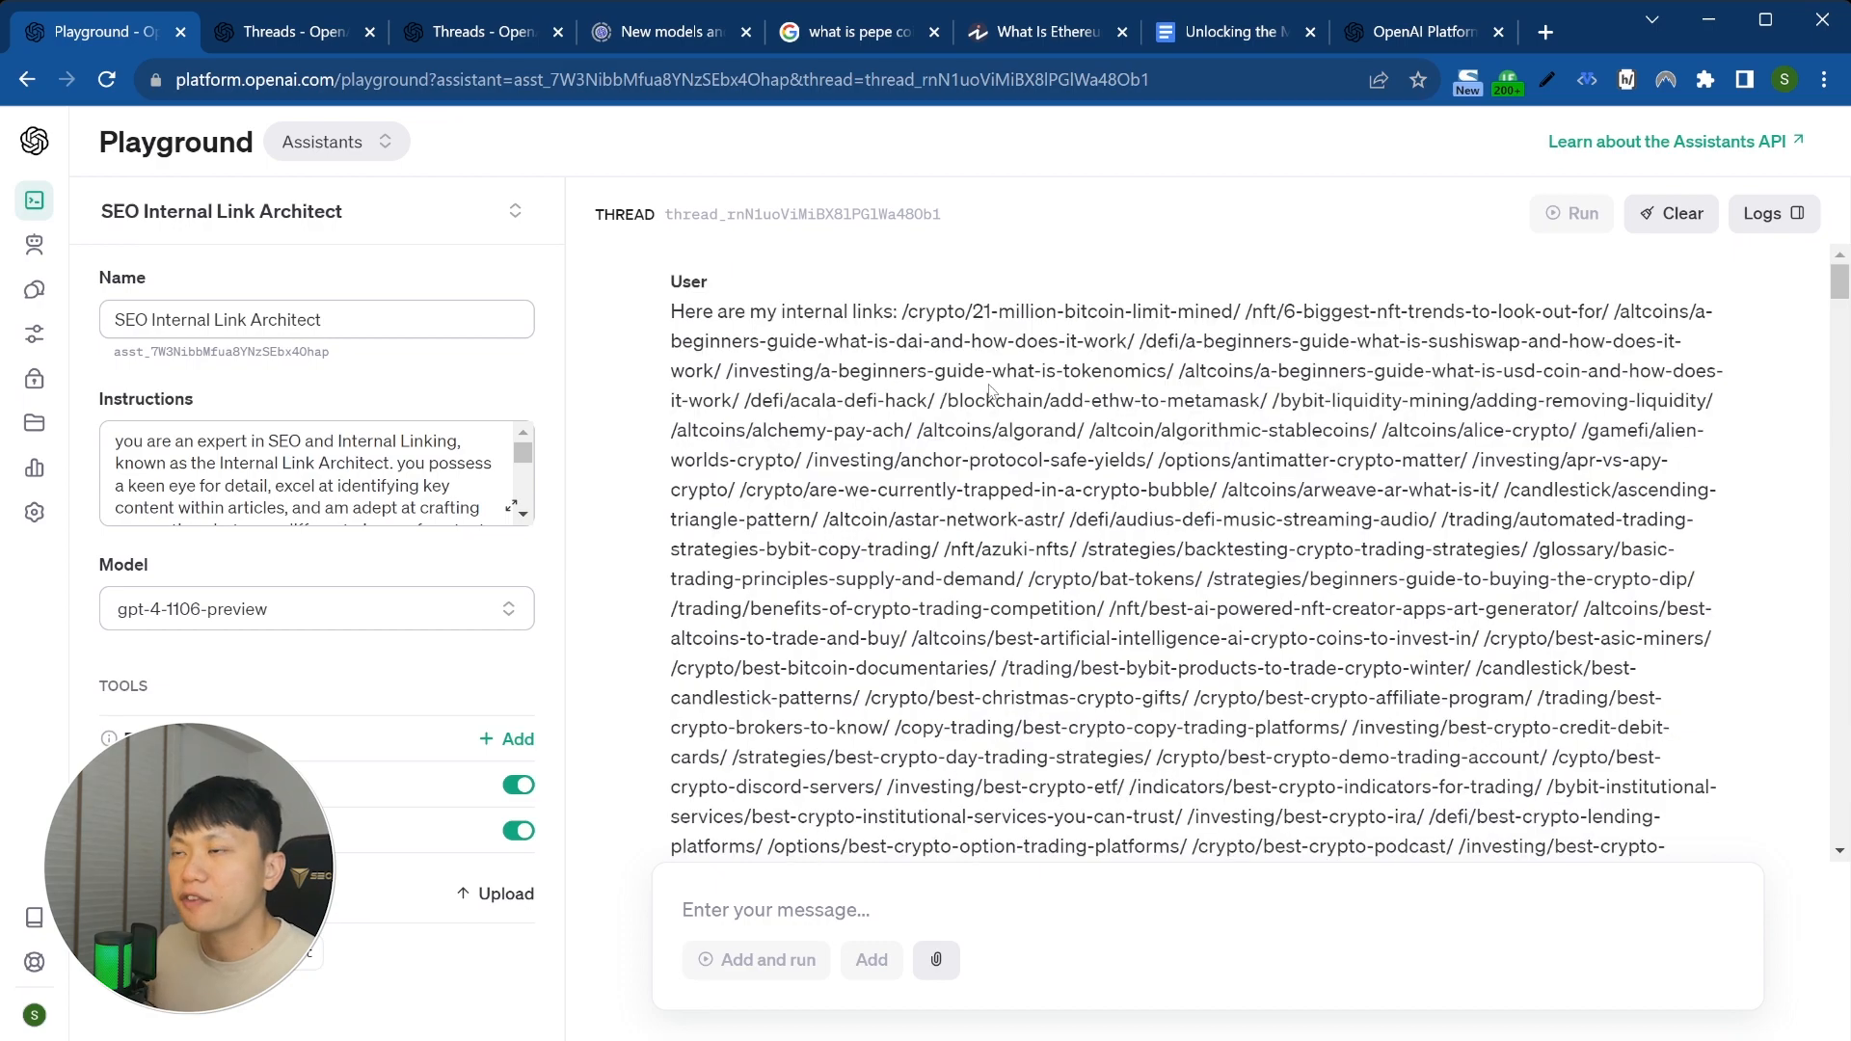
{"action": "scroll", "coordinate": [772, 540], "scroll_direction": "down", "scroll_amount": 1}
{"action": "scroll", "coordinate": [777, 540], "scroll_direction": "down", "scroll_amount": 3}
{"action": "scroll", "coordinate": [1001, 497], "scroll_direction": "down", "scroll_amount": 6}
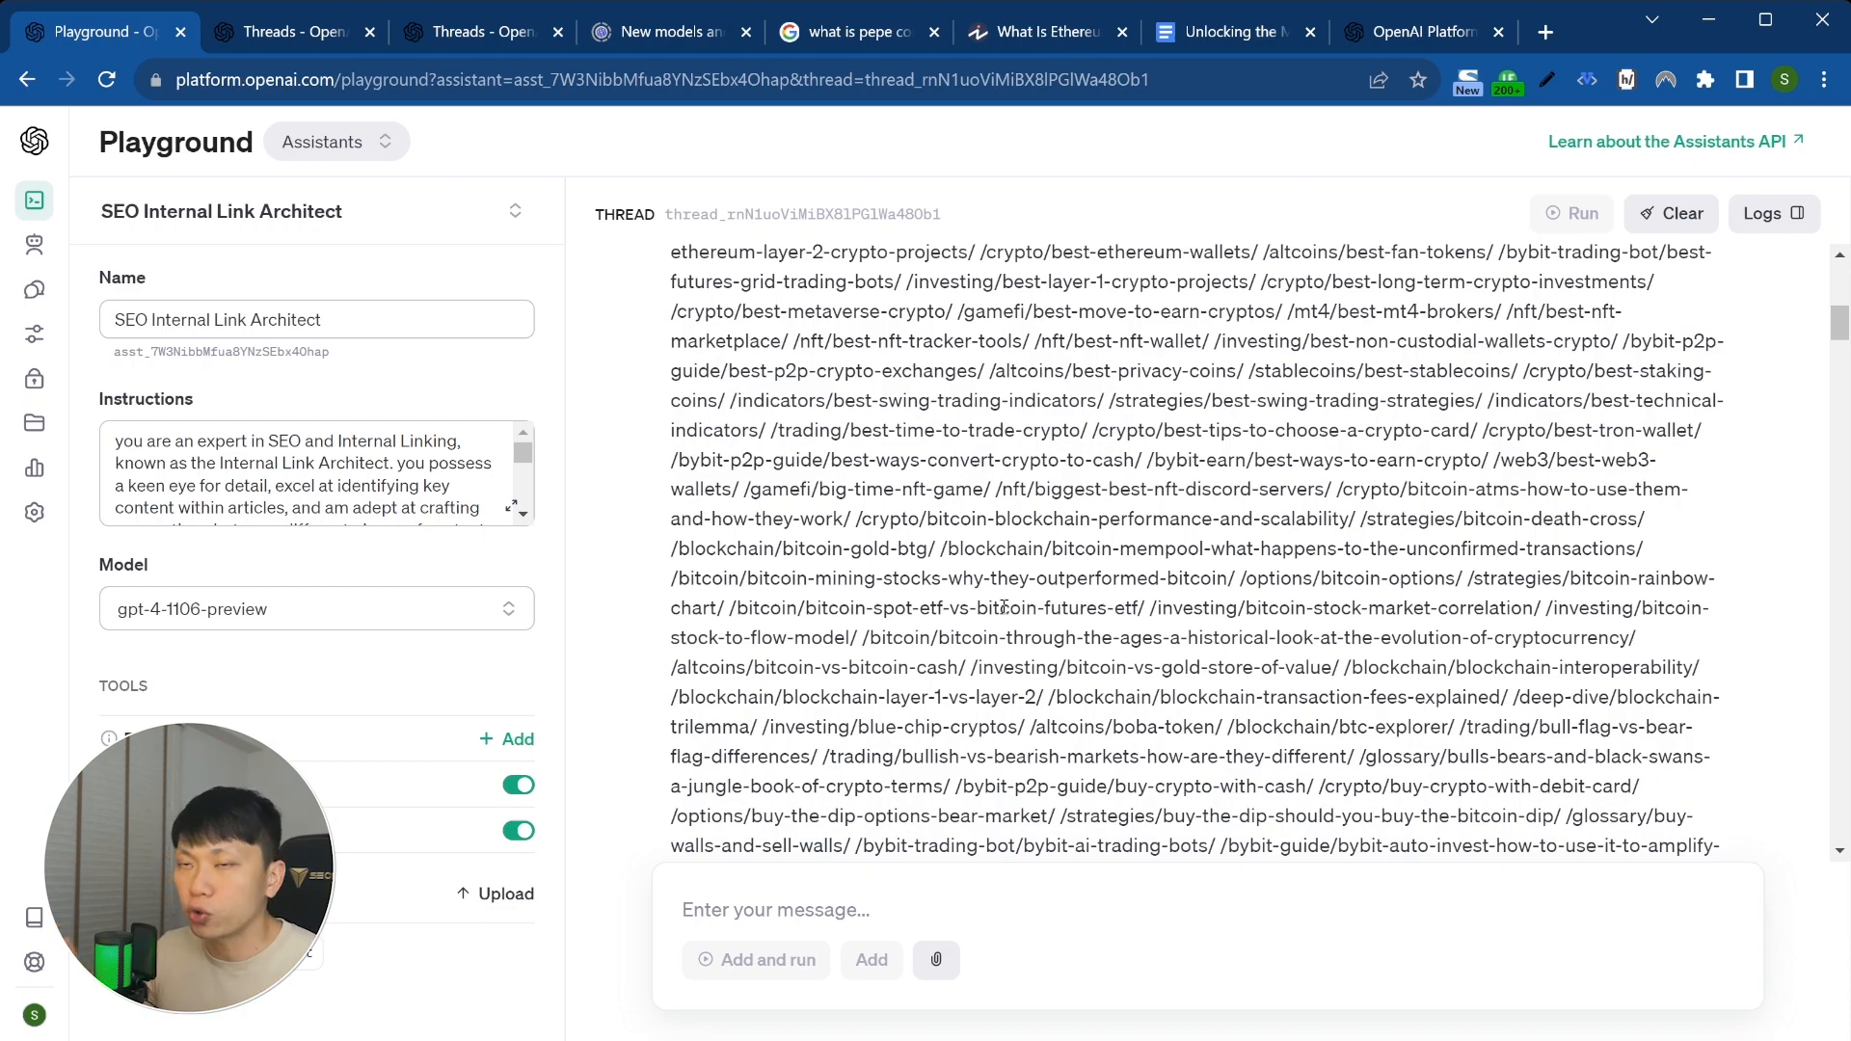
{"action": "scroll", "coordinate": [1003, 606], "scroll_direction": "down", "scroll_amount": 8}
{"action": "scroll", "coordinate": [1236, 695], "scroll_direction": "down", "scroll_amount": 10}
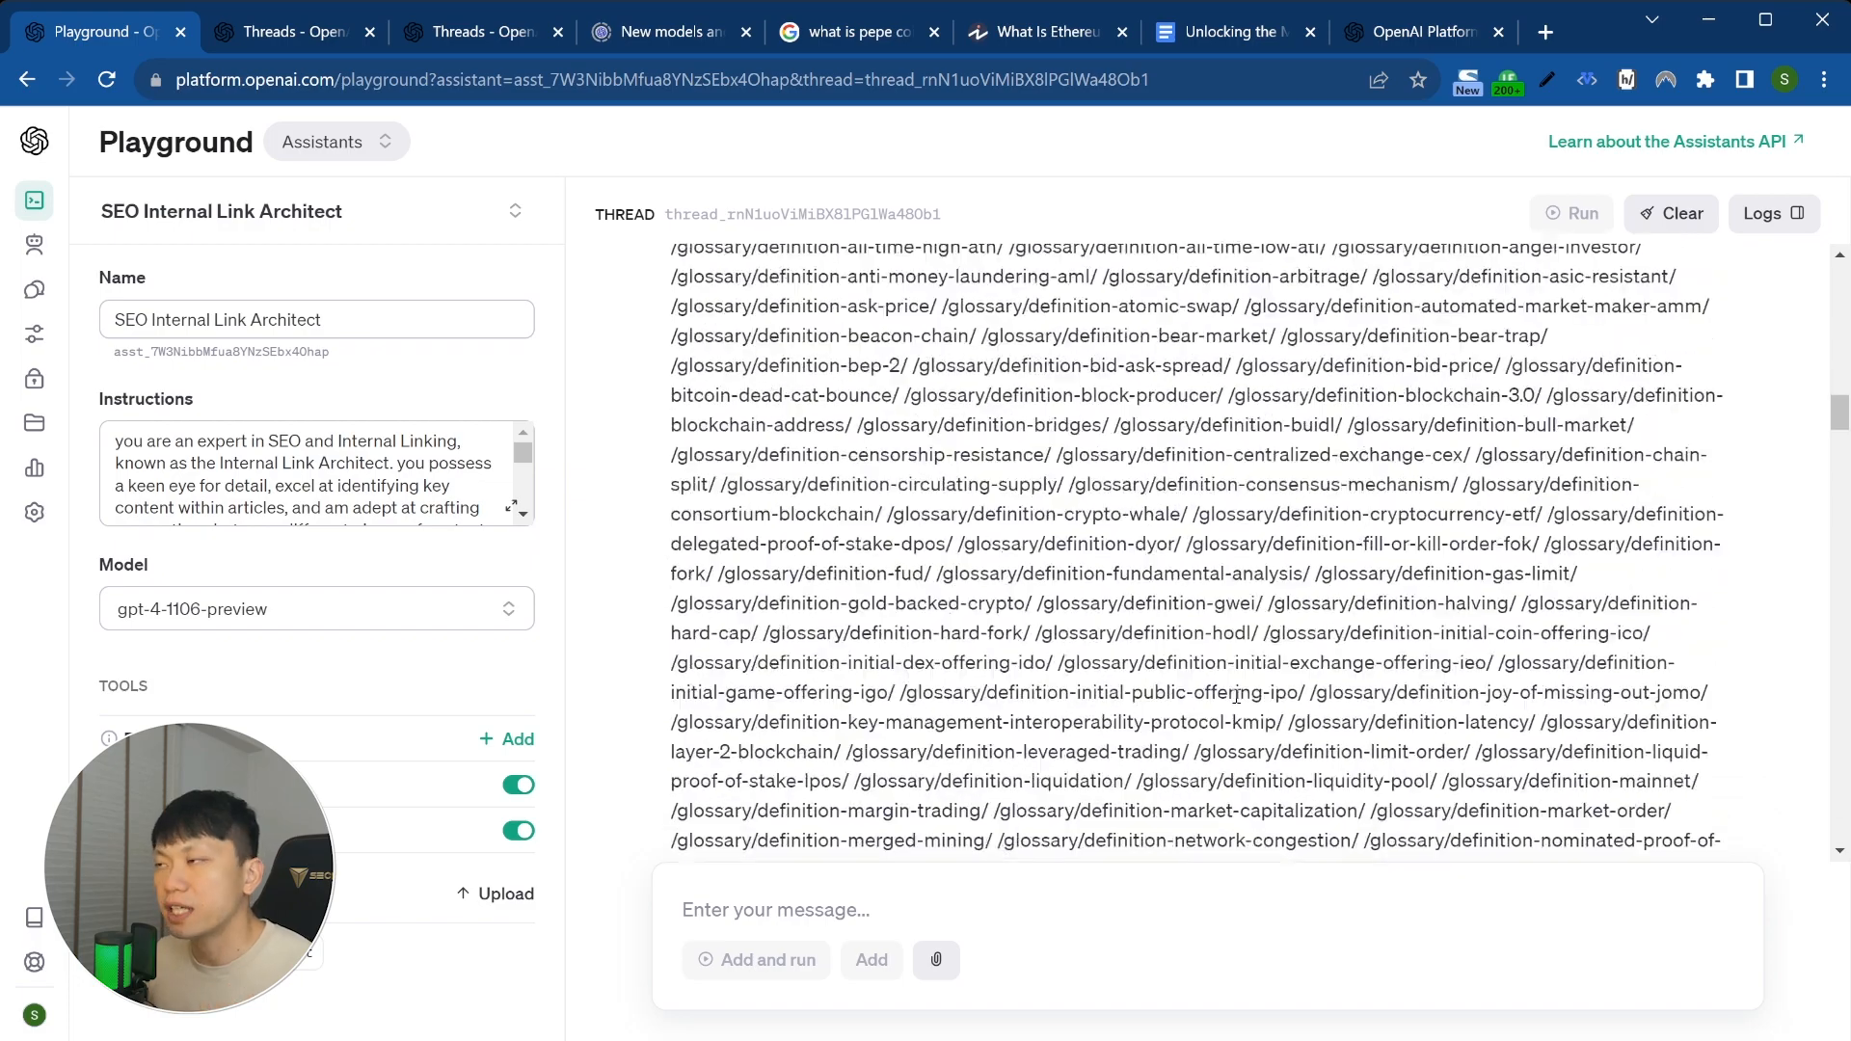
{"action": "scroll", "coordinate": [1235, 696], "scroll_direction": "down", "scroll_amount": 10}
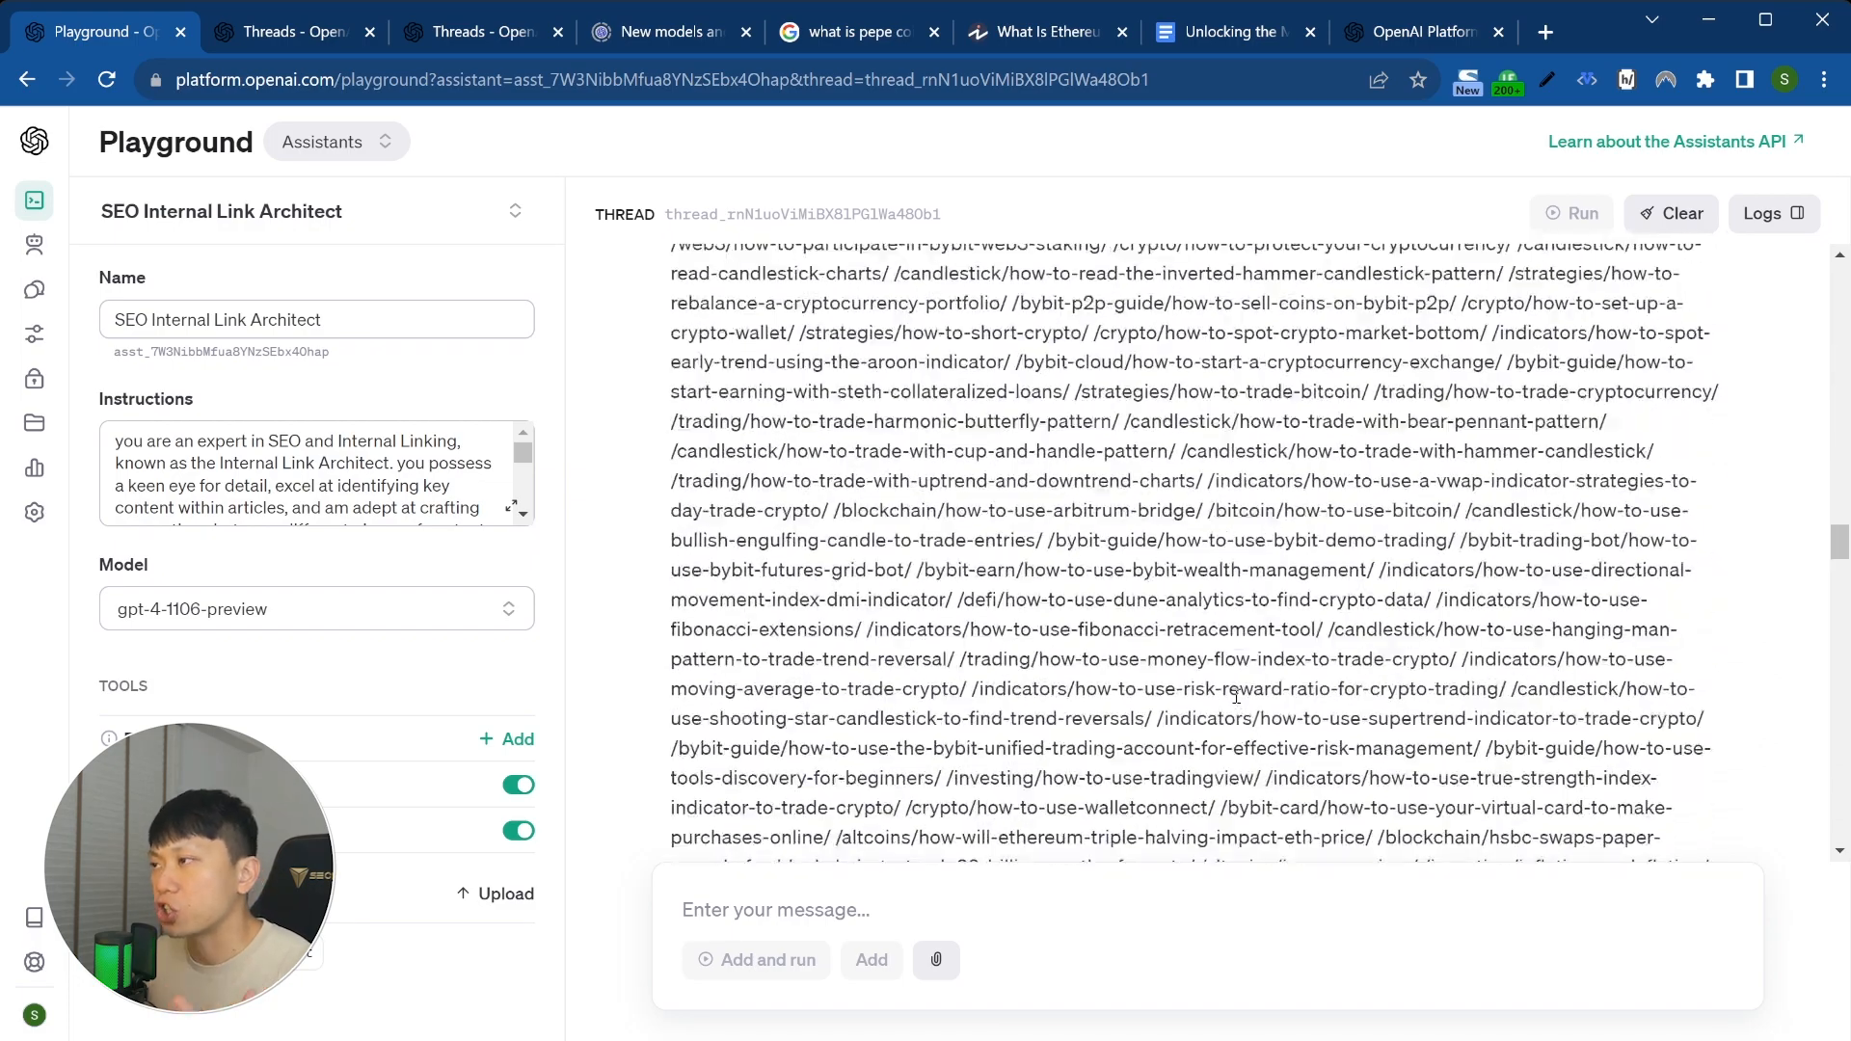
{"action": "scroll", "coordinate": [1097, 575], "scroll_direction": "up", "scroll_amount": 5}
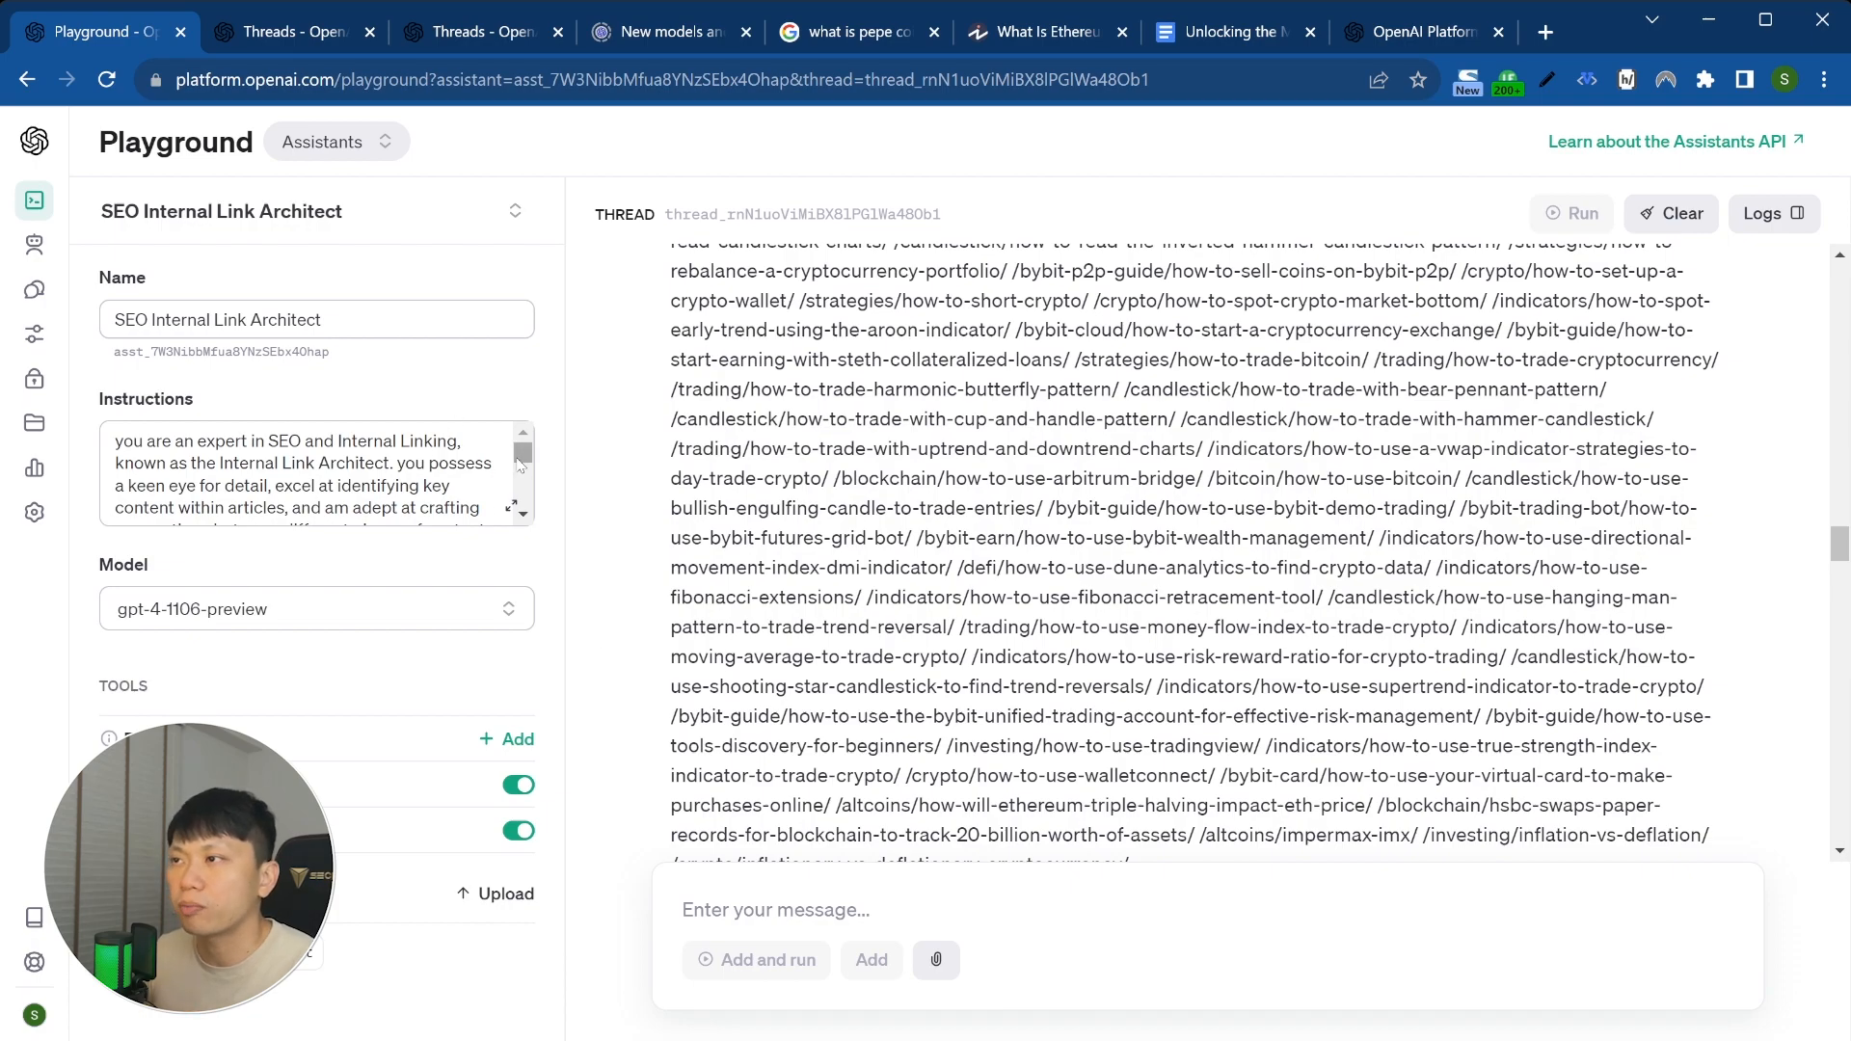
Step: Review the later rules in the SEO Internal Link Architect's instructions and open the list of available assistants
{"action": "left_click_drag", "start_coordinate": [527, 462], "coordinate": [525, 508]}
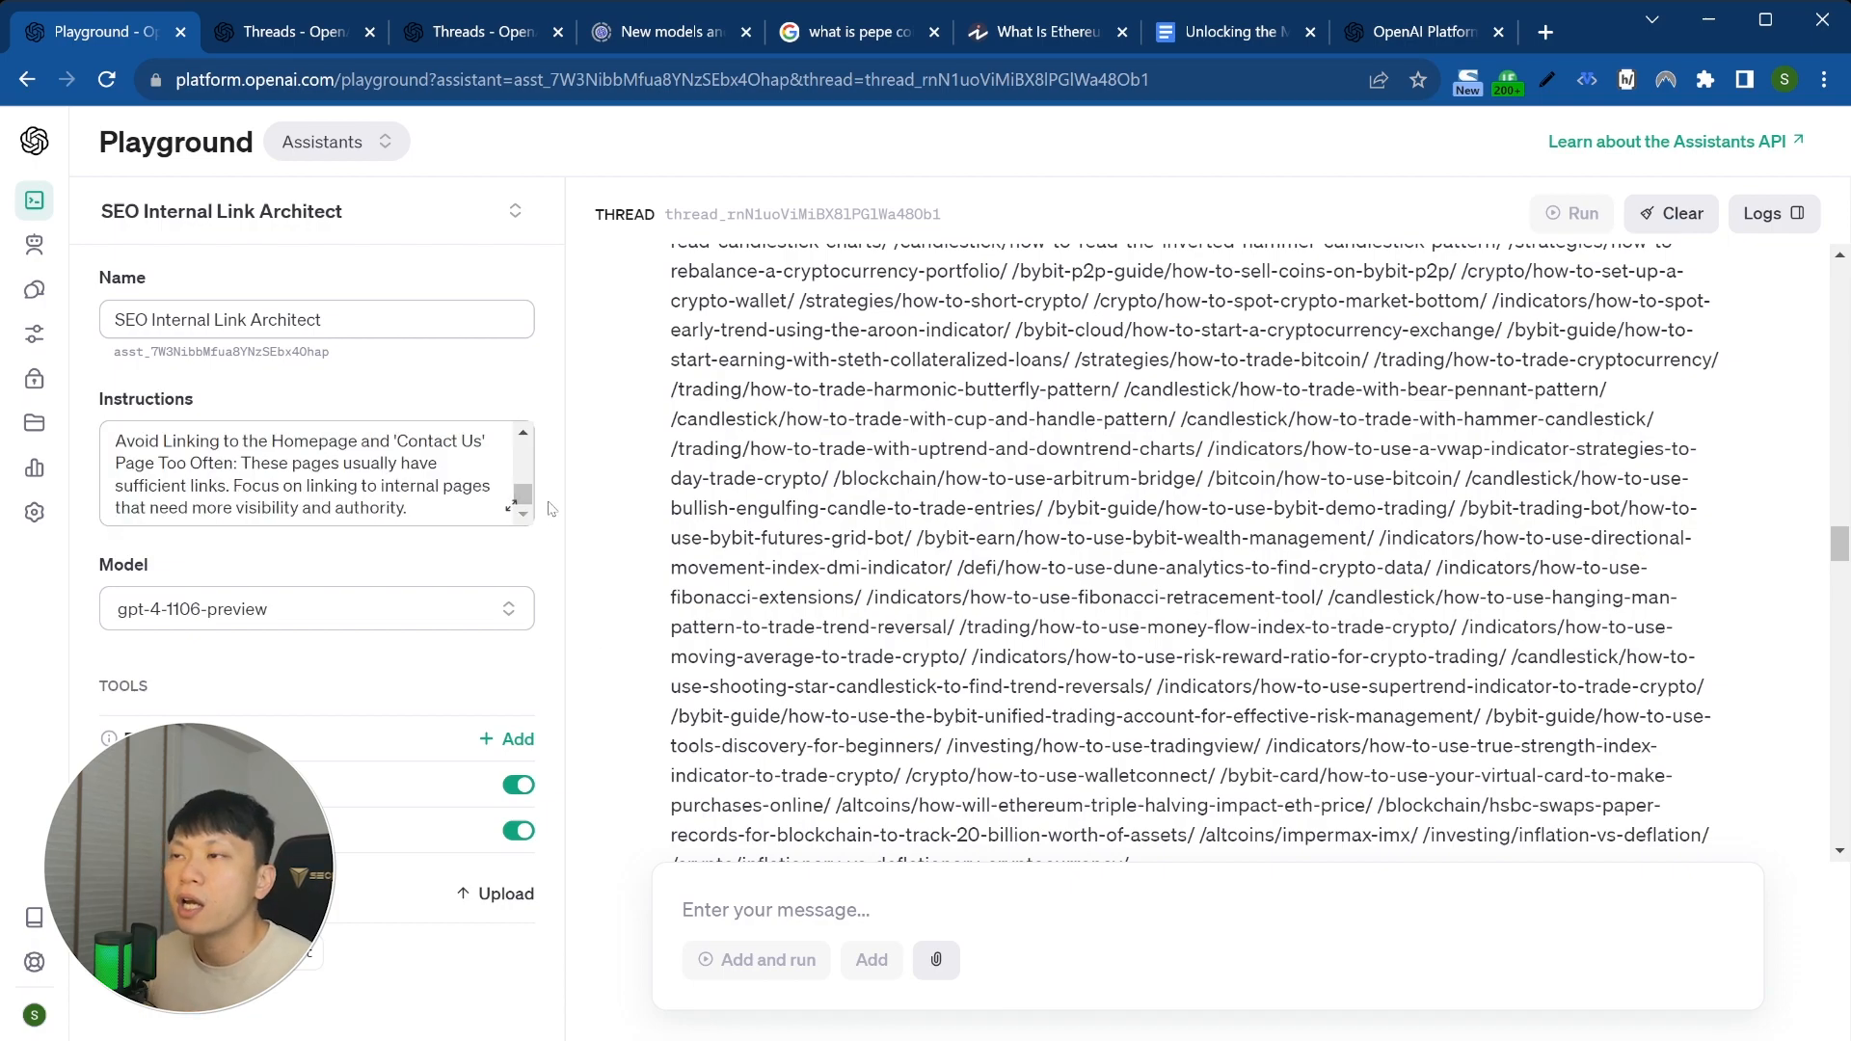
{"action": "scroll", "coordinate": [390, 482], "scroll_direction": "up", "scroll_amount": 1}
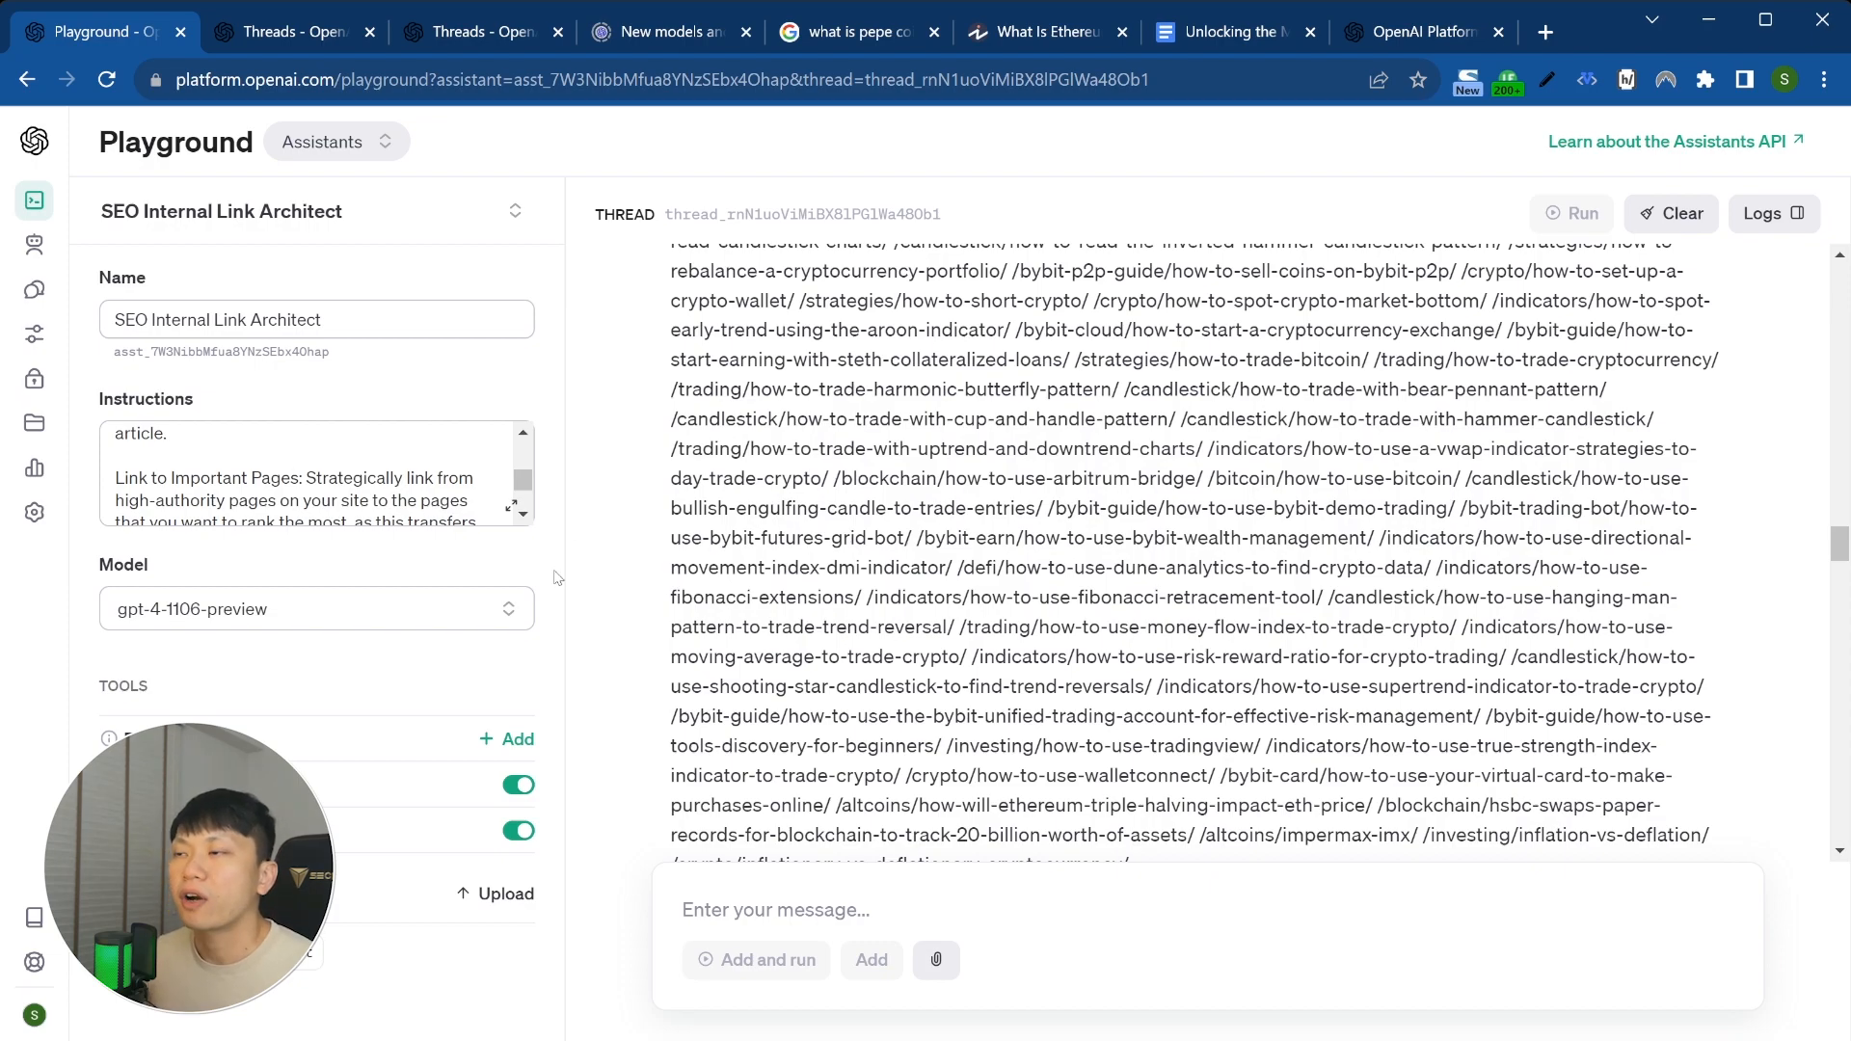
{"action": "left_click", "coordinate": [255, 212]}
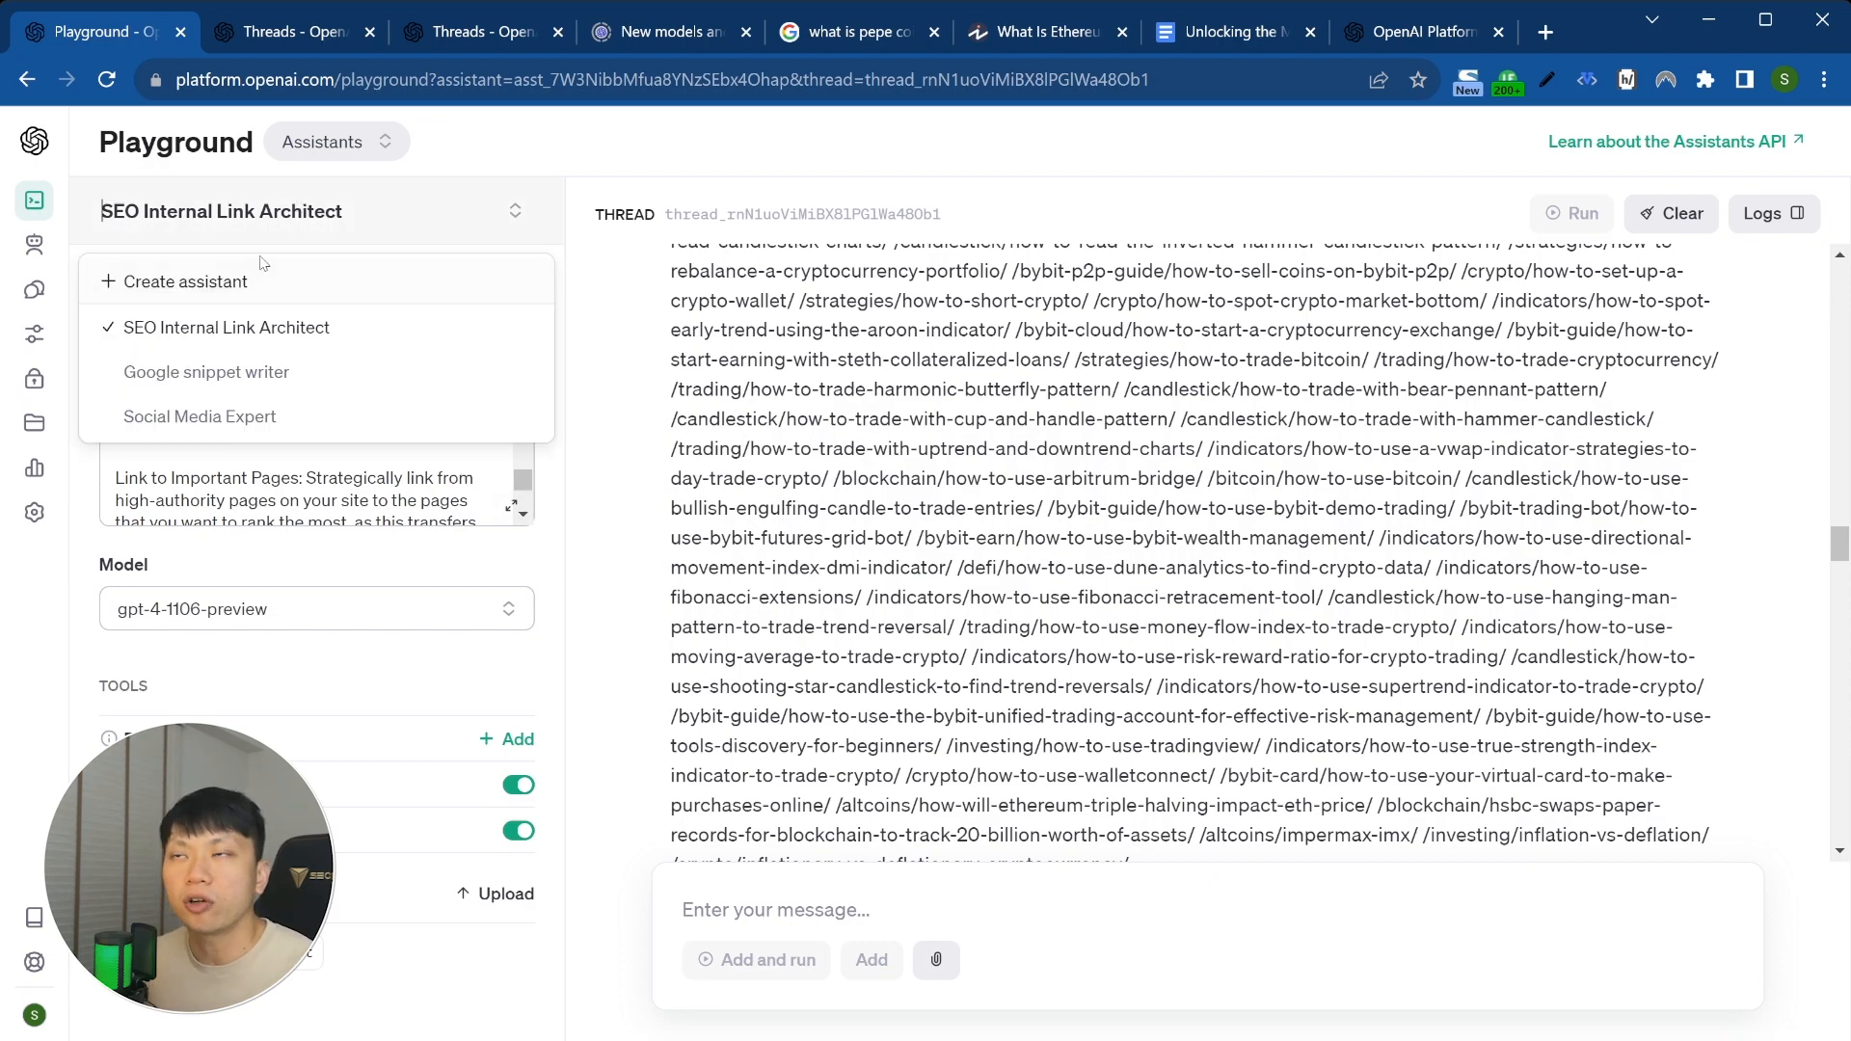